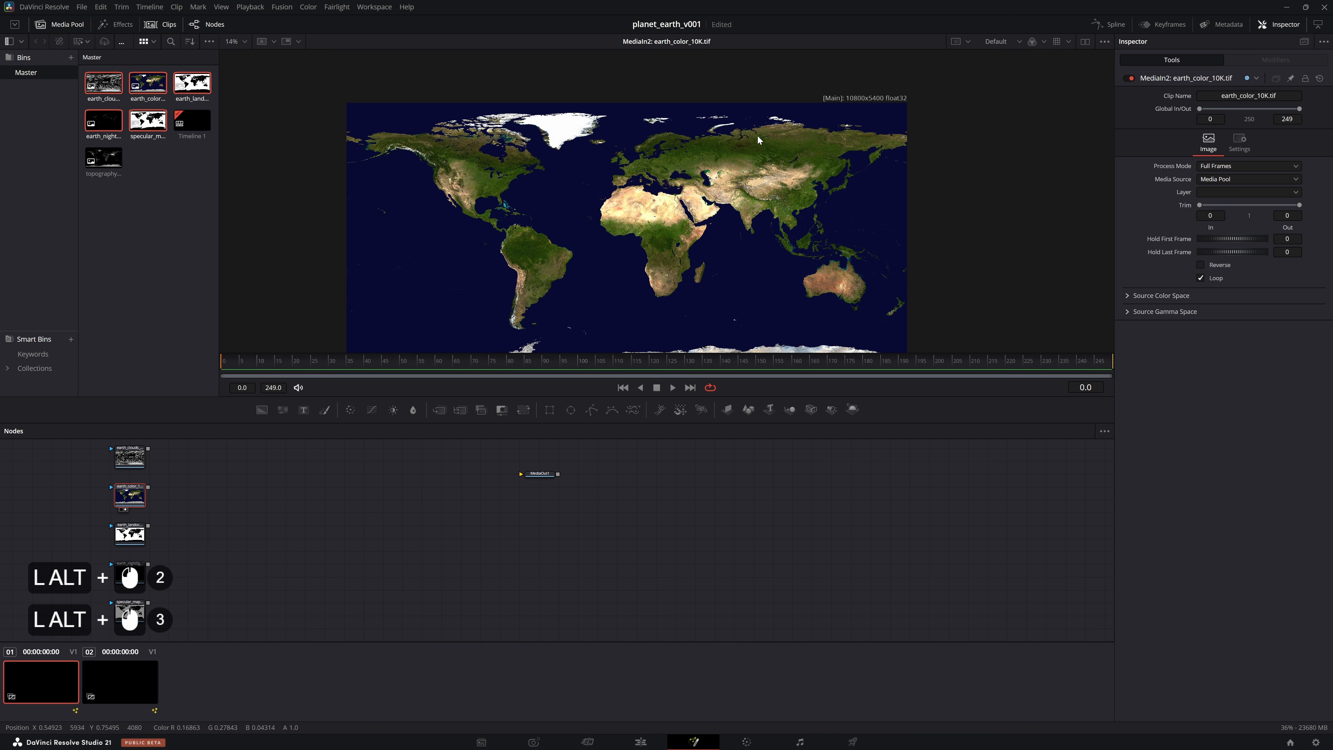
Fit the whole Earth color map in the viewer and frame the imported image nodes
{"action": "left_click_drag", "start_coordinate": [170, 485], "coordinate": [217, 452]}
{"action": "left_click_drag", "start_coordinate": [209, 545], "coordinate": [208, 449]}
{"action": "left_click_drag", "start_coordinate": [200, 522], "coordinate": [201, 444]}
{"action": "left_click_drag", "start_coordinate": [187, 589], "coordinate": [179, 652]}
{"action": "left_click_drag", "start_coordinate": [278, 444], "coordinate": [234, 706]}
{"action": "left_click_drag", "start_coordinate": [301, 446], "coordinate": [320, 593]}
{"action": "left_click", "coordinate": [678, 221]}
{"action": "key", "text": "ctrl+f"}
{"action": "left_click_drag", "start_coordinate": [426, 477], "coordinate": [283, 551]}
{"action": "key", "text": "ctrl+f"}
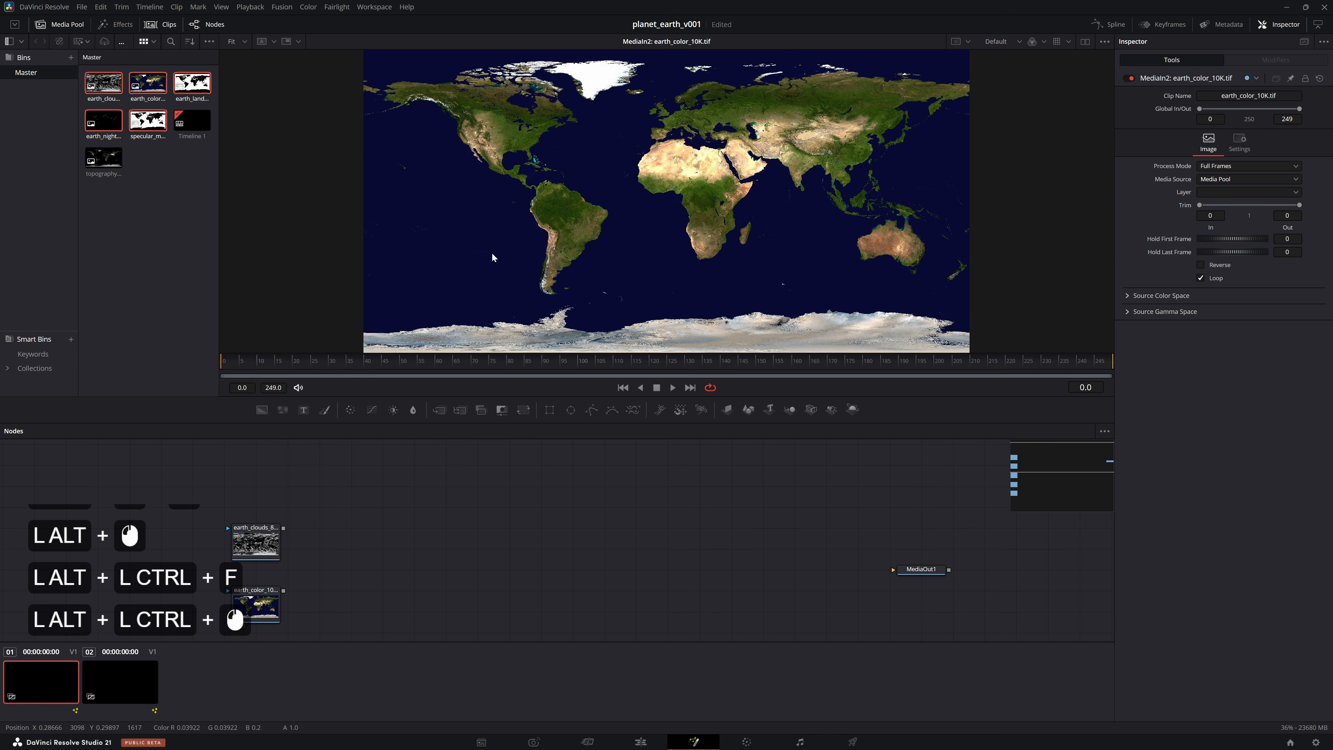
Hide the Media Pool and the clip thumbnails to enlarge the workspace
{"action": "left_click", "coordinate": [160, 23]}
{"action": "left_click", "coordinate": [160, 24], "text": "alt"}
{"action": "left_click", "coordinate": [59, 24], "text": "alt"}
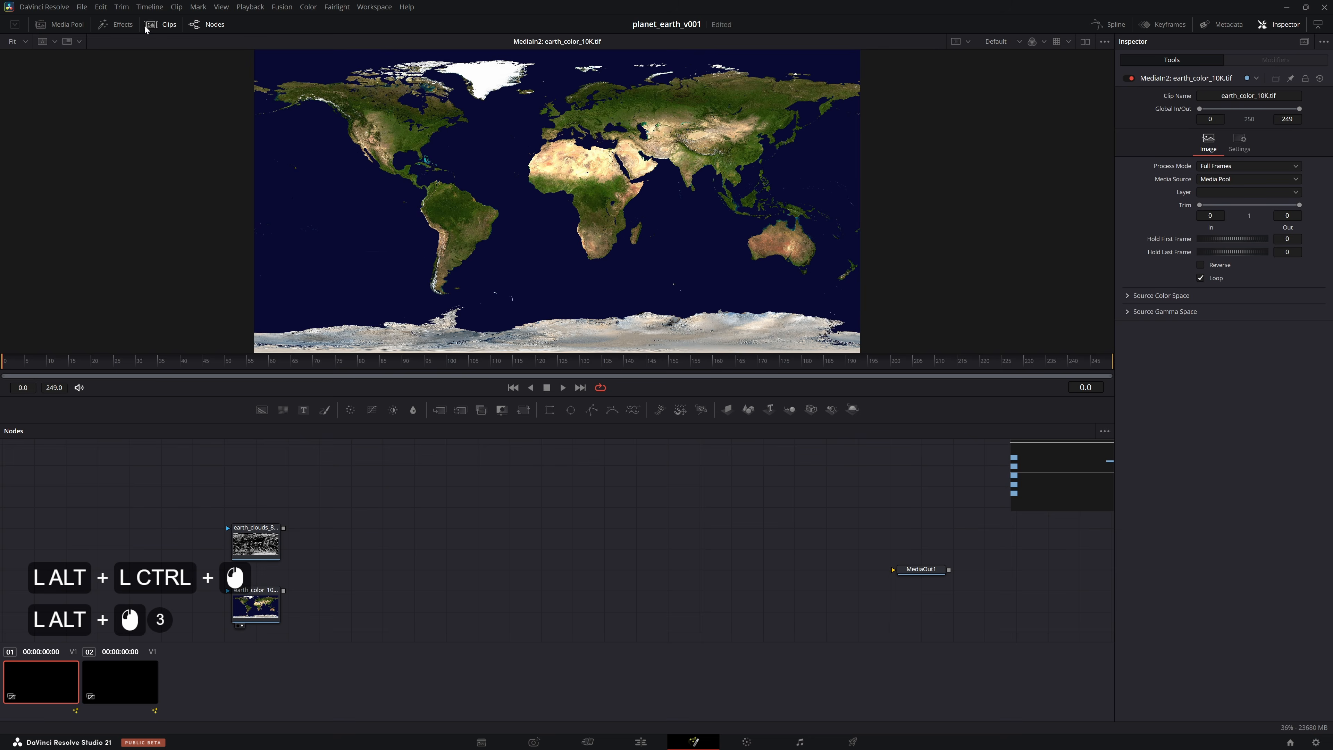
{"action": "left_click", "coordinate": [160, 23], "text": "alt"}
Add a Resize node after the earth_color_10K image, space it out, and show its output in the viewer
{"action": "left_click", "coordinate": [261, 661]}
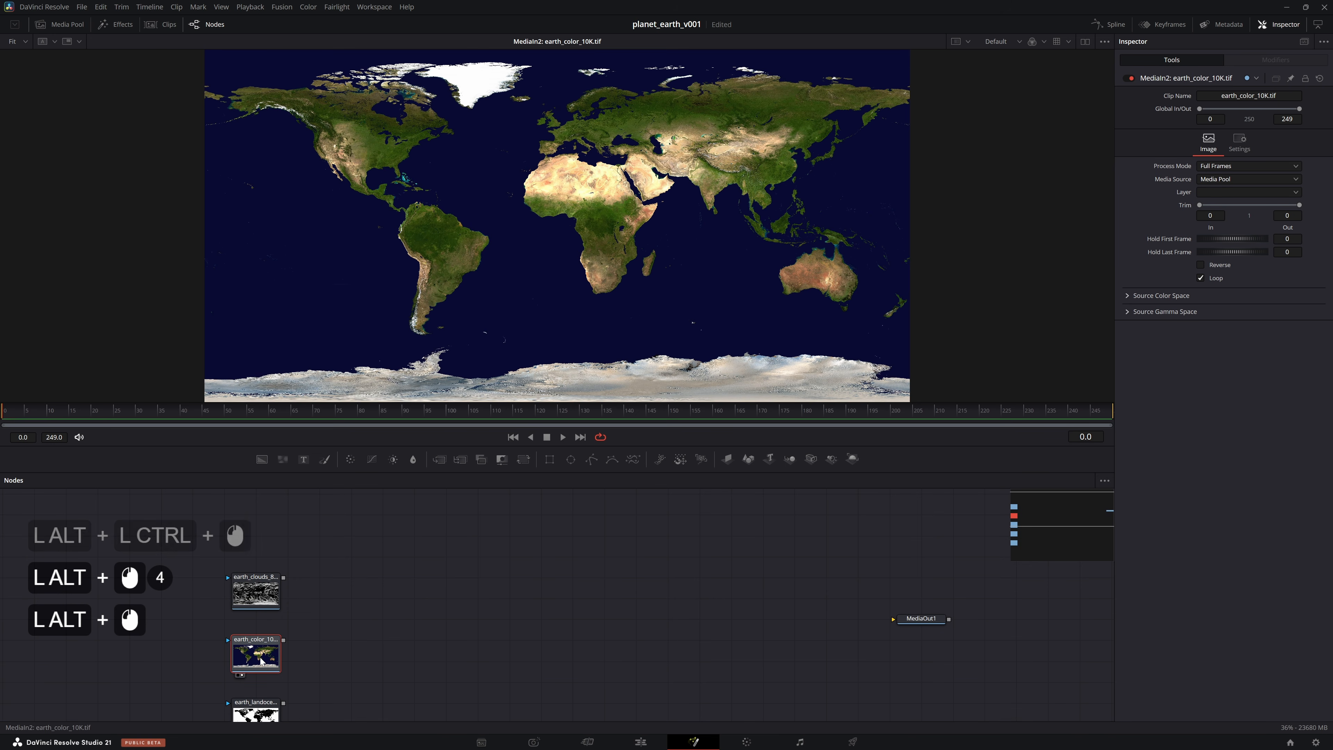
{"action": "key", "text": "shift+space"}
{"action": "type", "text": "resize"}
{"action": "key", "text": "alt+Return"}
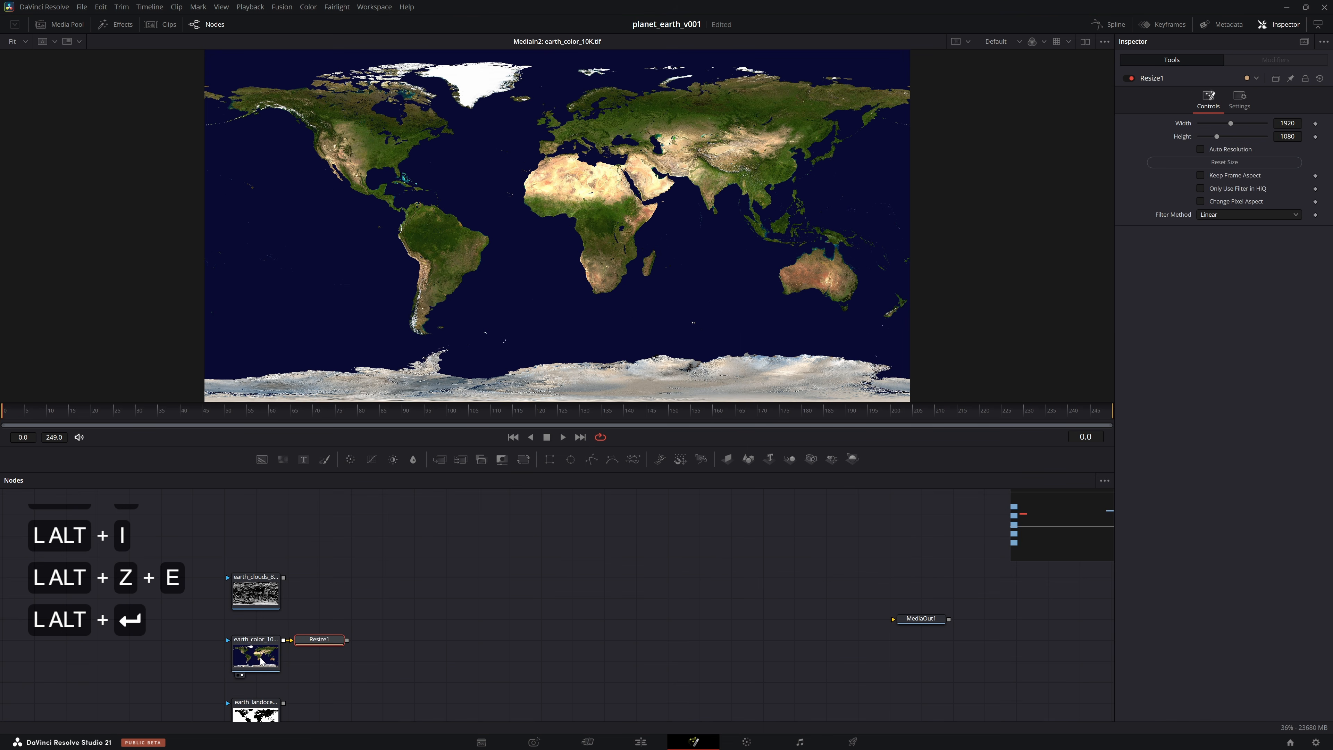
{"action": "left_click_drag", "start_coordinate": [317, 632], "coordinate": [349, 634]}
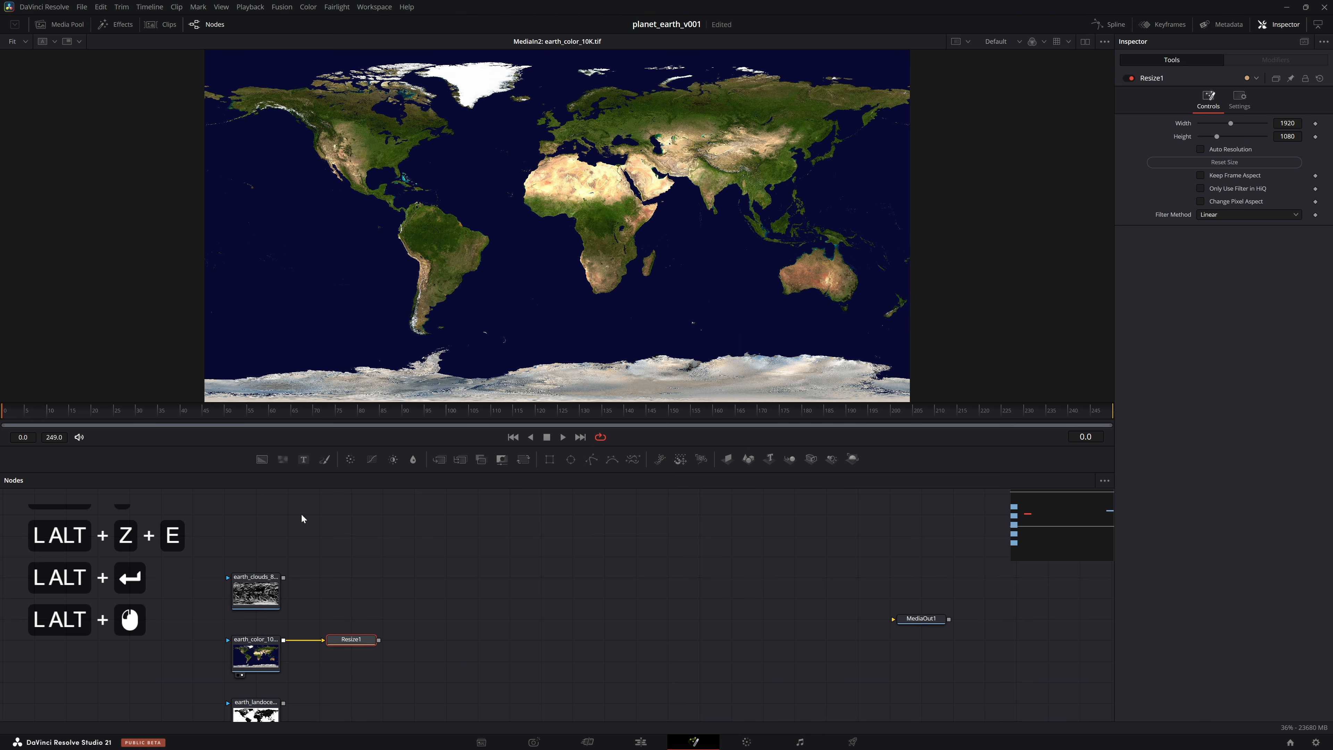
{"action": "key", "text": "alt+2"}
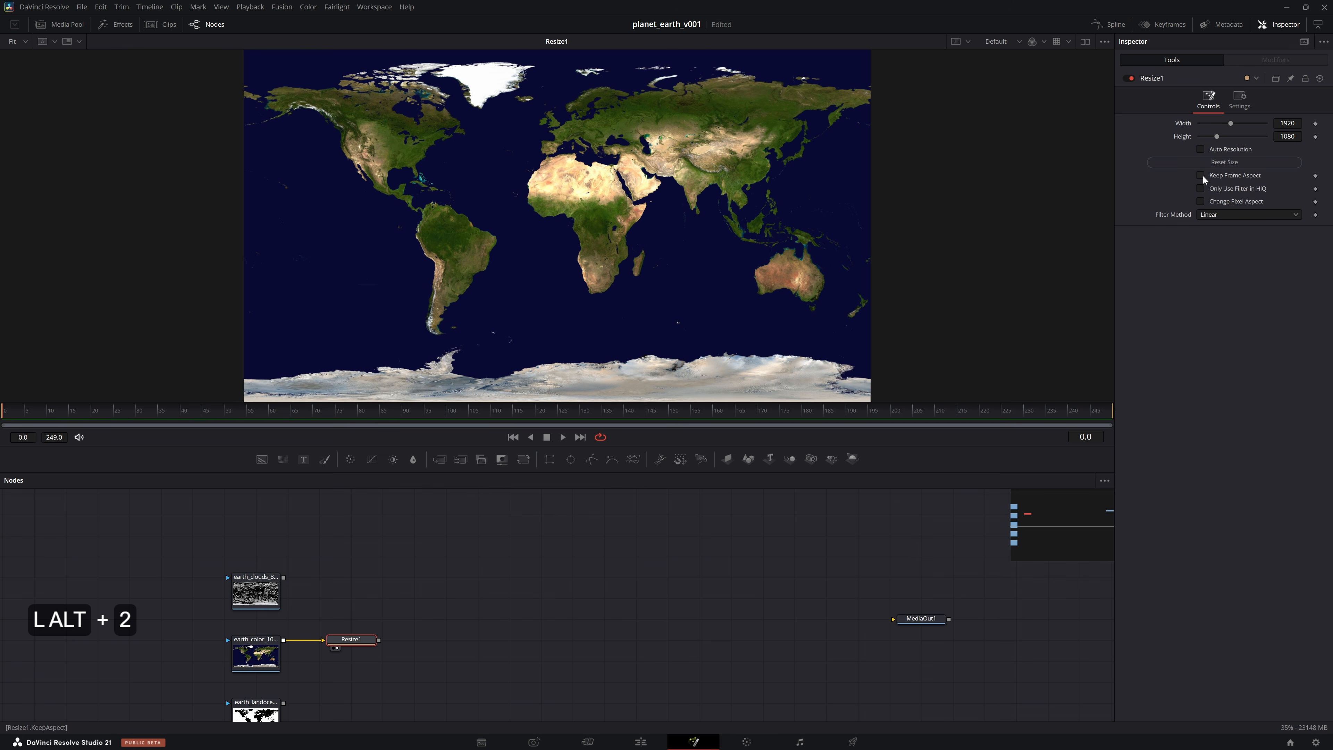
Enable Keep Frame Aspect on the Resize node and fit the image in the viewer
{"action": "left_click", "coordinate": [1202, 175], "text": "alt"}
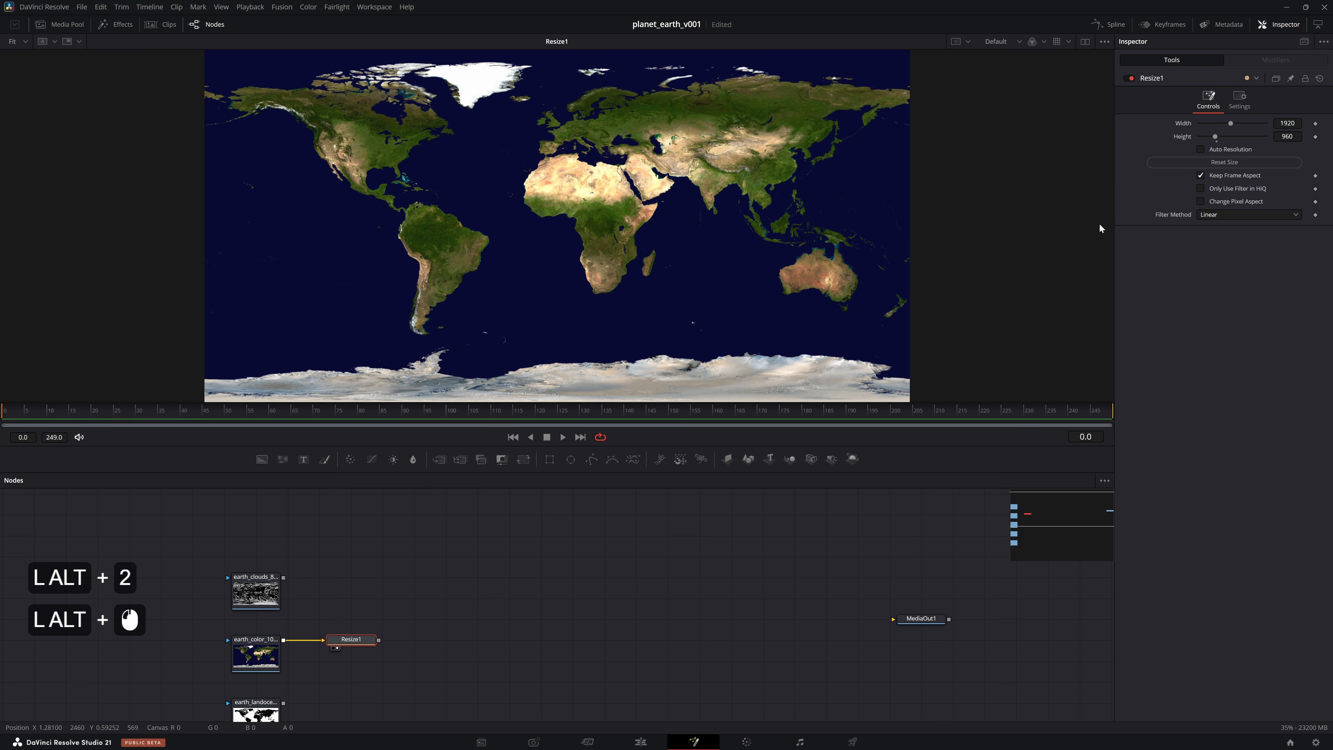
{"action": "left_click", "coordinate": [1200, 176]}
{"action": "left_click", "coordinate": [1200, 176]}
{"action": "left_click_drag", "start_coordinate": [922, 171], "coordinate": [883, 175]}
{"action": "key", "text": "ctrl+f"}
{"action": "left_click_drag", "start_coordinate": [827, 109], "coordinate": [810, 129]}
{"action": "key", "text": "ctrl+s"}
{"action": "key", "text": "ctrl+f"}
Paste copies of the Resize node after the earth clouds and land-ocean images, spacing out and previewing each
{"action": "key", "text": "ctrl+c"}
{"action": "left_click", "coordinate": [257, 577]}
{"action": "key", "text": "ctrl+v"}
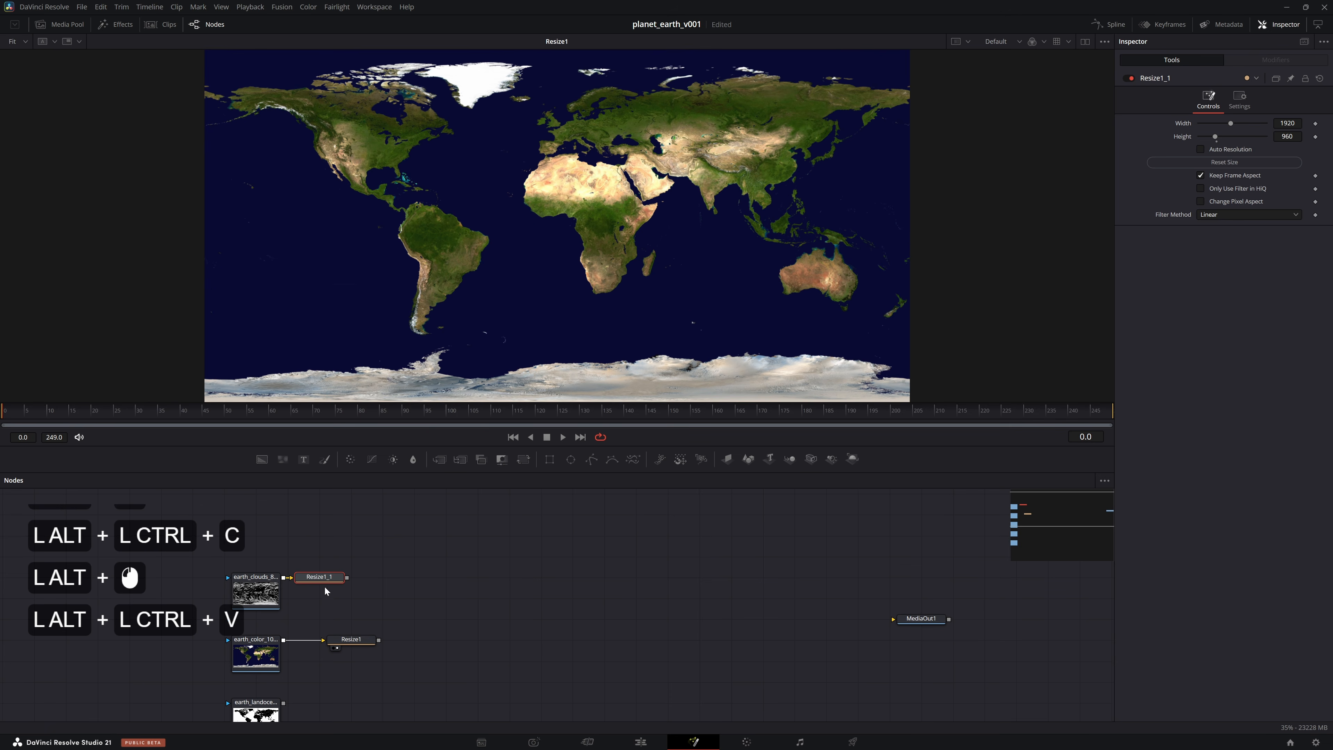
{"action": "left_click_drag", "start_coordinate": [324, 577], "coordinate": [360, 537]}
{"action": "key", "text": "2"}
{"action": "left_click", "coordinate": [262, 622]}
{"action": "key", "text": "2"}
{"action": "key", "text": "ctrl+v"}
{"action": "left_click_drag", "start_coordinate": [326, 622], "coordinate": [358, 622]}
{"action": "left_click_drag", "start_coordinate": [358, 622], "coordinate": [393, 549]}
Paste copies of the Resize node after the night lights and specular map images, aligning and previewing each
{"action": "left_click", "coordinate": [314, 617]}
{"action": "key", "text": "ctrl+v"}
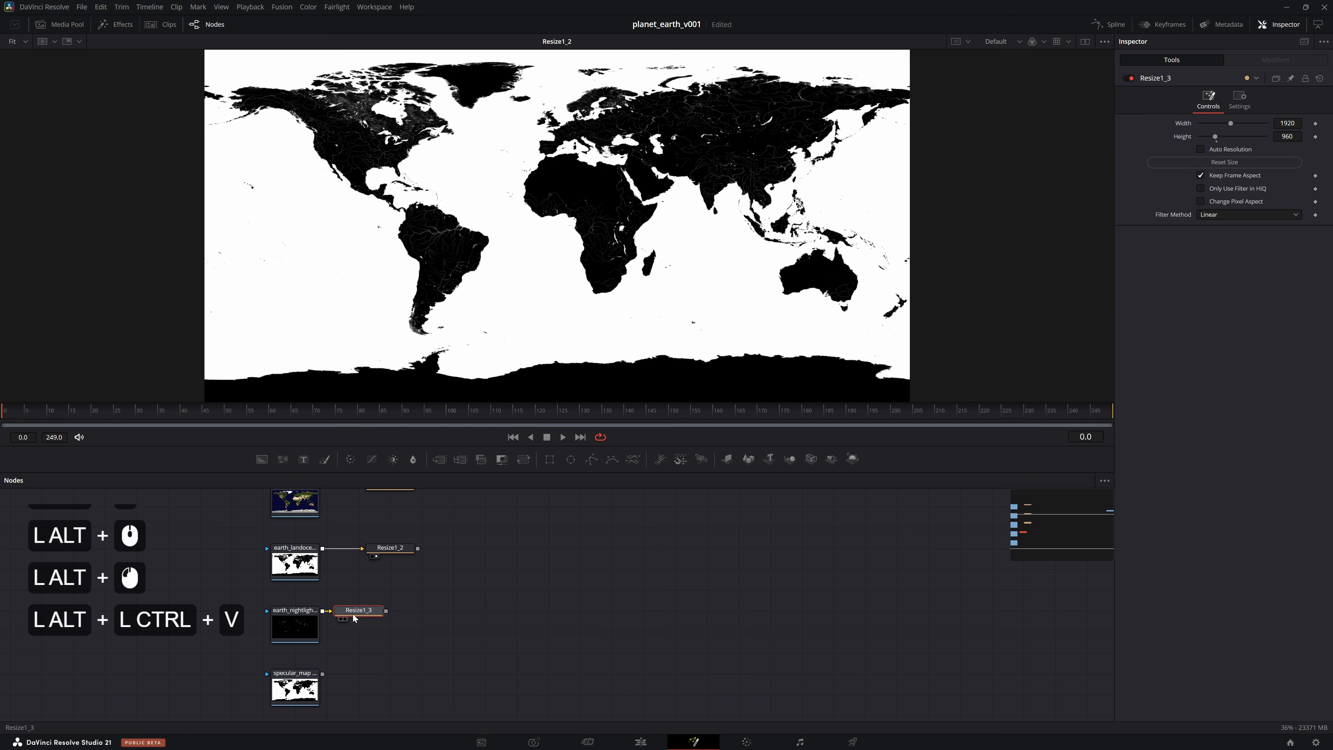
{"action": "left_click_drag", "start_coordinate": [358, 615], "coordinate": [390, 615]}
{"action": "key", "text": "2"}
{"action": "left_click", "coordinate": [298, 694]}
{"action": "key", "text": "ctrl+v"}
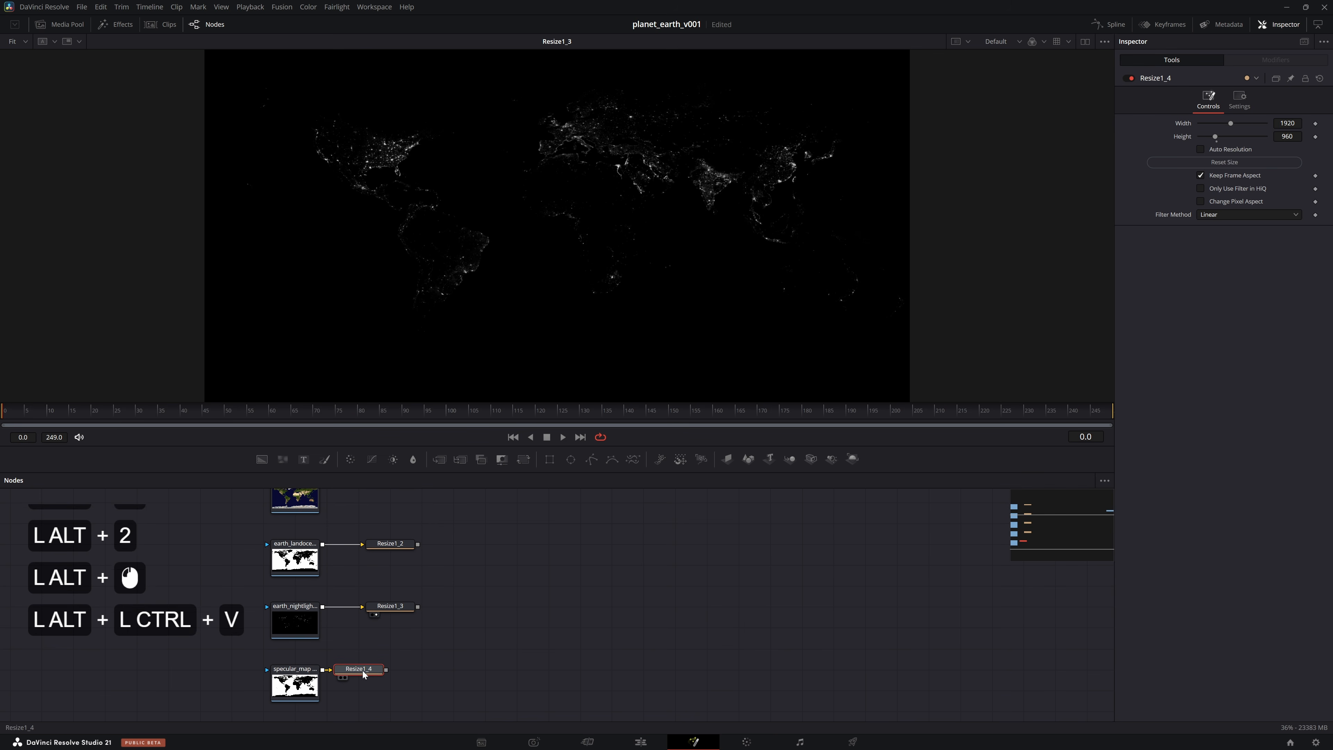
{"action": "left_click_drag", "start_coordinate": [362, 673], "coordinate": [393, 674]}
{"action": "key", "text": "2"}
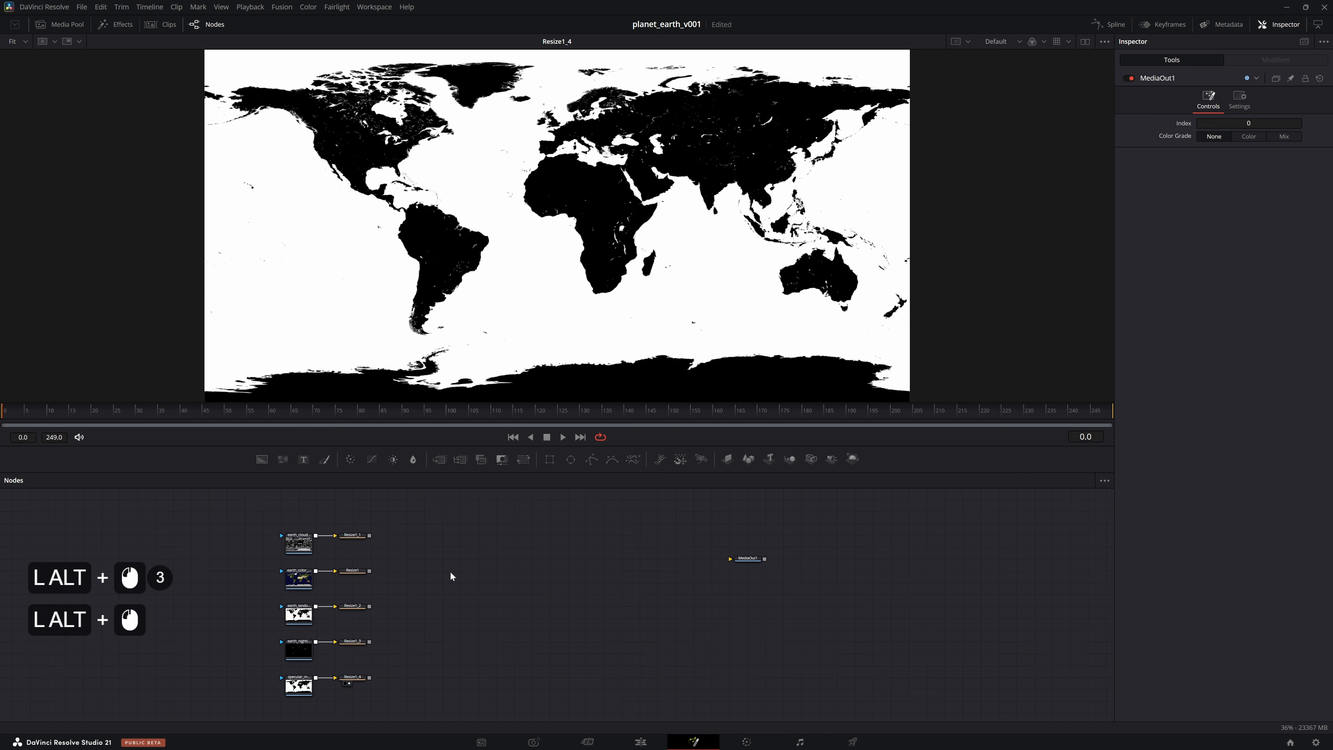
Add a CookTorrance material node and feed the resized Earth color map into its diffuse input
{"action": "left_click_drag", "start_coordinate": [377, 512], "coordinate": [419, 578]}
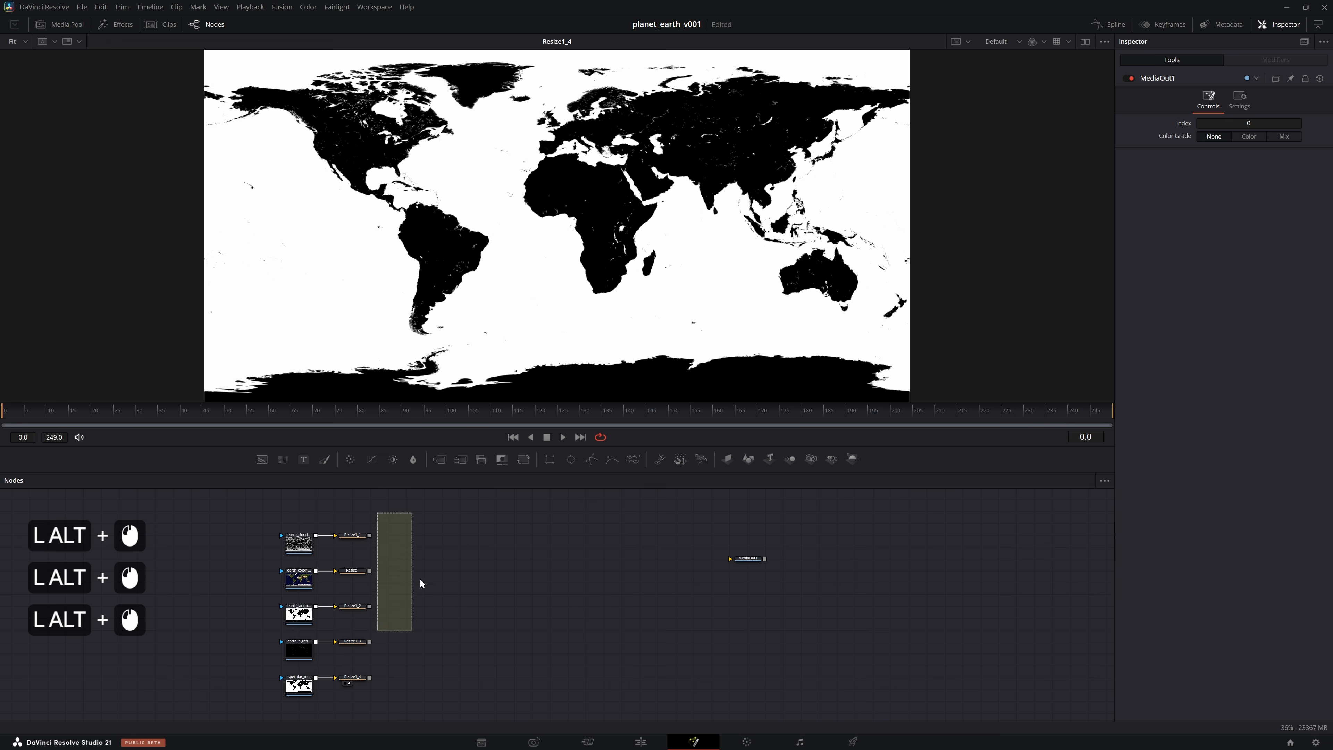
{"action": "key", "text": "shift+space"}
{"action": "type", "text": "cook to"}
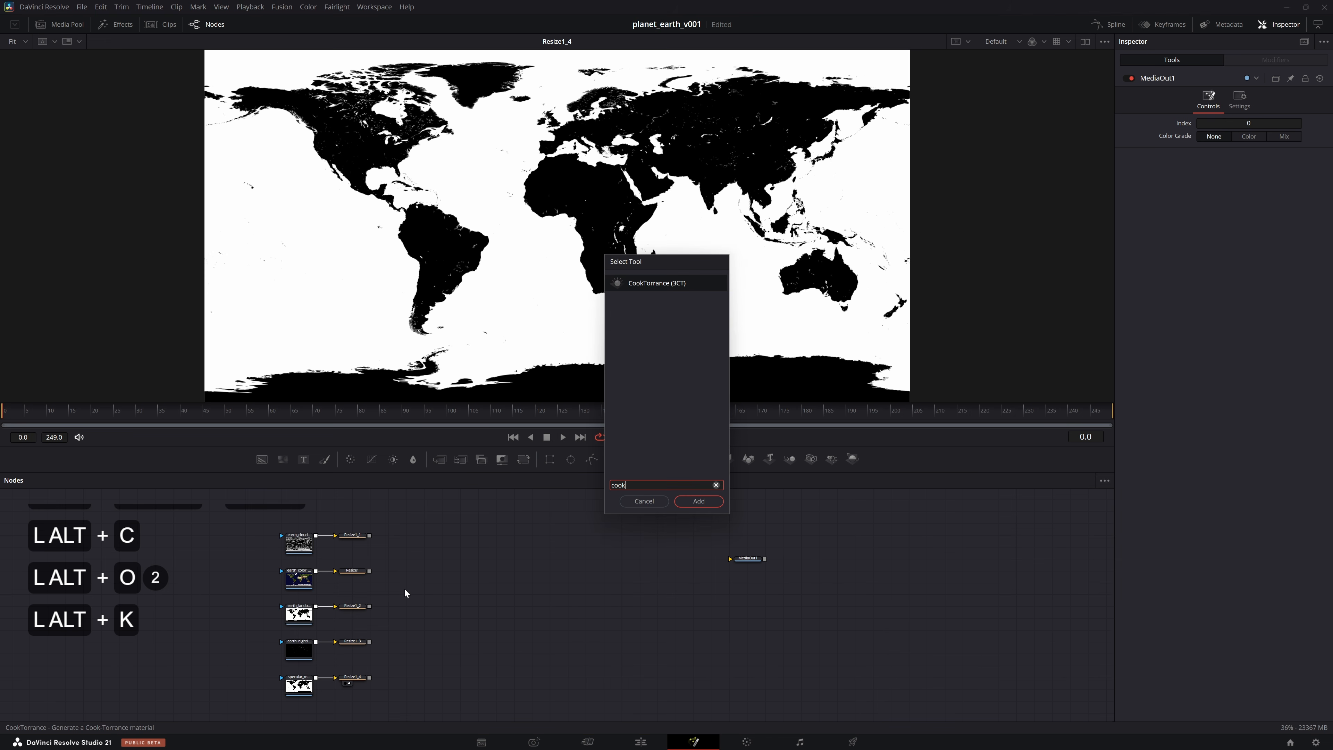
{"action": "key", "text": "Return"}
{"action": "left_click_drag", "start_coordinate": [370, 570], "coordinate": [455, 571]}
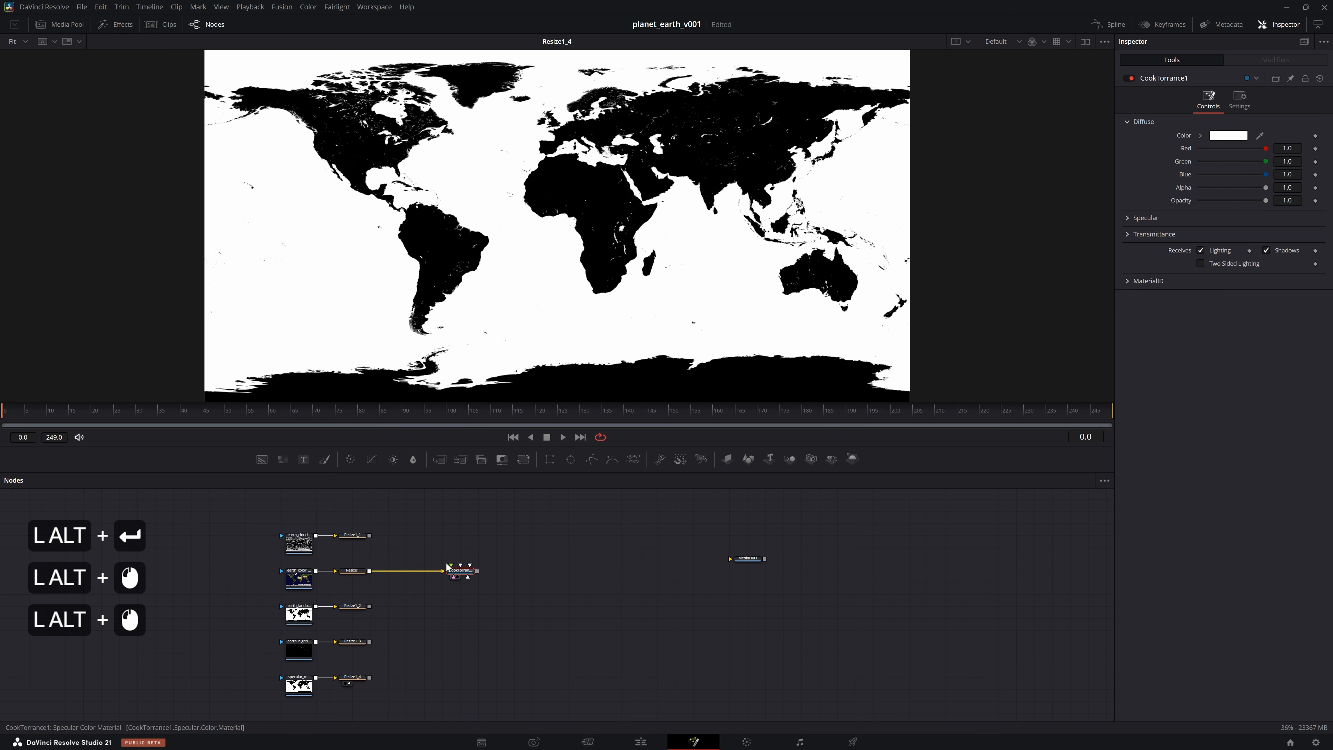
Move the night lights image and its Resize node aside, and bring the specular map pair up under the land-ocean pair
{"action": "left_click", "coordinate": [301, 541]}
{"action": "scroll", "coordinate": [301, 544], "scroll_direction": "up", "scroll_amount": 5}
{"action": "scroll", "coordinate": [293, 565], "scroll_direction": "down", "scroll_amount": 5}
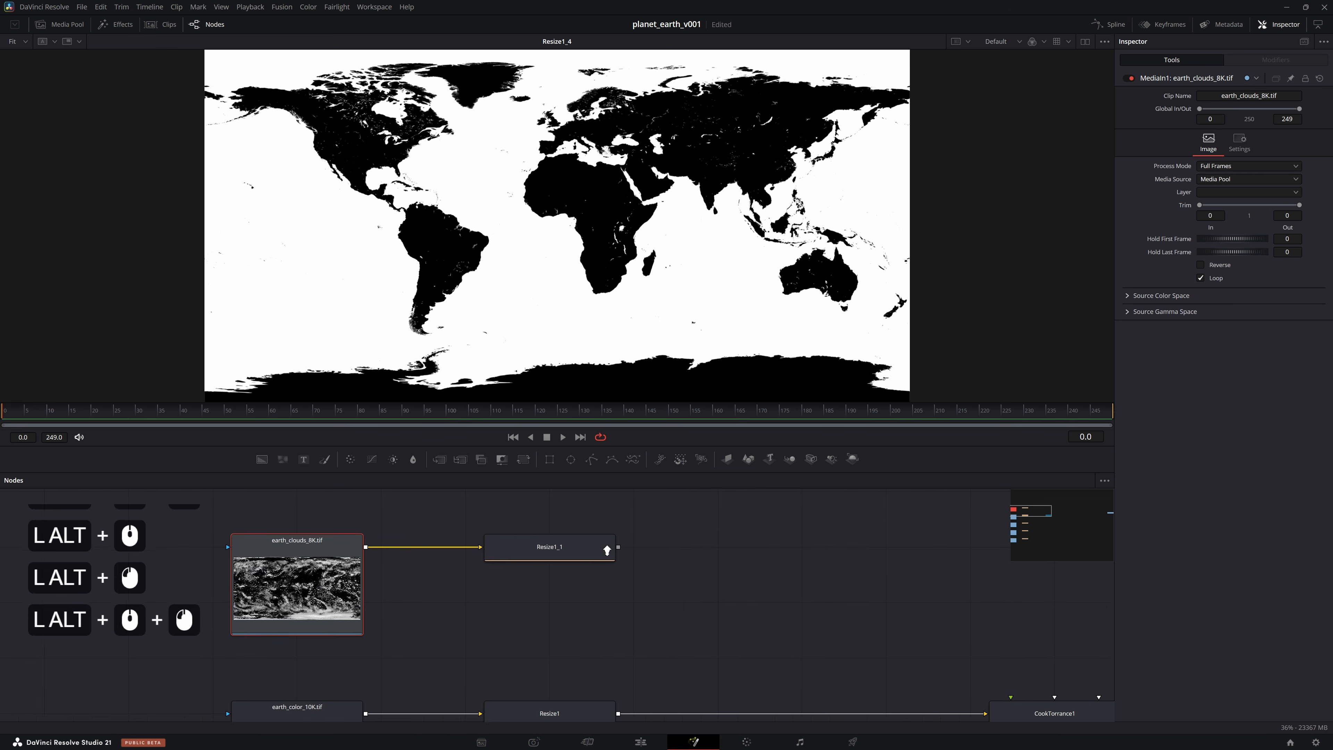
{"action": "scroll", "coordinate": [541, 545], "scroll_direction": "up", "scroll_amount": 5}
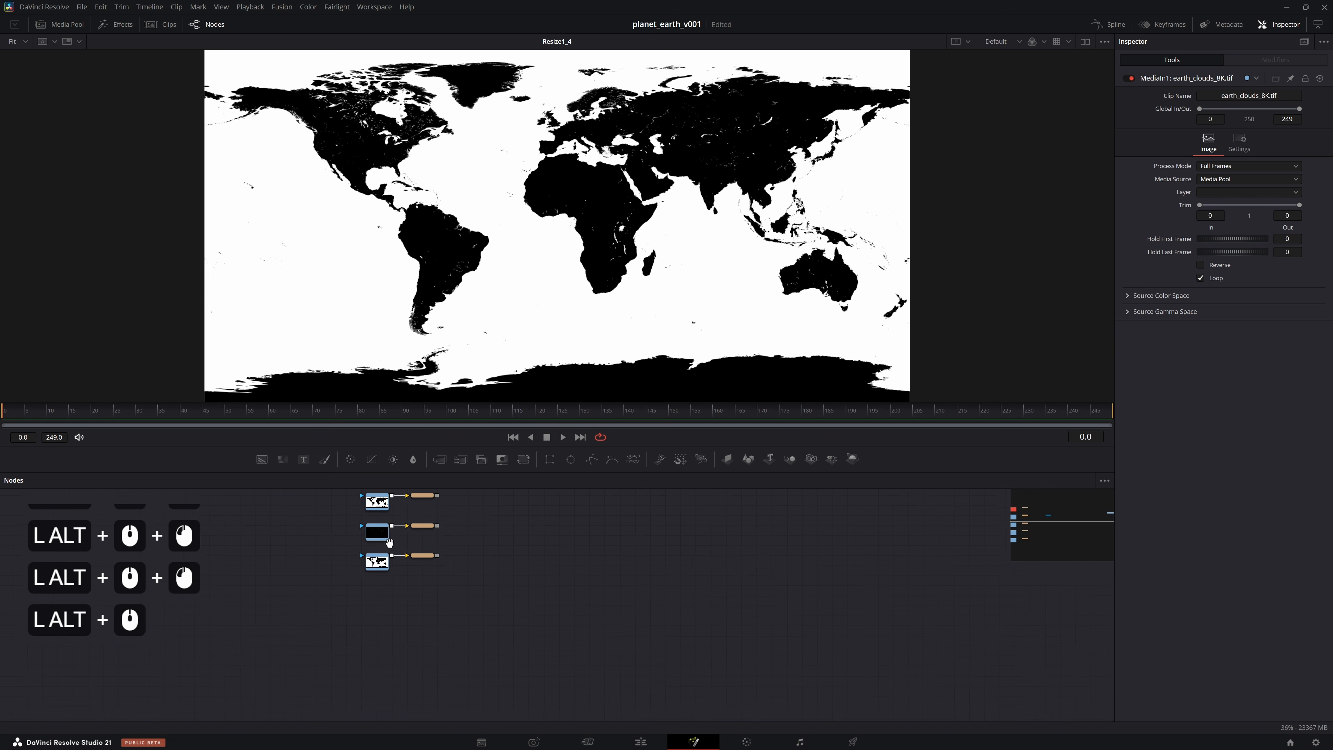
{"action": "left_click_drag", "start_coordinate": [552, 560], "coordinate": [232, 639]}
{"action": "scroll", "coordinate": [456, 579], "scroll_direction": "down", "scroll_amount": 2}
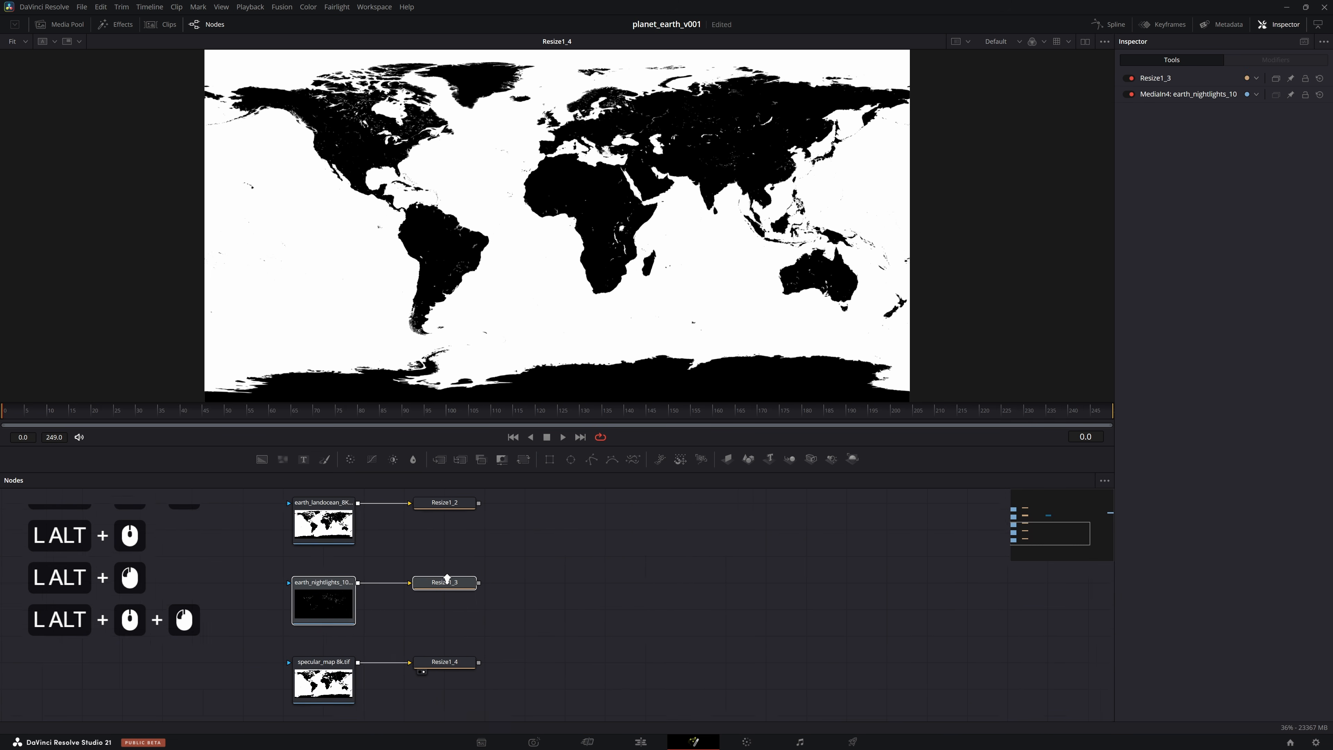
{"action": "scroll", "coordinate": [268, 585], "scroll_direction": "down", "scroll_amount": 5}
{"action": "left_click_drag", "start_coordinate": [303, 594], "coordinate": [684, 642]}
{"action": "left_click_drag", "start_coordinate": [507, 590], "coordinate": [290, 651]}
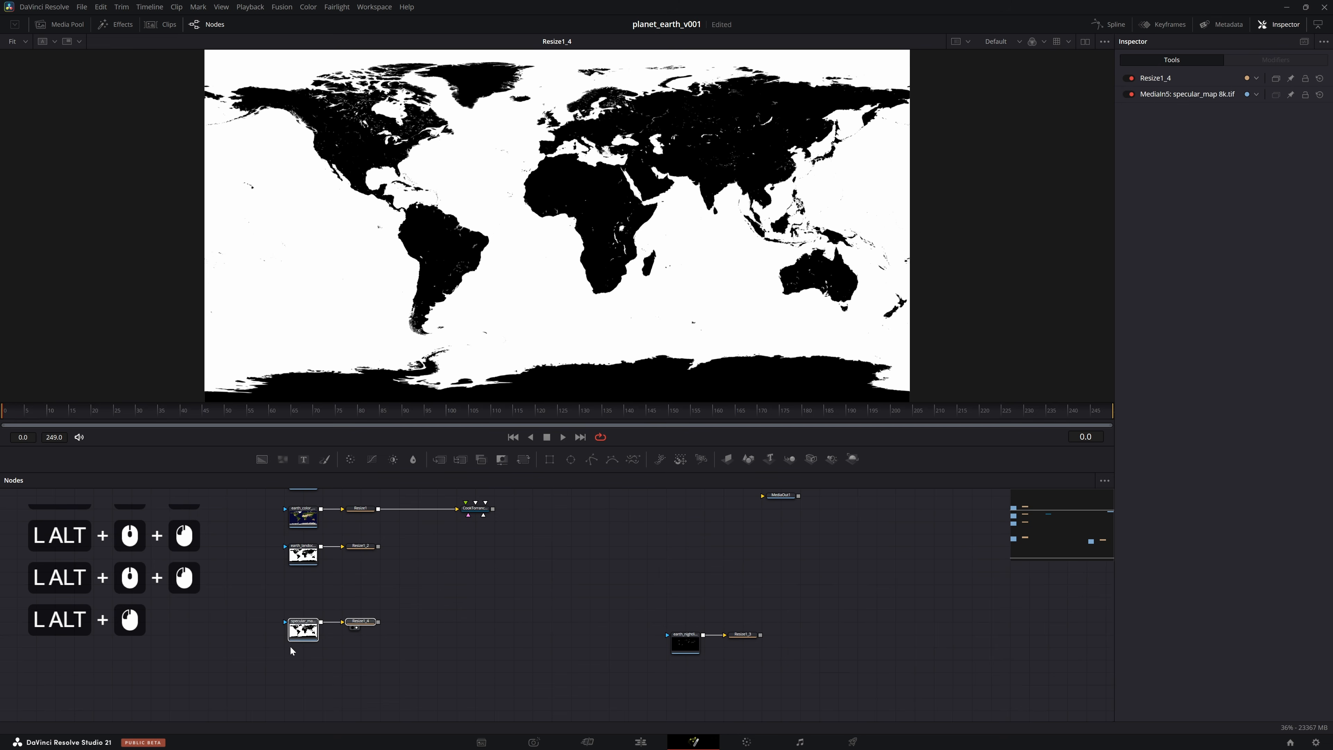
Preview the CookTorrance material in the viewer and inspect the textured globe
{"action": "left_click", "coordinate": [429, 546]}
{"action": "key", "text": "2"}
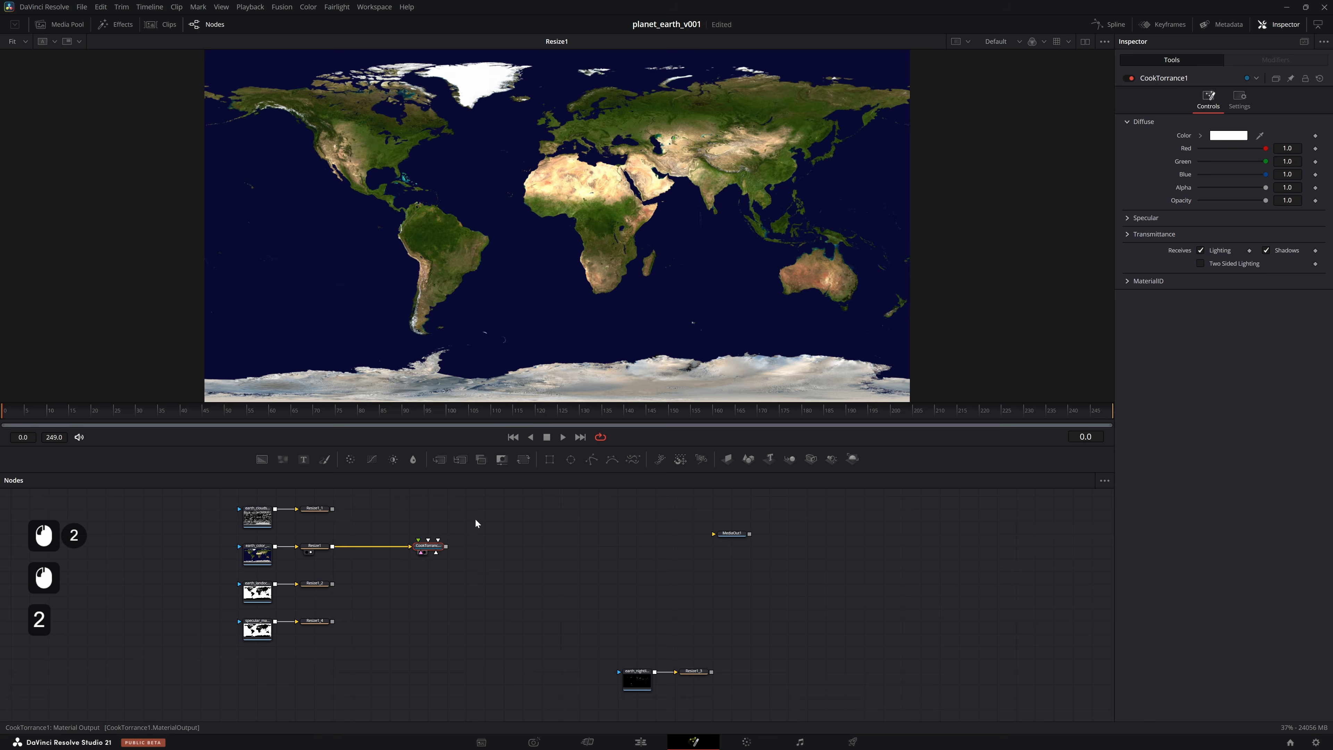
{"action": "left_click_drag", "start_coordinate": [557, 226], "coordinate": [504, 206]}
Add a Shape 3D node after the CookTorrance material, show it in the viewer, and set its shape to Sphere
{"action": "left_click", "coordinate": [429, 546]}
{"action": "key", "text": "shift+space"}
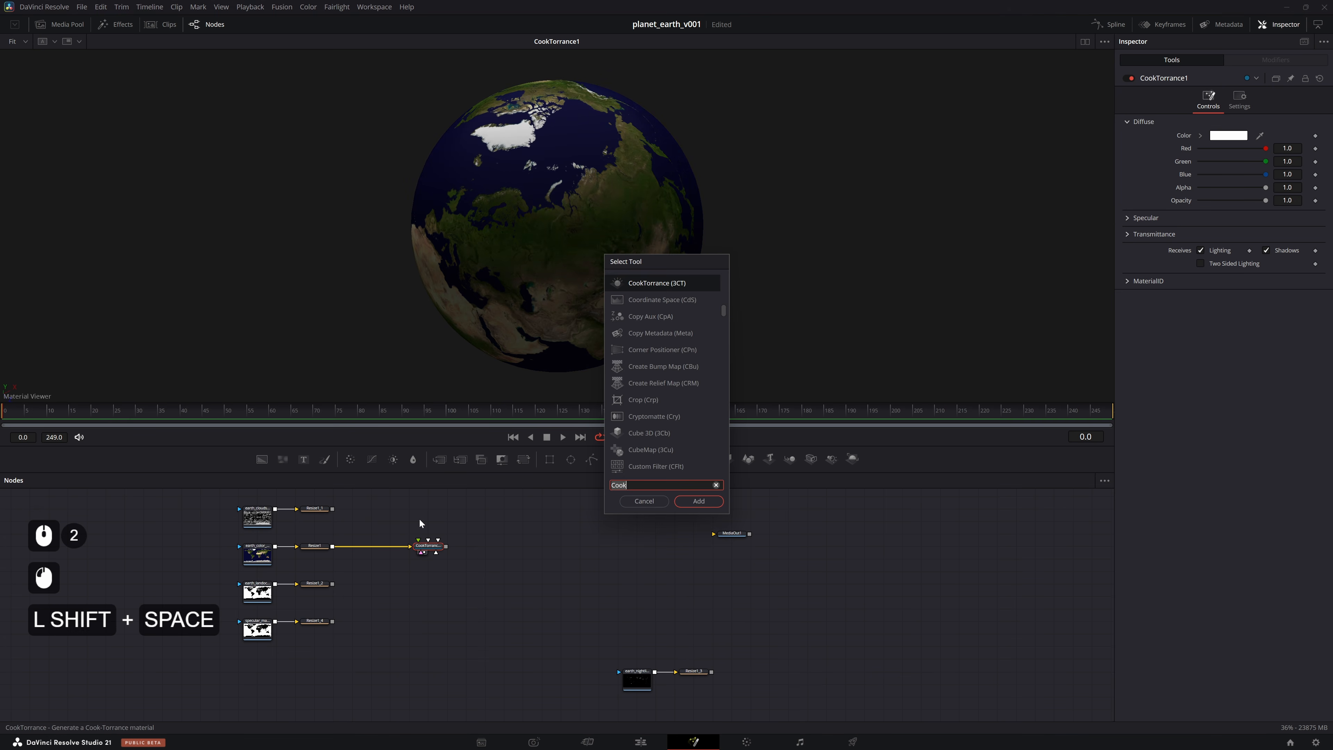
{"action": "type", "text": "shape 3d"}
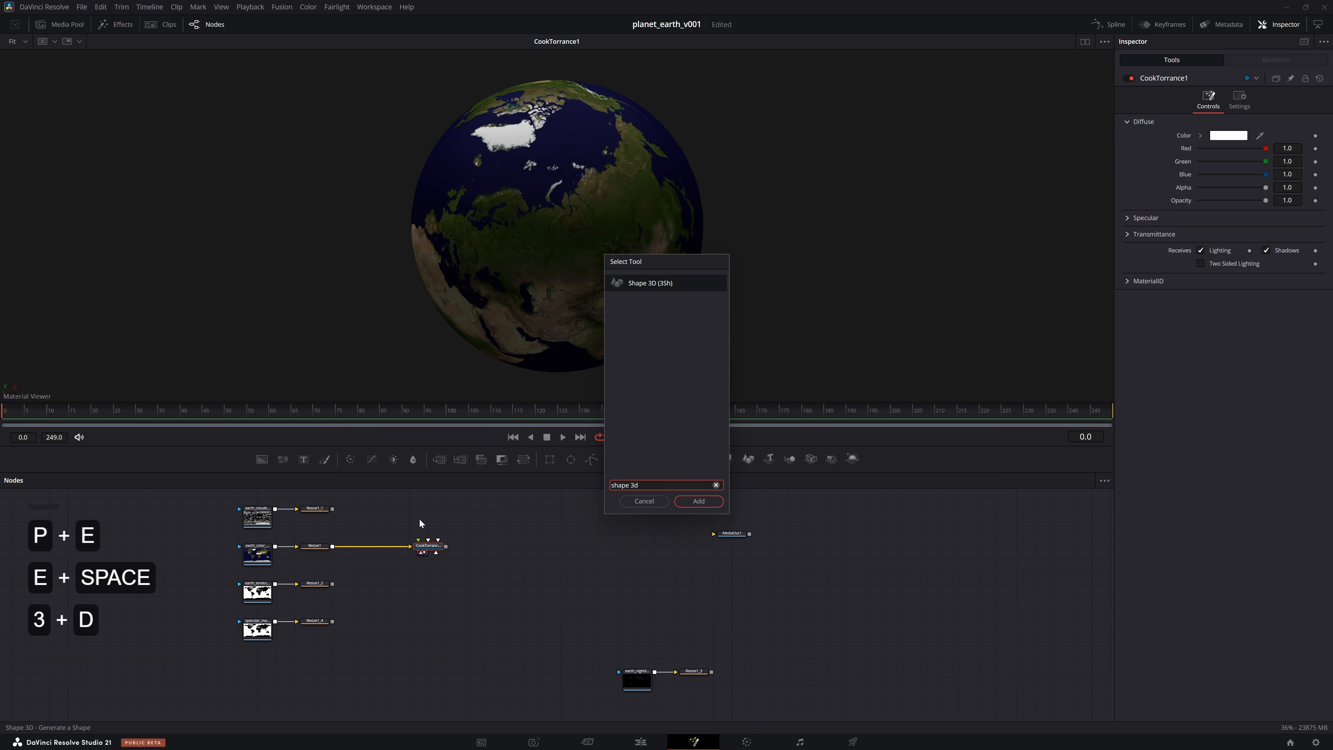
{"action": "key", "text": "Return"}
{"action": "left_click", "coordinate": [504, 554]}
{"action": "key", "text": "2"}
{"action": "left_click_drag", "start_coordinate": [572, 284], "coordinate": [540, 225]}
{"action": "left_click", "coordinate": [1209, 127]}
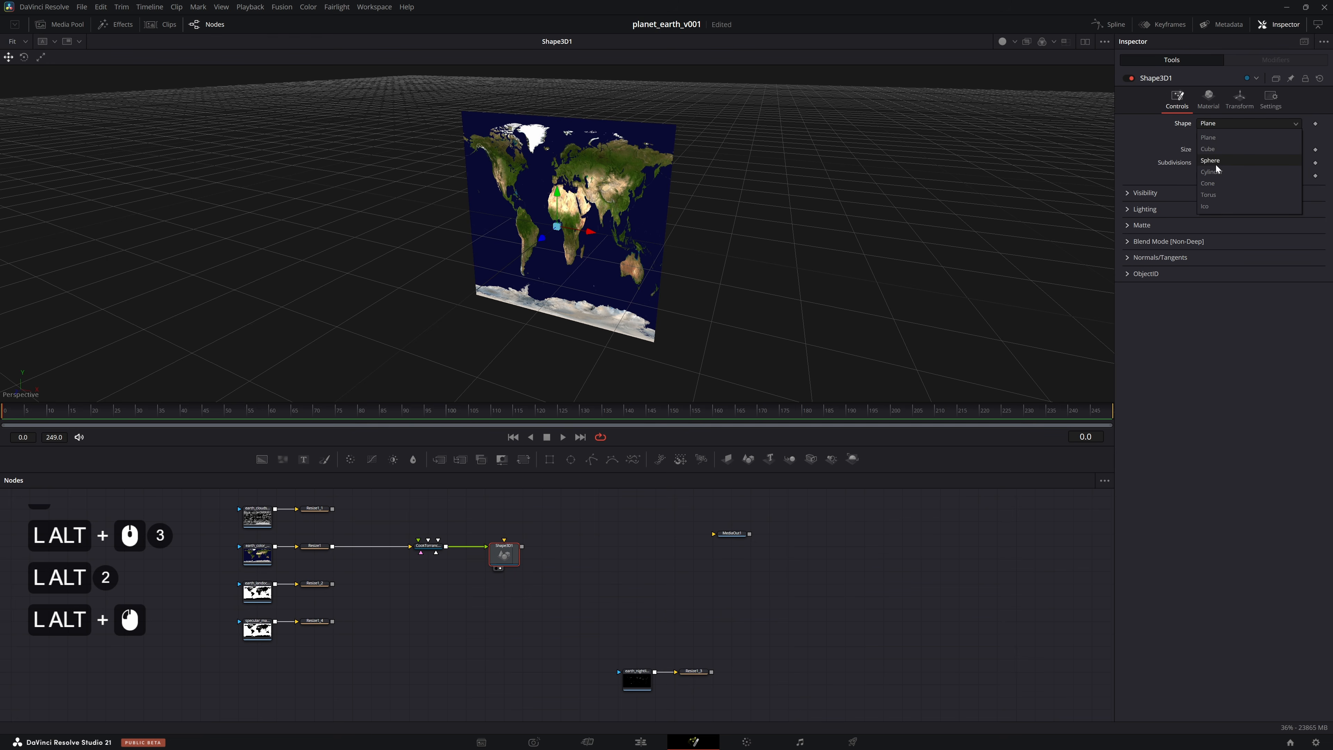
{"action": "left_click", "coordinate": [1219, 161]}
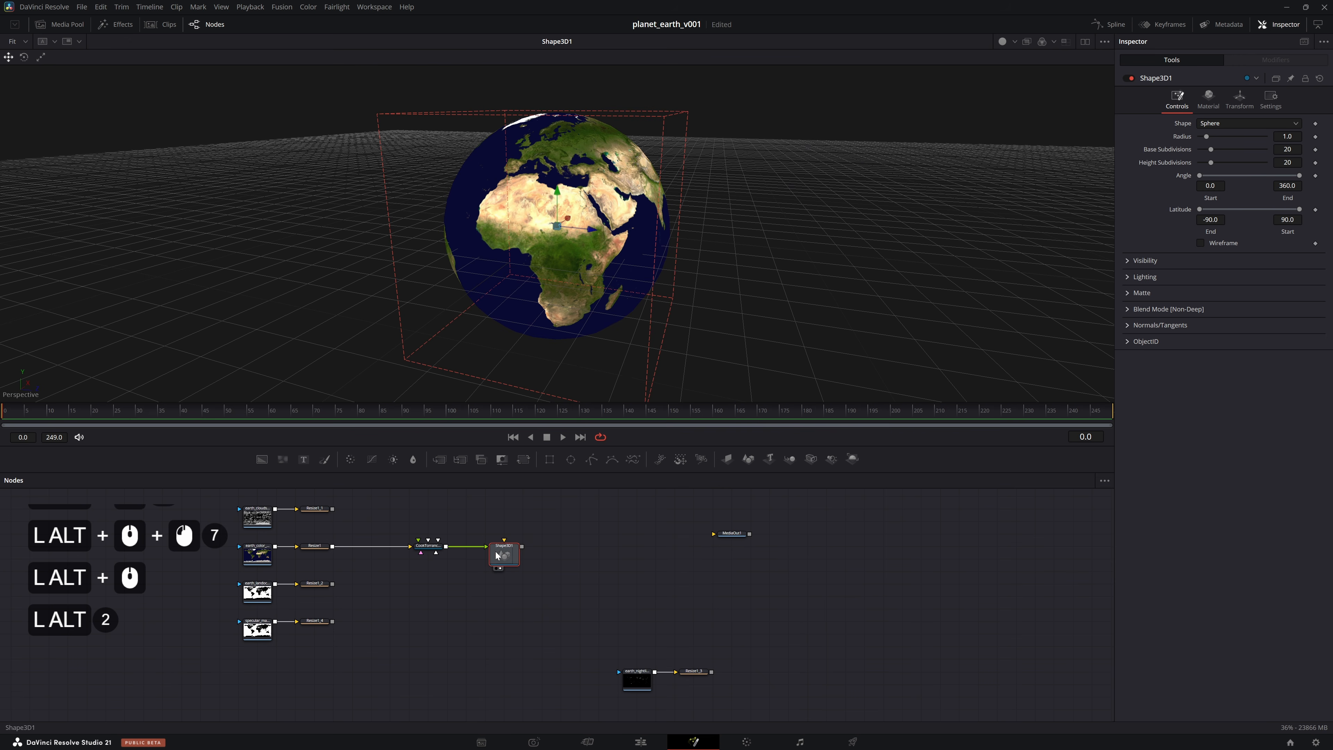
Add a Merge 3D node after the sphere
{"action": "left_click", "coordinate": [499, 545]}
{"action": "key", "text": "shift+space"}
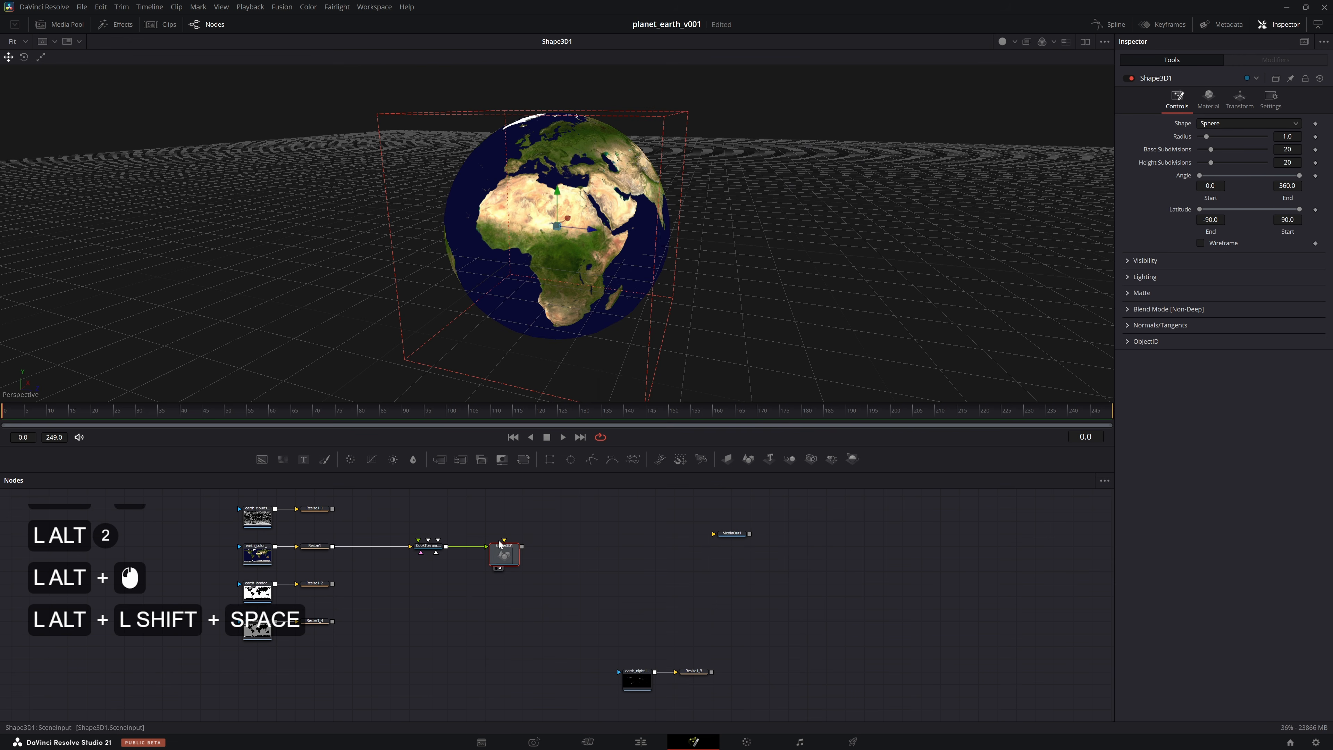
{"action": "type", "text": "merge 3d"}
{"action": "key", "text": "Return"}
{"action": "key", "text": "space"}
Add a Spot Light connected to the Merge 3D node and view the merged scene with lighting enabled
{"action": "key", "text": "shift+space"}
{"action": "type", "text": "SPOT"}
{"action": "key", "text": "Return"}
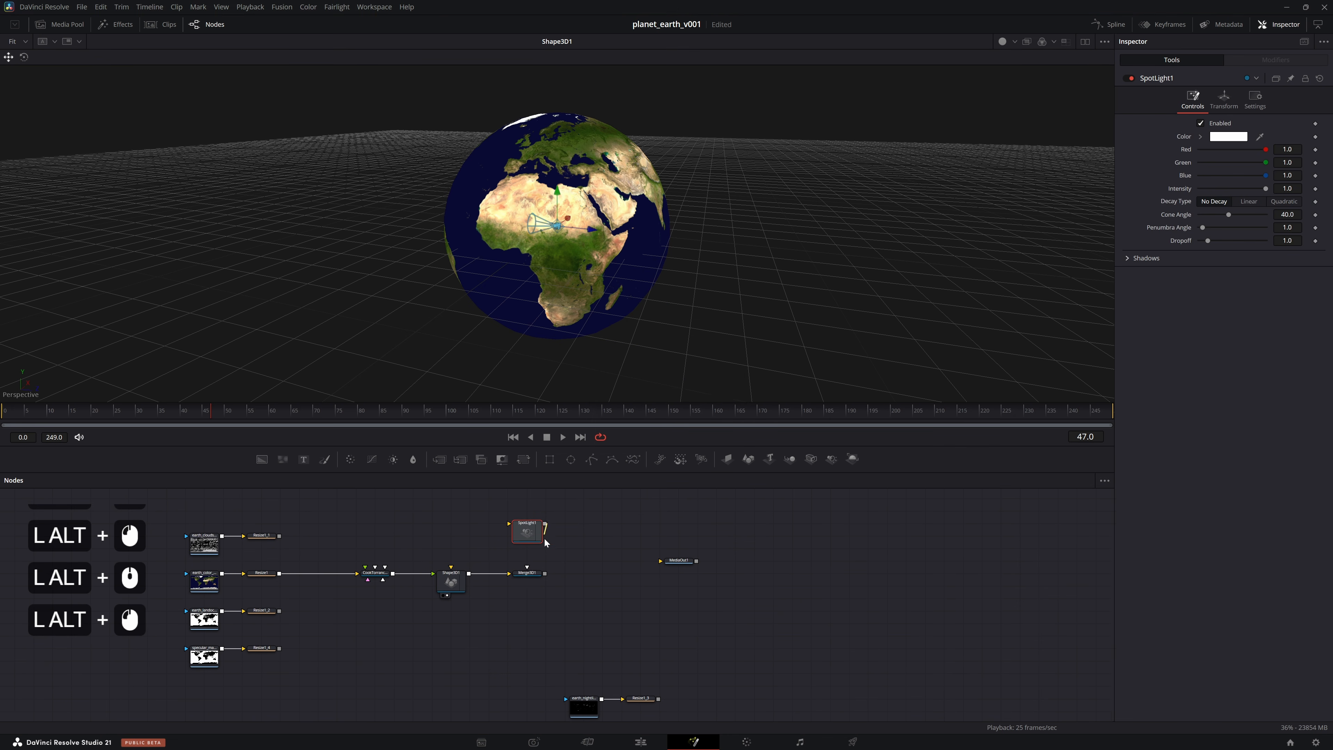
{"action": "left_click", "coordinate": [525, 577], "text": "alt"}
{"action": "key", "text": "alt+2"}
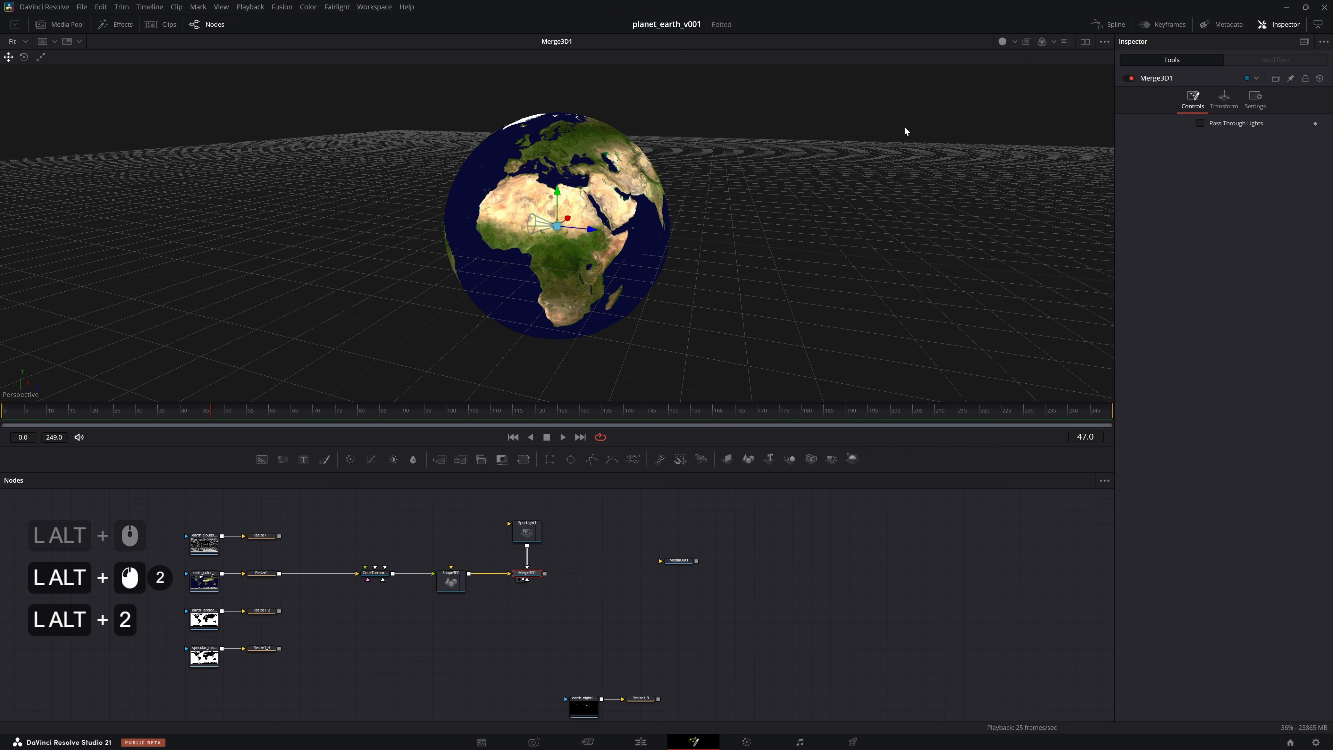
{"action": "left_click", "coordinate": [1002, 42], "text": "alt"}
Enable Use Target on the spotlight and raise it above the globe to a Y translation of about 3.14
{"action": "left_click", "coordinate": [538, 526], "text": "alt"}
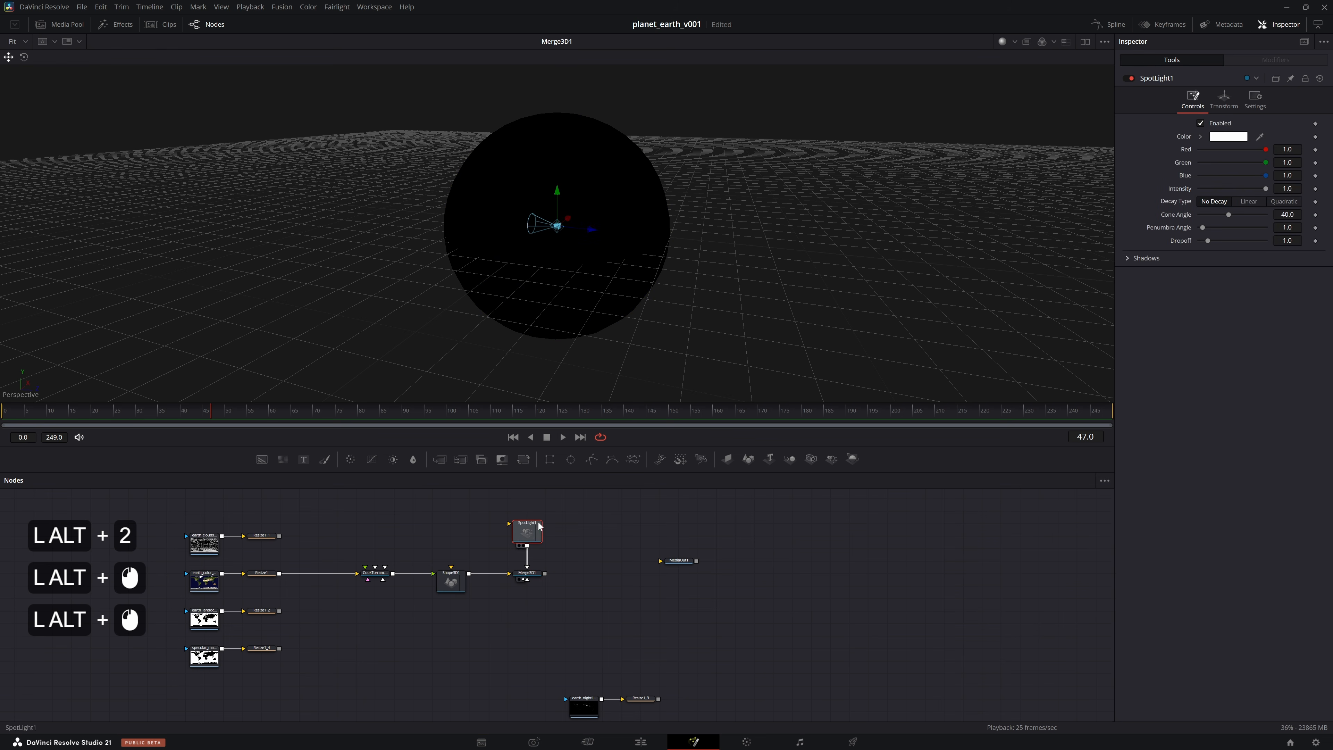
{"action": "left_click", "coordinate": [1223, 99], "text": "alt"}
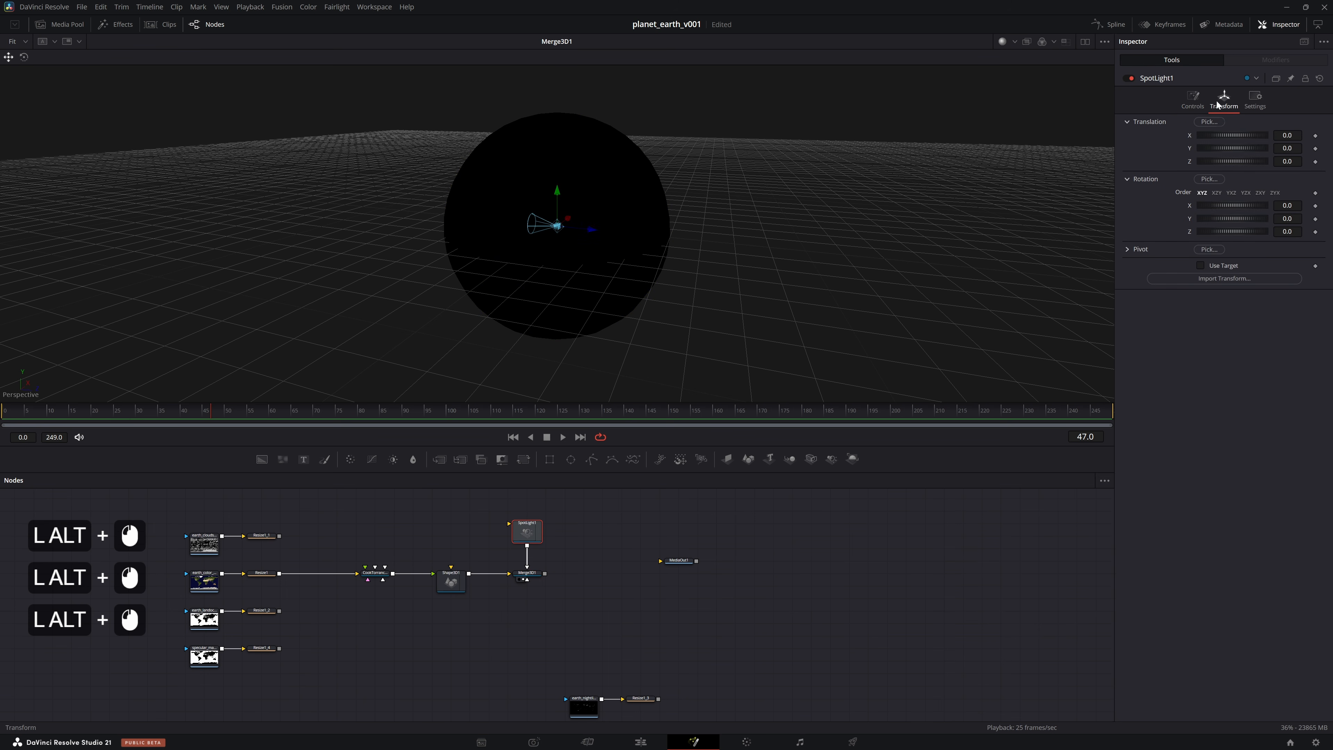
{"action": "left_click", "coordinate": [1199, 266], "text": "alt"}
{"action": "left_click_drag", "start_coordinate": [577, 107], "coordinate": [540, 158]}
{"action": "left_click_drag", "start_coordinate": [554, 123], "coordinate": [565, 69]}
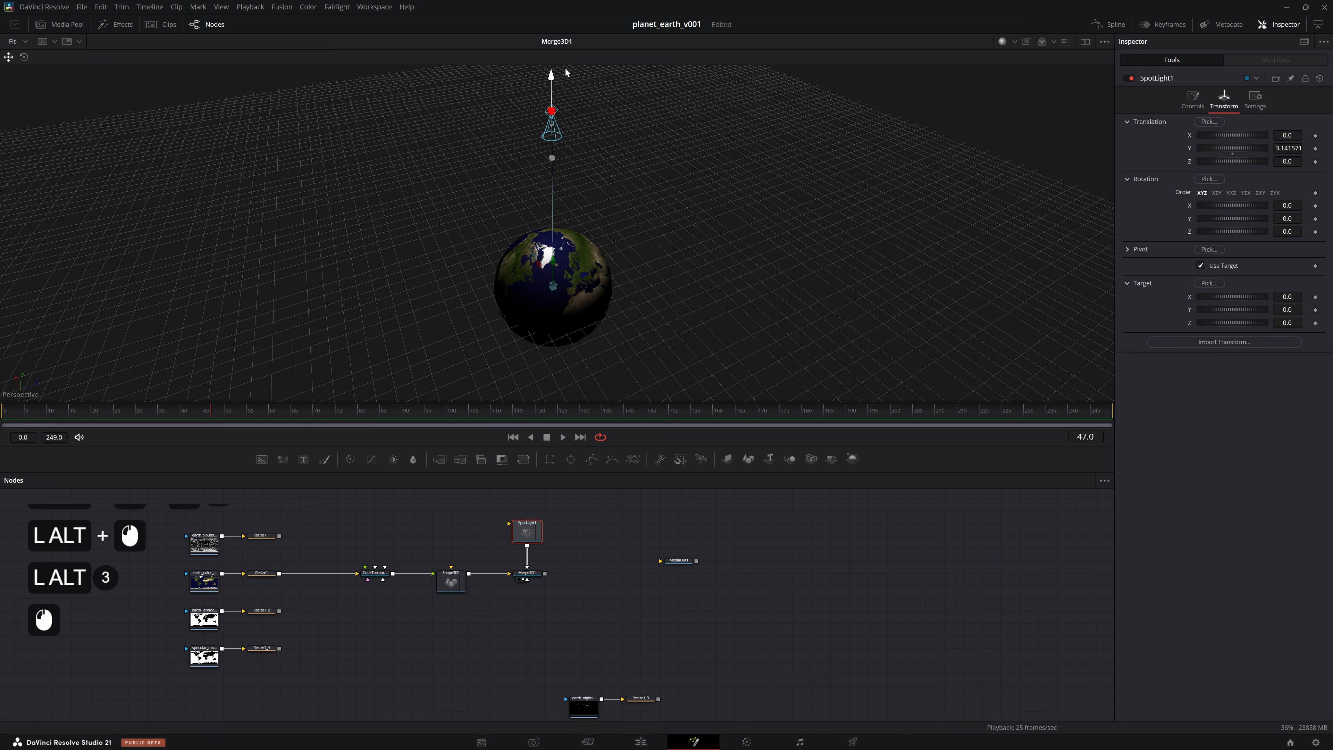
Set the spotlight's decay type to Quadratic, its decay rate to about 0.0256 and its cone angle to about 55.28
{"action": "left_click", "coordinate": [1187, 105]}
{"action": "left_click", "coordinate": [1278, 201]}
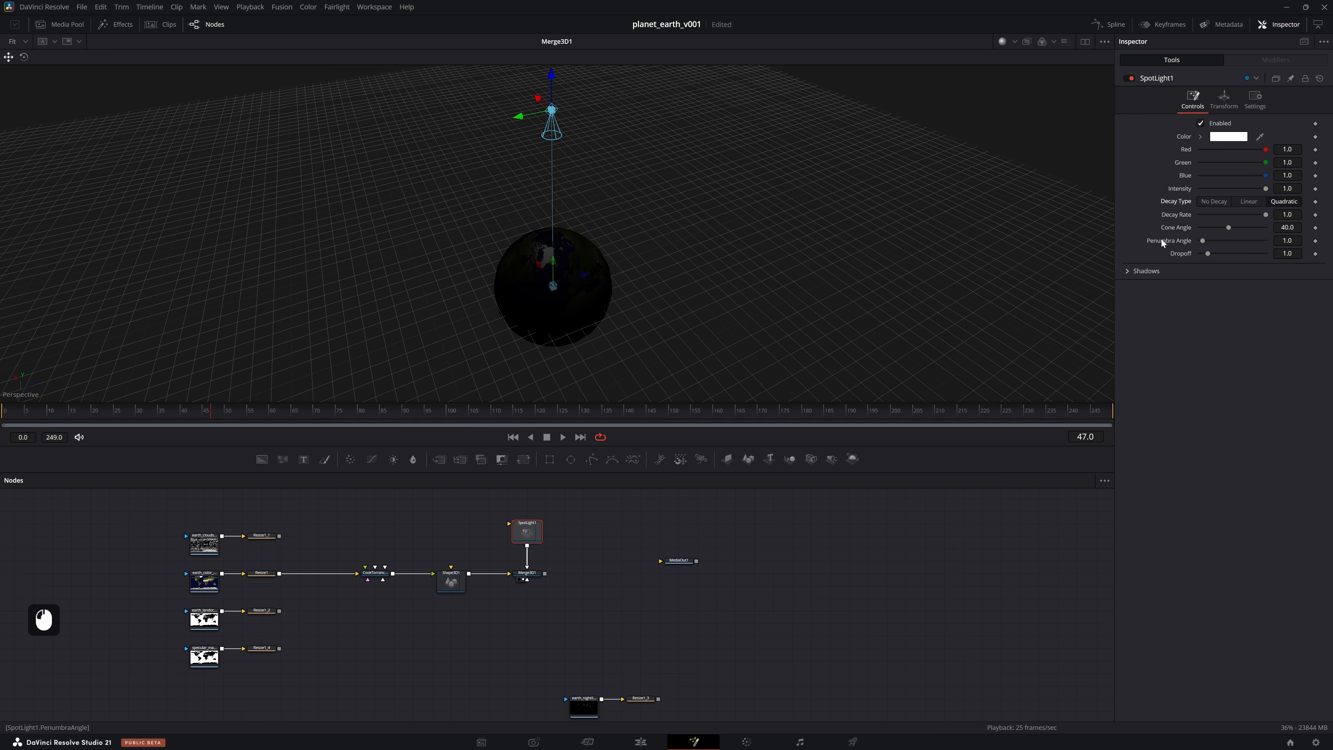
{"action": "left_click_drag", "start_coordinate": [1265, 215], "coordinate": [1200, 219]}
{"action": "mouse_move", "coordinate": [1286, 214]}
{"action": "left_mouse_down"}
{"action": "mouse_move", "coordinate": [1317, 215]}
{"action": "mouse_move", "coordinate": [1287, 215]}
{"action": "left_mouse_up"}
{"action": "left_click_drag", "start_coordinate": [817, 206], "coordinate": [892, 223]}
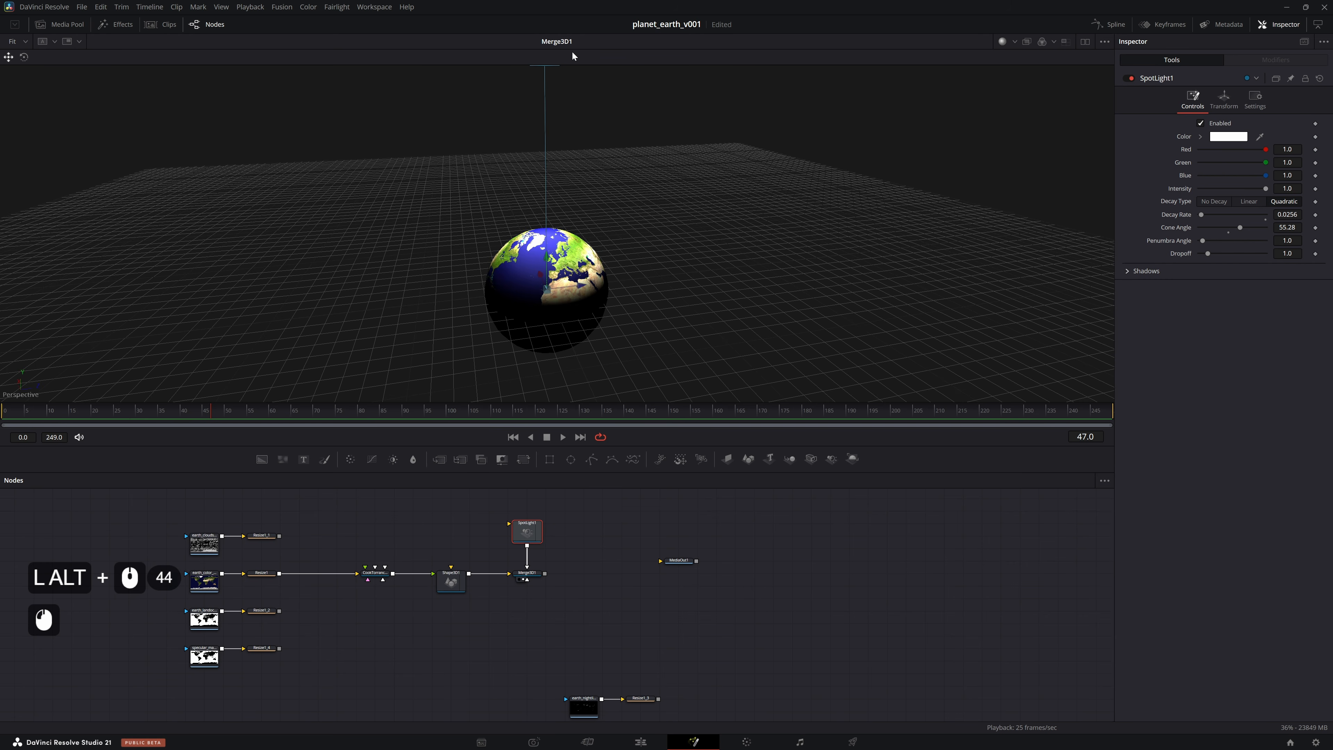
Adjust the spotlight's position above the globe while checking how it lights the sphere
{"action": "left_click_drag", "start_coordinate": [571, 51], "coordinate": [591, 32]}
{"action": "left_click_drag", "start_coordinate": [597, 179], "coordinate": [587, 356]}
{"action": "left_click_drag", "start_coordinate": [535, 70], "coordinate": [632, 241]}
Add an Ambient Light, connect it to the Merge 3D node, and place it below that node
{"action": "key", "text": "shift+space"}
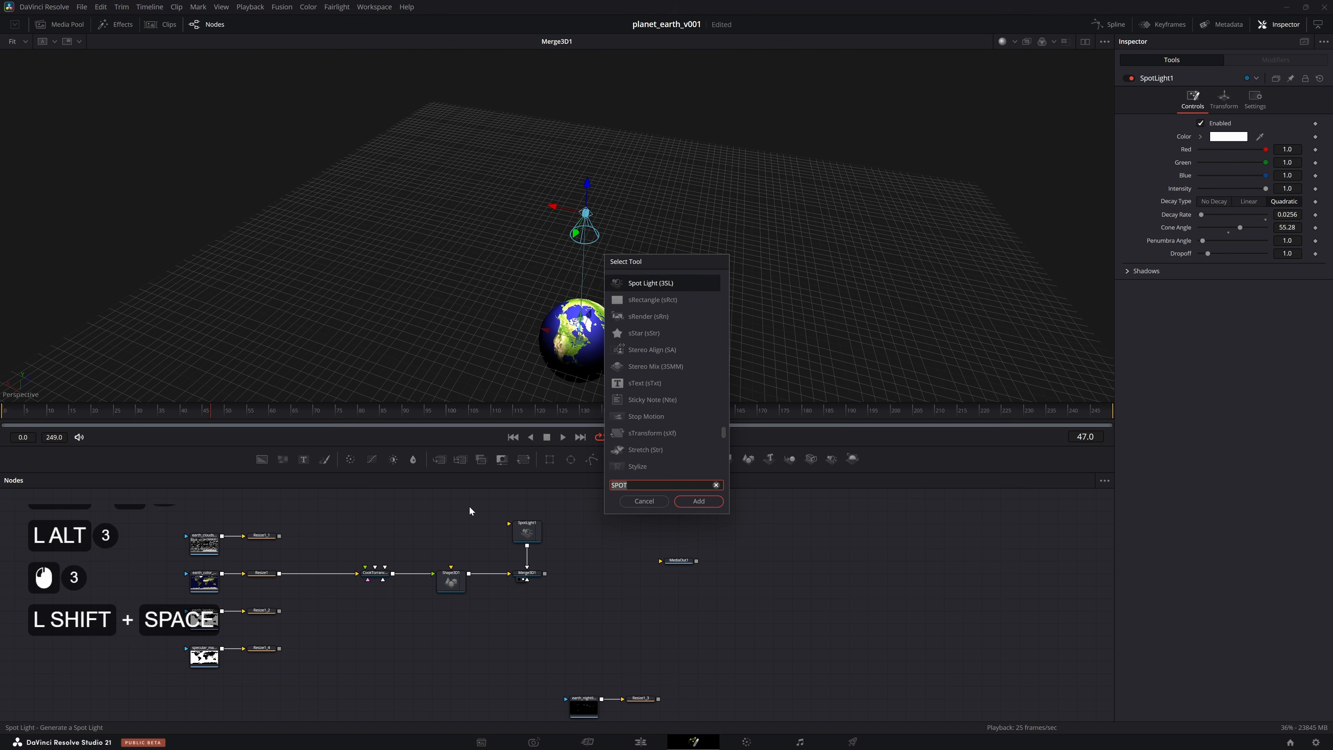
{"action": "type", "text": "AMBIENB"}
{"action": "key", "text": "BackSpace"}
{"action": "key", "text": "Return"}
{"action": "key", "text": "Caps_Lock"}
{"action": "left_click_drag", "start_coordinate": [487, 523], "coordinate": [527, 582]}
{"action": "left_click_drag", "start_coordinate": [471, 532], "coordinate": [528, 607]}
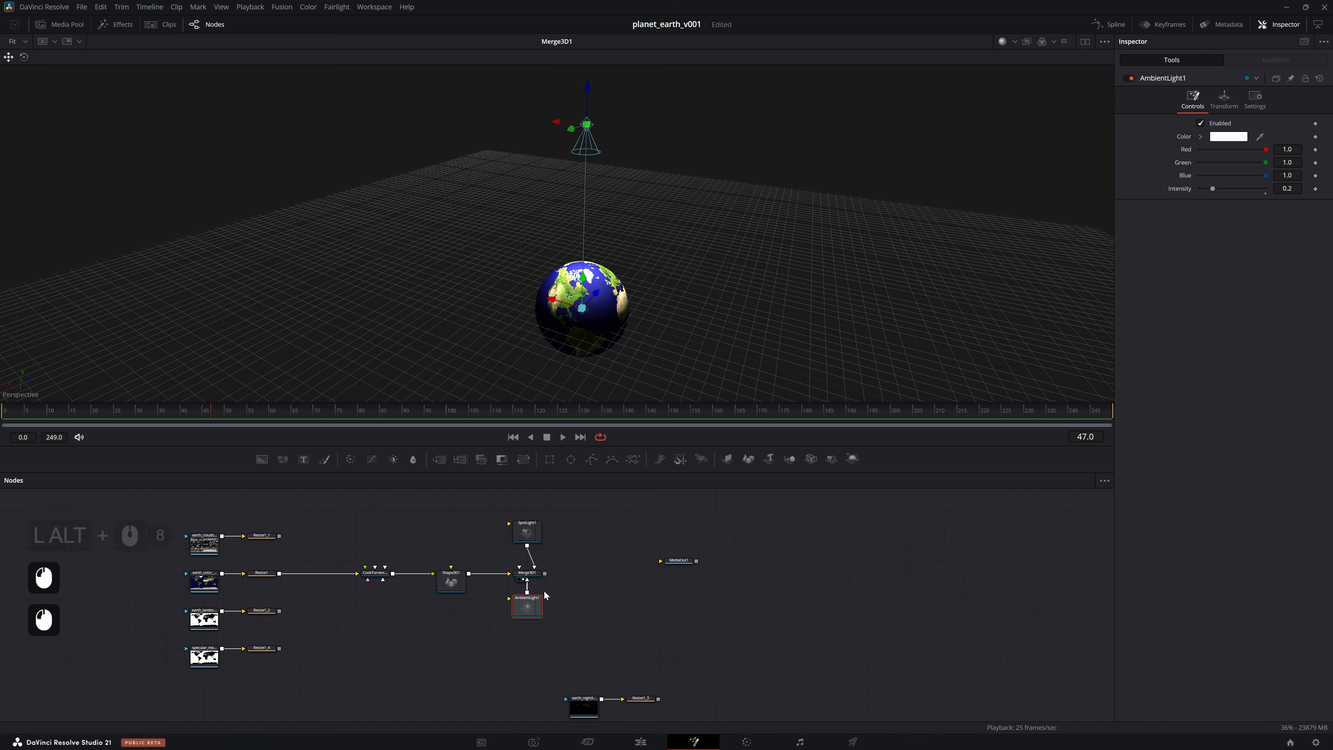
Move the MediaOut node farther away from the Merge 3D node to make room in the node graph
{"action": "left_click_drag", "start_coordinate": [584, 560], "coordinate": [622, 546]}
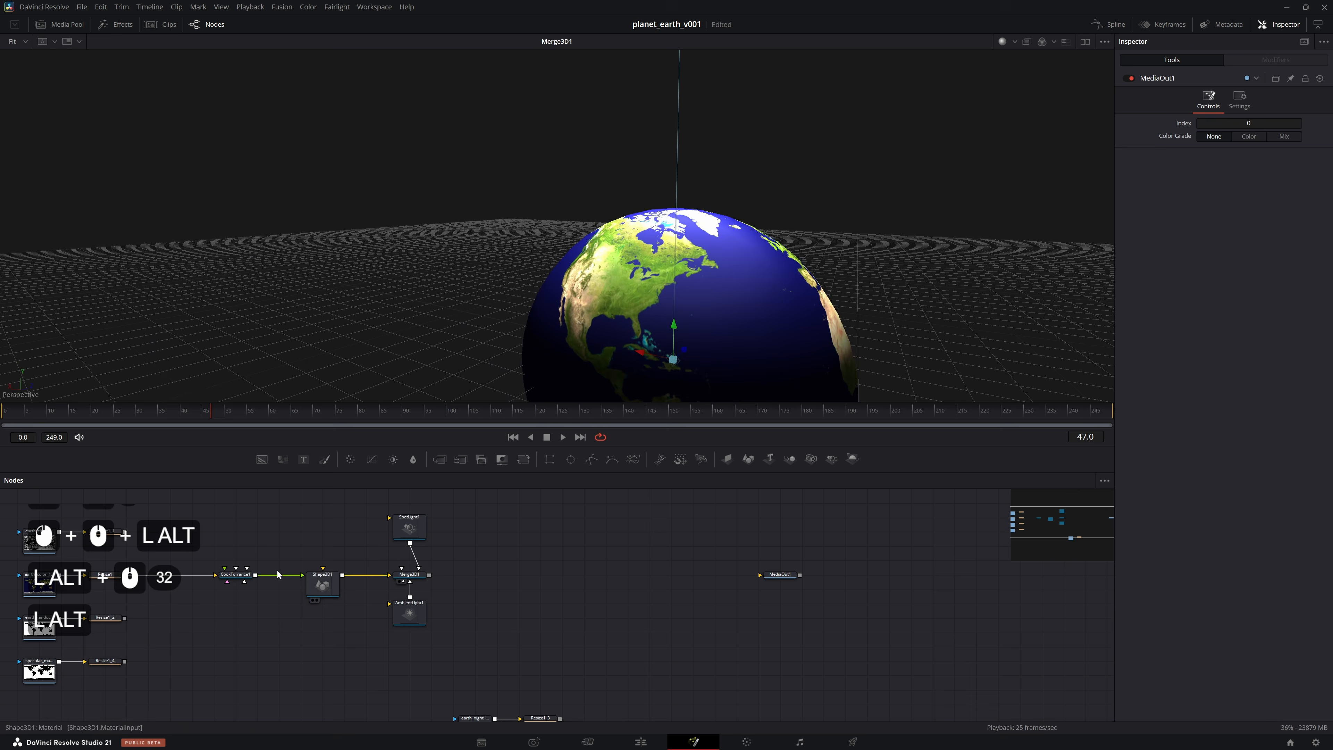
{"action": "left_click_drag", "start_coordinate": [280, 575], "coordinate": [345, 577]}
{"action": "left_click", "coordinate": [211, 560]}
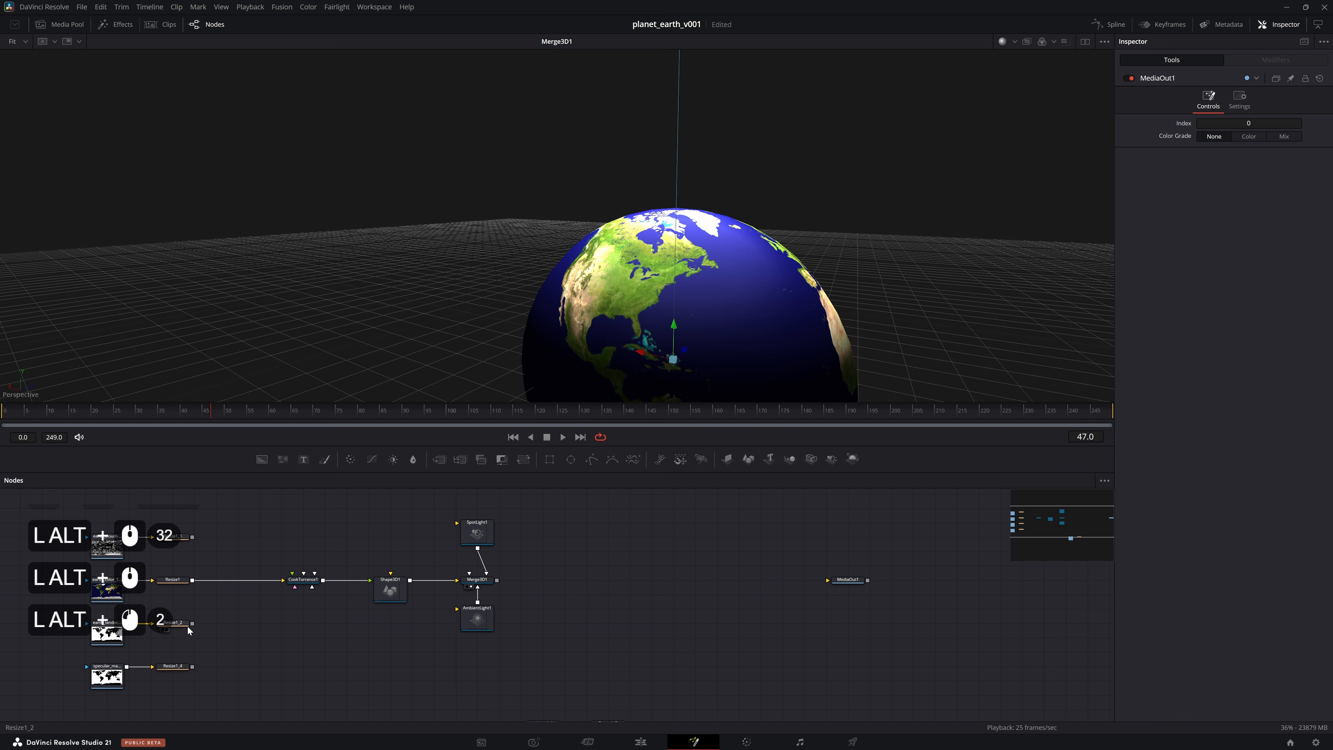
Connect the resized land-ocean map to the Cook Torrance node's Roughness Material input and the resized specular map to its Specular Intensity Material input
{"action": "left_click", "coordinate": [108, 634]}
{"action": "left_click_drag", "start_coordinate": [158, 647], "coordinate": [296, 582]}
{"action": "left_click_drag", "start_coordinate": [331, 538], "coordinate": [271, 641]}
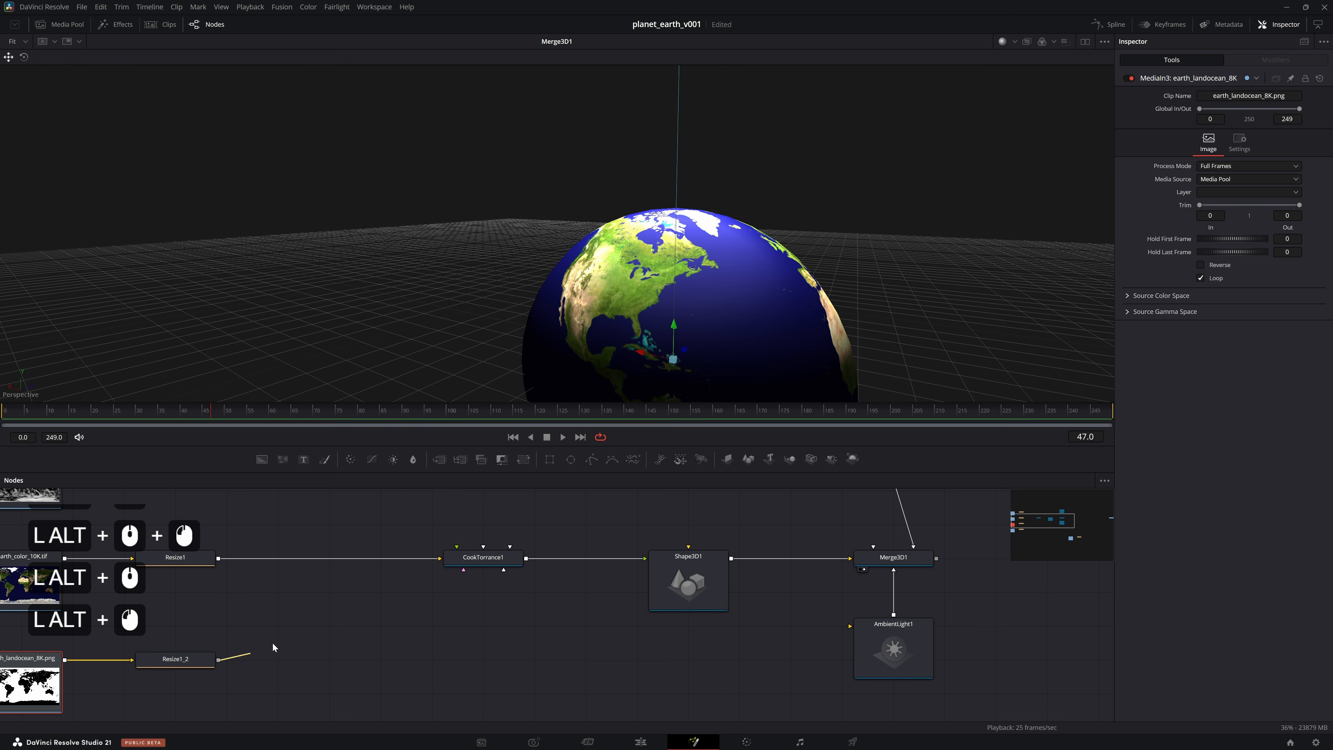
{"action": "left_click_drag", "start_coordinate": [466, 564], "coordinate": [473, 560]}
{"action": "left_click", "coordinate": [517, 597], "text": "alt"}
{"action": "left_click_drag", "start_coordinate": [243, 716], "coordinate": [531, 504]}
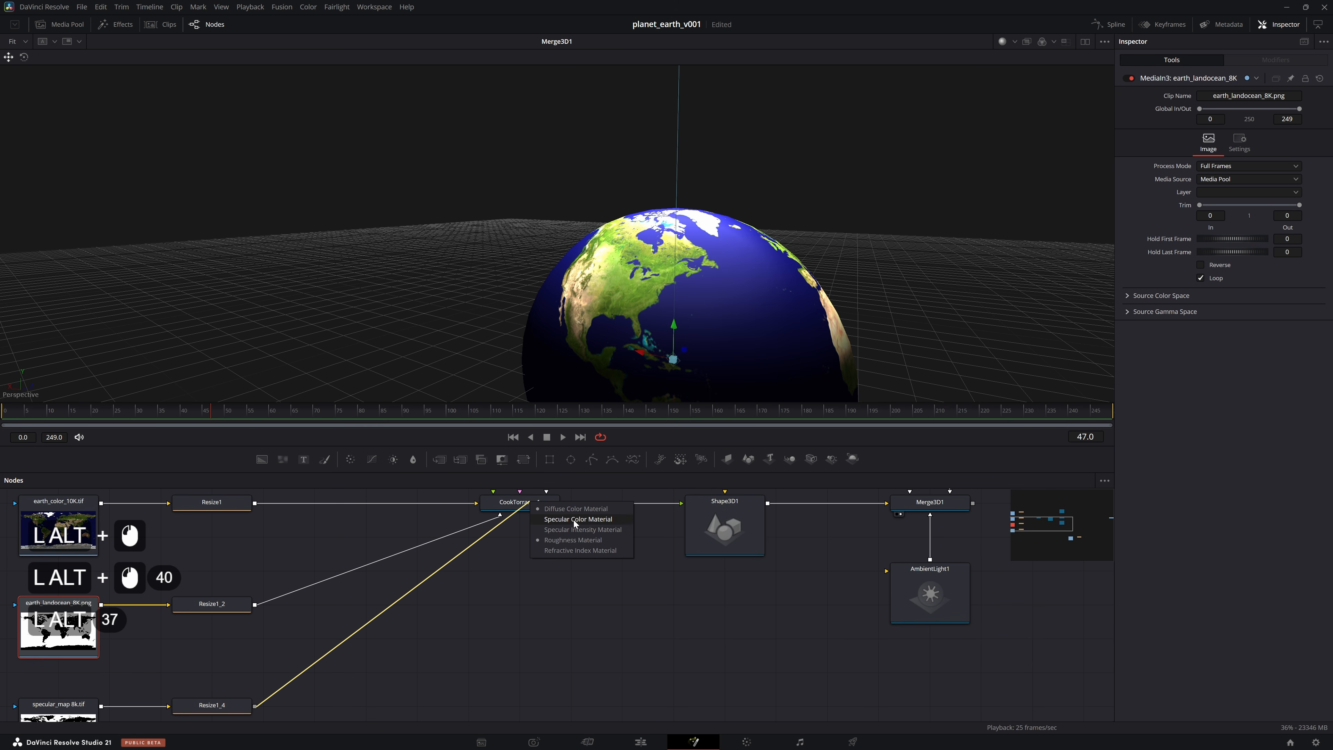
{"action": "left_click", "coordinate": [571, 530]}
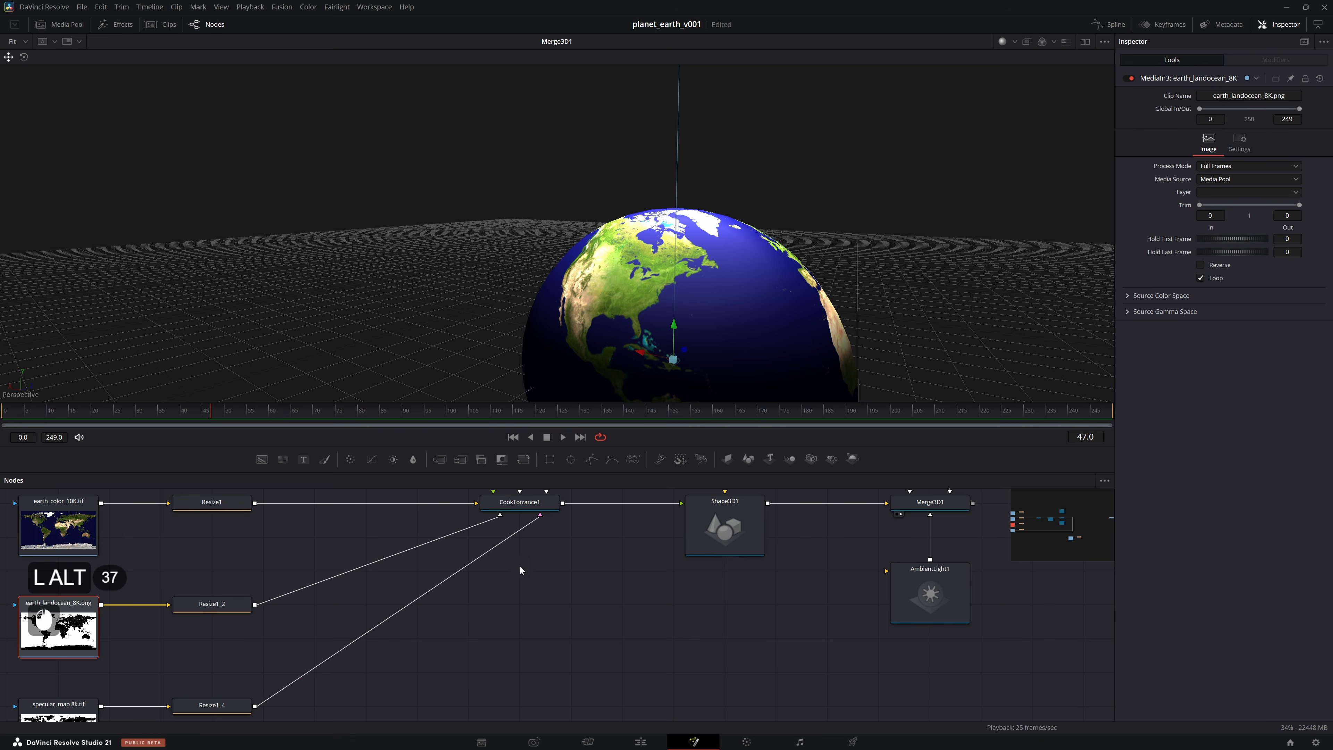
Lower the Cook Torrance material's specular roughness while checking the highlight on the globe
{"action": "left_click_drag", "start_coordinate": [619, 316], "coordinate": [550, 320]}
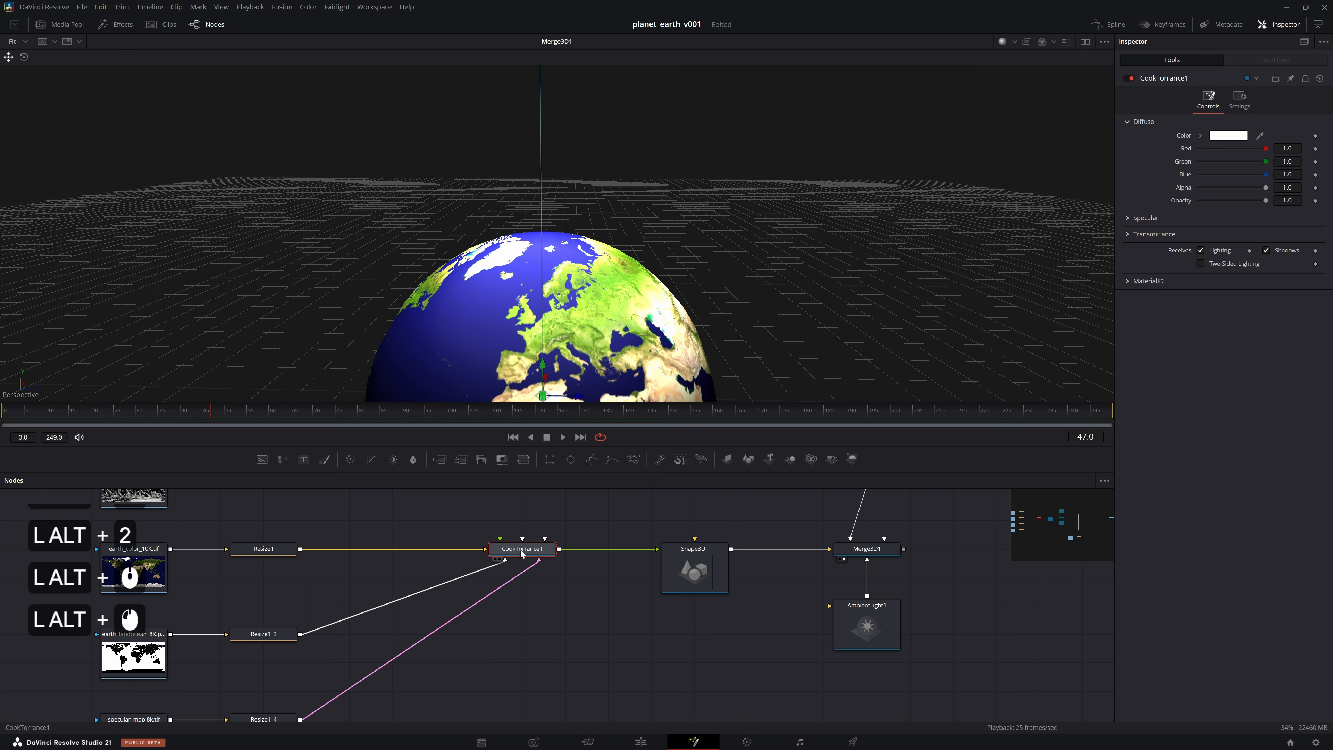
{"action": "left_click", "coordinate": [1127, 219]}
{"action": "left_click_drag", "start_coordinate": [1239, 298], "coordinate": [1215, 298]}
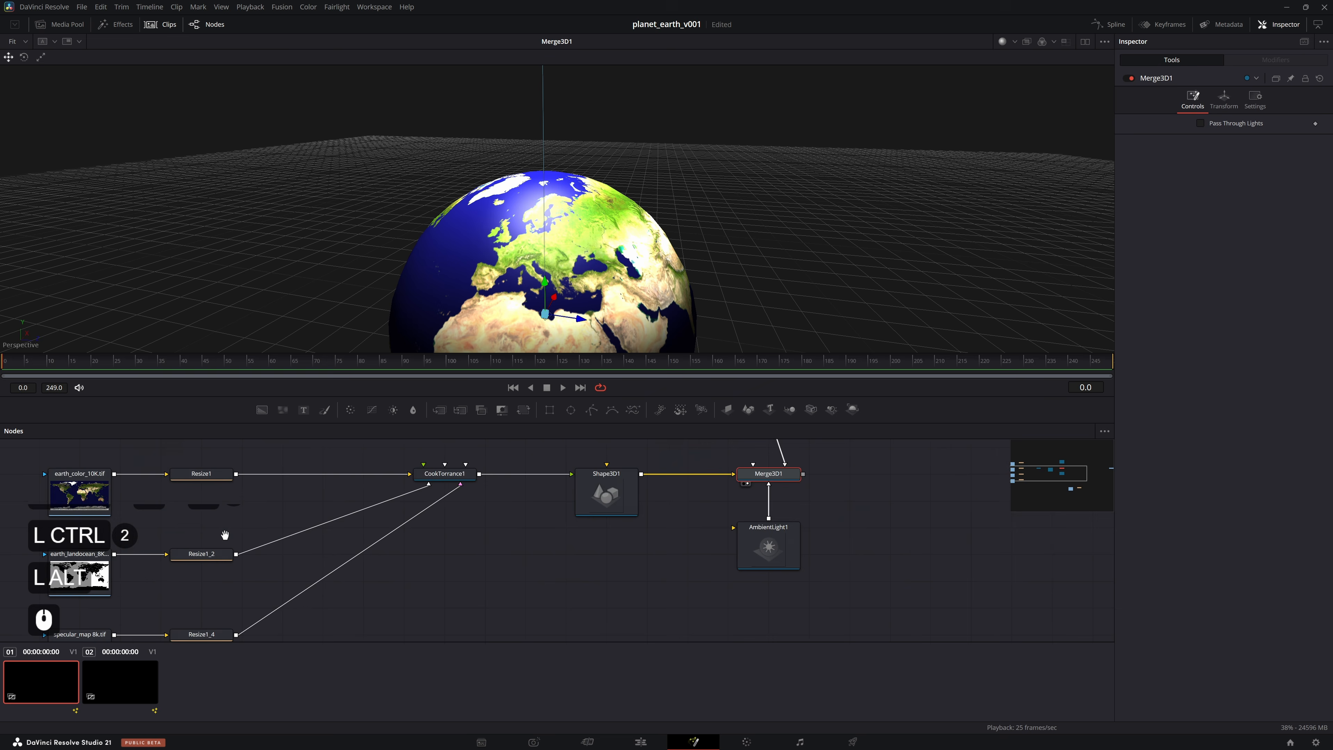
Connect the resized land-ocean map to the Cook Torrance node's Specular Color Material input as well
{"action": "left_click", "coordinate": [181, 588]}
{"action": "scroll", "coordinate": [195, 575], "scroll_direction": "right", "scroll_amount": 5}
{"action": "left_click_drag", "start_coordinate": [187, 588], "coordinate": [372, 504]}
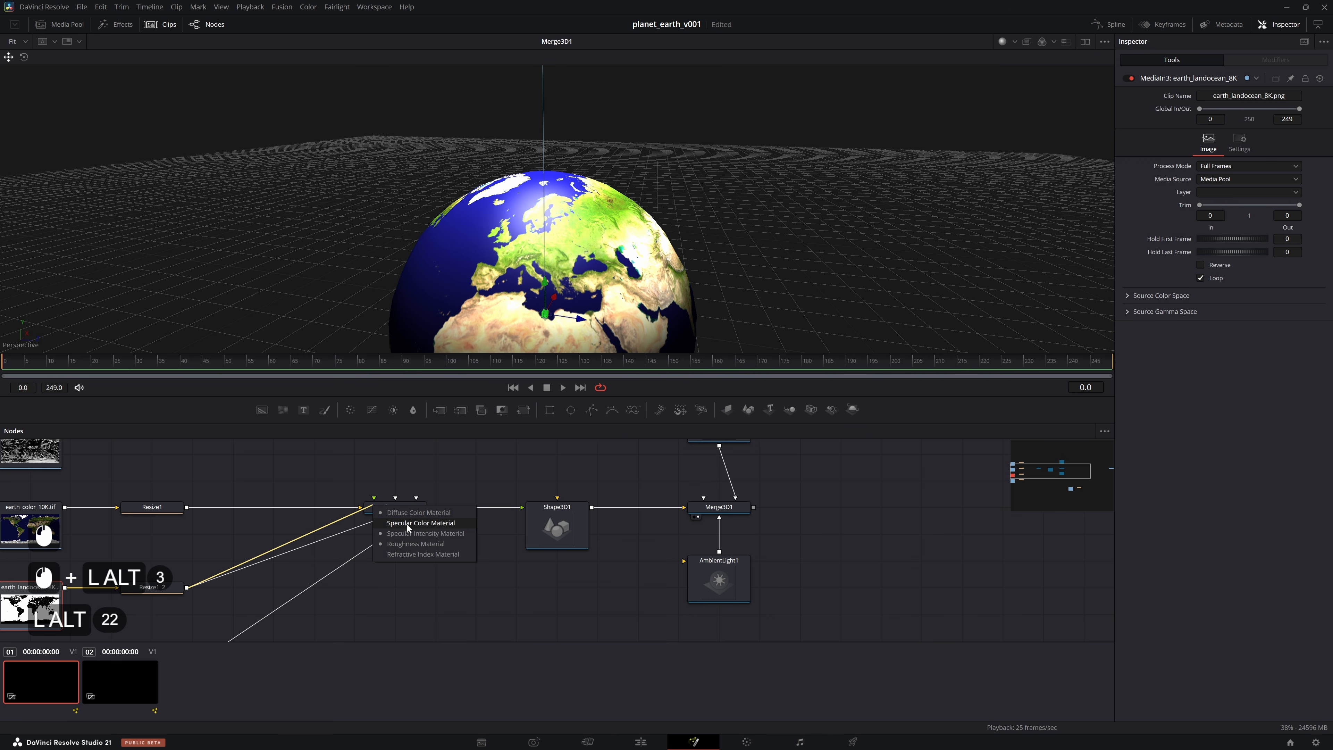
{"action": "left_click", "coordinate": [423, 523]}
Preview the Cook Torrance material on its own, set its roughness to about 0.3268 and enable Do Fresnel
{"action": "left_click_drag", "start_coordinate": [545, 278], "coordinate": [557, 259]}
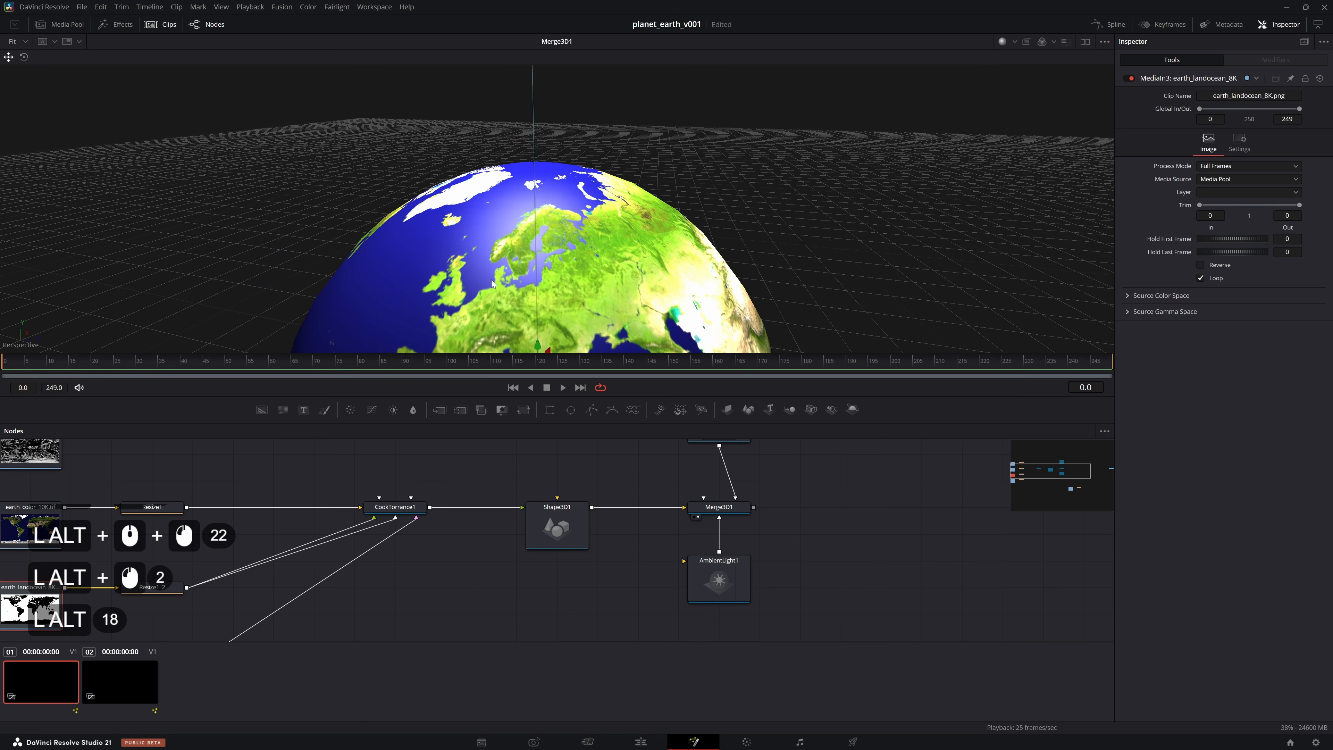
{"action": "left_click", "coordinate": [378, 509]}
{"action": "left_click_drag", "start_coordinate": [1216, 298], "coordinate": [1197, 298]}
{"action": "key", "text": "2"}
{"action": "left_click_drag", "start_coordinate": [571, 138], "coordinate": [508, 102]}
{"action": "left_click", "coordinate": [1201, 309]}
{"action": "left_click", "coordinate": [1221, 296]}
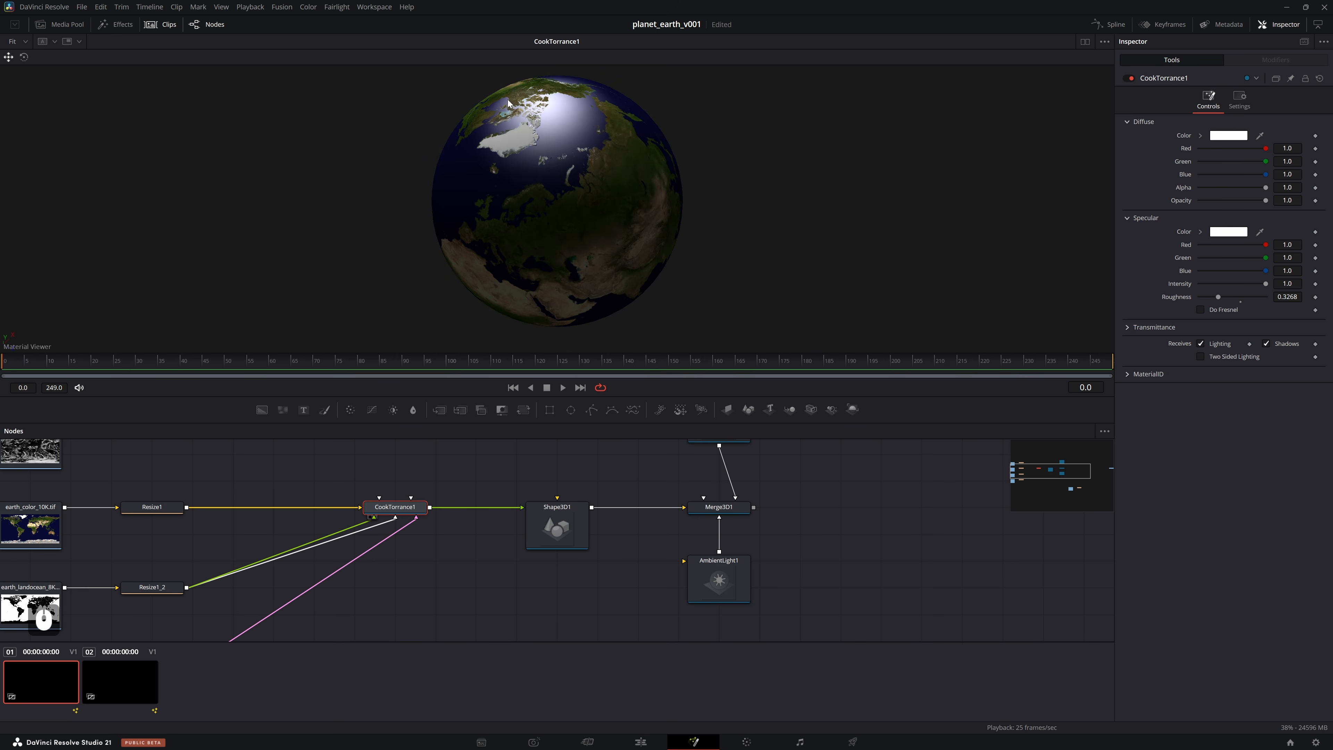
{"action": "left_click", "coordinate": [1199, 309]}
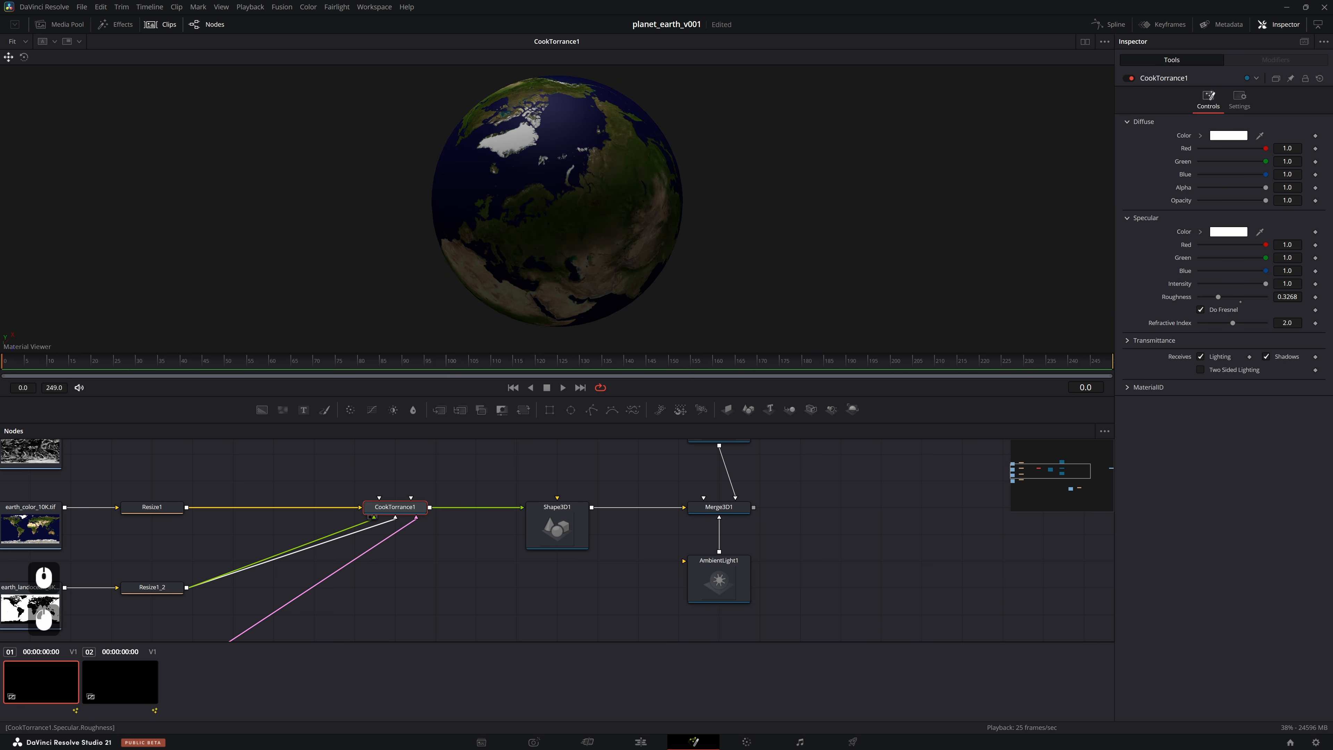
Add a Renderer 3D node after the Merge 3D node and place it farther along the chain
{"action": "left_click", "coordinate": [719, 507]}
{"action": "key", "text": "shift+space"}
{"action": "type", "text": "k"}
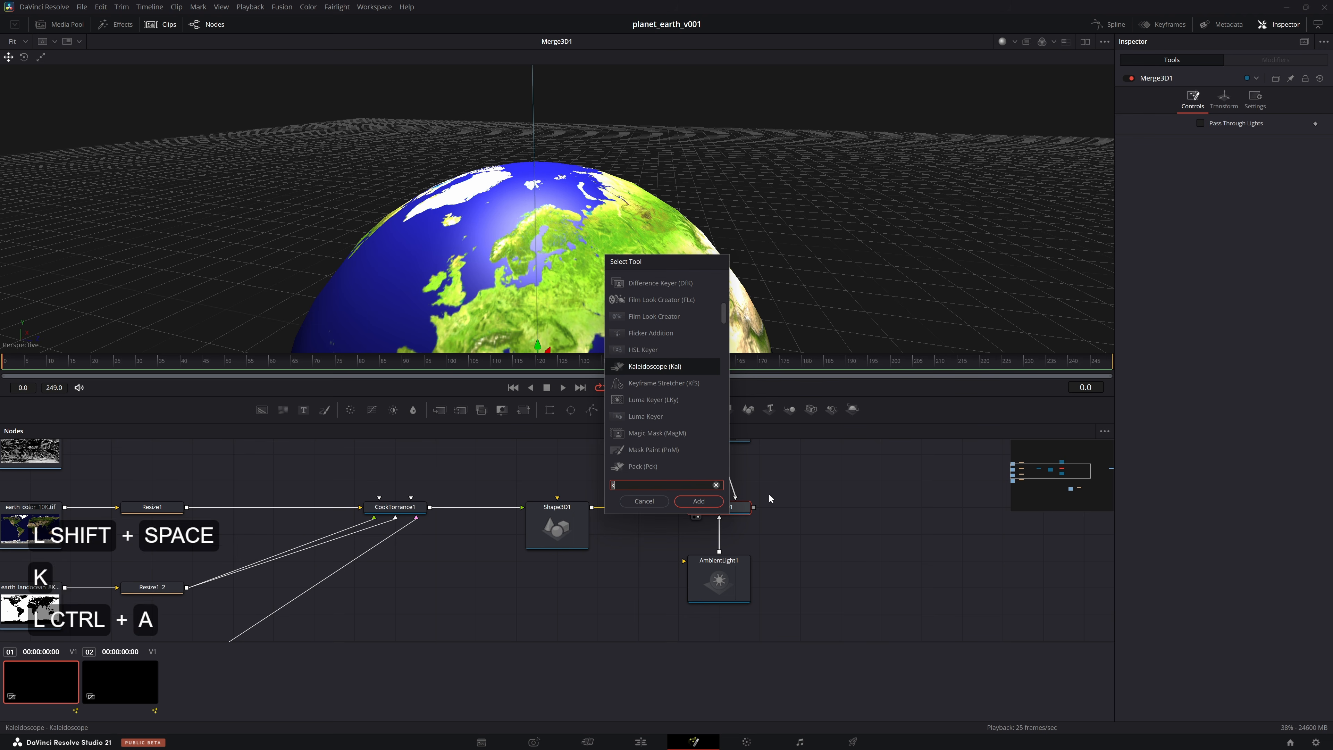
{"action": "type", "text": "render3d"}
{"action": "key", "text": "Return"}
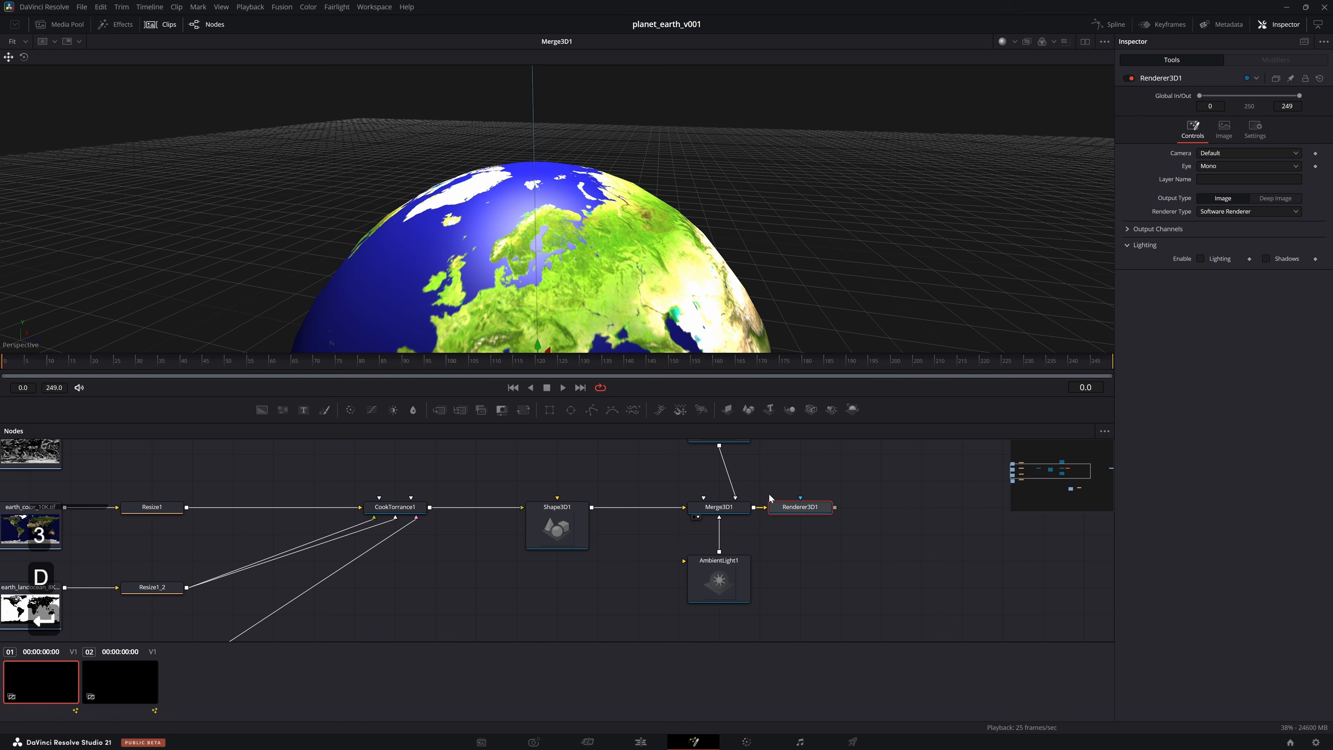
{"action": "left_click_drag", "start_coordinate": [795, 509], "coordinate": [875, 509]}
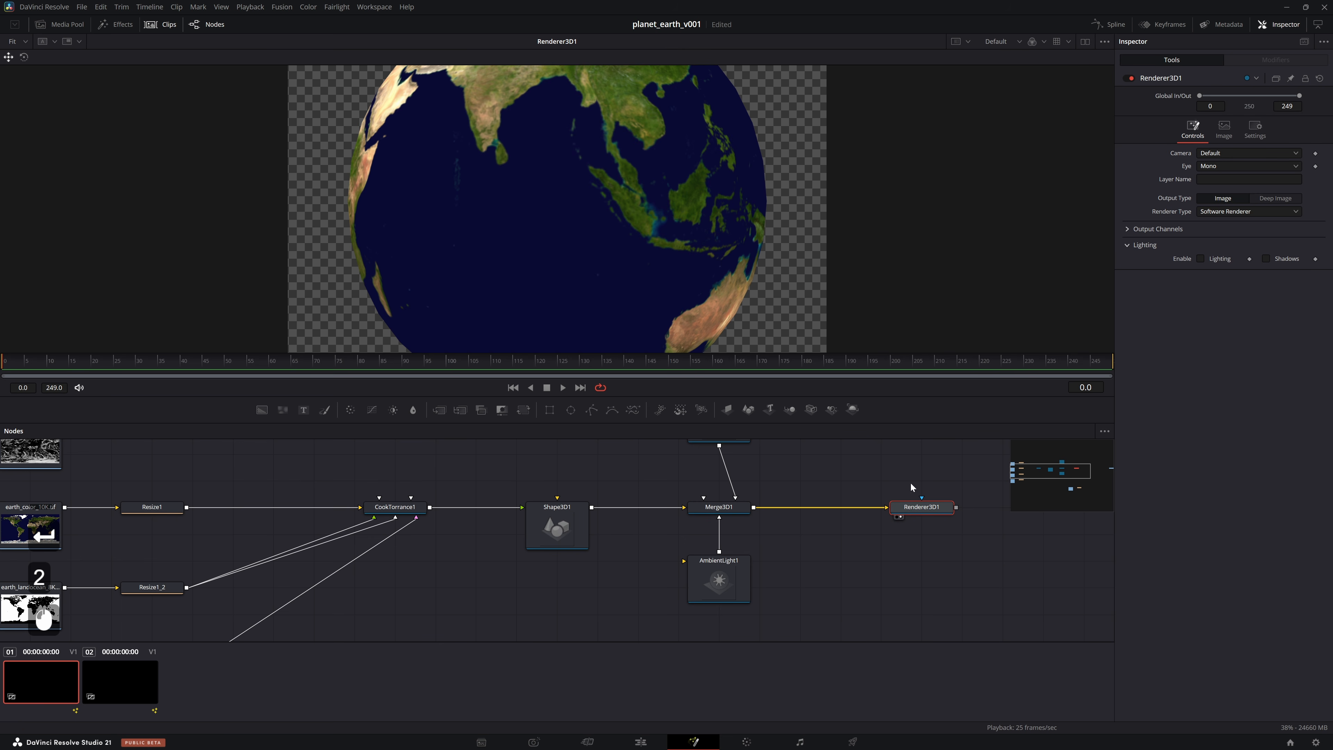
Set the Renderer 3D node's renderer type to Hardware Renderer
{"action": "key", "text": "ctrl+f"}
{"action": "left_click", "coordinate": [1216, 211]}
{"action": "left_click", "coordinate": [1221, 227]}
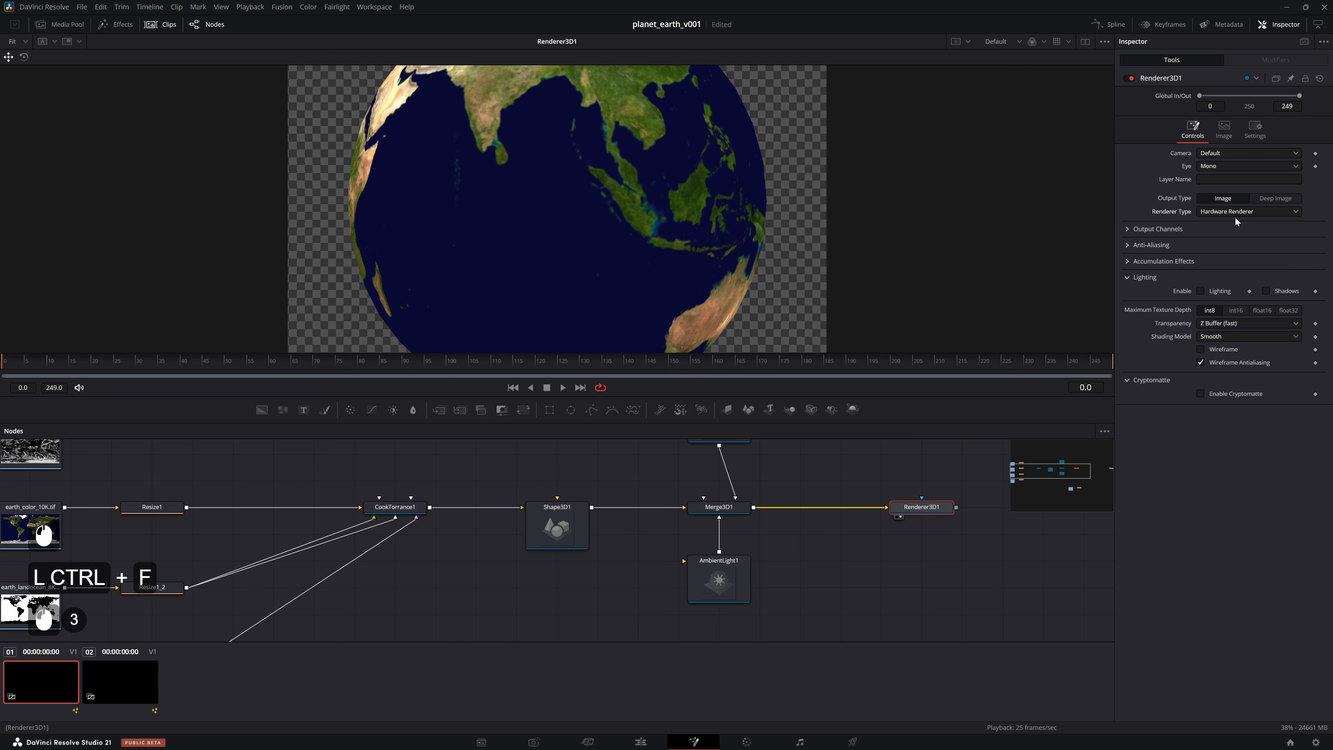
Add a Camera 3D node and connect it to the Merge 3D node
{"action": "left_click_drag", "start_coordinate": [793, 490], "coordinate": [691, 470]}
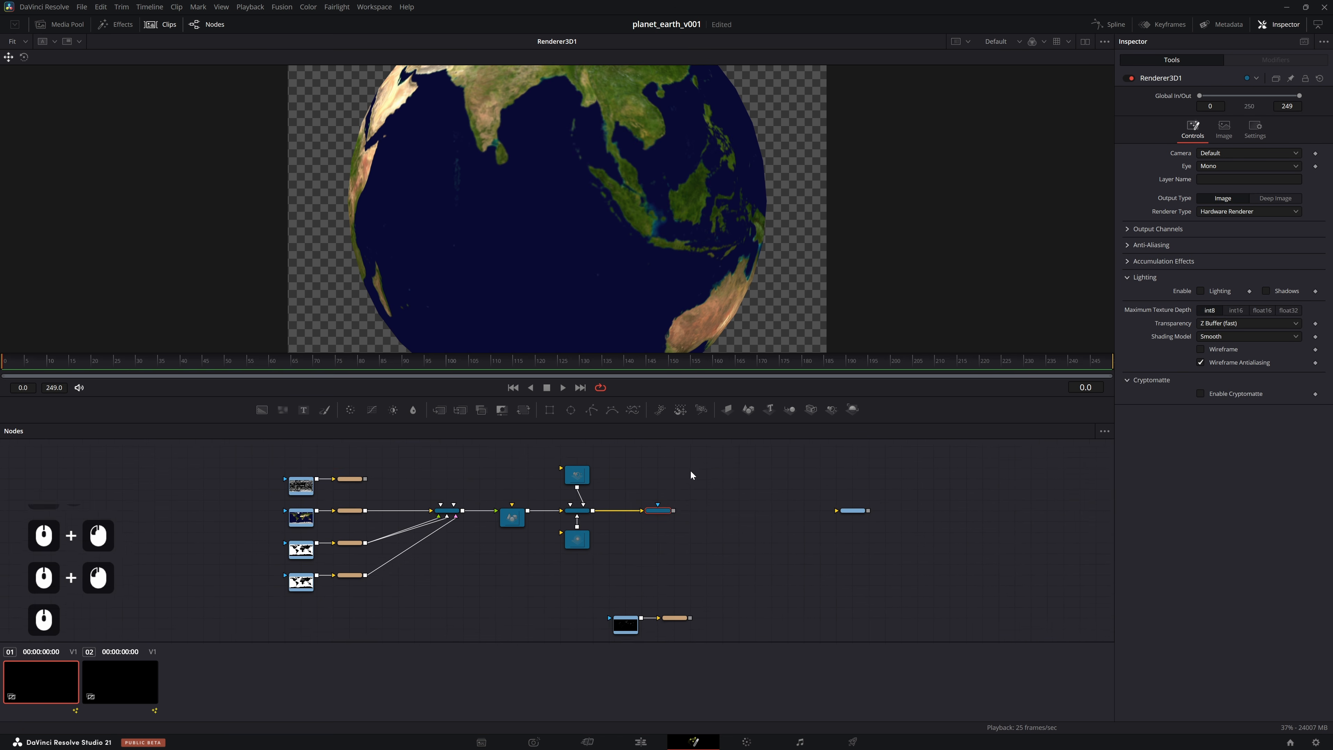
{"action": "left_click", "coordinate": [594, 502]}
{"action": "key", "text": "shift+space"}
{"action": "type", "text": "camera 3d"}
{"action": "key", "text": "Return"}
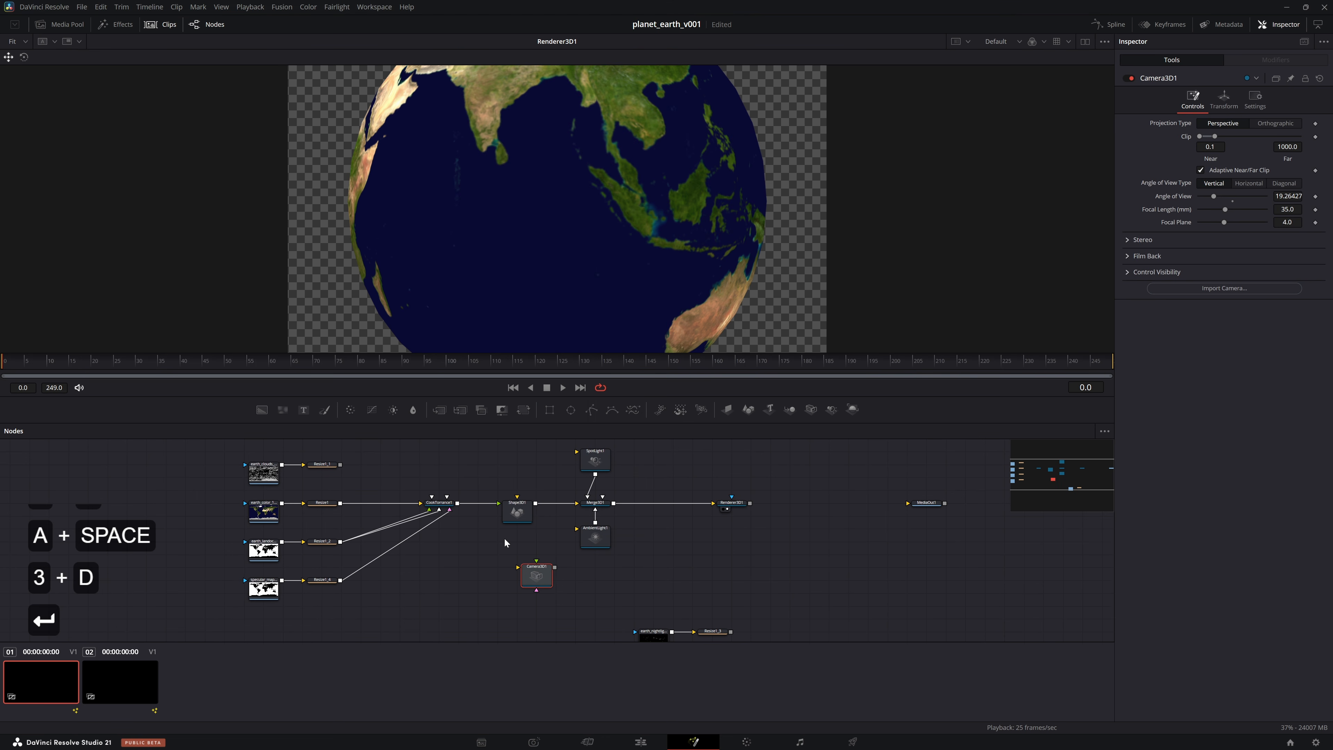
{"action": "left_click_drag", "start_coordinate": [554, 567], "coordinate": [595, 504]}
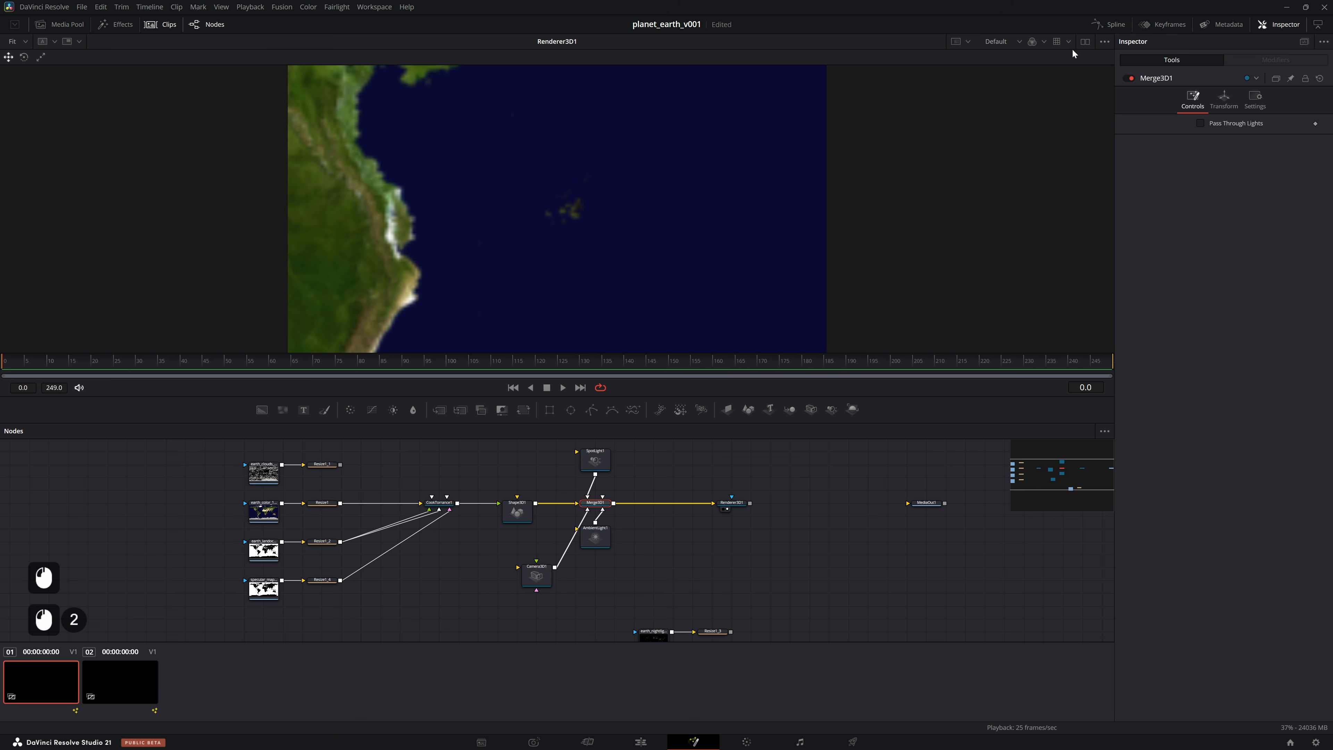
Show the Merge 3D scene in a second viewer beside the render and save the project
{"action": "key", "text": "1"}
{"action": "left_click_drag", "start_coordinate": [423, 205], "coordinate": [352, 208]}
{"action": "left_click", "coordinate": [737, 504]}
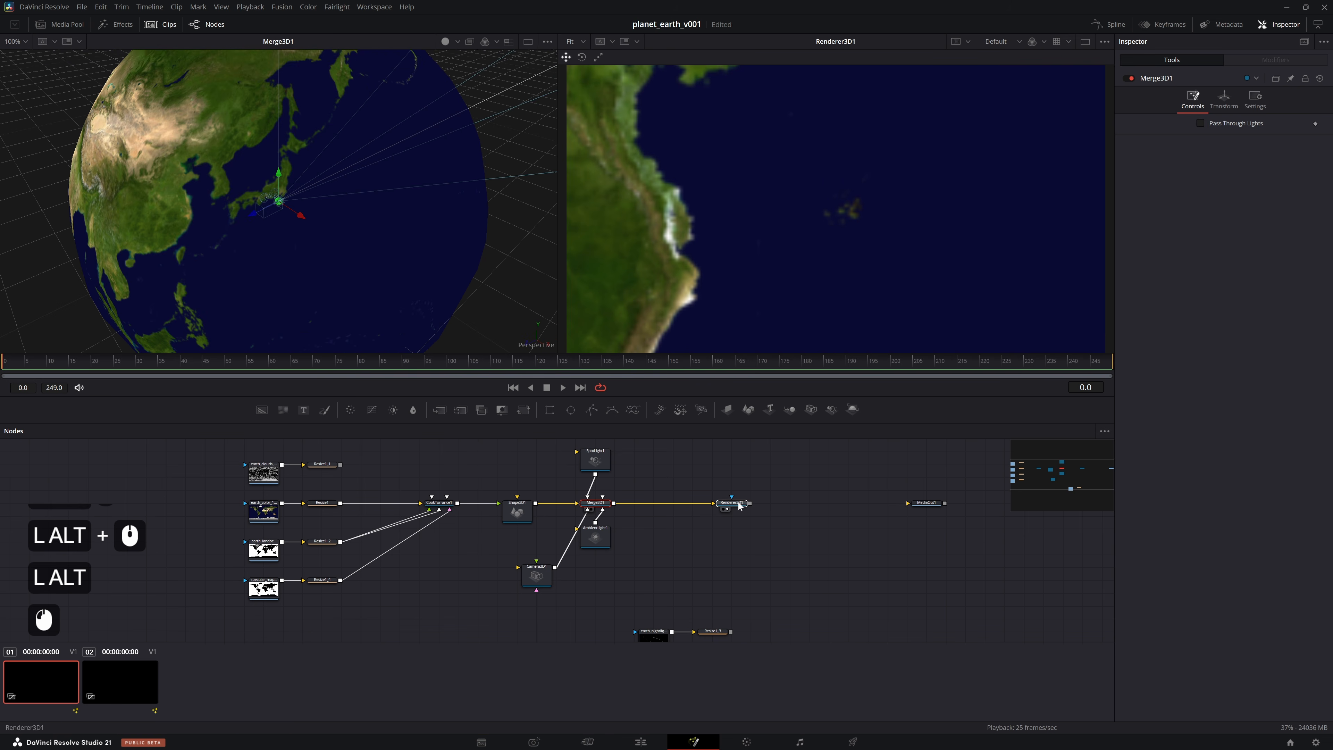
{"action": "left_click", "coordinate": [645, 561]}
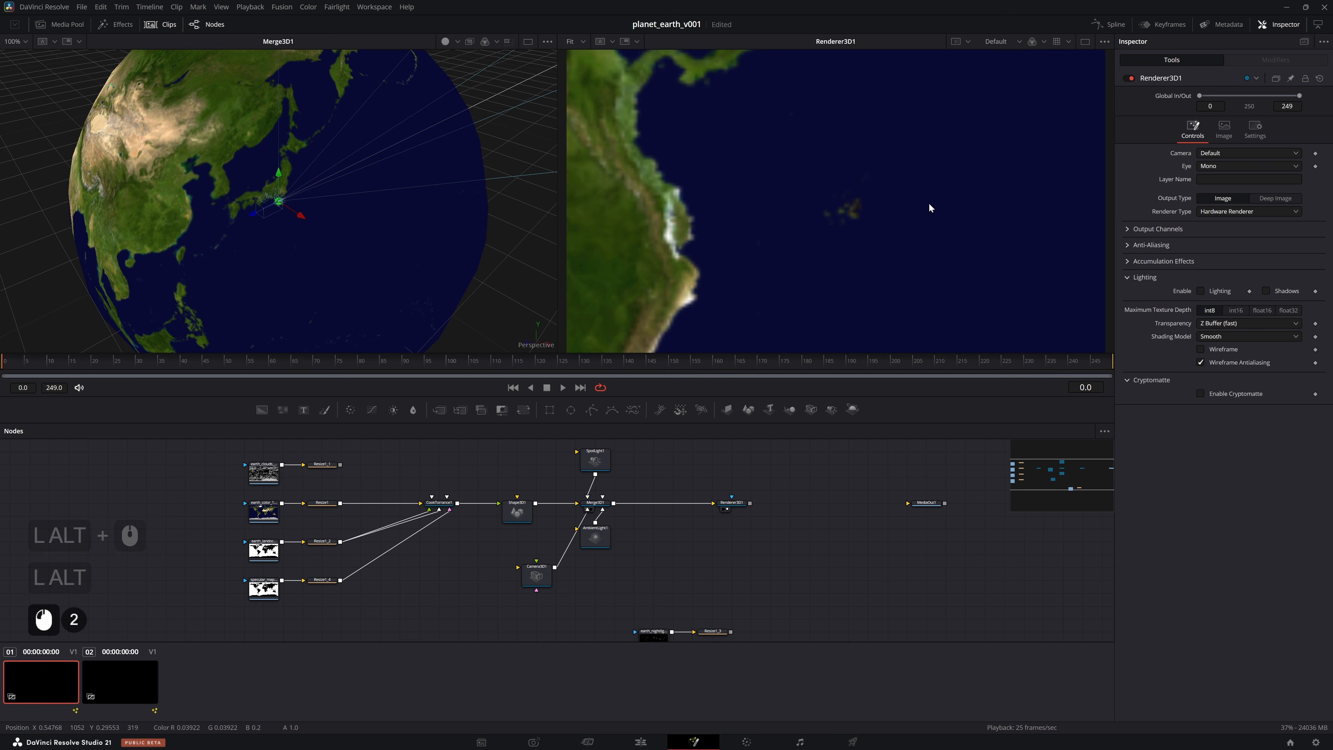
{"action": "key", "text": "ctrl+s"}
Move the camera back from the globe to about 7.91 on Z and enable Use Target for it
{"action": "left_click_drag", "start_coordinate": [392, 207], "coordinate": [86, 335]}
{"action": "left_click_drag", "start_coordinate": [87, 335], "coordinate": [197, 318]}
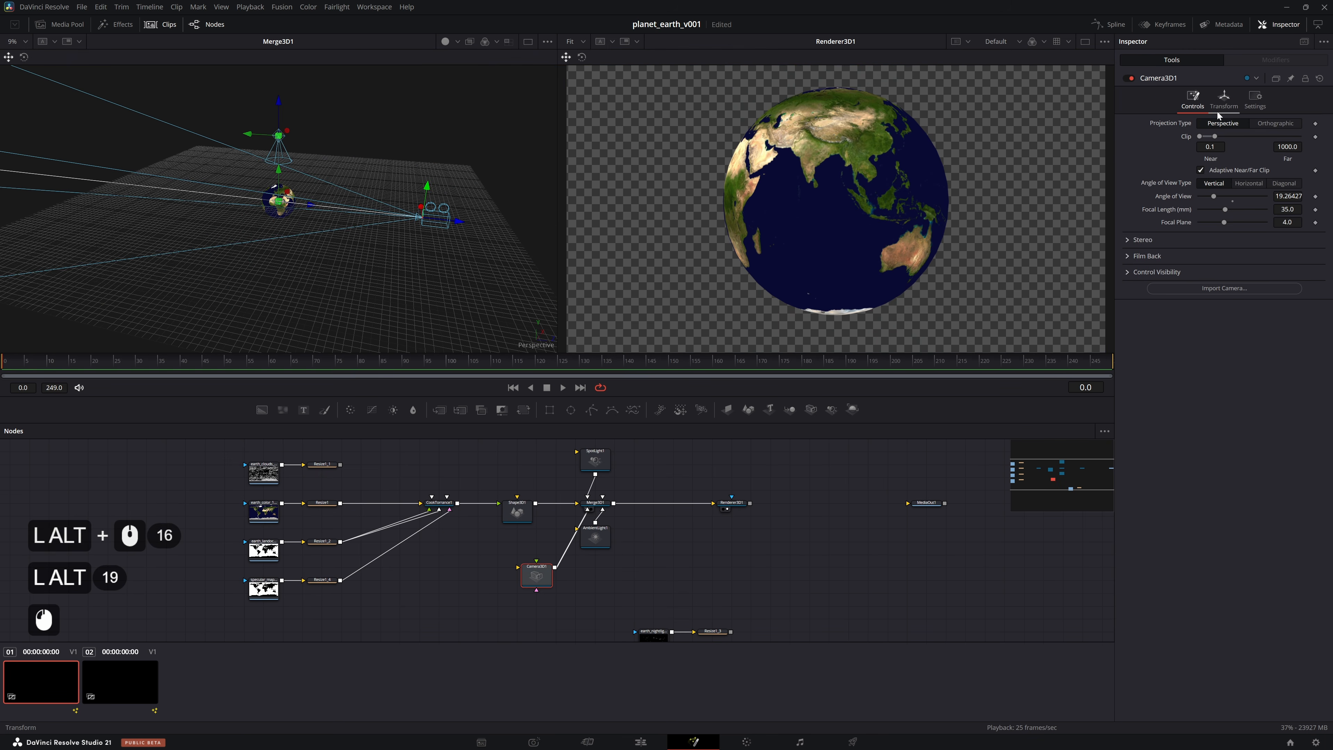
{"action": "left_click", "coordinate": [1221, 105]}
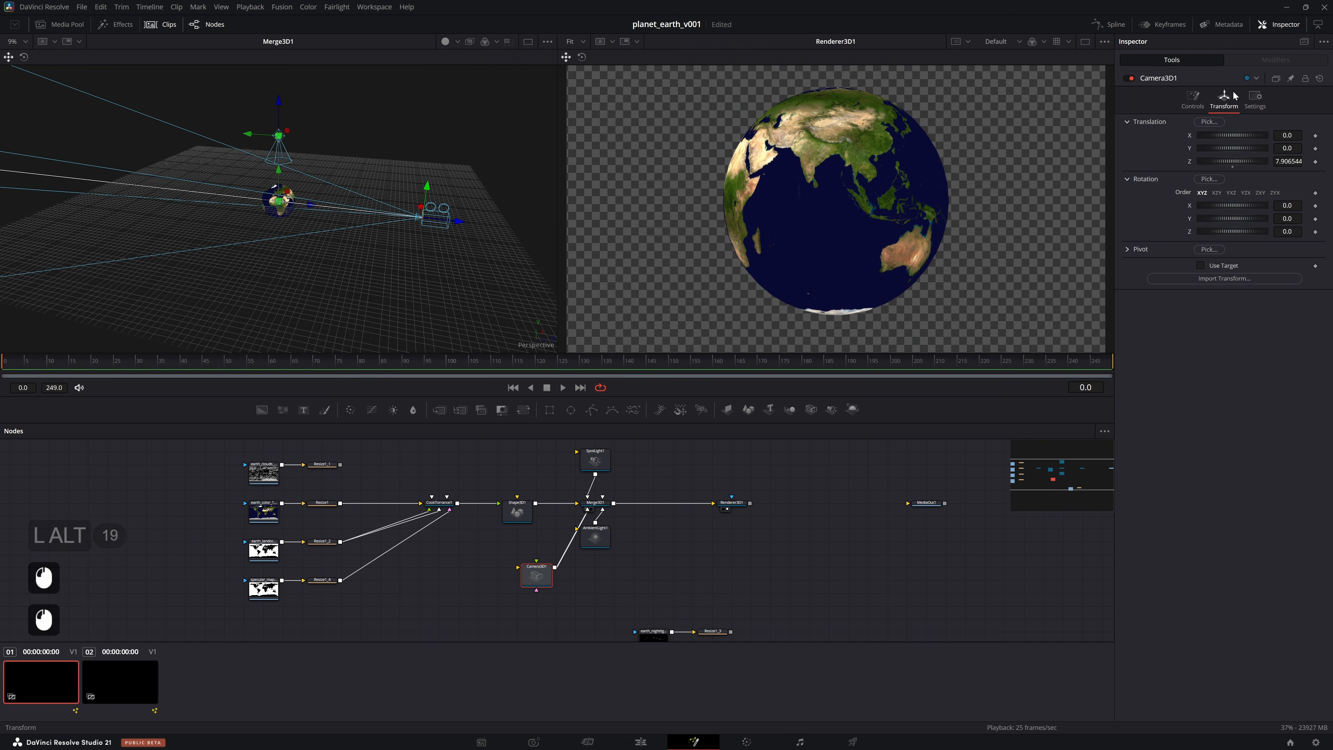
{"action": "left_click", "coordinate": [1200, 266]}
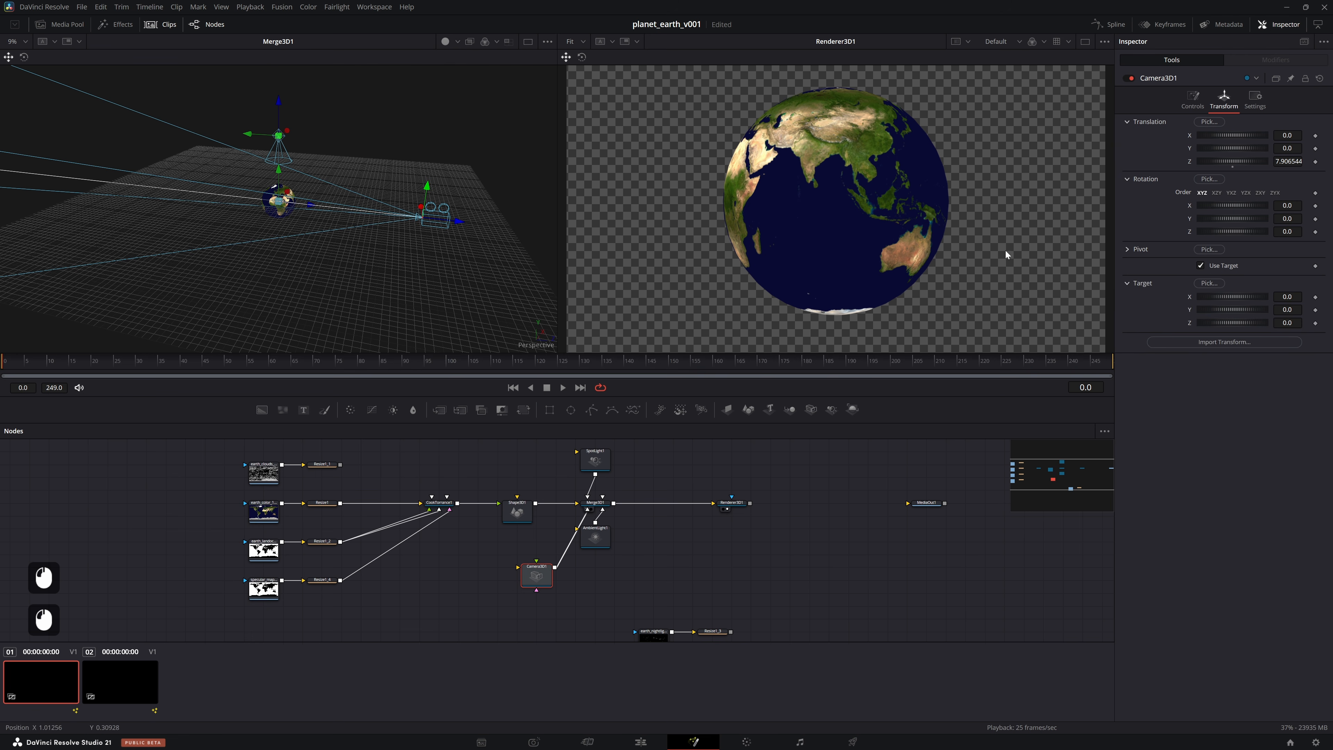
Raise the camera to about 5.22 on Y so it looks down on the globe, and save the project
{"action": "left_click_drag", "start_coordinate": [427, 187], "coordinate": [435, 90]}
{"action": "left_click_drag", "start_coordinate": [306, 202], "coordinate": [434, 188]}
{"action": "left_click_drag", "start_coordinate": [256, 223], "coordinate": [466, 184]}
{"action": "key", "text": "ctrl+s"}
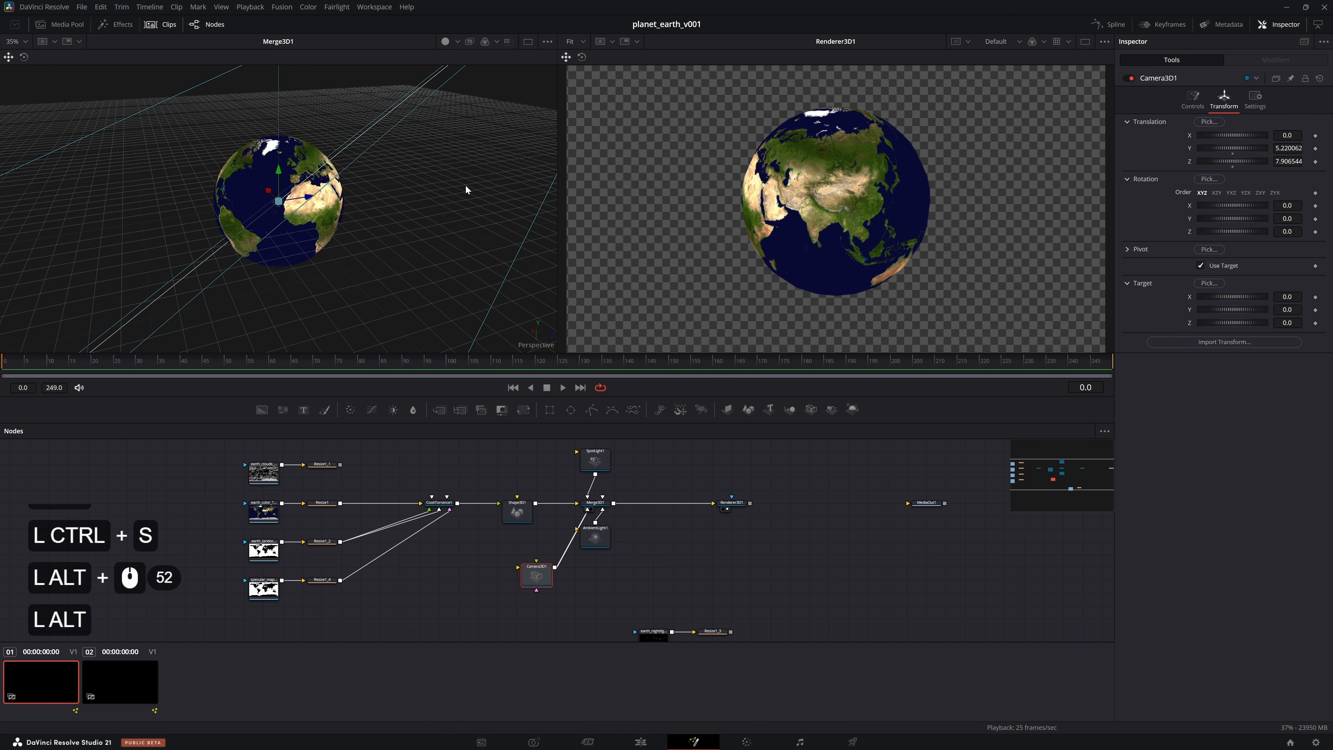
Save the project and rotate the globe's Shape 3D node to about 47.9 degrees around Y
{"action": "left_click_drag", "start_coordinate": [278, 171], "coordinate": [293, 195]}
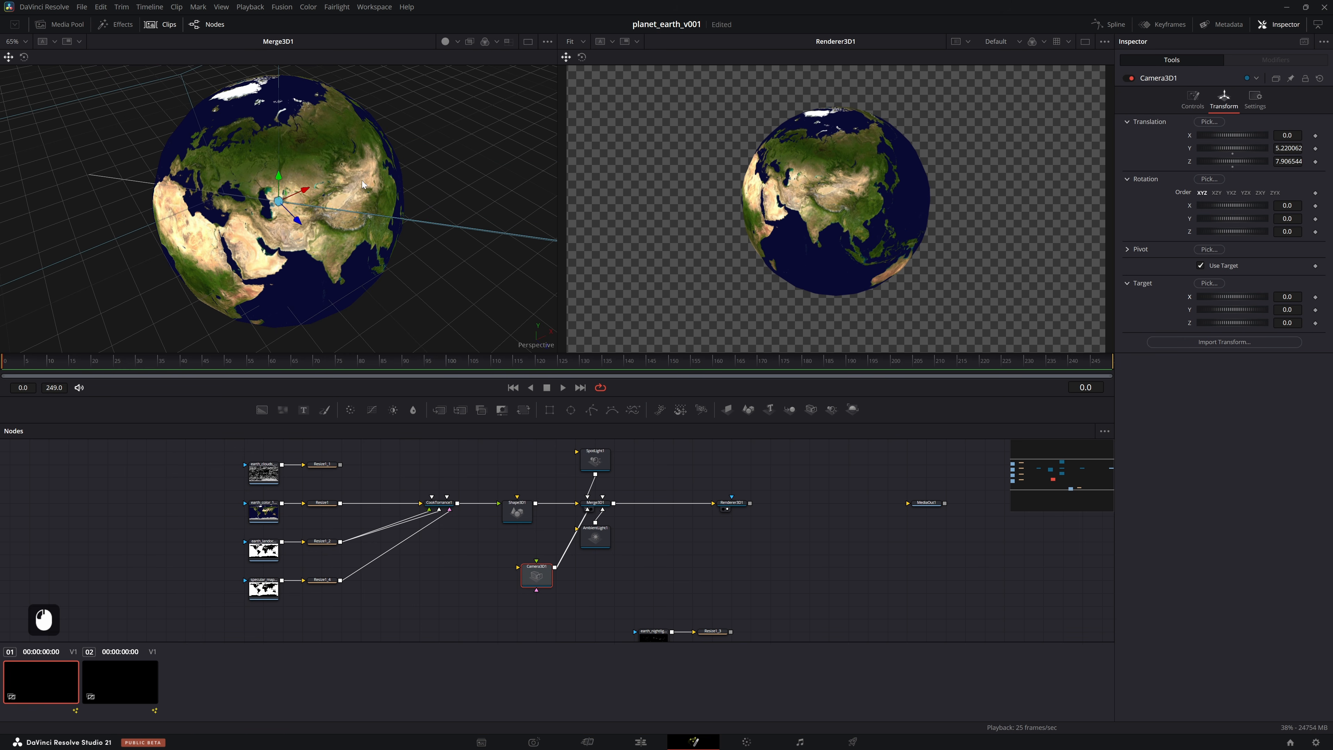
{"action": "key", "text": "ctrl+s"}
{"action": "left_click_drag", "start_coordinate": [304, 194], "coordinate": [489, 157]}
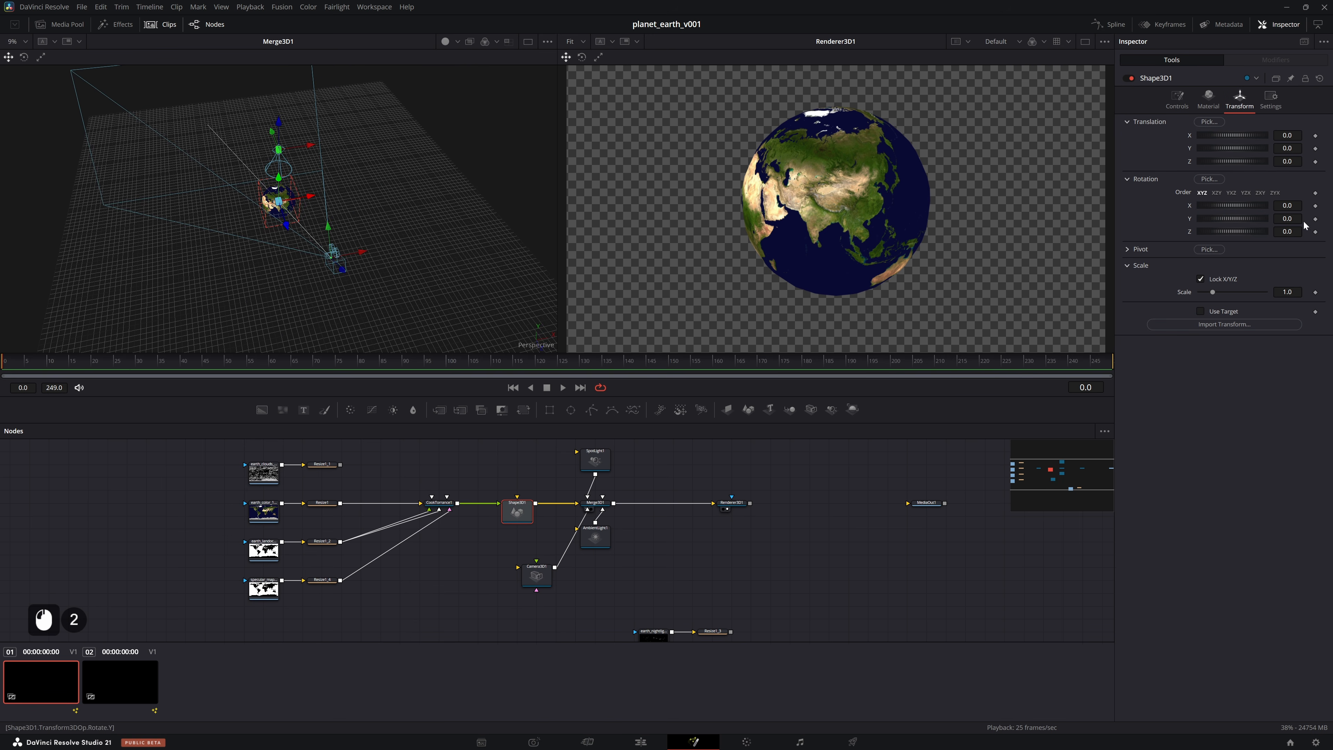
{"action": "mouse_move", "coordinate": [1233, 218]}
{"action": "left_mouse_down"}
{"action": "mouse_move", "coordinate": [1247, 217]}
{"action": "mouse_move", "coordinate": [1218, 217]}
{"action": "left_mouse_up"}
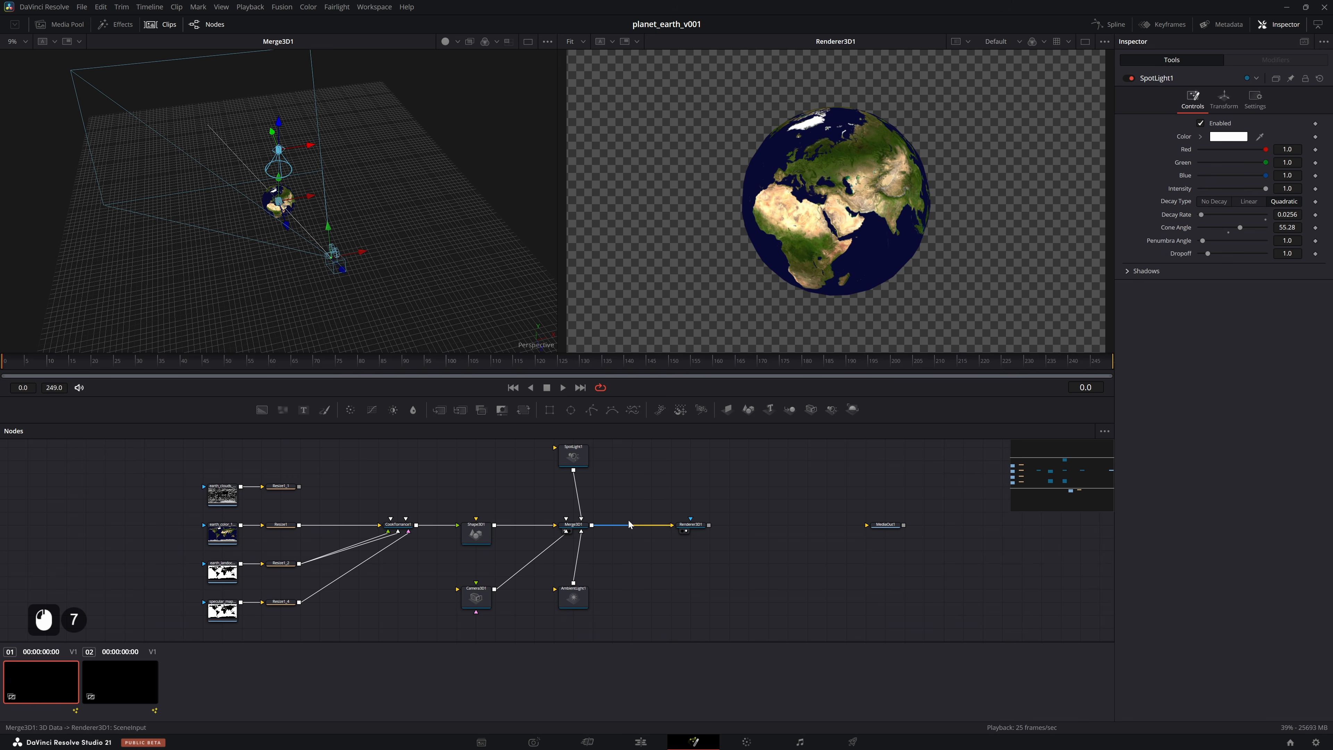
Set the sphere's base and height subdivisions to 64 while checking its outline in the render's alpha channel
{"action": "left_click", "coordinate": [482, 535]}
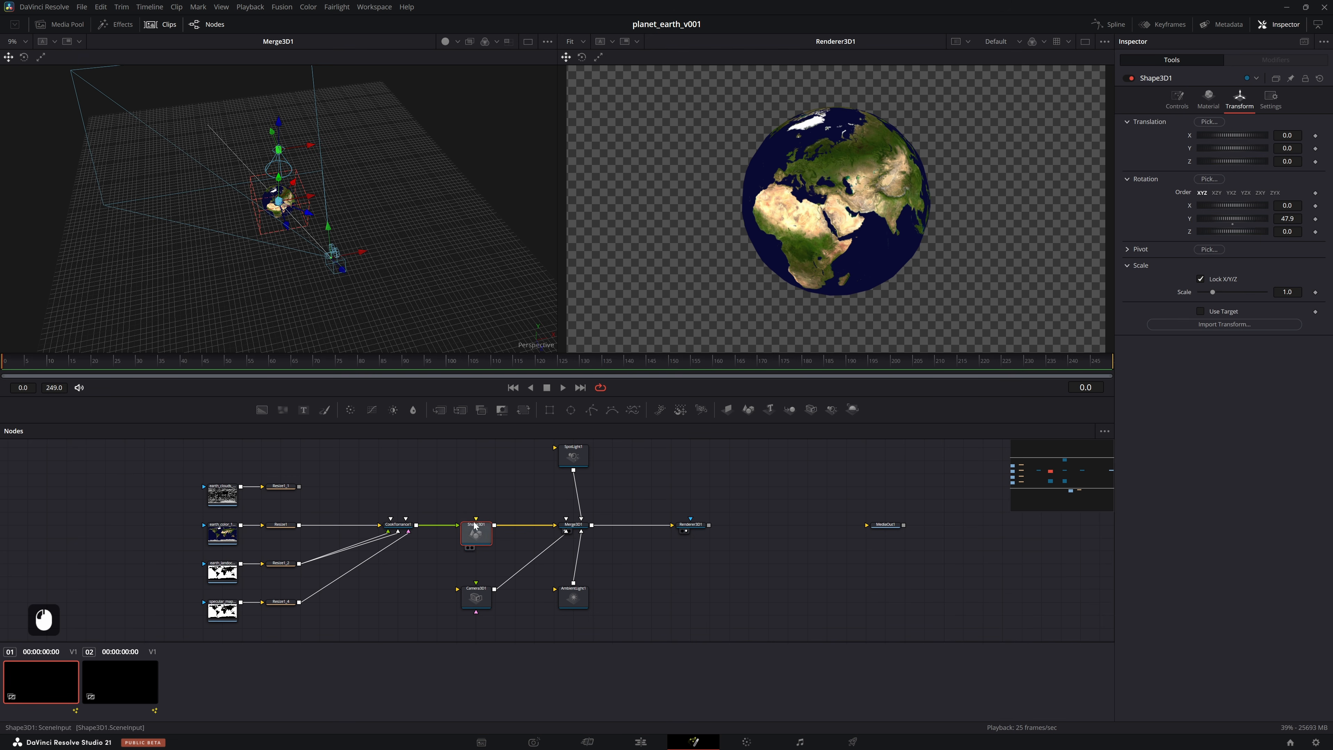
{"action": "left_click", "coordinate": [1177, 106]}
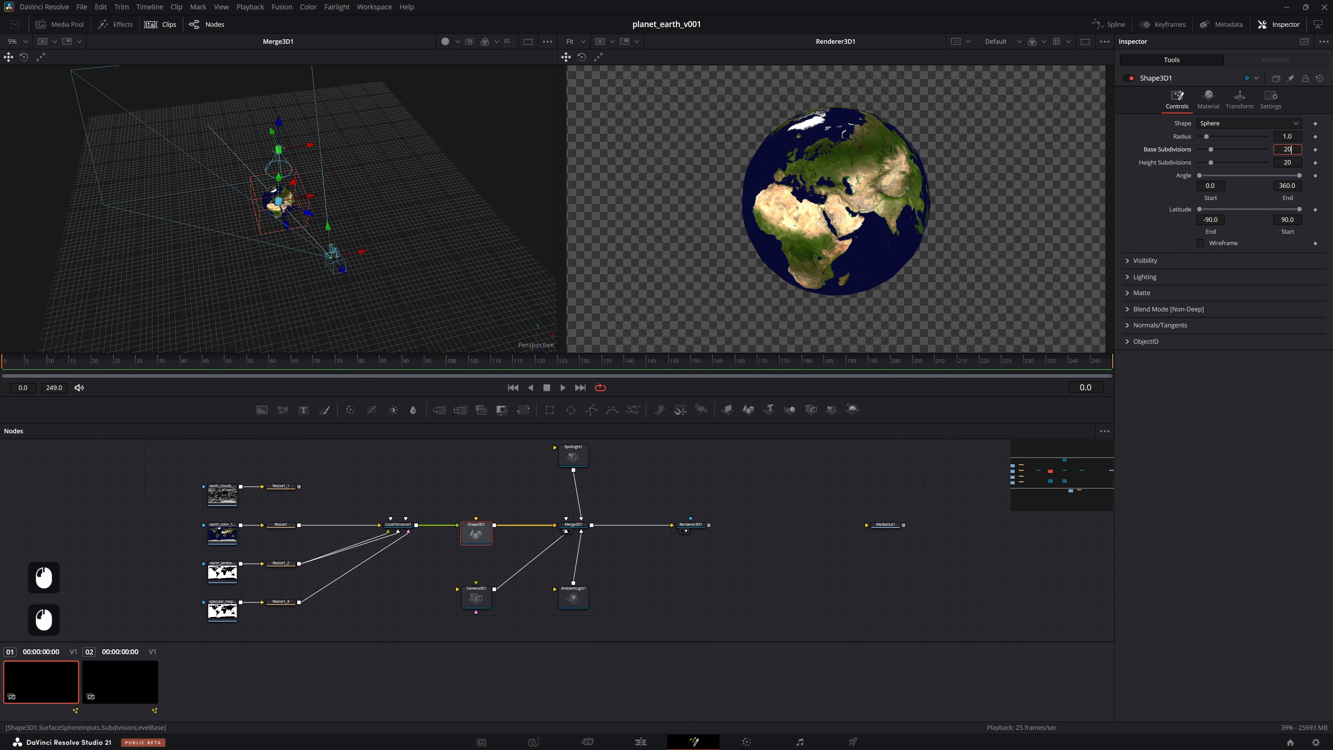
{"action": "key", "text": "ctrl+a"}
{"action": "left_click", "coordinate": [891, 185]}
{"action": "key", "text": "a"}
{"action": "left_click_drag", "start_coordinate": [748, 168], "coordinate": [783, 158]}
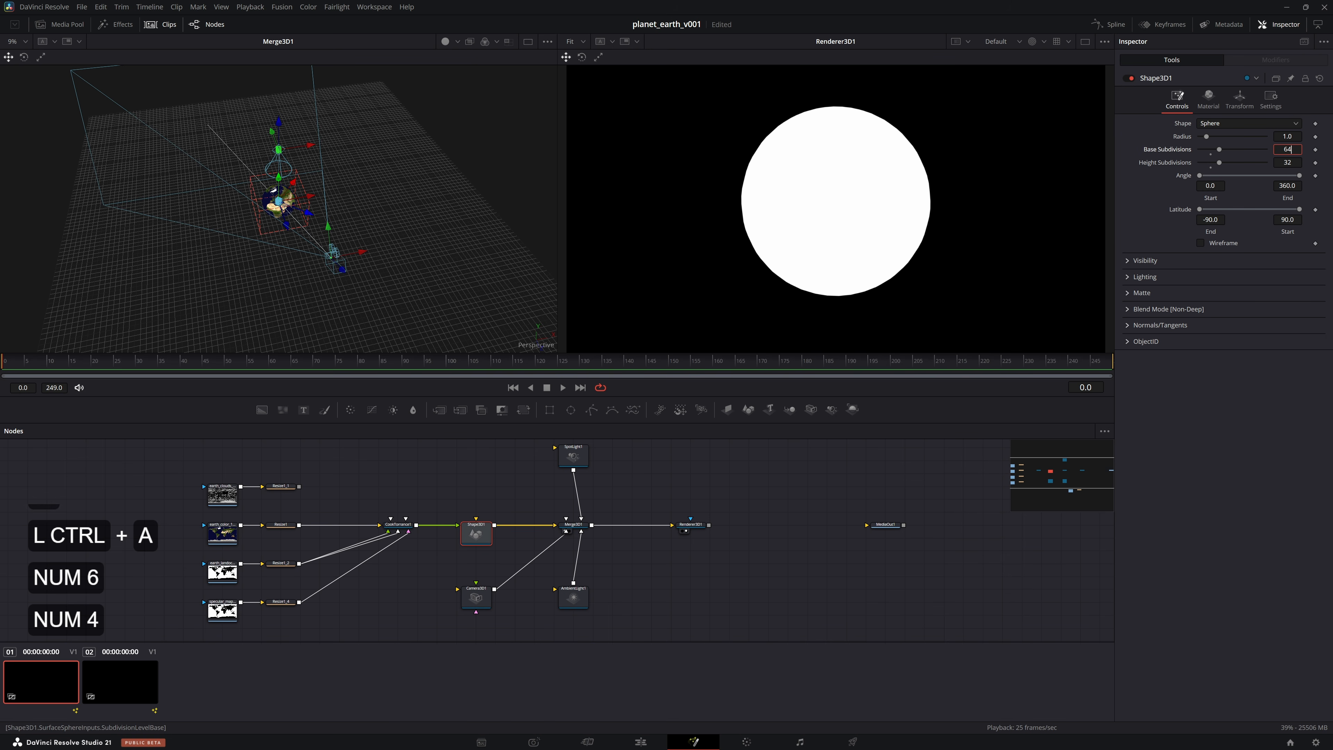
{"action": "key", "text": "Tab"}
{"action": "type", "text": "64"}
{"action": "key", "text": "KP_Enter"}
Return the render view from the alpha channel to full color and save the project
{"action": "left_click", "coordinate": [751, 163]}
{"action": "key", "text": "a"}
{"action": "left_click", "coordinate": [751, 163]}
{"action": "key", "text": "ctrl+s"}
{"action": "left_click", "coordinate": [787, 174]}
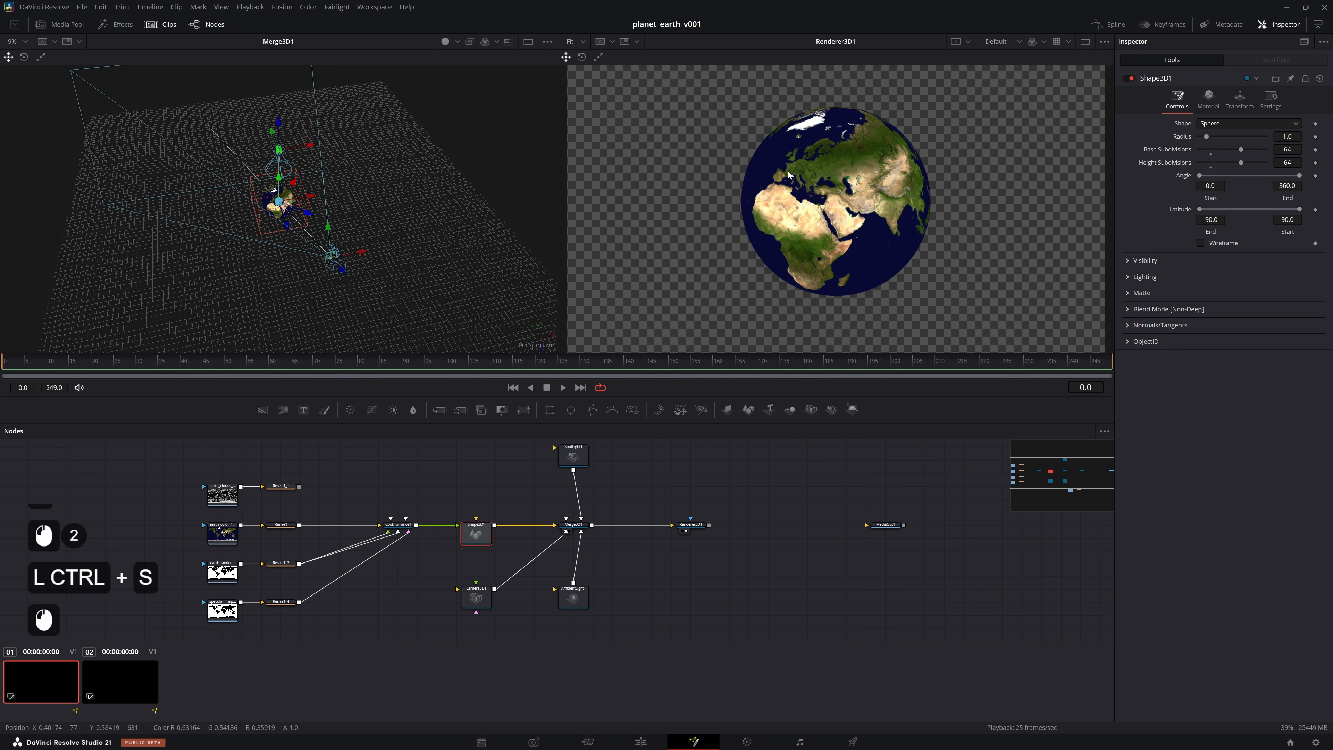
Move the renderer and spotlight nodes closer to the Merge 3D node and rename the renderer Color
{"action": "left_click_drag", "start_coordinate": [692, 524], "coordinate": [672, 525]}
{"action": "left_click_drag", "start_coordinate": [570, 469], "coordinate": [569, 482]}
{"action": "left_click", "coordinate": [681, 524]}
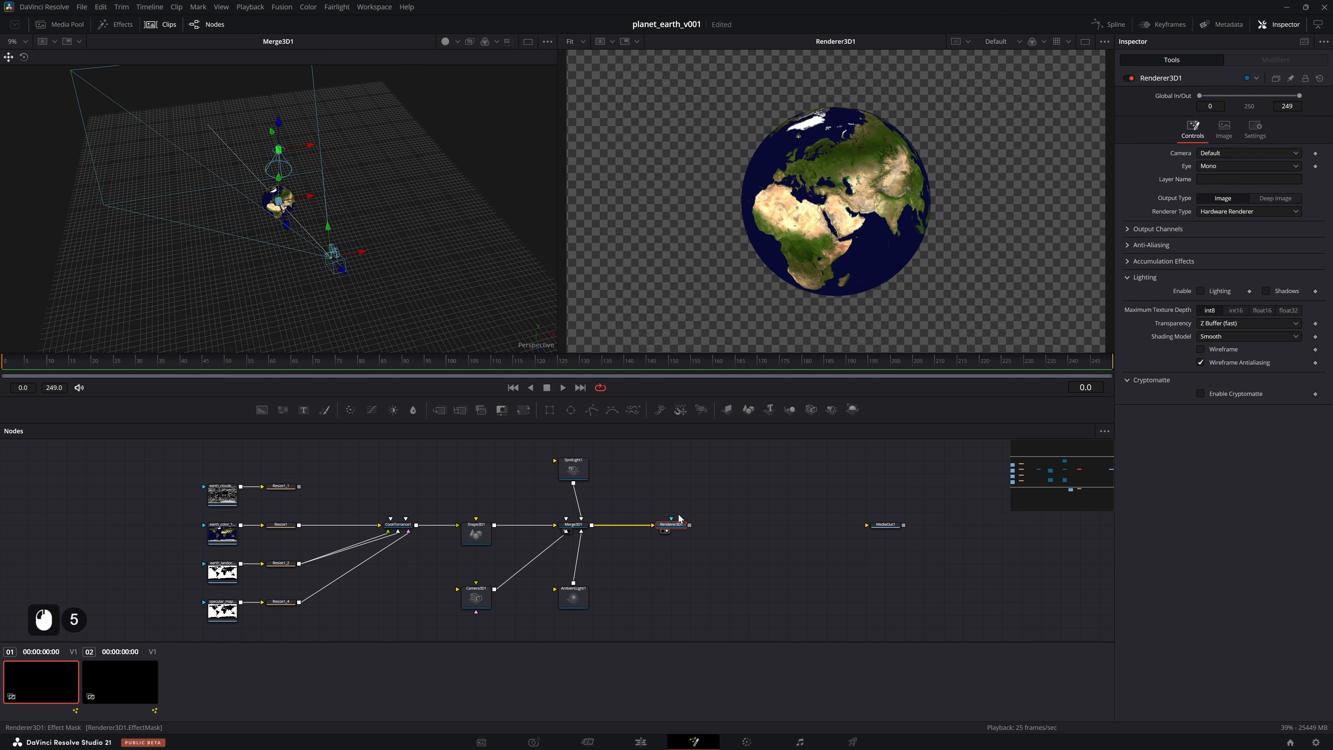
{"action": "key", "text": "F2"}
{"action": "type", "text": "Colo"}
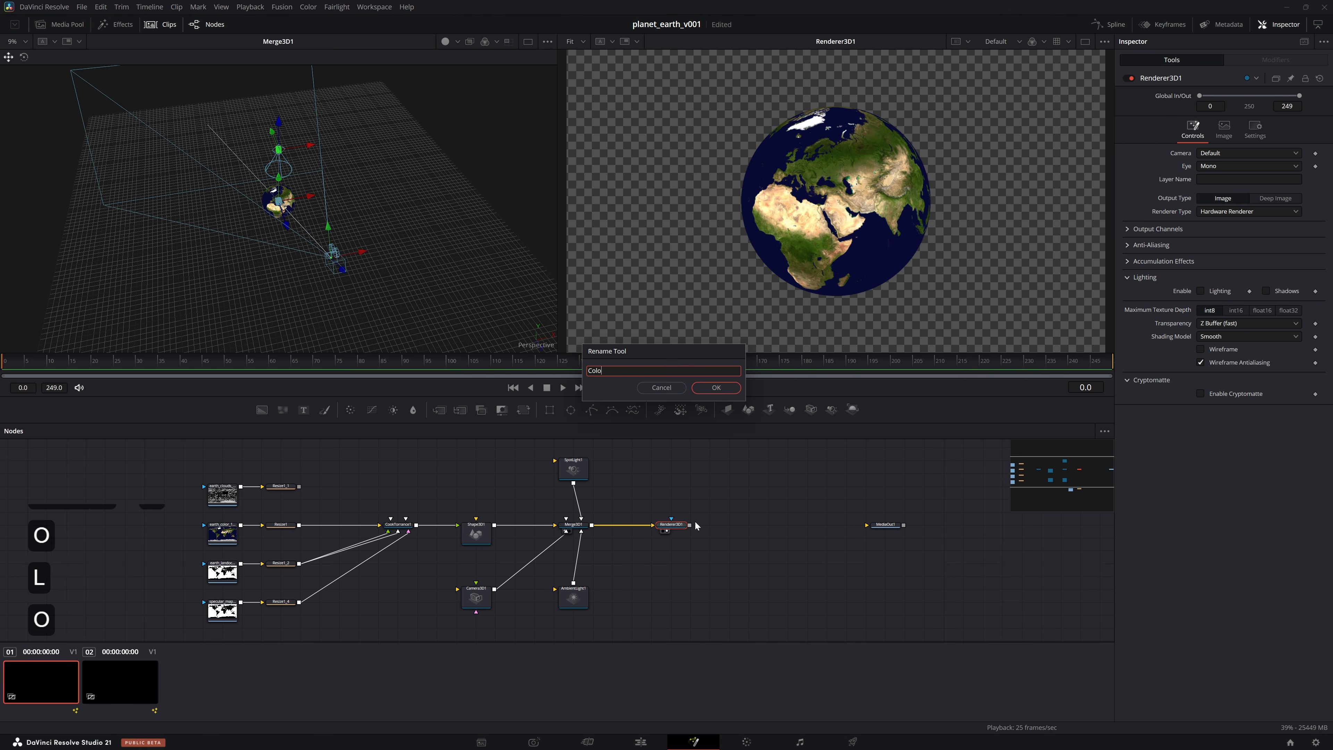
{"action": "key", "text": "Return"}
Connect the Color renderer to MediaOut and show MediaOut in the render viewer
{"action": "left_click_drag", "start_coordinate": [689, 525], "coordinate": [866, 526]}
{"action": "left_click_drag", "start_coordinate": [901, 511], "coordinate": [623, 502]}
{"action": "left_click_drag", "start_coordinate": [613, 517], "coordinate": [906, 517]}
{"action": "key", "text": "2"}
Insert a Merge node after the Color renderer and place it about midway to MediaOut
{"action": "left_click", "coordinate": [394, 516]}
{"action": "key", "text": "shift+space"}
{"action": "type", "text": "merge"}
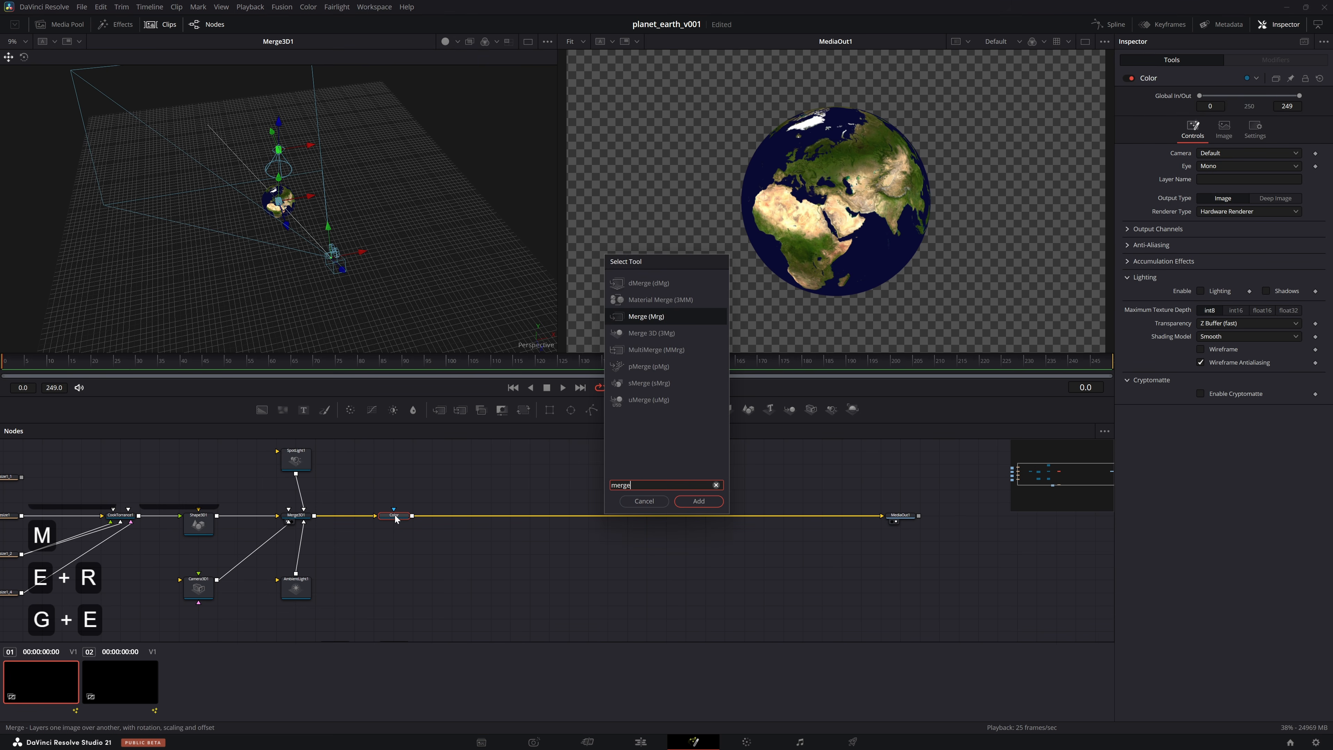
{"action": "key", "text": "Return"}
{"action": "left_click_drag", "start_coordinate": [425, 520], "coordinate": [608, 521]}
Add a Fast Noise node and feed it into the Merge node as the background behind the globe
{"action": "key", "text": "shift+space"}
{"action": "type", "text": "bac"}
{"action": "key", "text": "BackSpace"}
{"action": "key", "text": "BackSpace"}
{"action": "key", "text": "BackSpace"}
{"action": "type", "text": "fast"}
{"action": "key", "text": "Return"}
{"action": "key", "text": "BackSpace"}
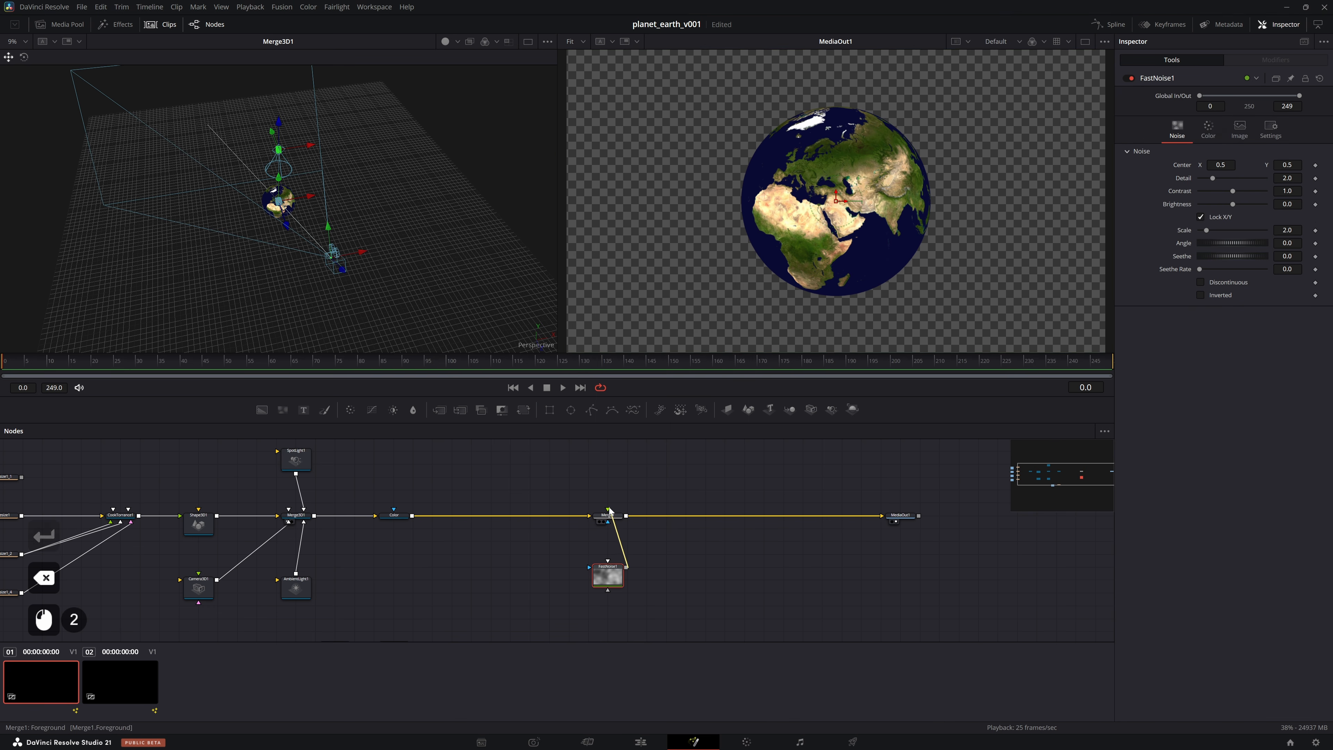
{"action": "left_click", "coordinate": [611, 519]}
{"action": "key", "text": "ctrl+t"}
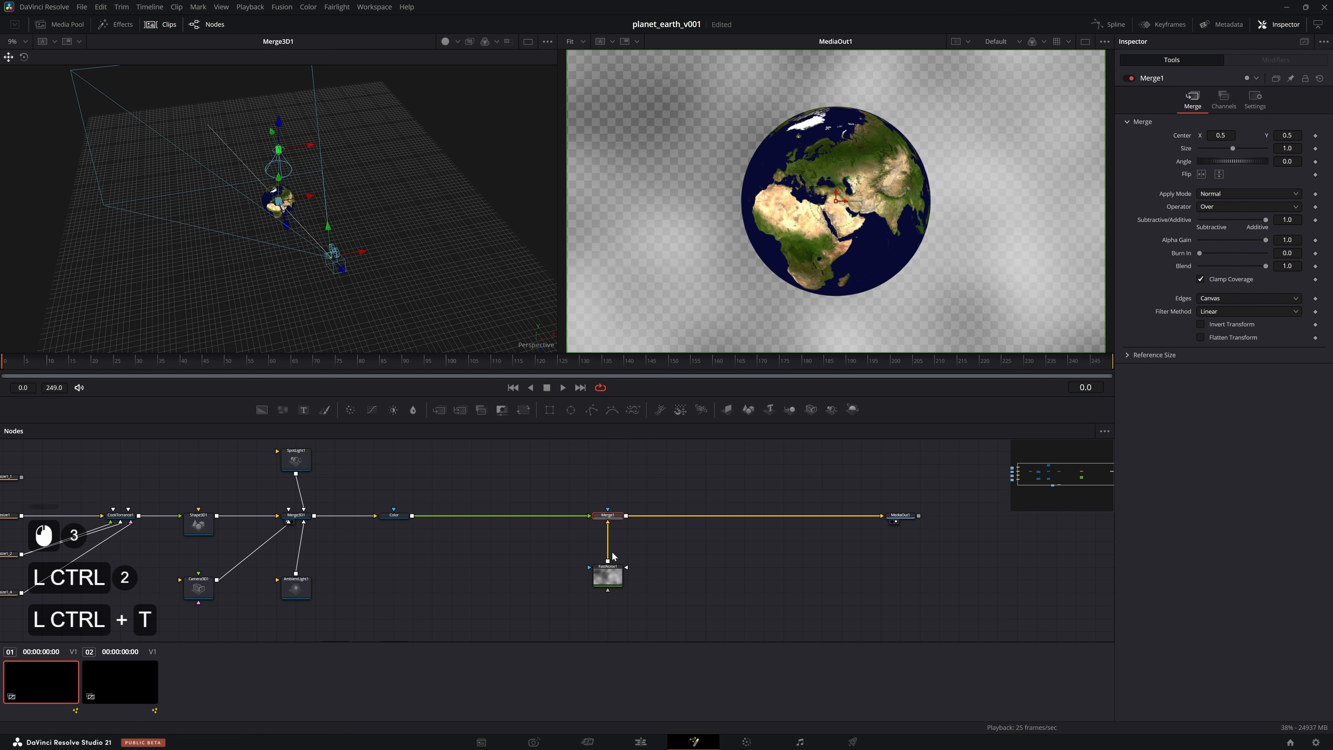
Set the Fast Noise node's detail to 4 and its scale to 250
{"action": "left_click", "coordinate": [607, 576]}
{"action": "left_click", "coordinate": [1276, 178]}
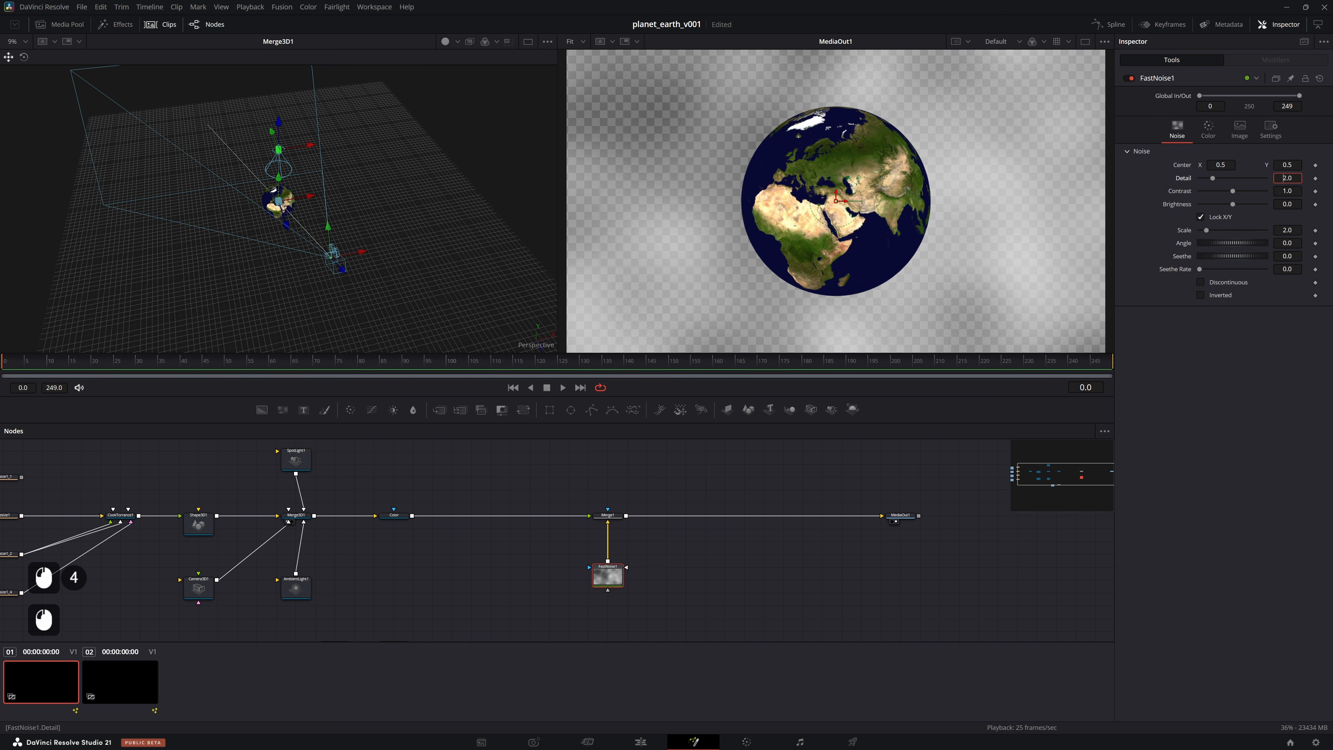
{"action": "key", "text": "ctrl+a"}
{"action": "type", "text": "4"}
{"action": "key", "text": "Return"}
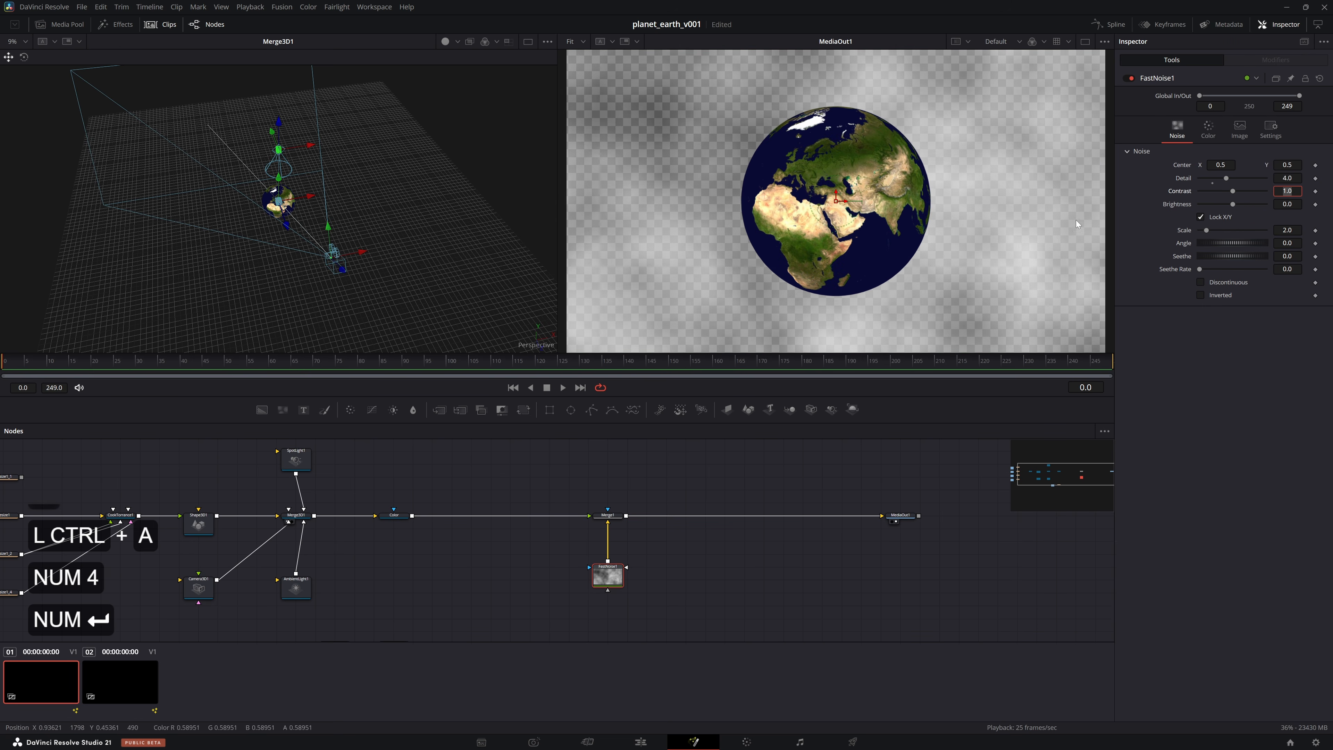
{"action": "left_click", "coordinate": [1286, 230]}
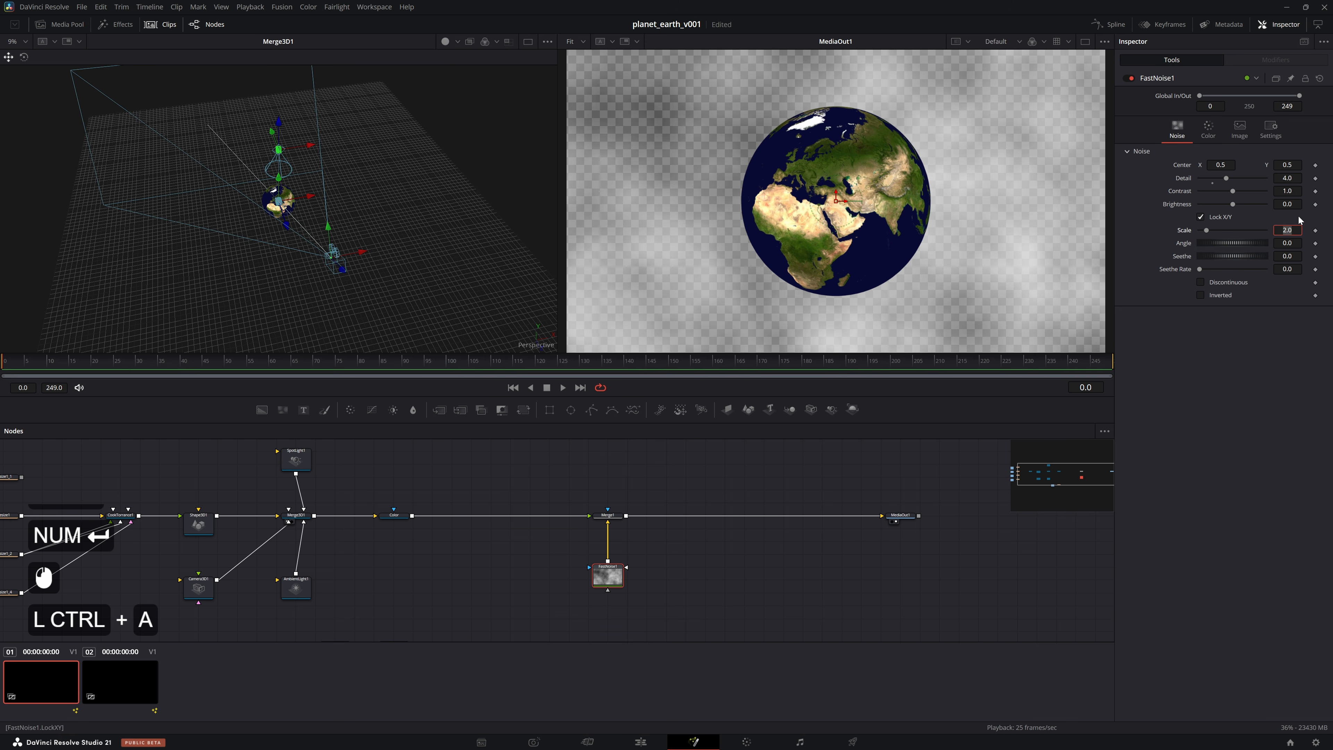
{"action": "type", "text": "250"}
{"action": "key", "text": "Return"}
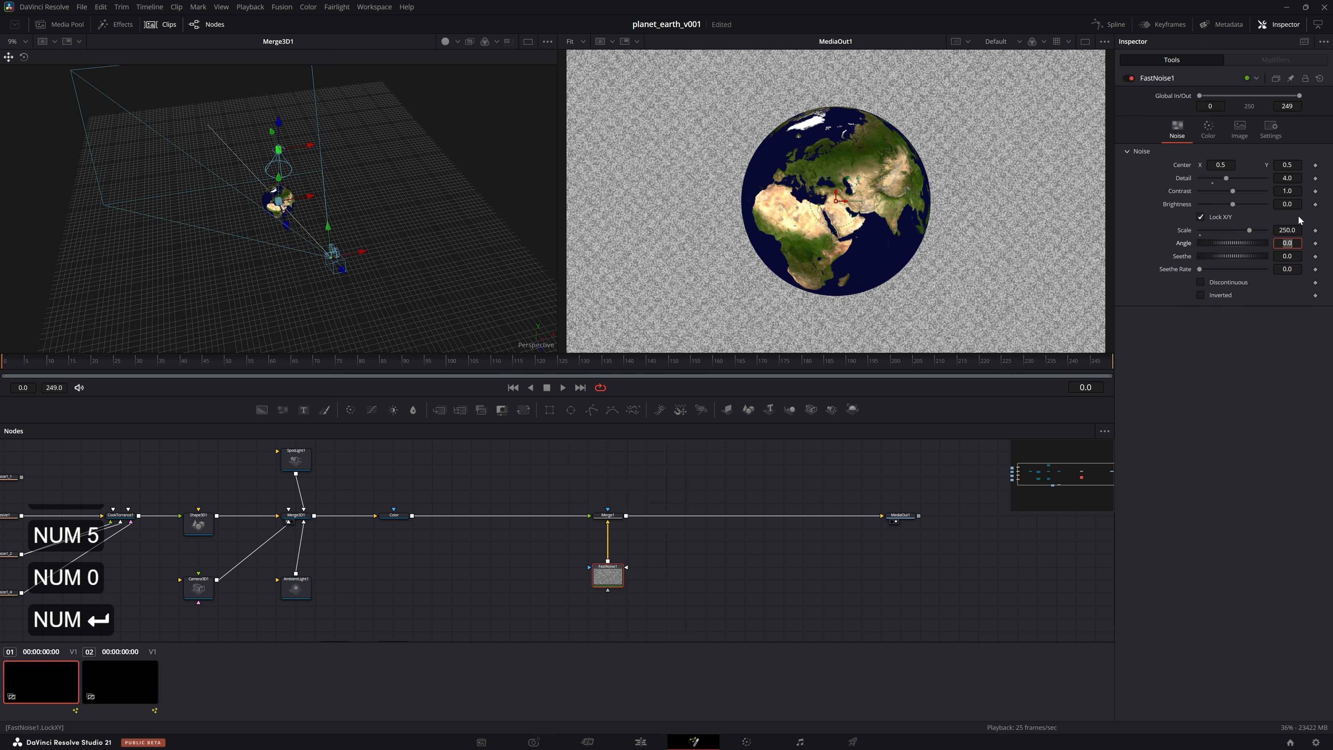
Switch the noise coloring to Gradient, shift the black stop far towards white for a sparse starfield, and save the project
{"action": "left_click", "coordinate": [1208, 131]}
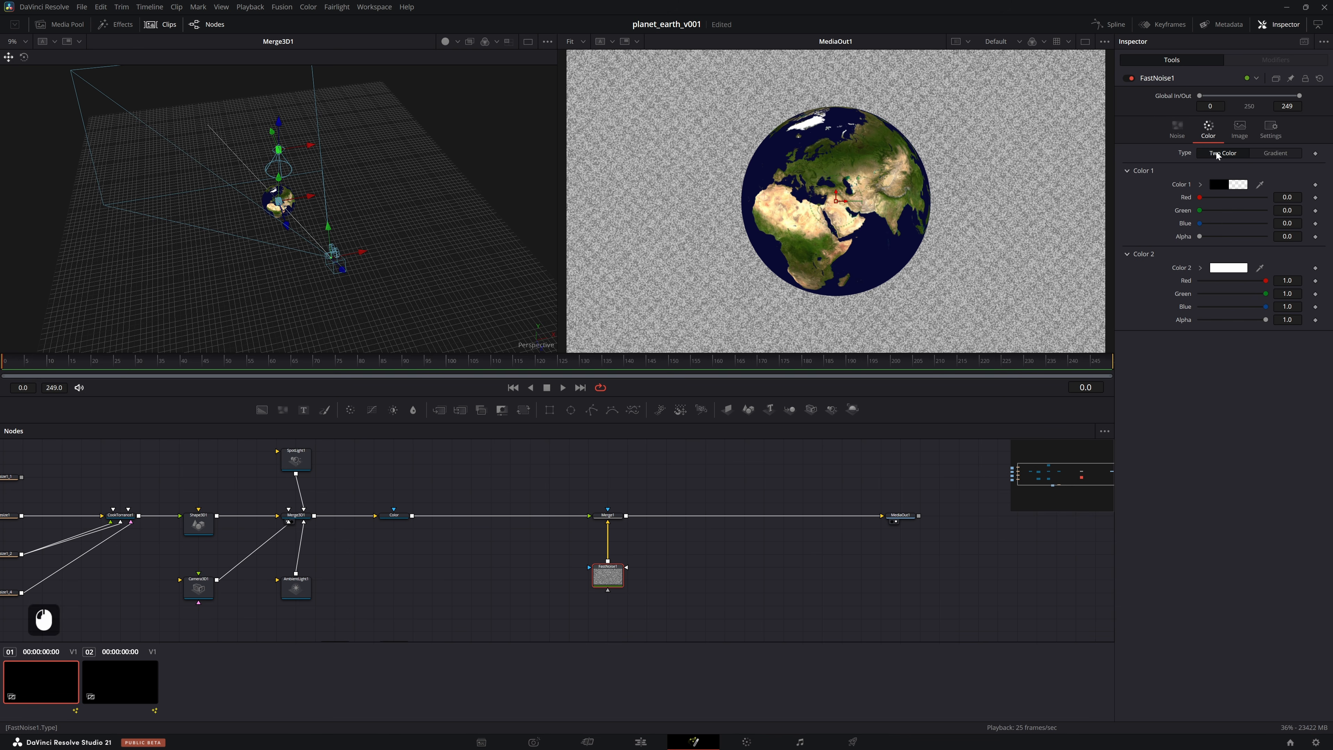
{"action": "left_click", "coordinate": [1275, 153]}
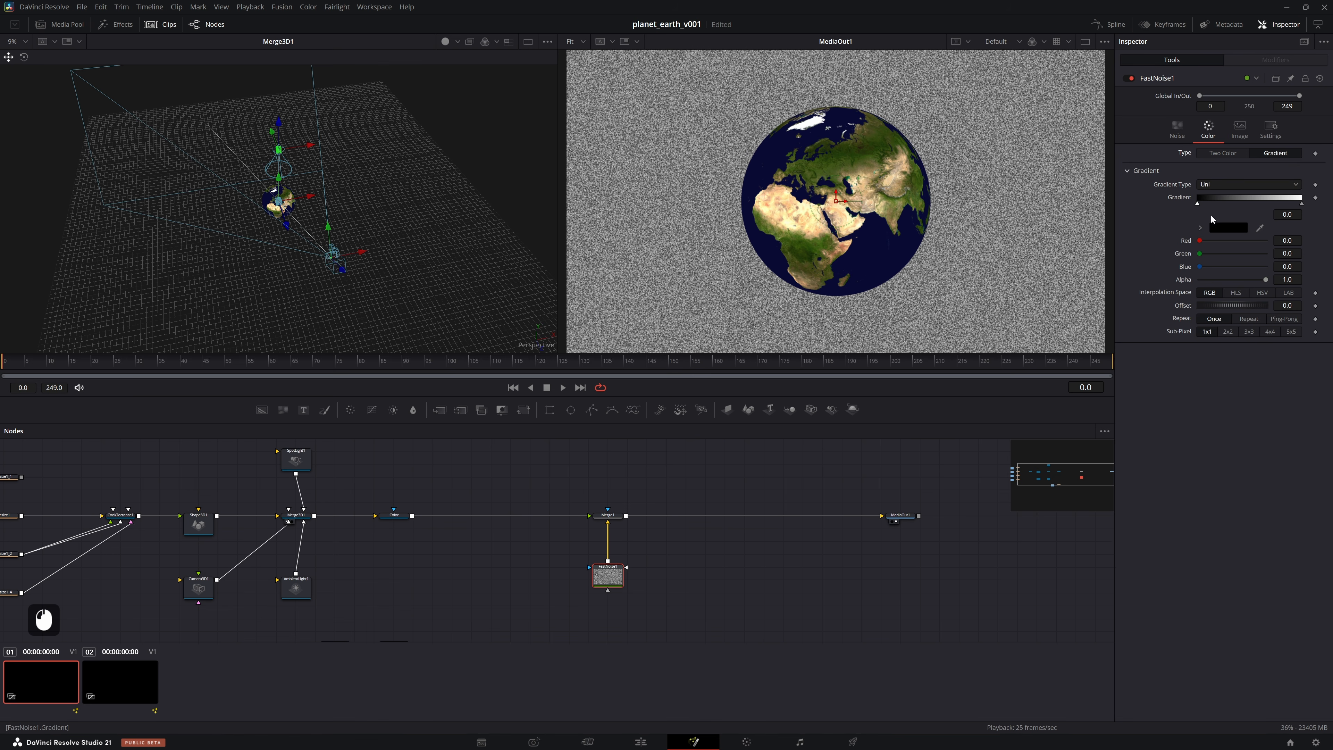
{"action": "left_click_drag", "start_coordinate": [1202, 203], "coordinate": [1276, 205]}
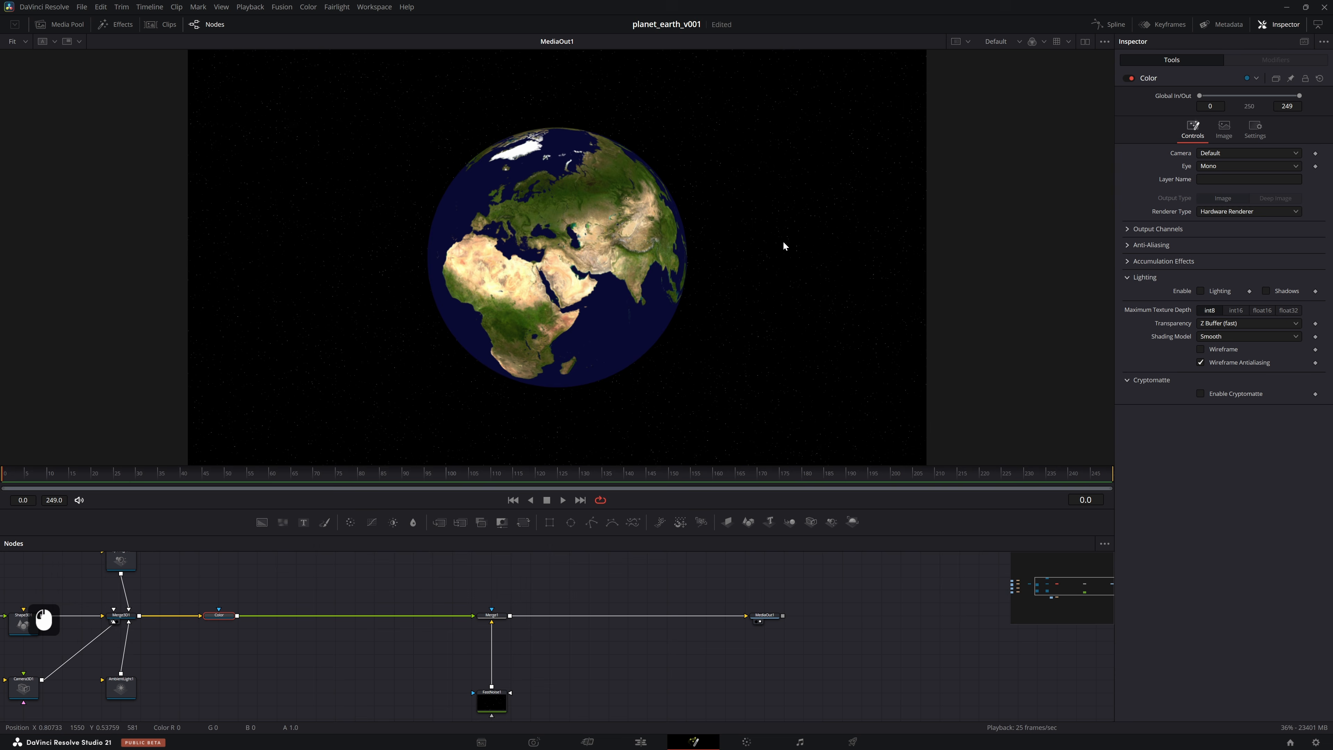
{"action": "key", "text": "ctrl+s"}
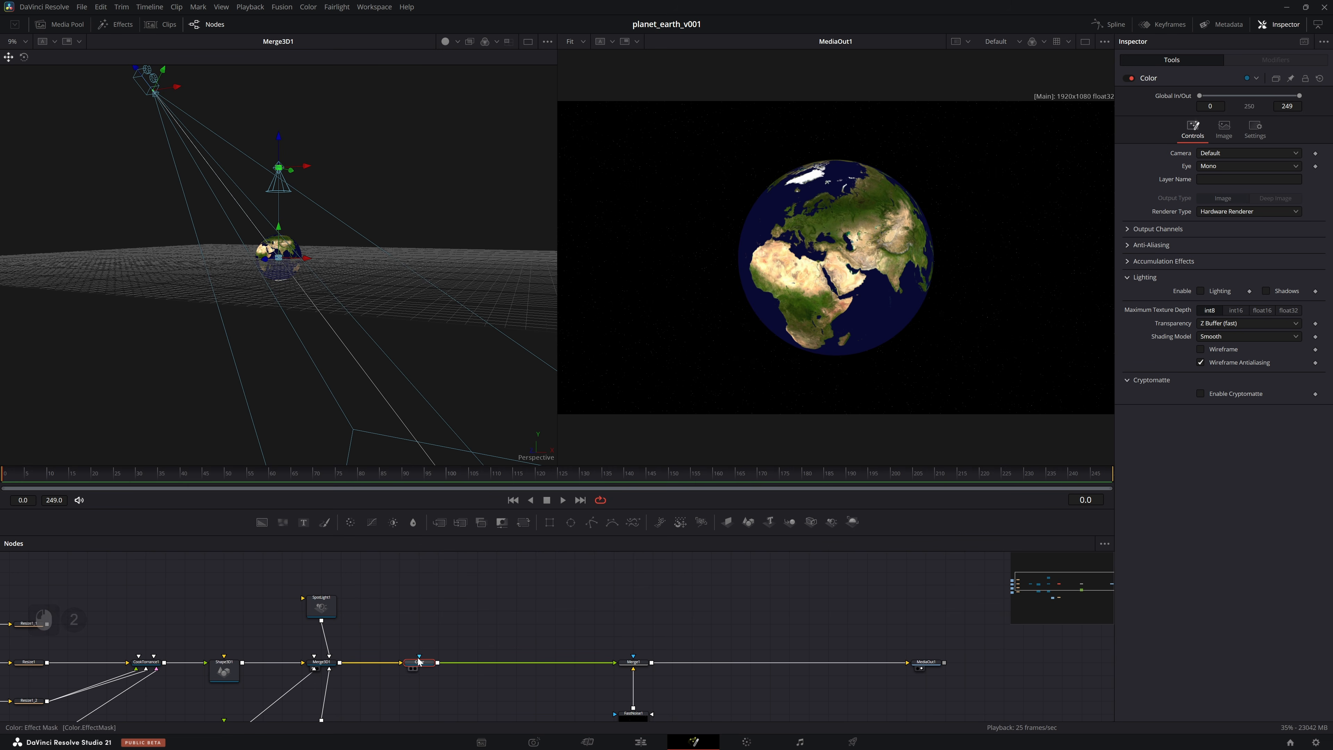
Enable lighting and shadows on the Color renderer and save the project
{"action": "left_click", "coordinate": [1200, 290]}
{"action": "left_click", "coordinate": [1266, 290]}
{"action": "key", "text": "ctrl+s"}
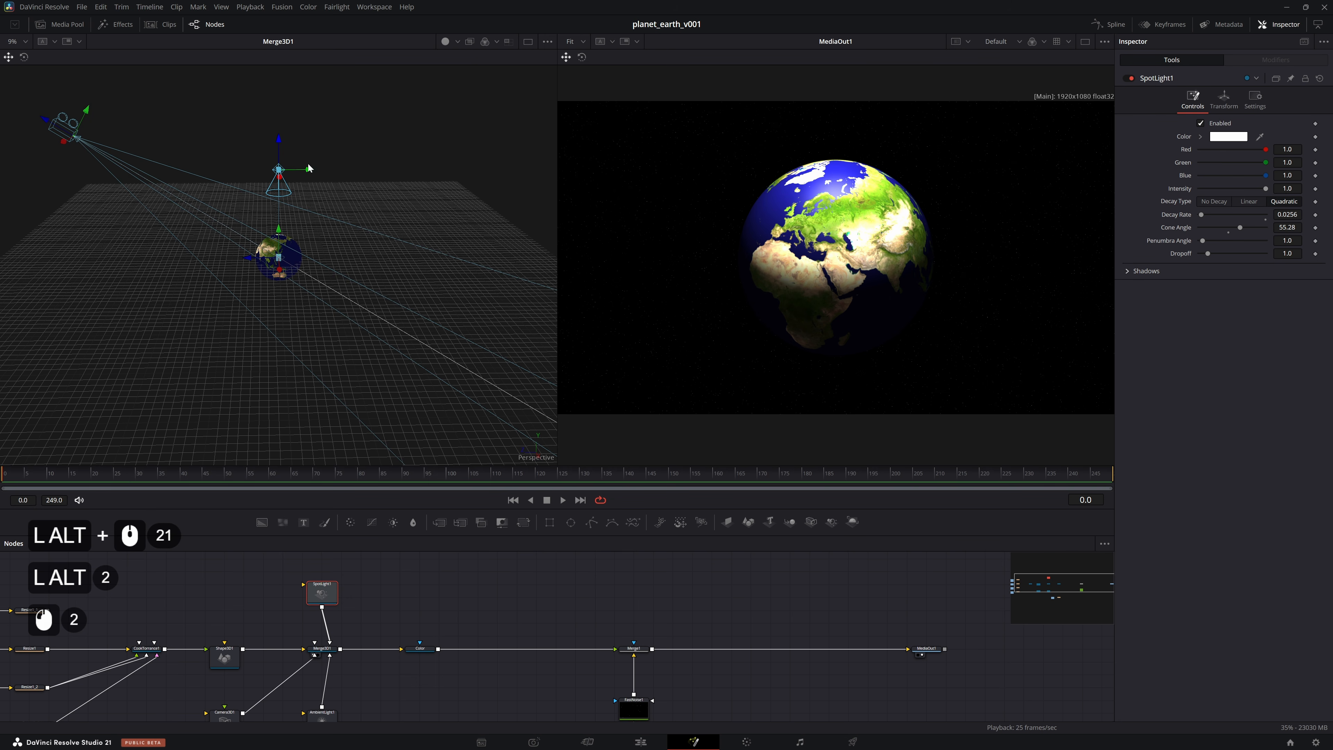
Move the spotlight sideways to light the globe's western side with Asia in shadow, and save the project
{"action": "left_click_drag", "start_coordinate": [309, 168], "coordinate": [356, 188]}
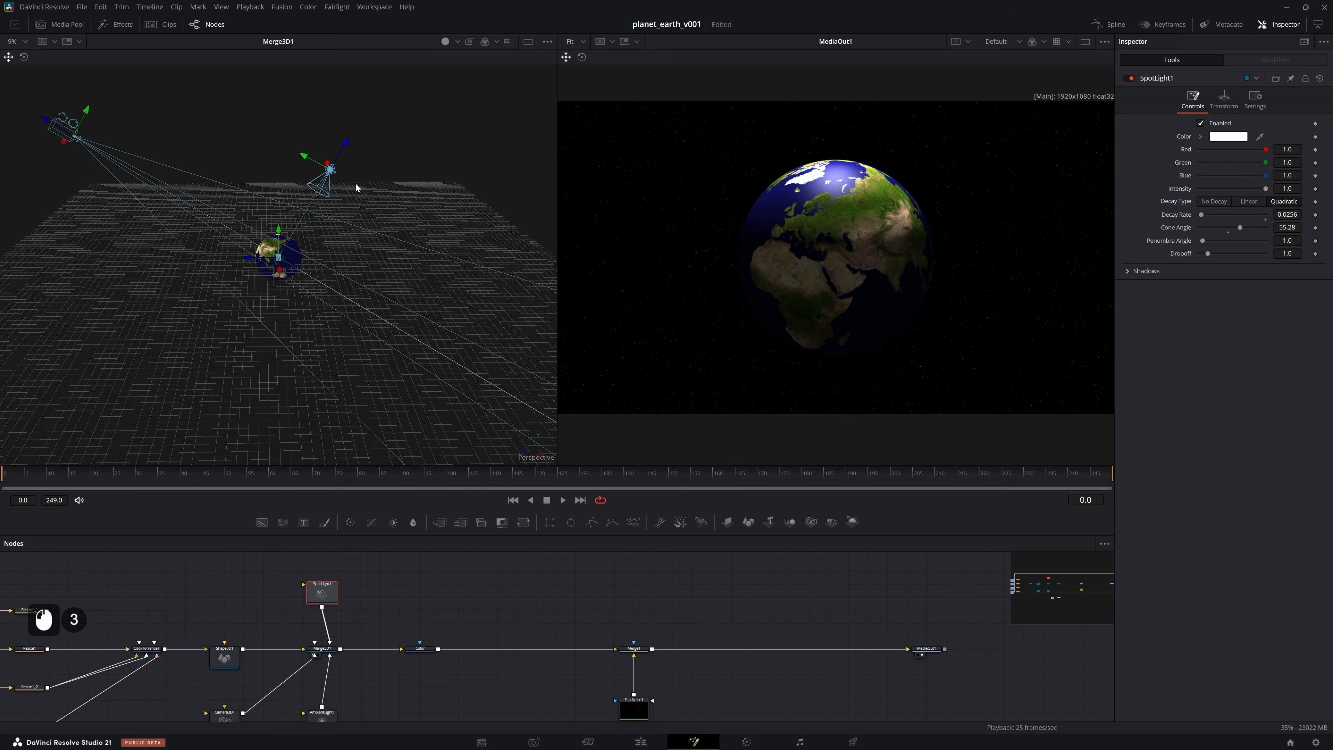
{"action": "left_click_drag", "start_coordinate": [226, 118], "coordinate": [392, 200]}
{"action": "key", "text": "ctrl+s"}
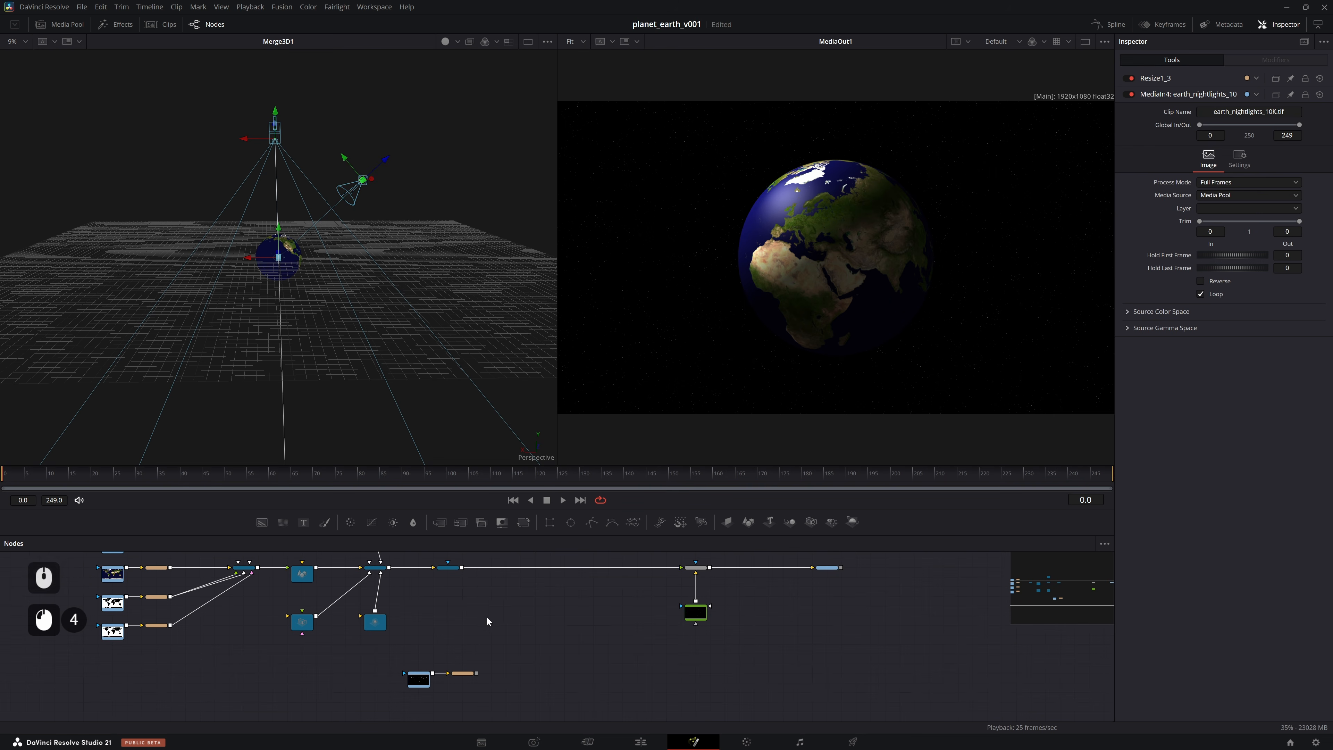
Save the project and show MediaOut in a single large viewer
{"action": "left_click", "coordinate": [828, 243]}
{"action": "left_click", "coordinate": [829, 234]}
{"action": "key", "text": "ctrl+s"}
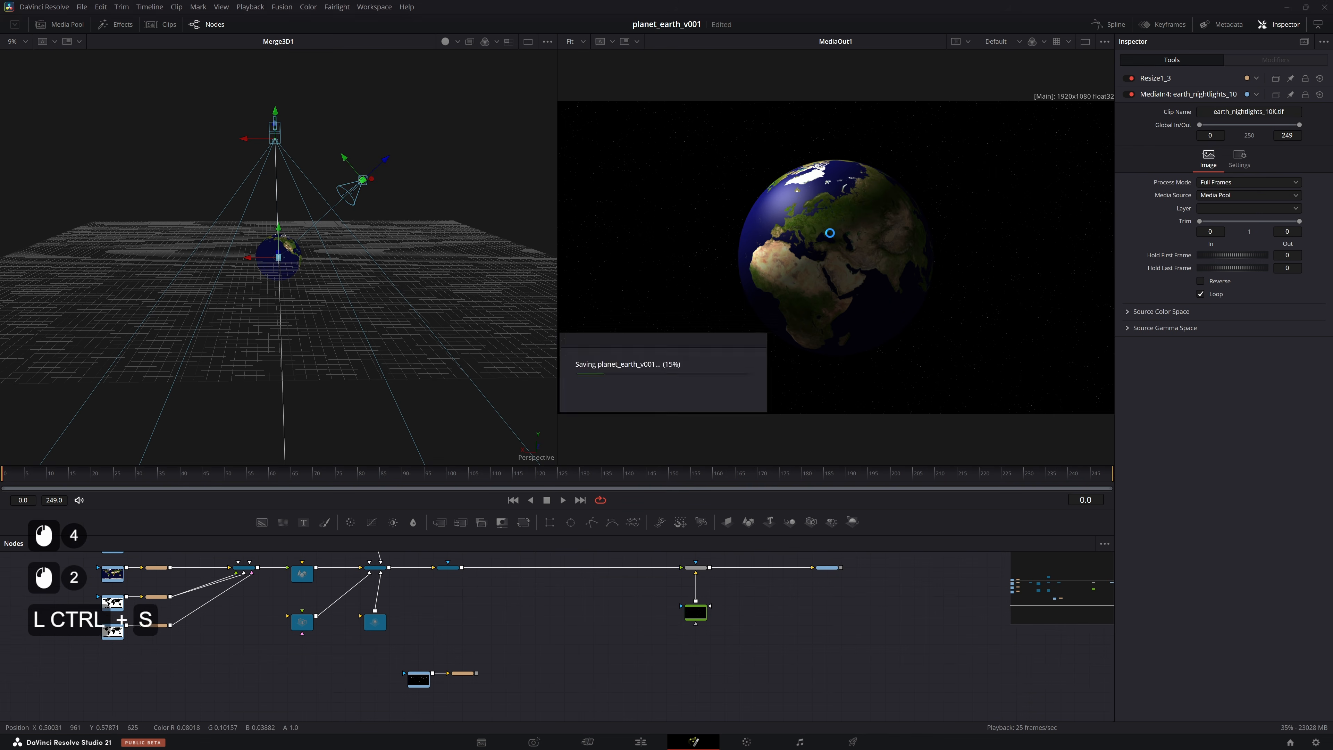
{"action": "double_click", "coordinate": [825, 244]}
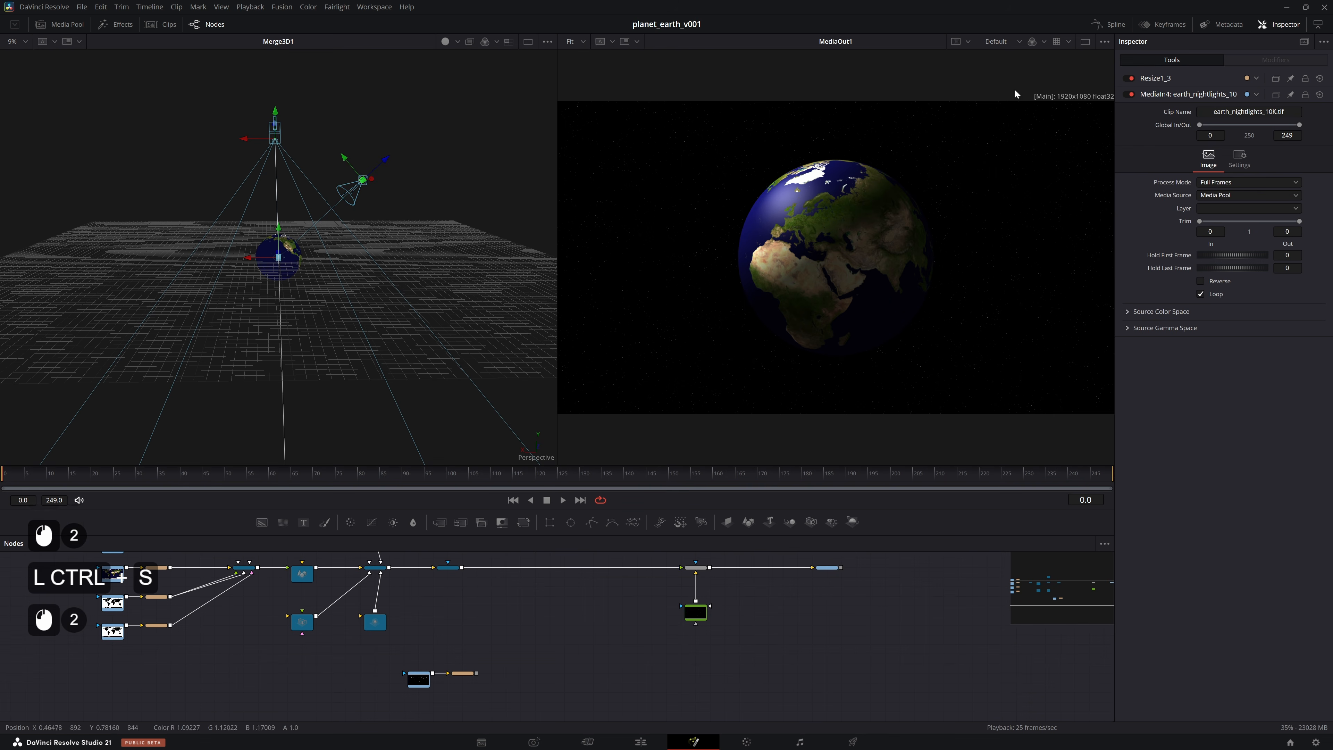
{"action": "key", "text": "2"}
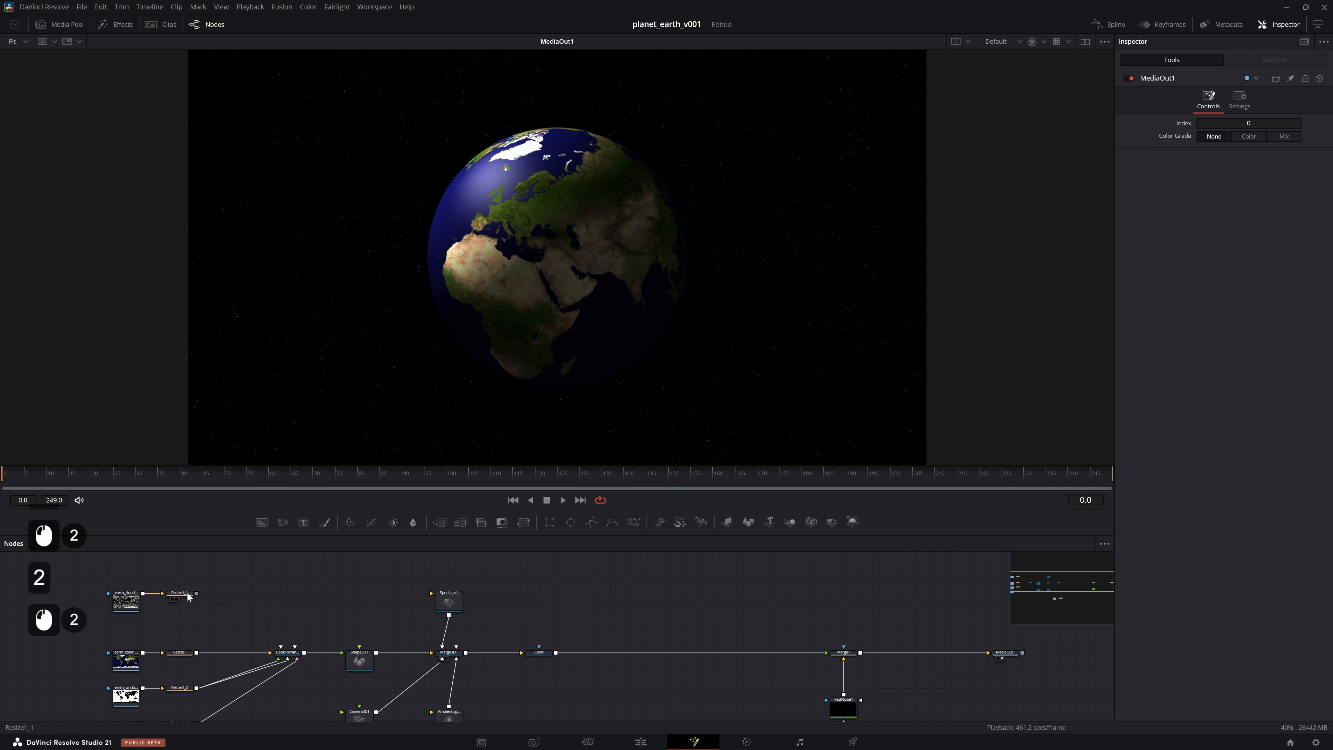
Merge the resized clouds map over the resized color map ahead of the Cook Torrance material and show MediaOut
{"action": "left_click", "coordinate": [189, 597]}
{"action": "scroll", "coordinate": [189, 597], "scroll_direction": "up", "scroll_amount": 3}
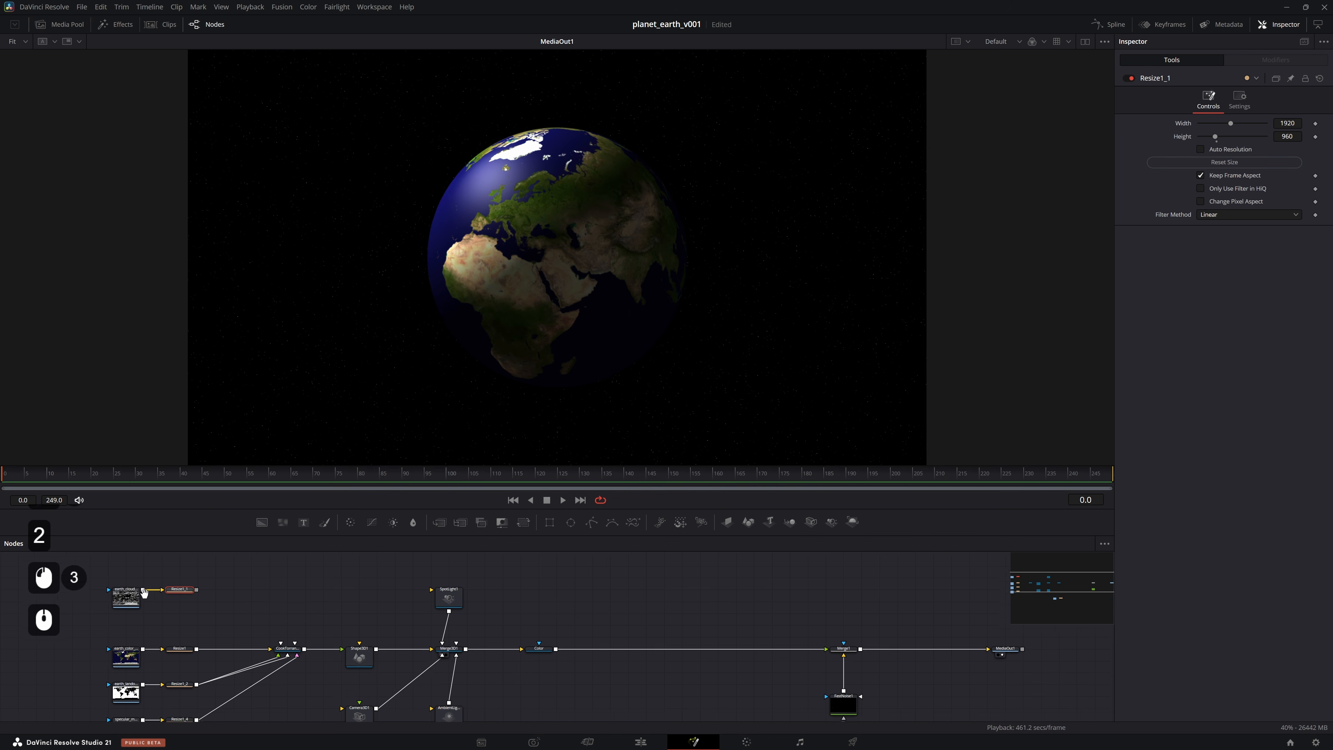
{"action": "left_click", "coordinate": [347, 507]}
{"action": "left_click_drag", "start_coordinate": [346, 508], "coordinate": [354, 394]}
{"action": "left_click_drag", "start_coordinate": [341, 474], "coordinate": [331, 530]}
{"action": "key", "text": "ctrl+s"}
{"action": "left_click", "coordinate": [295, 506]}
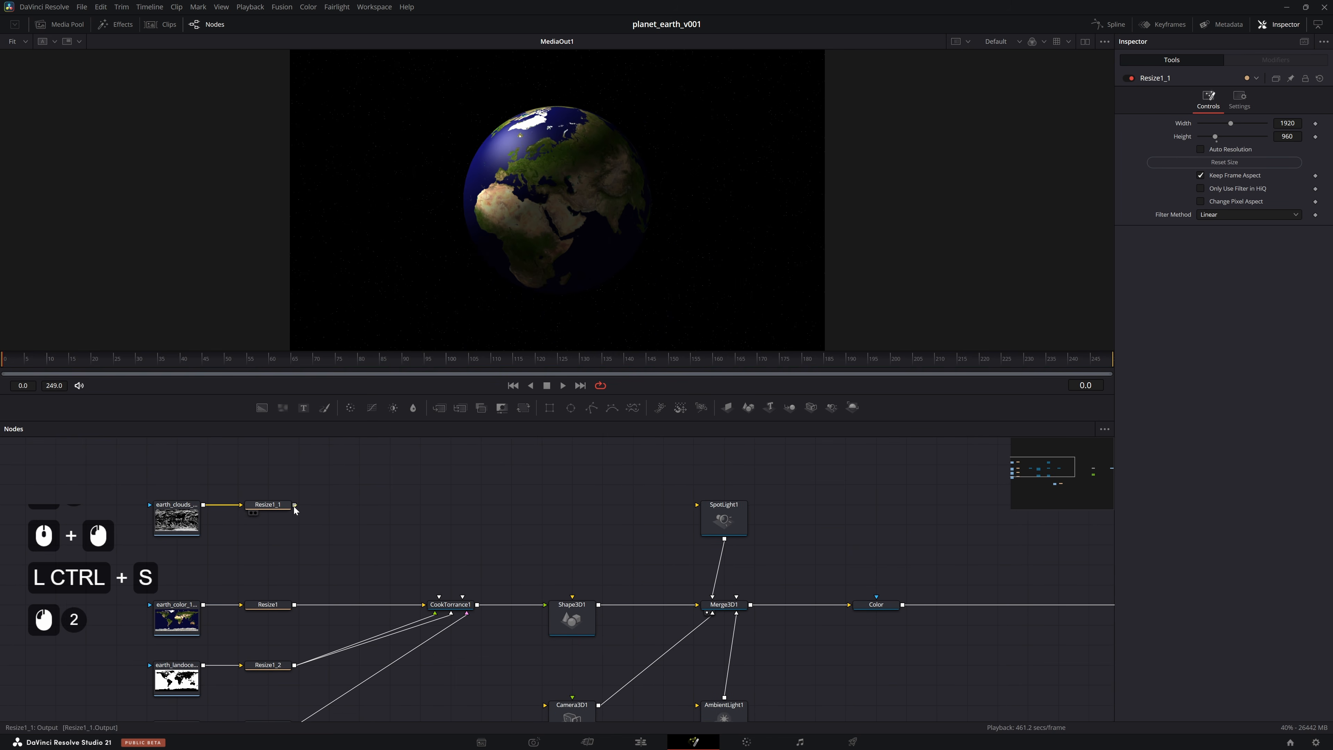
{"action": "left_click_drag", "start_coordinate": [299, 601], "coordinate": [322, 616]}
{"action": "key", "text": "2"}
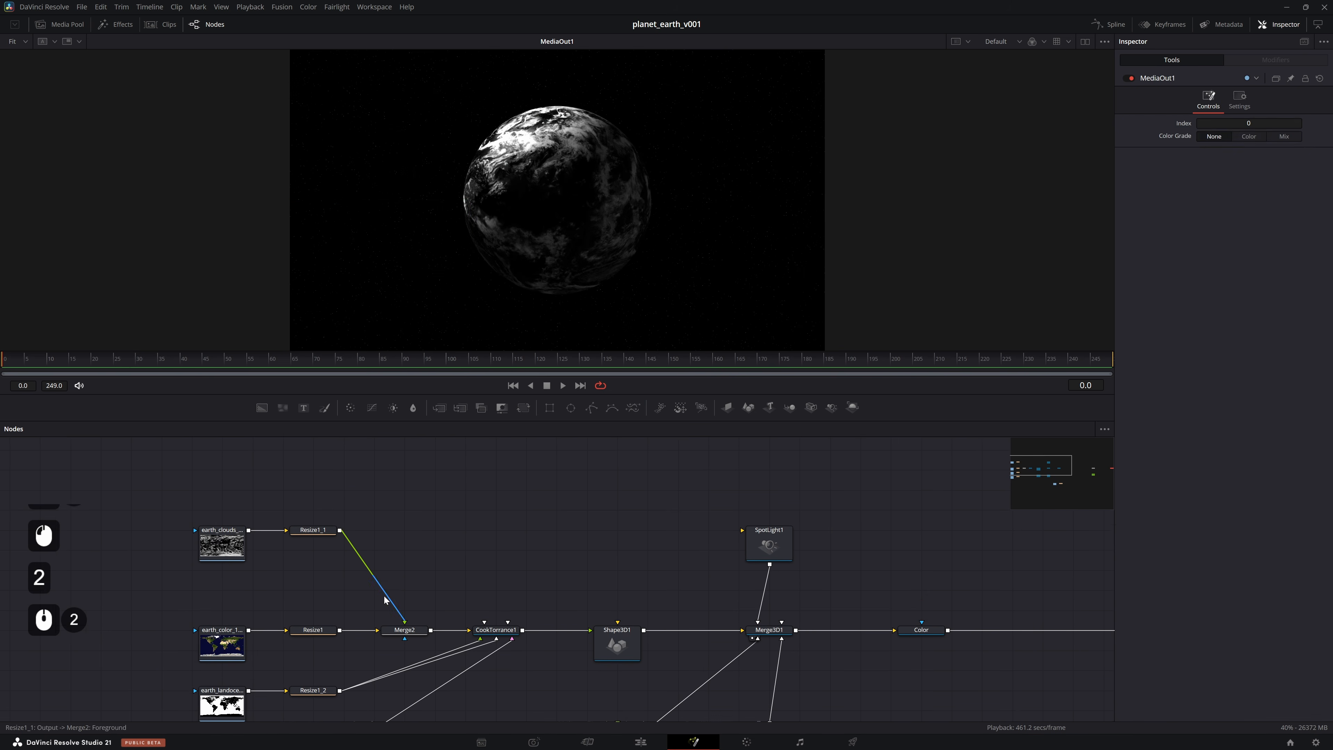
Insert a Luma Keyer node after the clouds map's Resize node
{"action": "left_click", "coordinate": [326, 530]}
{"action": "key", "text": "shift+space"}
{"action": "type", "text": "lum,"}
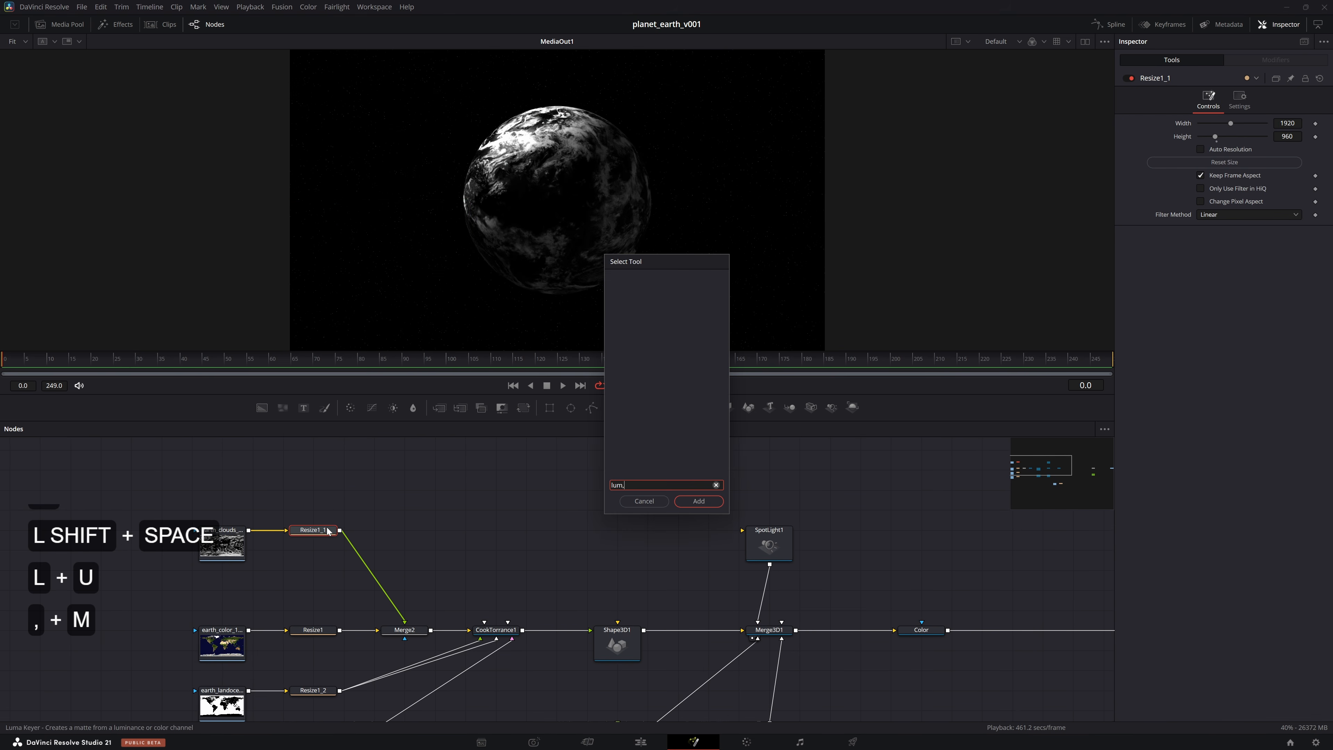
{"action": "key", "text": "BackSpace"}
{"action": "key", "text": "Return"}
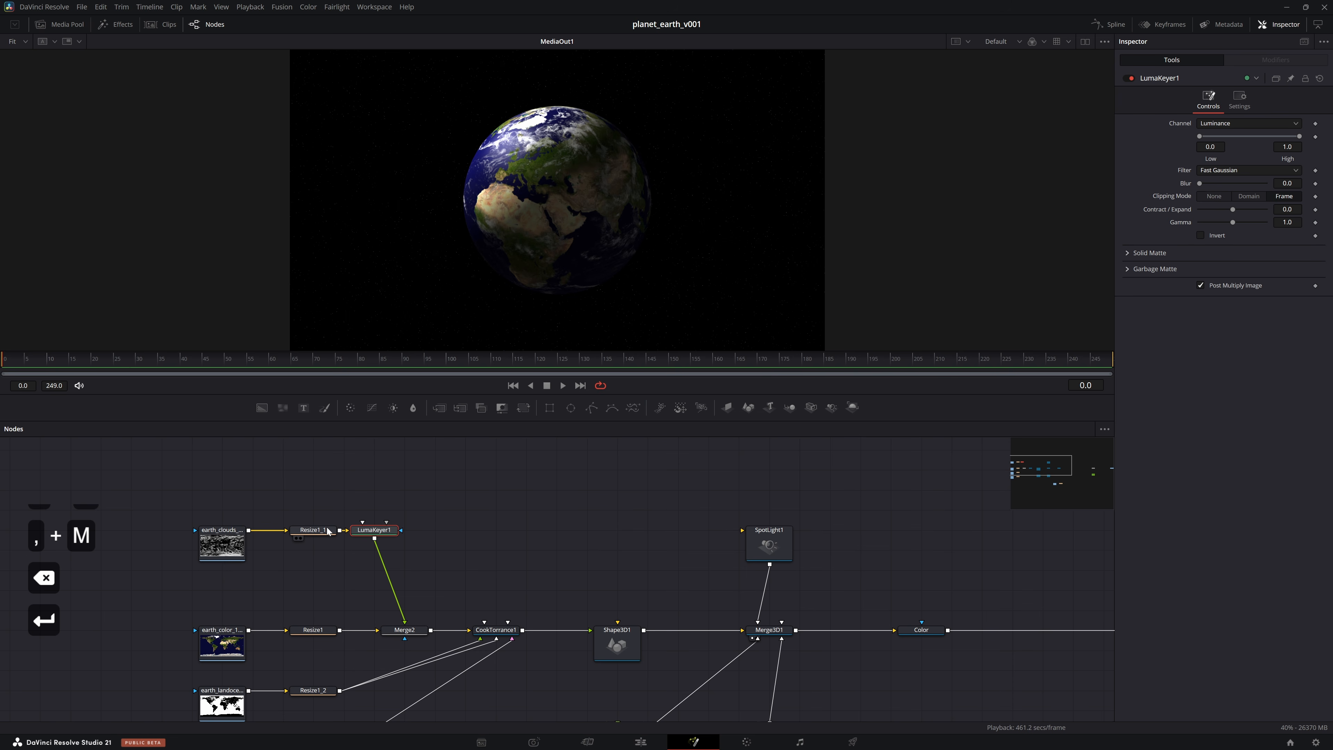
Insert a Glow node after the Luma Keyer and place it midway above the map Merge node
{"action": "key", "text": "shift+space"}
{"action": "type", "text": "glow"}
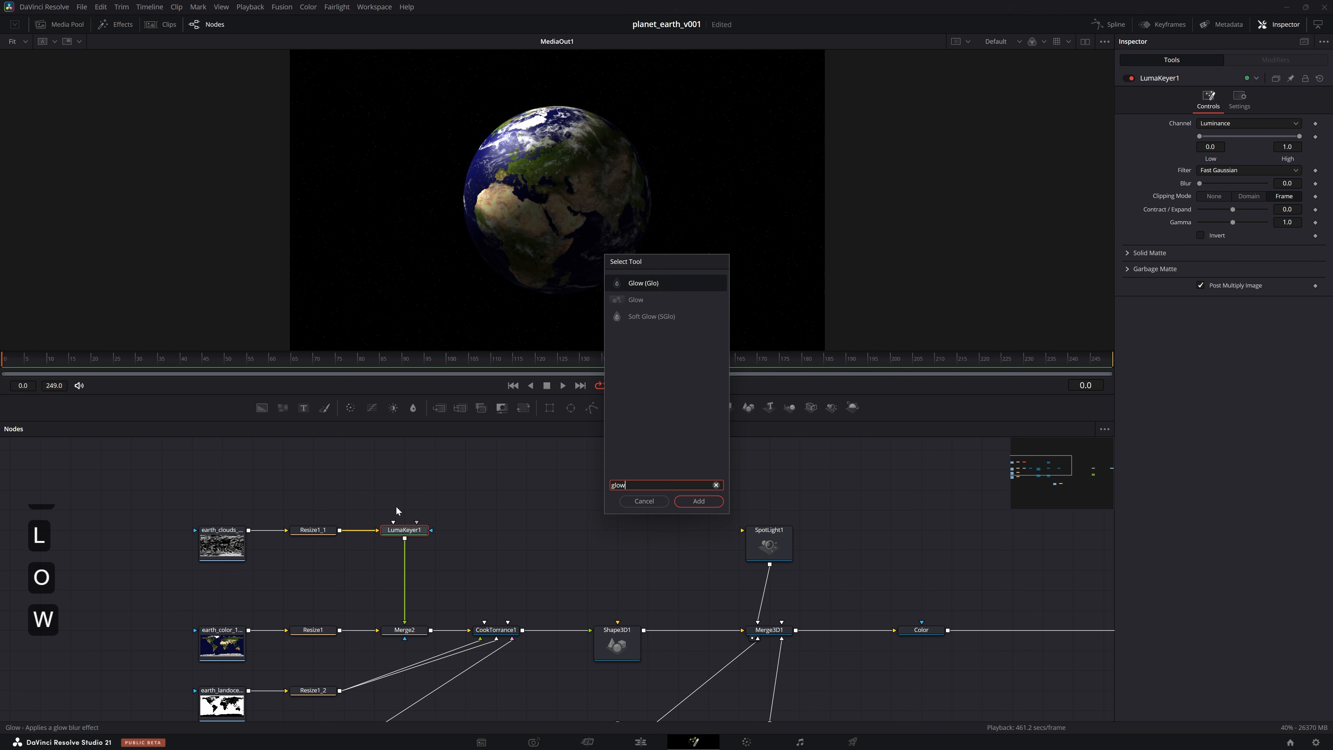
{"action": "key", "text": "Return"}
{"action": "left_click_drag", "start_coordinate": [598, 184], "coordinate": [528, 204]}
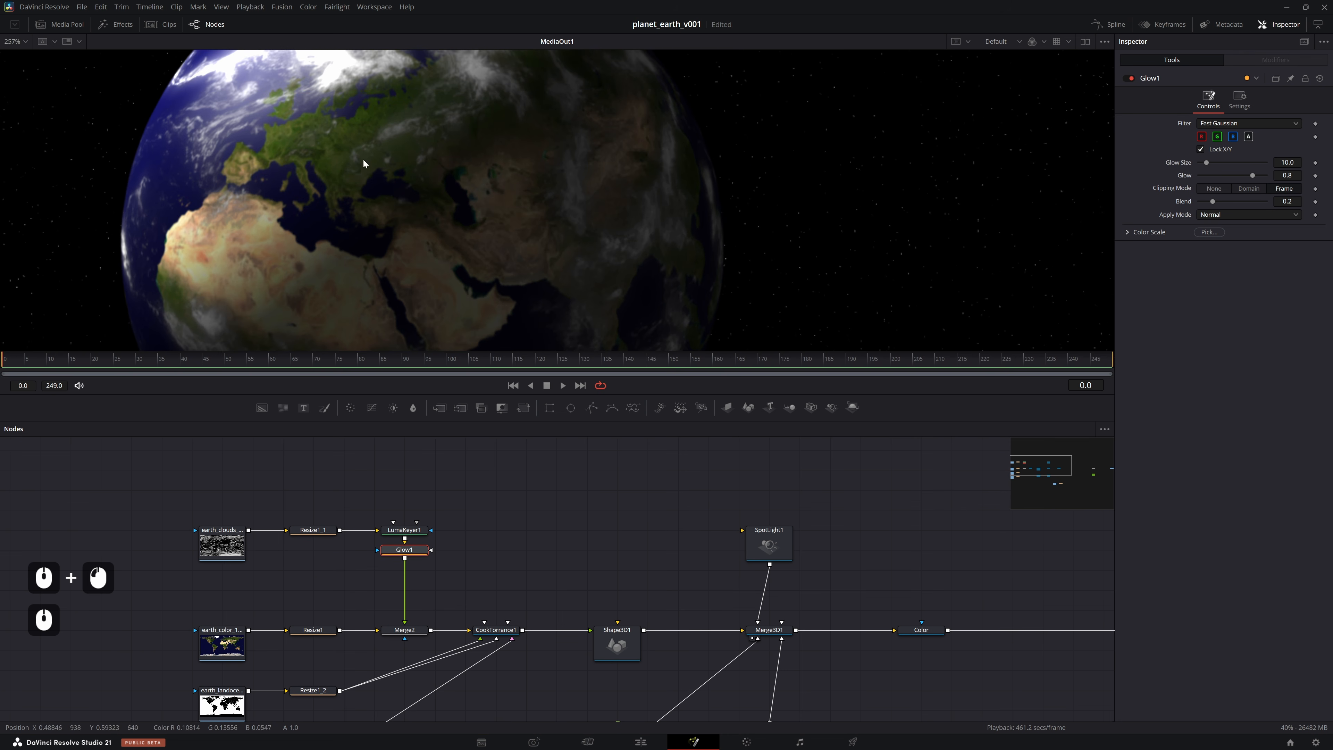
{"action": "left_click_drag", "start_coordinate": [413, 555], "coordinate": [414, 577]}
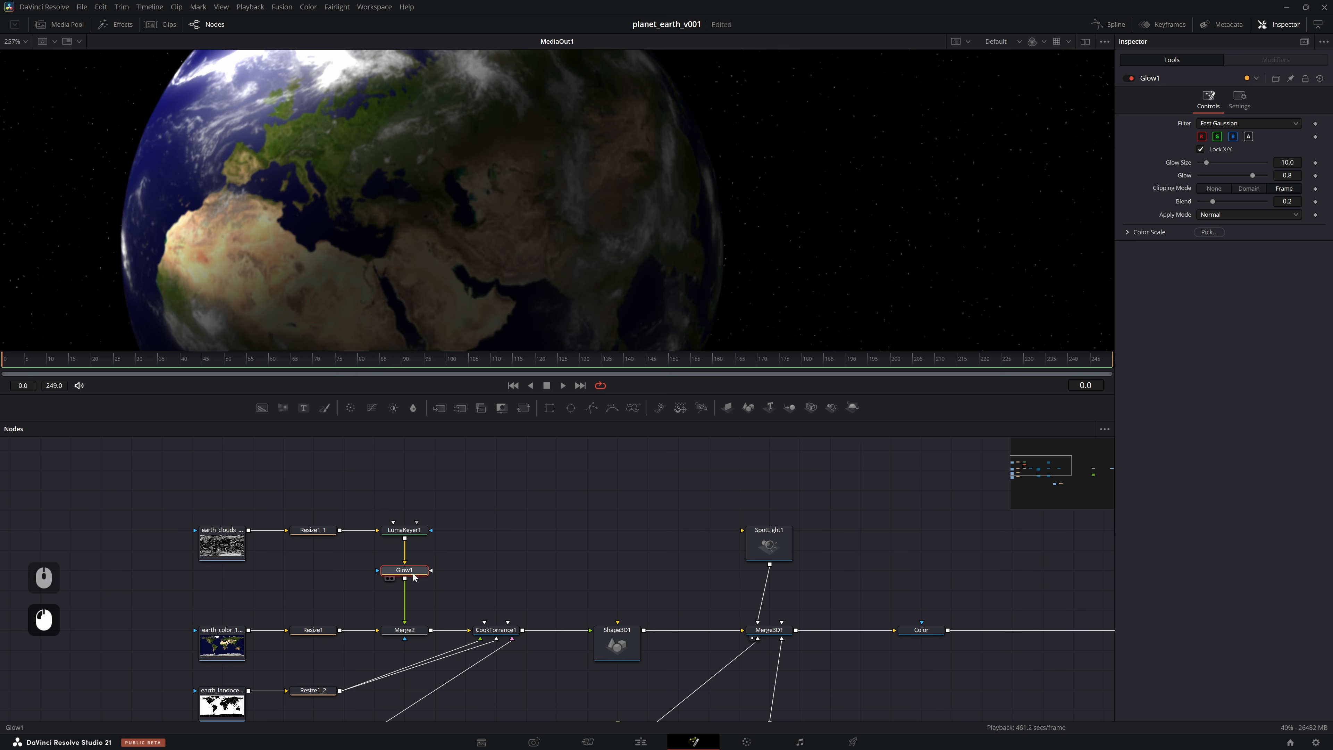
Compare the clouds on the rendered globe with the Glow's alpha channel off and on, and save the project
{"action": "left_click", "coordinate": [1249, 138]}
{"action": "left_click", "coordinate": [1248, 137]}
{"action": "left_click", "coordinate": [1250, 138]}
{"action": "left_click", "coordinate": [1250, 139]}
{"action": "left_click", "coordinate": [775, 141]}
{"action": "key", "text": "ctrl+s"}
{"action": "left_click_drag", "start_coordinate": [776, 143], "coordinate": [677, 118]}
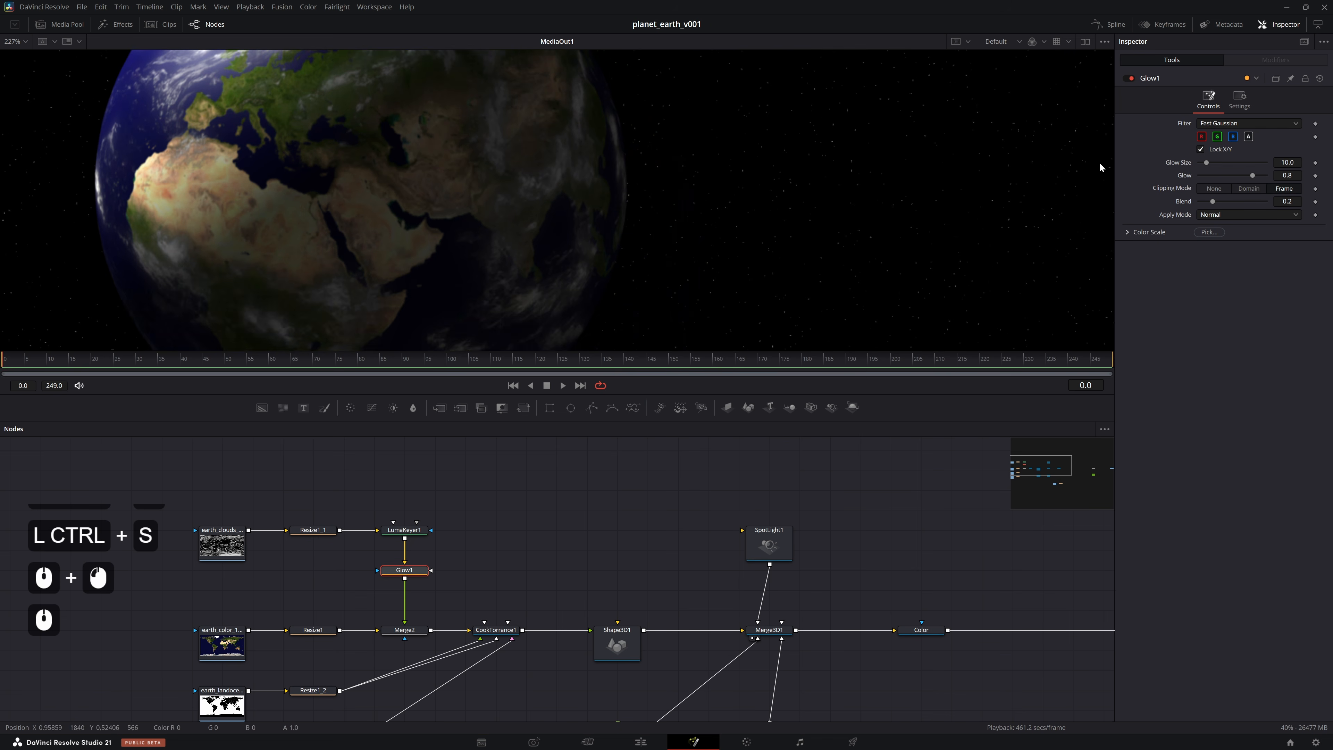
Compare the flat merged color and clouds map with the Glow's alpha channel off and on, and save the project
{"action": "left_click_drag", "start_coordinate": [1099, 162], "coordinate": [1077, 200]}
{"action": "left_click", "coordinate": [1249, 139]}
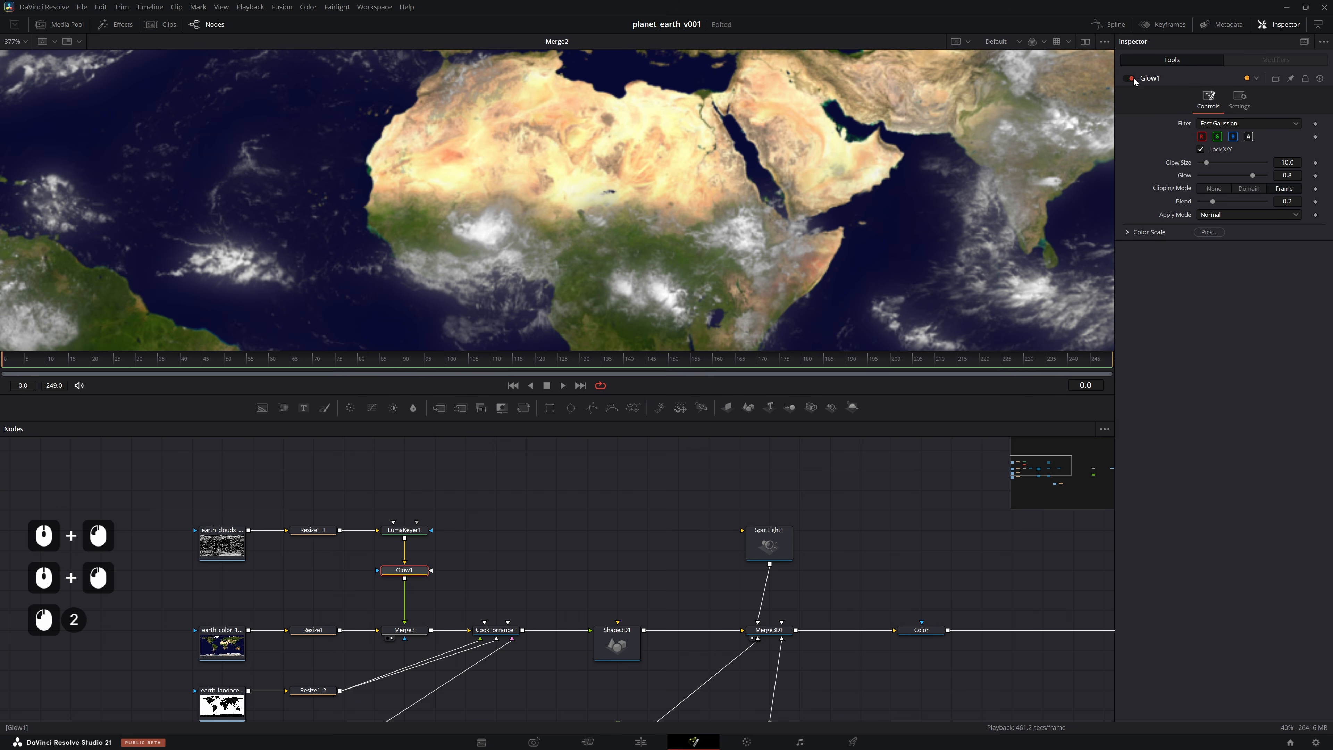
{"action": "left_click", "coordinate": [1247, 143]}
{"action": "left_click", "coordinate": [1248, 141]}
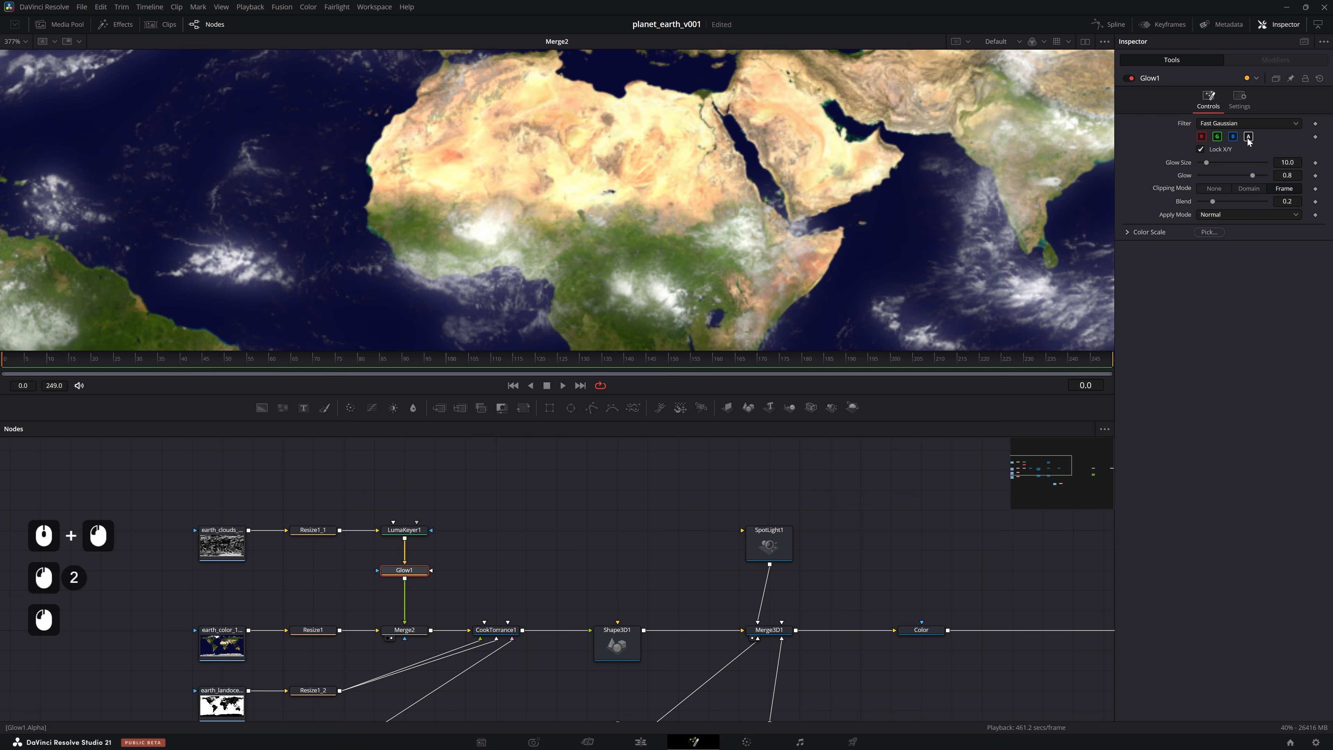
{"action": "left_click", "coordinate": [1250, 142]}
{"action": "left_click", "coordinate": [1248, 142]}
{"action": "left_click", "coordinate": [1249, 141]}
{"action": "left_click", "coordinate": [1249, 142]}
{"action": "left_click", "coordinate": [1248, 142]}
{"action": "left_click_drag", "start_coordinate": [1017, 146], "coordinate": [839, 179]}
{"action": "key", "text": "ctrl+f"}
{"action": "key", "text": "ctrl+s"}
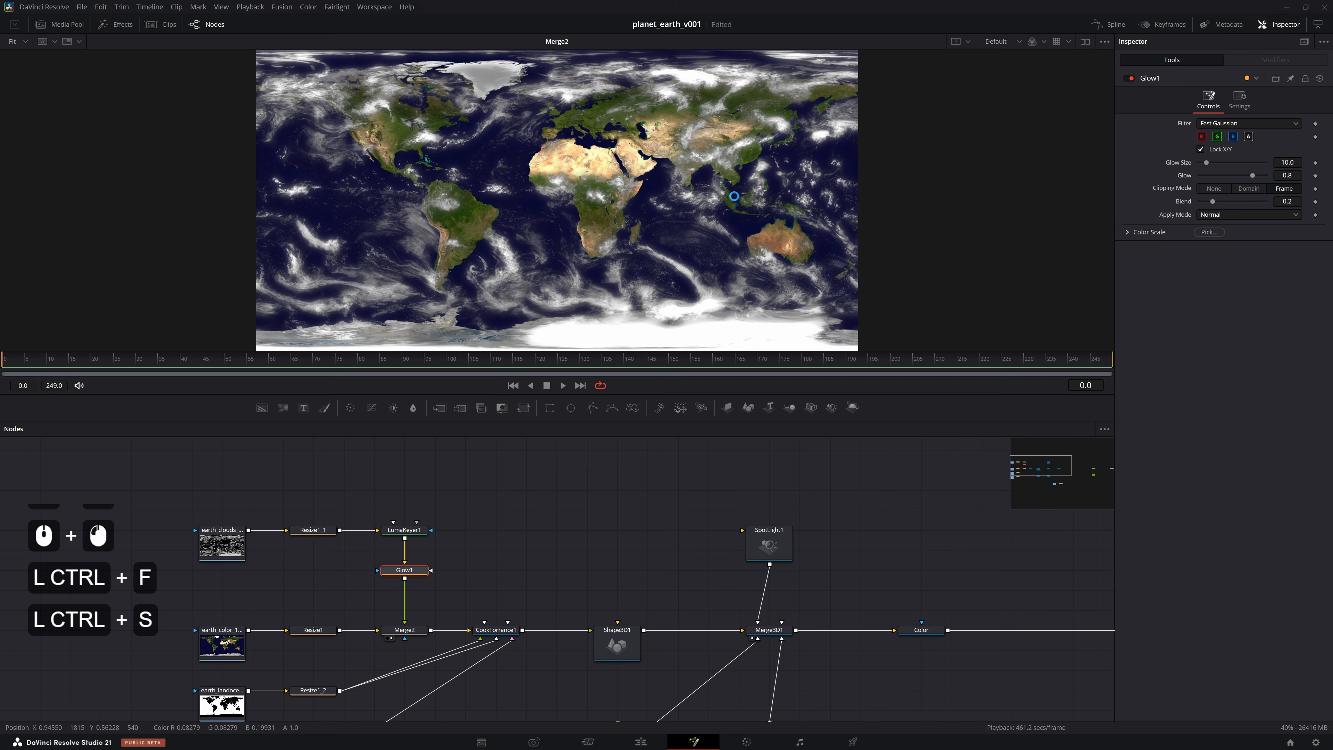
{"action": "left_click_drag", "start_coordinate": [729, 190], "coordinate": [691, 167]}
{"action": "left_click", "coordinate": [1253, 137]}
{"action": "left_click", "coordinate": [1253, 137]}
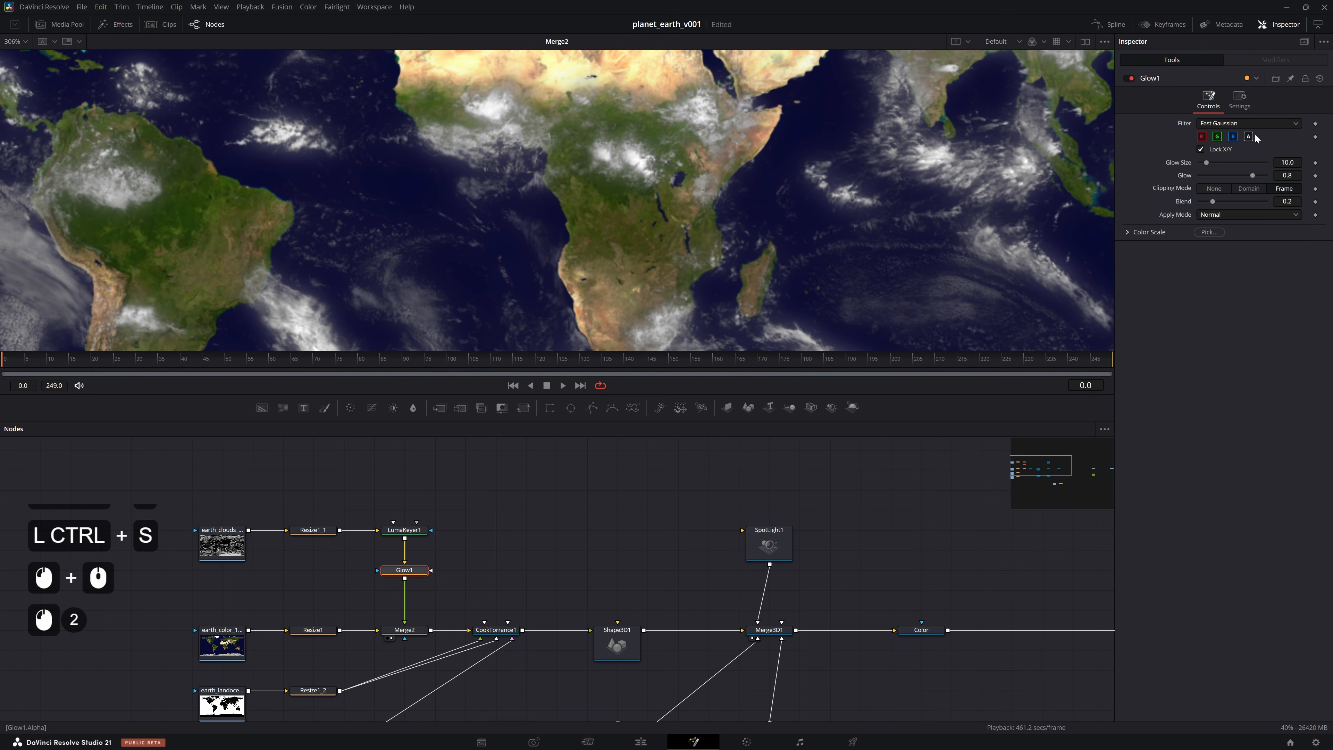
{"action": "key", "text": "ctrl+s"}
Show MediaOut in the viewer again and save the project
{"action": "left_click_drag", "start_coordinate": [854, 539], "coordinate": [352, 480]}
{"action": "left_click_drag", "start_coordinate": [955, 513], "coordinate": [348, 484]}
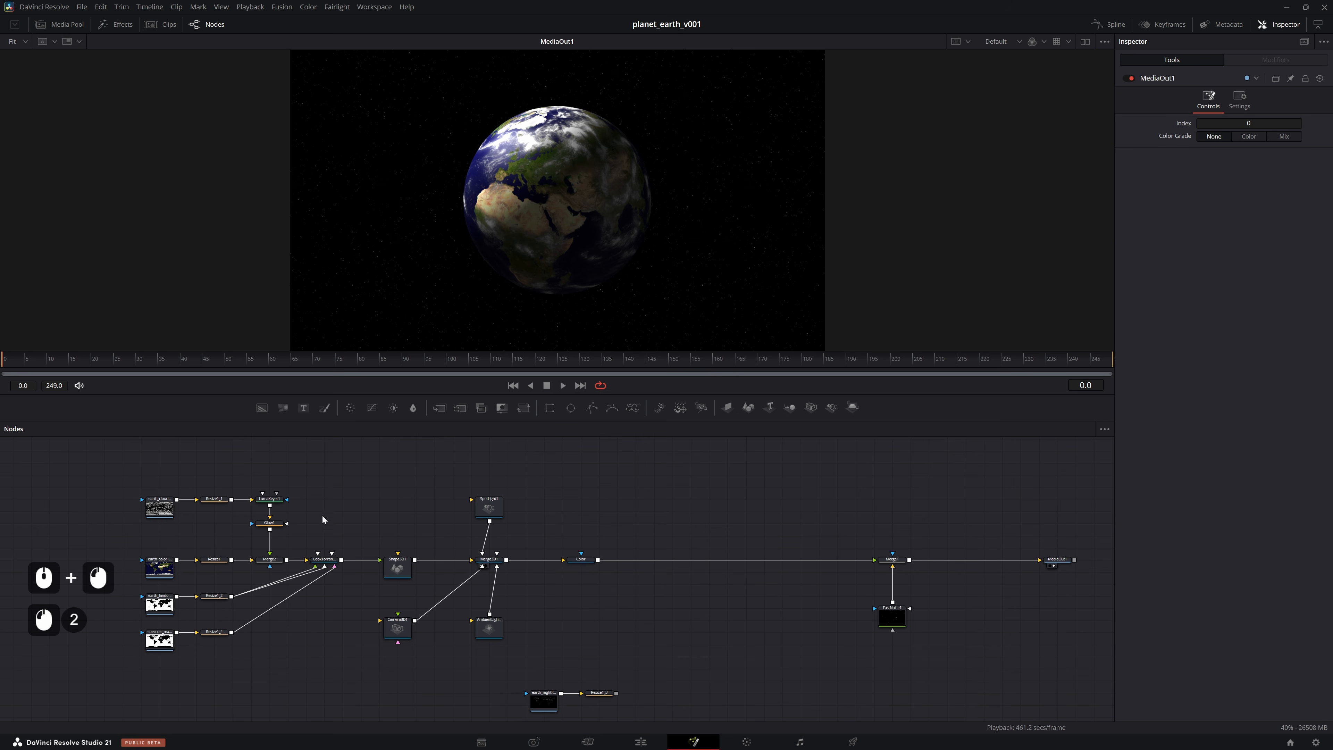
{"action": "left_click", "coordinate": [292, 518]}
{"action": "mouse_move", "coordinate": [280, 524]}
{"action": "left_mouse_down"}
{"action": "mouse_move", "coordinate": [281, 536]}
{"action": "mouse_move", "coordinate": [282, 524]}
{"action": "left_mouse_up"}
{"action": "left_click", "coordinate": [291, 518]}
{"action": "left_click", "coordinate": [301, 511]}
{"action": "left_click", "coordinate": [301, 509]}
{"action": "key", "text": "ctrl+s"}
Move the night lights map below the camera node and stack its Resize node directly above it
{"action": "left_click", "coordinate": [327, 497]}
{"action": "left_click", "coordinate": [521, 574]}
{"action": "mouse_move", "coordinate": [589, 696]}
{"action": "left_mouse_down"}
{"action": "mouse_move", "coordinate": [554, 601]}
{"action": "mouse_move", "coordinate": [475, 633]}
{"action": "left_mouse_up"}
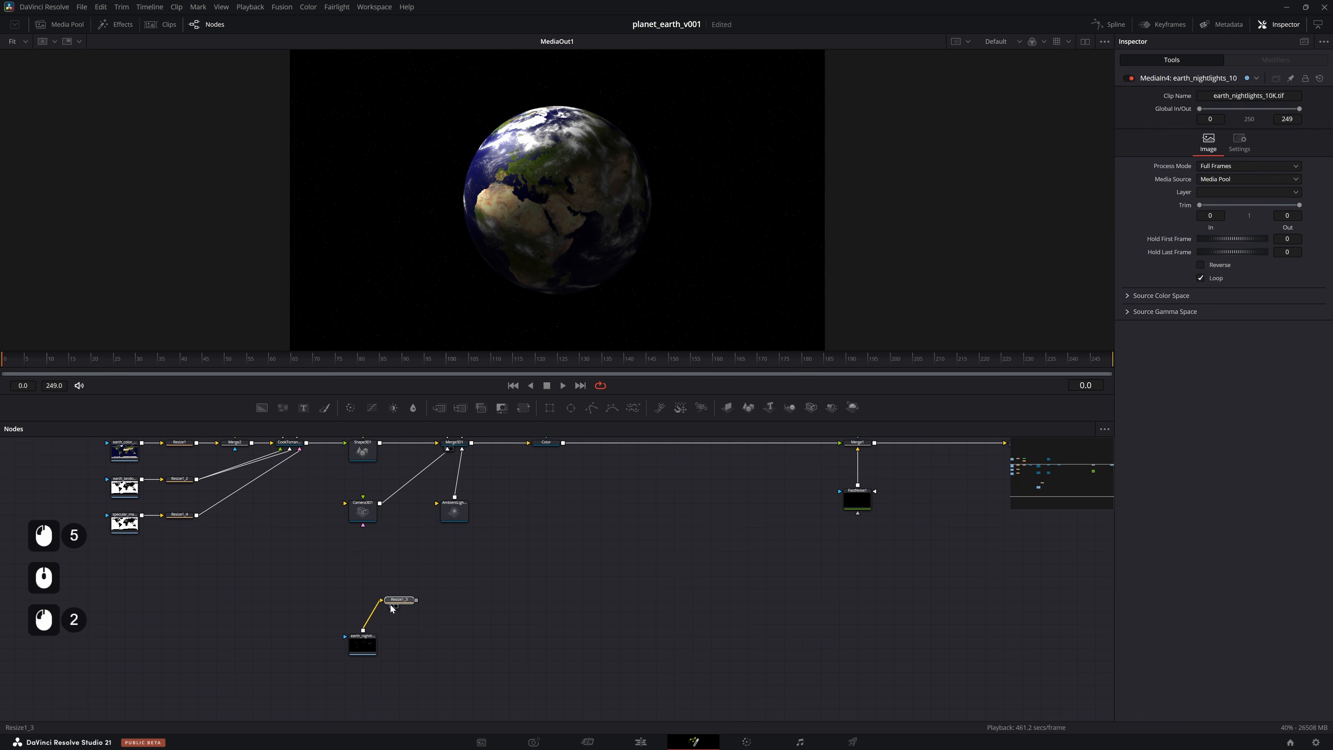
{"action": "left_click_drag", "start_coordinate": [391, 604], "coordinate": [372, 603]}
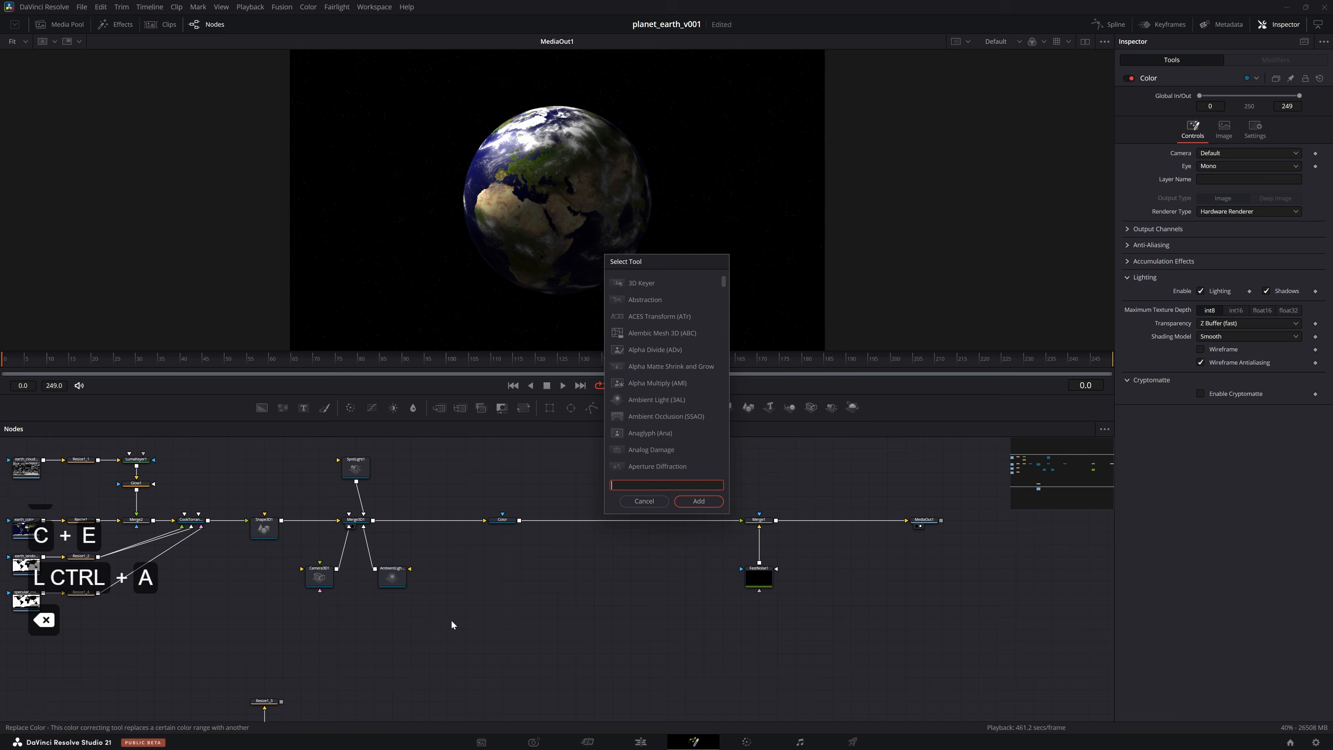
{"action": "key", "text": "Escape"}
{"action": "left_click_drag", "start_coordinate": [393, 530], "coordinate": [433, 503]}
{"action": "left_click", "coordinate": [332, 672]}
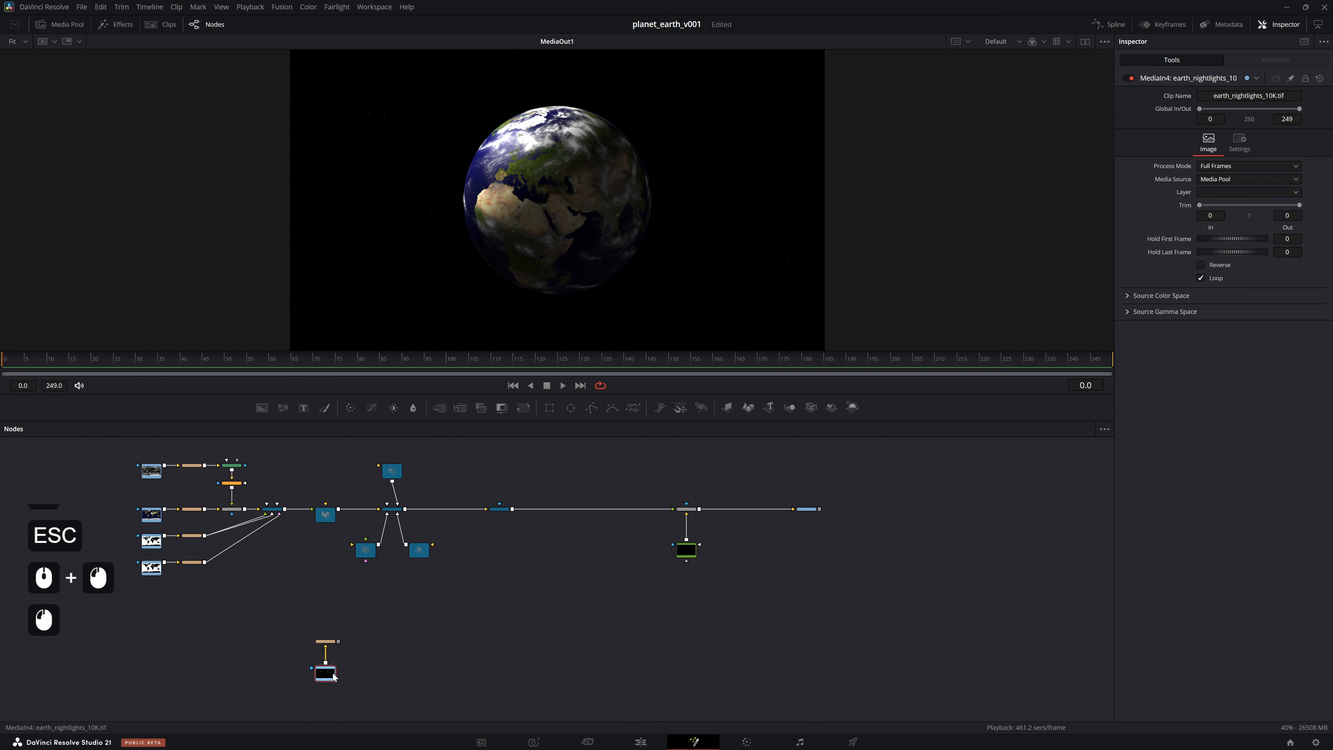
{"action": "left_click", "coordinate": [329, 468]}
{"action": "left_click_drag", "start_coordinate": [317, 439], "coordinate": [477, 568]}
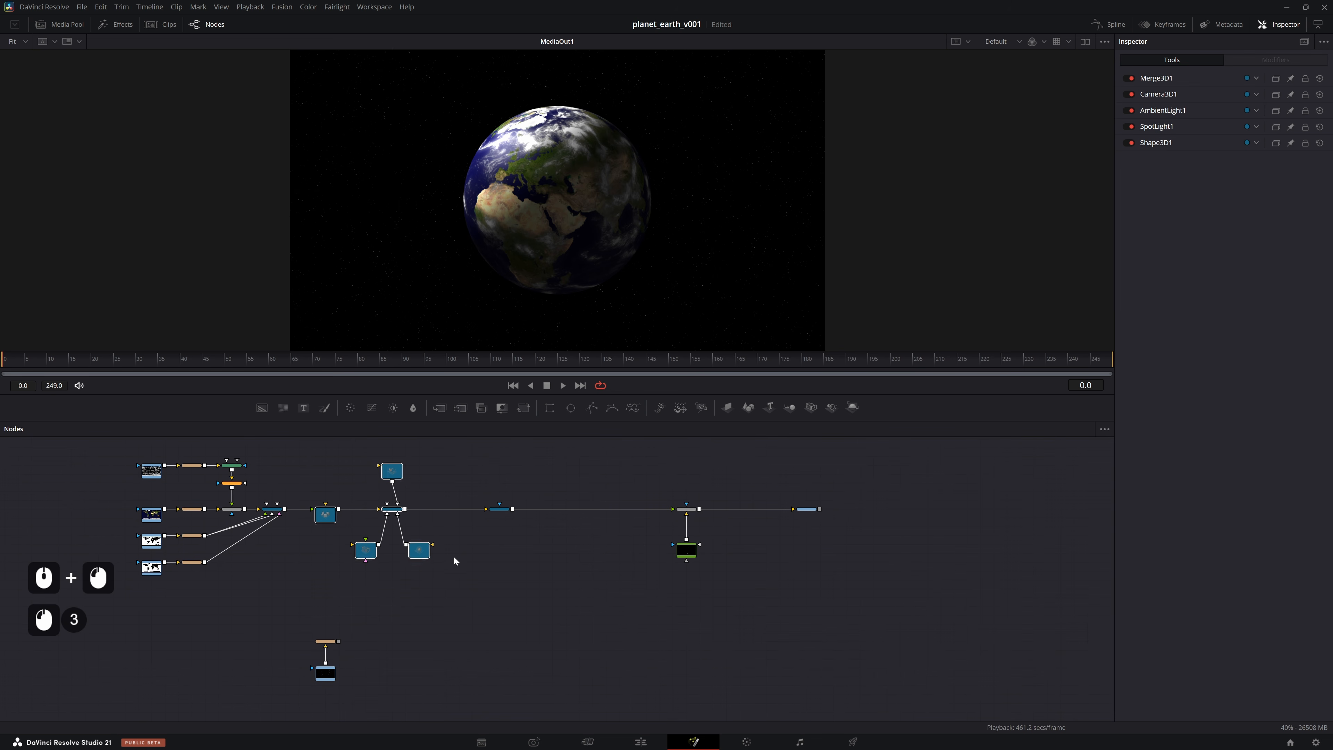
Add a Replace Material 3D node below the 3D scene, feed it from Merge3D1 and view it
{"action": "key", "text": "shift+space"}
{"action": "type", "text": "replac"}
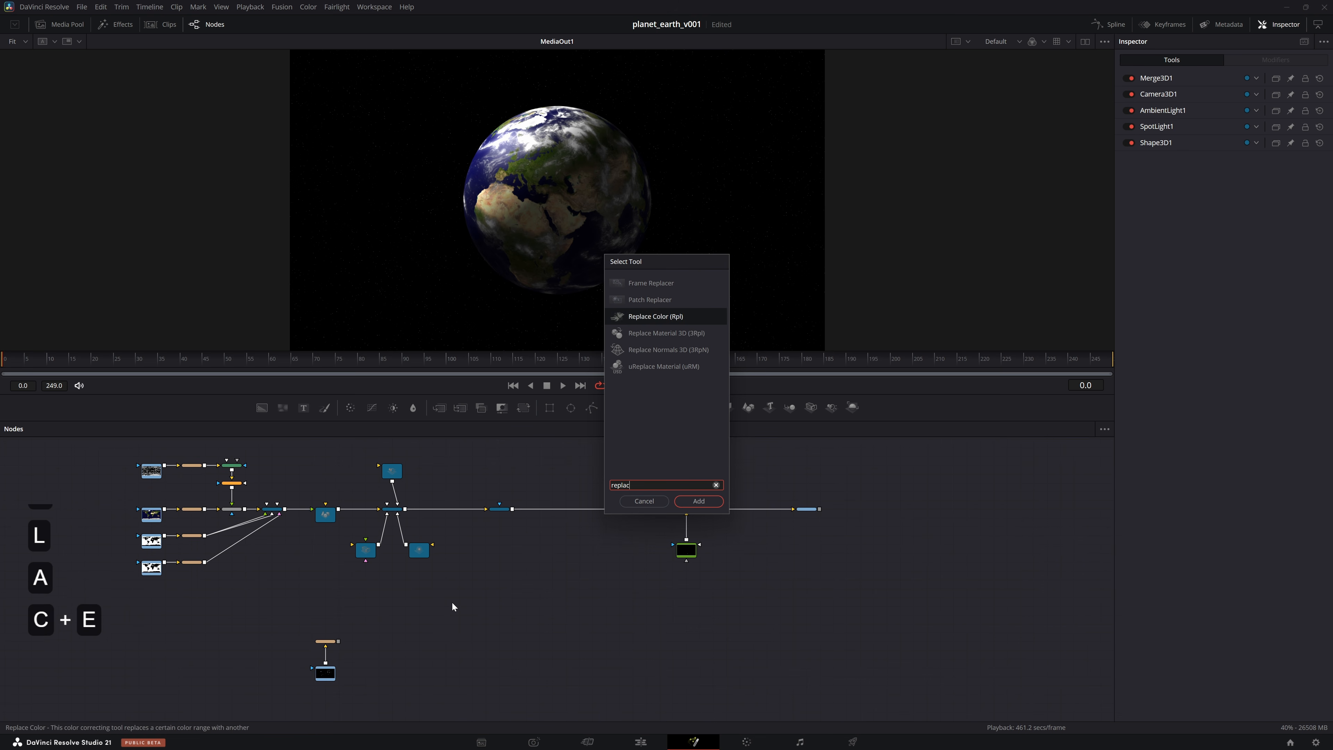
{"action": "key", "text": "Down"}
{"action": "key", "text": "Return"}
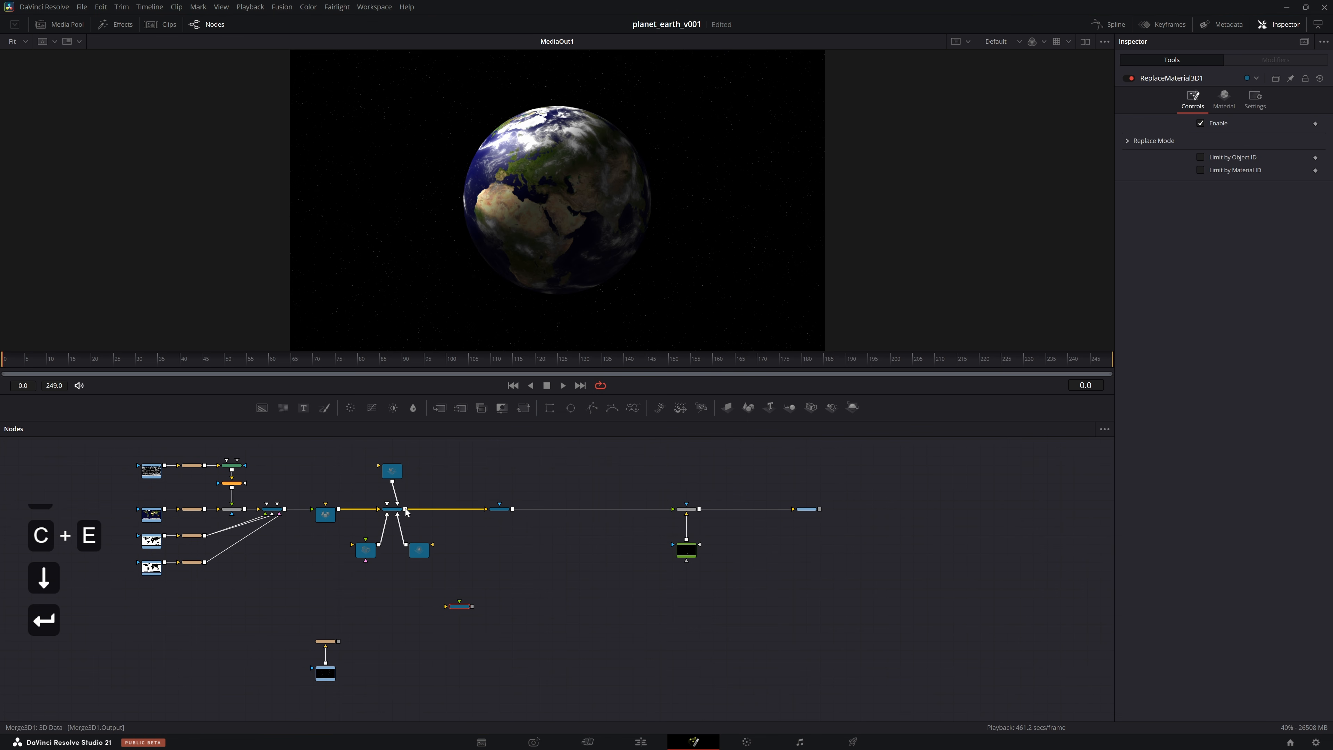
{"action": "left_click_drag", "start_coordinate": [406, 512], "coordinate": [460, 531]}
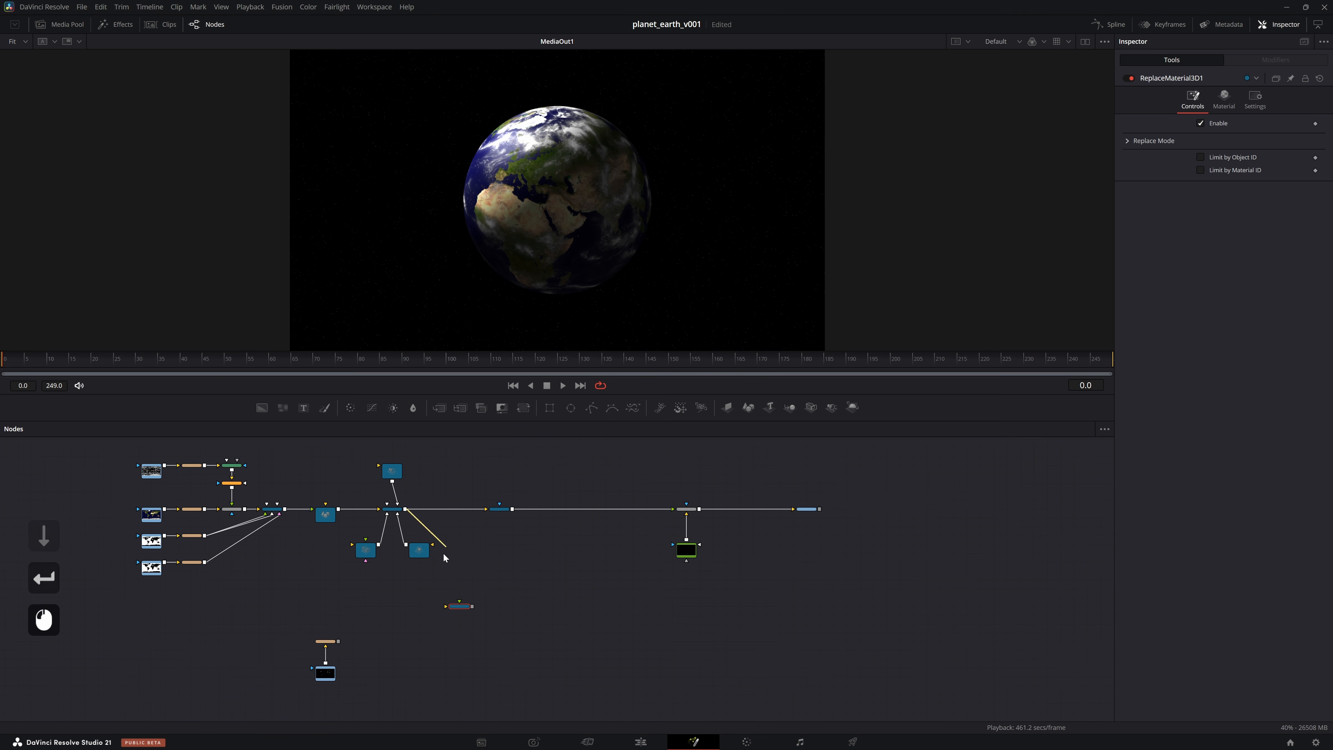
{"action": "left_click_drag", "start_coordinate": [465, 605], "coordinate": [479, 596]}
{"action": "key", "text": "2"}
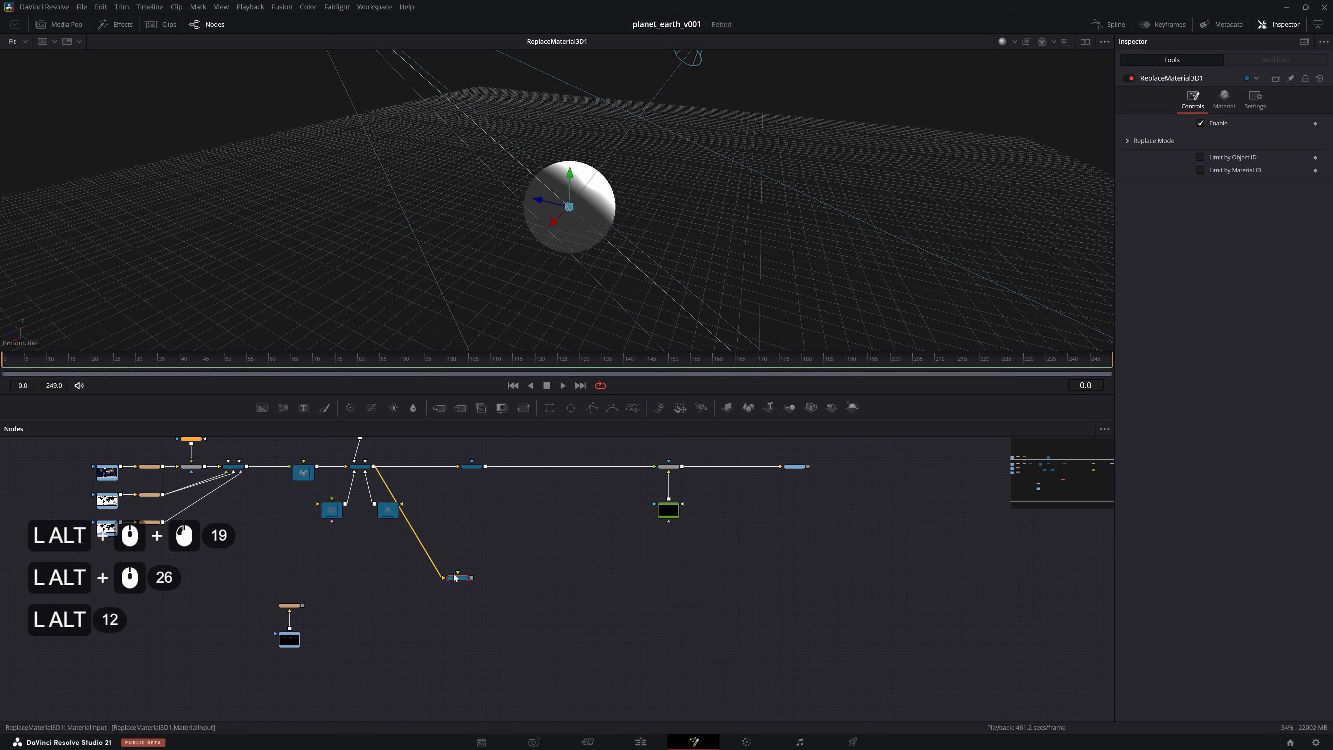
Connect the night lights map's Resize node to the Replace Material 3D's material input and inspect the globe in the 3D view
{"action": "left_click_drag", "start_coordinate": [303, 605], "coordinate": [459, 579]}
{"action": "key", "text": "2"}
{"action": "key", "text": "2"}
{"action": "left_click_drag", "start_coordinate": [534, 252], "coordinate": [818, 210]}
{"action": "left_click_drag", "start_coordinate": [471, 256], "coordinate": [613, 225]}
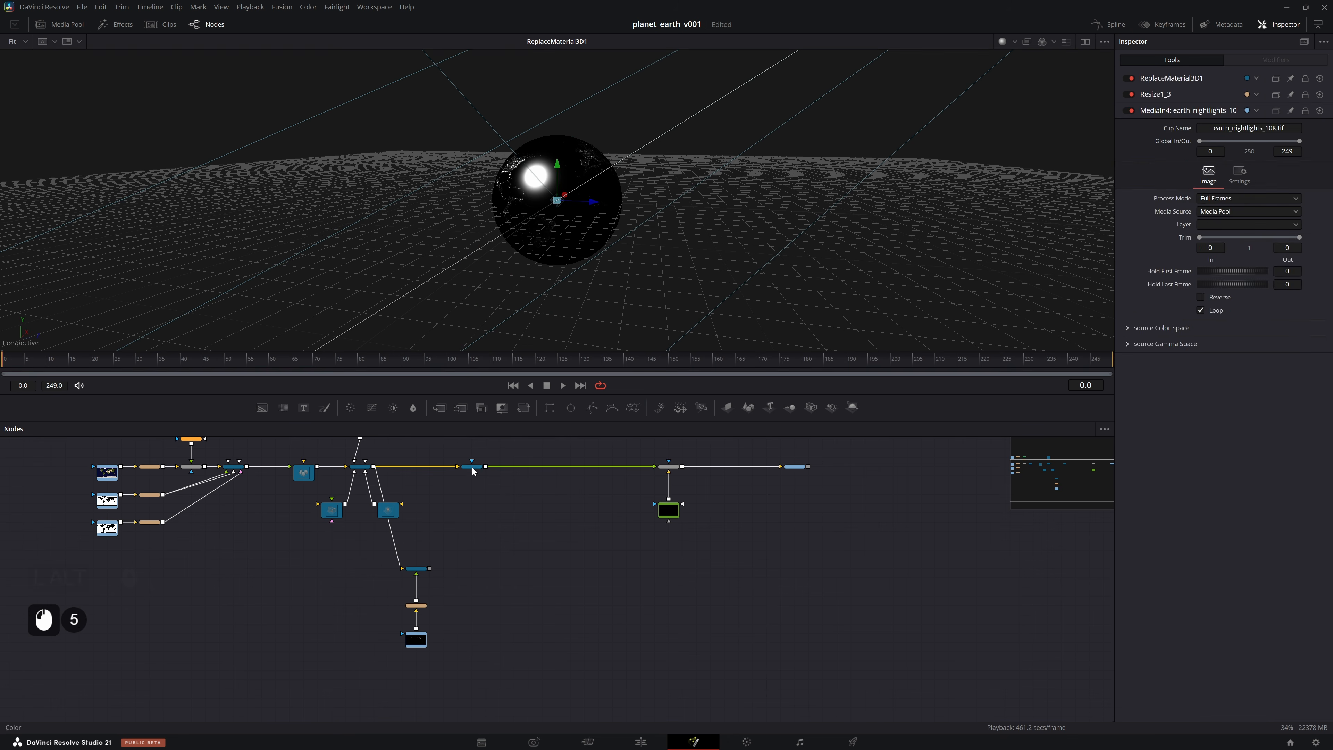
Duplicate the Color renderer and place the copy after the Replace Material 3D node as its output render
{"action": "left_click", "coordinate": [471, 466]}
{"action": "key", "text": "ctrl+c"}
{"action": "left_click", "coordinate": [440, 572]}
{"action": "key", "text": "ctrl+v"}
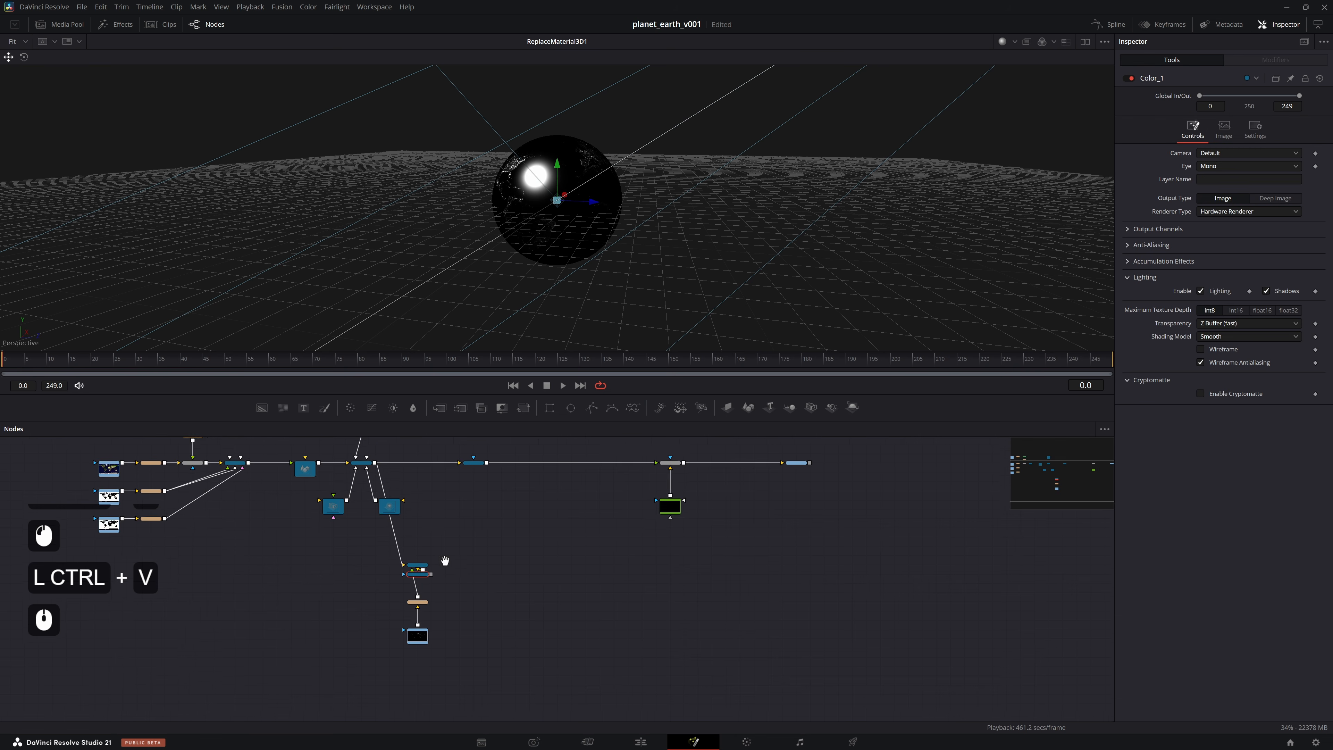
{"action": "scroll", "coordinate": [445, 561], "scroll_direction": "up", "scroll_amount": 3}
{"action": "left_click_drag", "start_coordinate": [411, 556], "coordinate": [520, 544]}
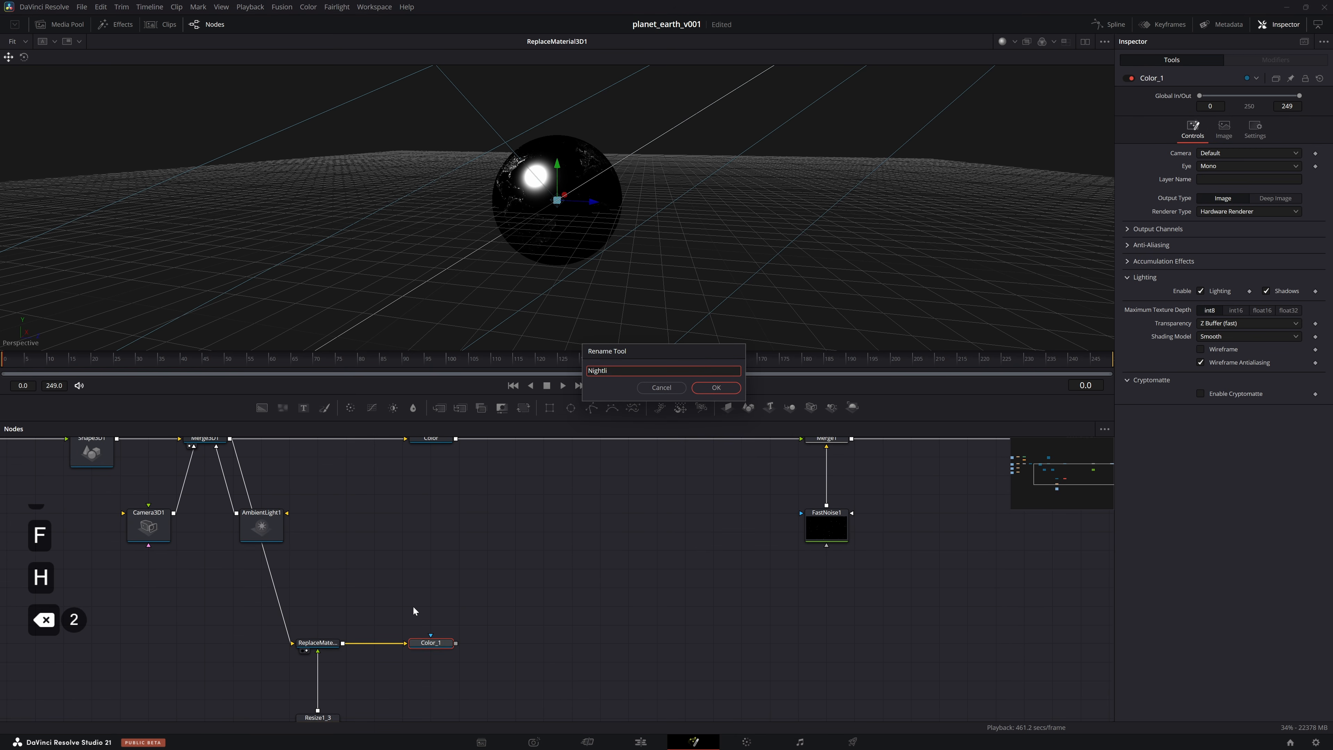
Rename the copied renderer Nightlights, show it in the viewer and save the project
{"action": "type", "text": "ghts"}
{"action": "key", "text": "Return"}
{"action": "scroll", "coordinate": [417, 667], "scroll_direction": "up", "scroll_amount": 4}
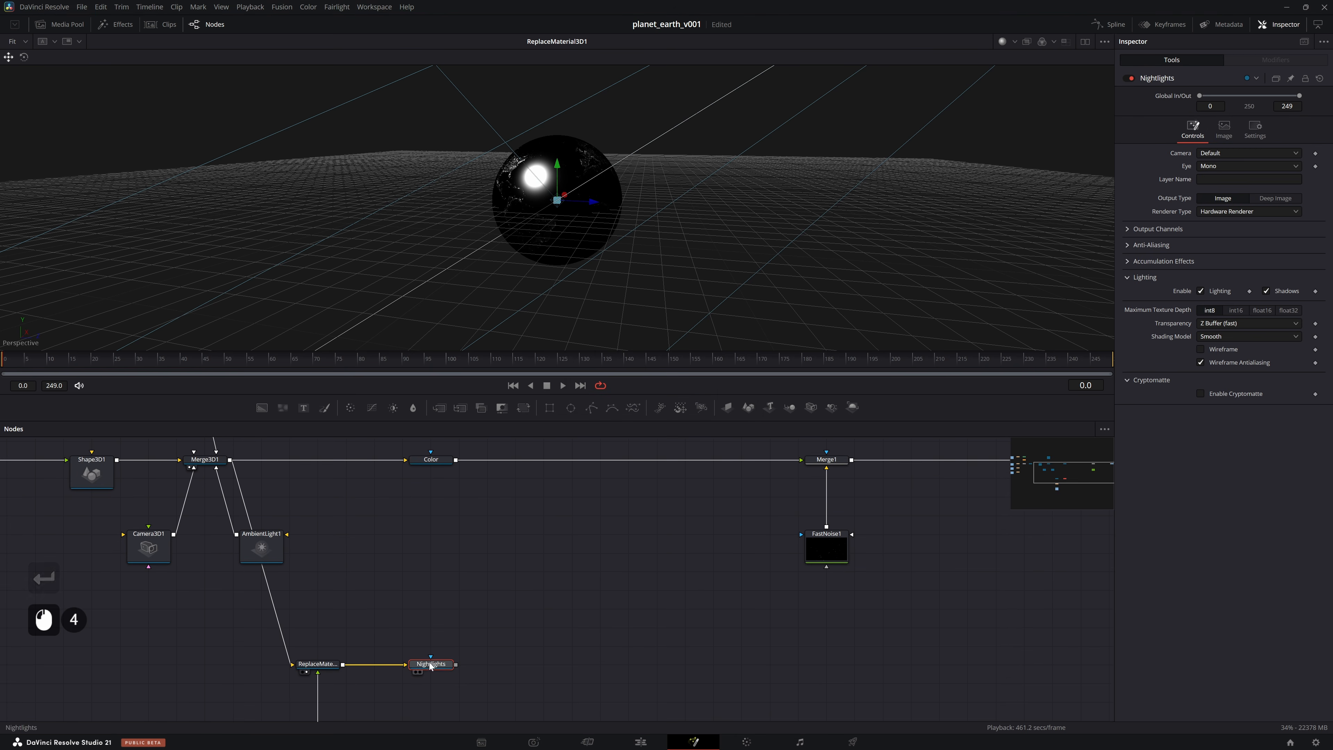
{"action": "key", "text": "2"}
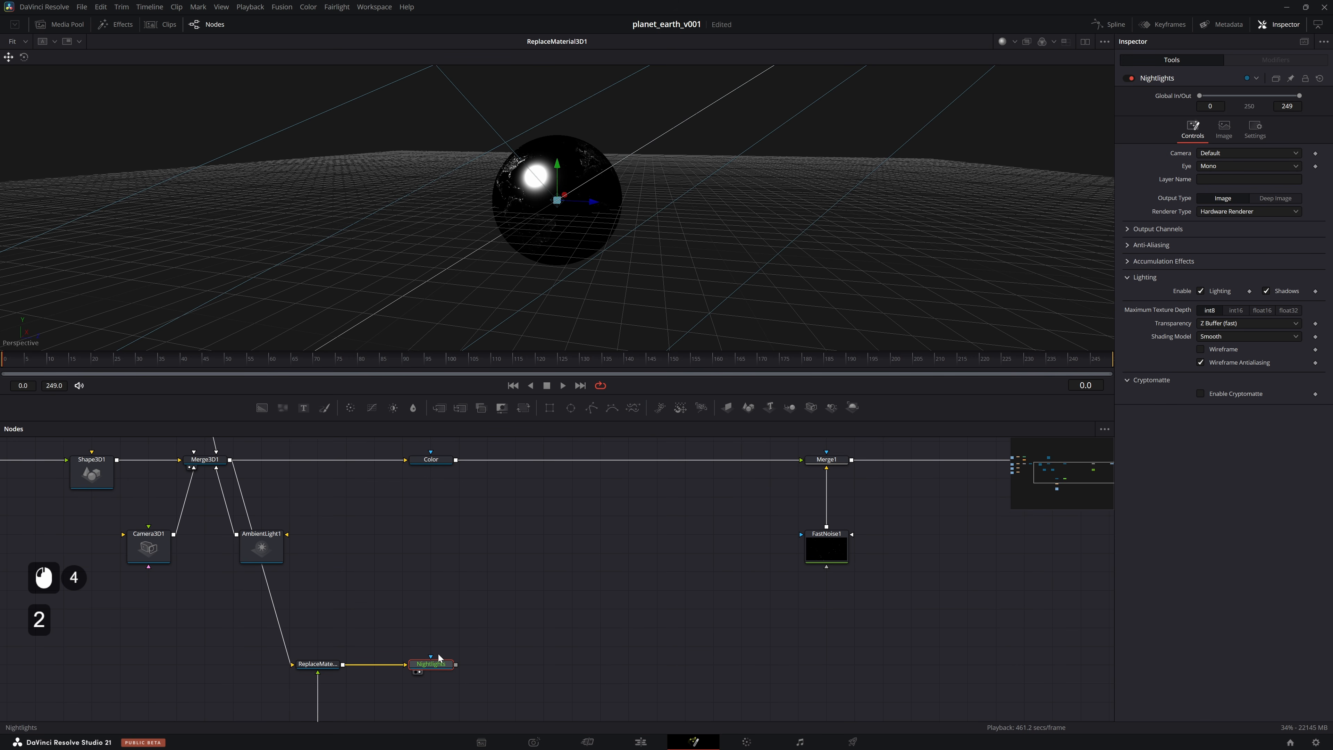
{"action": "scroll", "coordinate": [439, 657], "scroll_direction": "down", "scroll_amount": 3}
{"action": "key", "text": "ctrl+s"}
{"action": "scroll", "coordinate": [439, 657], "scroll_direction": "down", "scroll_amount": 3}
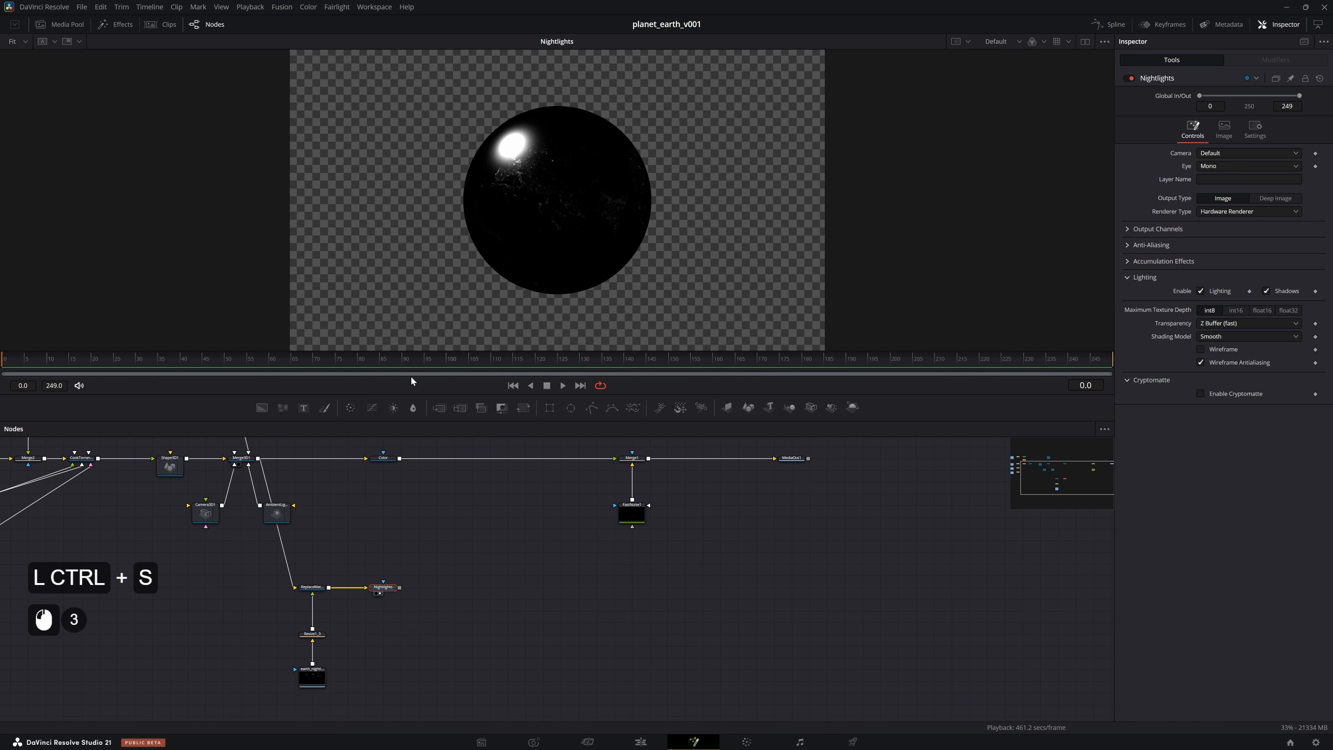
Inspect the lit highlight on the night lights globe and turn off lighting and shadows in the Nightlights renderer
{"action": "left_click_drag", "start_coordinate": [540, 121], "coordinate": [518, 146]}
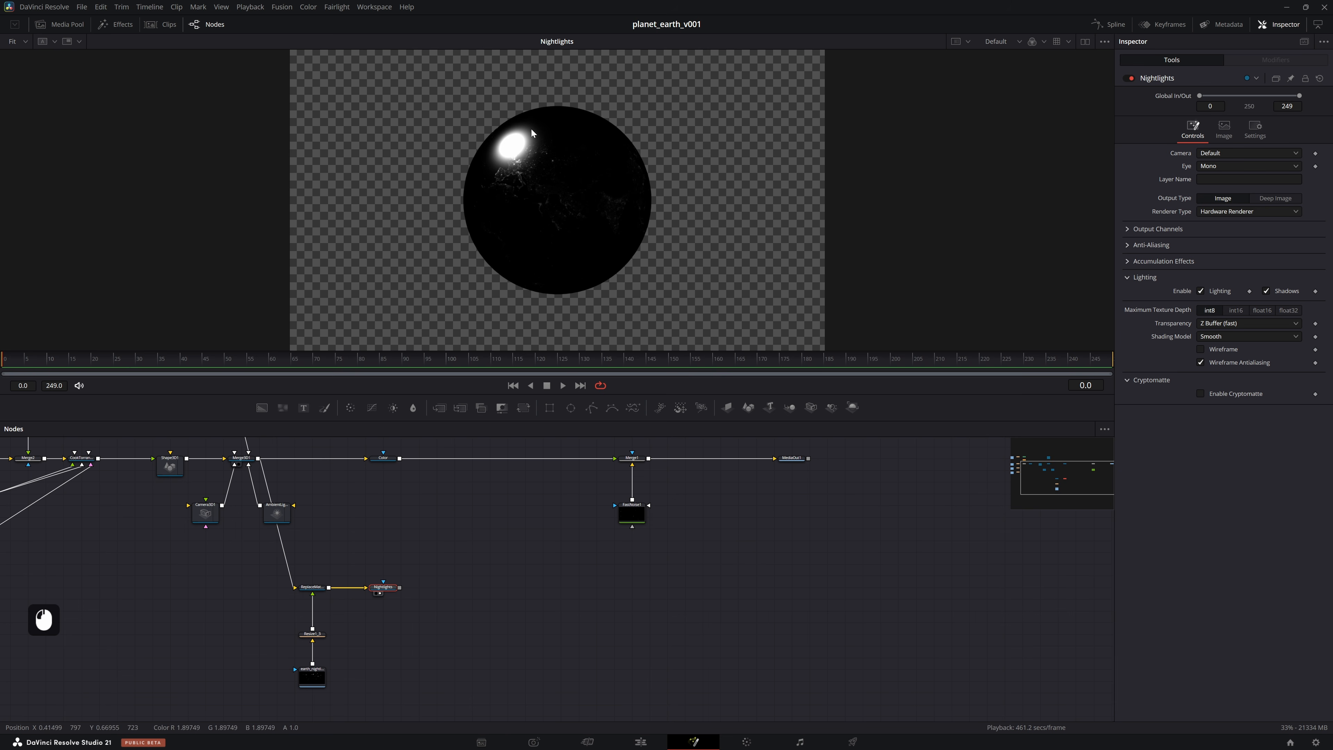
{"action": "left_click_drag", "start_coordinate": [602, 223], "coordinate": [457, 247]}
{"action": "key", "text": "ctrl+f"}
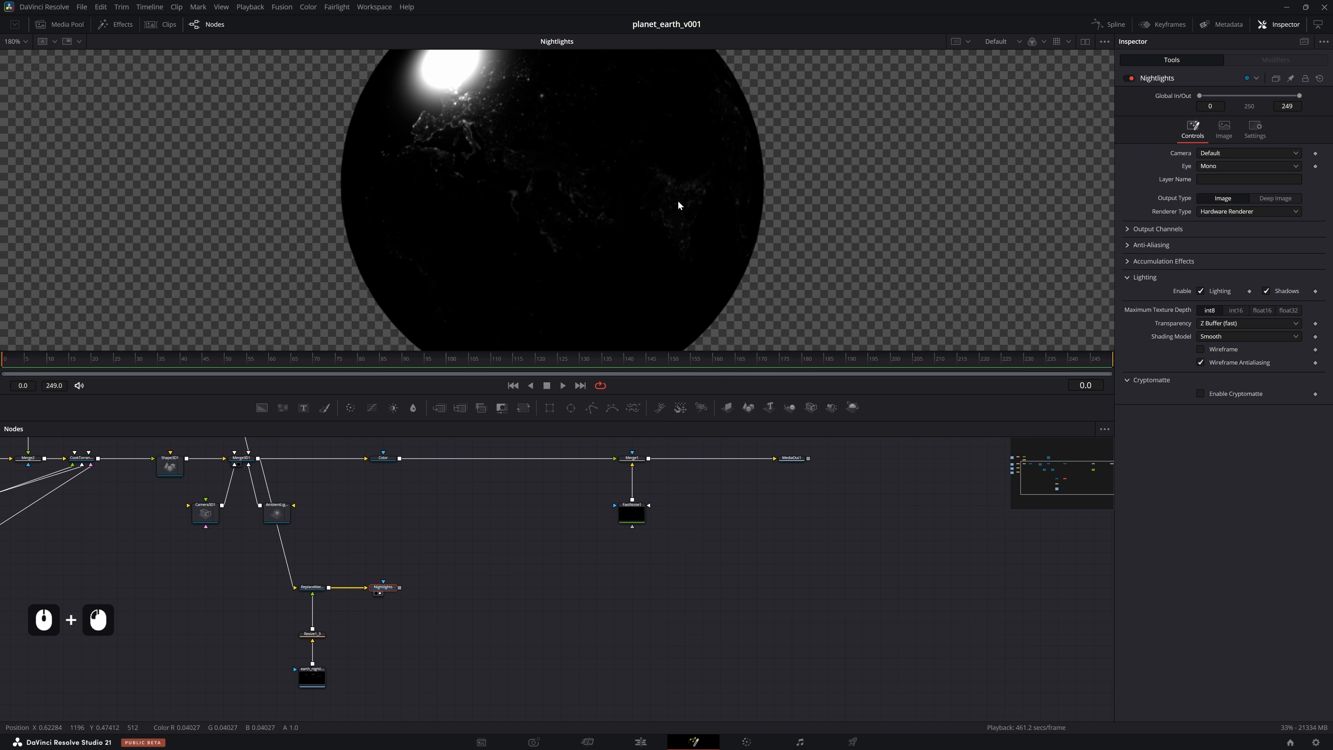
{"action": "key", "text": "ctrl+f"}
{"action": "left_click", "coordinate": [1200, 290]}
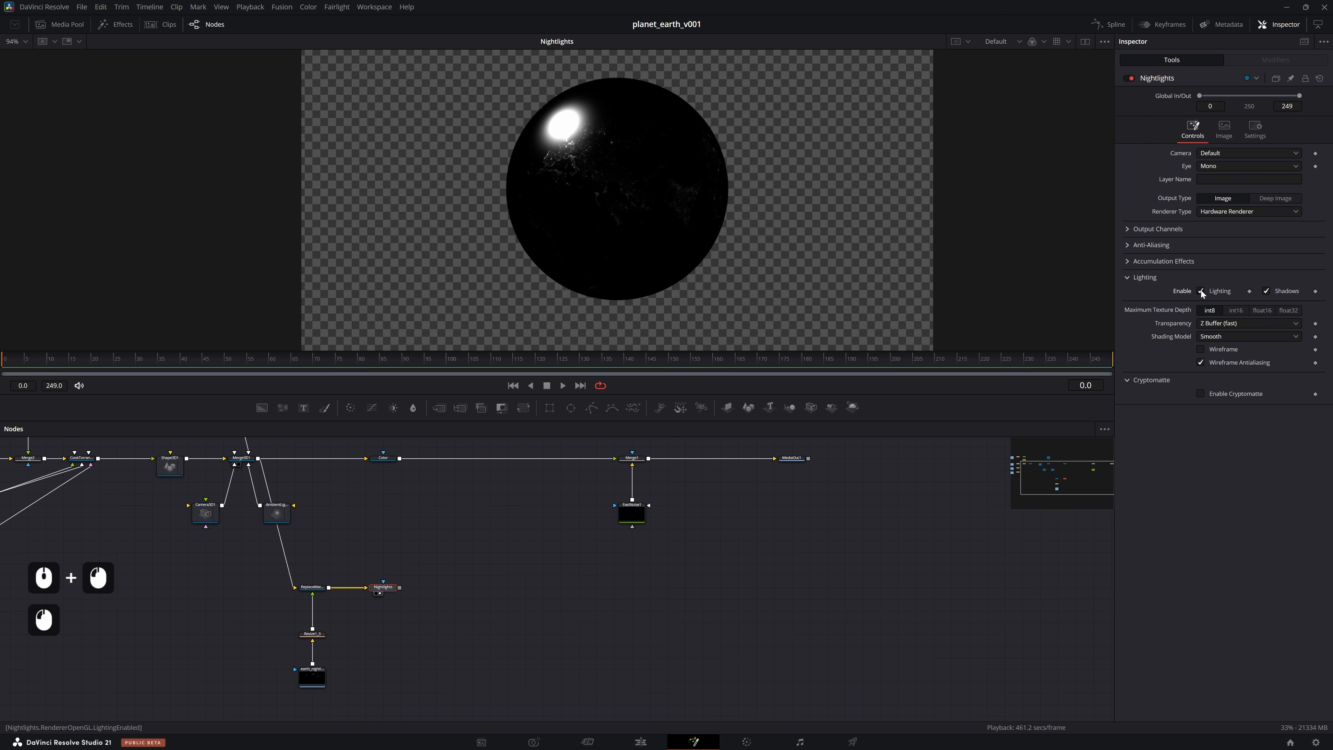
{"action": "left_click", "coordinate": [1266, 291]}
Merge the Nightlights render over the Color render and set the merge's Alpha Gain to 0
{"action": "left_click_drag", "start_coordinate": [399, 587], "coordinate": [400, 459]}
{"action": "left_click_drag", "start_coordinate": [424, 590], "coordinate": [460, 461]}
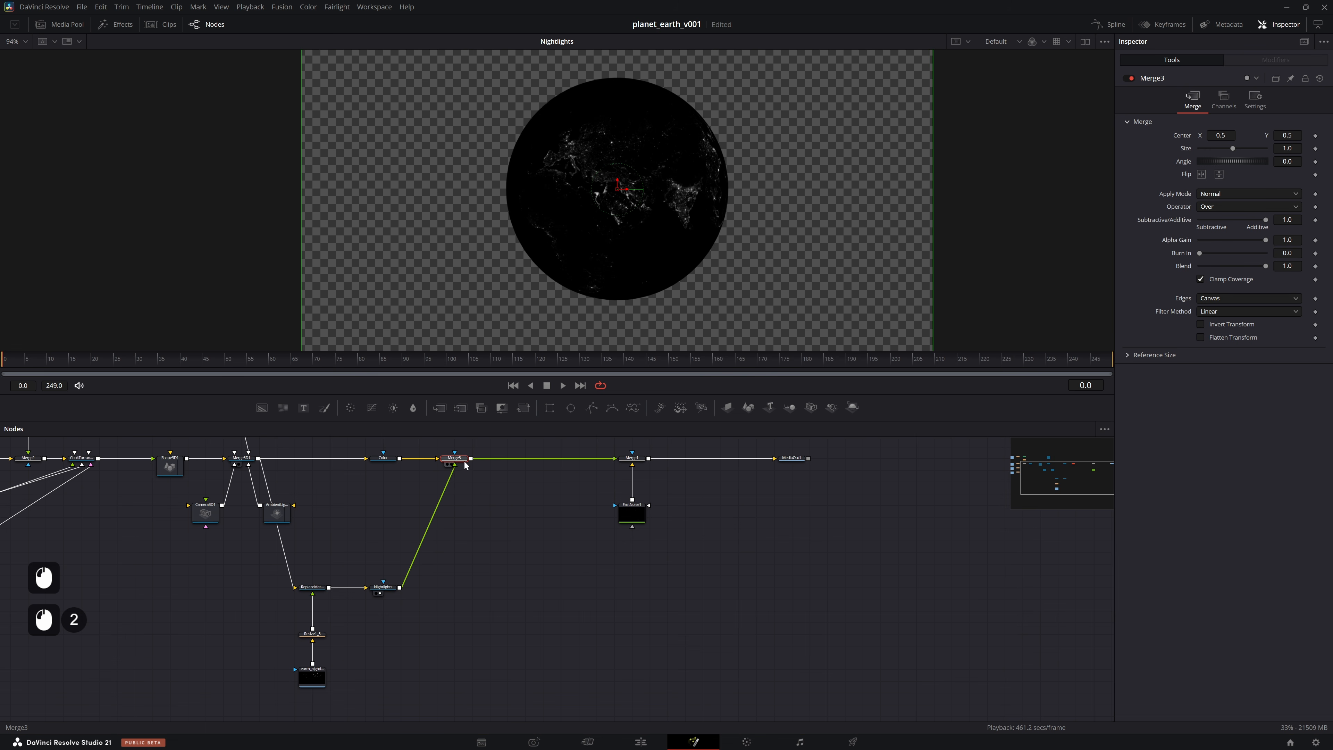
{"action": "key", "text": "2"}
{"action": "mouse_move", "coordinate": [1200, 252]}
{"action": "left_mouse_down"}
{"action": "mouse_move", "coordinate": [1265, 253]}
{"action": "mouse_move", "coordinate": [1156, 248]}
{"action": "left_mouse_up"}
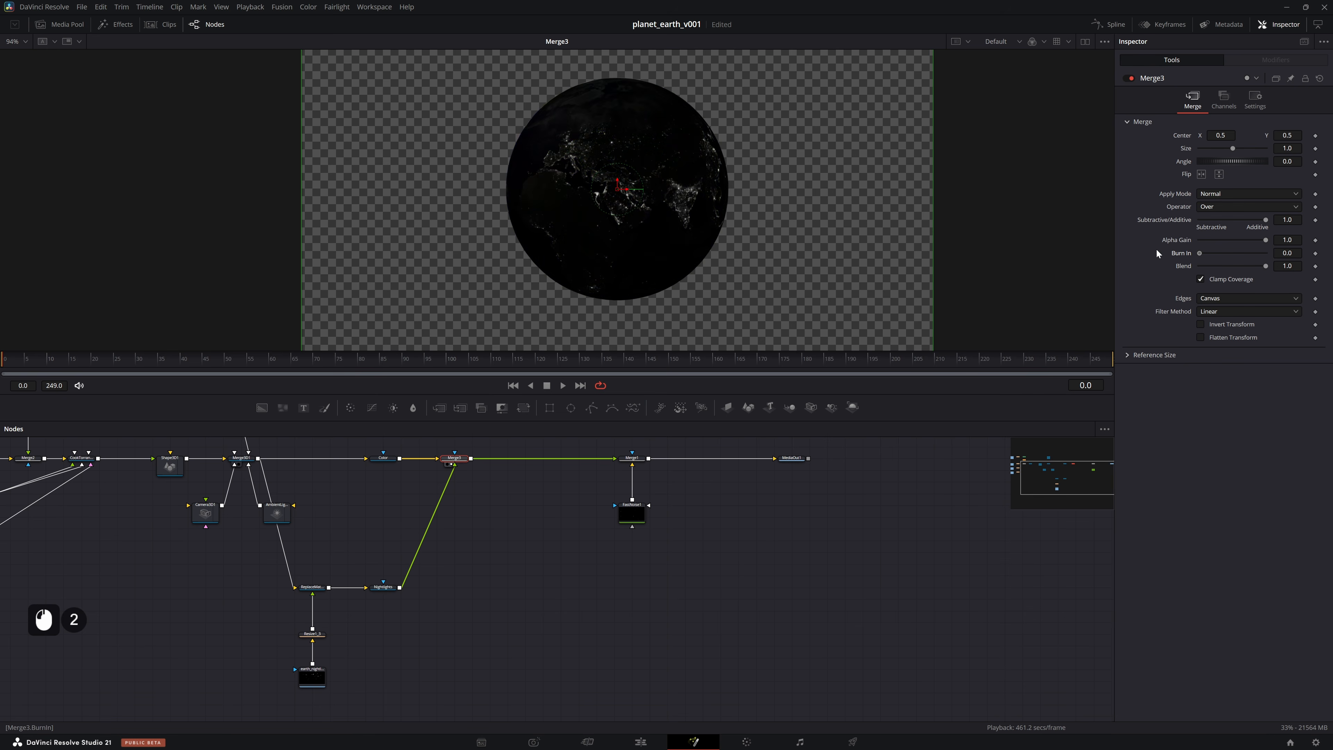
{"action": "left_click_drag", "start_coordinate": [1265, 239], "coordinate": [1147, 236]}
Route the Nightlights connection at a right angle through a pipe router below the merge and save the project
{"action": "left_click_drag", "start_coordinate": [430, 525], "coordinate": [456, 587]}
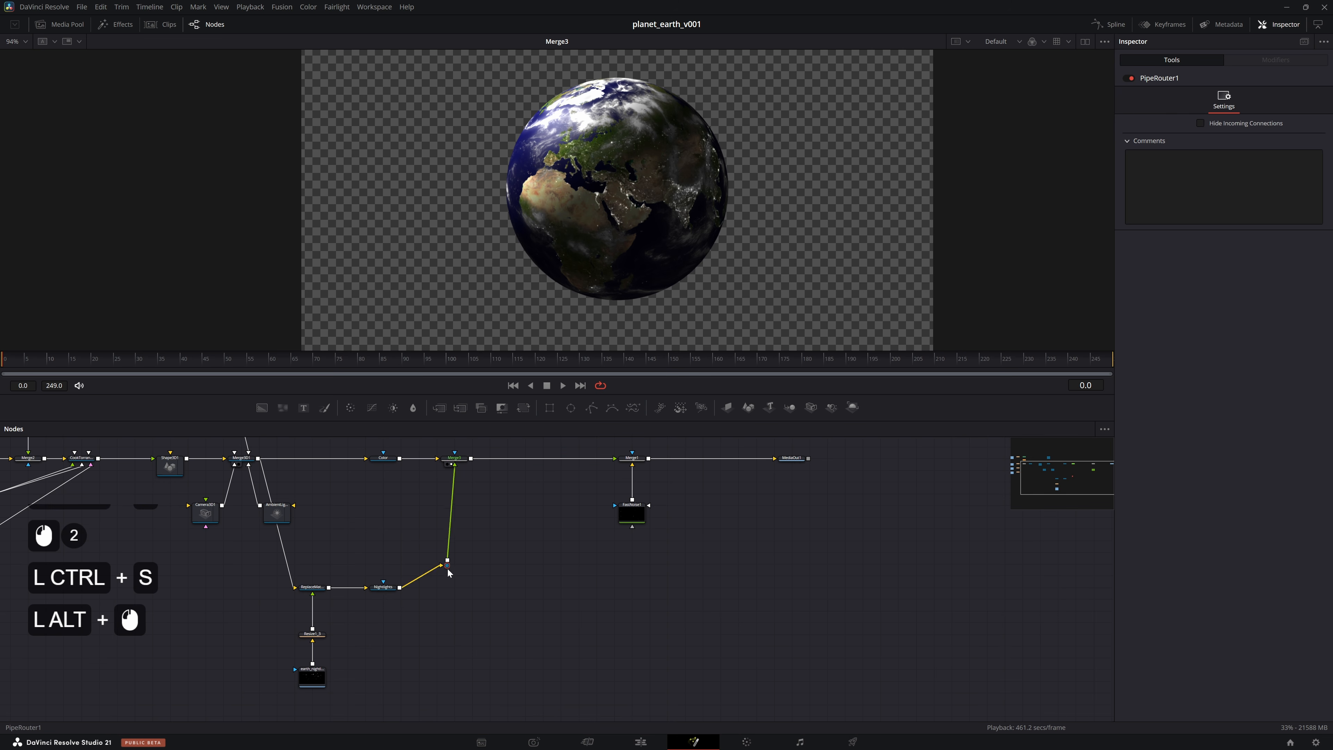
{"action": "left_click", "coordinate": [507, 533]}
{"action": "key", "text": "ctrl+s"}
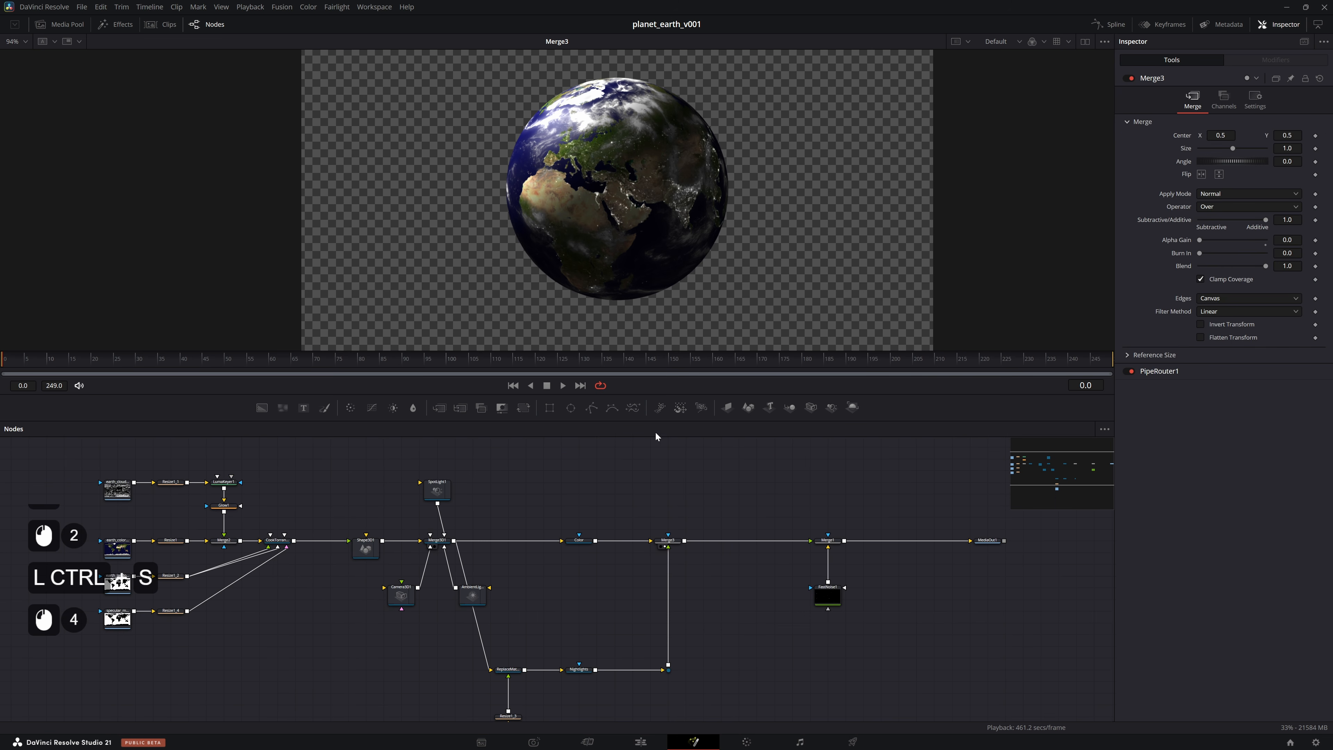
Examine the night lights over the sunlit part of Europe up close and fit the whole globe in view again
{"action": "scroll", "coordinate": [561, 176], "scroll_direction": "up", "scroll_amount": 5}
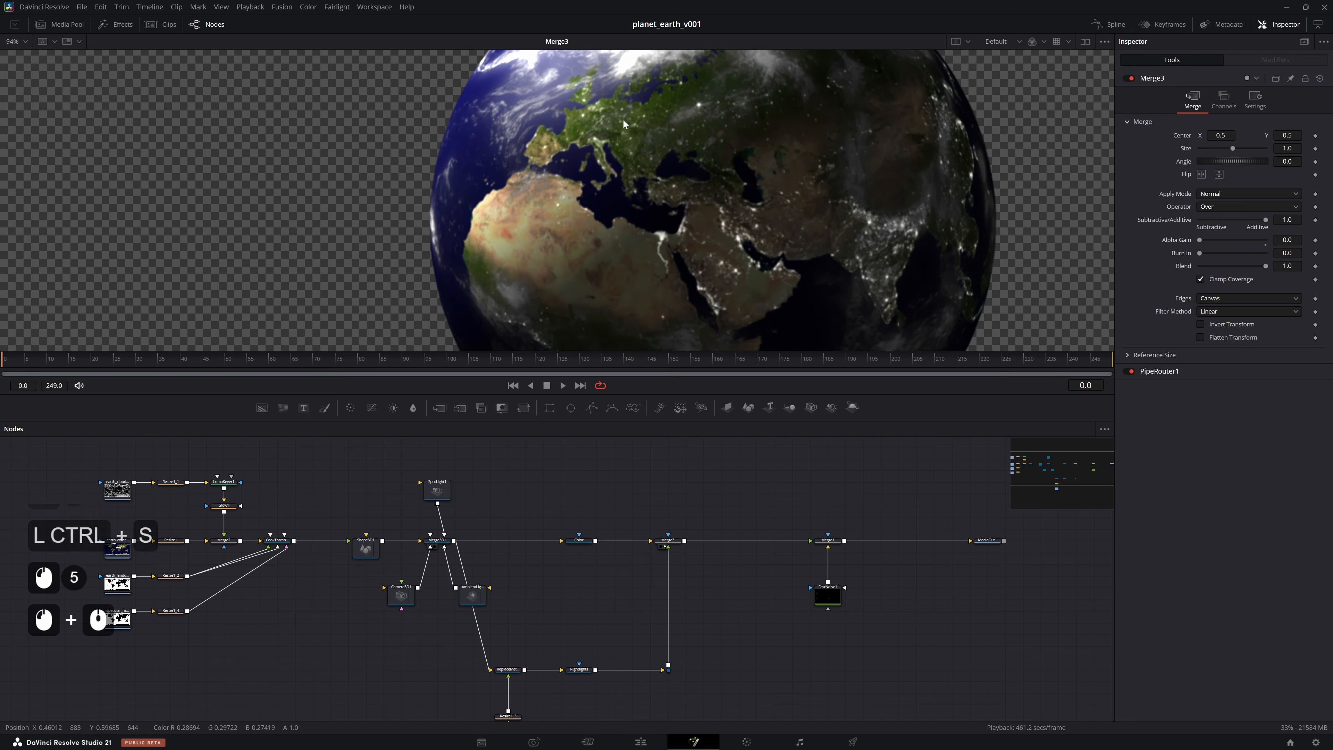
{"action": "left_click_drag", "start_coordinate": [609, 157], "coordinate": [611, 235]}
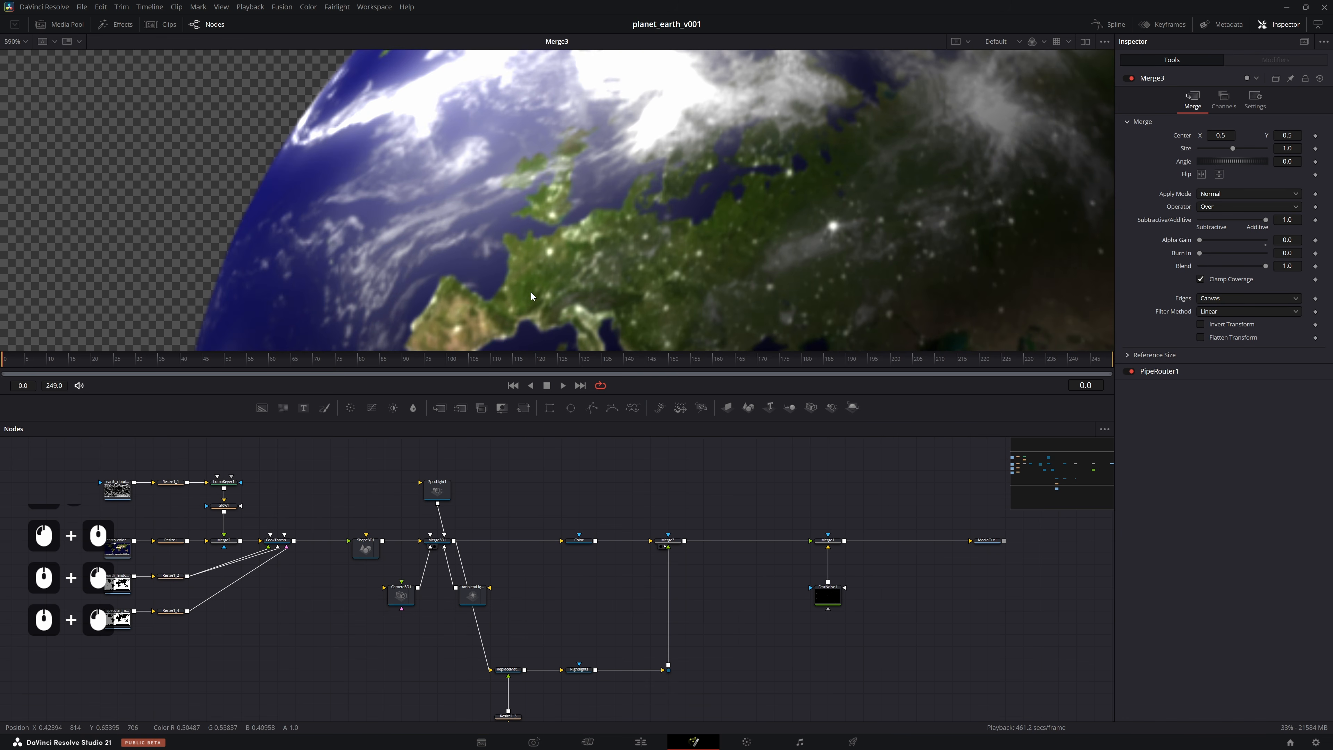
{"action": "key", "text": "ctrl+f"}
{"action": "scroll", "coordinate": [581, 126], "scroll_direction": "up", "scroll_amount": 3}
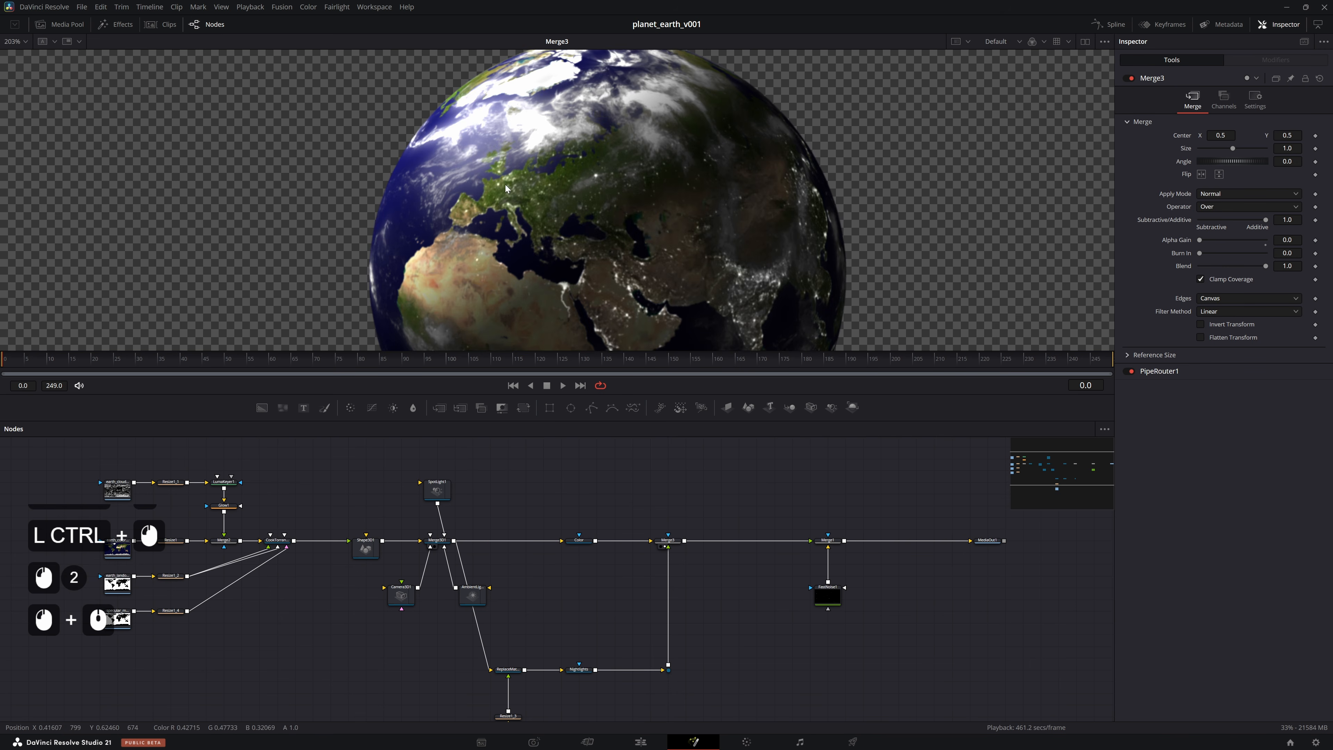
{"action": "key", "text": "ctrl+f"}
{"action": "key", "text": "ctrl+f"}
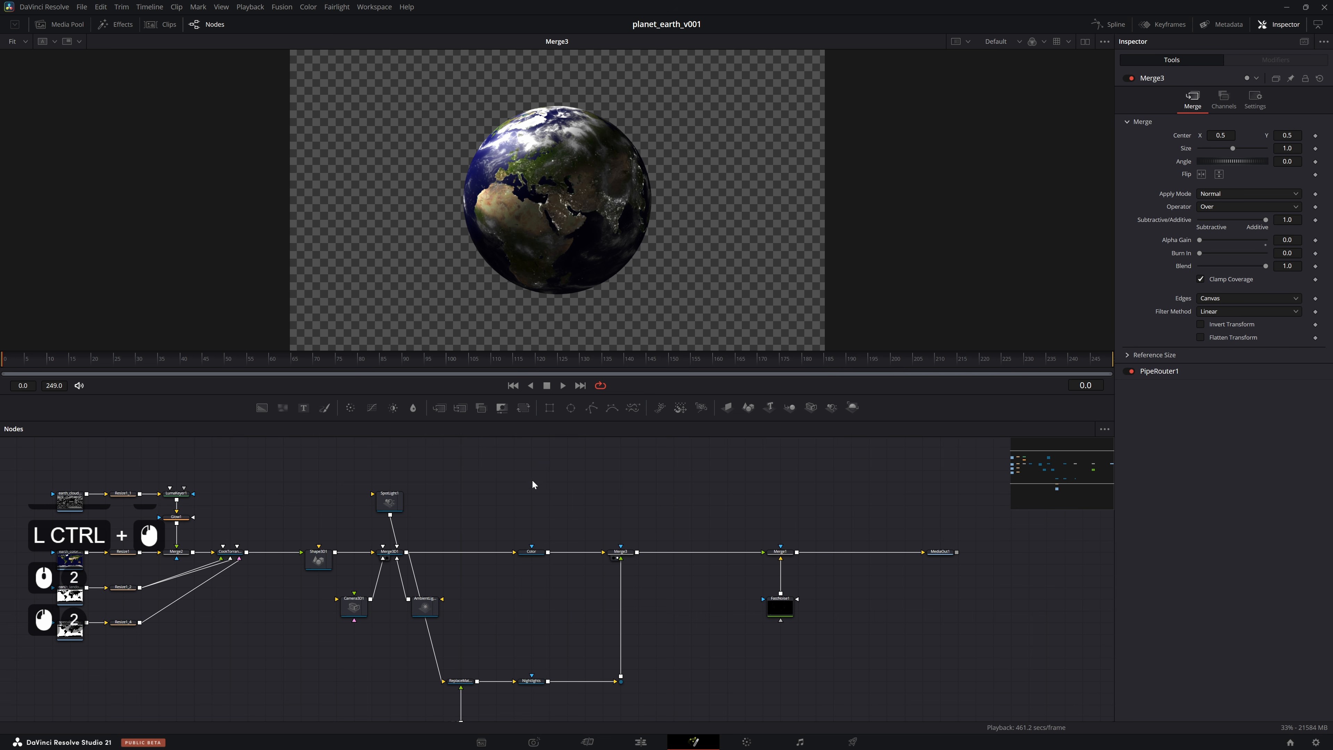
Add a second Replace Material 3D node above the main node line, without a texture, fed from Merge3D1
{"action": "left_click_drag", "start_coordinate": [517, 452], "coordinate": [532, 499]}
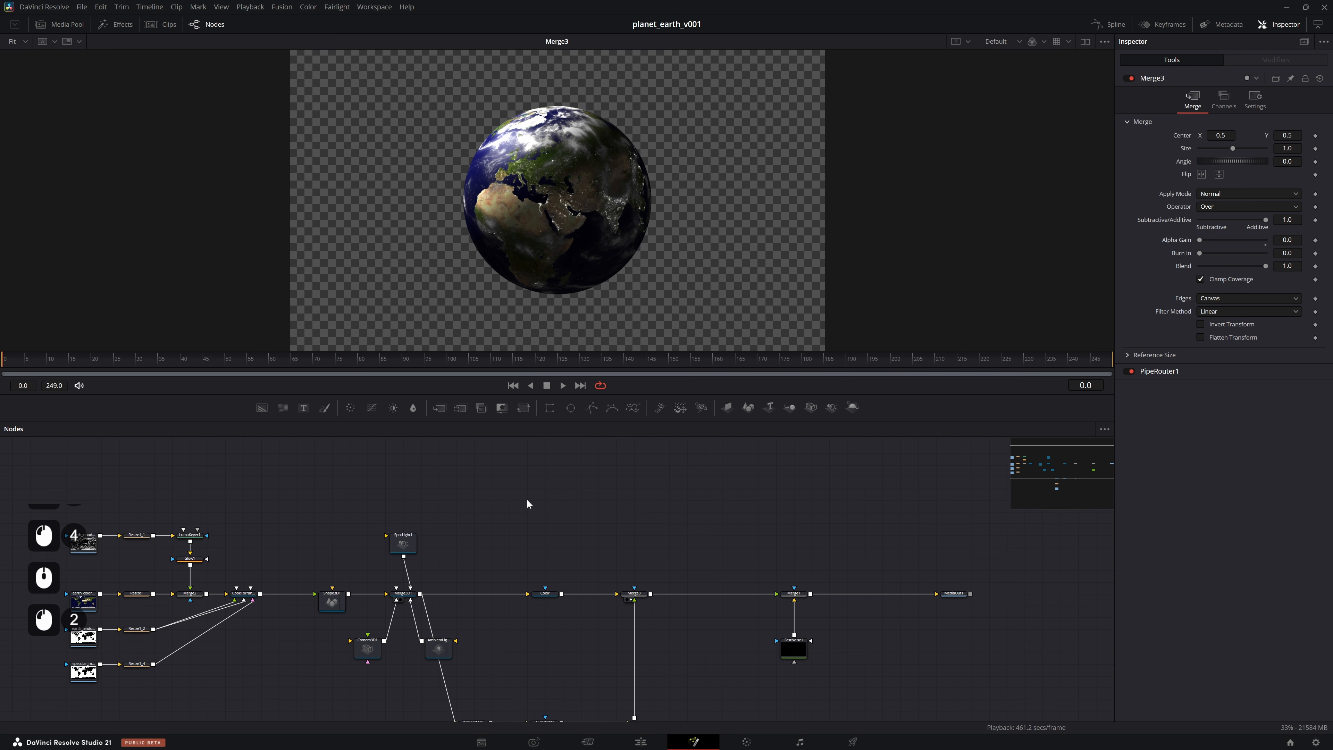
{"action": "key", "text": "shift+space"}
{"action": "type", "text": "replace"}
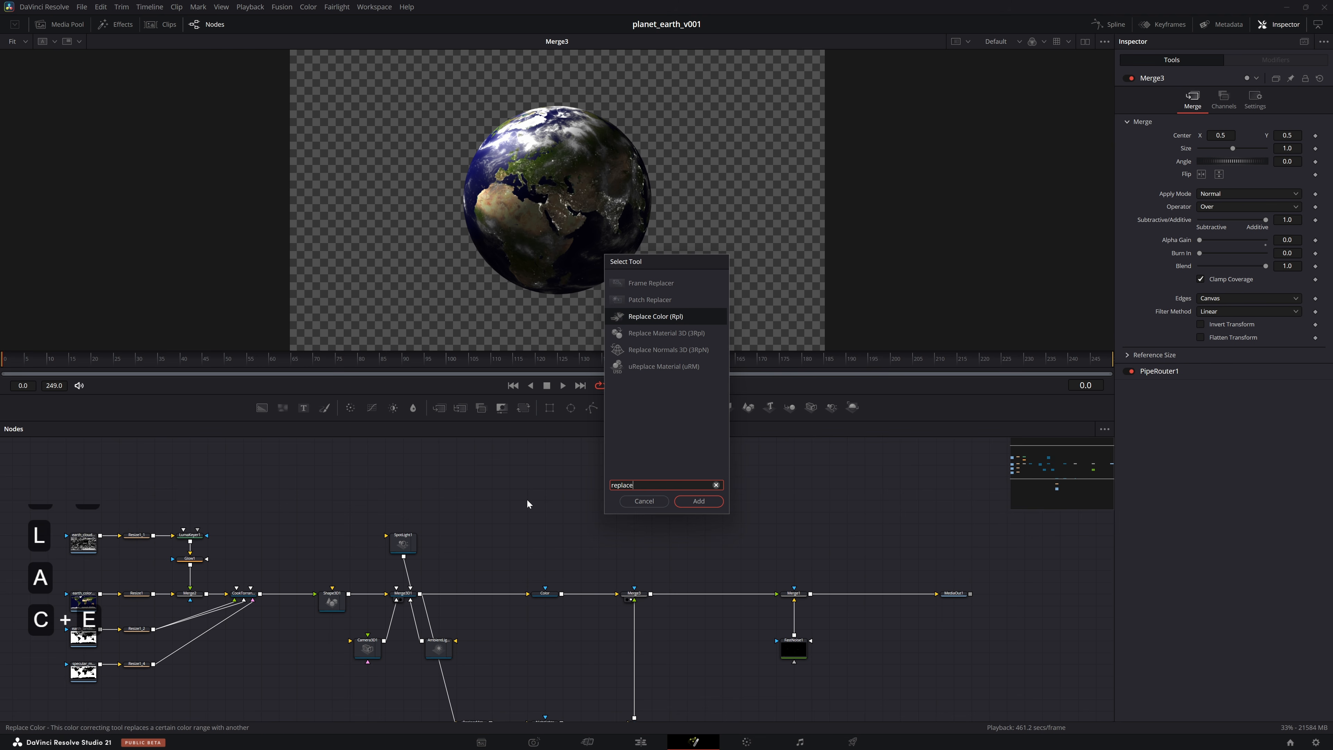
{"action": "key", "text": "Down"}
{"action": "key", "text": "Return"}
{"action": "left_click", "coordinate": [526, 500]}
{"action": "left_click", "coordinate": [526, 501]}
Duplicate the Color renderer after the second Replace Material 3D node, align both nodes and view the plain shaded sphere
{"action": "left_click", "coordinate": [545, 594]}
{"action": "key", "text": "ctrl+c"}
{"action": "left_click", "coordinate": [538, 503]}
{"action": "key", "text": "ctrl+v"}
{"action": "key", "text": "2"}
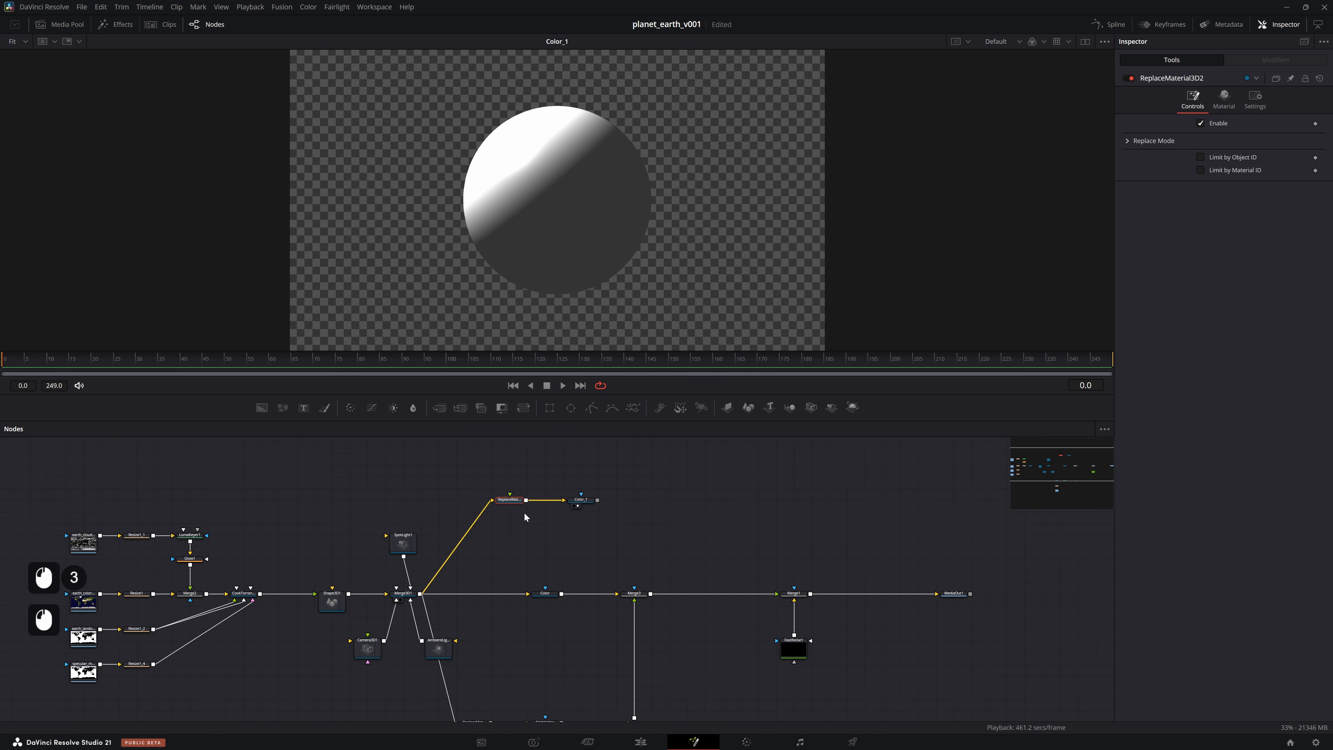
{"action": "left_click", "coordinate": [602, 520]}
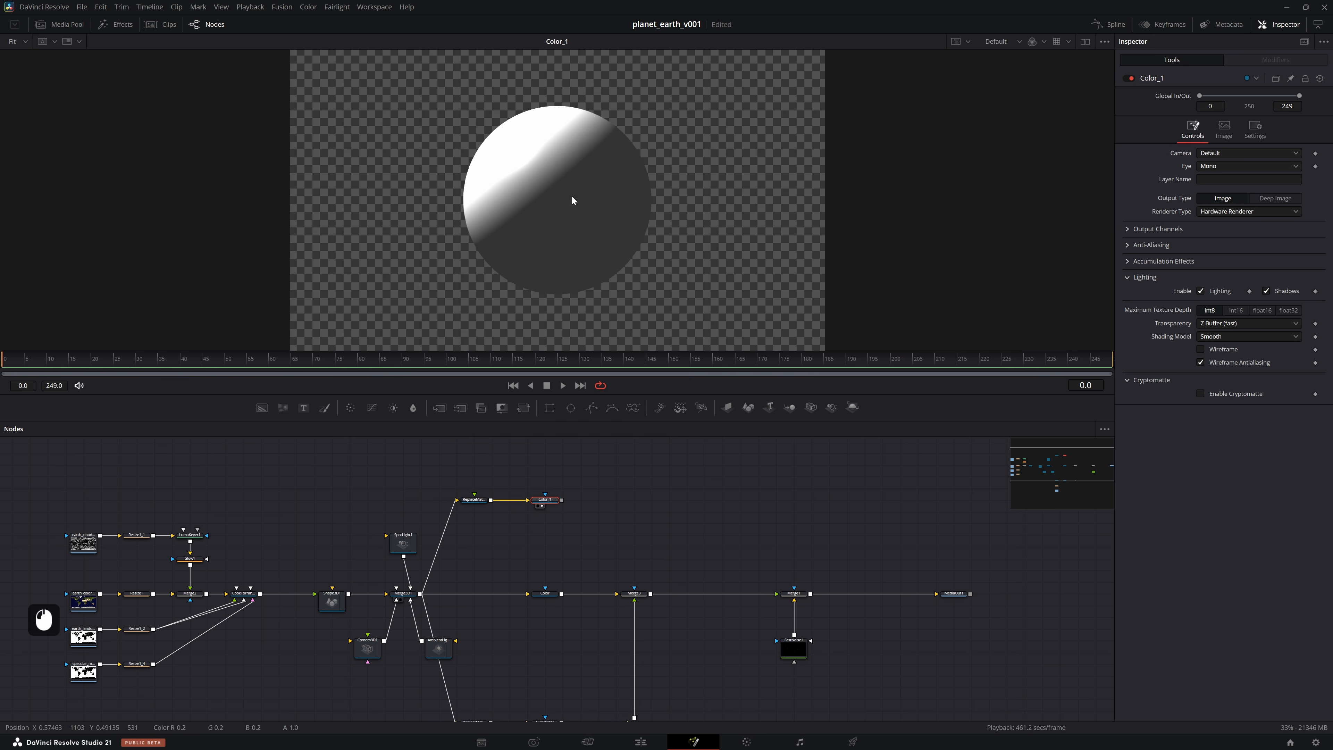
{"action": "key", "text": "2"}
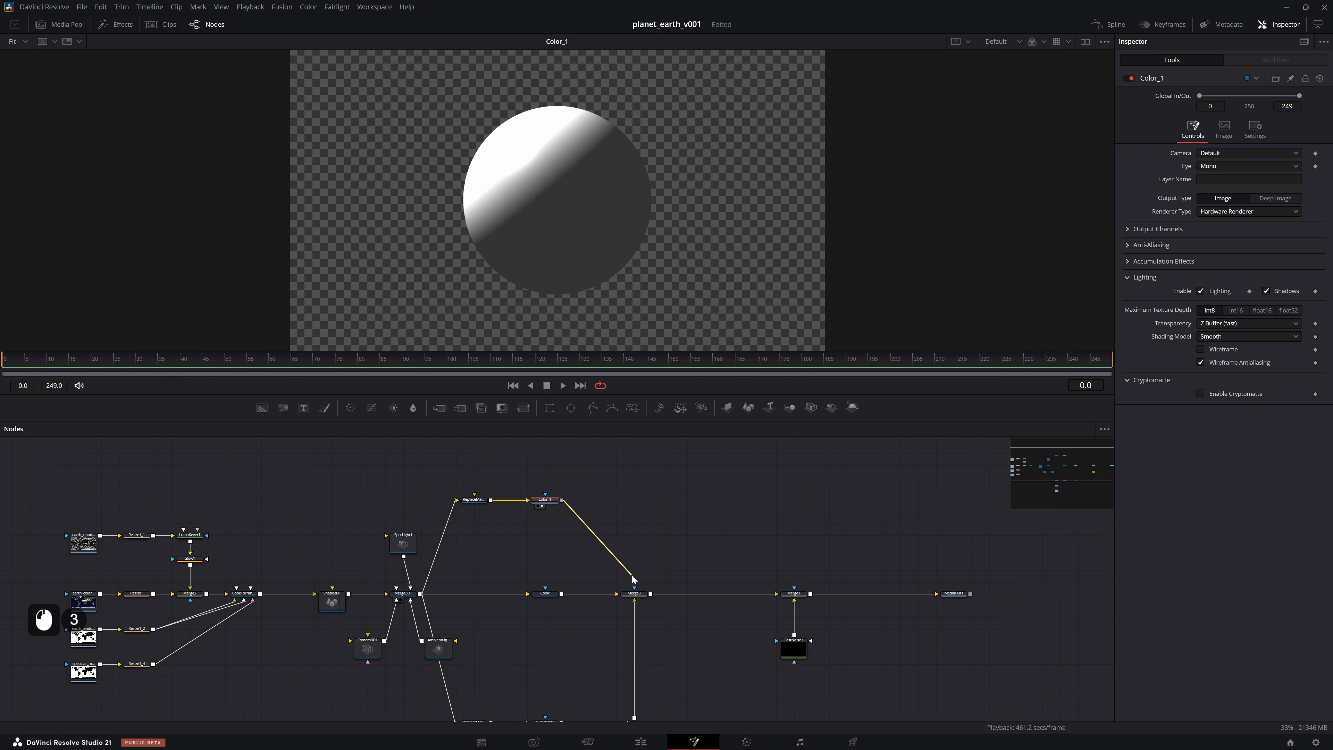
Connect the shaded sphere render to the night lights merge as its effect mask and check the render's alpha channel
{"action": "left_click", "coordinate": [634, 593]}
{"action": "key", "text": "2"}
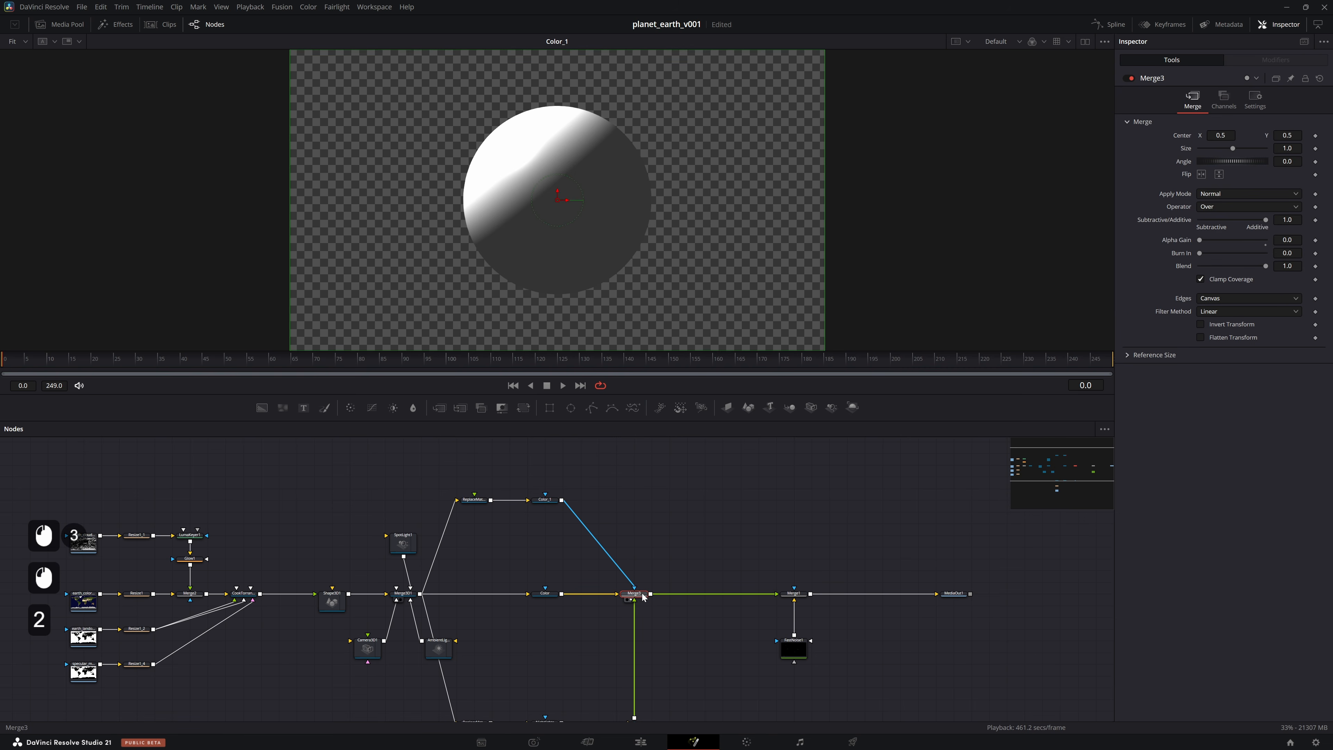
{"action": "left_click", "coordinate": [545, 499]}
{"action": "key", "text": "2"}
{"action": "key", "text": "a"}
{"action": "key", "text": "a"}
{"action": "key", "text": "a"}
Set the night lights merge's mask channel to Luminance
{"action": "left_click", "coordinate": [634, 593]}
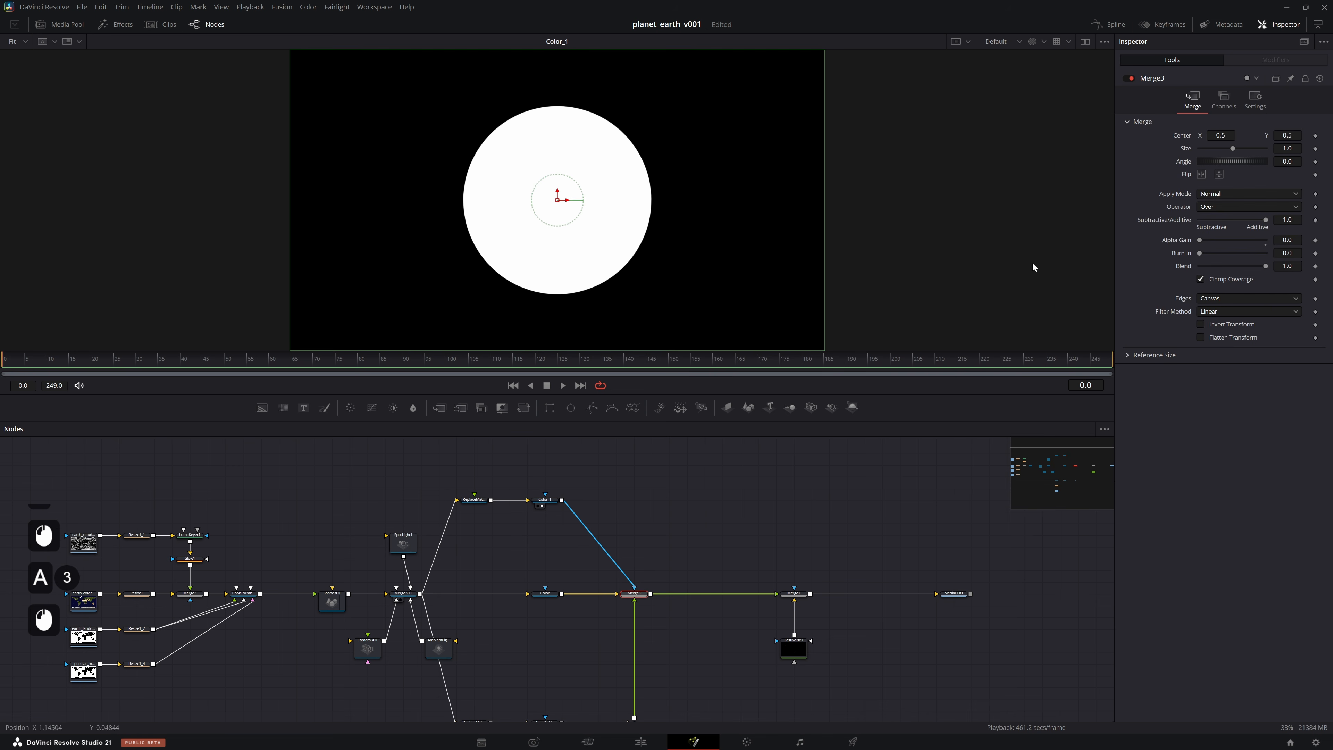
{"action": "left_click", "coordinate": [1255, 100]}
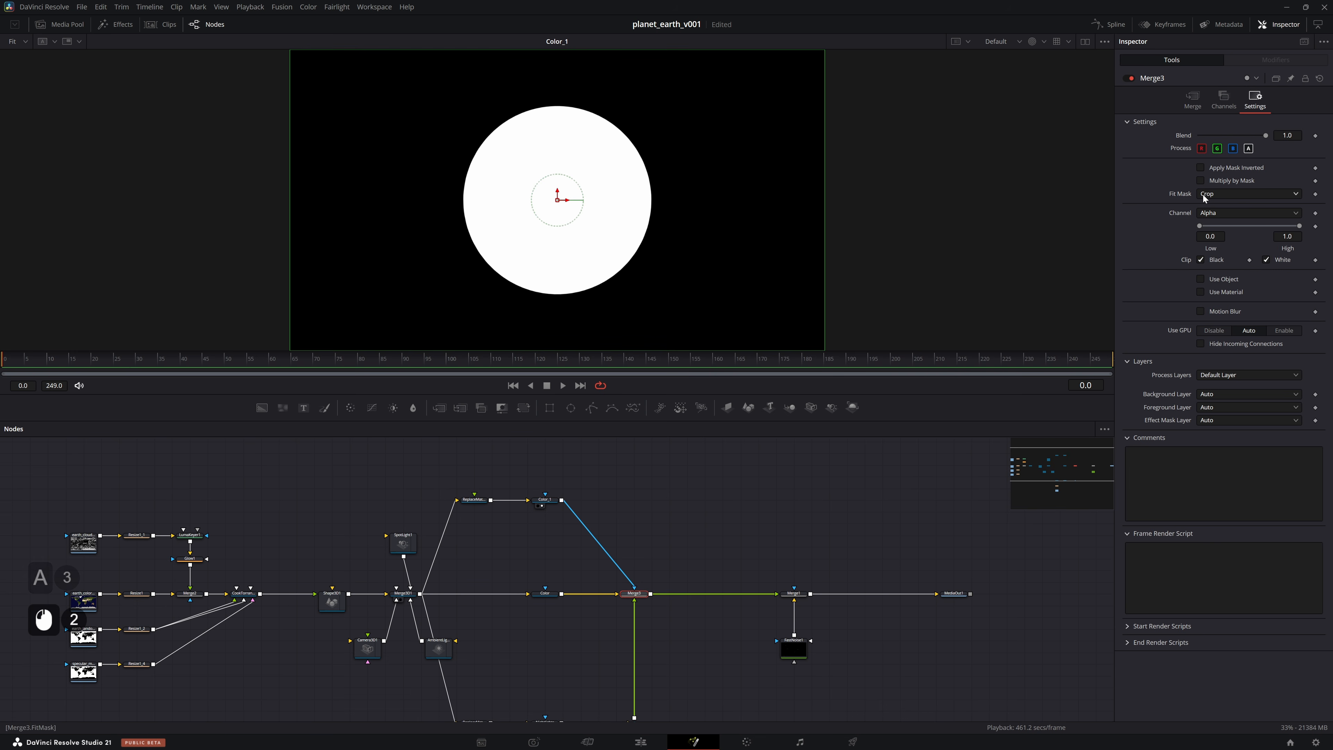
{"action": "left_click", "coordinate": [1230, 213]}
{"action": "key", "text": "1"}
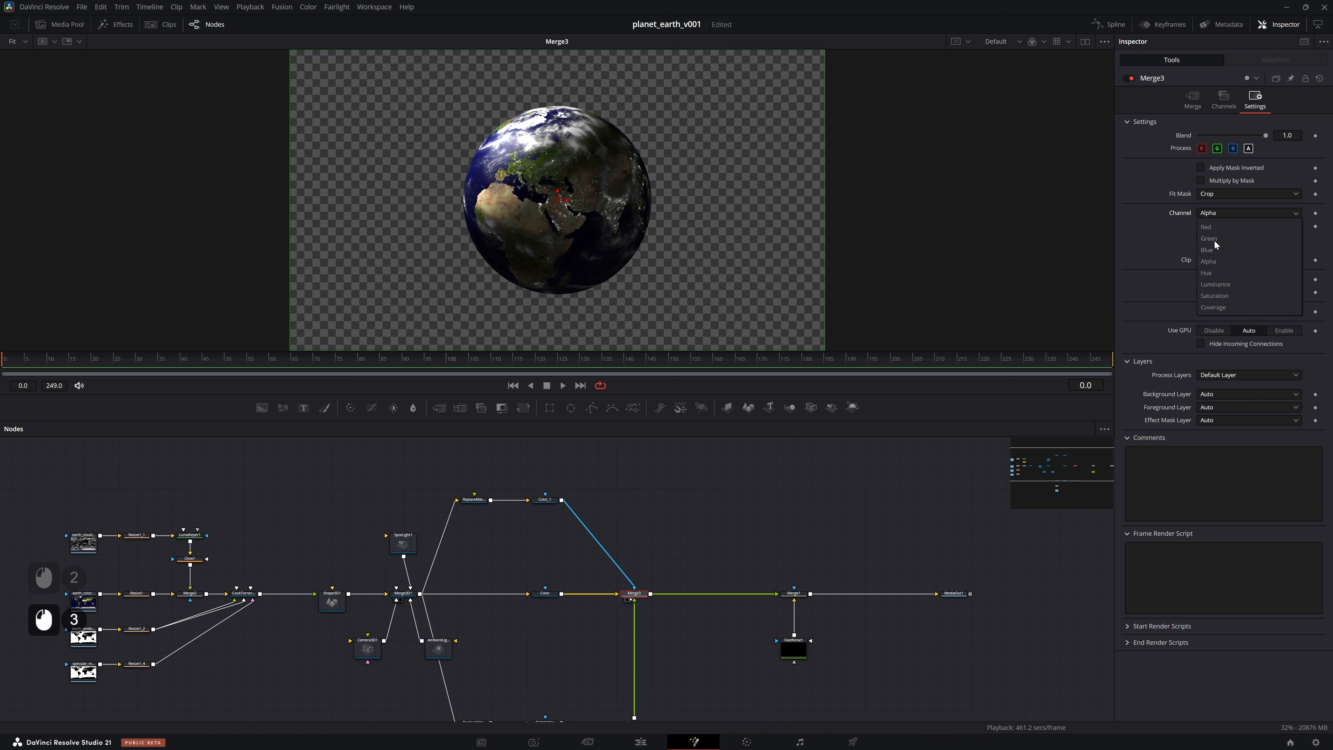
{"action": "left_click", "coordinate": [1215, 283]}
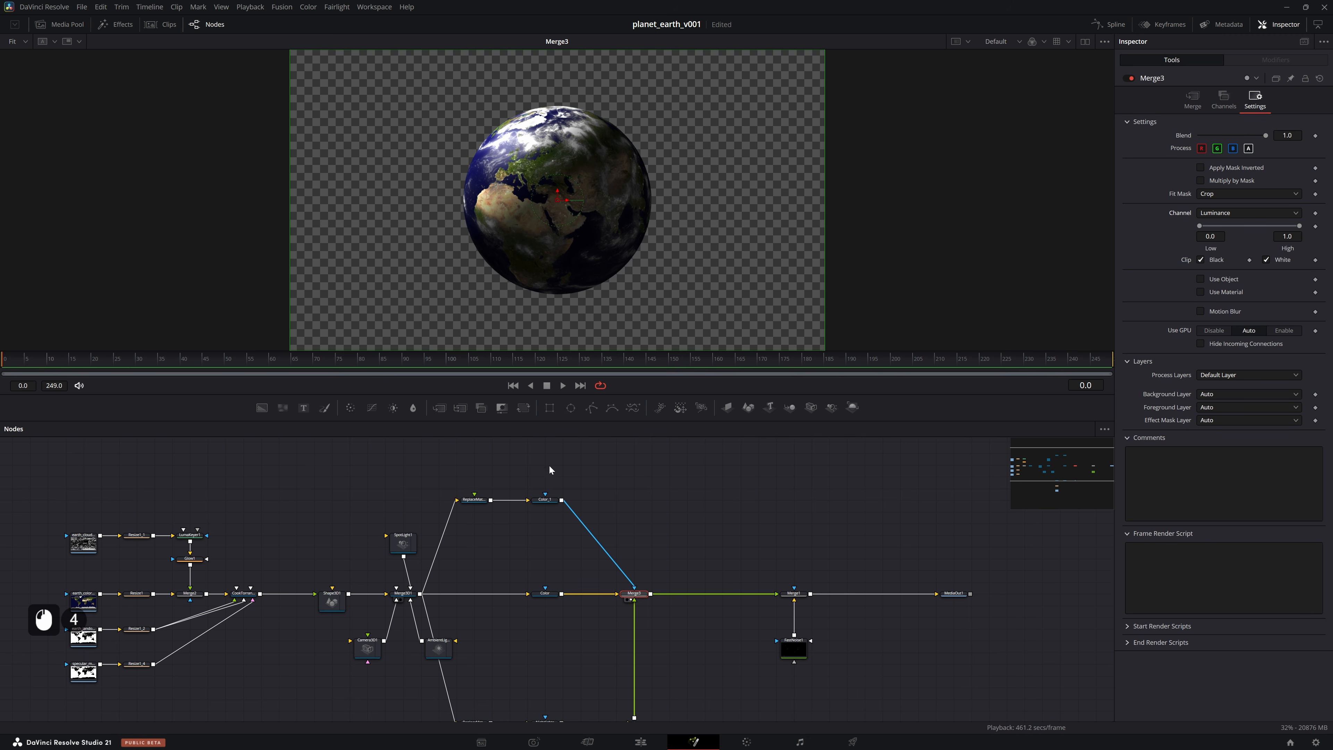
Compare the shaded sphere mask, save the project and invert the mask on the night lights merge
{"action": "left_click", "coordinate": [544, 499]}
{"action": "key", "text": "2"}
{"action": "left_click", "coordinate": [633, 593]}
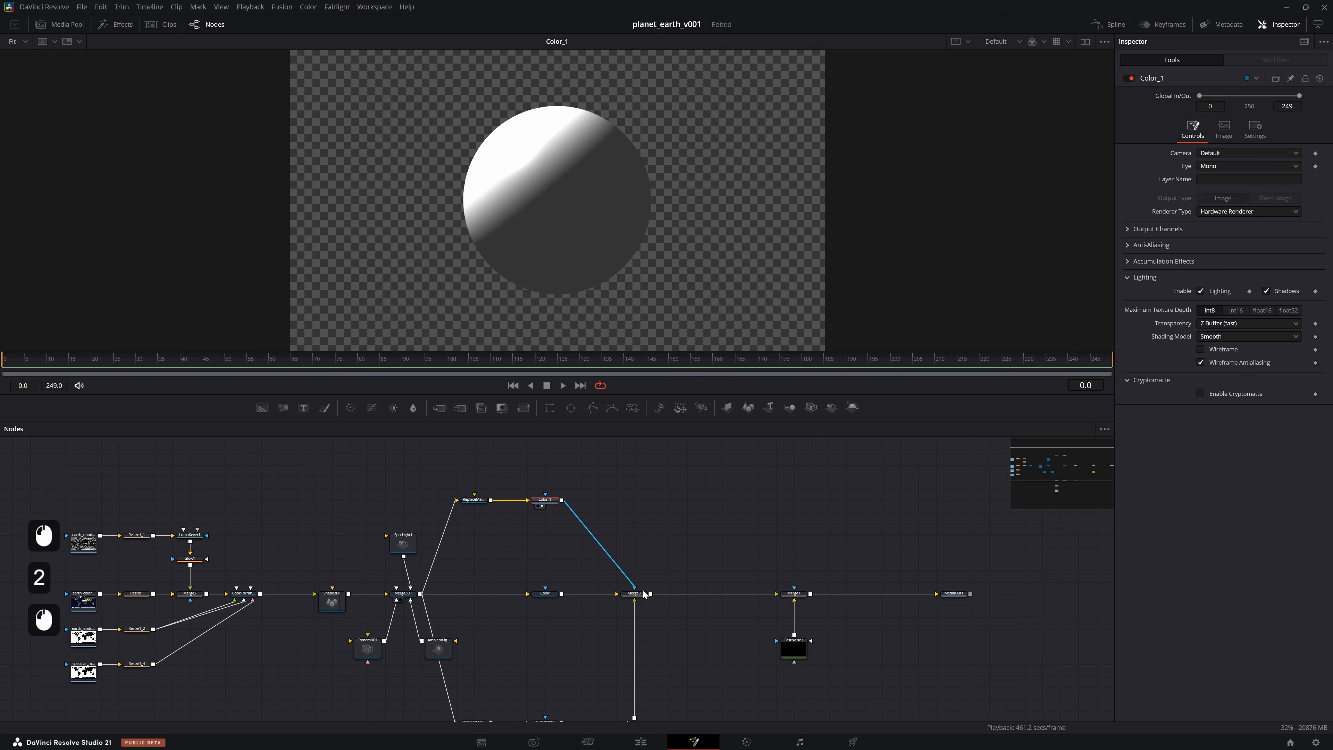
{"action": "key", "text": "ctrl+s"}
{"action": "left_click", "coordinate": [1201, 167]}
Route the mask connection at a right angle through a pipe router above the merge and save the project
{"action": "left_click_drag", "start_coordinate": [596, 538], "coordinate": [637, 505], "text": "alt"}
{"action": "left_click", "coordinate": [643, 592]}
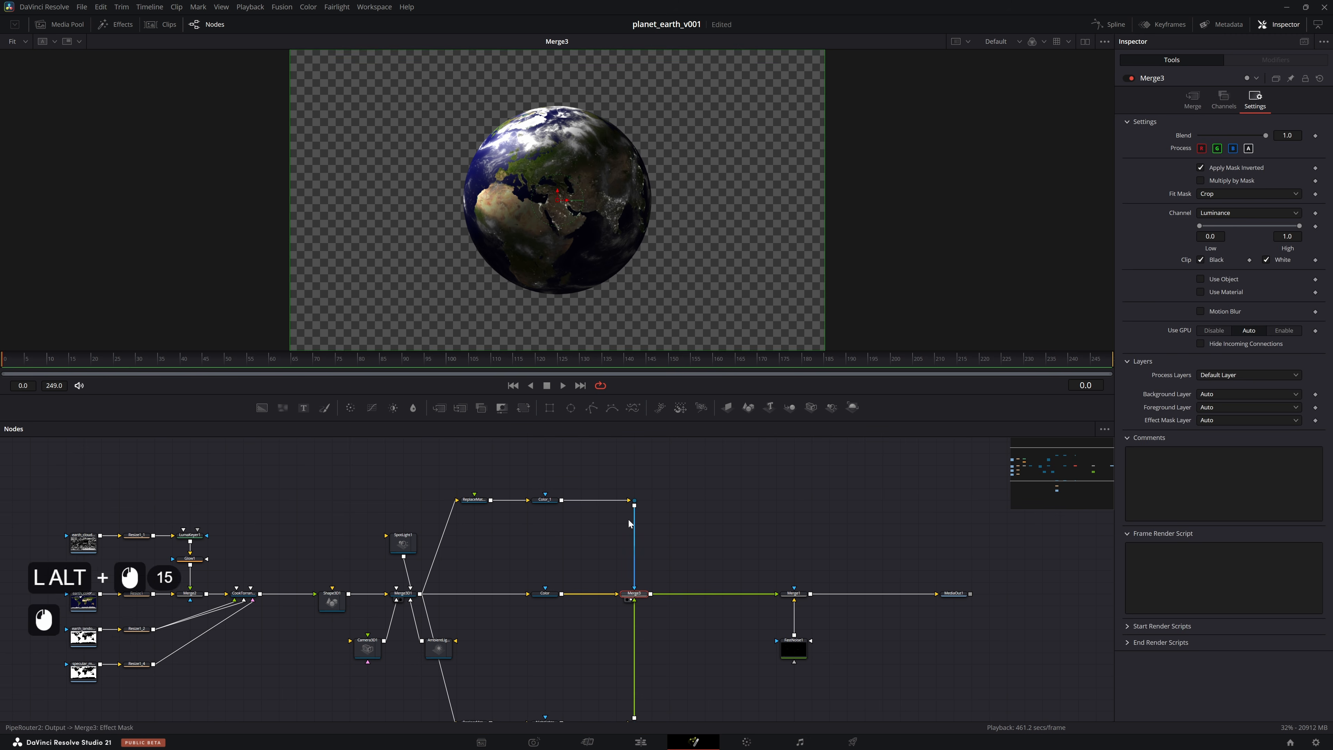
{"action": "key", "text": "ctrl+s"}
Narrow the night lights merge's mask range to Low 0.528 and High 0.612 while checking the globe up close
{"action": "left_click_drag", "start_coordinate": [540, 149], "coordinate": [619, 168]}
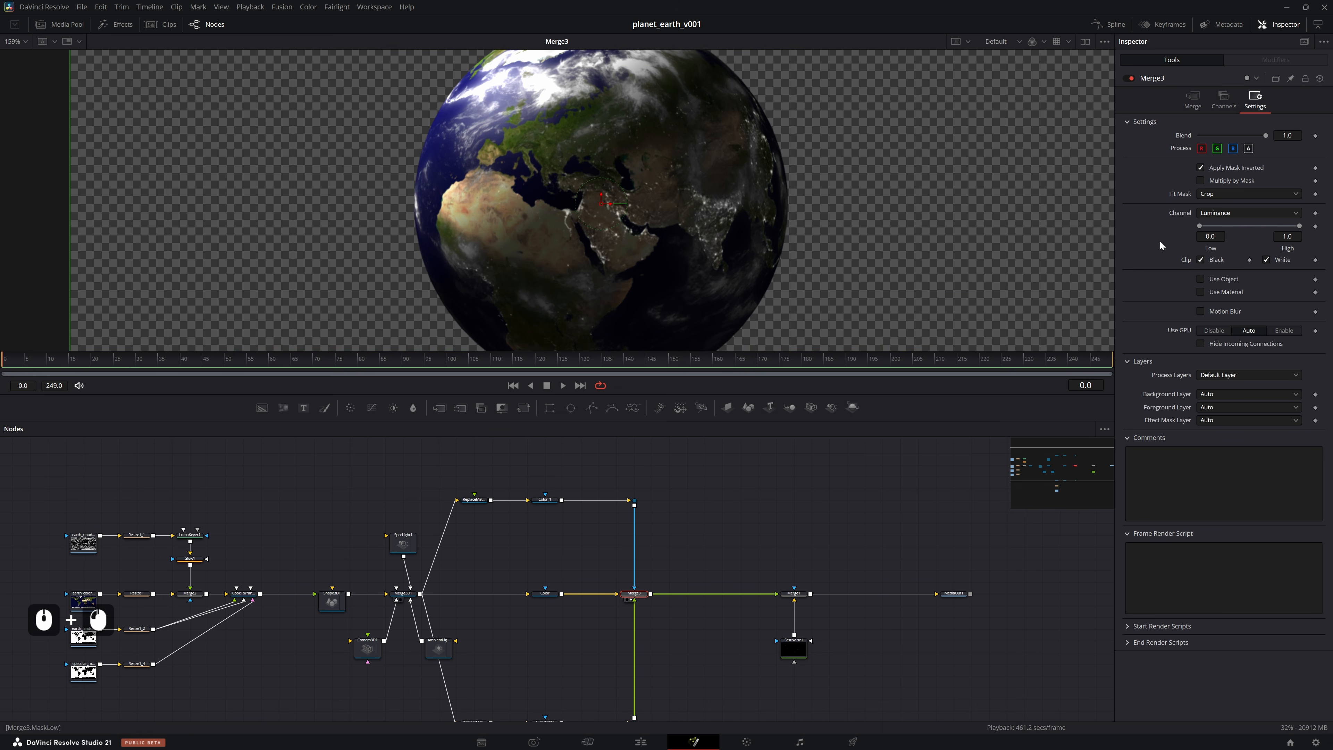
{"action": "left_click_drag", "start_coordinate": [1198, 226], "coordinate": [1269, 230]}
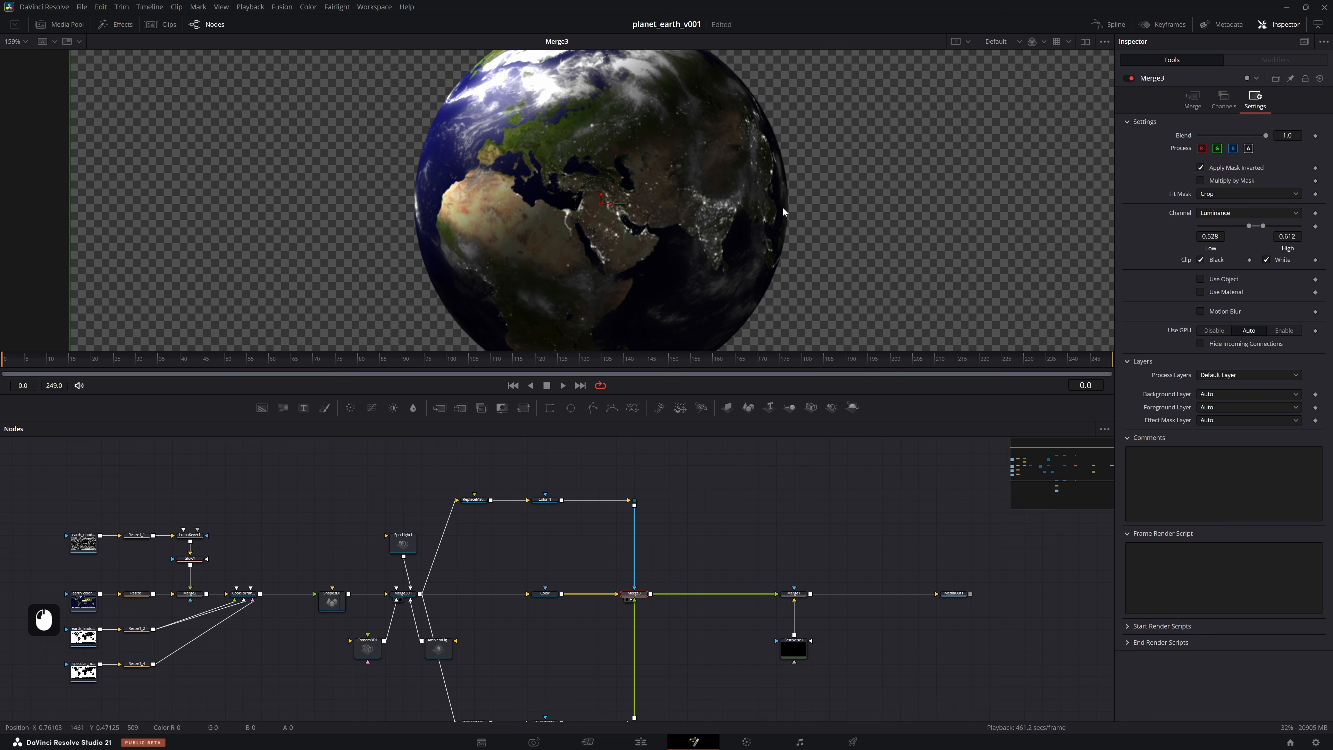
Save the project with the narrowed night lights mask range
{"action": "left_click", "coordinate": [765, 493]}
{"action": "key", "text": "ctrl+s"}
{"action": "left_click", "coordinate": [544, 516]}
Try the globe without the ambient light by deleting its node, and undo the deletion
{"action": "left_click", "coordinate": [431, 636]}
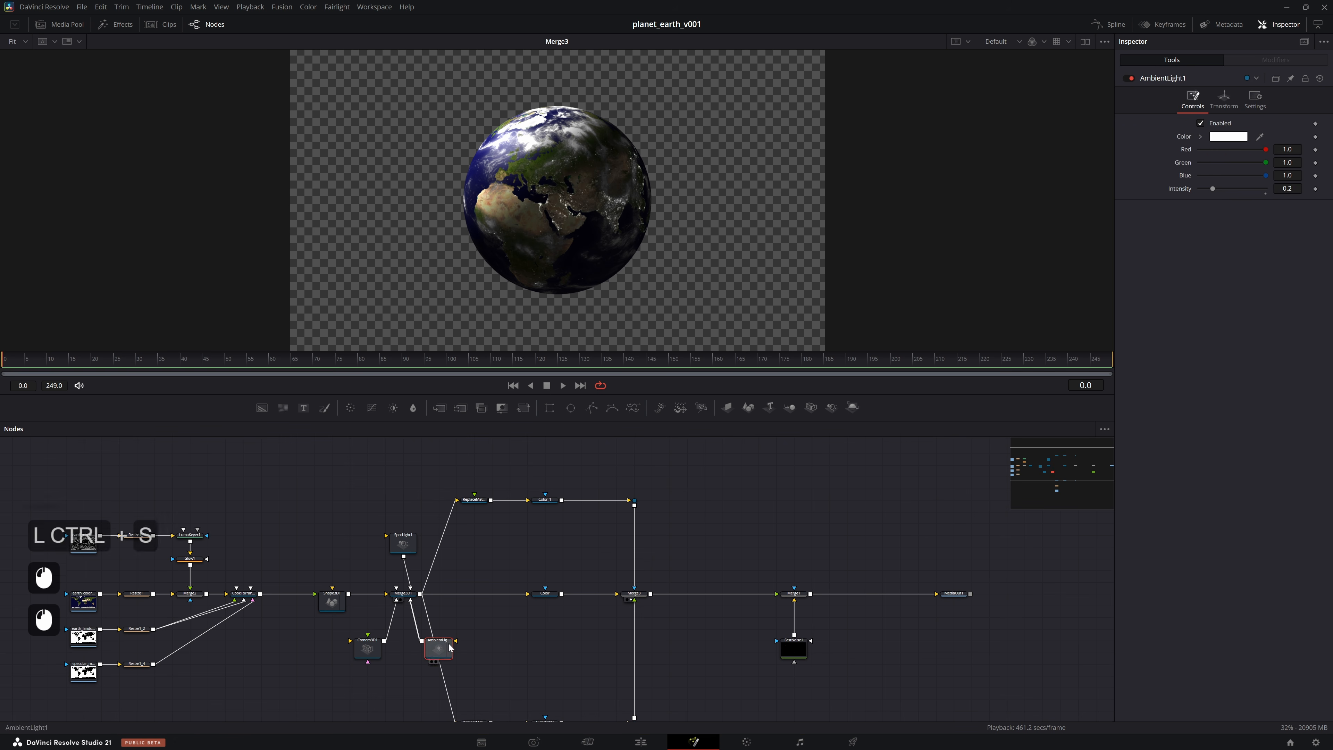
{"action": "key", "text": "BackSpace"}
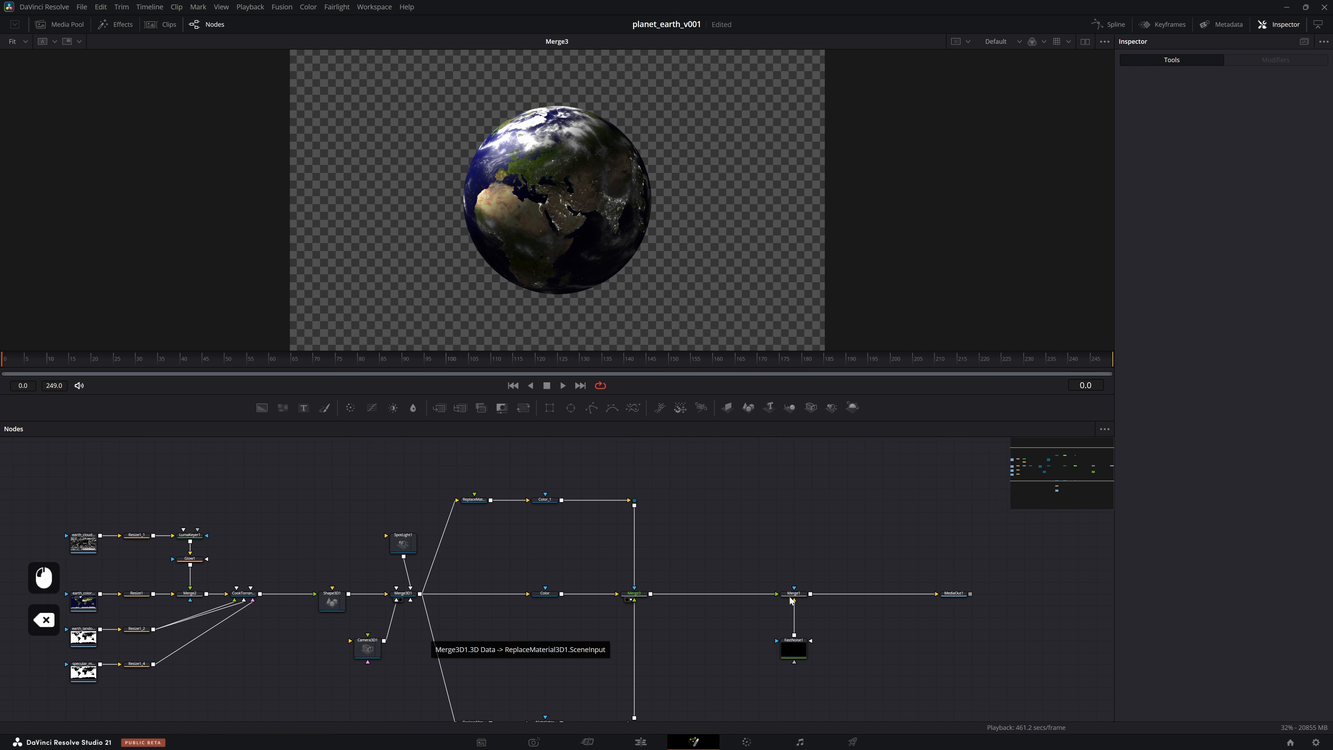
{"action": "double_click", "coordinate": [735, 533]}
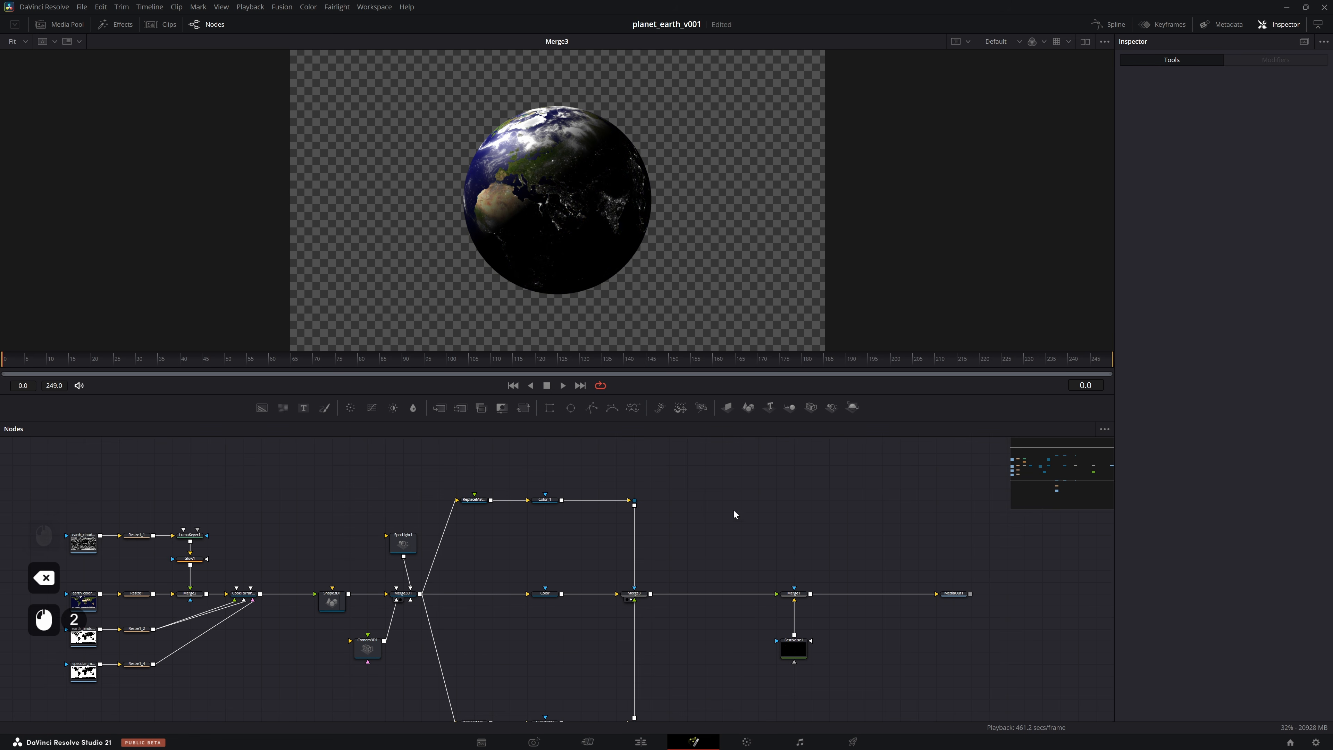
{"action": "key", "text": "ctrl+z"}
Set the ambient light's intensity to 0.1 and save the project
{"action": "left_click", "coordinate": [1294, 189]}
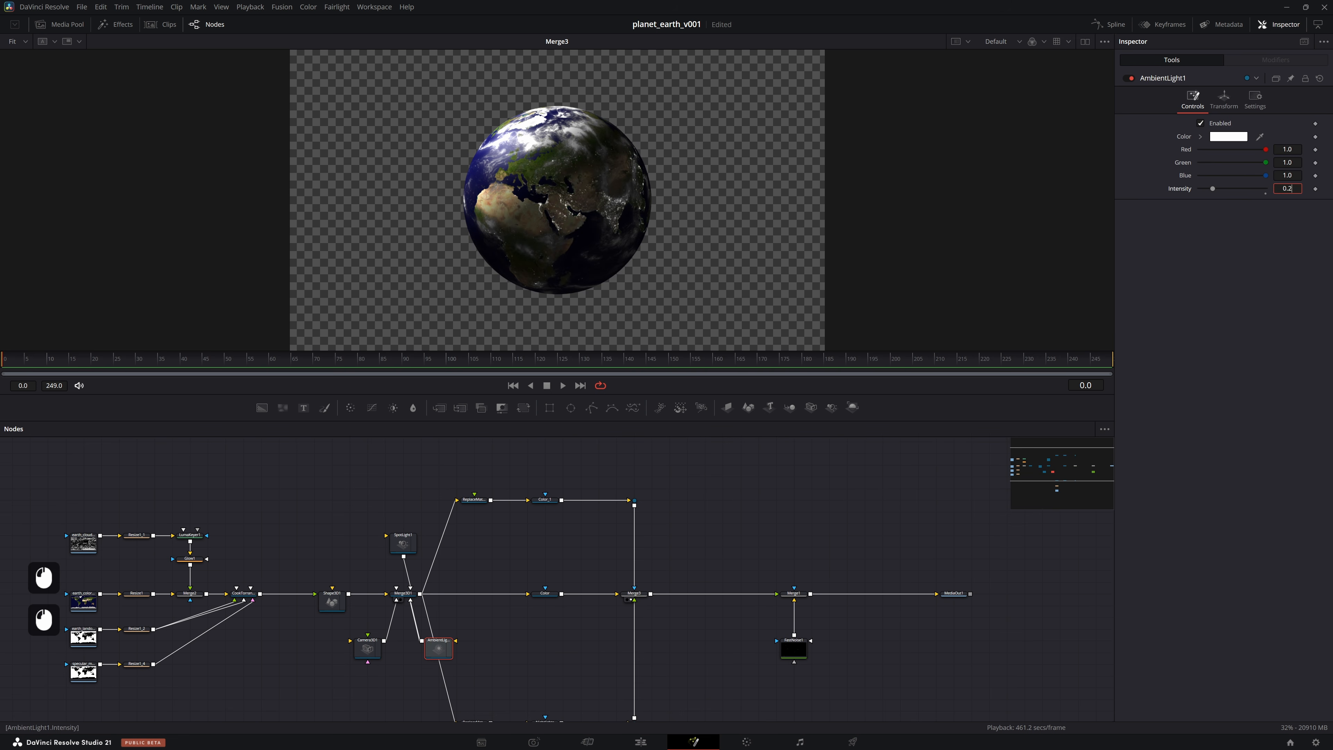
{"action": "key", "text": "BackSpace"}
{"action": "type", "text": "1"}
{"action": "key", "text": "Return"}
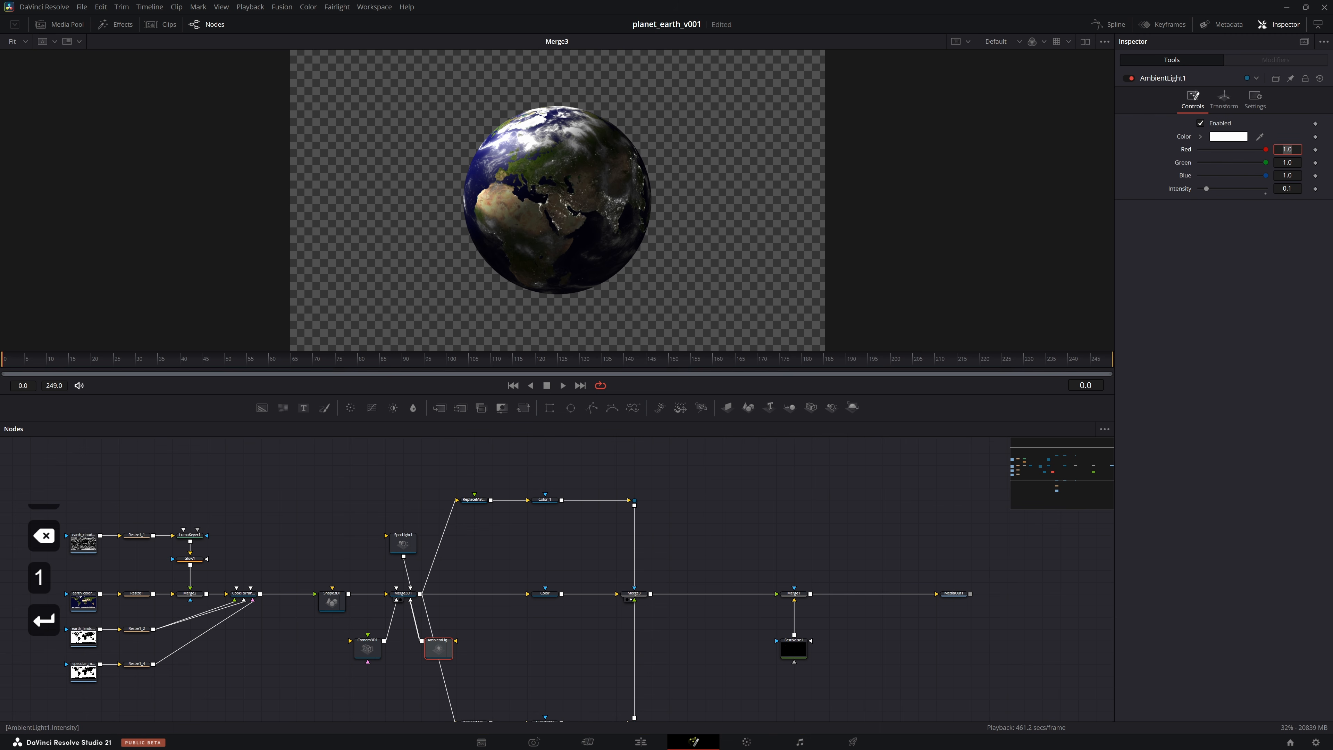
{"action": "left_click", "coordinate": [722, 503]}
{"action": "key", "text": "ctrl+s"}
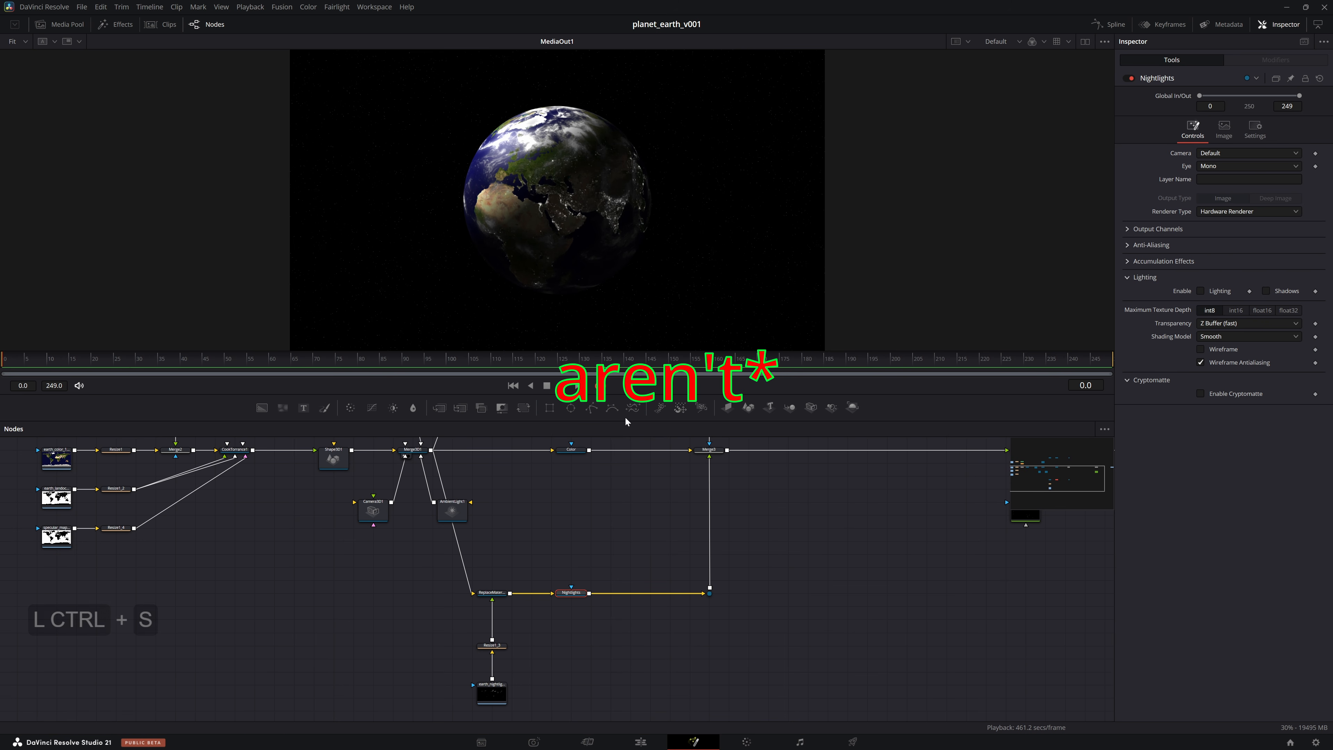
Add a Color Corrector after the Nightlights renderer and tint the city lights warm orange at a strength of about 0.377
{"action": "key", "text": "shift+space"}
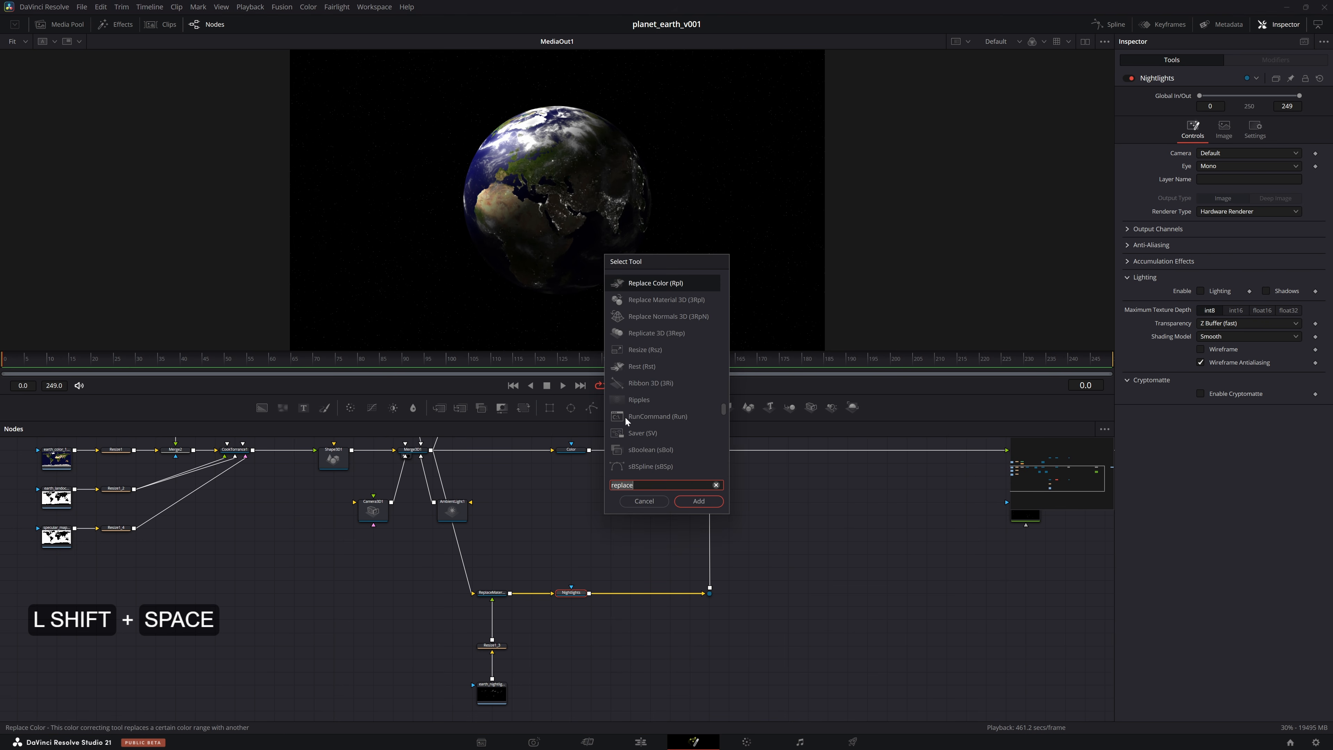
{"action": "type", "text": "cc"}
{"action": "key", "text": "Return"}
{"action": "left_click_drag", "start_coordinate": [1250, 193], "coordinate": [1269, 180]}
{"action": "left_click_drag", "start_coordinate": [779, 456], "coordinate": [526, 566]}
Add a Glow after the night lights colour corrector and save the project
{"action": "key", "text": "shift+space"}
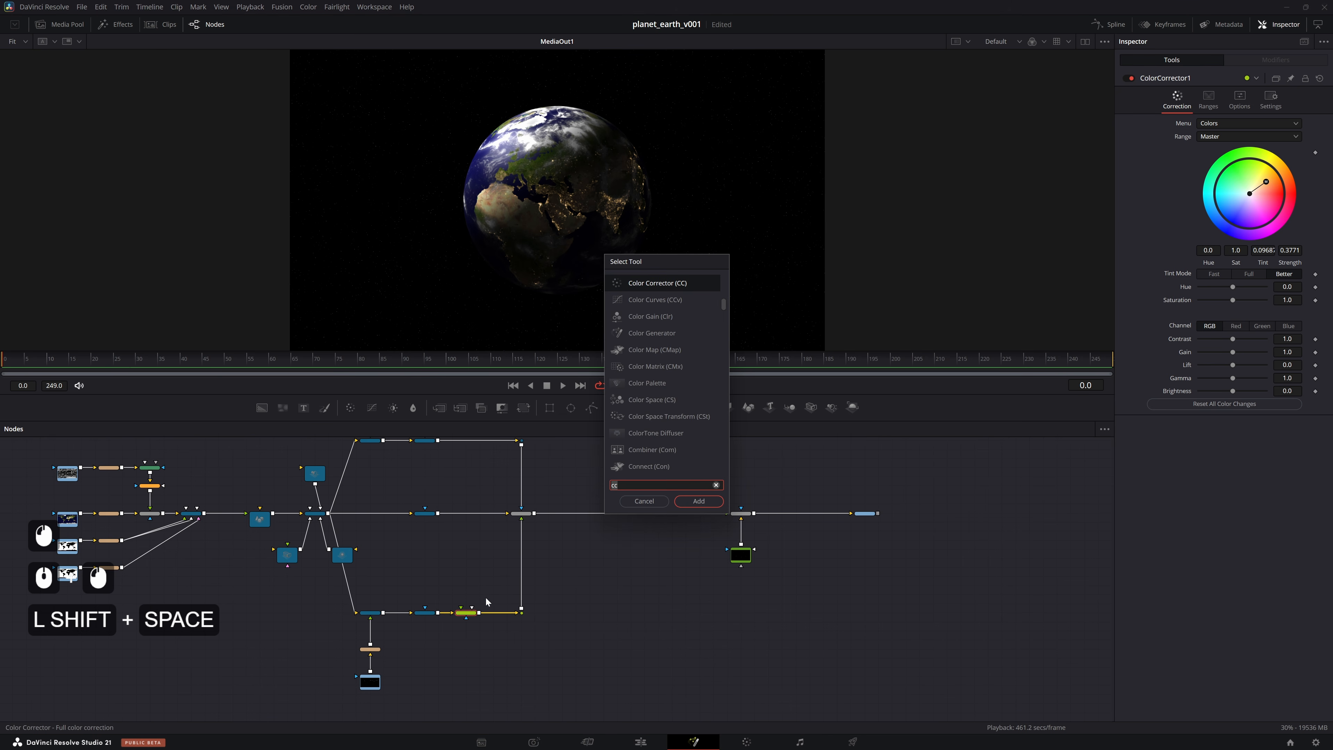
{"action": "type", "text": "glow"}
{"action": "key", "text": "Return"}
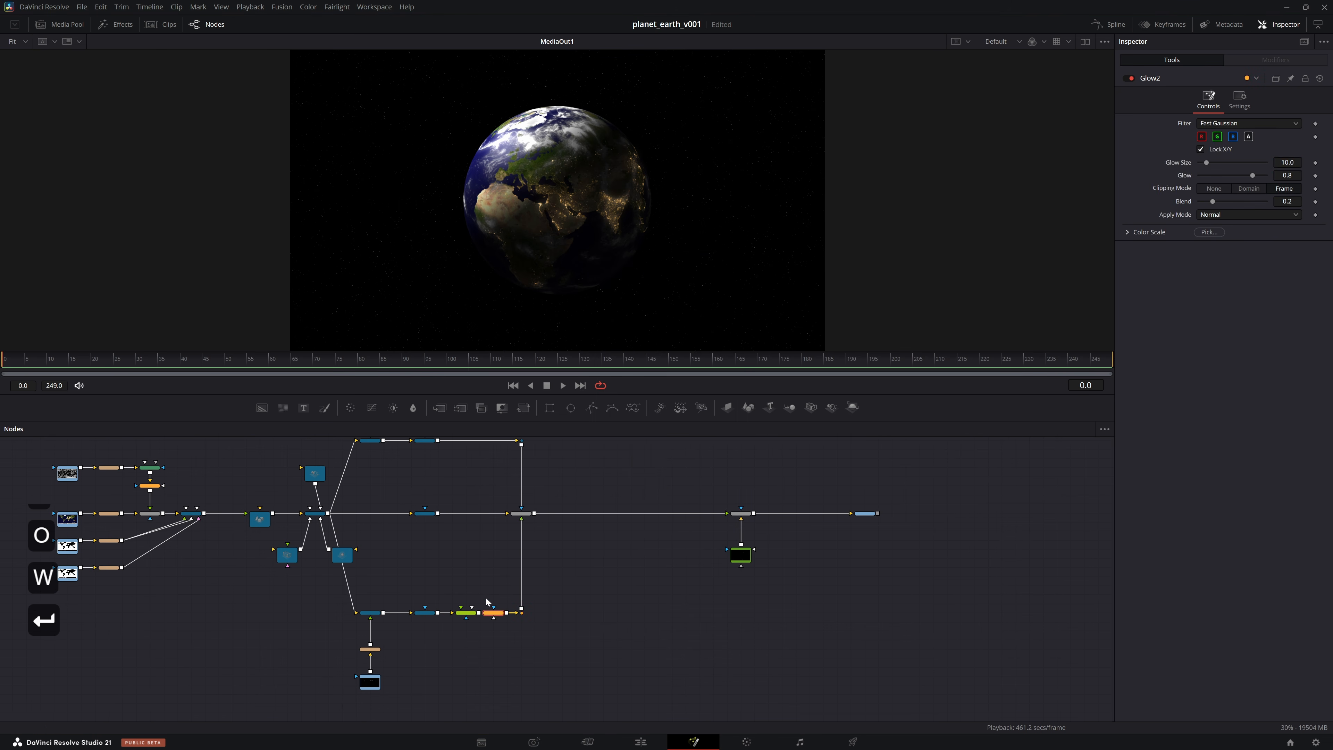
{"action": "key", "text": "ctrl+s"}
Set the night lights glow size to 30, undoing any reset to the default size
{"action": "left_click", "coordinate": [1287, 162]}
{"action": "key", "text": "ctrl+a"}
{"action": "type", "text": "2"}
{"action": "key", "text": "ctrl+a"}
{"action": "type", "text": "30"}
{"action": "key", "text": "Return"}
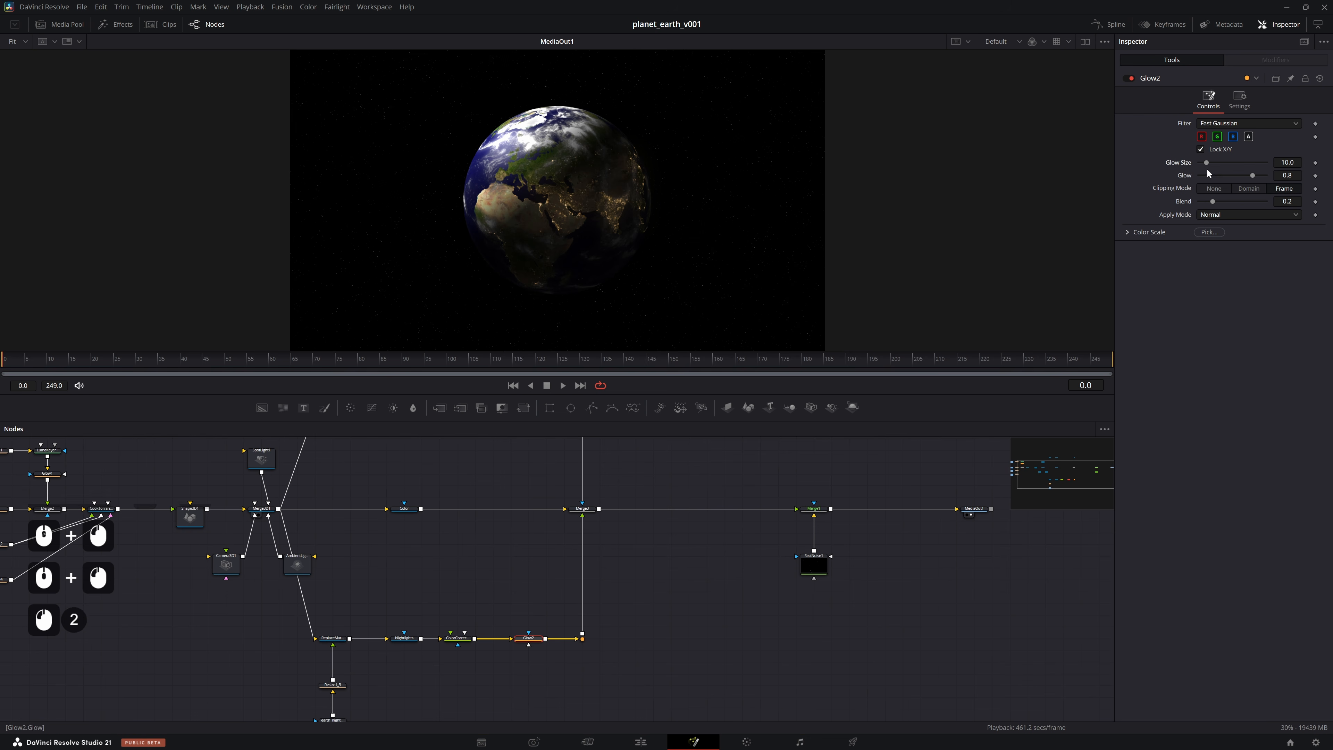
{"action": "key", "text": "ctrl+z"}
Compare the globe with the night lights glow switched off and on, leave it enabled, and save the project
{"action": "left_click", "coordinate": [1130, 79]}
{"action": "left_click", "coordinate": [1131, 80]}
{"action": "left_click", "coordinate": [1131, 80]}
{"action": "left_click", "coordinate": [1130, 81]}
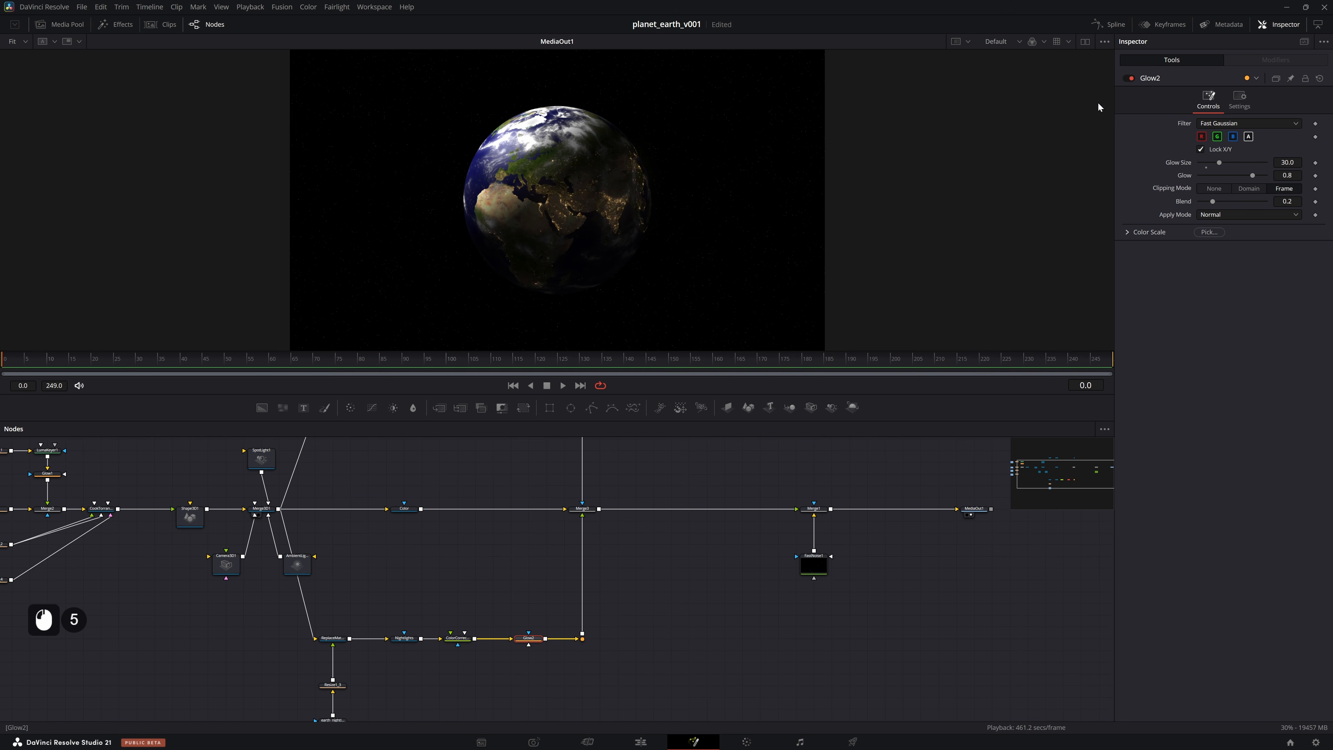
{"action": "key", "text": "ctrl+s"}
{"action": "double_click", "coordinate": [672, 221]}
{"action": "key", "text": "ctrl+s"}
{"action": "left_click", "coordinate": [551, 219]}
View the Color_1 renderer of the shaded mask sphere and rename it LightMask
{"action": "left_click_drag", "start_coordinate": [736, 477], "coordinate": [522, 546]}
{"action": "left_click", "coordinate": [190, 485]}
{"action": "key", "text": "F2"}
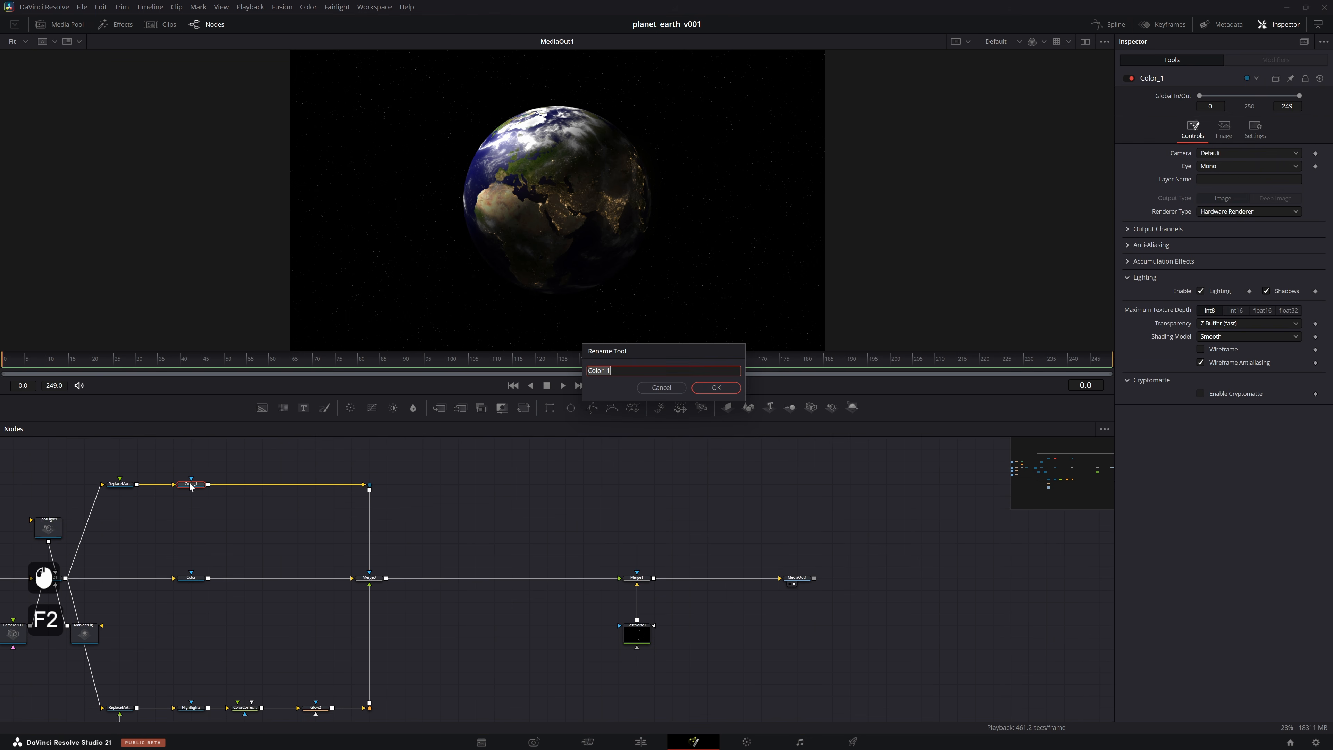
{"action": "key", "text": "Escape"}
{"action": "key", "text": "2"}
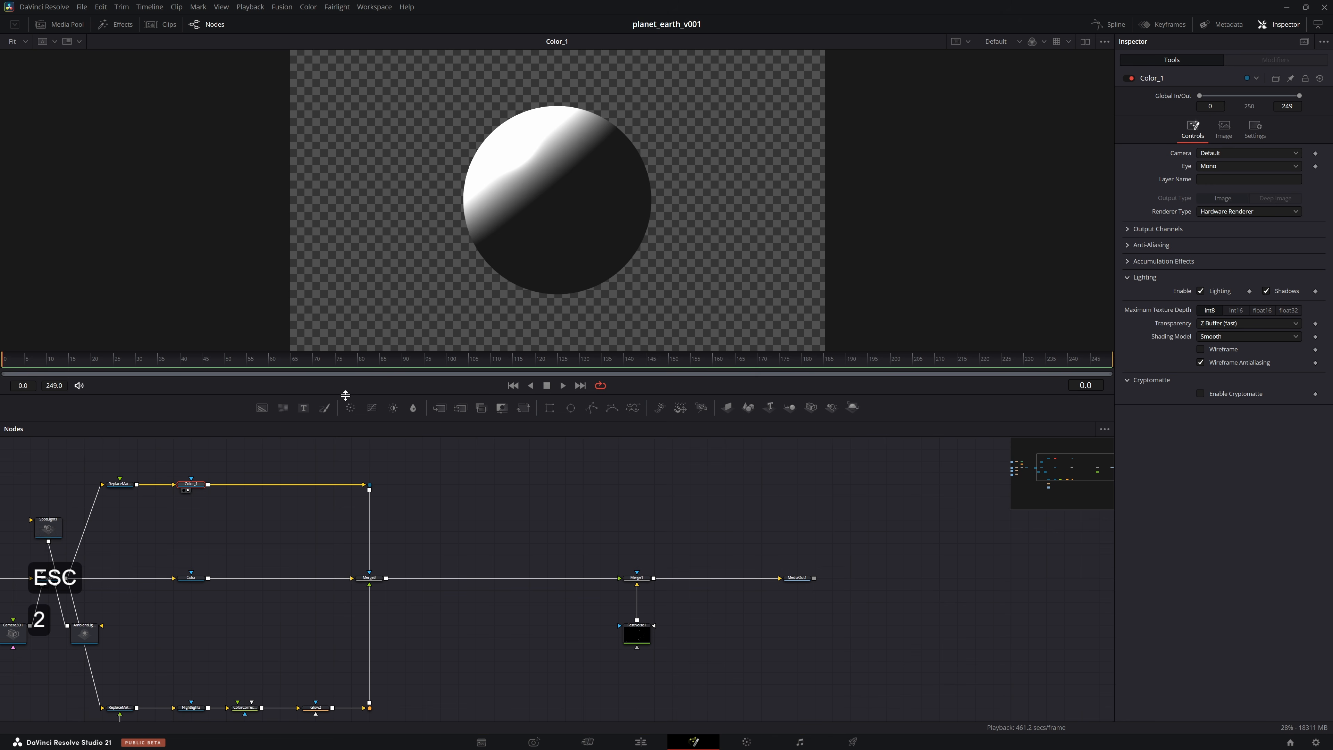
{"action": "key", "text": "F2"}
{"action": "type", "text": "LightMask"}
{"action": "key", "text": "Return"}
Show the final MediaOut1 composite in the viewer and enlarge the viewer area
{"action": "left_click_drag", "start_coordinate": [756, 551], "coordinate": [784, 603]}
{"action": "left_click", "coordinate": [825, 629]}
{"action": "key", "text": "2"}
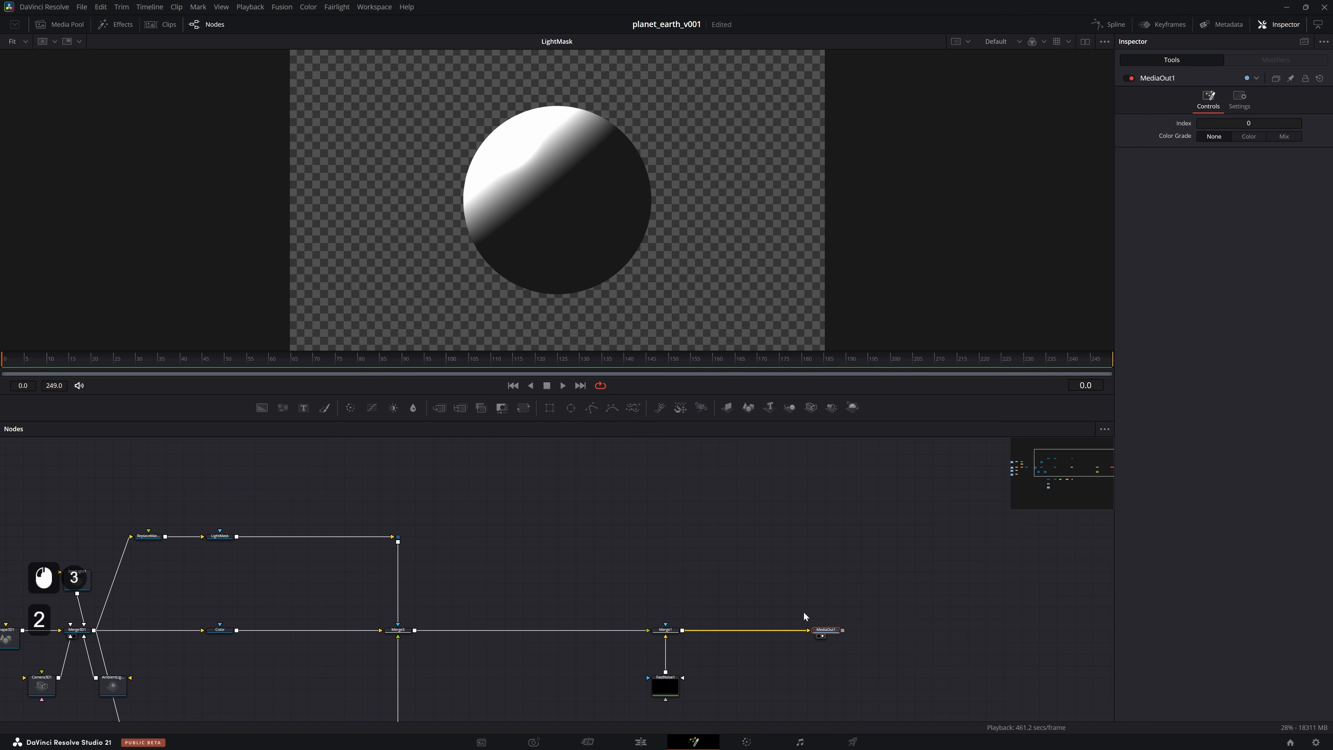
{"action": "left_click", "coordinate": [700, 391]}
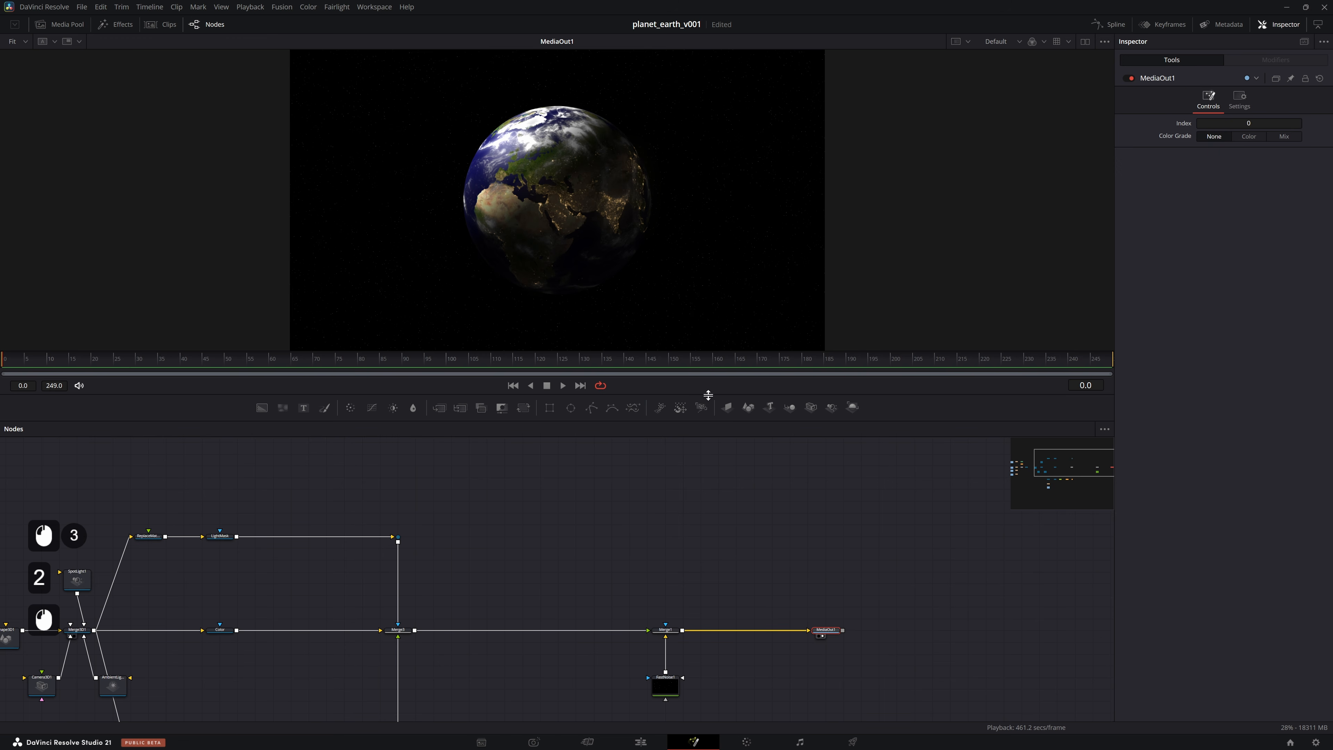
{"action": "left_click_drag", "start_coordinate": [707, 395], "coordinate": [708, 443]}
Add a Volume Fog fed by the LightMask render and connect the mask's replaced-material scene to its scene input
{"action": "left_click", "coordinate": [220, 583]}
{"action": "key", "text": "shift+space"}
{"action": "type", "text": "volume"}
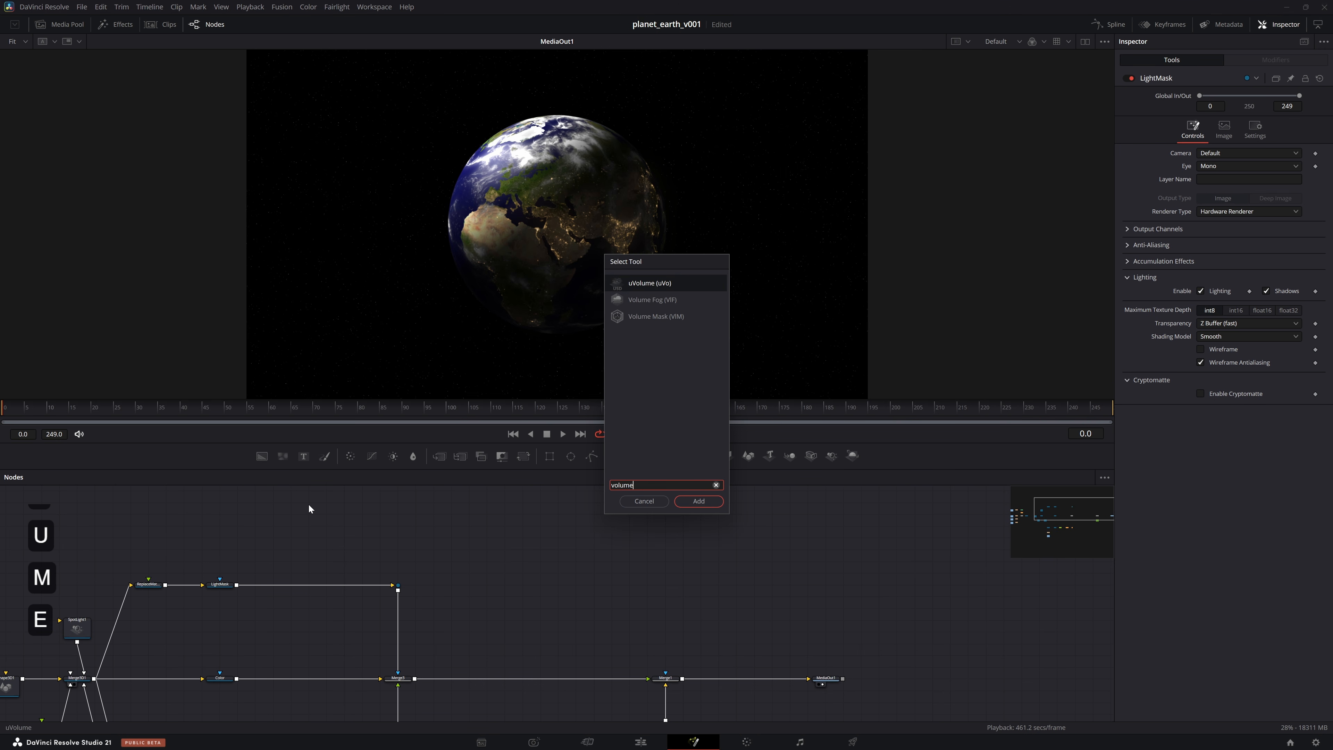
{"action": "key", "text": "Down"}
{"action": "key", "text": "Return"}
{"action": "left_click_drag", "start_coordinate": [236, 585], "coordinate": [329, 517]}
{"action": "key", "text": "2"}
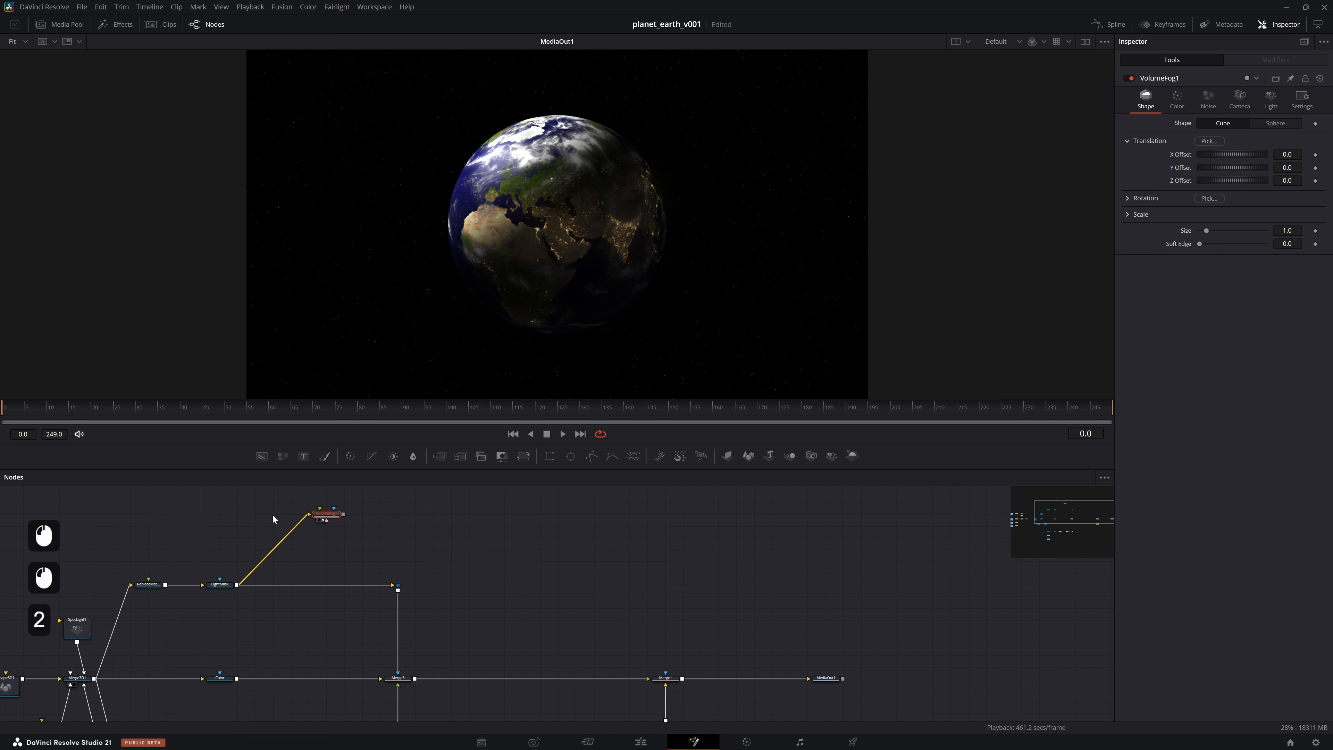
{"action": "left_click_drag", "start_coordinate": [165, 585], "coordinate": [309, 515]}
{"action": "left_click", "coordinate": [246, 593]}
Enable the Z and World Position output channels on the LightMask renderer, display the Volume Fog and save the project
{"action": "left_click", "coordinate": [219, 584]}
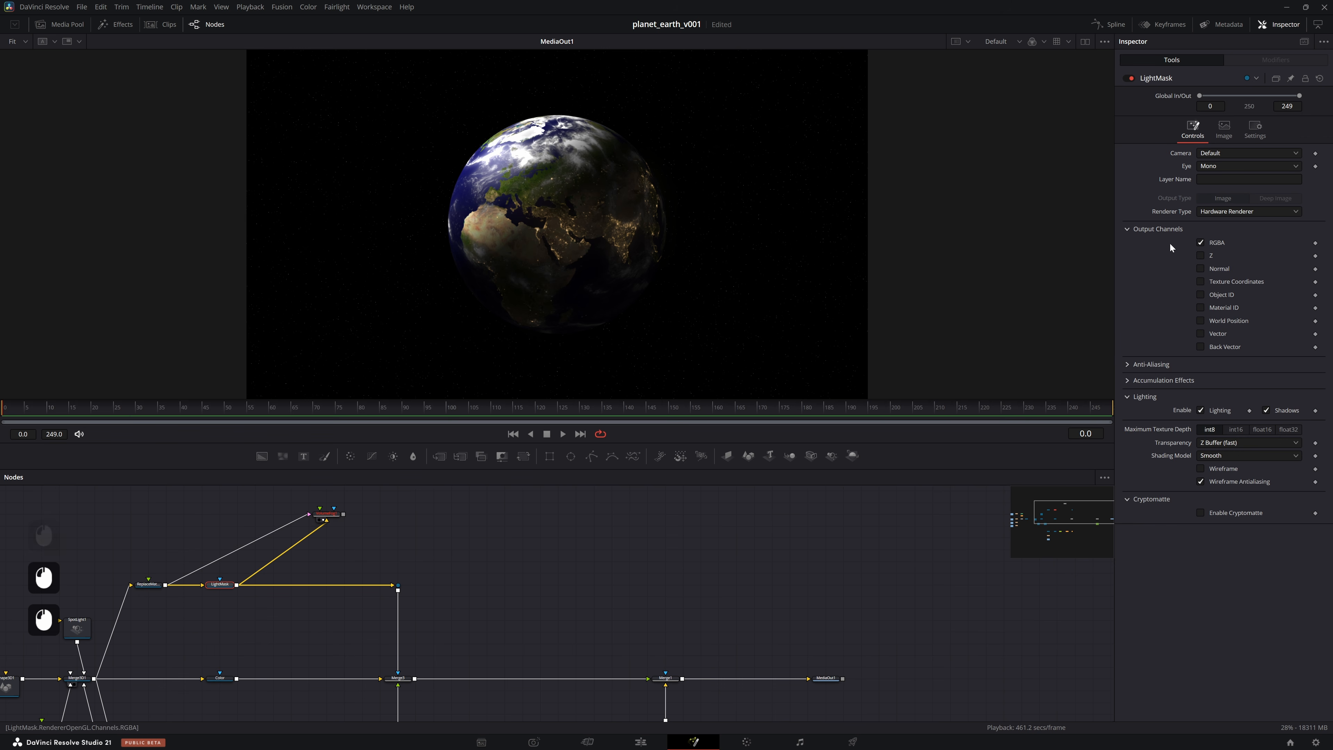
{"action": "left_click", "coordinate": [1201, 255]}
{"action": "left_click", "coordinate": [1200, 321]}
{"action": "key", "text": "2"}
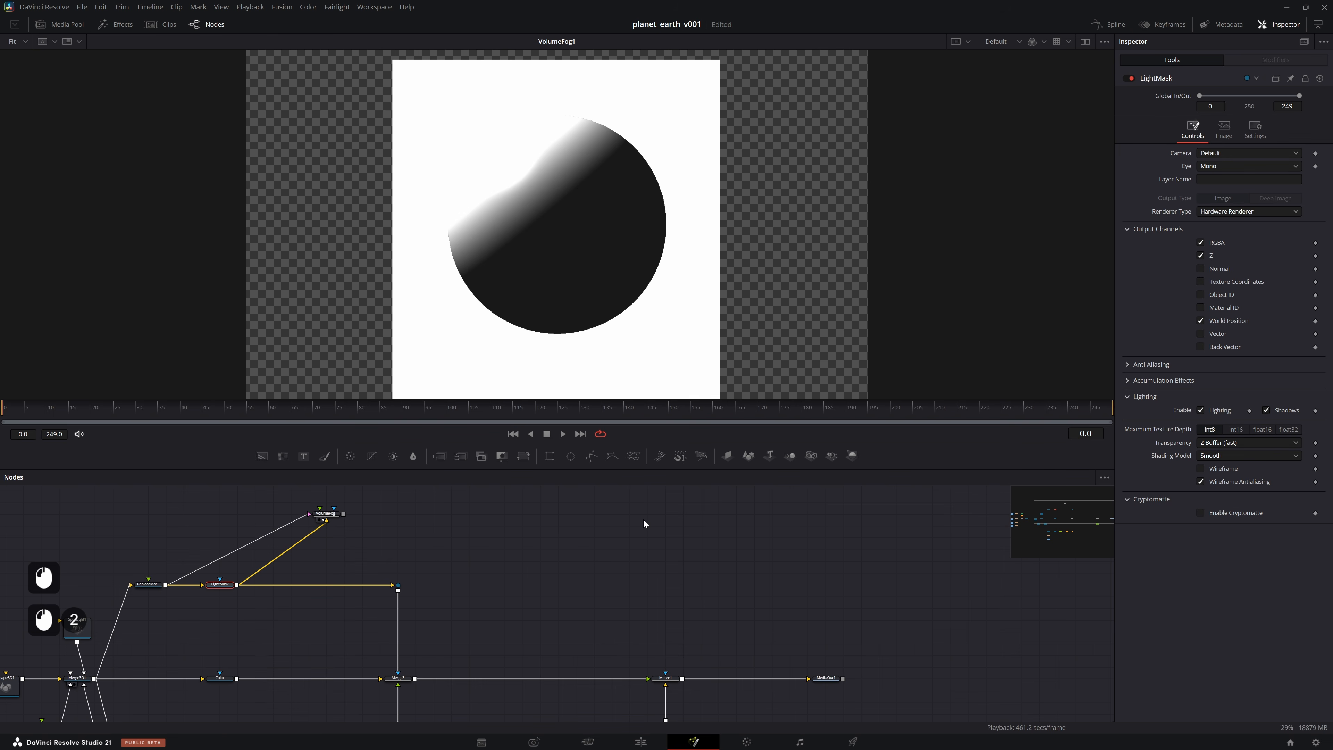
{"action": "left_click", "coordinate": [399, 546]}
{"action": "key", "text": "ctrl+s"}
Change the Volume Fog's shape to Sphere
{"action": "left_click_drag", "start_coordinate": [693, 62], "coordinate": [431, 380]}
{"action": "left_click", "coordinate": [330, 513]}
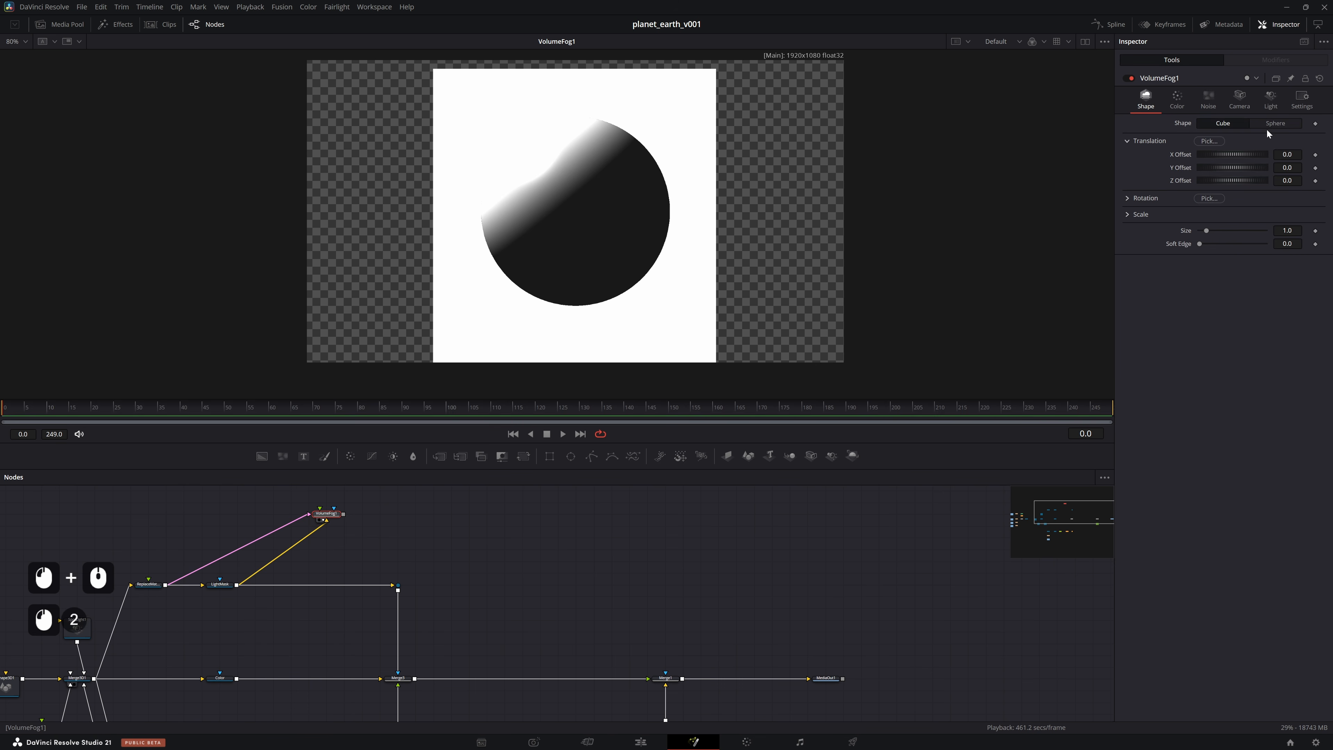
{"action": "left_click", "coordinate": [1259, 125]}
Display the Color render and check which channels it offers for viewing
{"action": "left_click", "coordinate": [331, 610]}
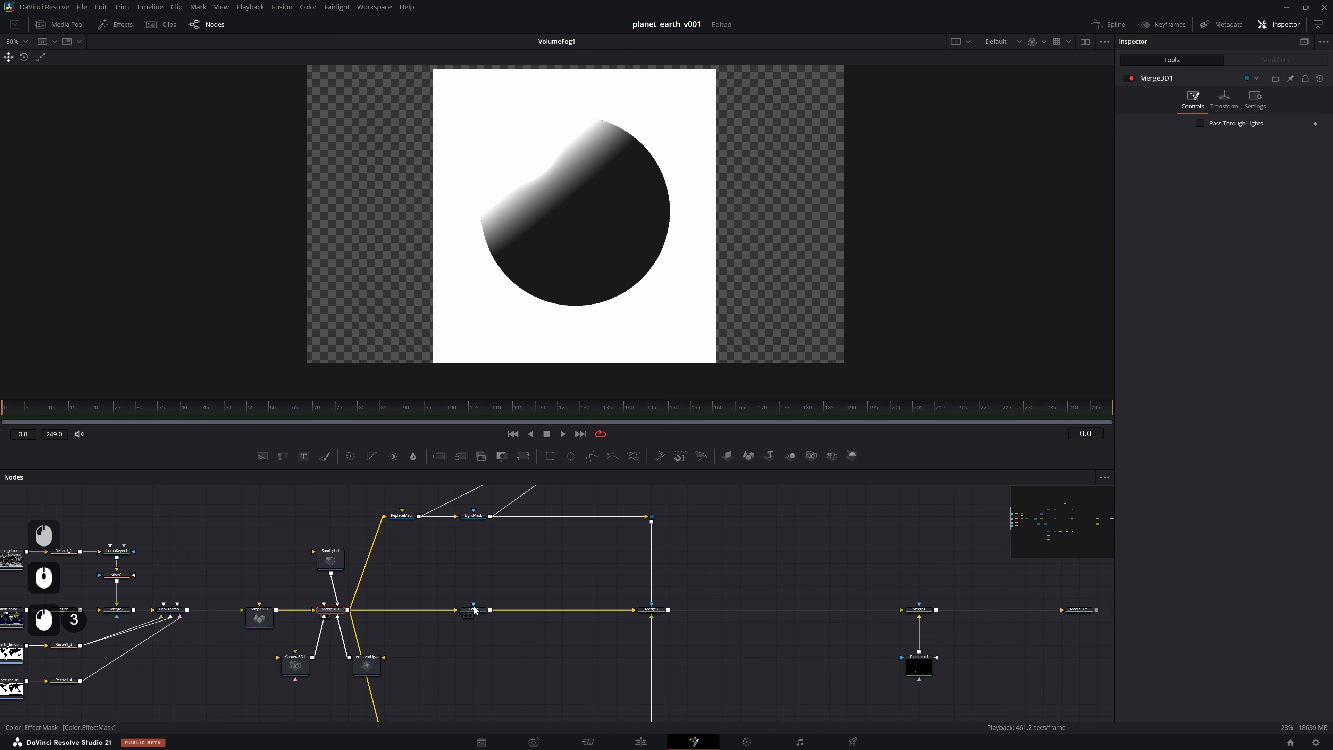
{"action": "left_click", "coordinate": [474, 609]}
{"action": "key", "text": "2"}
{"action": "left_click_drag", "start_coordinate": [455, 100], "coordinate": [761, 330]}
{"action": "left_click", "coordinate": [1043, 42]}
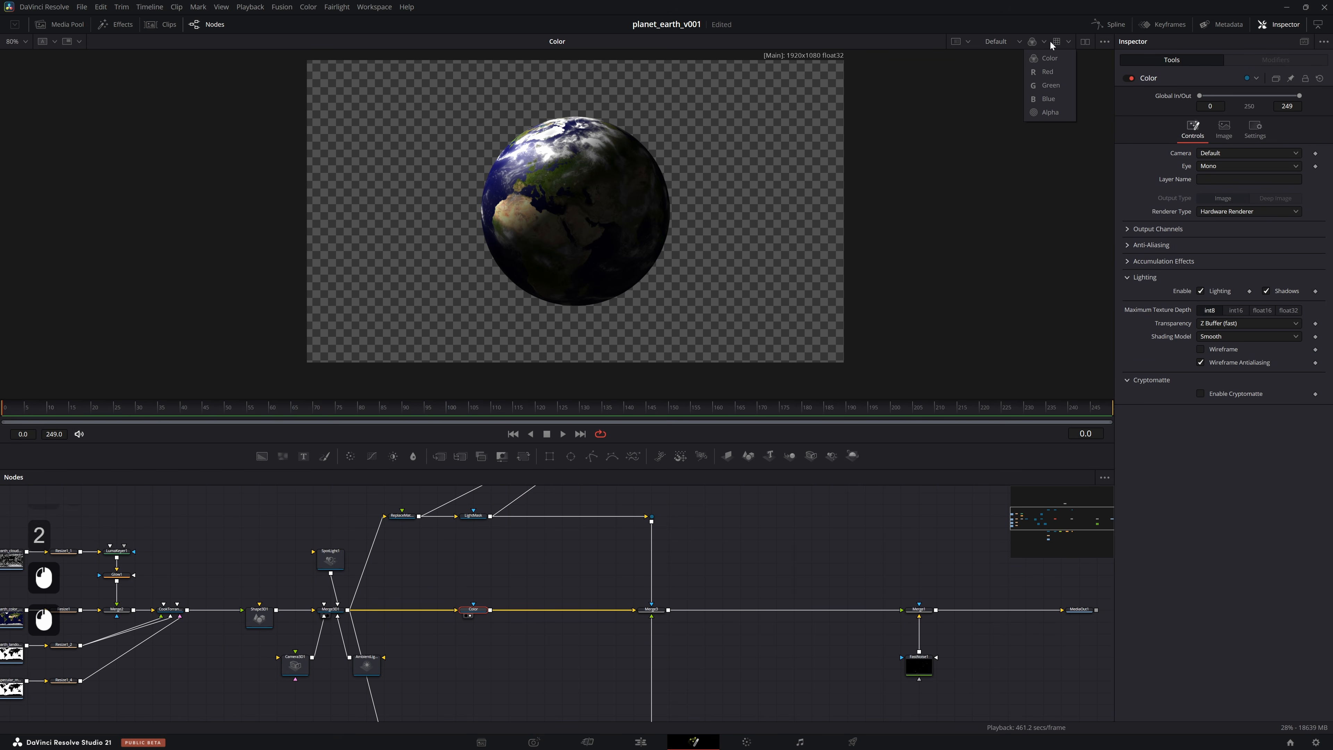
Display the Positions channel of the LightMask render and examine the globe and its empty background
{"action": "left_click", "coordinate": [472, 516]}
{"action": "key", "text": "2"}
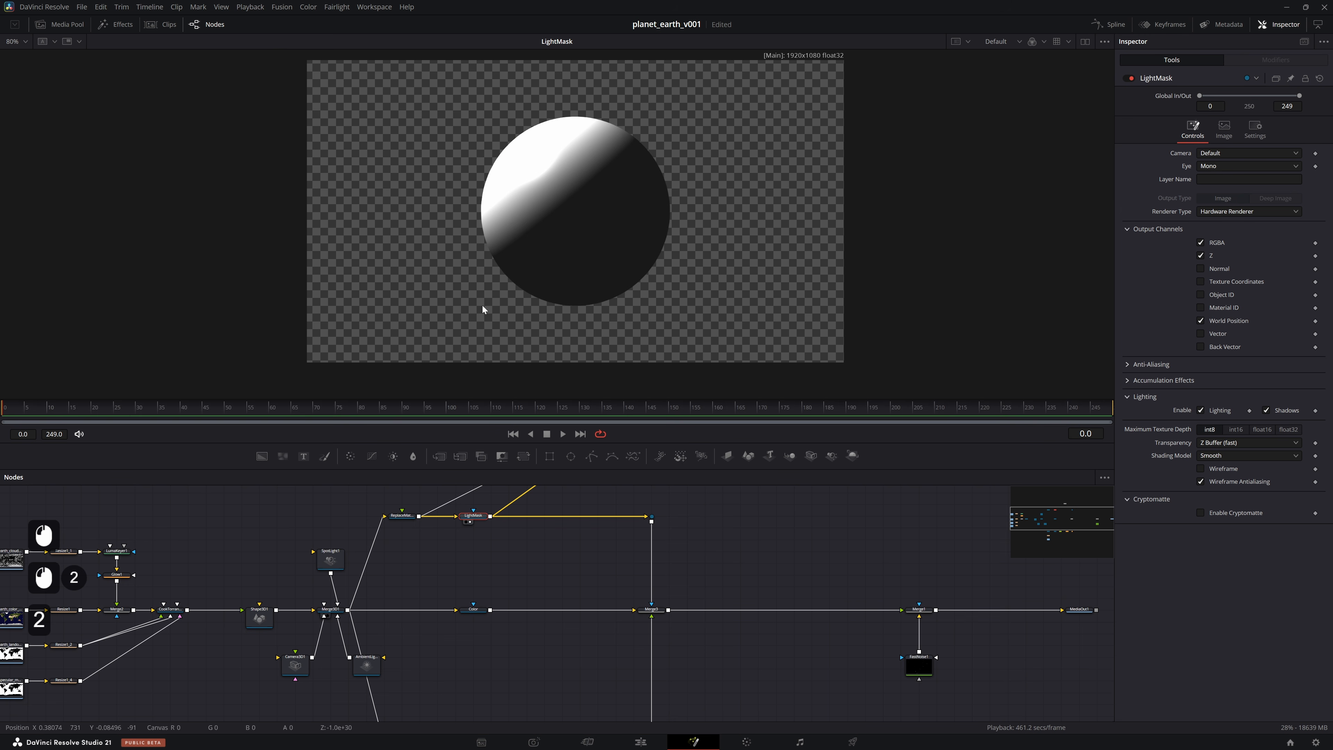
{"action": "left_click", "coordinate": [1045, 42]}
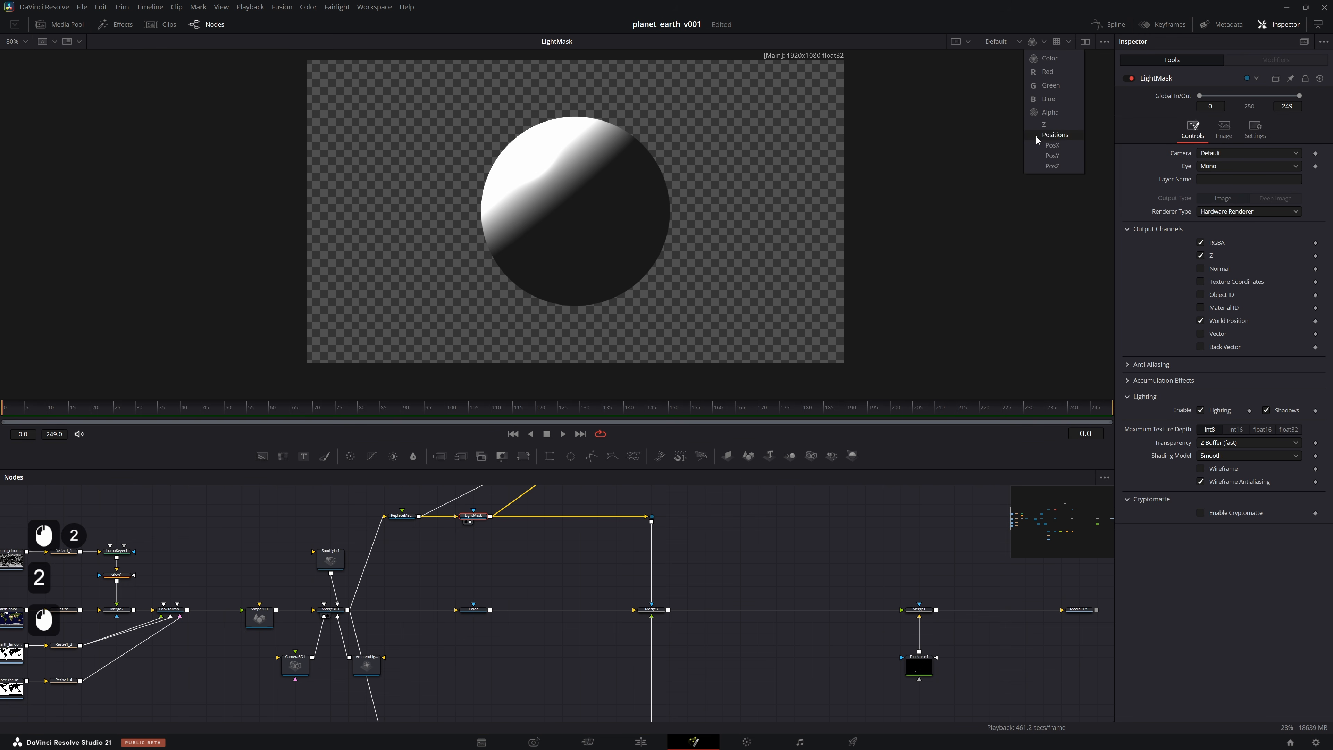
{"action": "left_click", "coordinate": [1035, 134]}
{"action": "left_click", "coordinate": [1043, 42]}
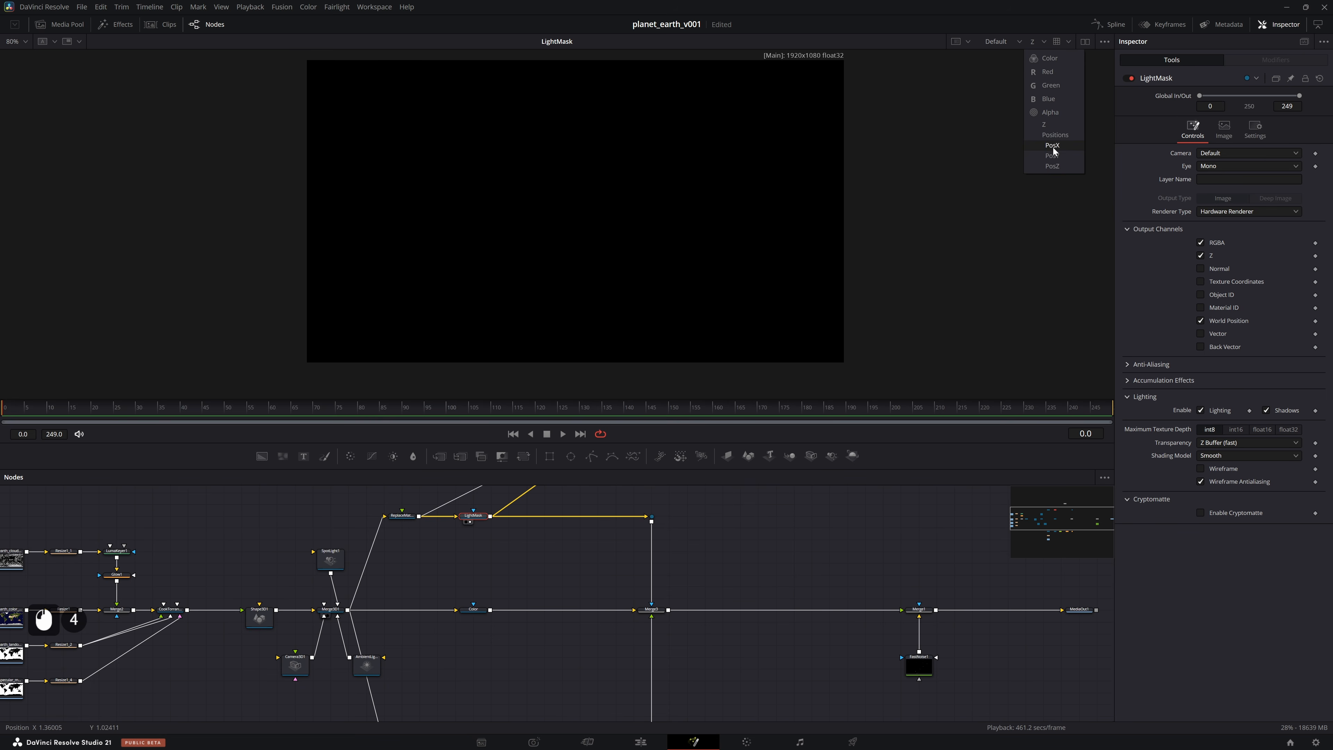
{"action": "left_click", "coordinate": [1055, 134]}
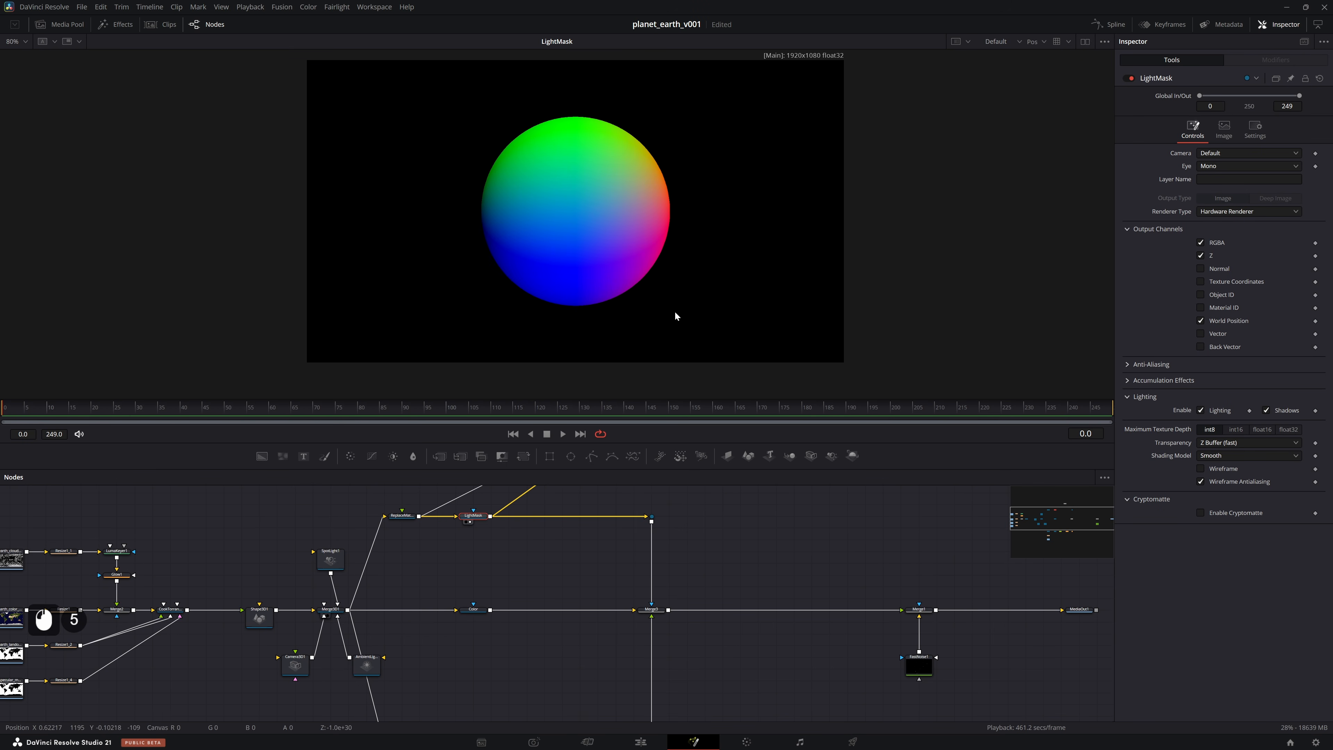
{"action": "left_click_drag", "start_coordinate": [504, 530], "coordinate": [493, 581]}
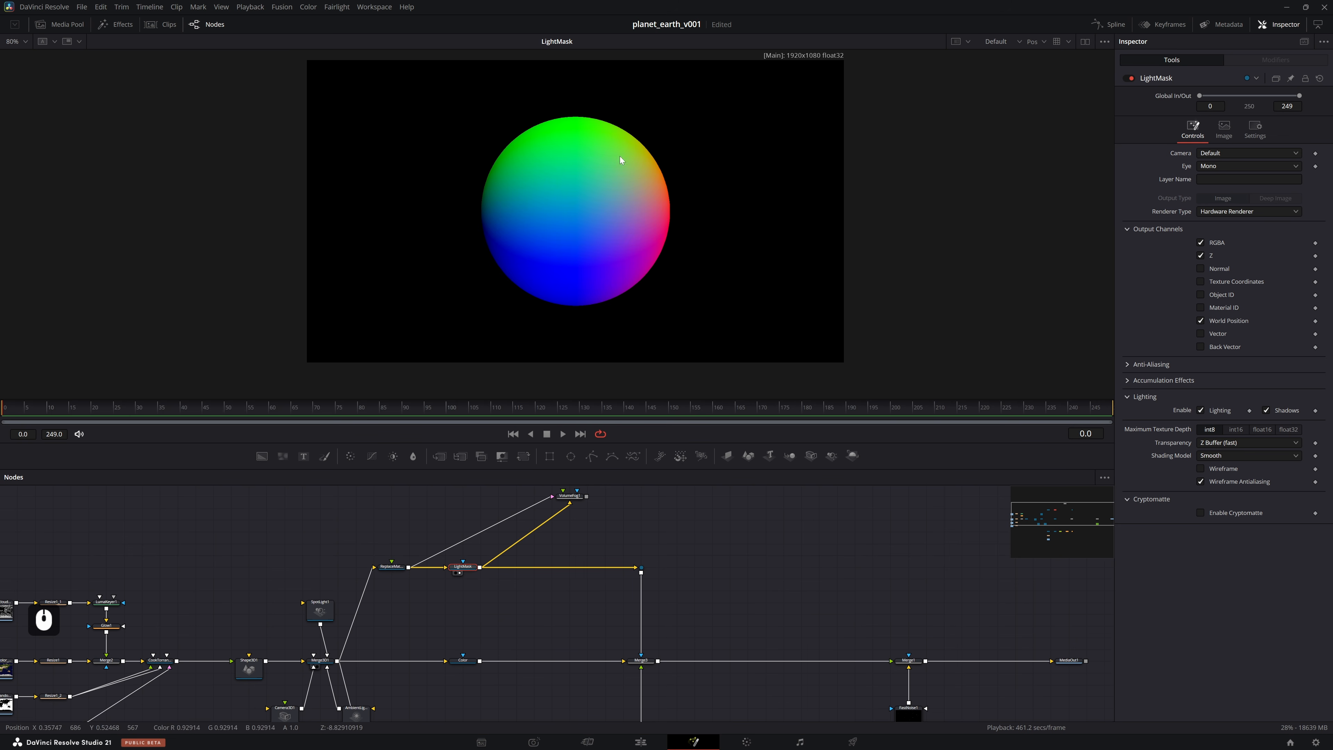
{"action": "left_click", "coordinate": [277, 506]}
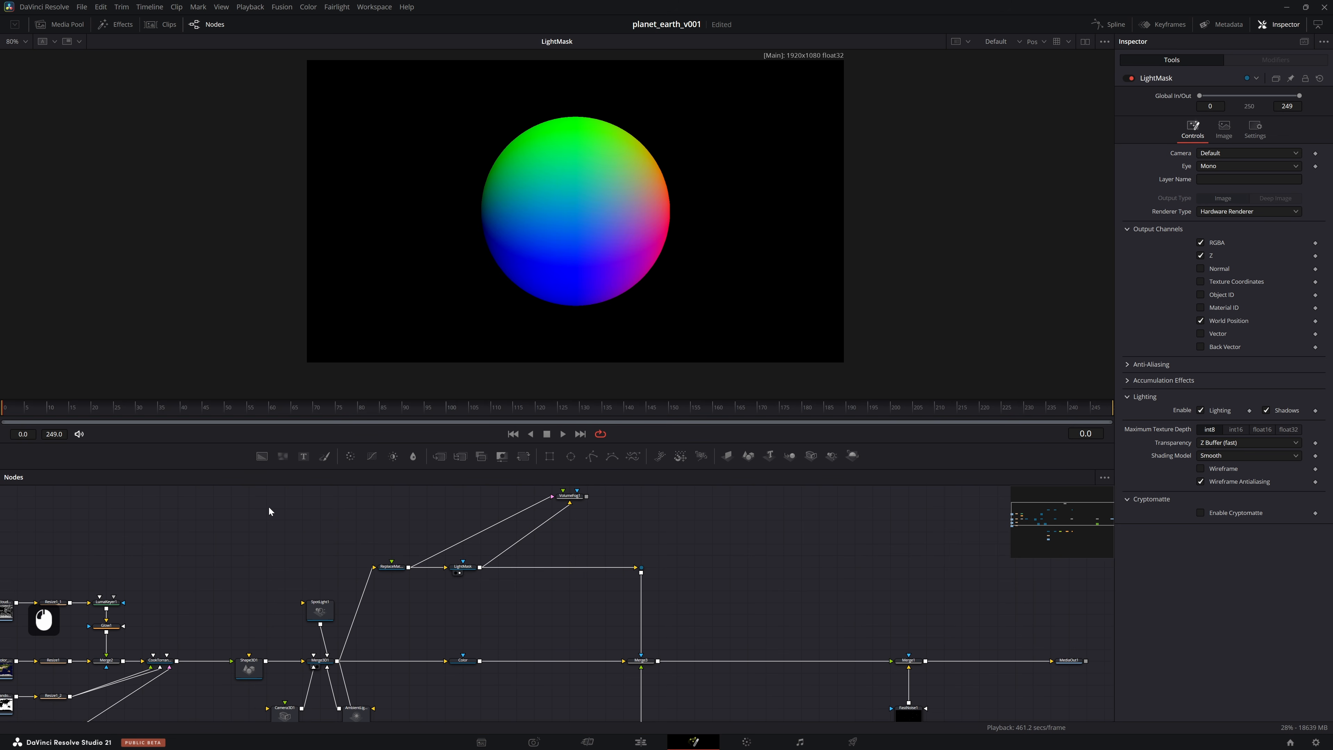
Duplicate the Earth's sphere shape without its material and connect the copy to the 3D merge
{"action": "key", "text": "Escape"}
{"action": "left_click", "coordinate": [249, 664]}
{"action": "key", "text": "ctrl+c"}
{"action": "left_click", "coordinate": [246, 629]}
{"action": "key", "text": "ctrl+v"}
{"action": "left_click", "coordinate": [265, 612]}
{"action": "left_click_drag", "start_coordinate": [266, 603], "coordinate": [320, 662]}
Set the duplicated sphere's radius to 250 so it encloses the scene as a background
{"action": "left_click", "coordinate": [271, 613]}
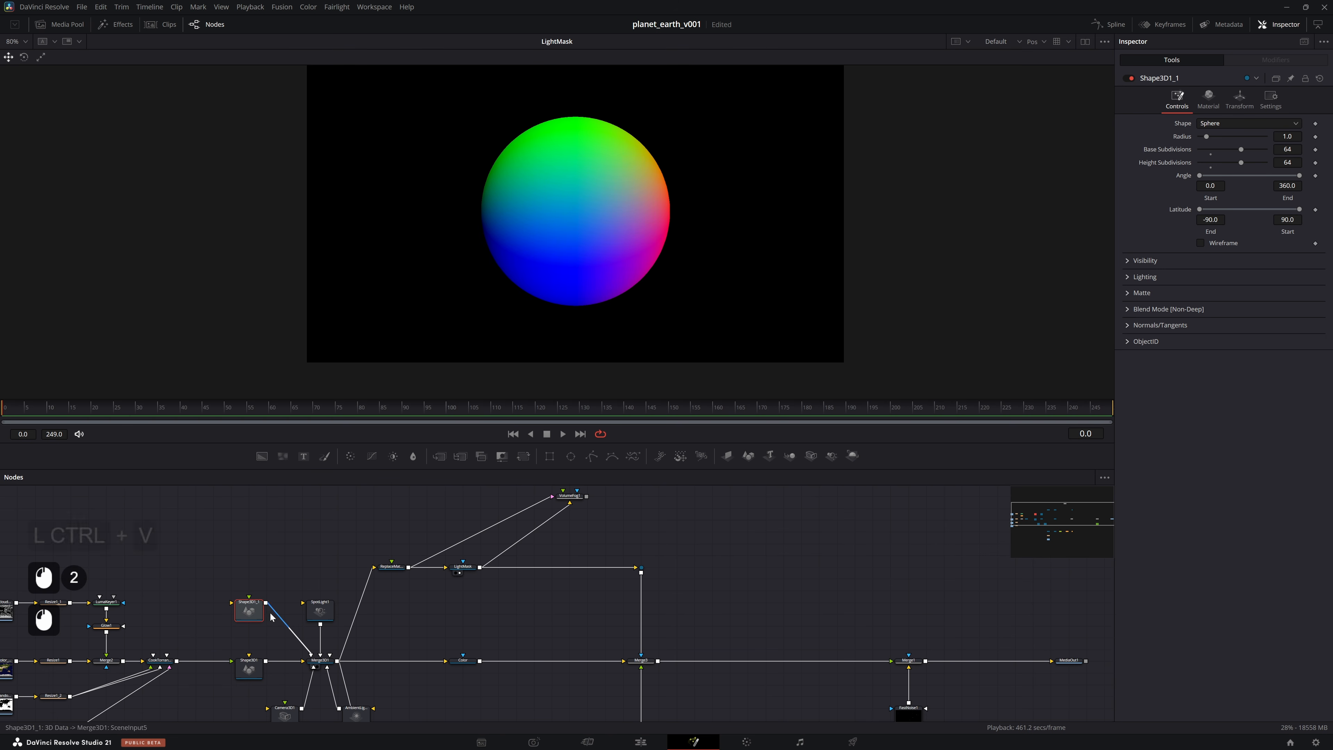
{"action": "left_click", "coordinate": [1280, 137]}
{"action": "key", "text": "ctrl+a"}
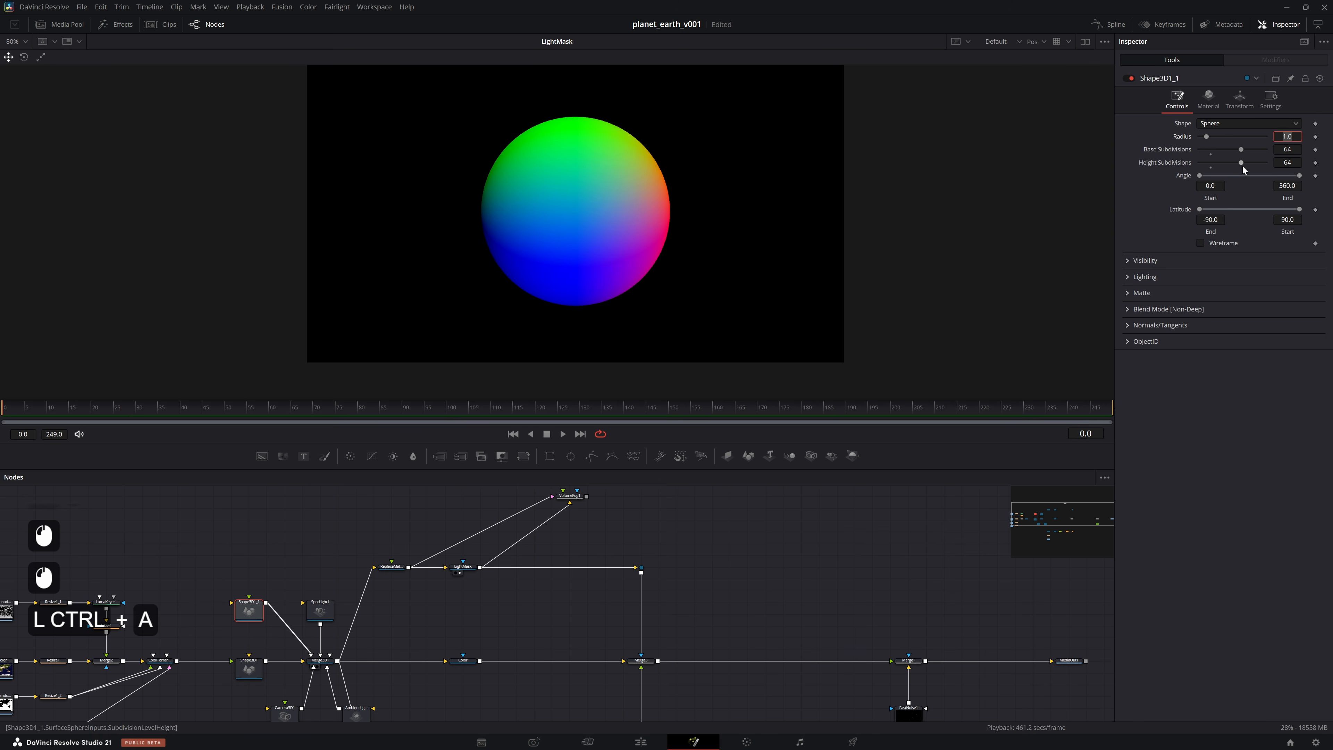
{"action": "type", "text": "250"}
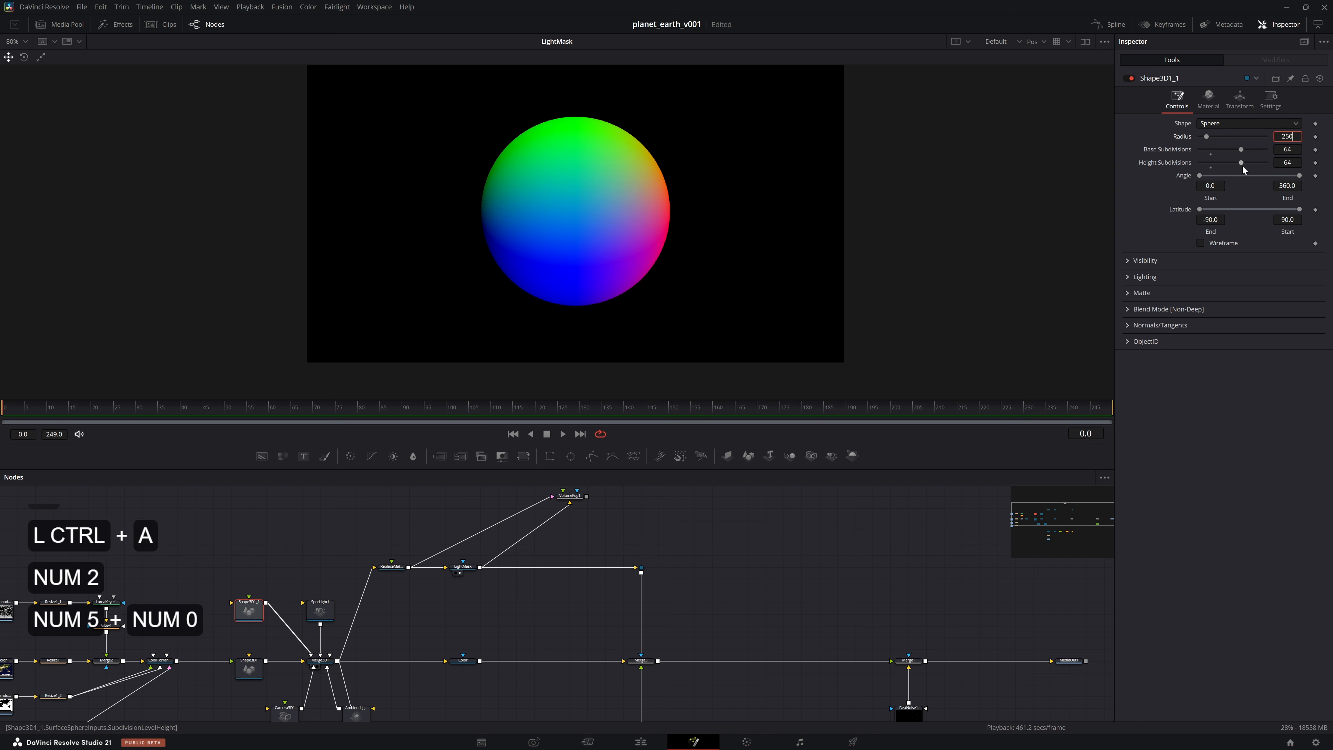
{"action": "key", "text": "KP_Enter"}
{"action": "double_click", "coordinate": [692, 512]}
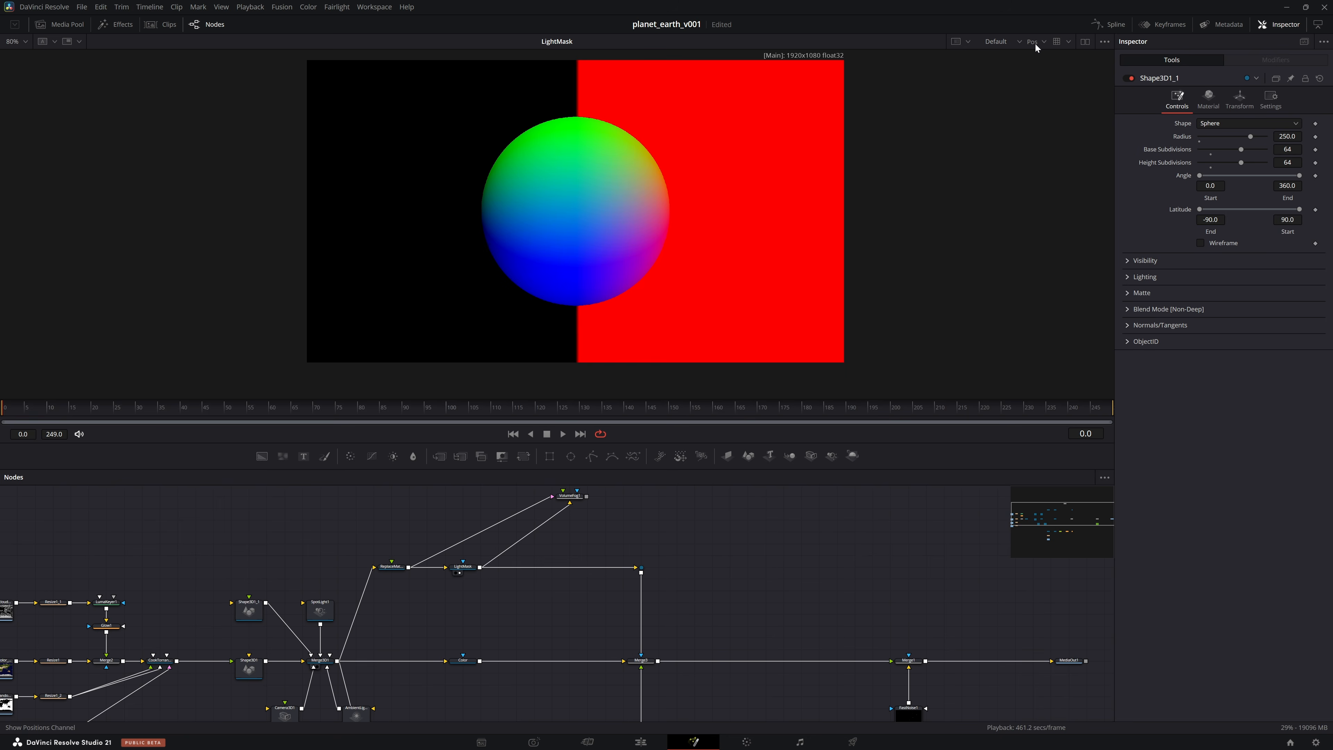
Return the viewer to the colour channels, display the Volume Fog and select the large background sphere
{"action": "left_click", "coordinate": [1043, 42]}
{"action": "left_click", "coordinate": [1026, 68]}
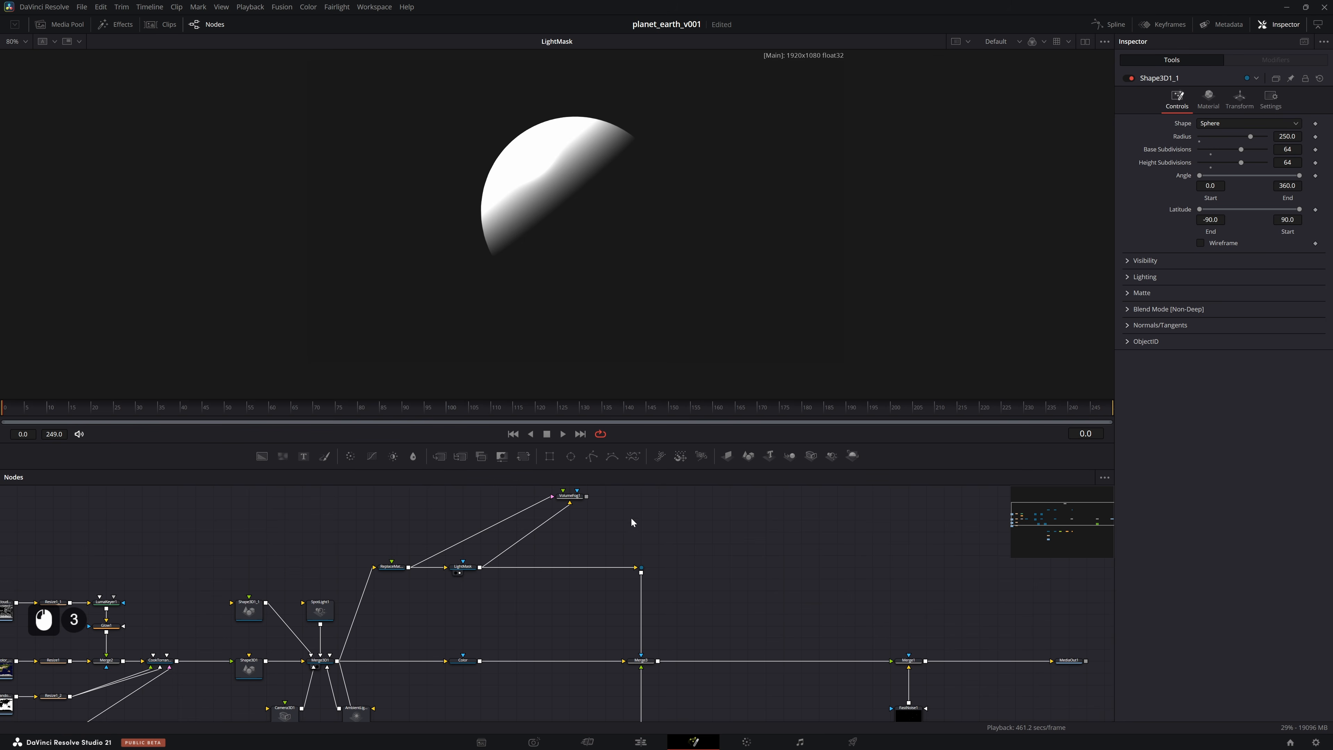
{"action": "left_click", "coordinate": [581, 497]}
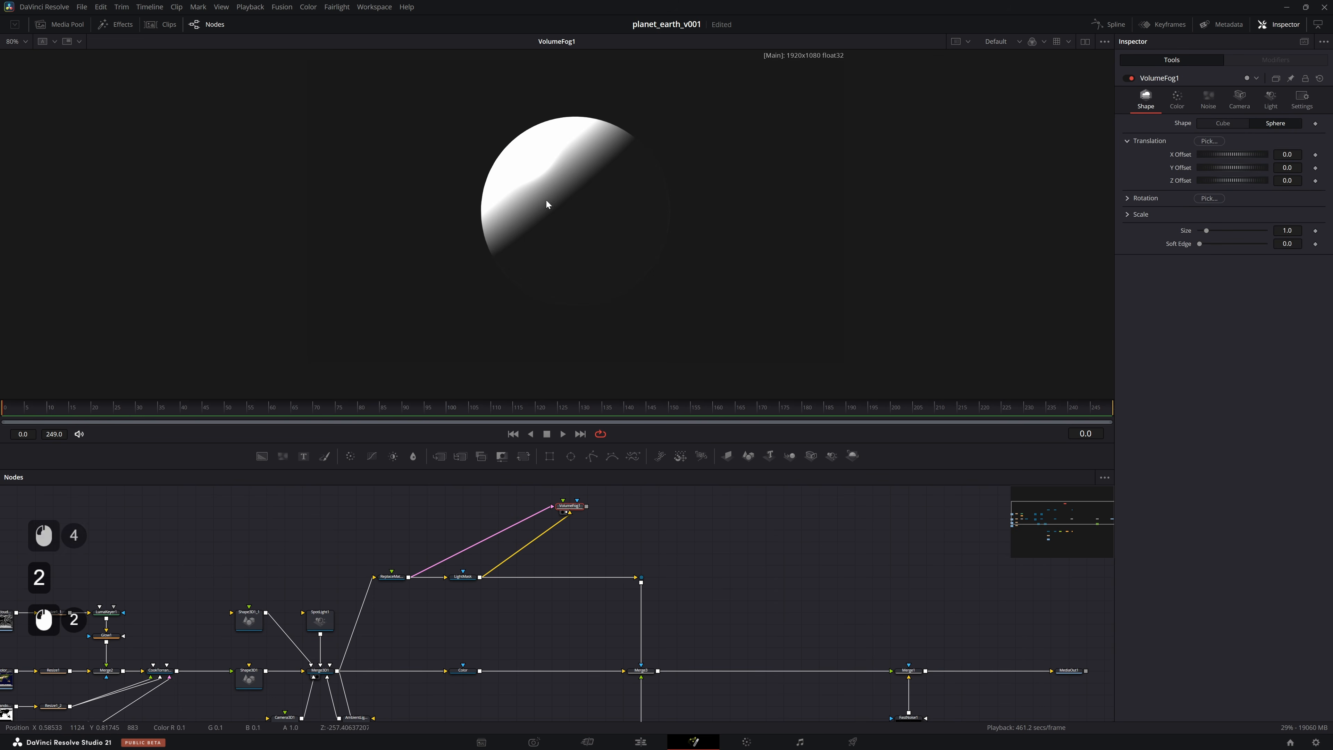
{"action": "left_click", "coordinate": [248, 625]}
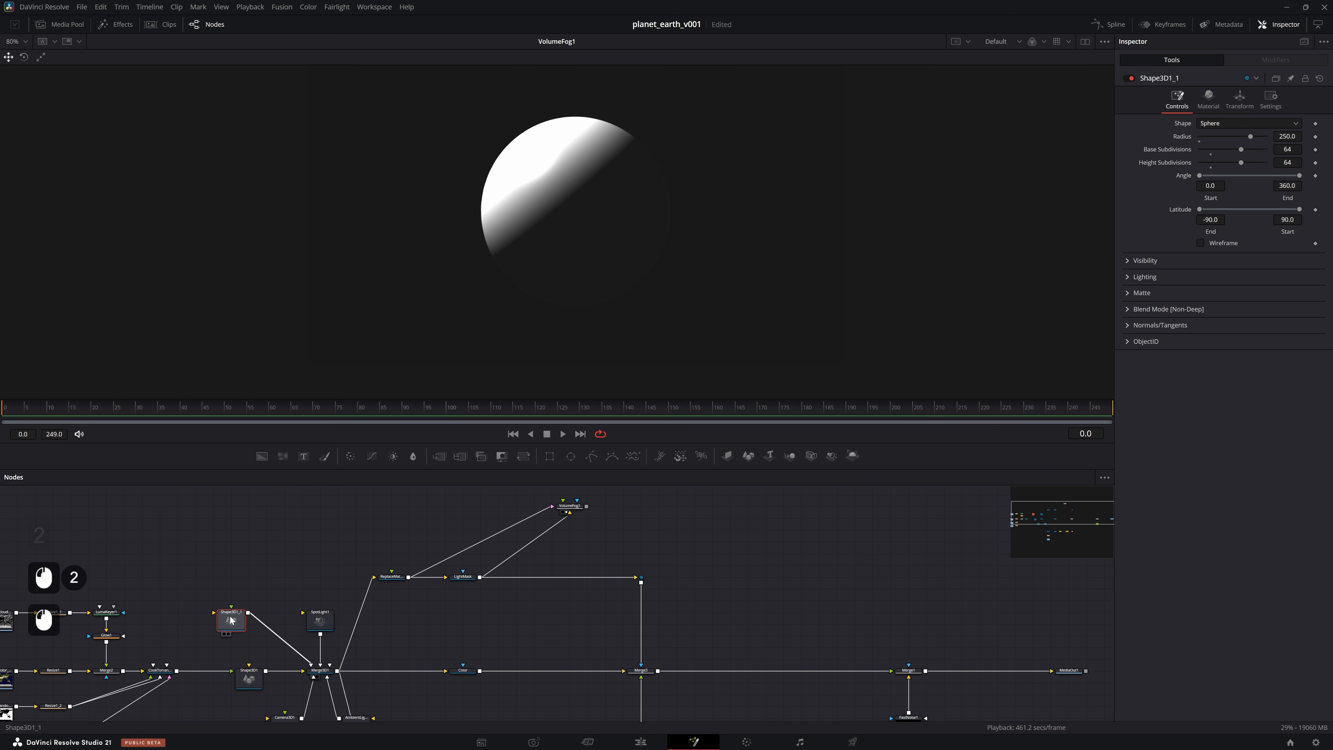
Set the diffuse opacity of the large background sphere to 0 and display the Color render
{"action": "left_click", "coordinate": [1215, 105]}
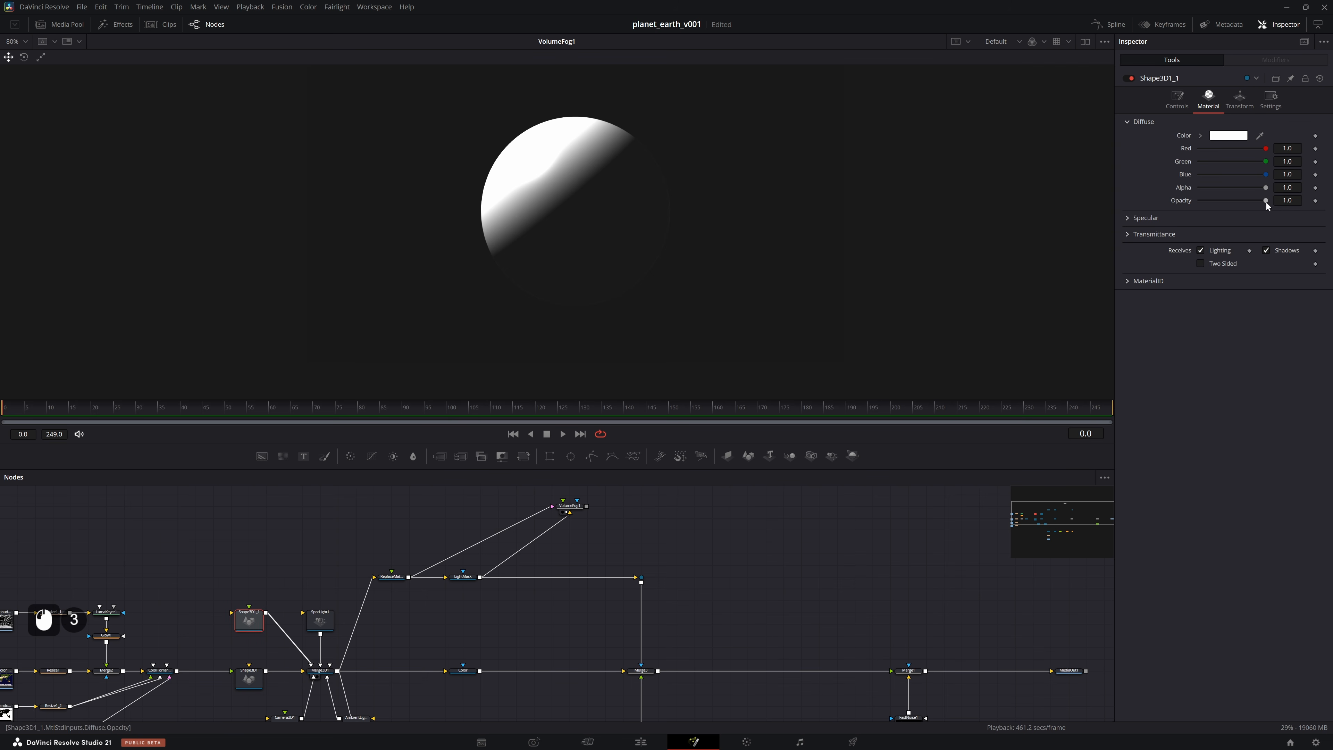
{"action": "key", "text": "2"}
{"action": "mouse_move", "coordinate": [1265, 200]}
{"action": "left_mouse_down"}
{"action": "mouse_move", "coordinate": [1180, 202]}
{"action": "mouse_move", "coordinate": [1293, 206]}
{"action": "mouse_move", "coordinate": [1149, 212]}
{"action": "mouse_move", "coordinate": [1267, 200]}
{"action": "left_mouse_up"}
{"action": "scroll", "coordinate": [407, 664], "scroll_direction": "down", "scroll_amount": 3}
{"action": "left_click", "coordinate": [348, 659]}
{"action": "left_click", "coordinate": [241, 555]}
{"action": "left_click_drag", "start_coordinate": [1263, 200], "coordinate": [1091, 220]}
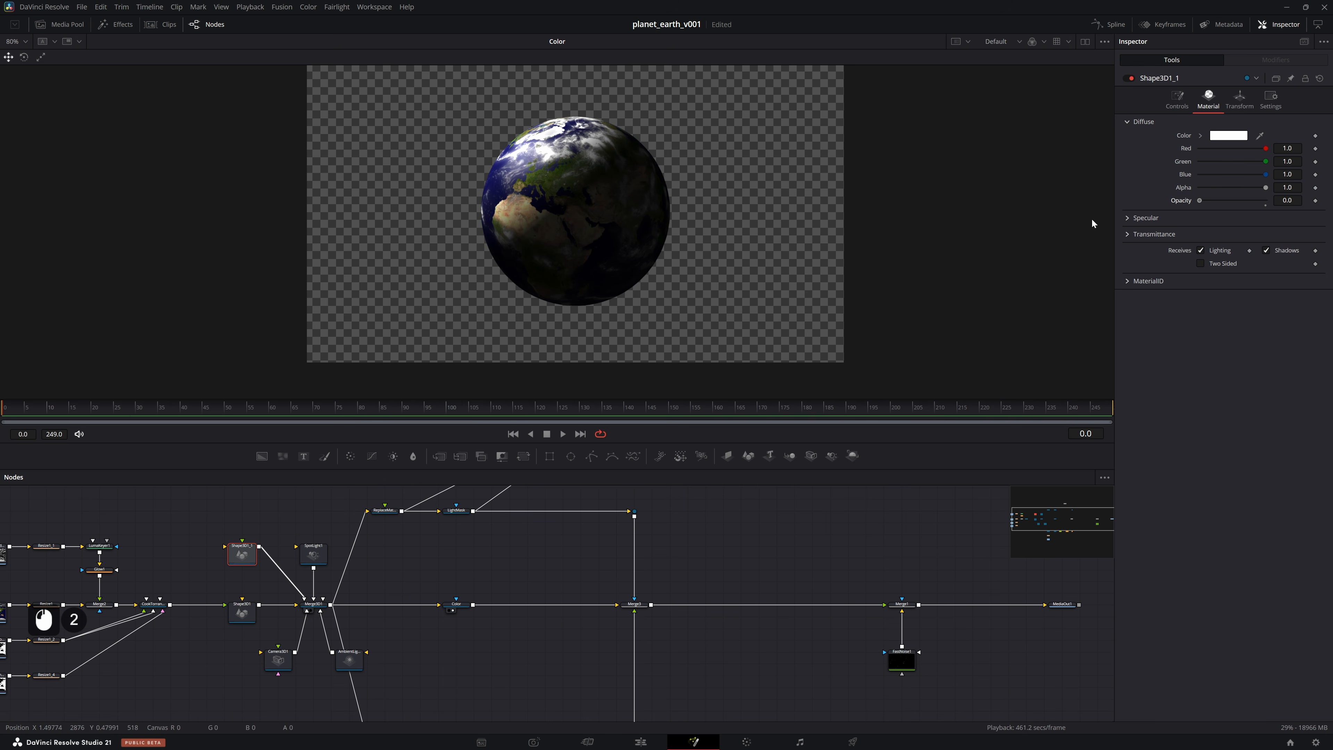
Display the final MediaOut composite and save the project
{"action": "left_click_drag", "start_coordinate": [1054, 608], "coordinate": [745, 626]}
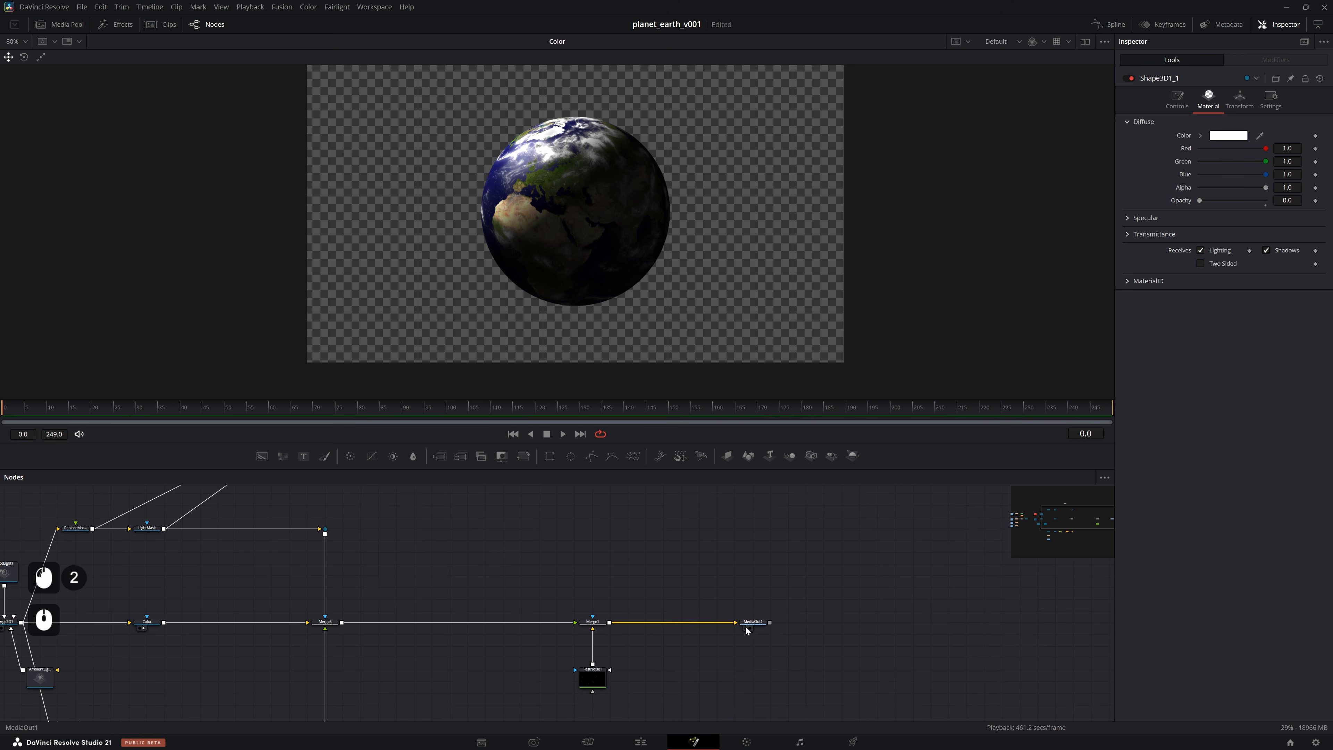
{"action": "left_click", "coordinate": [592, 622]}
{"action": "key", "text": "2"}
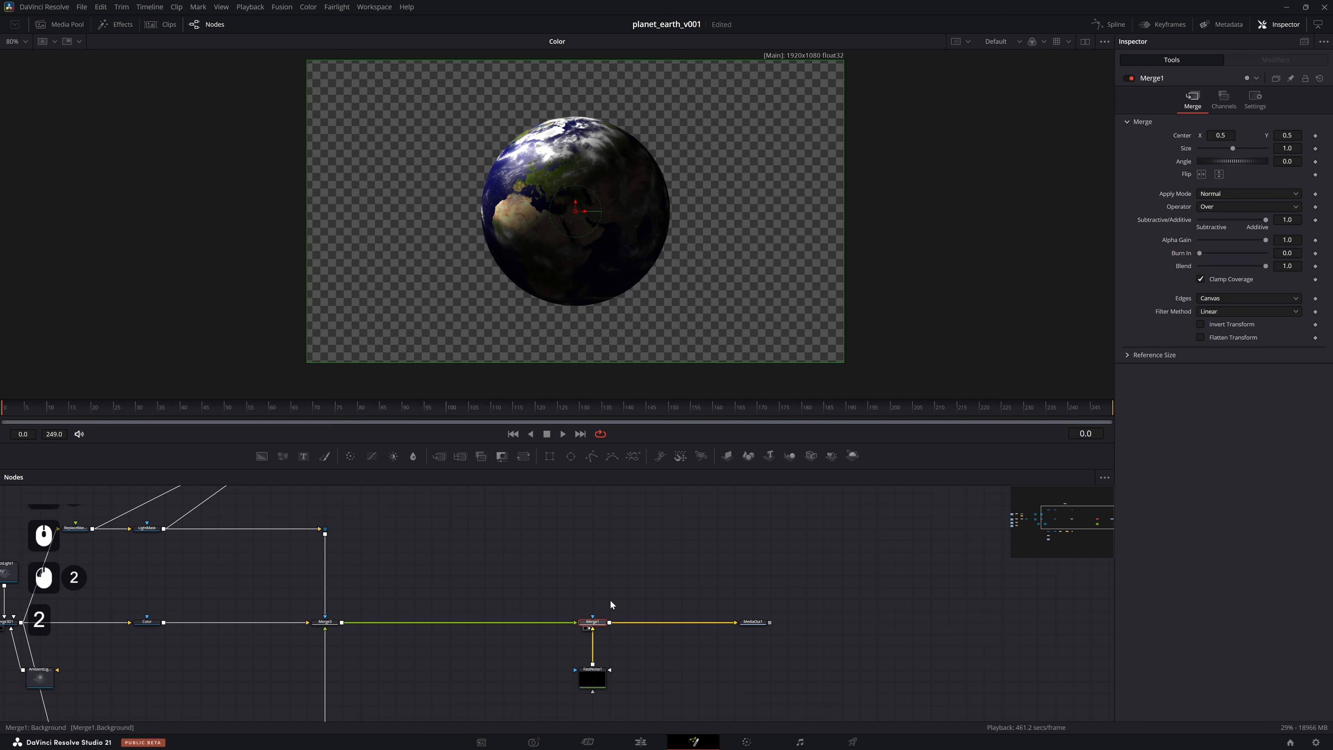
{"action": "key", "text": "ctrl+s"}
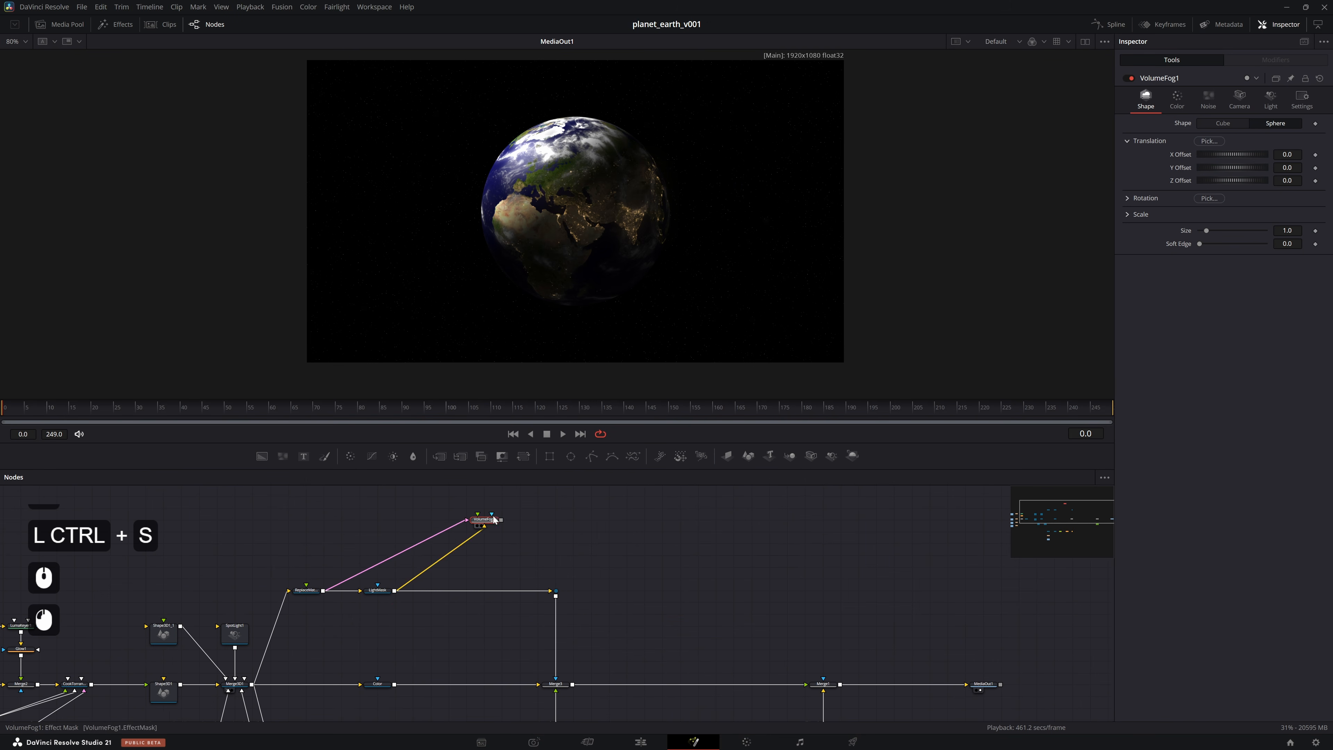
Display the Volume Fog, add a Glow after it and view the glowing result
{"action": "left_click_drag", "start_coordinate": [509, 525], "coordinate": [450, 525]}
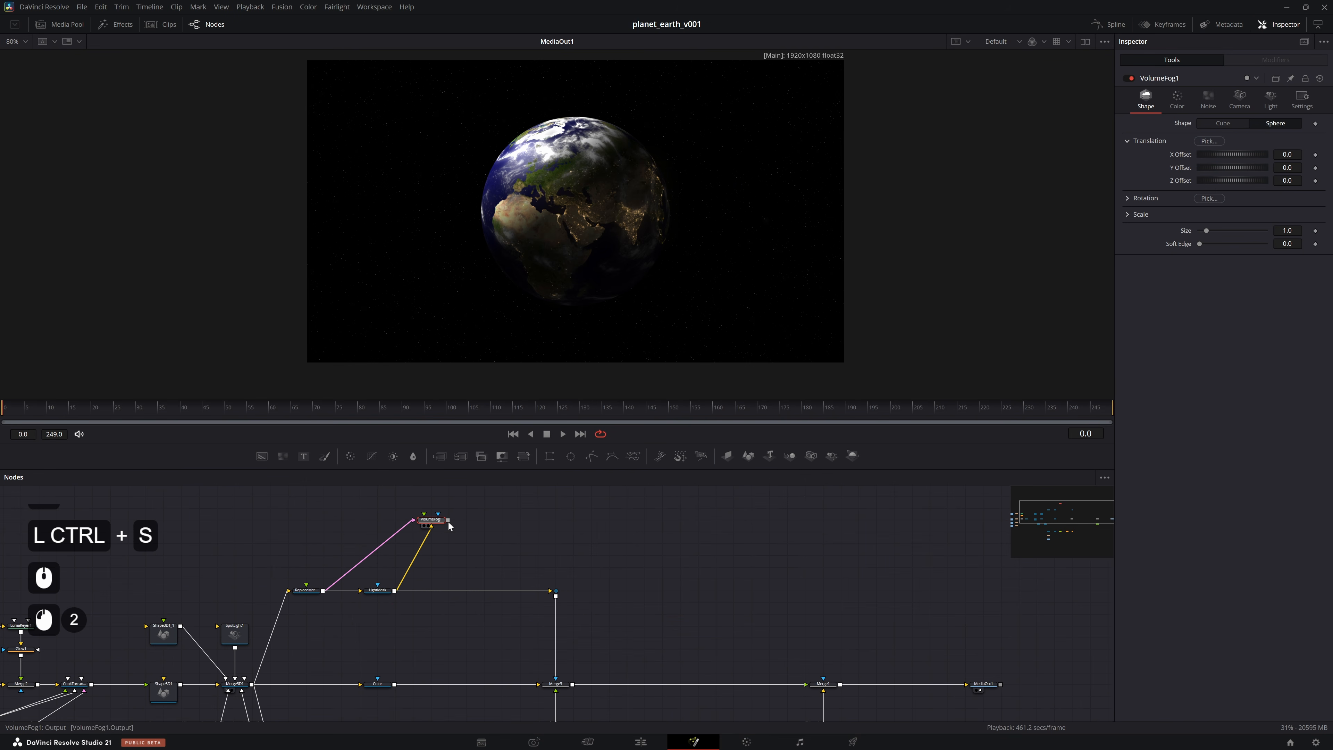
{"action": "key", "text": "2"}
{"action": "key", "text": "shift+space"}
{"action": "type", "text": "glow"}
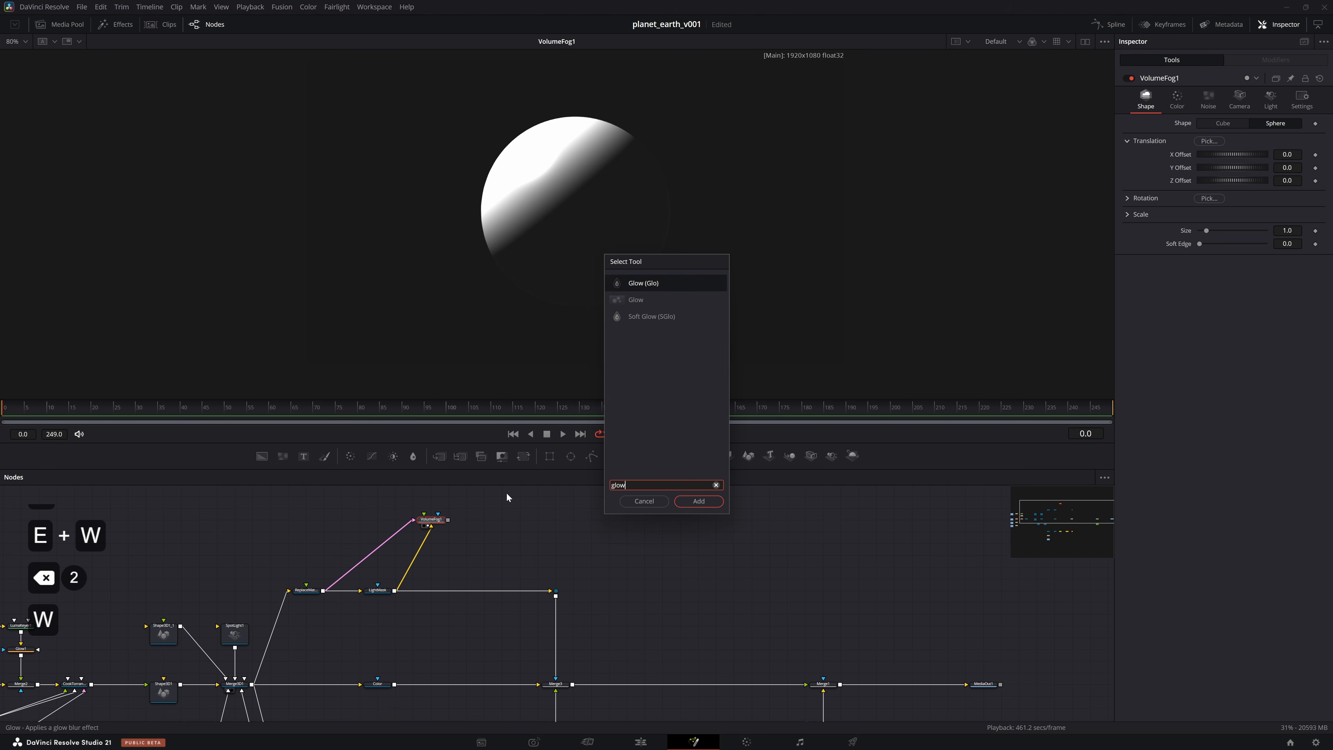
{"action": "key", "text": "Return"}
{"action": "key", "text": "2"}
{"action": "left_click", "coordinate": [488, 516]}
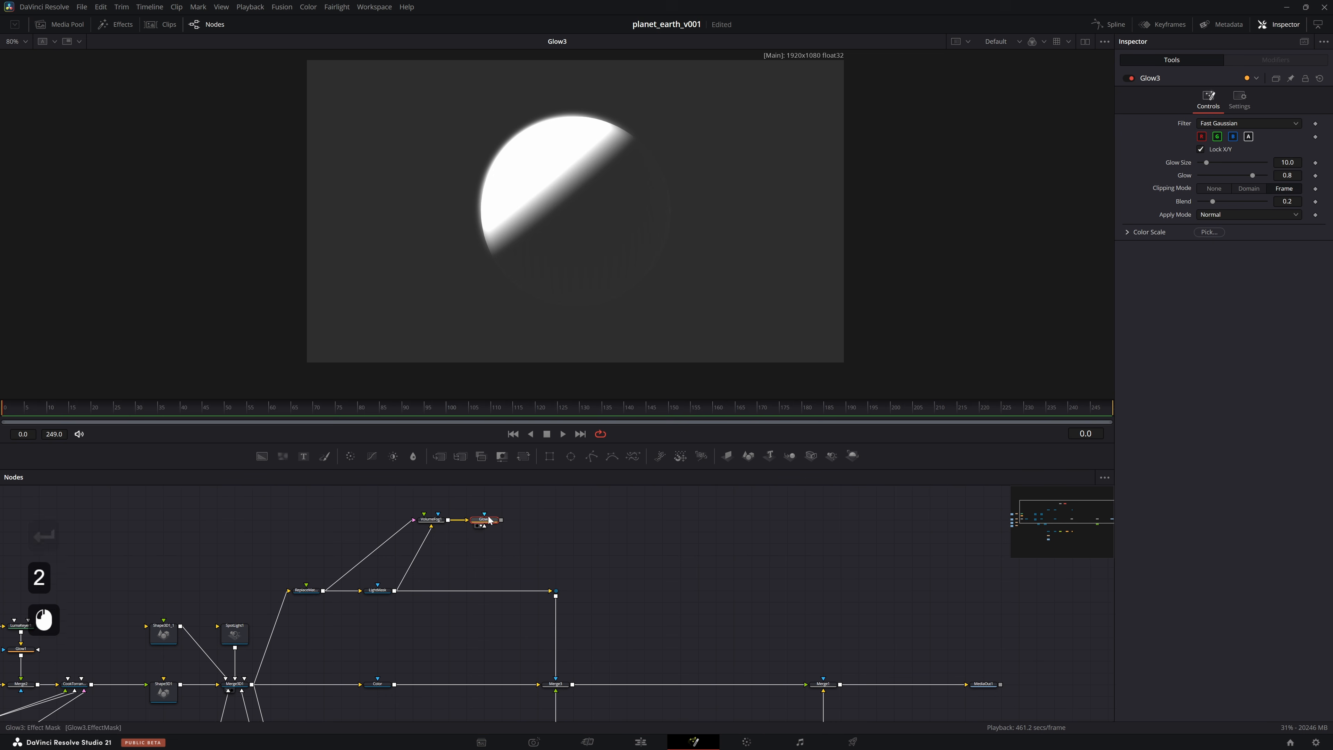
Add a Blur after the fog's Glow, display it and space it apart from the Glow node
{"action": "key", "text": "shift+space"}
{"action": "type", "text": "blur"}
{"action": "key", "text": "Return"}
{"action": "key", "text": "2"}
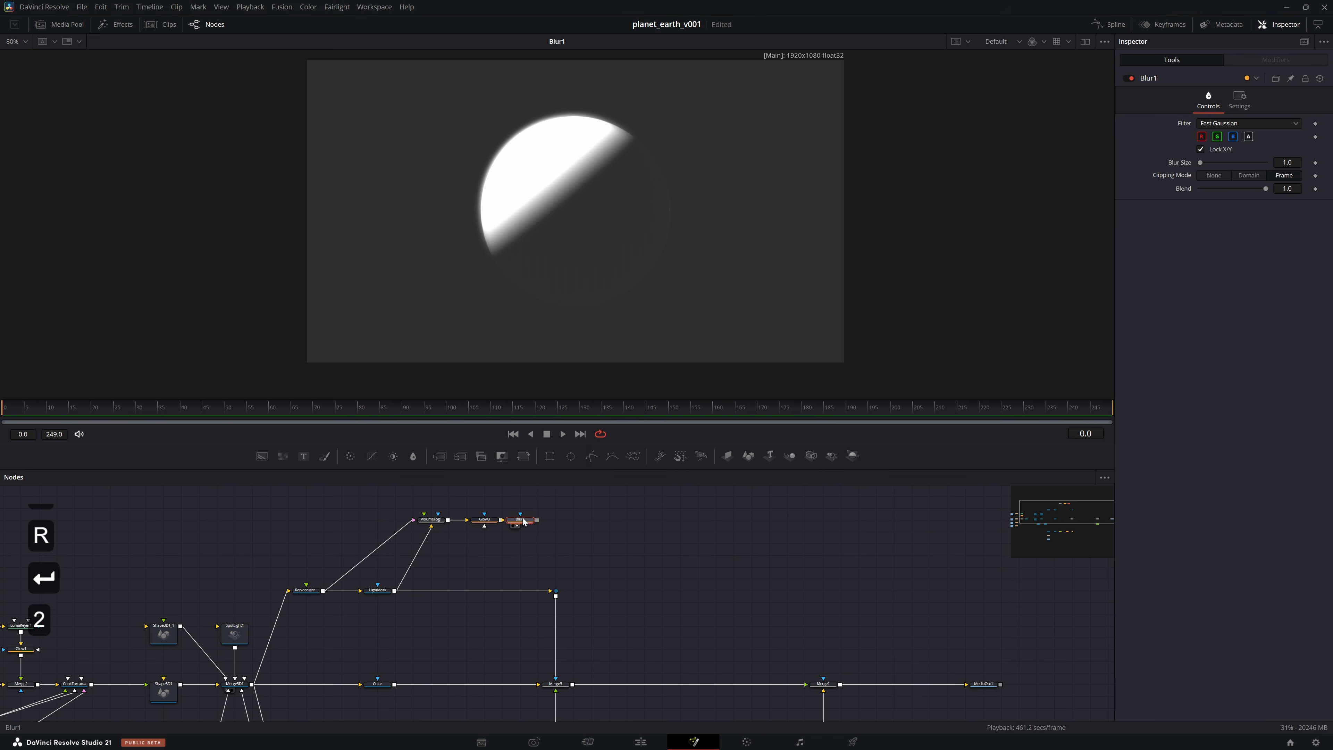
{"action": "left_click_drag", "start_coordinate": [522, 519], "coordinate": [558, 518]}
Merge the blurred fog over the night-lights merge output and display the final MediaOut composite
{"action": "left_click", "coordinate": [476, 661]}
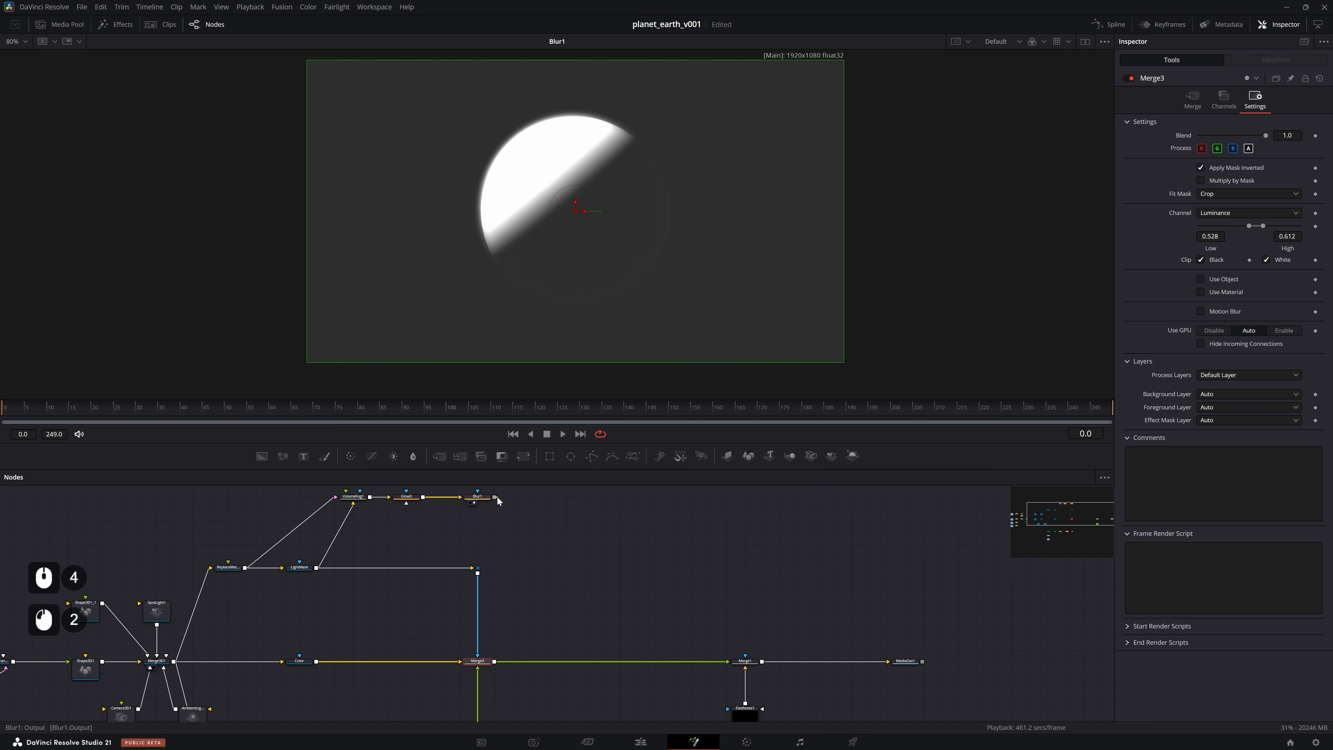
{"action": "left_click_drag", "start_coordinate": [495, 497], "coordinate": [501, 601]}
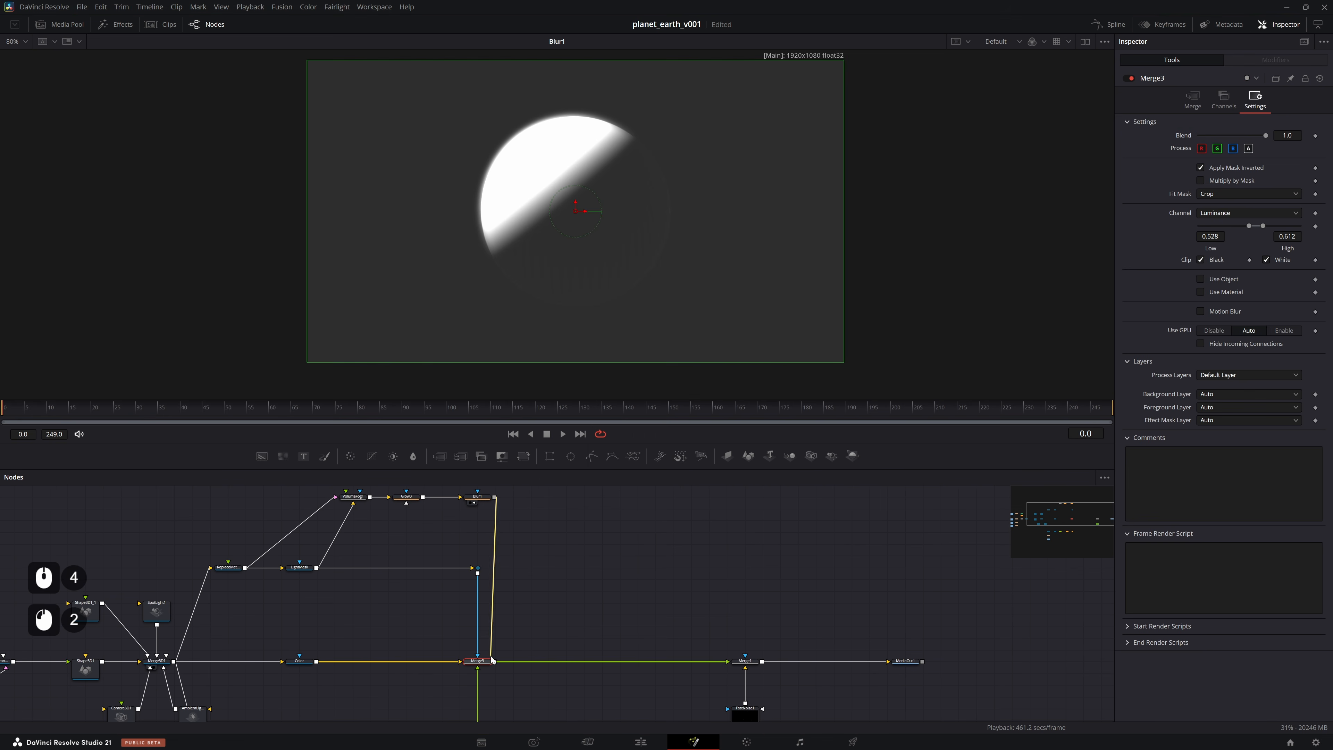
{"action": "left_click_drag", "start_coordinate": [492, 660], "coordinate": [493, 660]}
{"action": "key", "text": "2"}
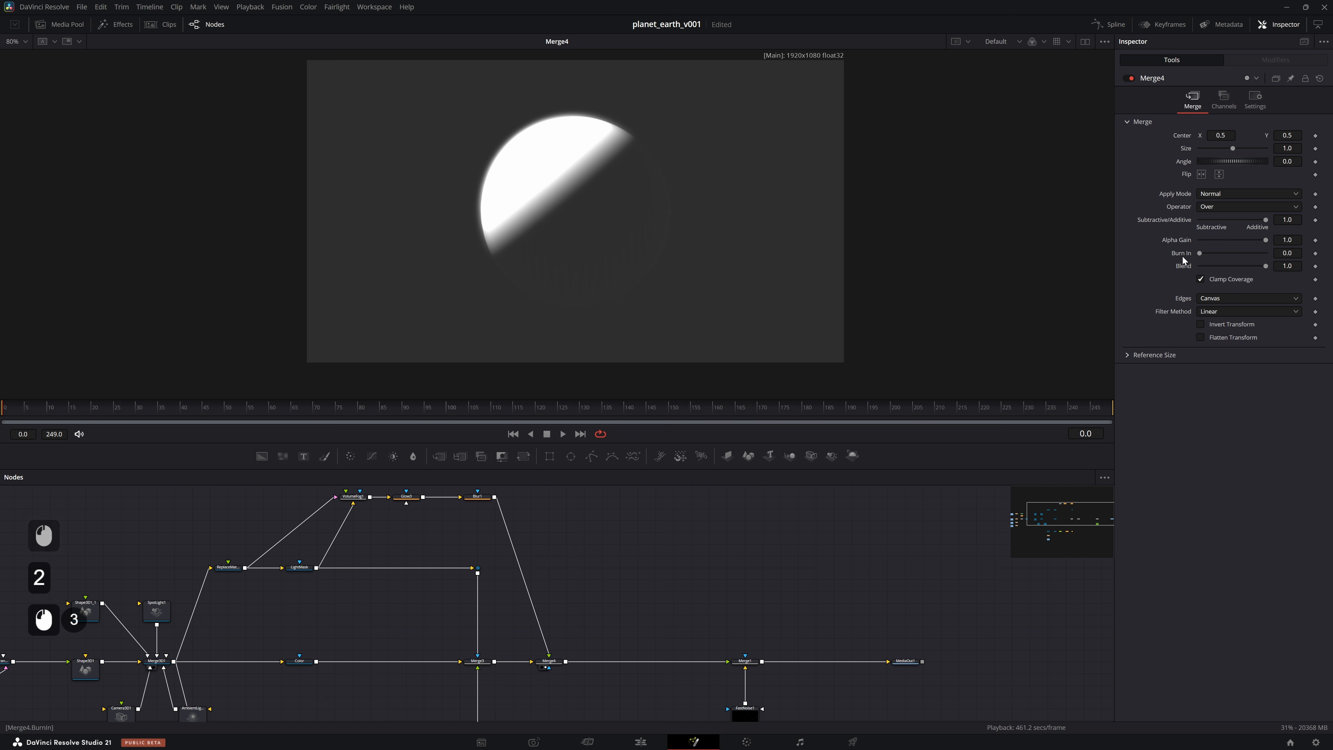
{"action": "left_click", "coordinate": [905, 661]}
{"action": "key", "text": "2"}
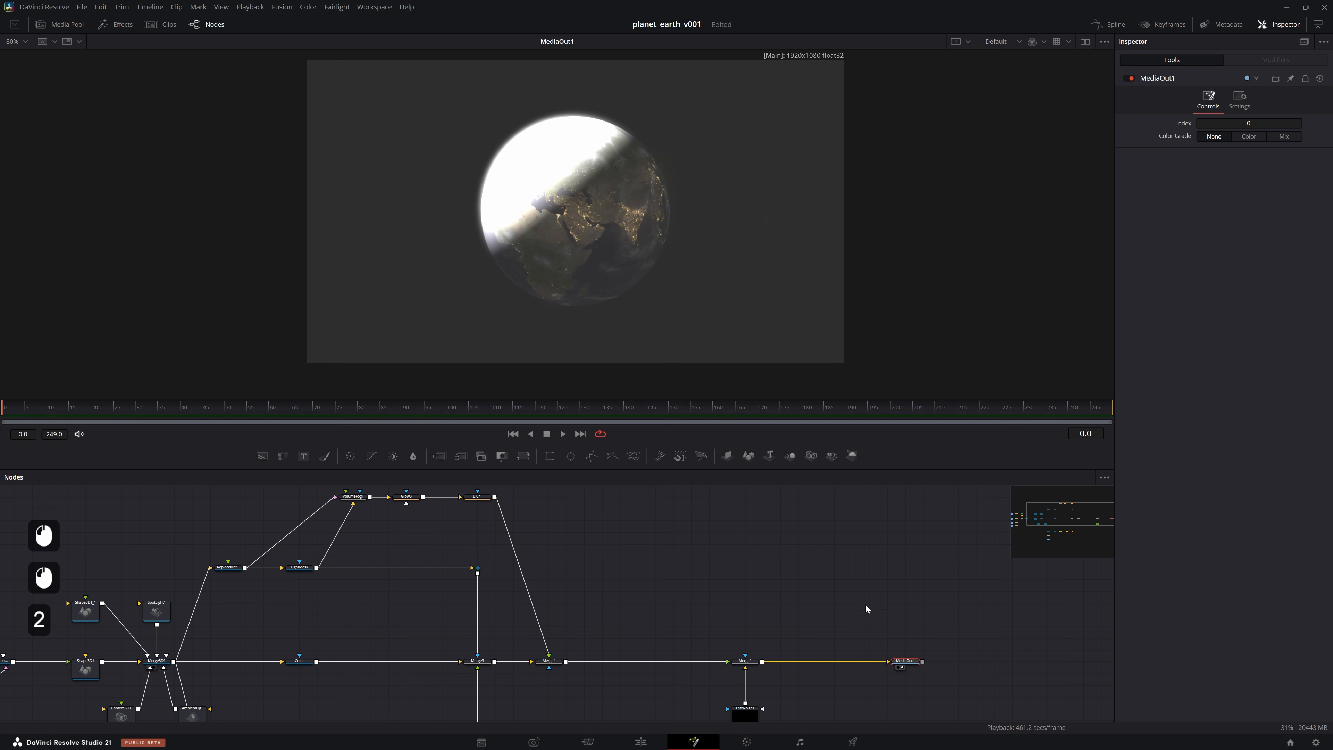
{"action": "left_click", "coordinate": [866, 608]}
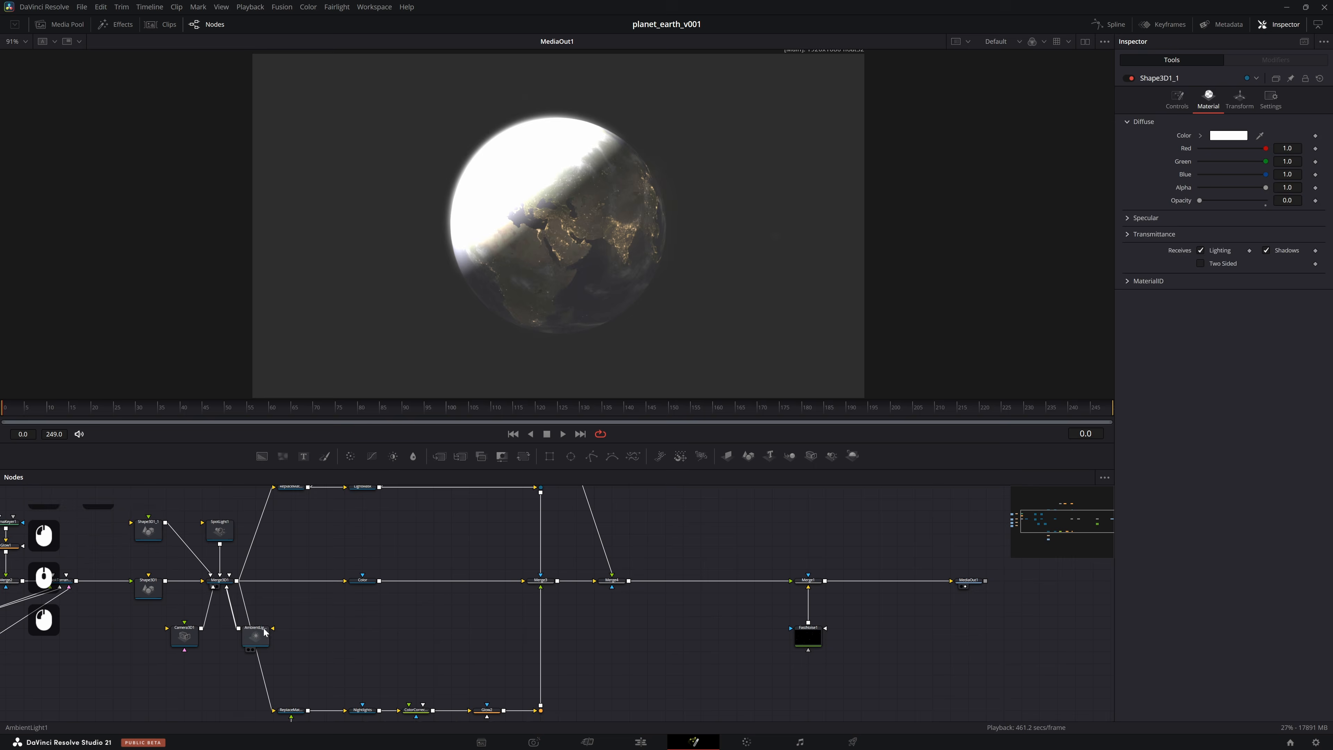
Delete the ambient light, fit the image in the viewer and save the project
{"action": "left_click", "coordinate": [249, 632]}
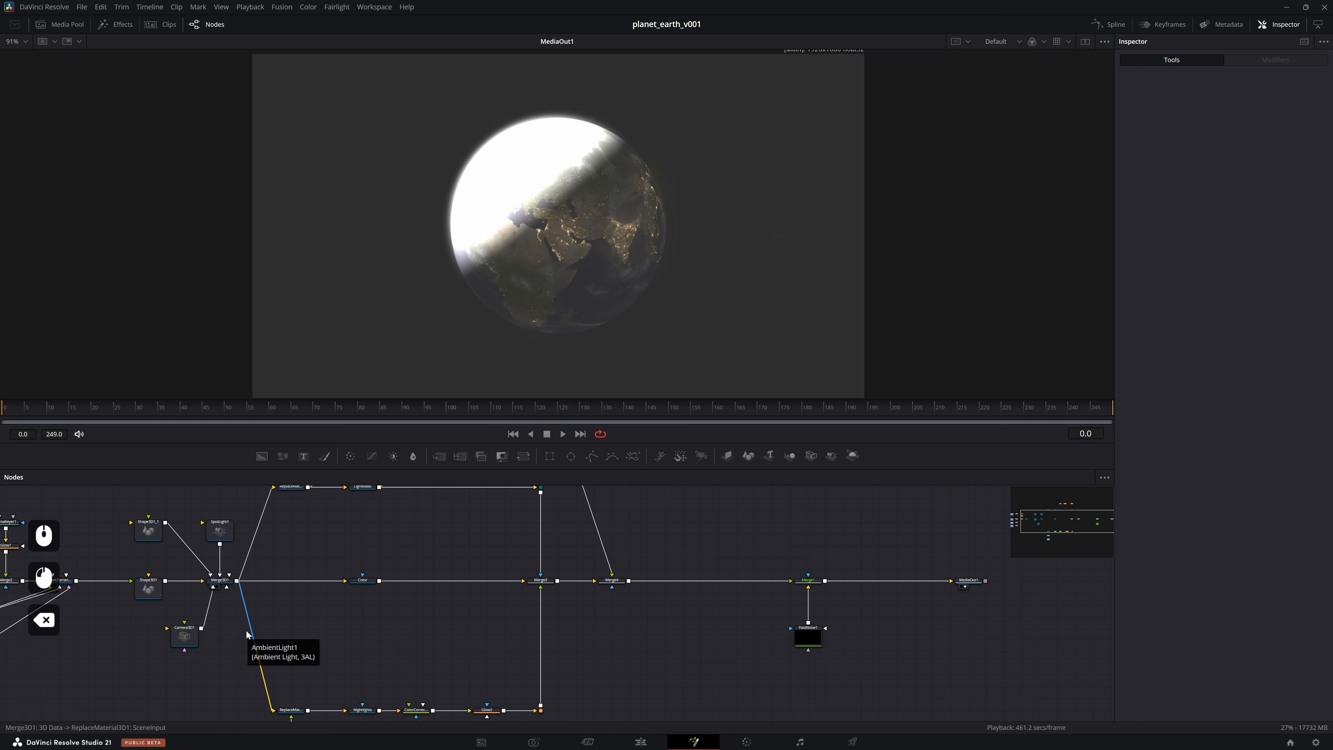
{"action": "key", "text": "Delete"}
{"action": "key", "text": "ctrl+f"}
{"action": "left_click", "coordinate": [587, 207]}
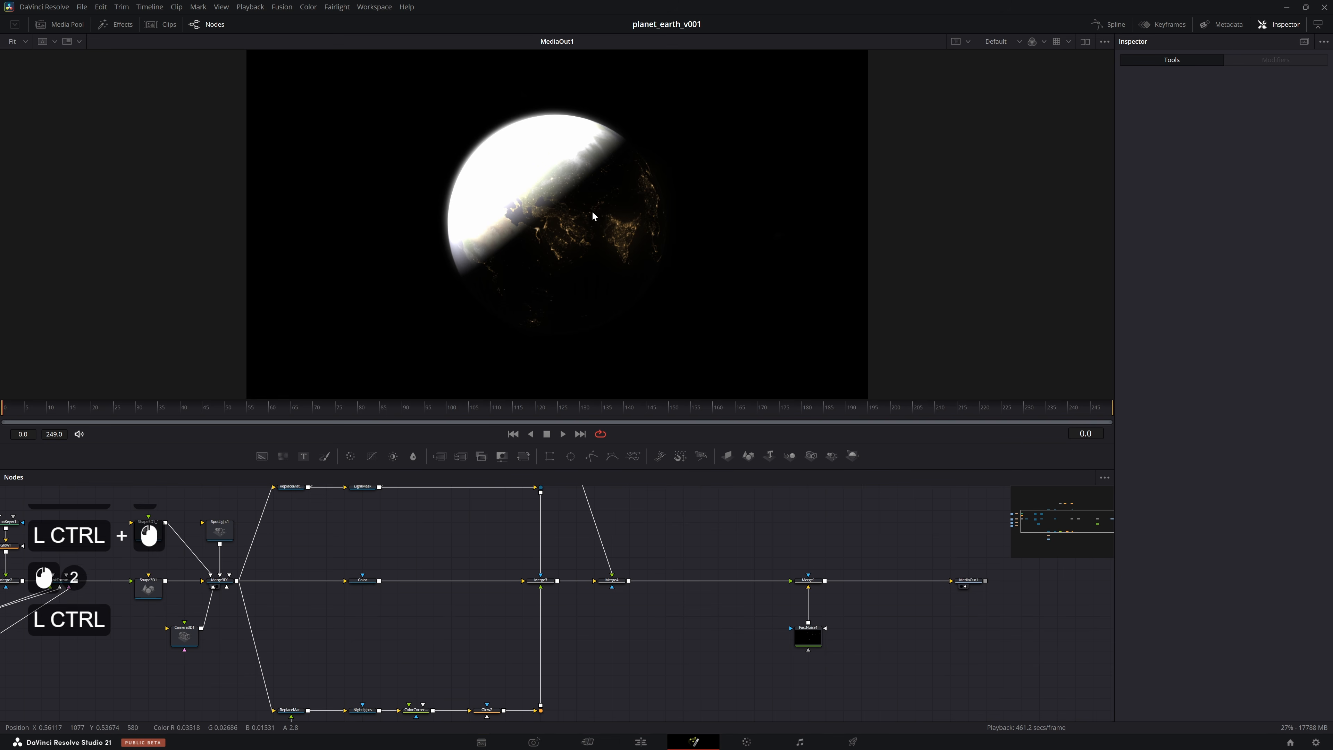
{"action": "key", "text": "ctrl+s"}
Add a router bend to the connection between the fog's Blur and its merge, aligned above the merge
{"action": "left_click", "coordinate": [591, 210]}
{"action": "left_click_drag", "start_coordinate": [699, 530], "coordinate": [688, 614]}
{"action": "left_click_drag", "start_coordinate": [561, 541], "coordinate": [602, 503], "text": "alt"}
{"action": "left_click", "coordinate": [405, 500]}
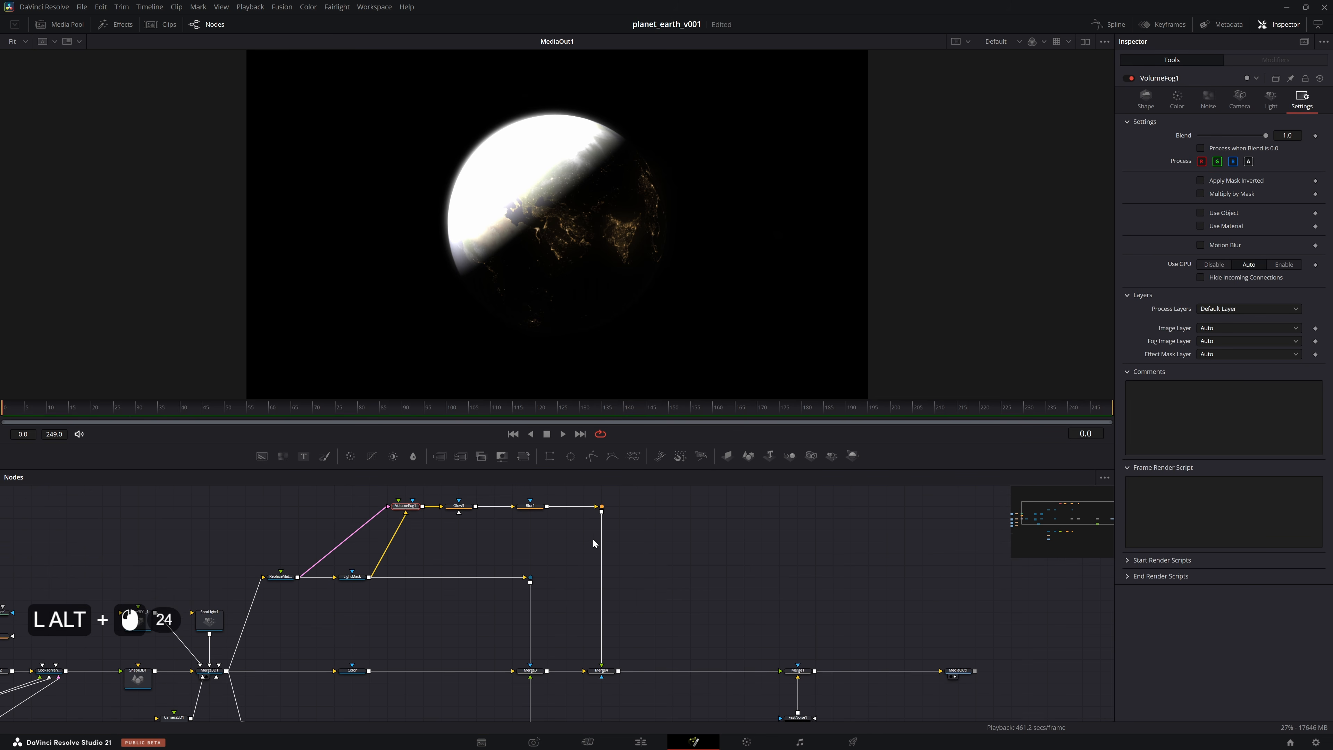
{"action": "key", "text": "2"}
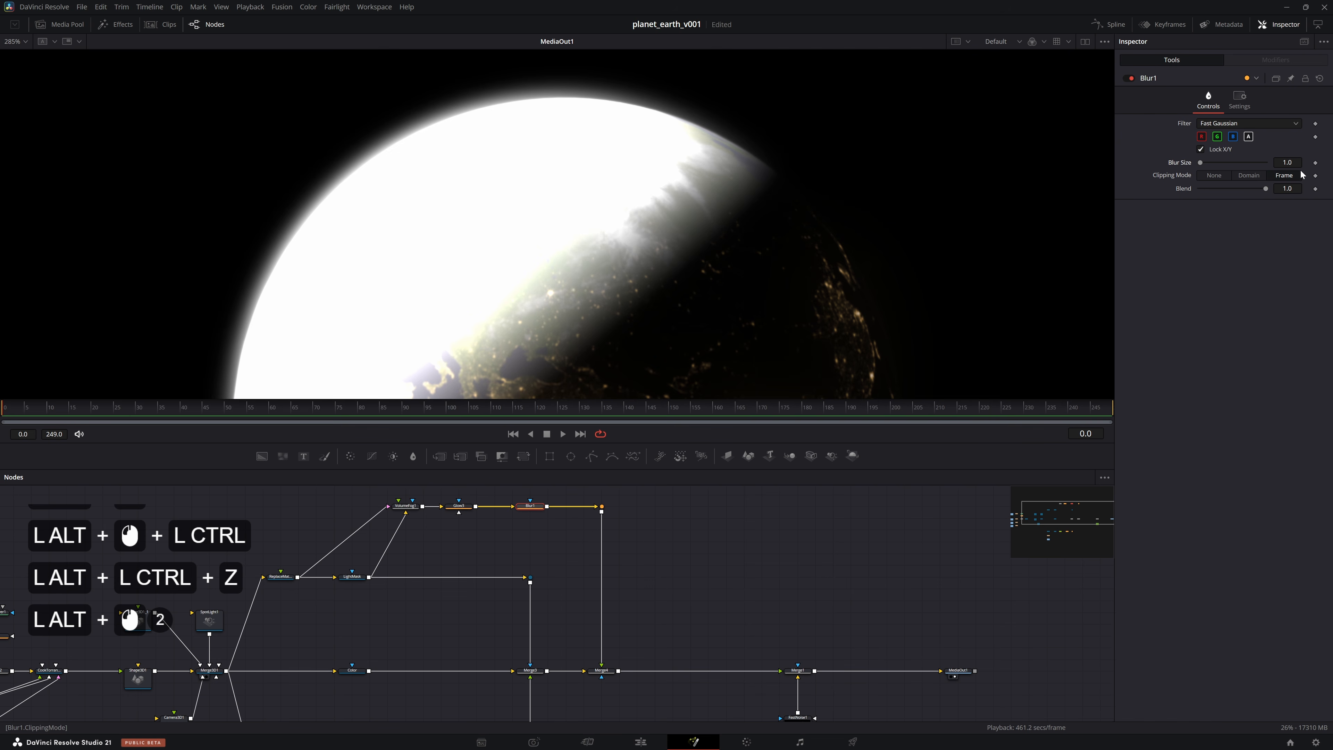
Set the fog's blur size to 4, fit the image in the viewer and save the project
{"action": "left_click", "coordinate": [1294, 162]}
{"action": "key", "text": "ctrl+a"}
{"action": "type", "text": "4"}
{"action": "key", "text": "Return"}
{"action": "left_click", "coordinate": [609, 218]}
{"action": "key", "text": "ctrl+f"}
{"action": "left_click", "coordinate": [610, 217], "text": "ctrl"}
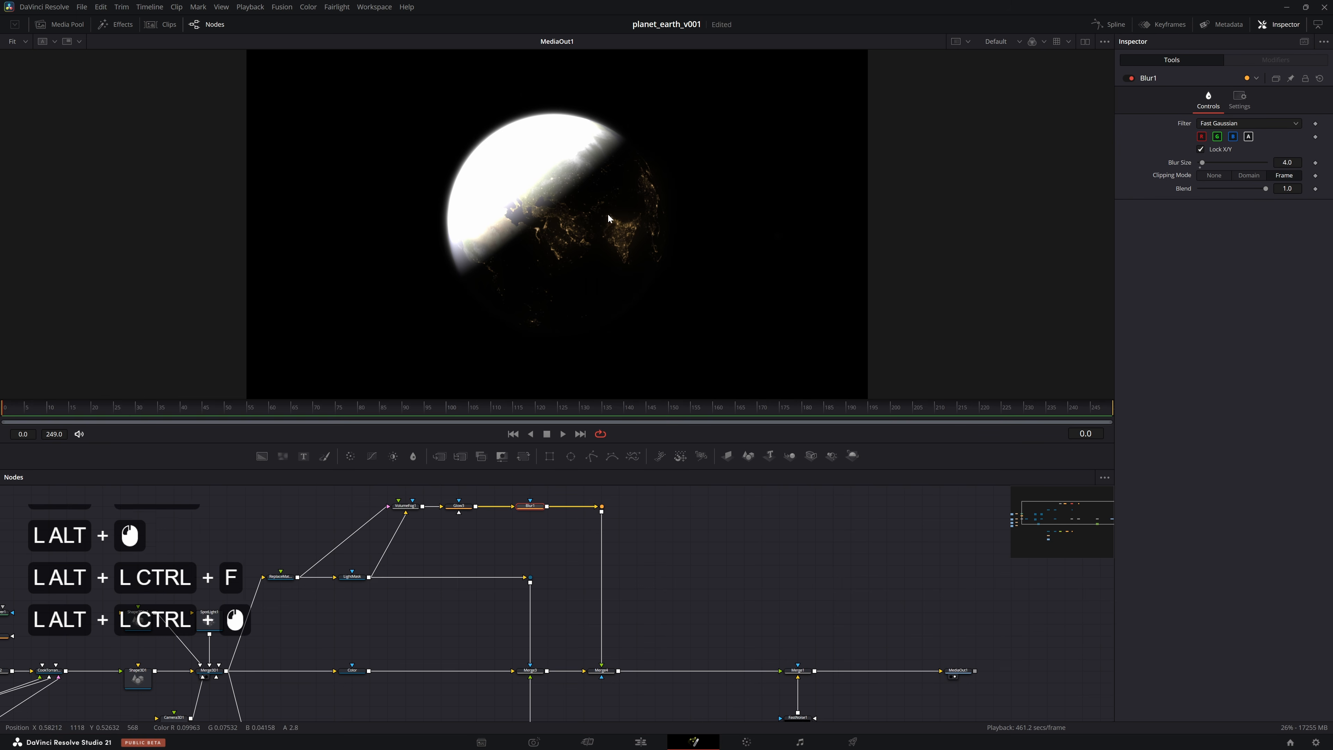
{"action": "key", "text": "ctrl+s"}
Set the Volume Fog size to 1.062 and soft edge to 0.079, and the fog merge's Burn In to 1.0 and blend to 0.906
{"action": "left_click", "coordinate": [458, 507]}
{"action": "left_click", "coordinate": [407, 506]}
{"action": "left_click", "coordinate": [1145, 99]}
{"action": "left_click_drag", "start_coordinate": [1206, 231], "coordinate": [1205, 247]}
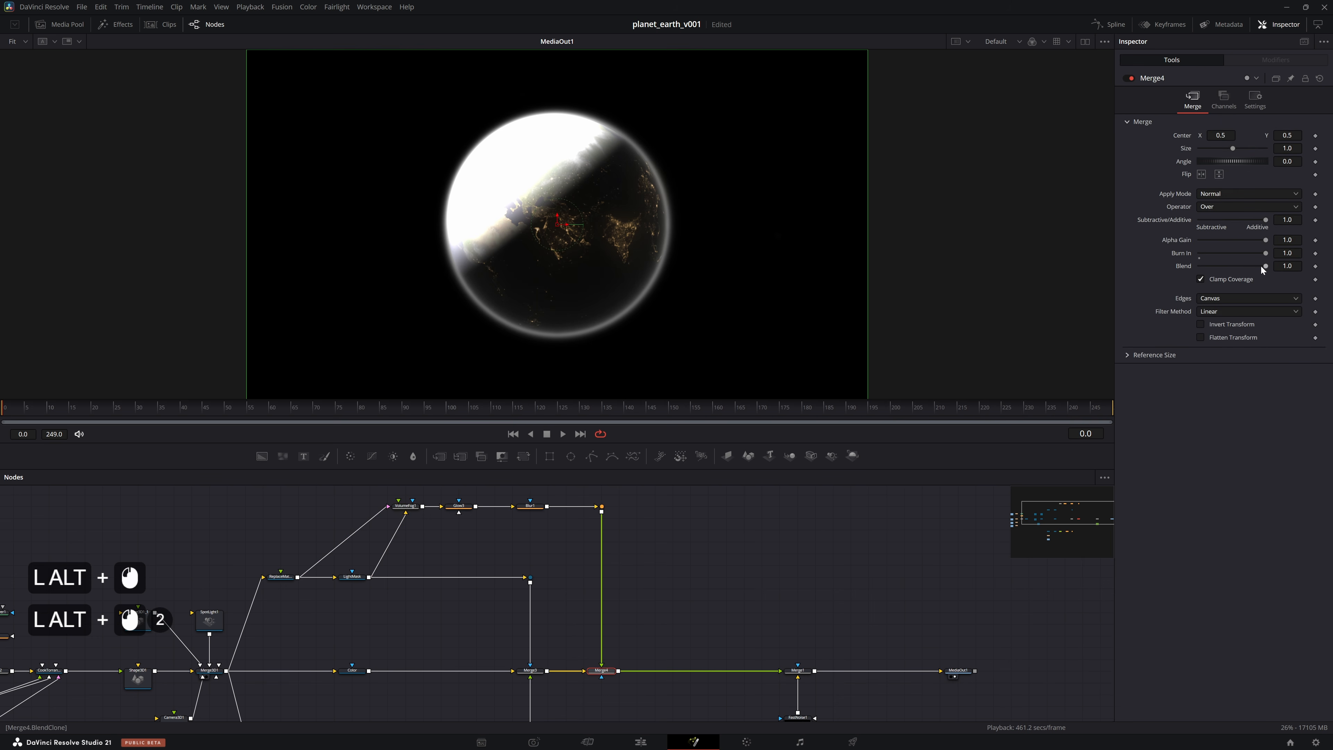
{"action": "mouse_move", "coordinate": [1261, 266]}
{"action": "left_mouse_down"}
{"action": "mouse_move", "coordinate": [1211, 277]}
{"action": "mouse_move", "coordinate": [1257, 272]}
{"action": "left_mouse_up"}
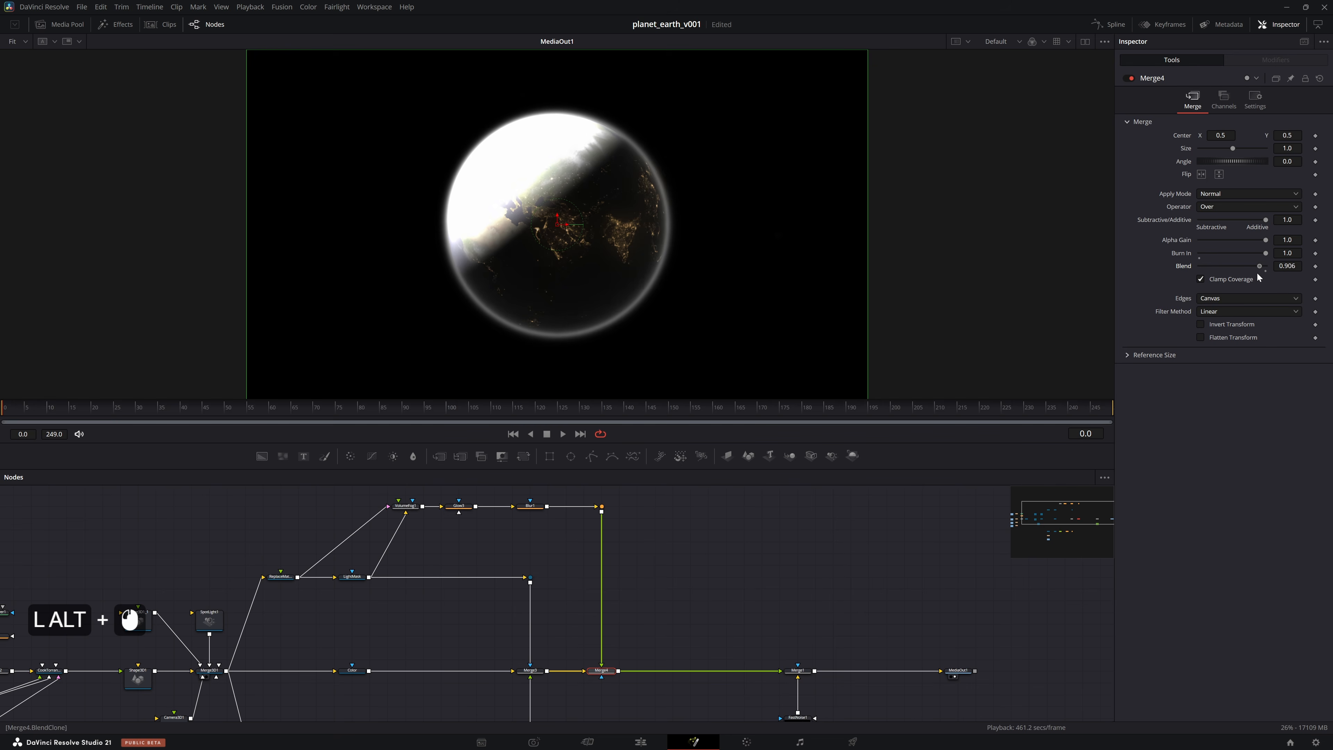
Move MediaOut farther from its merge, place Volume Fog directly above LightMask and save the project
{"action": "left_click_drag", "start_coordinate": [737, 609], "coordinate": [931, 609]}
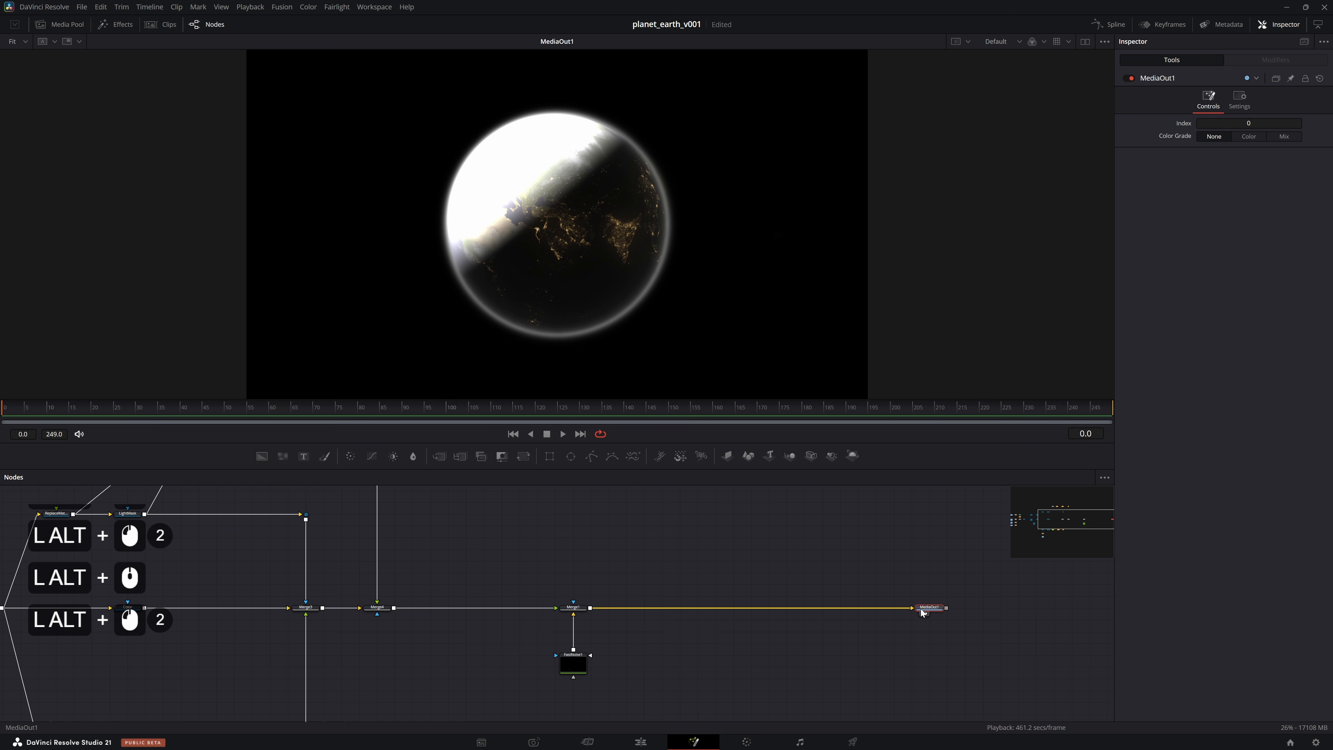
{"action": "left_click_drag", "start_coordinate": [620, 569], "coordinate": [881, 624]}
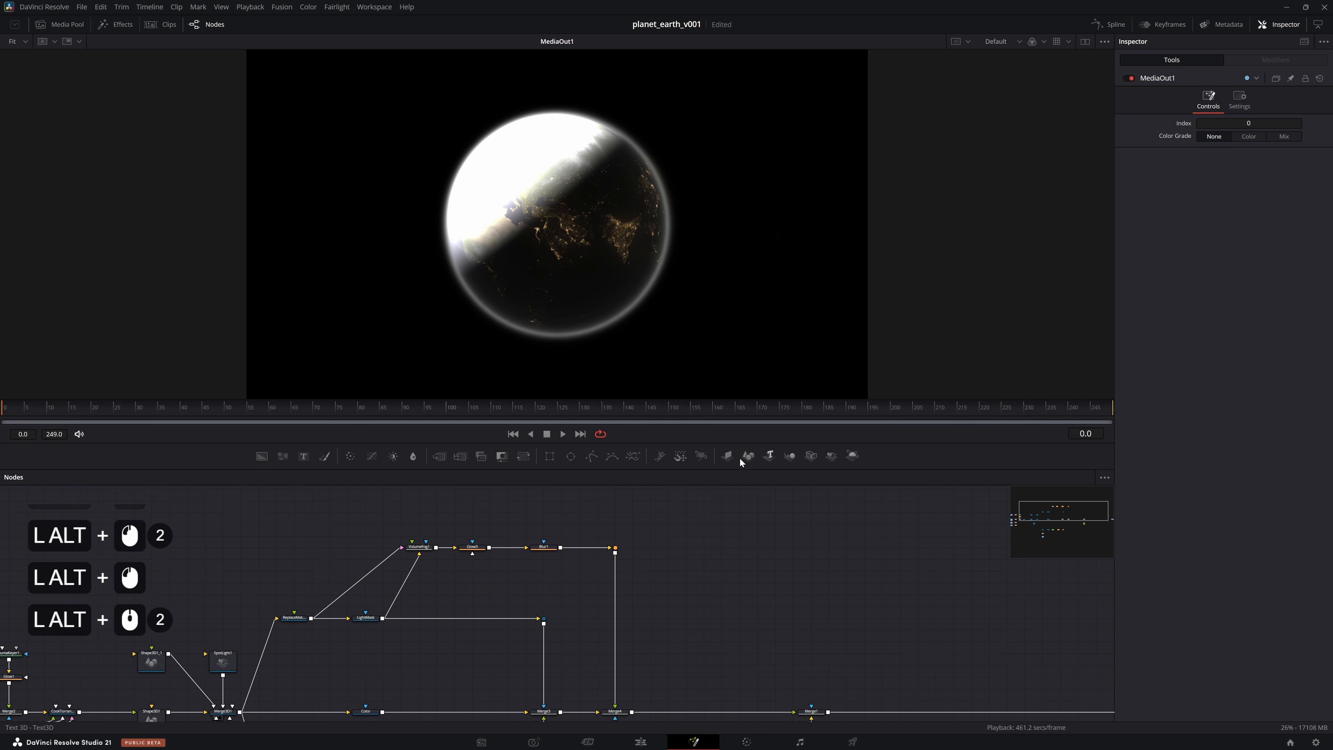
{"action": "left_click_drag", "start_coordinate": [424, 558], "coordinate": [388, 559]}
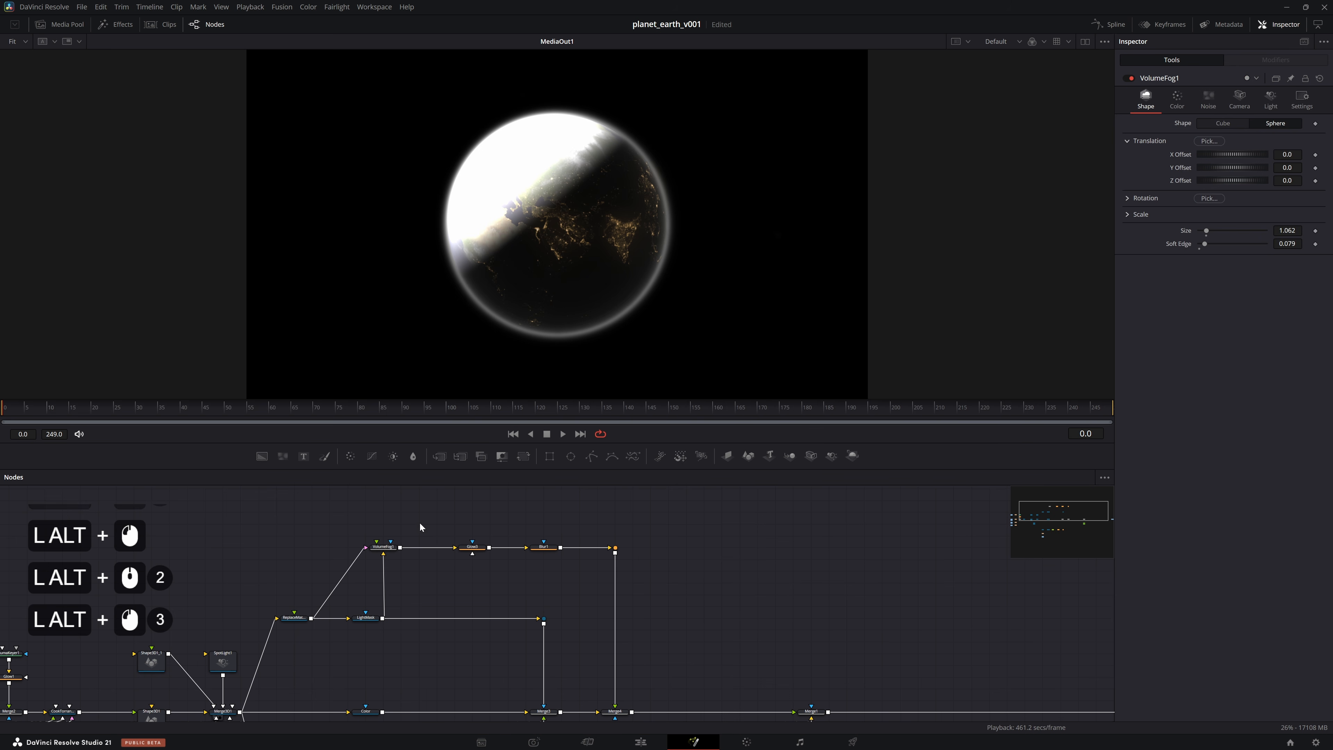
{"action": "key", "text": "ctrl+alt+s"}
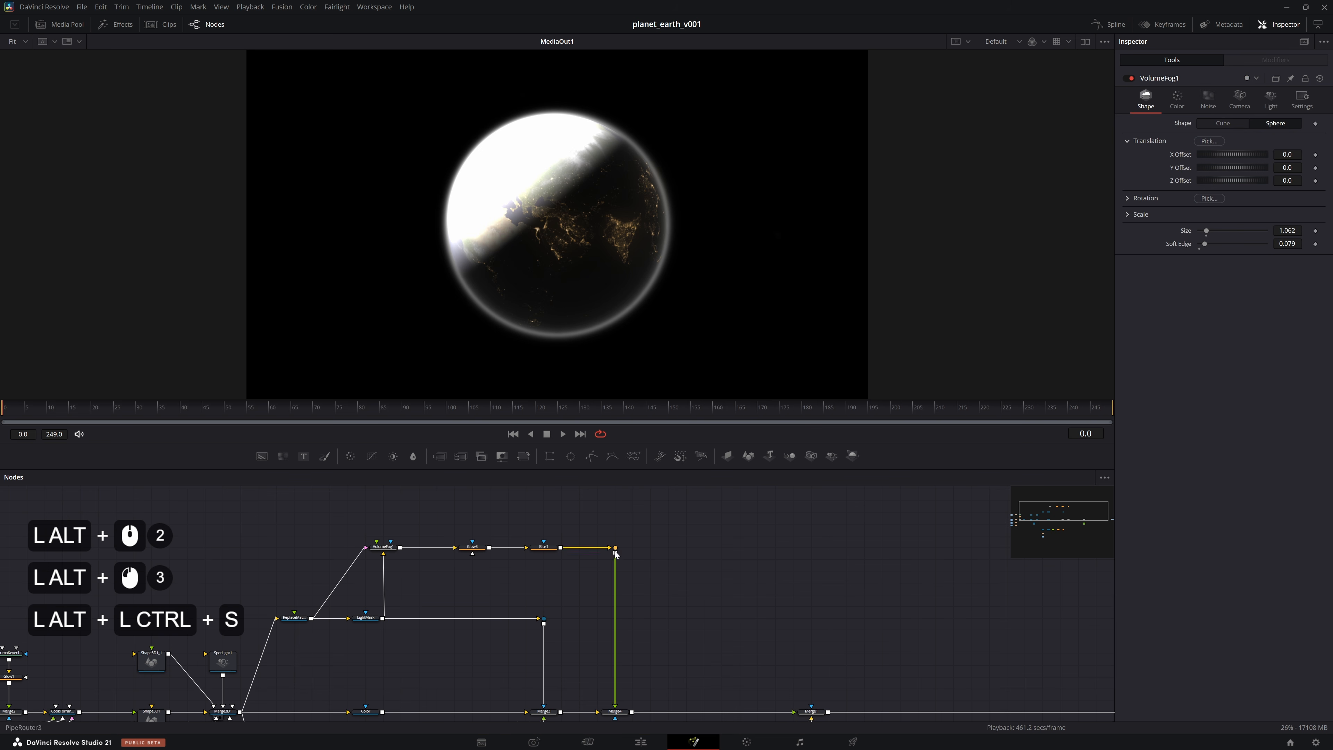
Add a Gamut node after the earth_clouds_8K.tif input, centre it on the connection and save the project
{"action": "left_click_drag", "start_coordinate": [716, 542], "coordinate": [776, 539]}
{"action": "left_click_drag", "start_coordinate": [387, 504], "coordinate": [401, 660]}
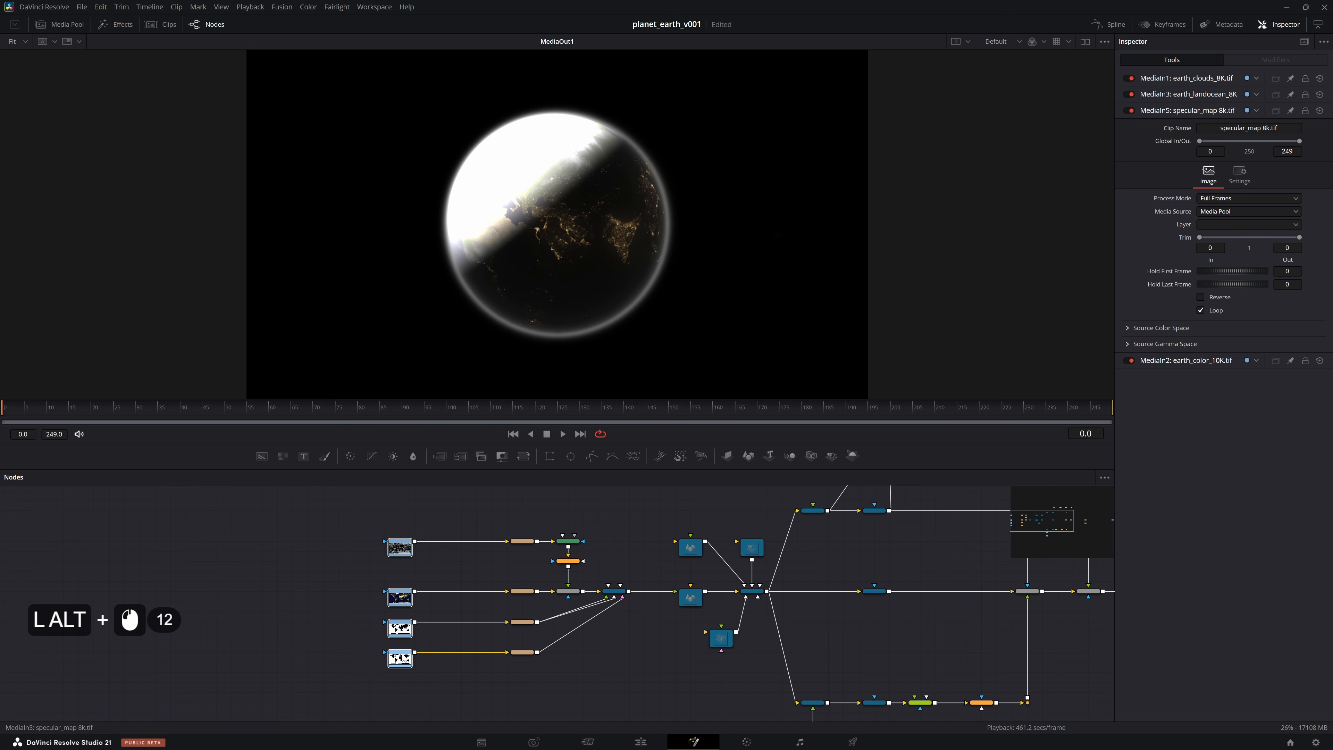
{"action": "left_click", "coordinate": [401, 544]}
{"action": "key", "text": "alt+shift+space"}
{"action": "type", "text": "gamut"}
{"action": "key", "text": "Return"}
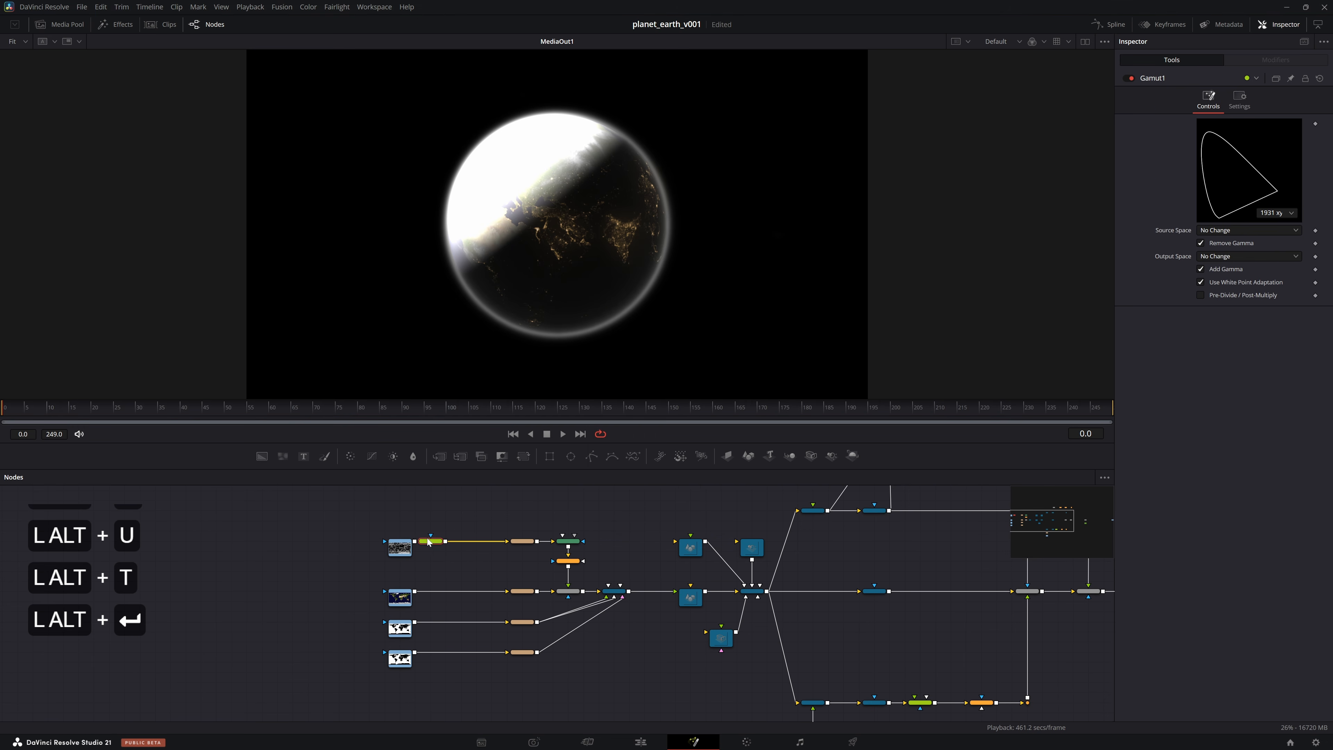
{"action": "left_click_drag", "start_coordinate": [429, 543], "coordinate": [450, 546]}
{"action": "key", "text": "ctrl+s"}
Set the Gamut's Source Space to From Image and display its output
{"action": "left_click", "coordinate": [1229, 230]}
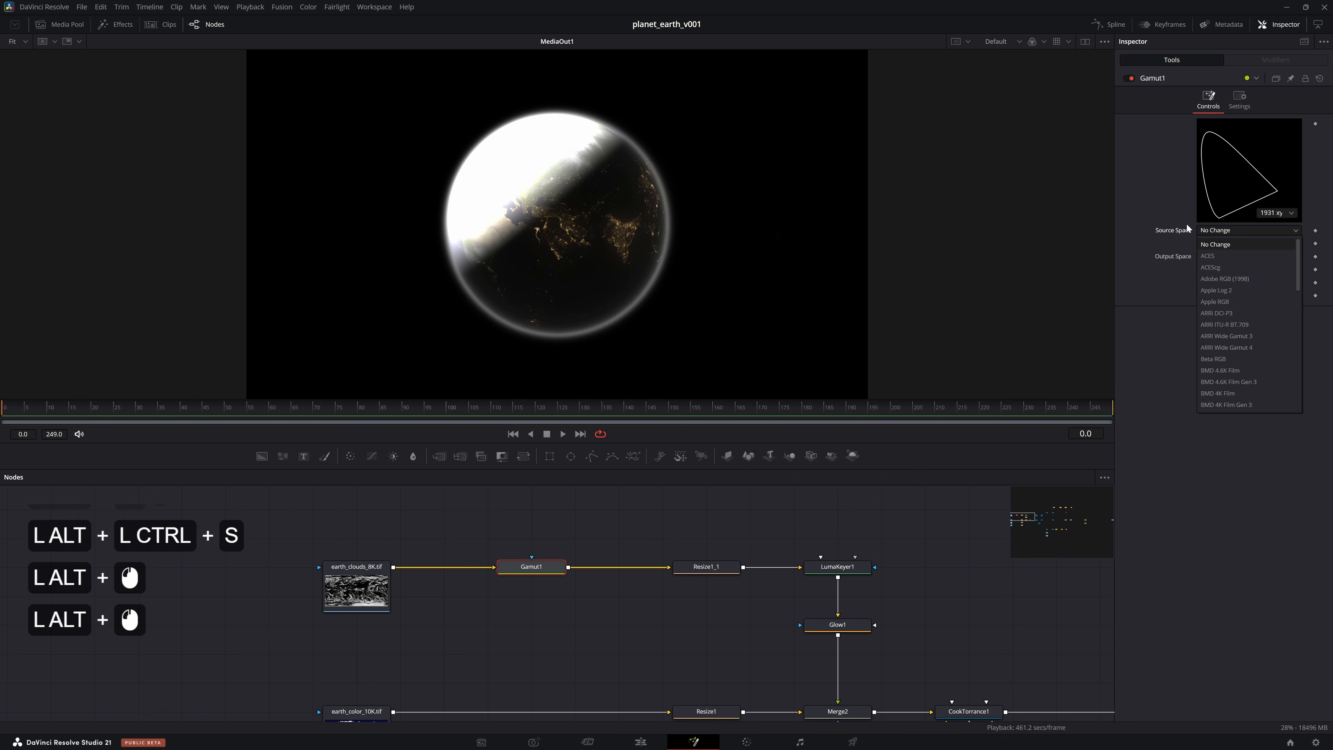
{"action": "scroll", "coordinate": [1236, 386], "scroll_direction": "down", "scroll_amount": 5}
{"action": "left_click", "coordinate": [1221, 404]}
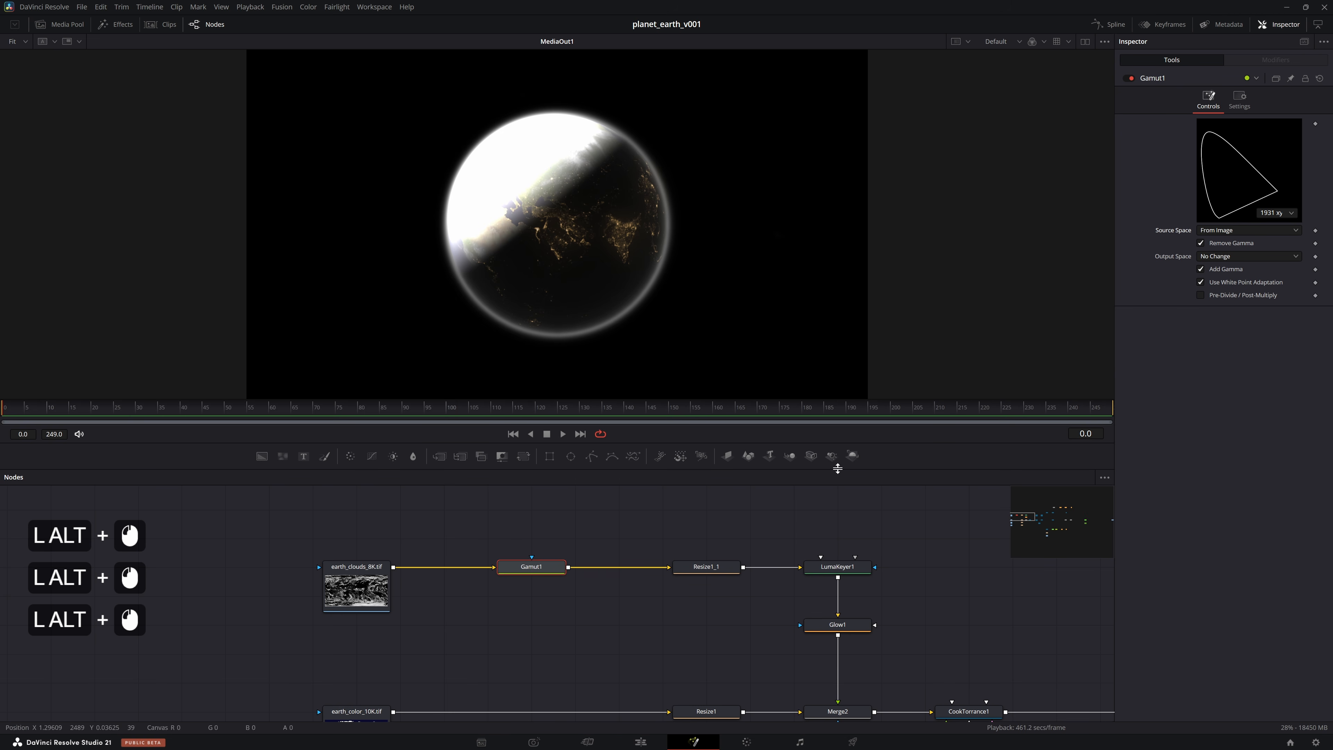
{"action": "key", "text": "alt+2"}
Compare the original earth_clouds_8K.tif image with the Gamut output in the viewer
{"action": "left_click", "coordinate": [379, 583], "text": "alt"}
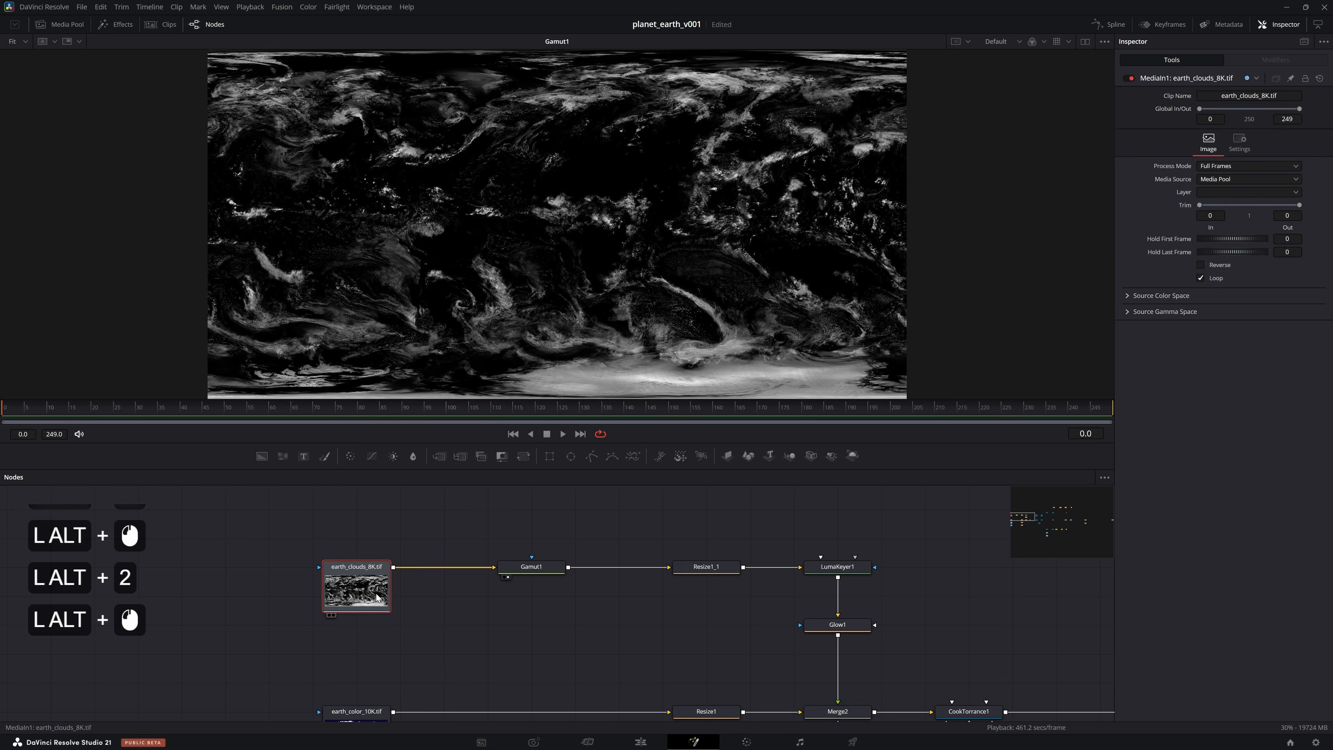
{"action": "key", "text": "alt+2"}
{"action": "left_click", "coordinate": [520, 568], "text": "alt"}
{"action": "key", "text": "alt+2"}
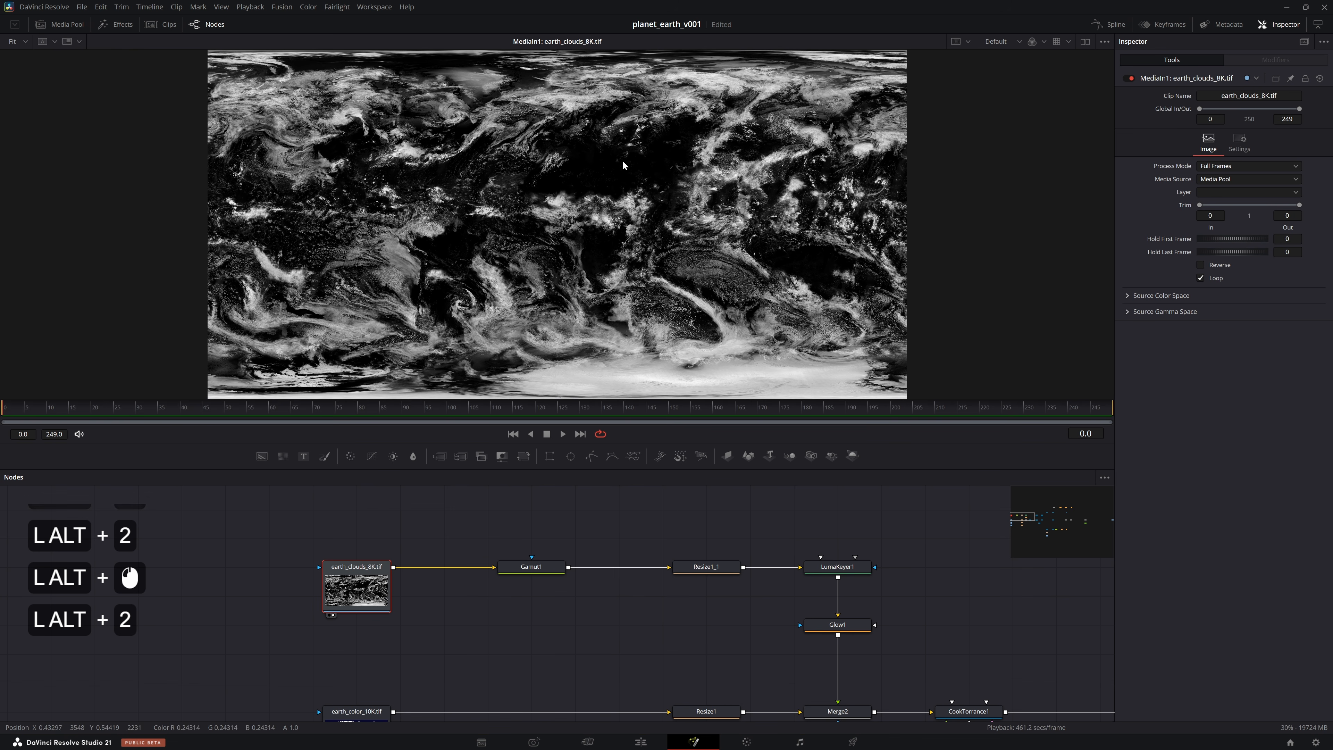
{"action": "left_click", "coordinate": [544, 569], "text": "alt"}
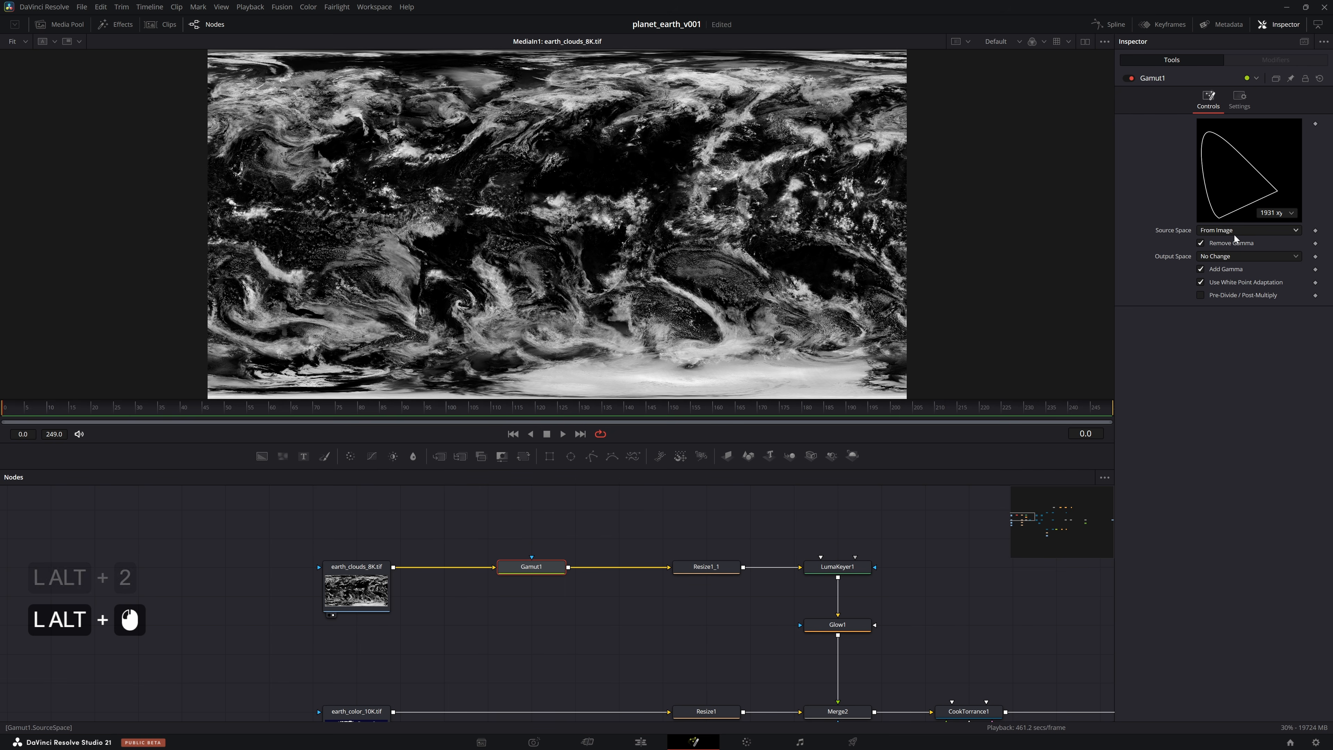
{"action": "key", "text": "alt+2"}
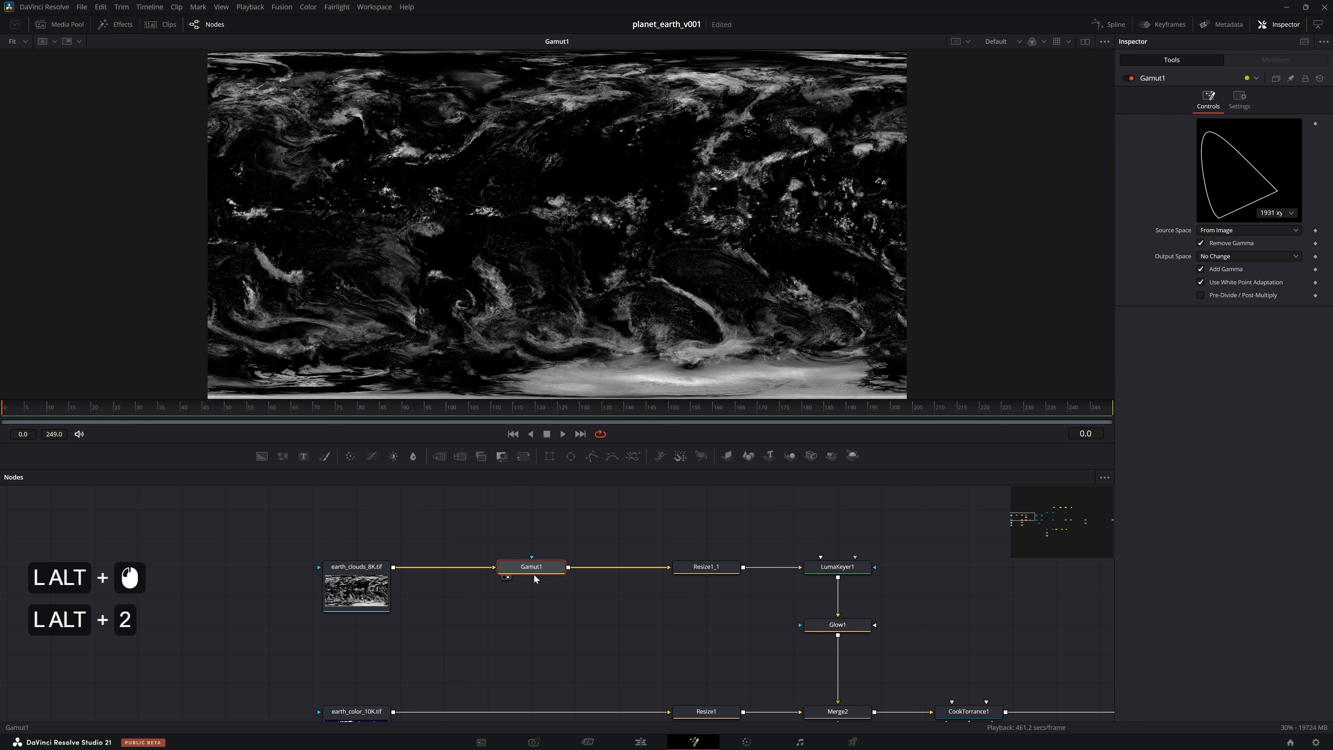
Try ITU-R BT.709 (display) as the Gamut's Source Space and undo the change
{"action": "left_click", "coordinate": [1295, 230]}
{"action": "left_click", "coordinate": [1233, 347]}
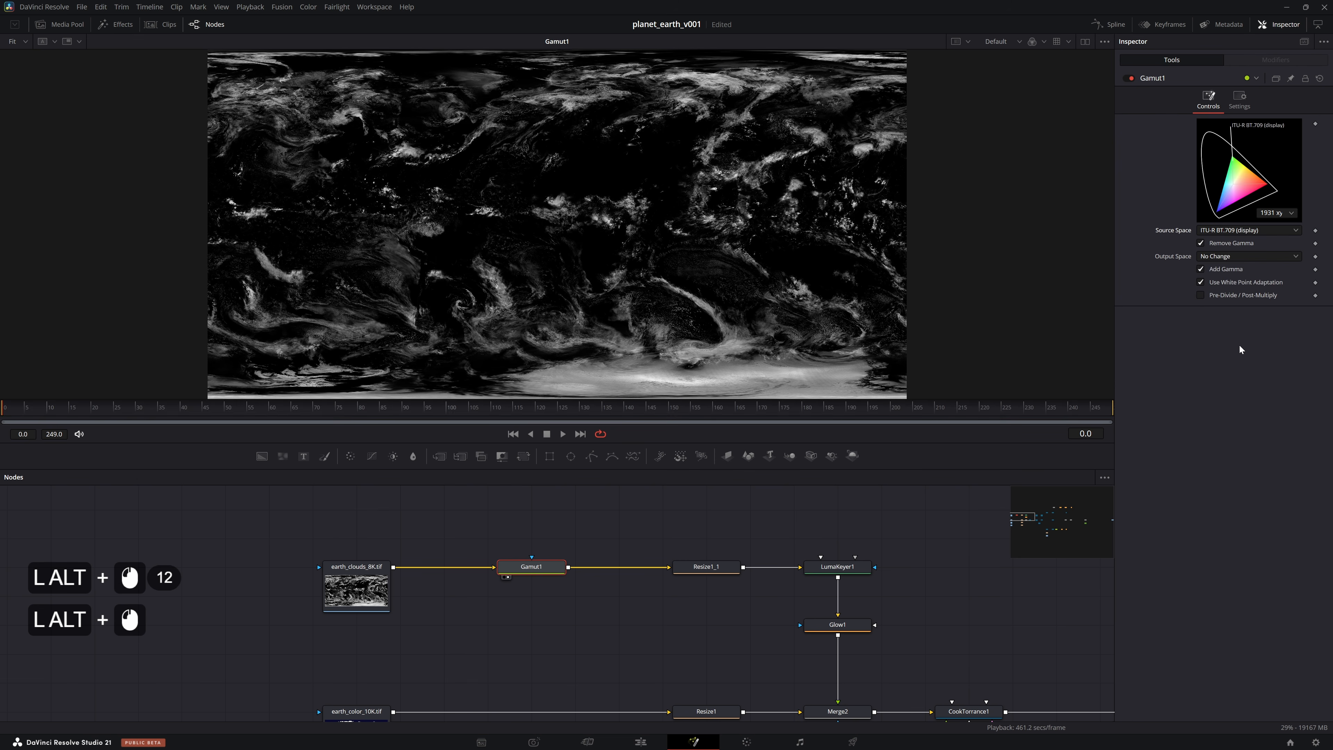
{"action": "key", "text": "ctrl+z"}
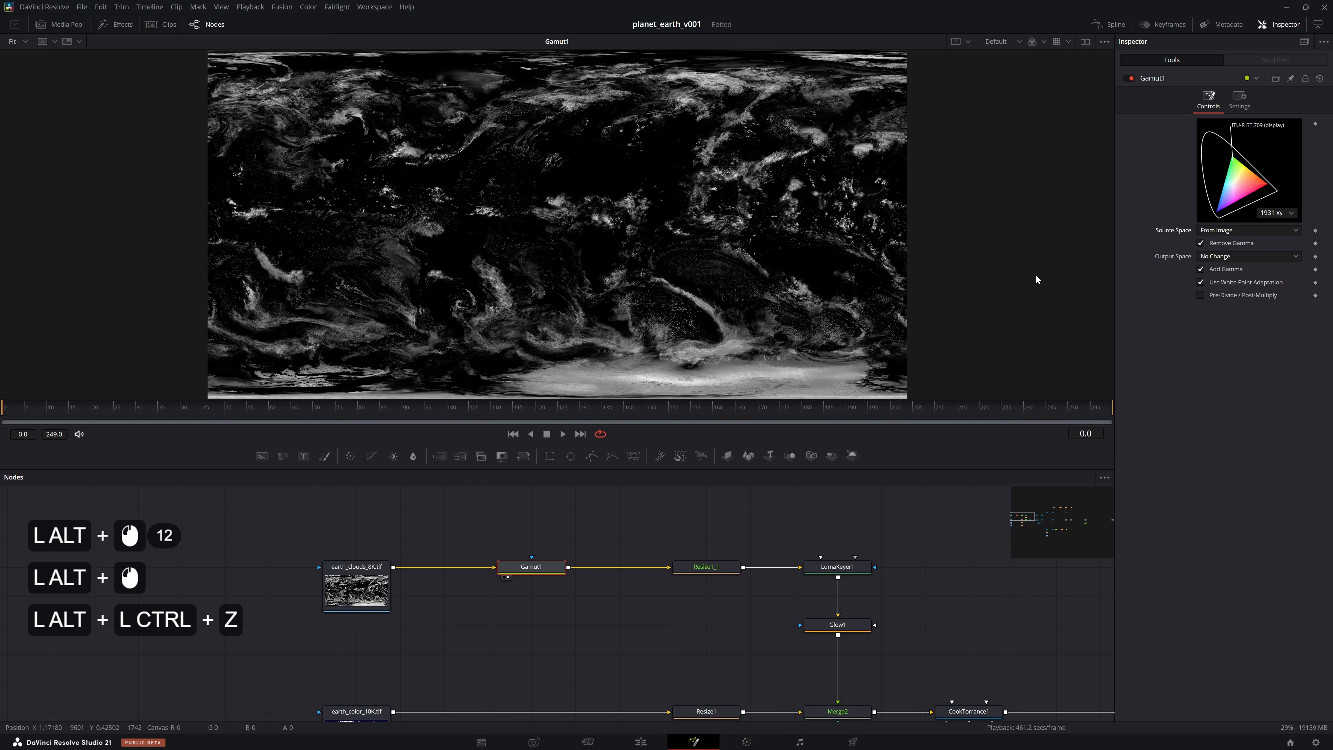
Copy the Gamut node from the clouds branch and paste it after the earth_color_10K.tif input
{"action": "left_click", "coordinate": [531, 566]}
{"action": "key", "text": "ctrl+c"}
{"action": "scroll", "coordinate": [551, 588], "scroll_direction": "down", "scroll_amount": 3}
{"action": "left_click", "coordinate": [477, 586]}
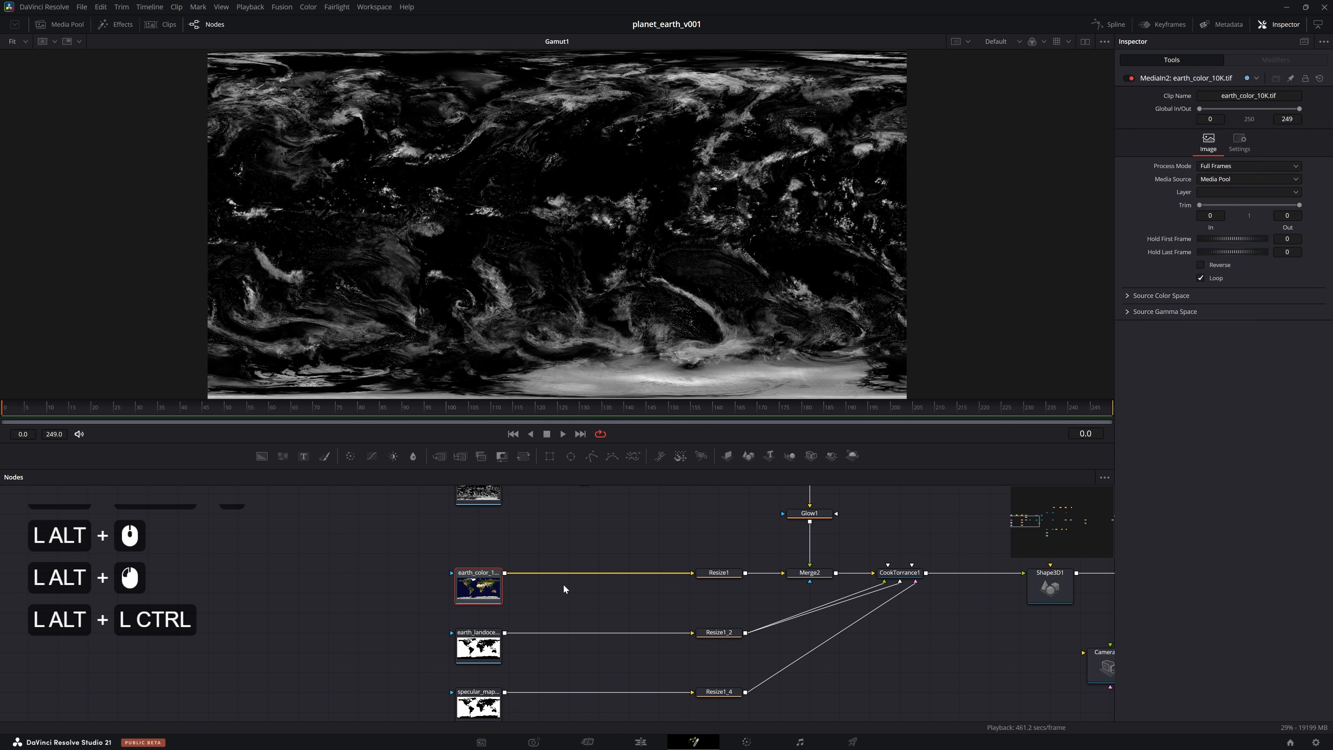
{"action": "key", "text": "ctrl+v"}
{"action": "left_click", "coordinate": [571, 576]}
Paste copies of the Gamut node after the land-ocean and specular map inputs
{"action": "left_click", "coordinate": [478, 647], "text": "alt"}
{"action": "key", "text": "ctrl+alt+v"}
{"action": "left_click", "coordinate": [478, 706], "text": "alt"}
{"action": "key", "text": "ctrl+alt+v"}
{"action": "key", "text": "ctrl+c"}
Paste a Gamut copy after the earth_nightlights_10K.tif input and display the MediaOut1 result
{"action": "left_click_drag", "start_coordinate": [840, 611], "coordinate": [496, 607]}
{"action": "left_click_drag", "start_coordinate": [725, 553], "coordinate": [546, 452]}
{"action": "left_click_drag", "start_coordinate": [730, 571], "coordinate": [571, 457]}
{"action": "left_click", "coordinate": [582, 655], "text": "alt"}
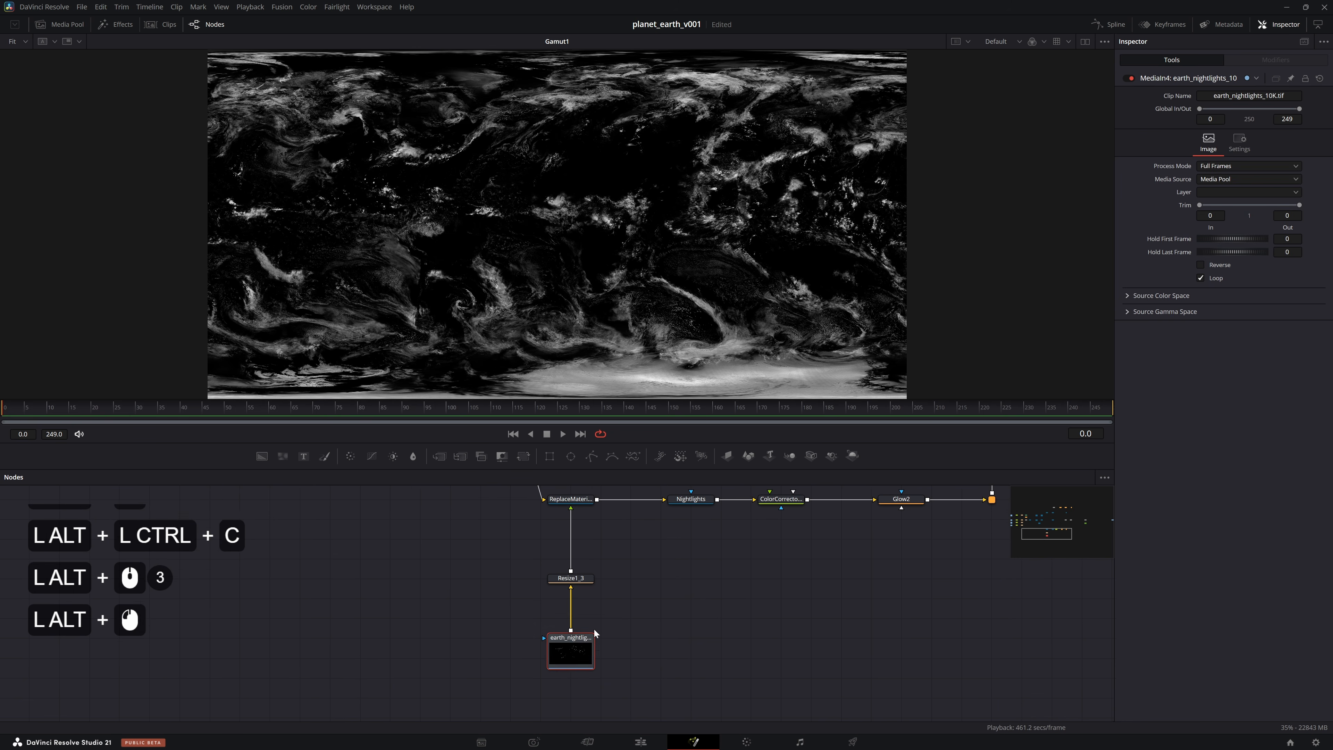
{"action": "key", "text": "ctrl+alt+v"}
{"action": "left_click", "coordinate": [585, 640], "text": "alt"}
Add a CineonLog node after Merge1 and place it on the connection to MediaOut1
{"action": "left_click", "coordinate": [585, 640], "text": "alt"}
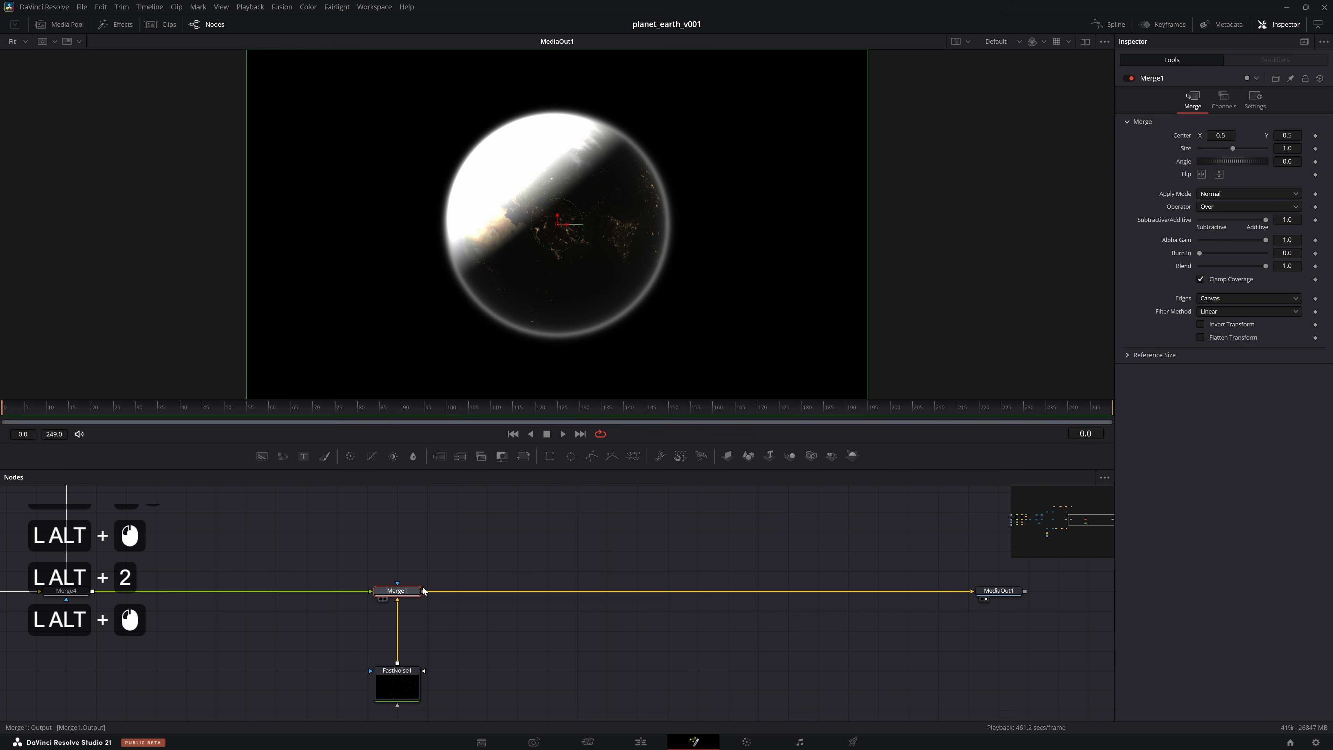
{"action": "key", "text": "shift+space"}
{"action": "type", "text": "cine"}
{"action": "key", "text": "Return"}
{"action": "left_click_drag", "start_coordinate": [458, 583], "coordinate": [540, 596]}
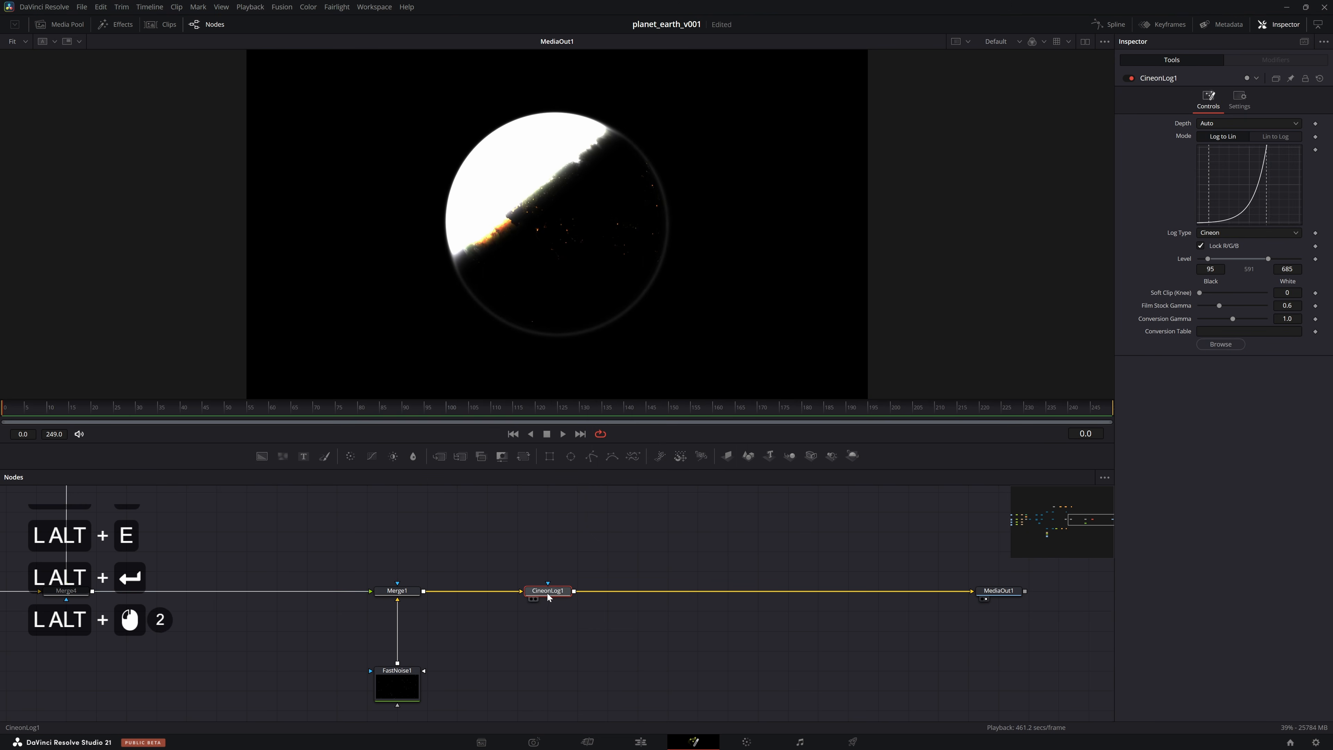
Display the CineonLog output and set its Mode to Lin to Log with Log Type ARRI LogC
{"action": "key", "text": "2"}
{"action": "left_click", "coordinate": [1273, 138]}
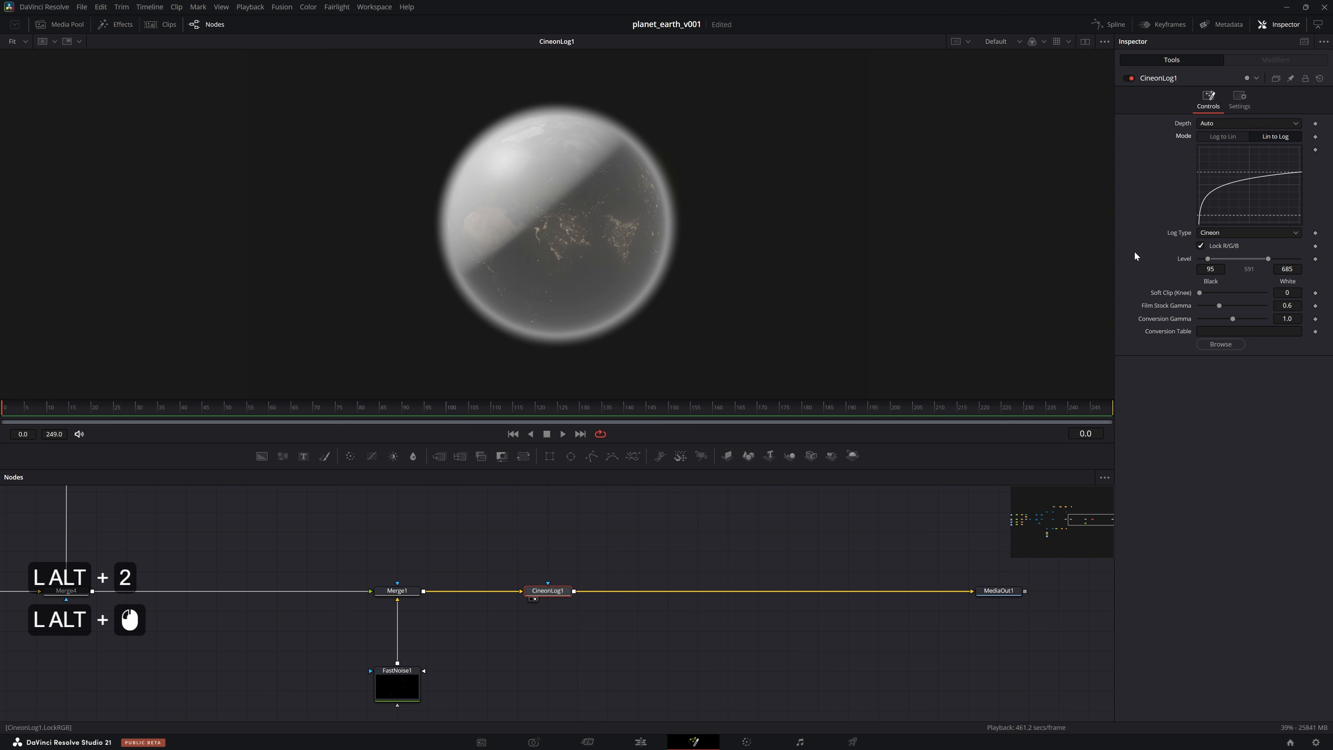
{"action": "left_click", "coordinate": [1218, 233]}
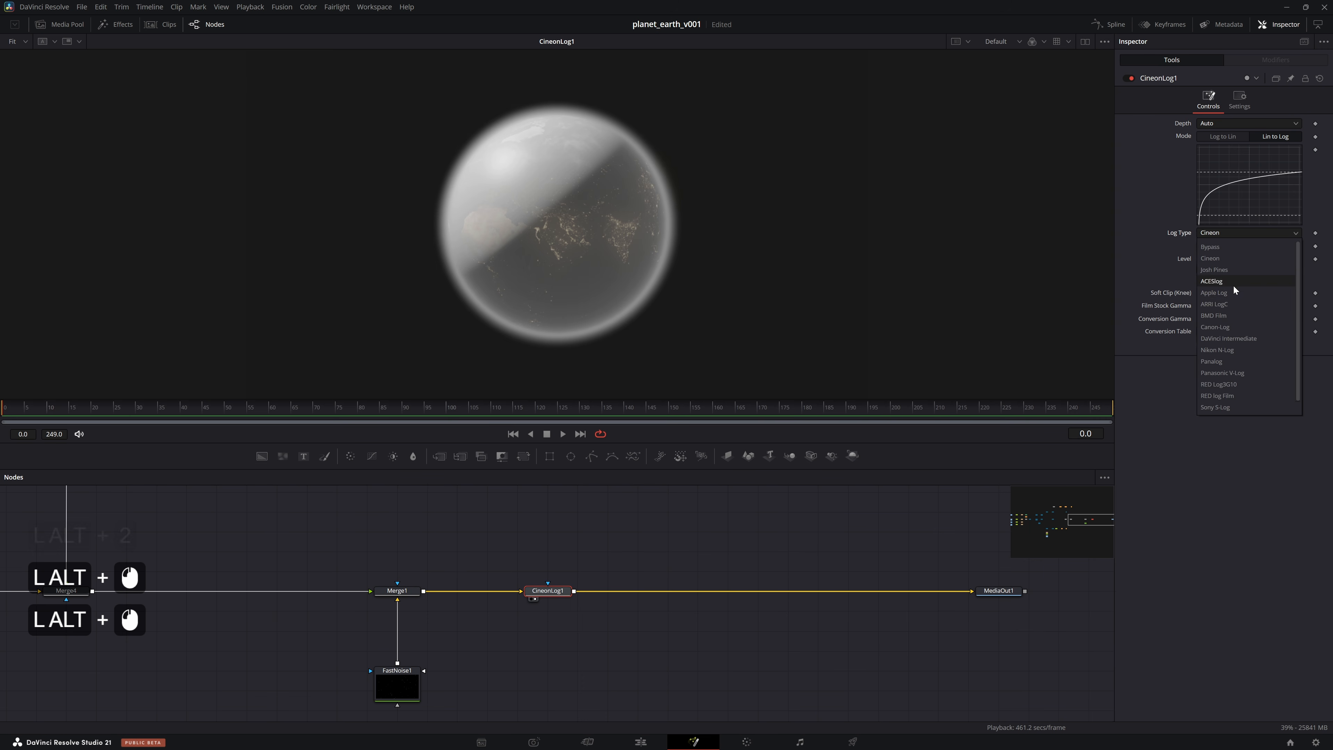
{"action": "left_click", "coordinate": [1231, 289]}
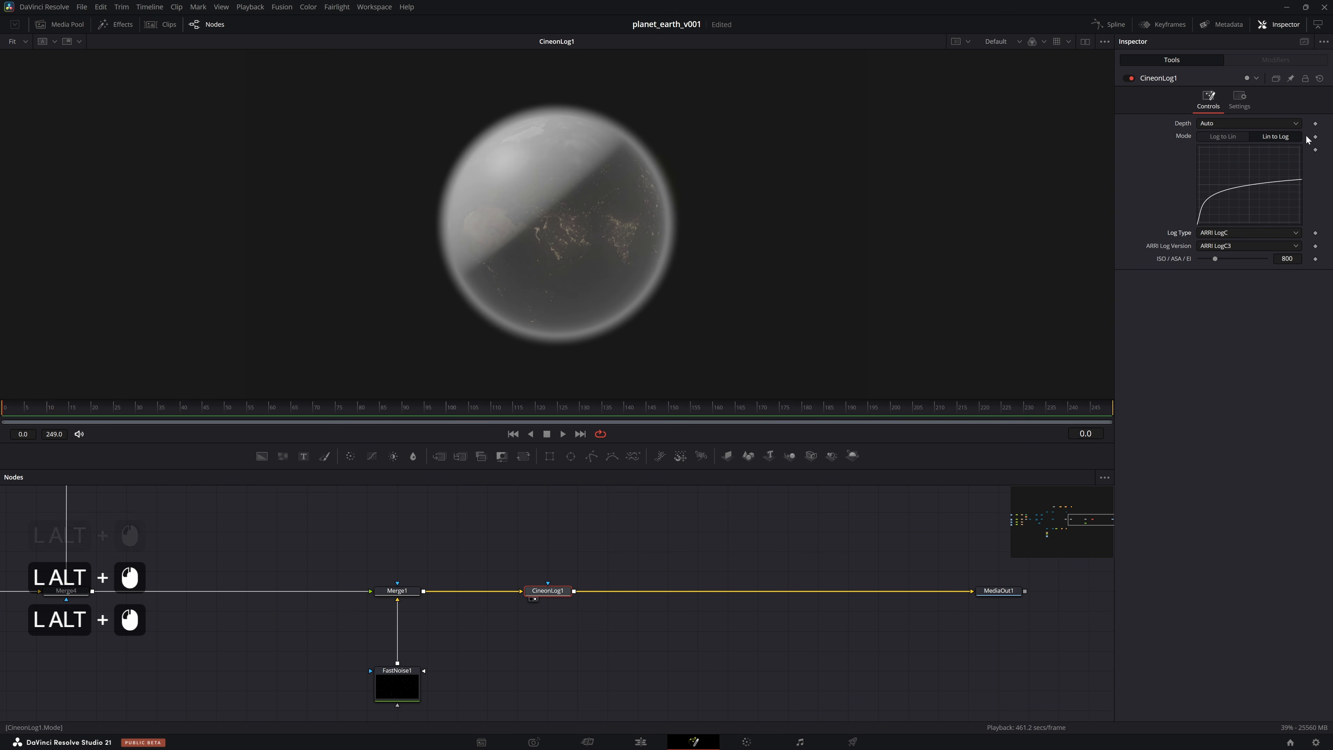
{"action": "double_click", "coordinate": [702, 537]}
{"action": "left_click", "coordinate": [560, 592]}
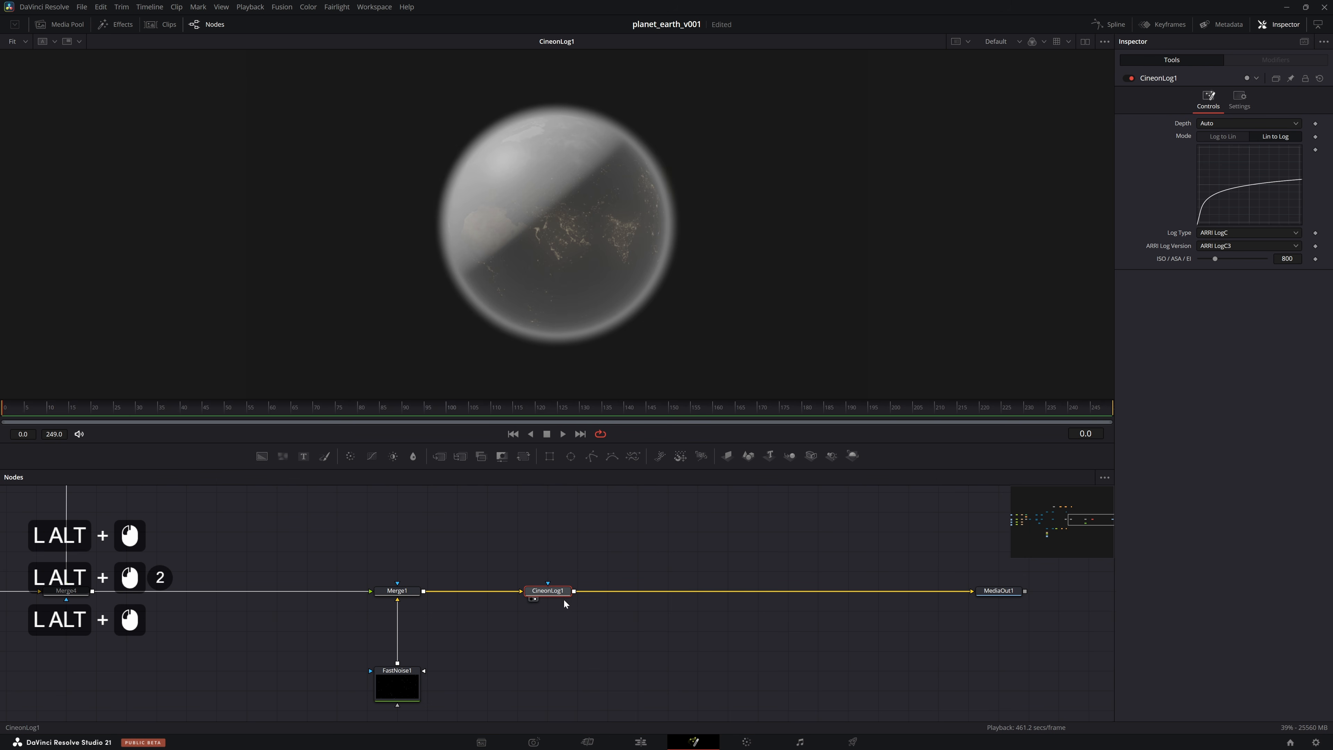
Insert a Color Corrector node between CineonLog1 and MediaOut1, position it on the line and save the project
{"action": "key", "text": "shift+space"}
{"action": "type", "text": "cc"}
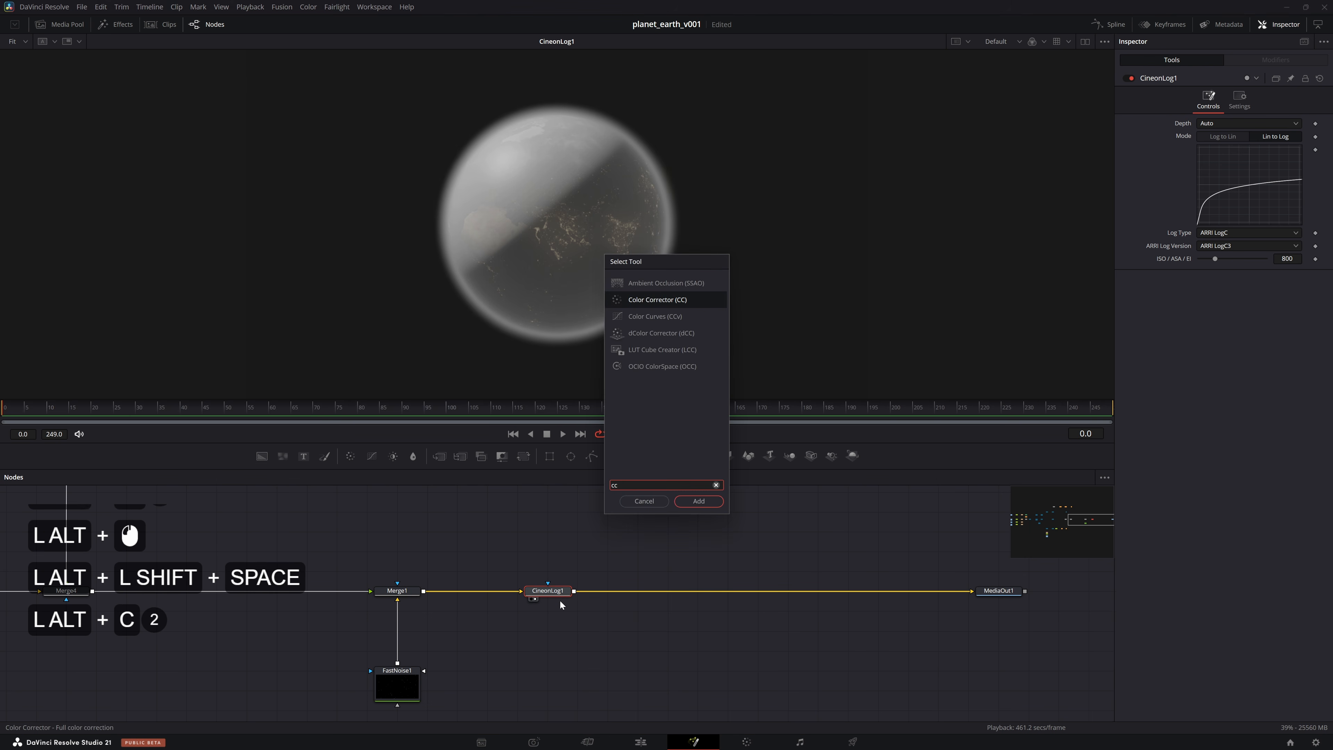
{"action": "key", "text": "Return"}
{"action": "double_click", "coordinate": [643, 584]}
{"action": "left_click_drag", "start_coordinate": [635, 593], "coordinate": [665, 592]}
{"action": "key", "text": "ctrl+alt+s"}
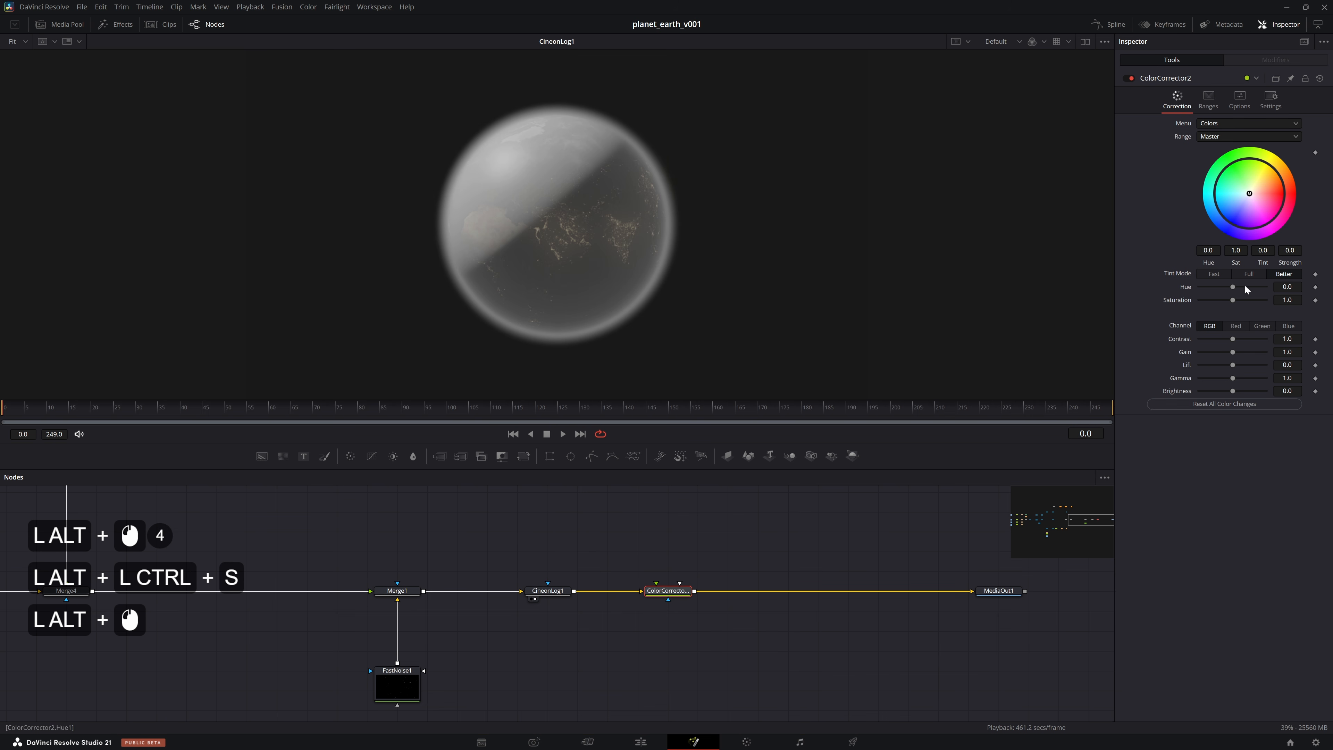
Set the new Color Corrector's saturation to 1.5 and its gain to 1.1
{"action": "left_click", "coordinate": [1290, 300]}
{"action": "key", "text": "BackSpace"}
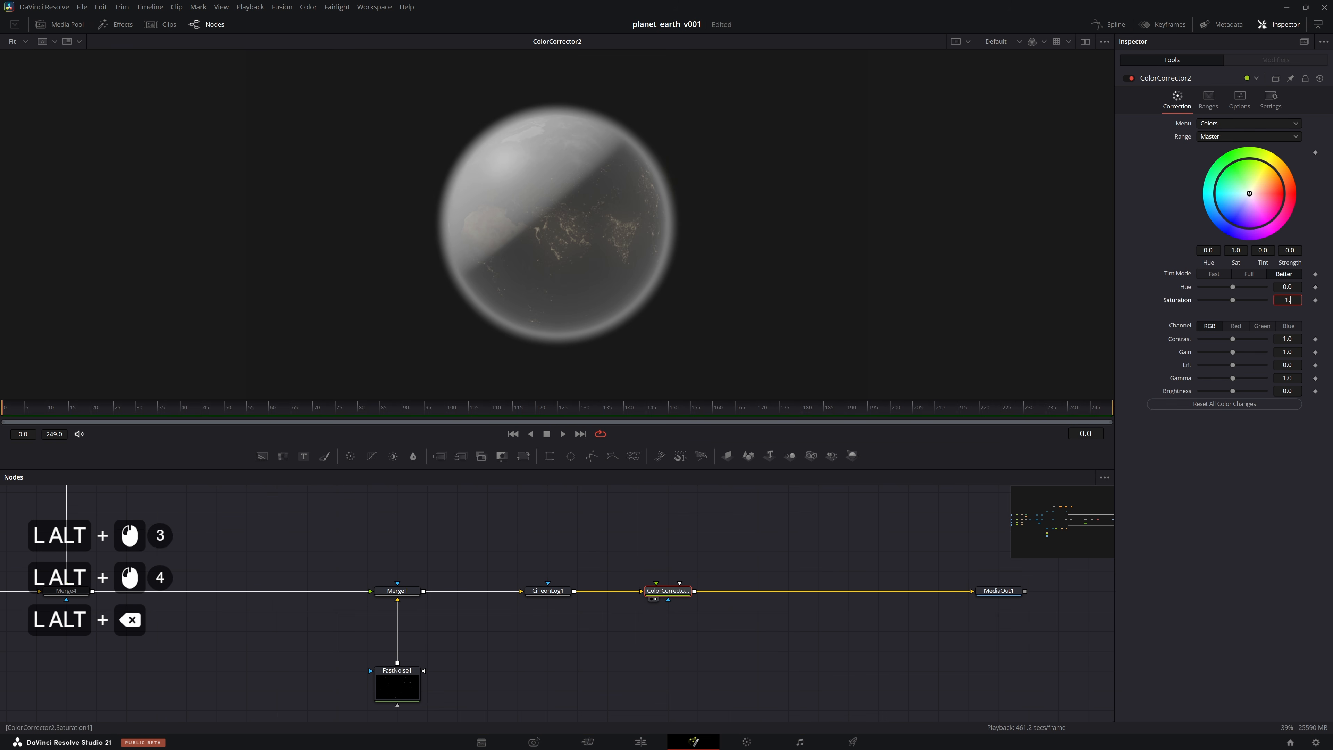
{"action": "type", "text": "5"}
{"action": "key", "text": "KP_Enter"}
{"action": "left_click", "coordinate": [860, 640]}
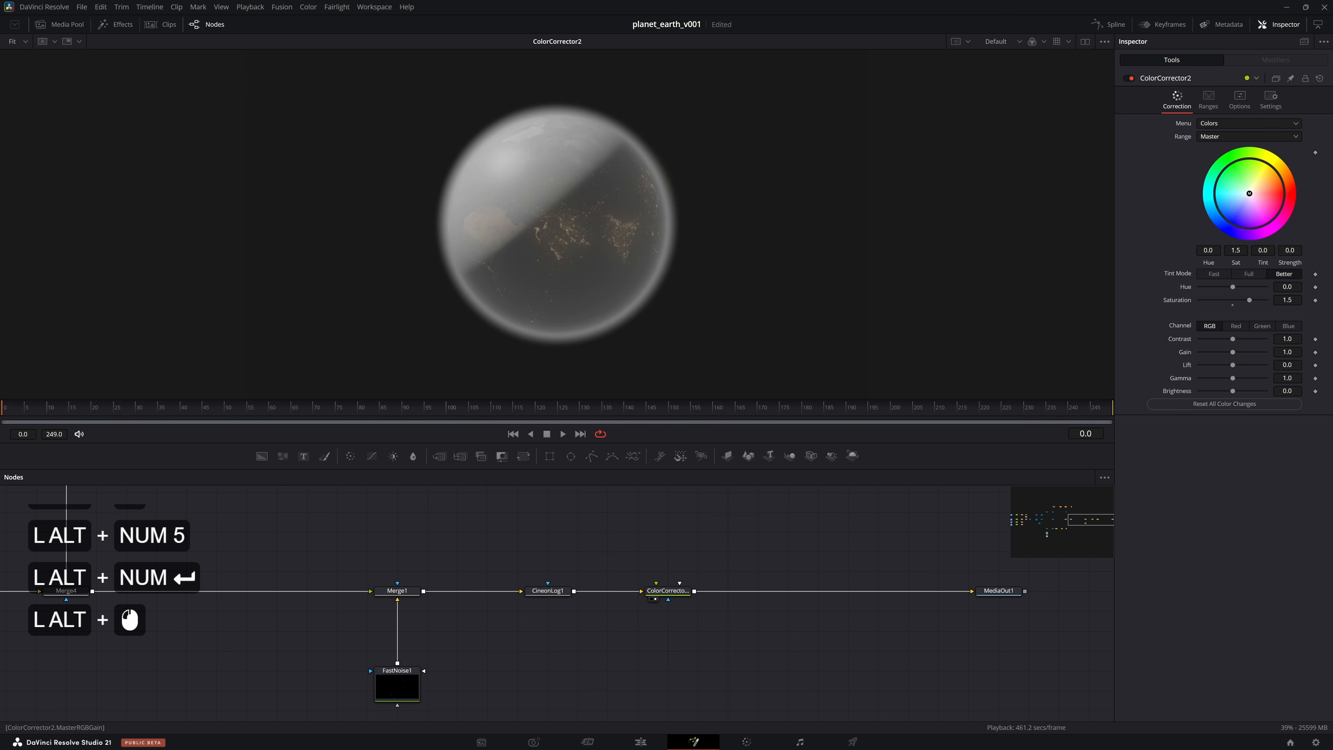
{"action": "key", "text": "BackSpace"}
{"action": "type", "text": "1"}
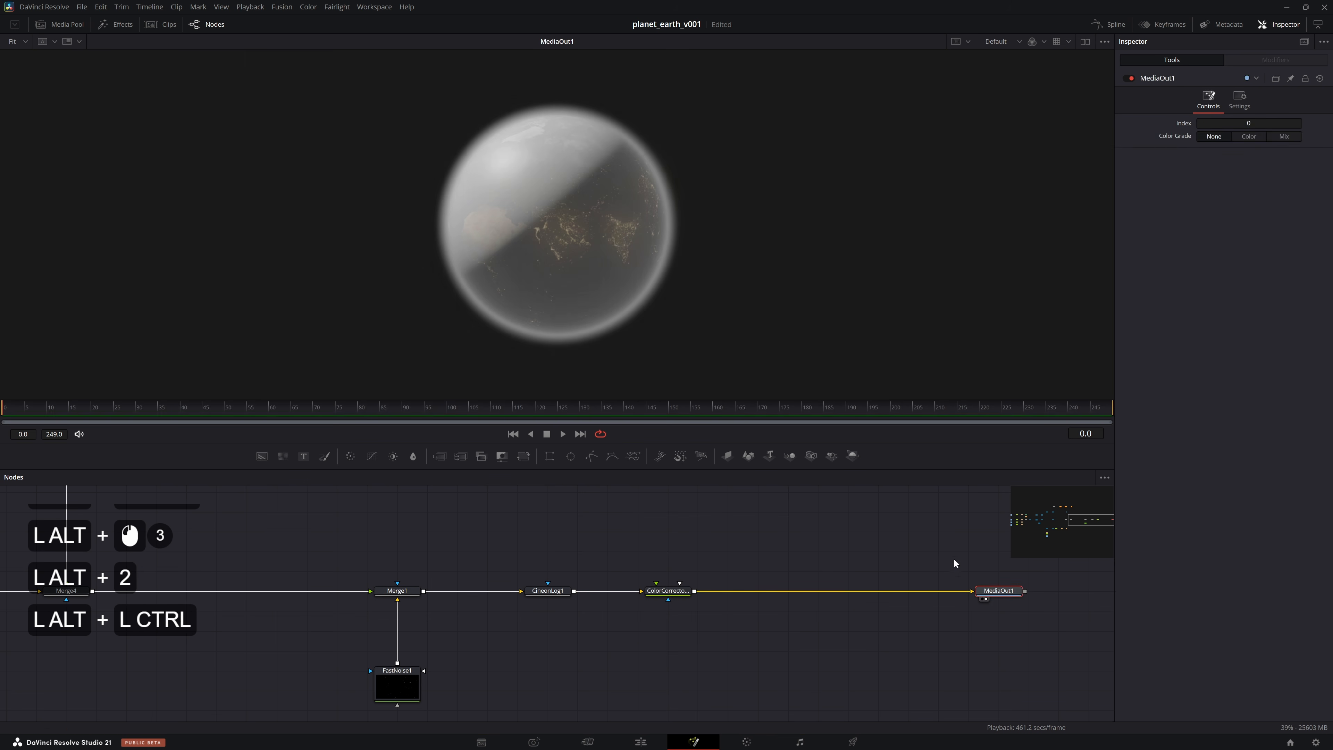
Save, switch to the Color page, apply the Rec709 Kodak 2383 D60 film look LUT to node 01 and save again
{"action": "key", "text": "ctrl+s"}
{"action": "left_click", "coordinate": [748, 742]}
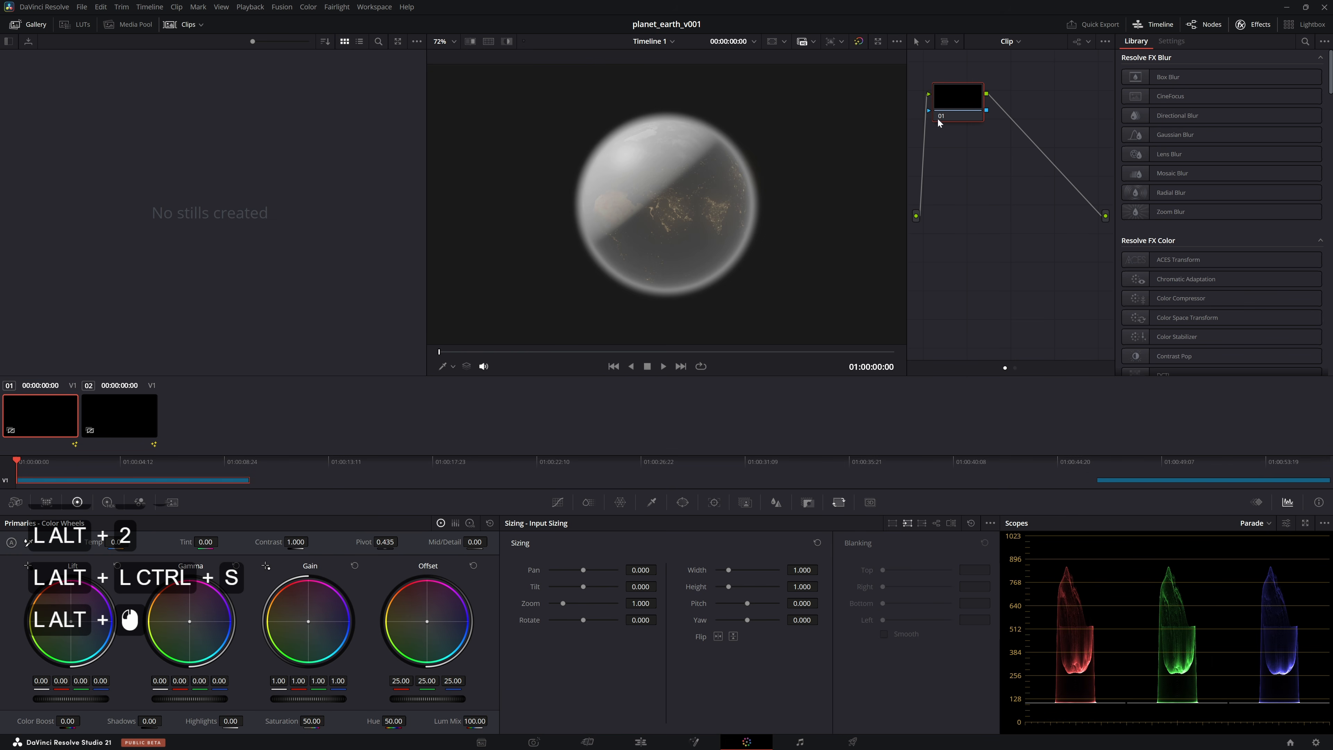
{"action": "right_click", "coordinate": [954, 99]}
{"action": "mouse_move", "coordinate": [1011, 220]}
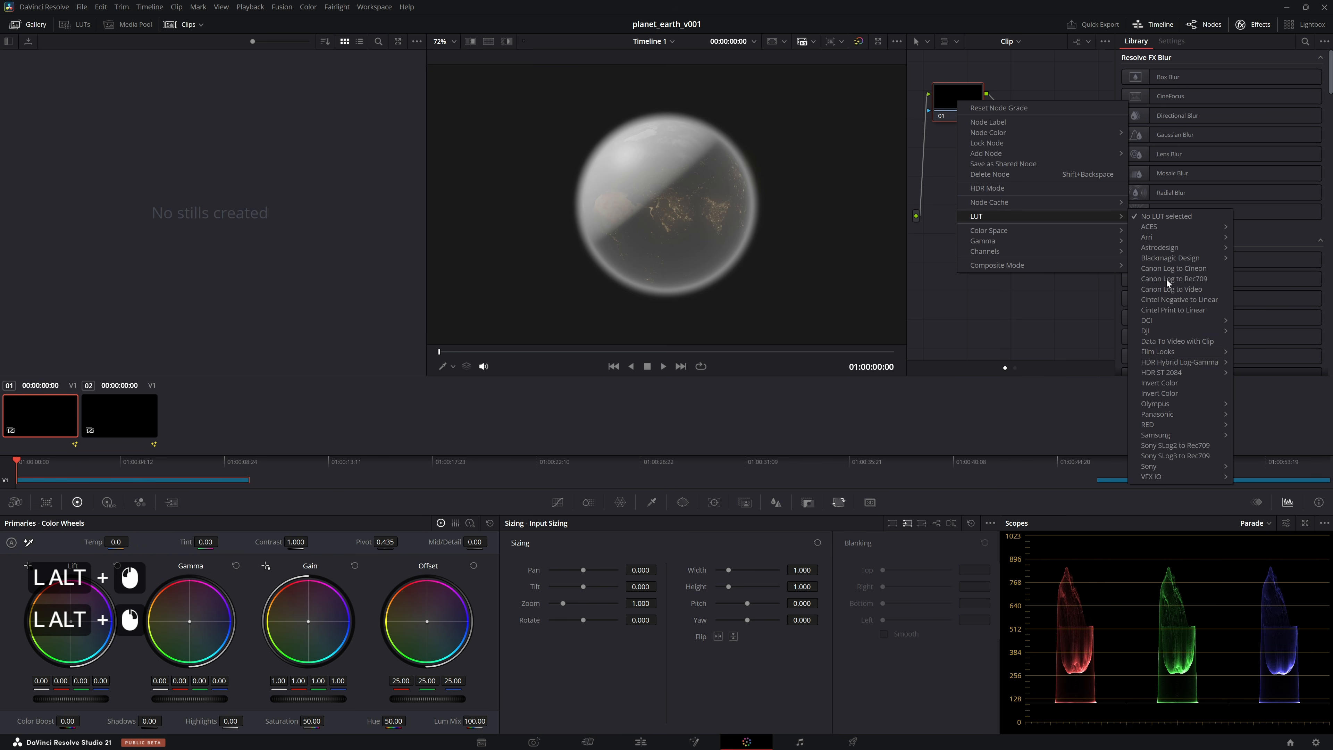
{"action": "mouse_move", "coordinate": [1160, 351]}
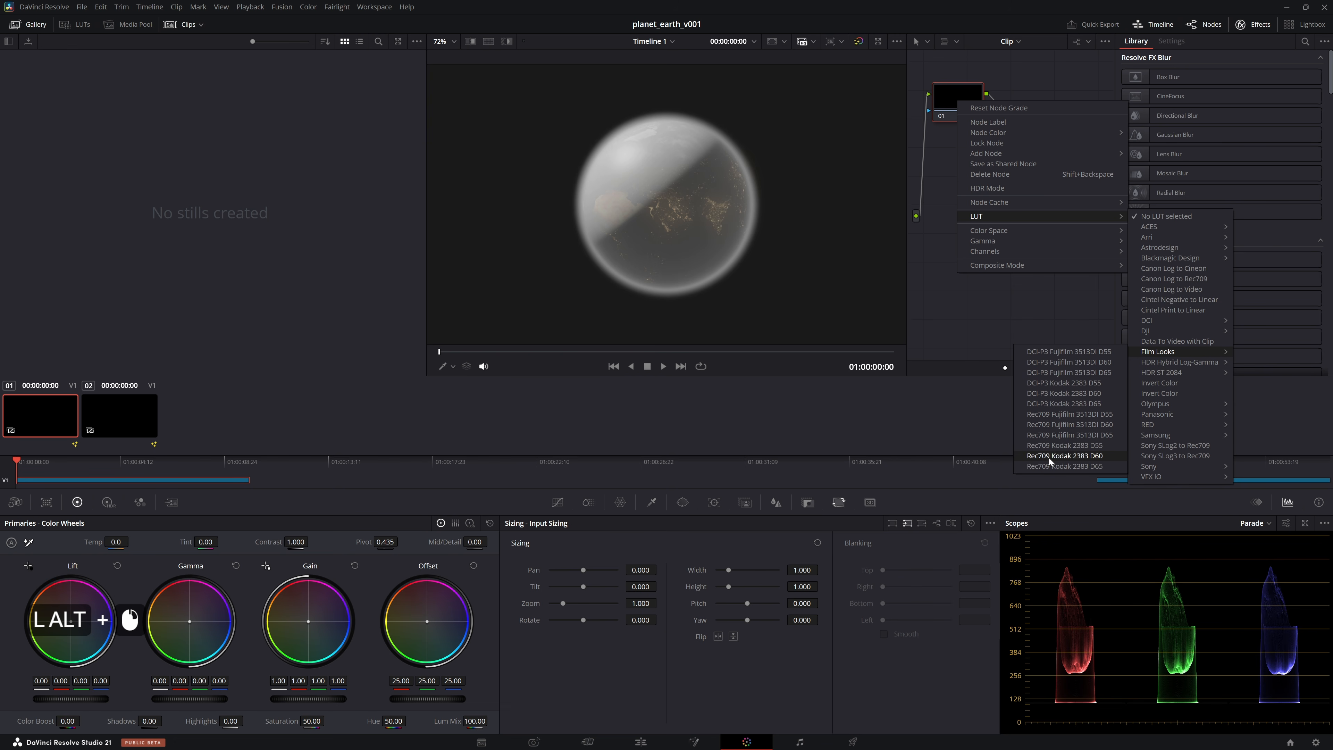
{"action": "left_click", "coordinate": [1099, 456]}
{"action": "key", "text": "ctrl+s"}
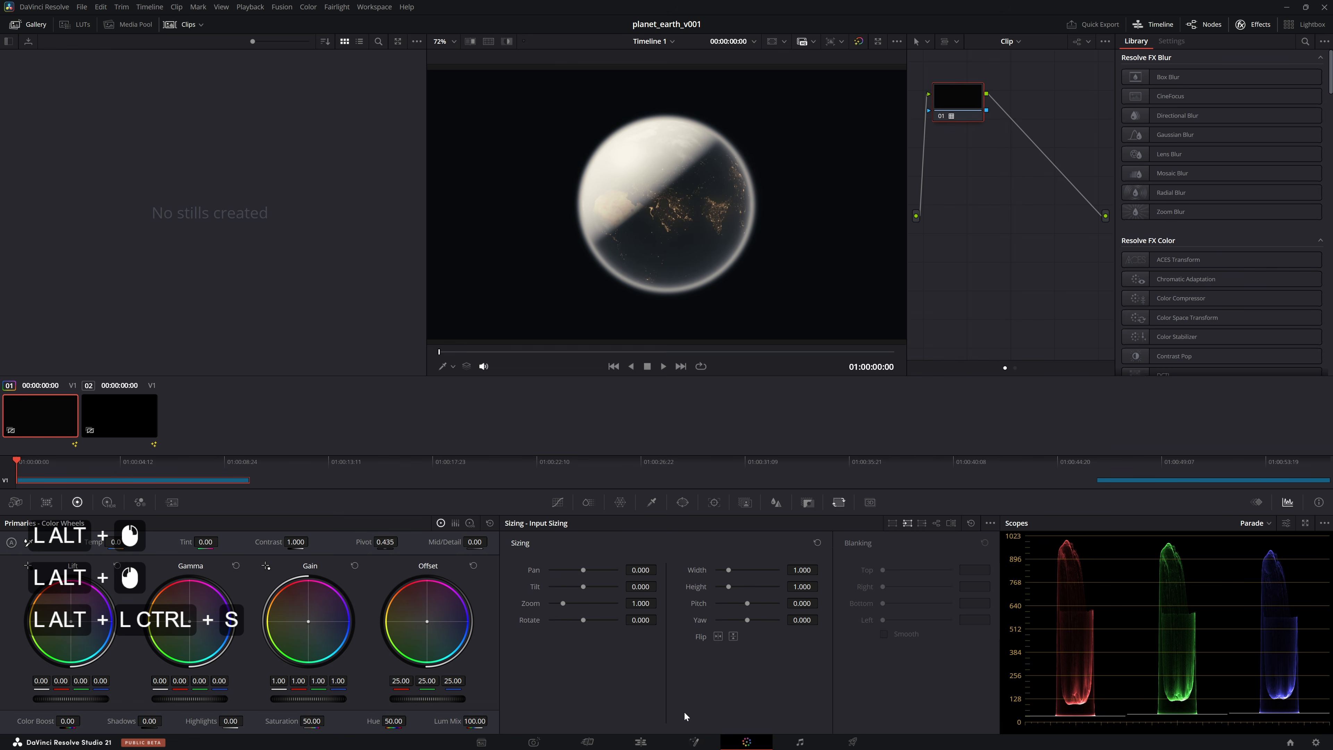
Return to the Fusion page, set MediaOut1's Color Grade to Color and save the project
{"action": "left_click", "coordinate": [678, 745], "text": "alt"}
{"action": "left_click", "coordinate": [574, 529], "text": "alt"}
{"action": "left_click", "coordinate": [1006, 593], "text": "alt"}
{"action": "left_click", "coordinate": [1249, 138], "text": "alt"}
{"action": "key", "text": "ctrl+alt+s"}
Adjust VolumeFog1's shape to a size of about 1.026 and a soft edge of about 0.055
{"action": "left_click_drag", "start_coordinate": [593, 535], "coordinate": [705, 612]}
{"action": "left_click", "coordinate": [402, 514]}
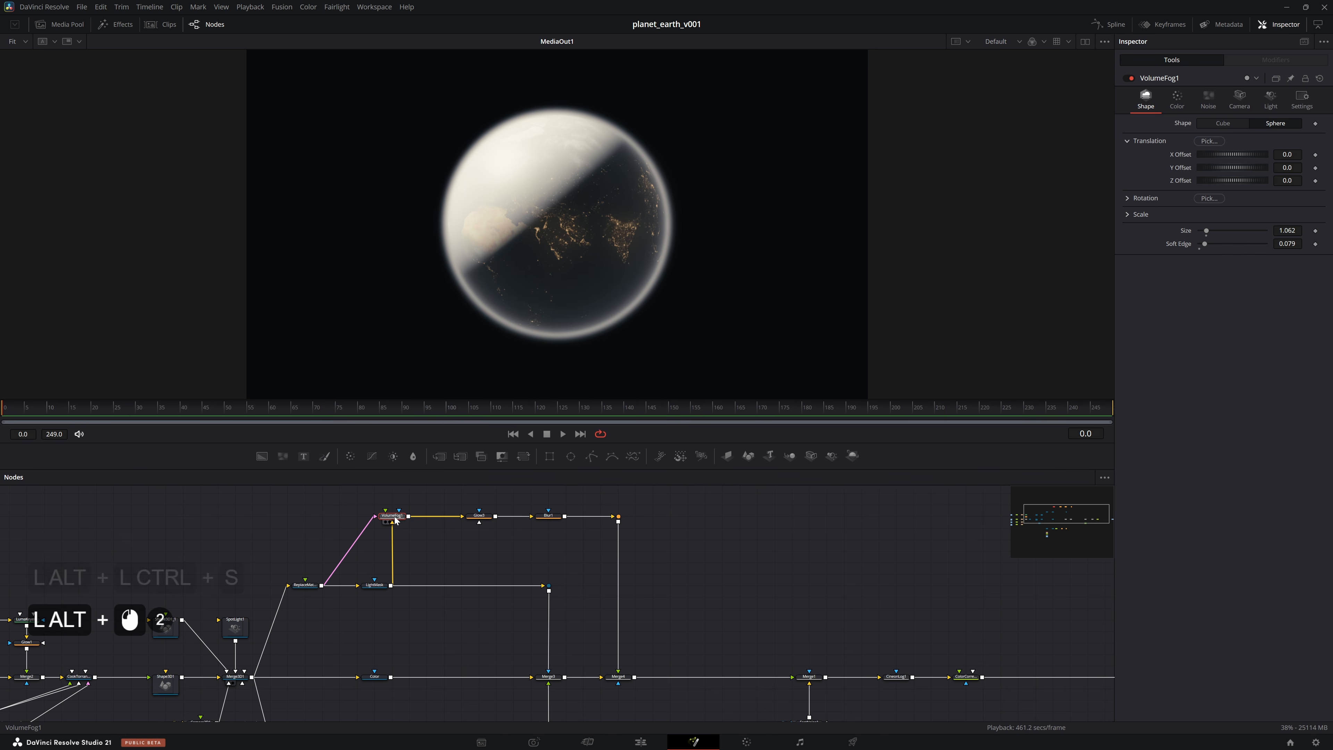
{"action": "scroll", "coordinate": [1260, 231], "scroll_direction": "up", "scroll_amount": 20}
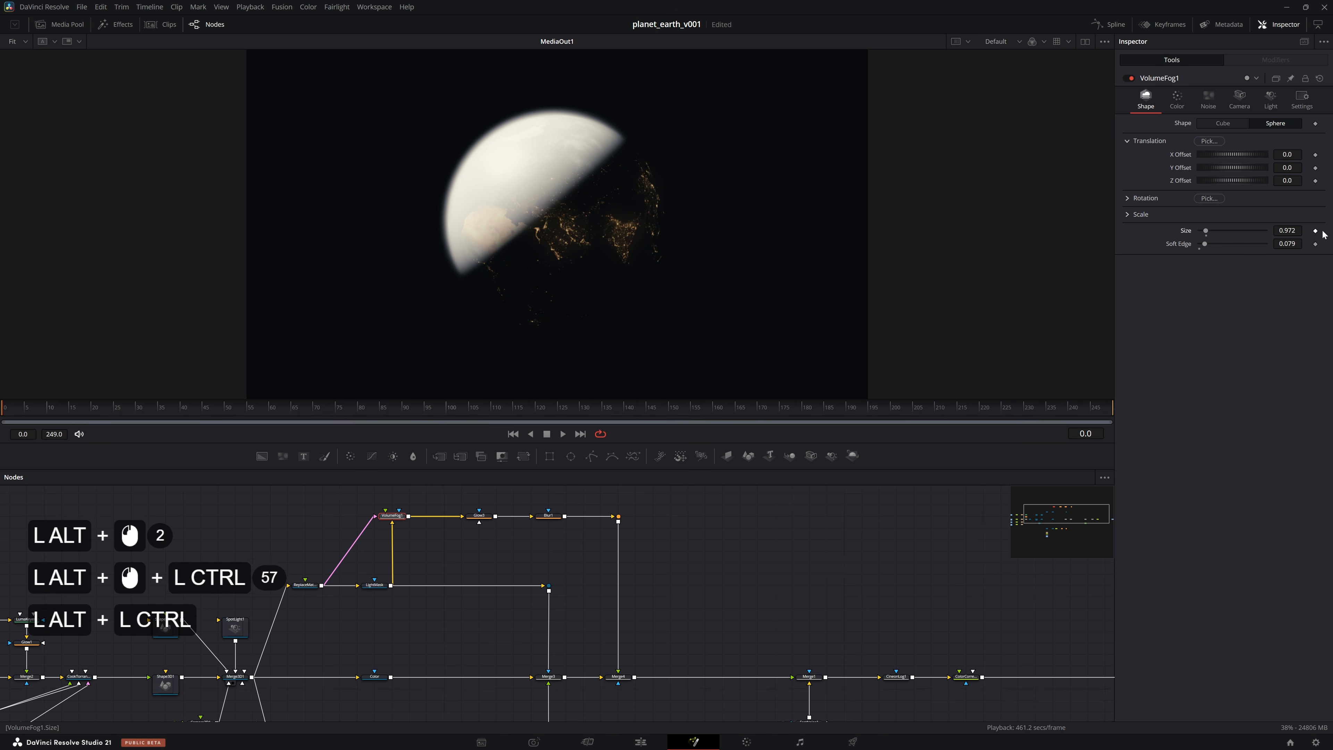
{"action": "scroll", "coordinate": [1261, 232], "scroll_direction": "down", "scroll_amount": 20}
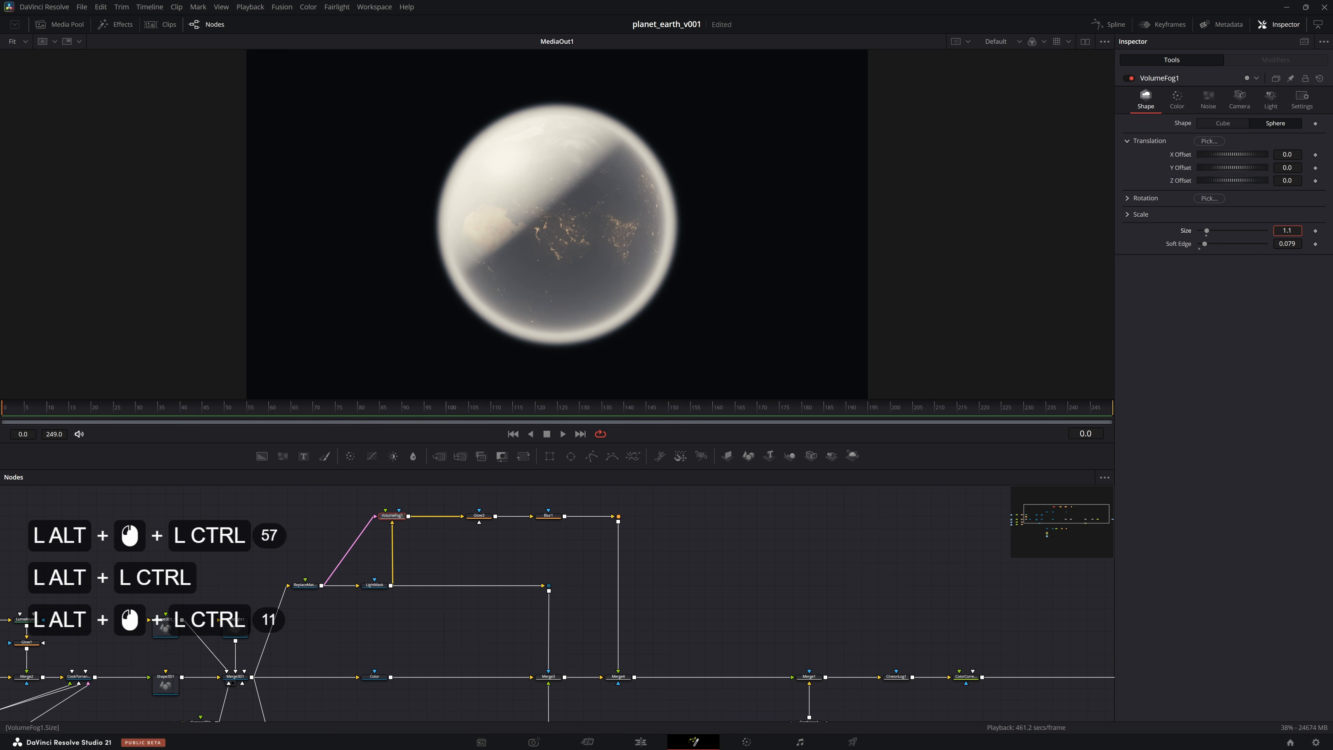
{"action": "scroll", "coordinate": [1261, 231], "scroll_direction": "down", "scroll_amount": 5}
{"action": "scroll", "coordinate": [1213, 243], "scroll_direction": "up", "scroll_amount": 20}
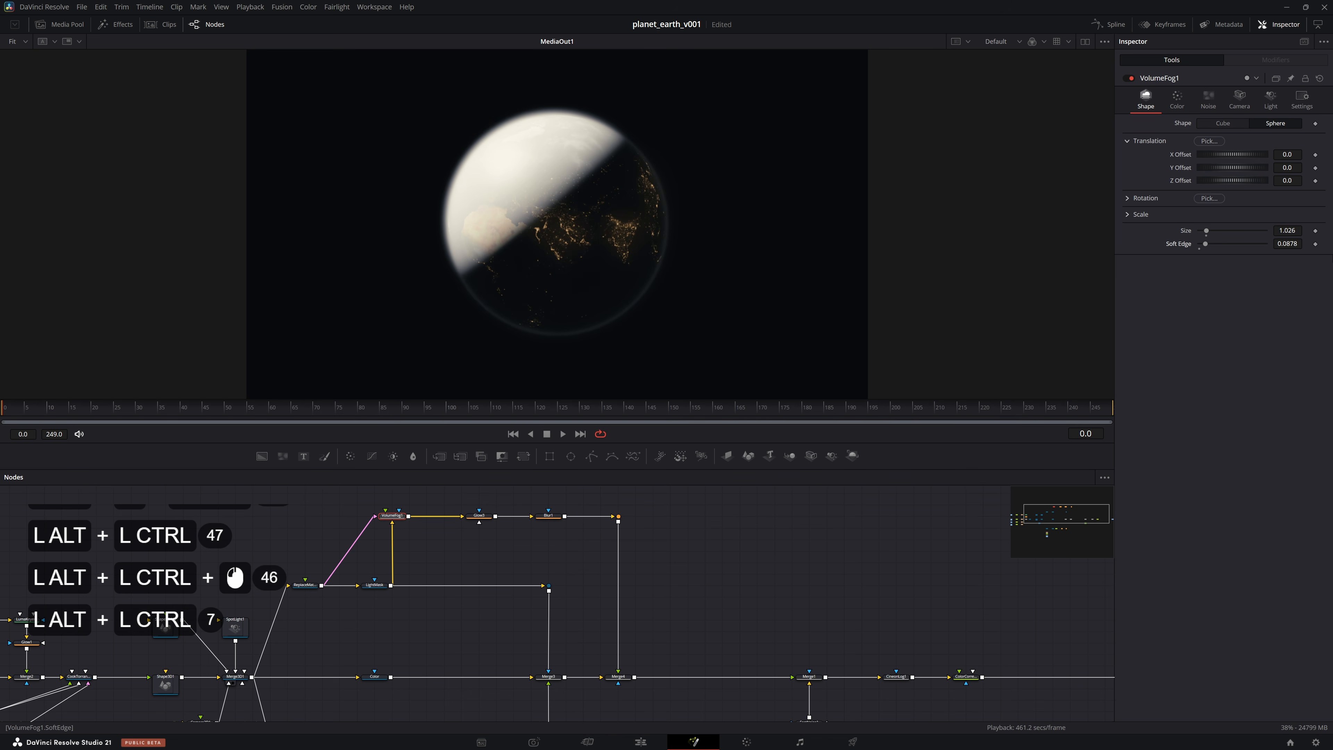
{"action": "left_click_drag", "start_coordinate": [1212, 245], "coordinate": [1204, 245]}
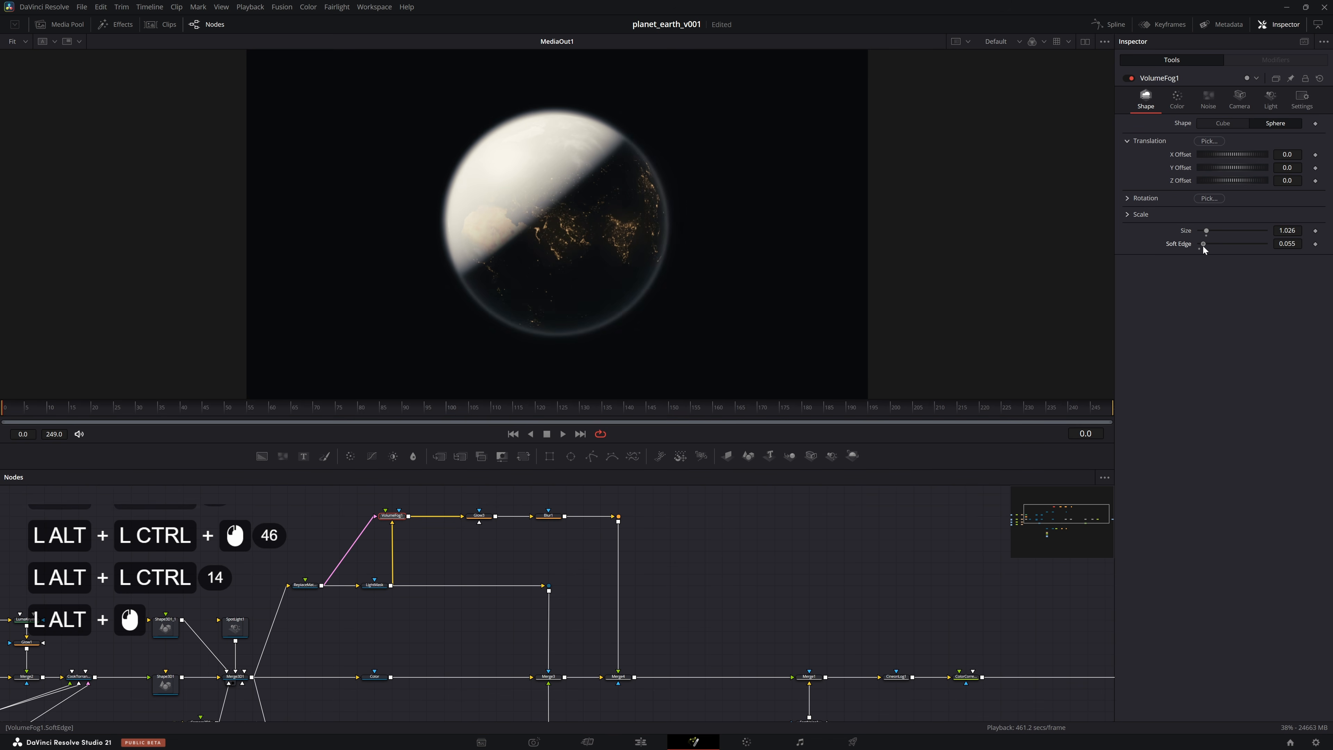
Tint VolumeFog1's fog light blue, with hue about 0.584, saturation 0.464 and value 0.992, and save
{"action": "left_click", "coordinate": [1177, 100]}
{"action": "left_click", "coordinate": [1200, 176]}
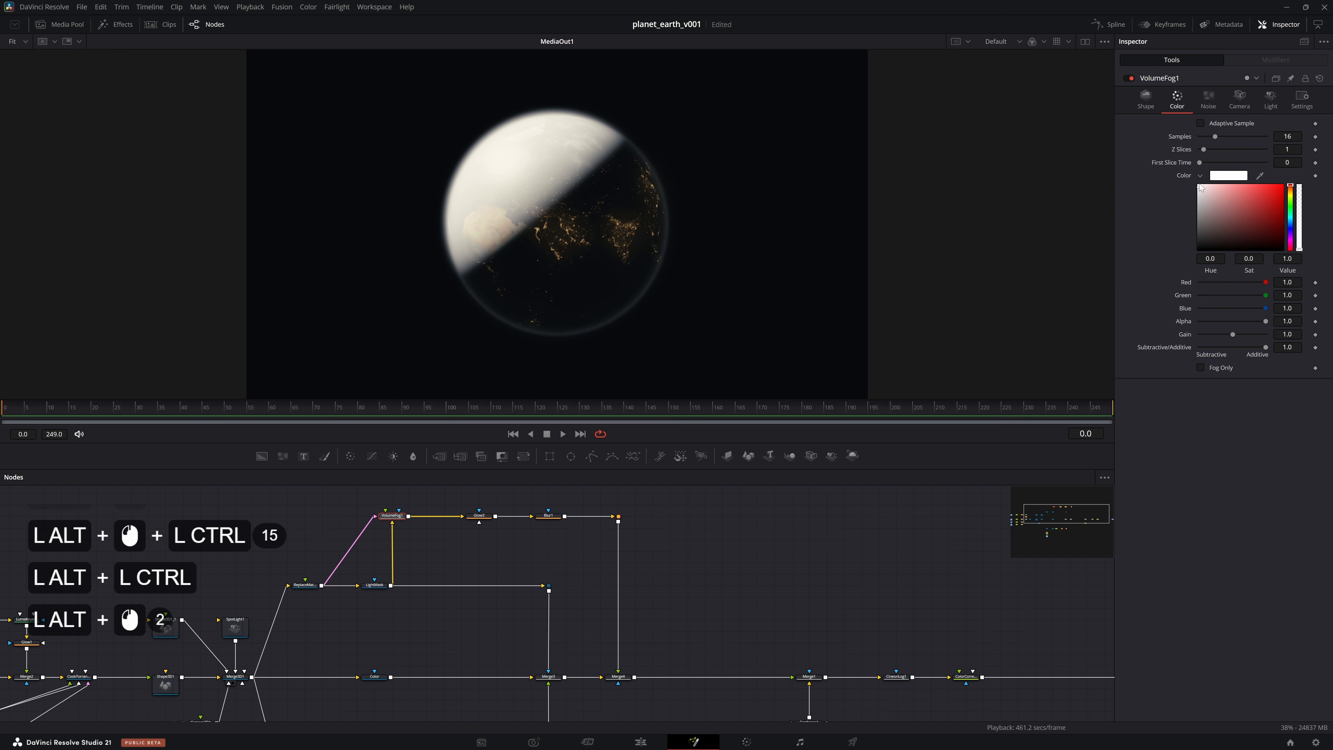
{"action": "left_click", "coordinate": [1290, 222]}
{"action": "left_click", "coordinate": [1237, 186]}
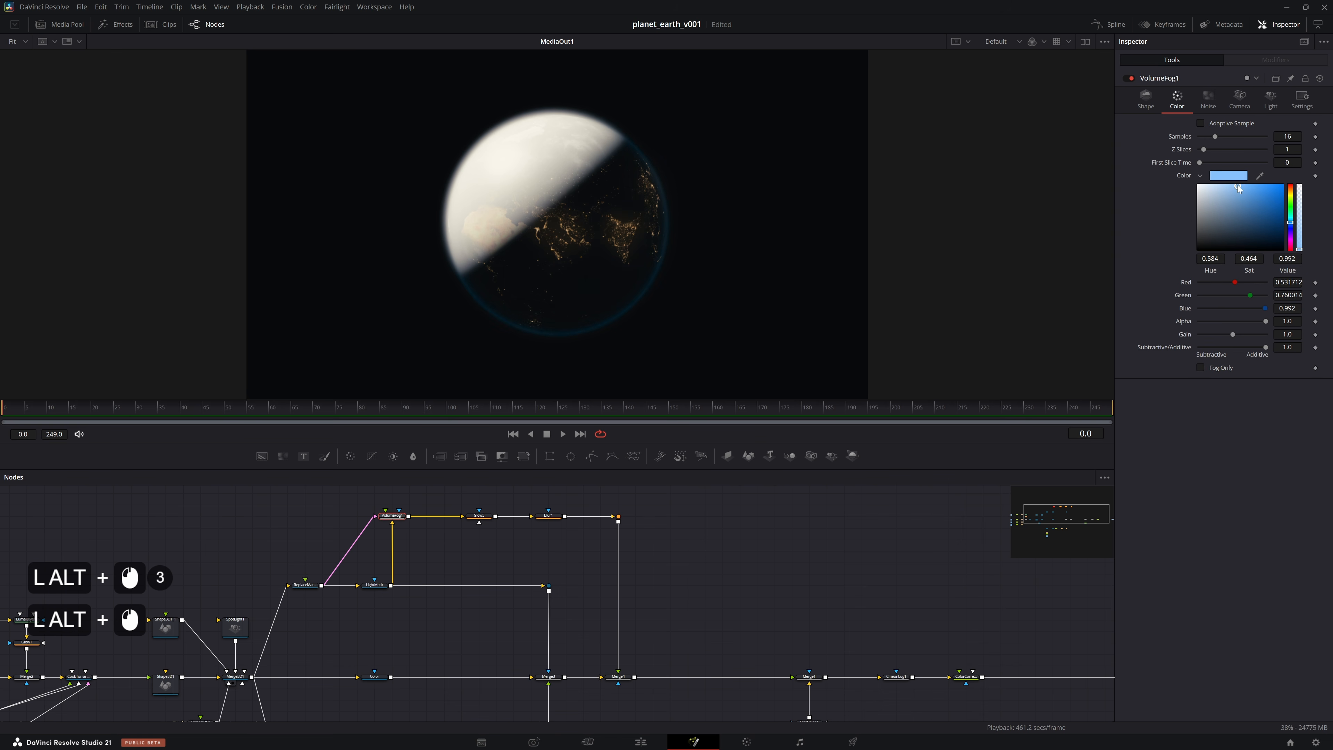
{"action": "key", "text": "ctrl+alt+s"}
View the outputs of the Color renderer, Merge4 and MediaOut1 one after another to examine the planet's brightness
{"action": "left_click", "coordinate": [385, 677]}
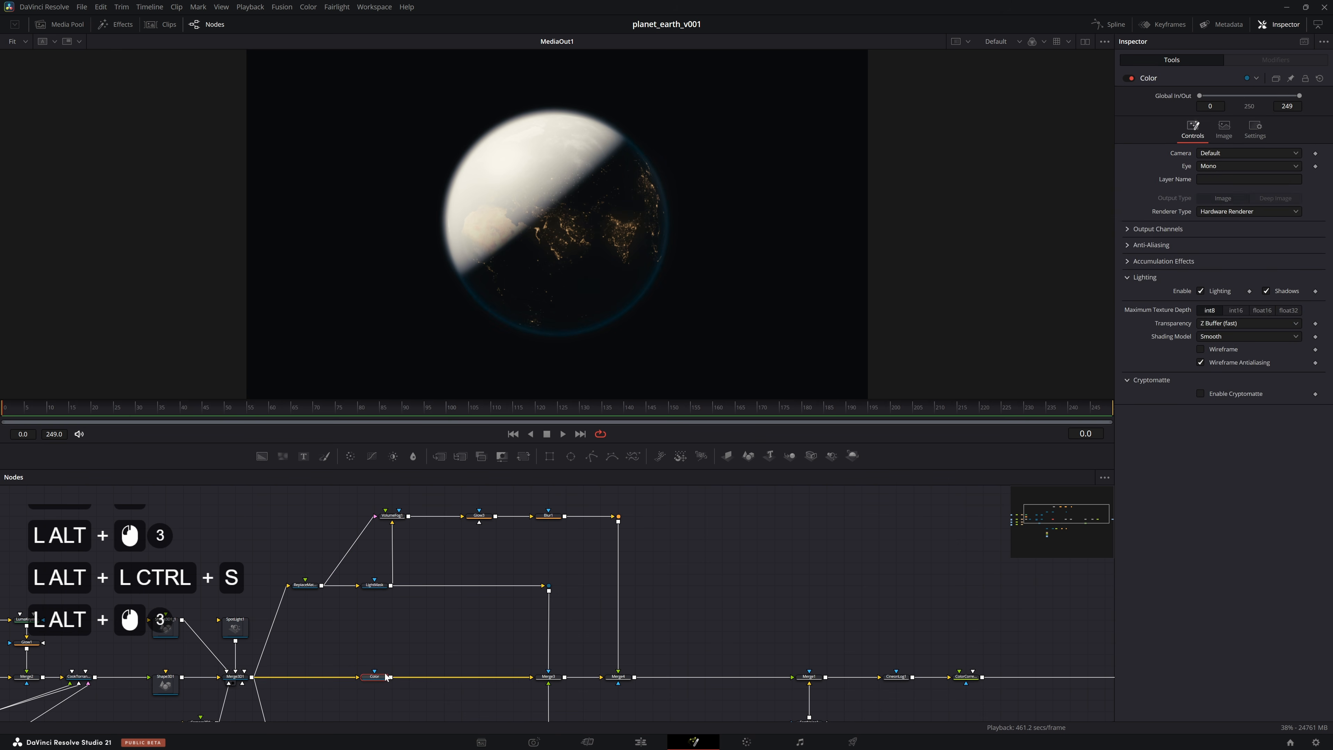
{"action": "key", "text": "alt+2"}
{"action": "left_click", "coordinate": [549, 677], "text": "alt"}
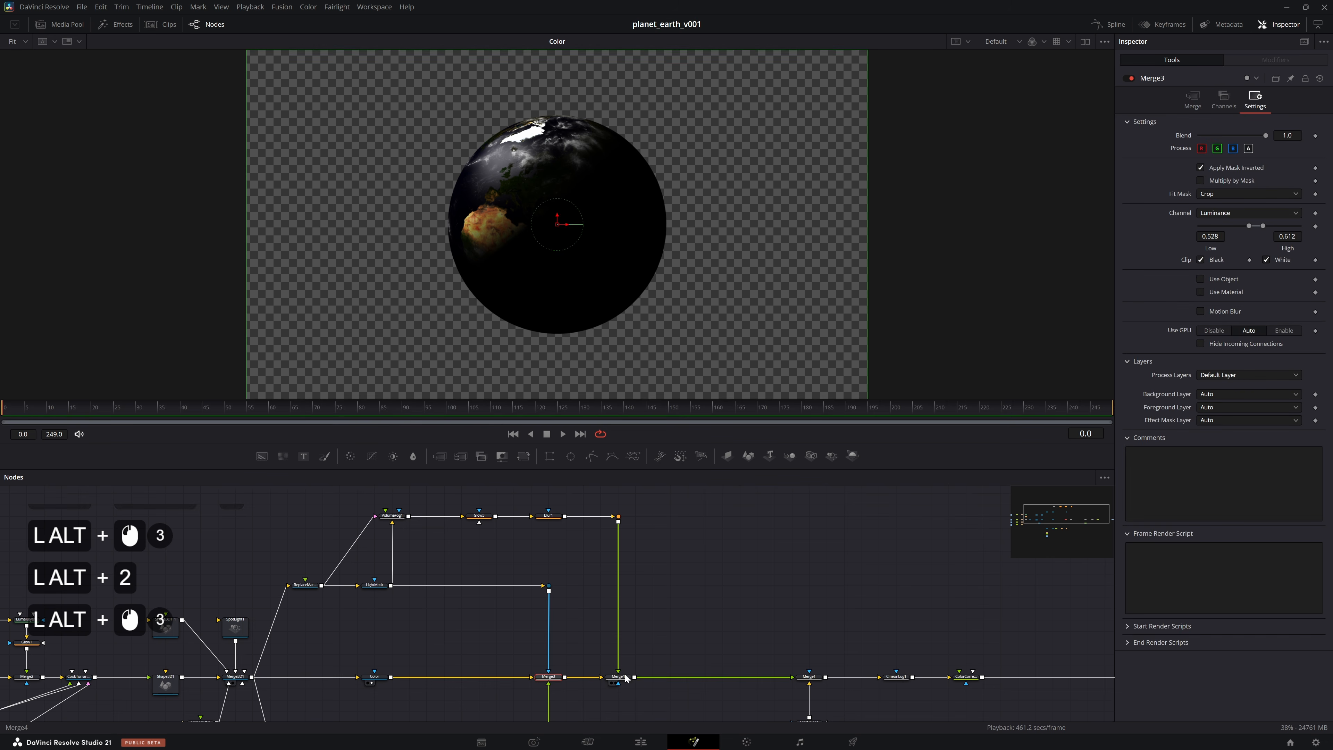
{"action": "left_click", "coordinate": [625, 677]}
{"action": "key", "text": "2"}
{"action": "left_click", "coordinate": [768, 620]}
{"action": "key", "text": "ctrl+s"}
{"action": "left_click_drag", "start_coordinate": [922, 623], "coordinate": [614, 566]}
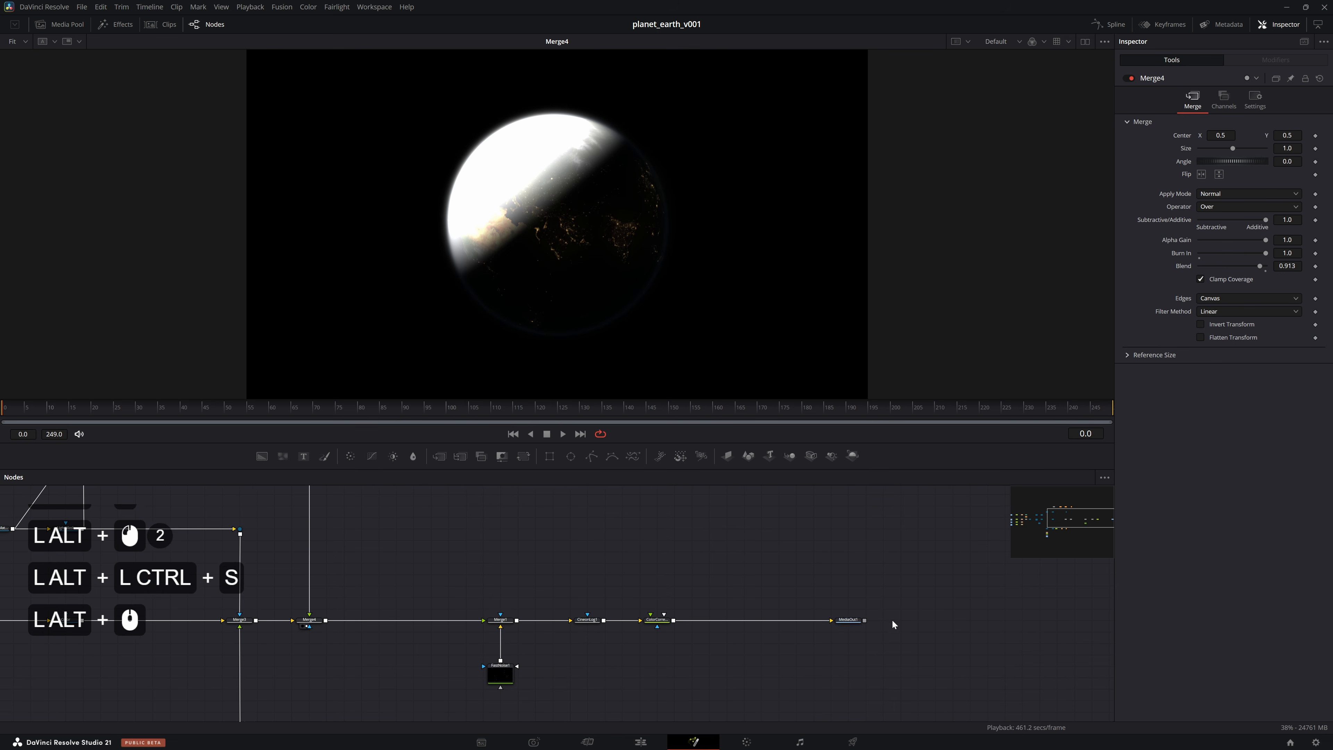
{"action": "left_click", "coordinate": [851, 620]}
{"action": "key", "text": "2"}
Raise SpotLight1's decay rate slightly to dim the planet's sunlit side
{"action": "left_click_drag", "start_coordinate": [285, 548], "coordinate": [798, 584]}
{"action": "key", "text": "ctrl+s"}
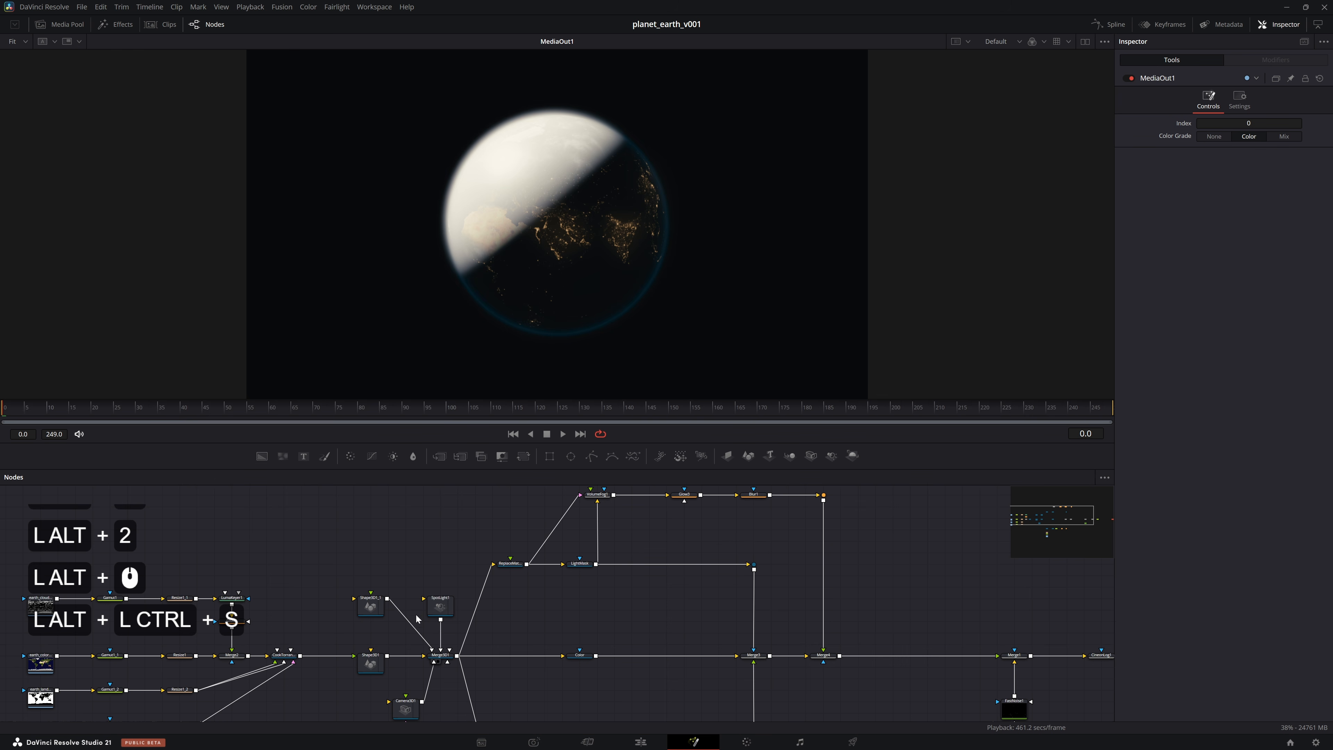
{"action": "left_click", "coordinate": [441, 609]}
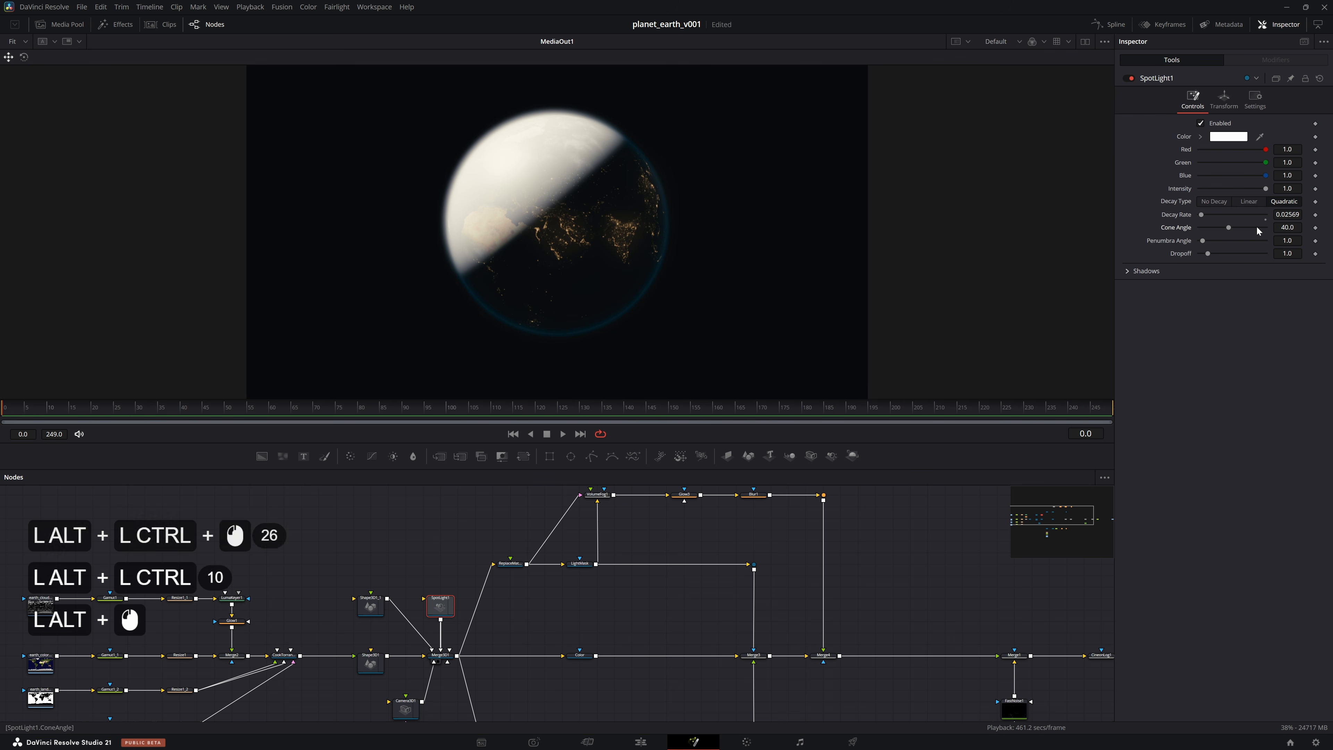
{"action": "key", "text": "ctrl+alt+s"}
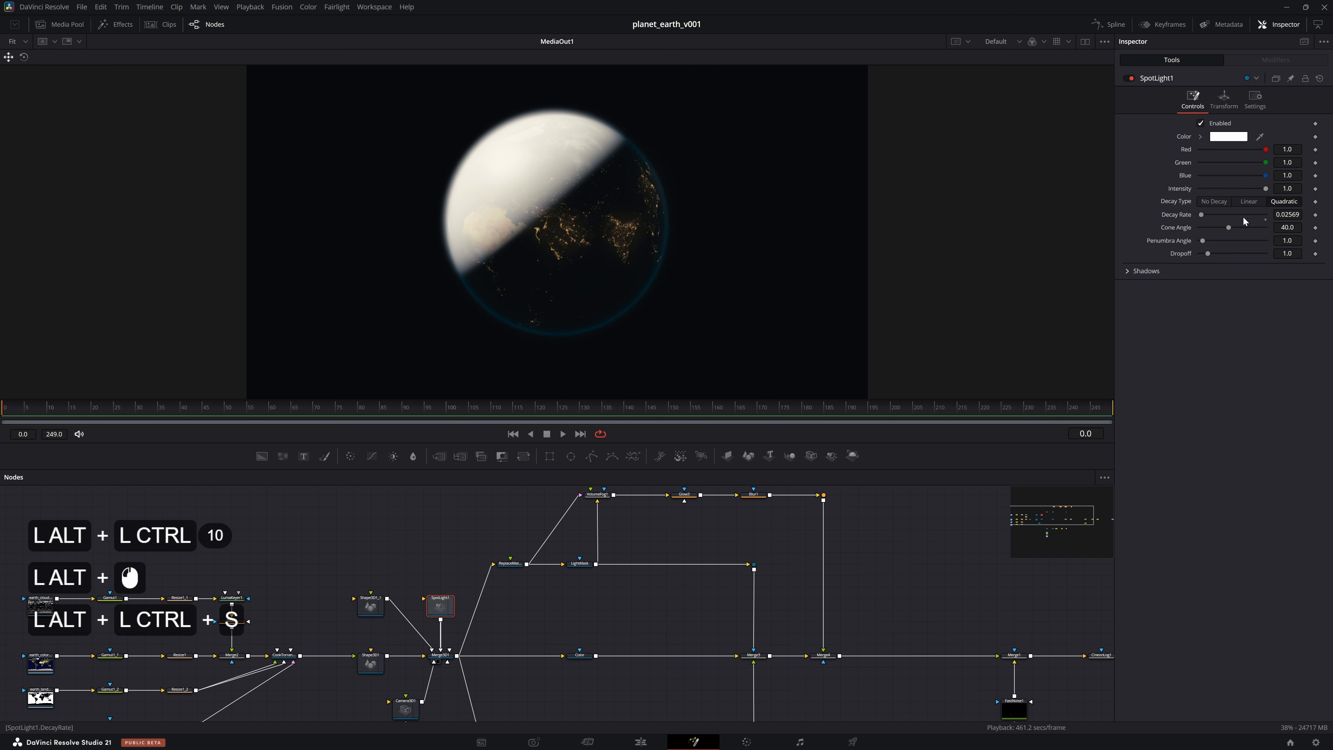
{"action": "left_click", "coordinate": [1202, 214], "text": "alt"}
{"action": "left_click_drag", "start_coordinate": [1202, 215], "coordinate": [1207, 215]}
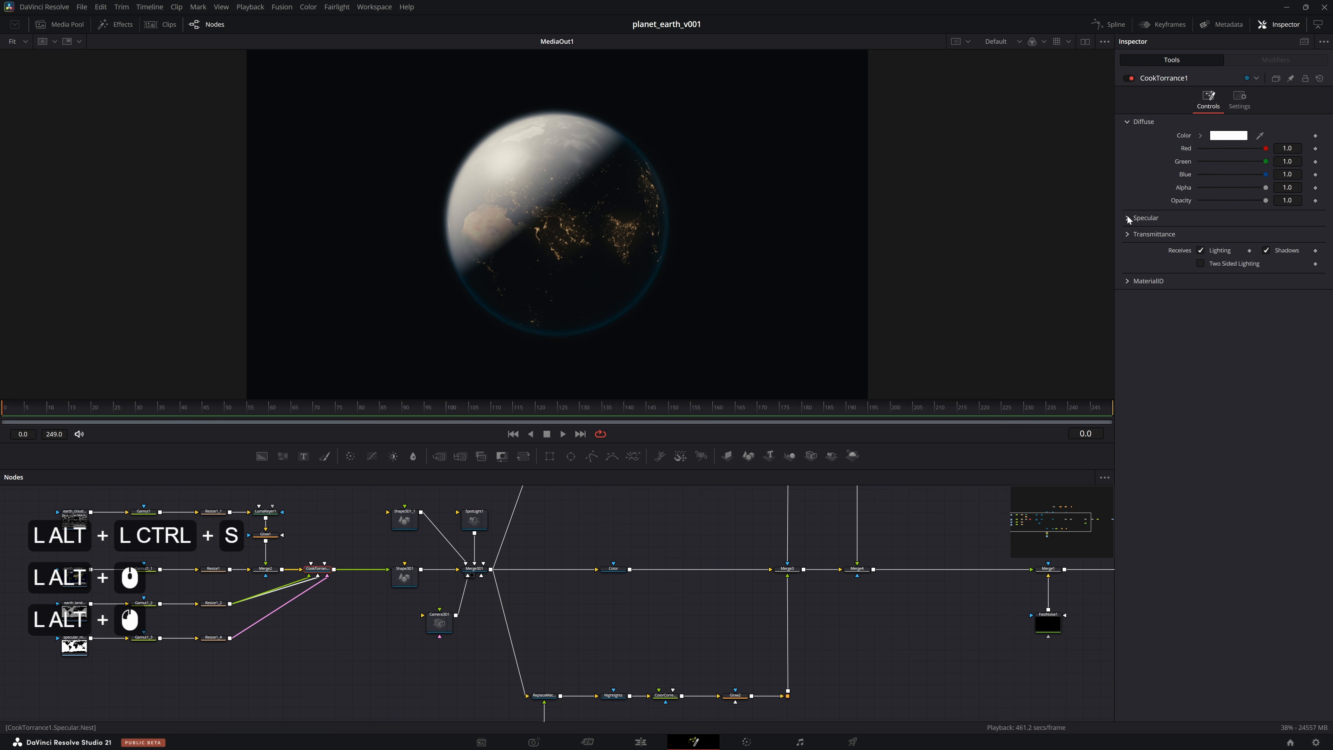
Check CookTorrance1's specular settings and compare the Merge4 and MediaOut1 outputs in the viewer
{"action": "left_click", "coordinate": [1126, 219], "text": "alt"}
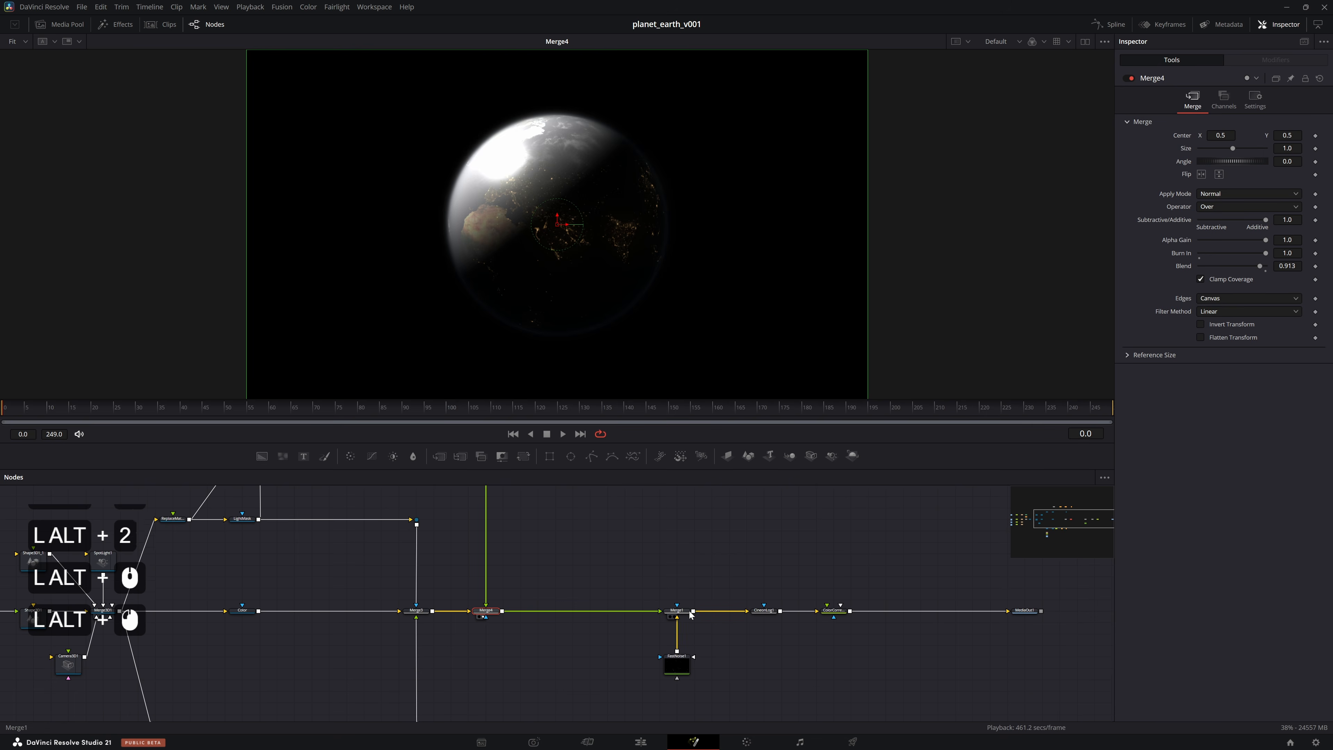
{"action": "left_click", "coordinate": [1015, 610], "text": "alt"}
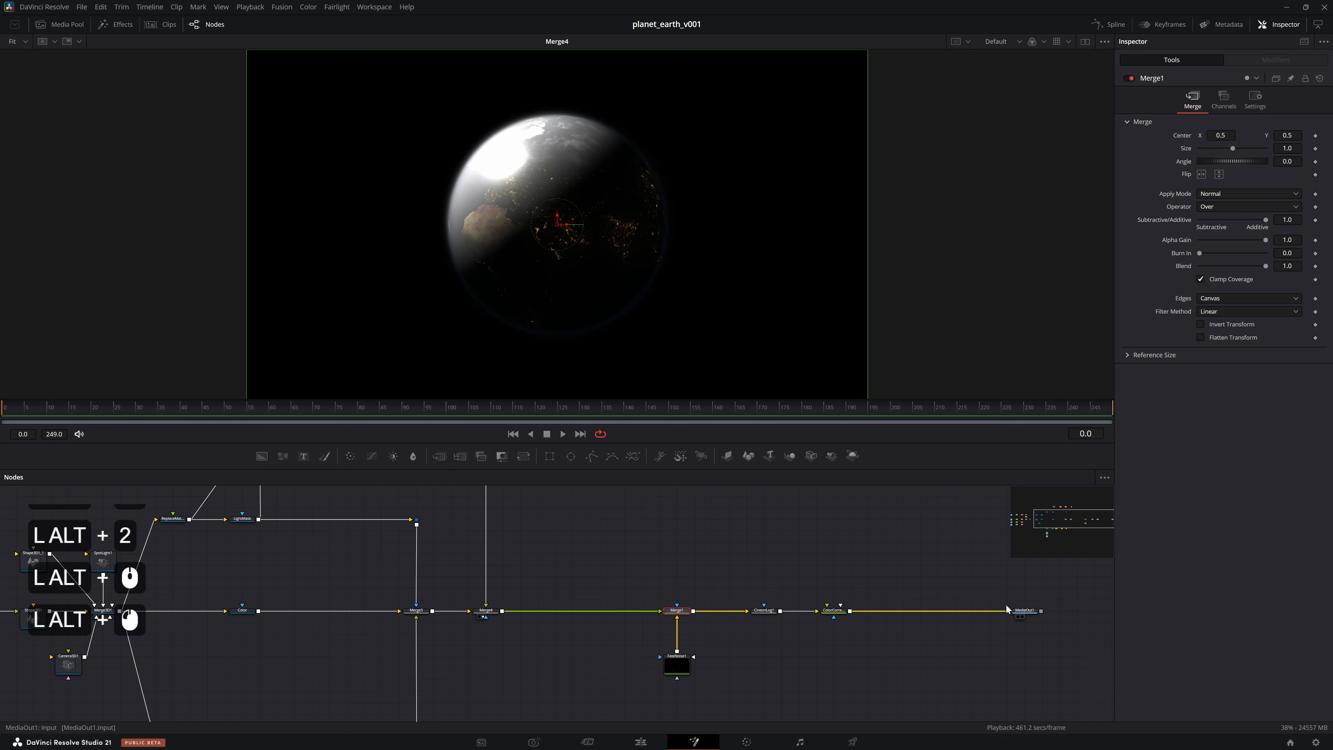
{"action": "key", "text": "alt+2"}
{"action": "left_click", "coordinate": [769, 569]}
Lower Merge4's blend to 0.5 to weaken the atmosphere and save the project
{"action": "left_click", "coordinate": [485, 610]}
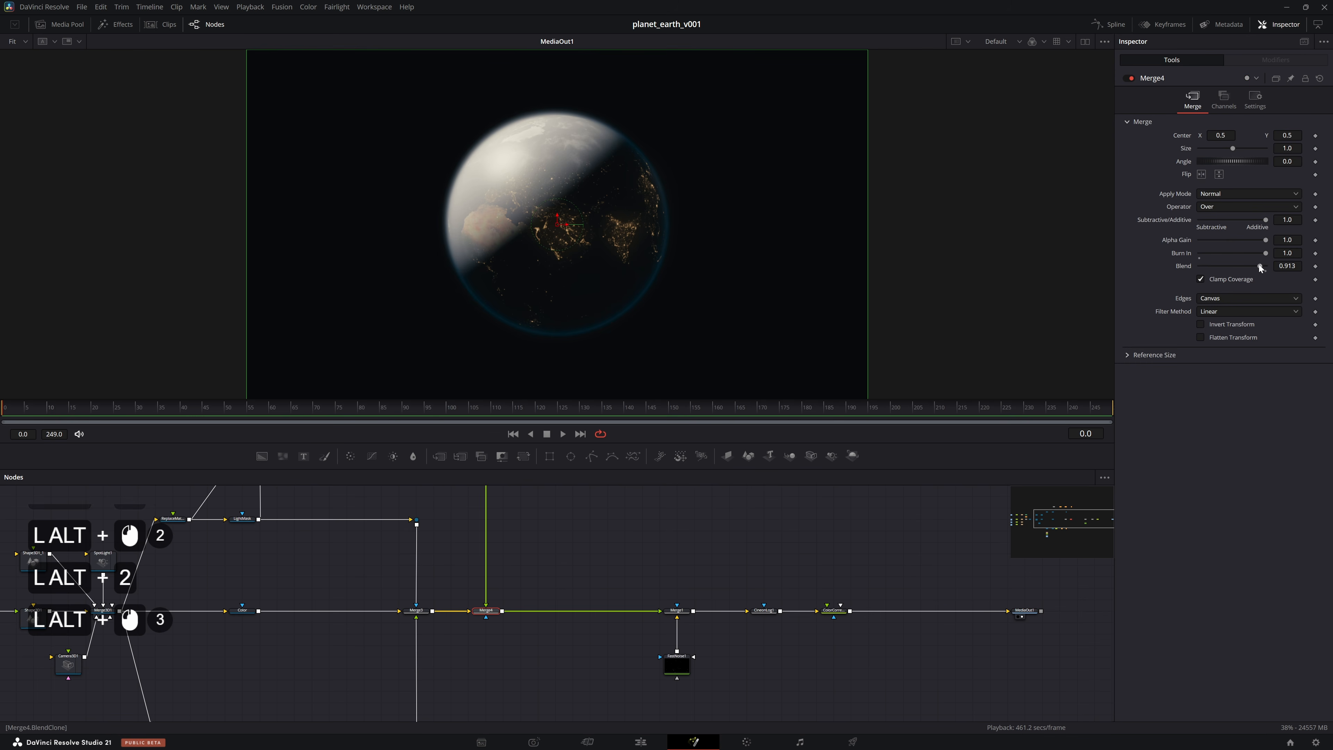
{"action": "left_click_drag", "start_coordinate": [1260, 266], "coordinate": [1225, 269]}
{"action": "left_click_drag", "start_coordinate": [1225, 270], "coordinate": [1221, 270]}
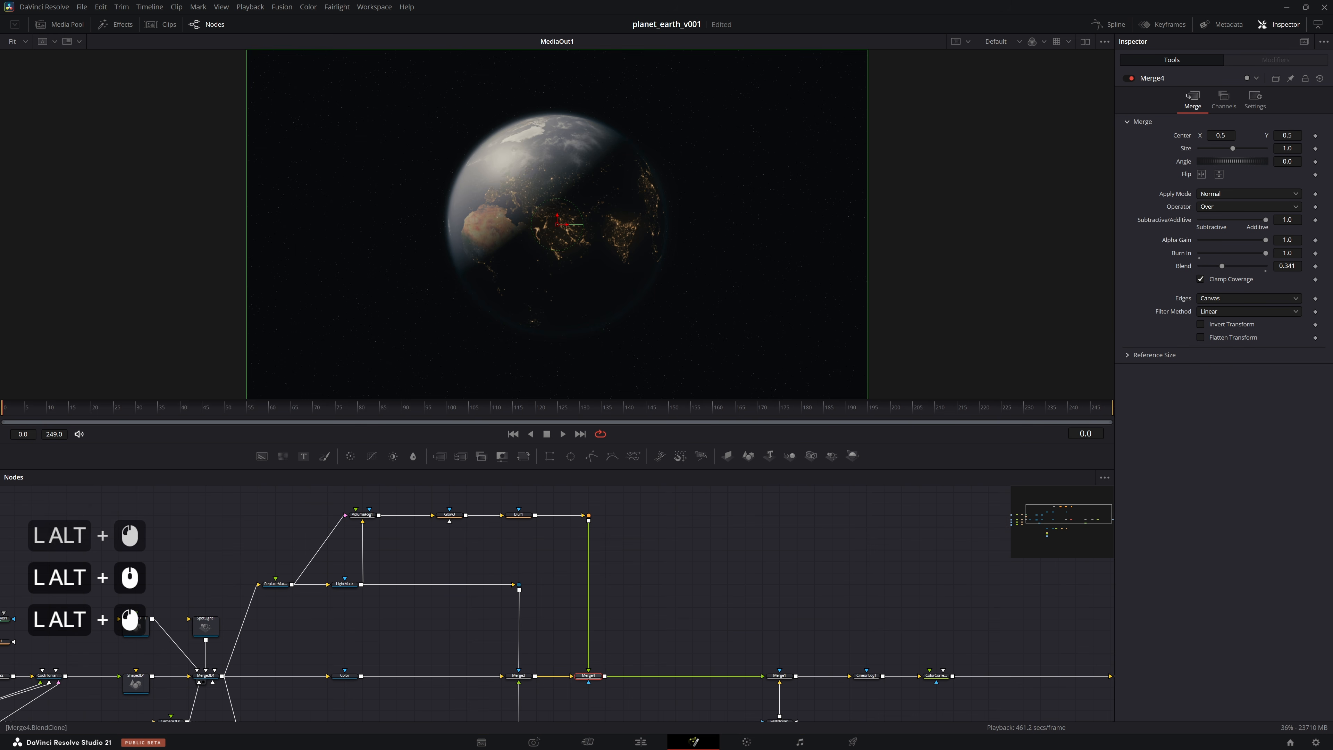
{"action": "left_click", "coordinate": [1292, 266]}
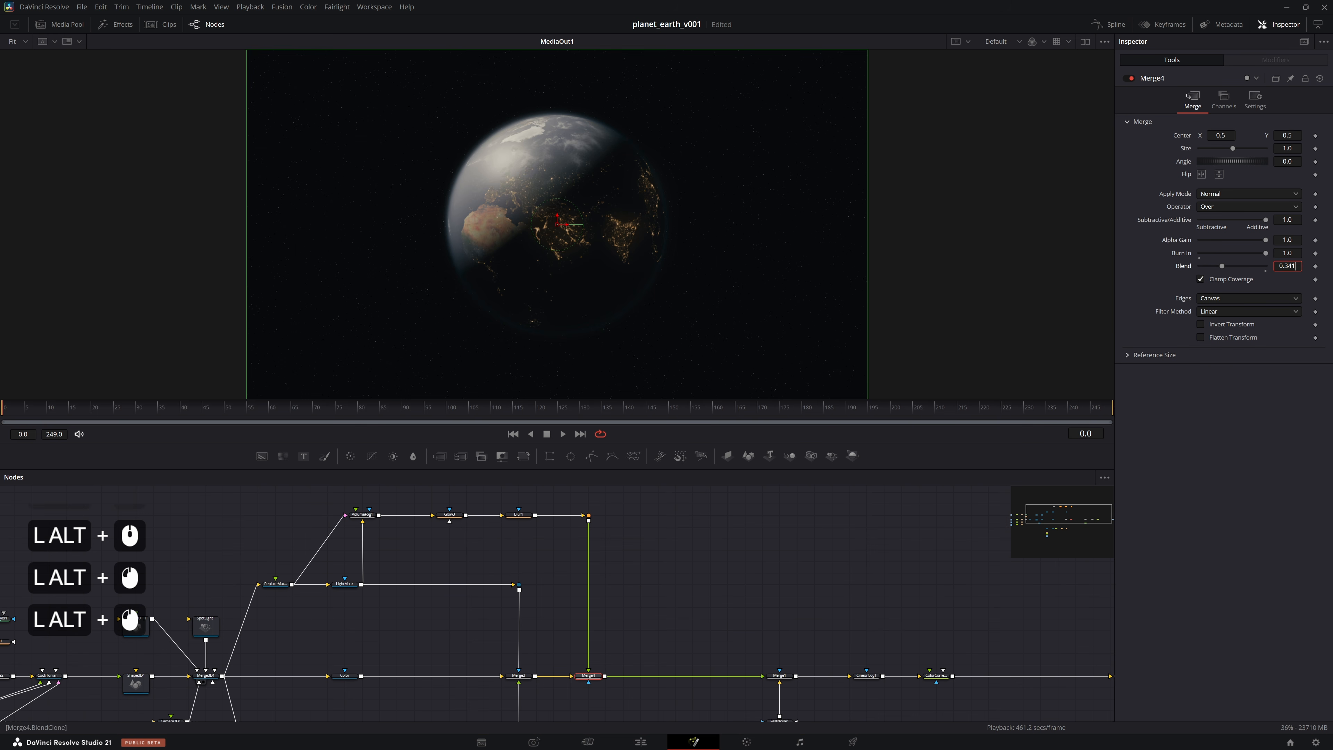
{"action": "key", "text": "BackSpace"}
{"action": "key", "text": "BackSpace"}
{"action": "type", "text": "5"}
{"action": "key", "text": "Return"}
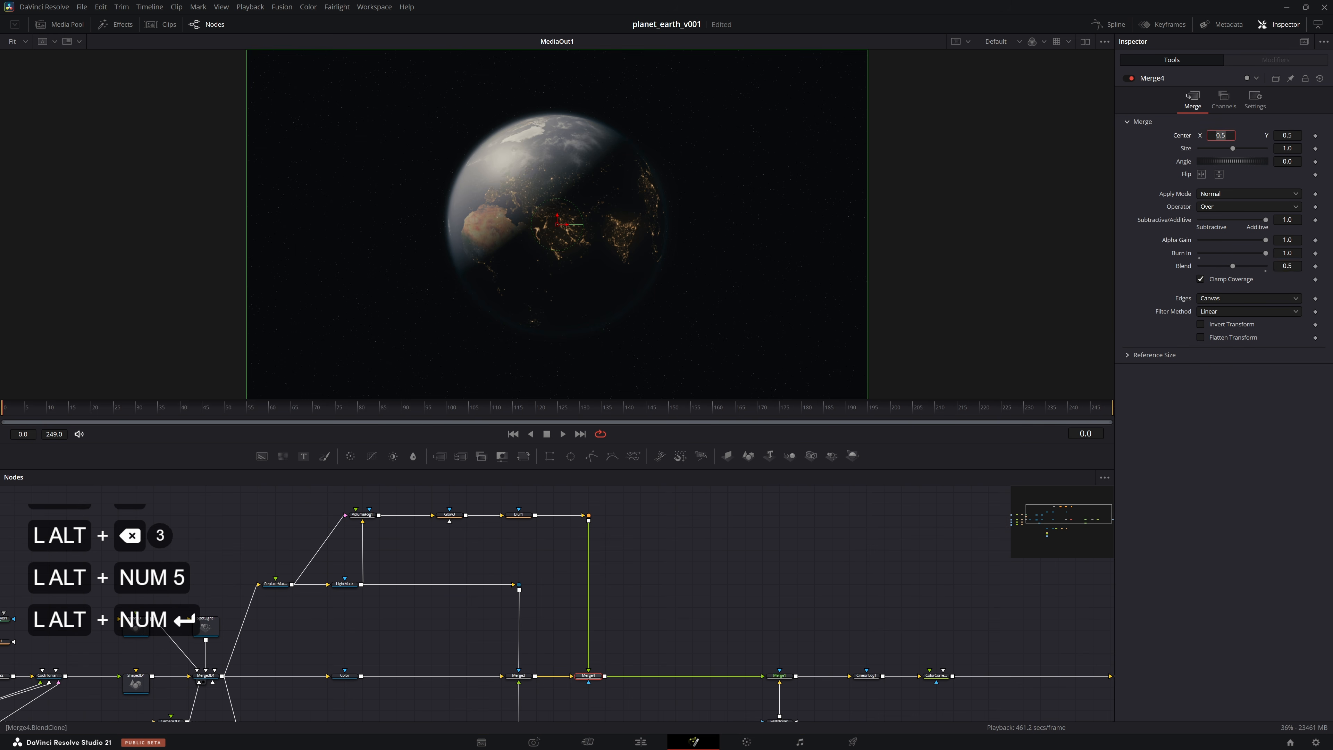
{"action": "key", "text": "ctrl+s"}
Set ColorCorrector2's contrast to 1.2
{"action": "left_click_drag", "start_coordinate": [937, 677], "coordinate": [807, 627]}
{"action": "left_click", "coordinate": [806, 626]}
{"action": "left_click", "coordinate": [808, 623]}
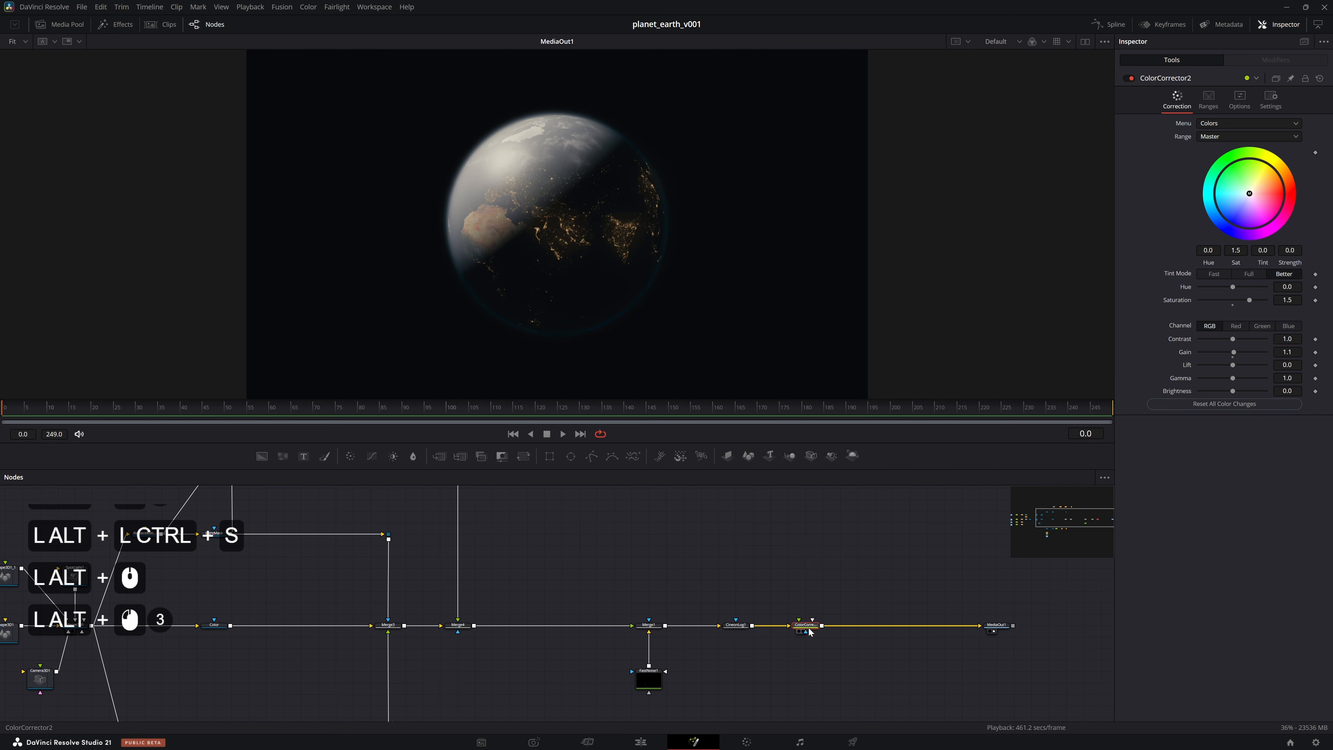
{"action": "left_click", "coordinate": [1288, 339]}
{"action": "key", "text": "BackSpace"}
{"action": "type", "text": "2"}
{"action": "key", "text": "Return"}
{"action": "left_click", "coordinate": [913, 588]}
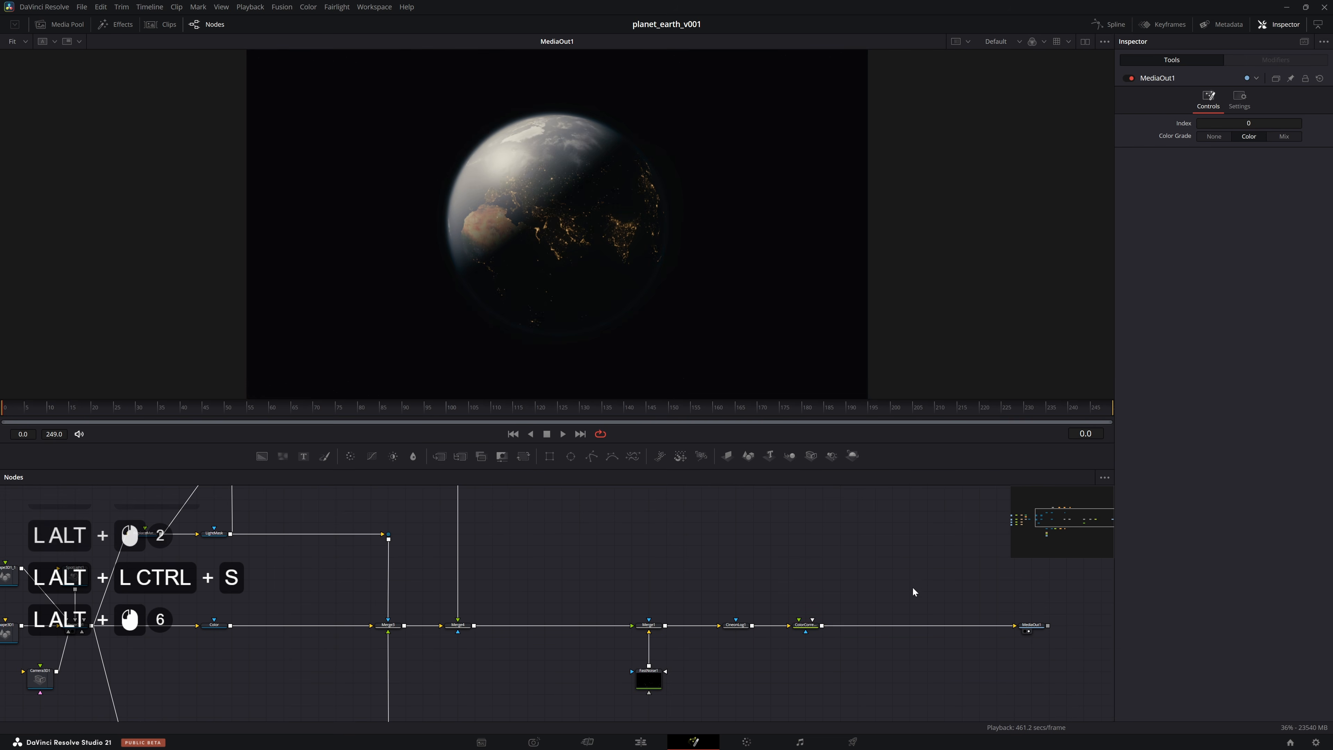
Disable the four Resize nodes after the earth textures to restore full texture resolution and save the project
{"action": "left_click_drag", "start_coordinate": [881, 580], "coordinate": [733, 631]}
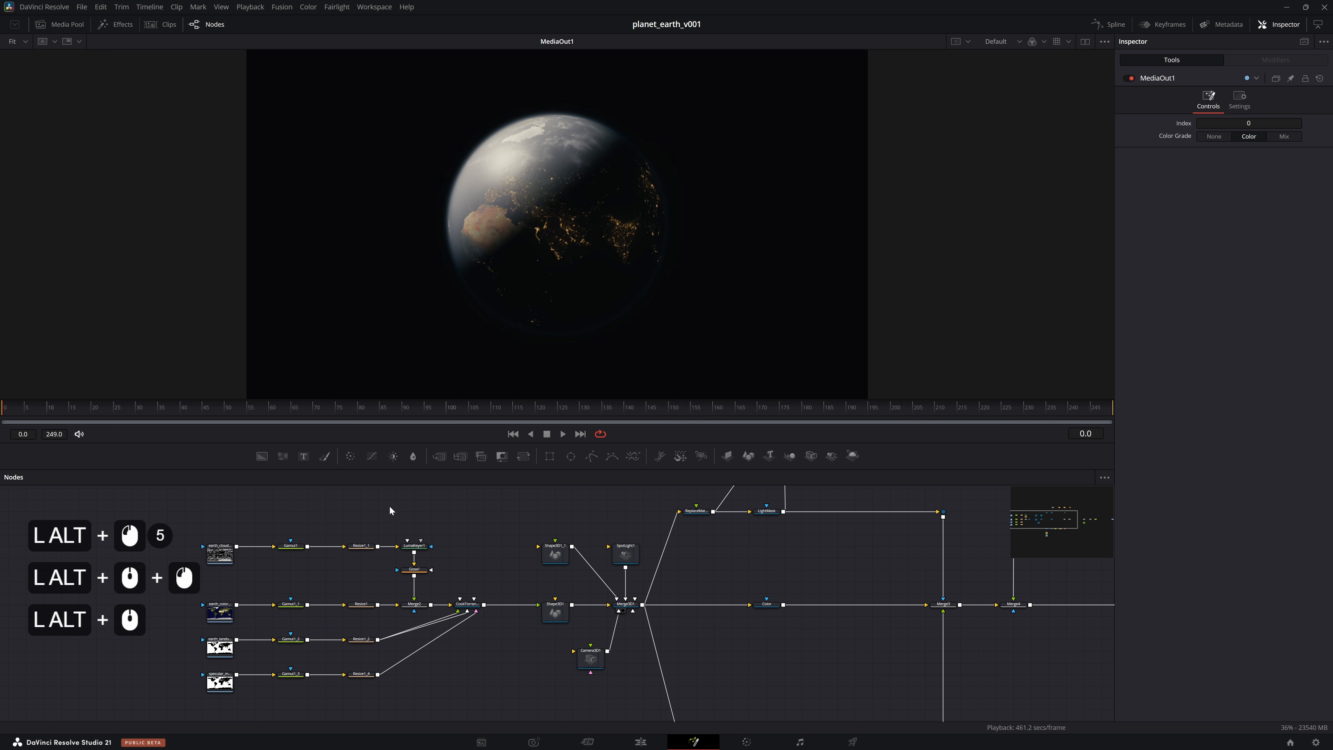
{"action": "left_click_drag", "start_coordinate": [381, 504], "coordinate": [349, 705]}
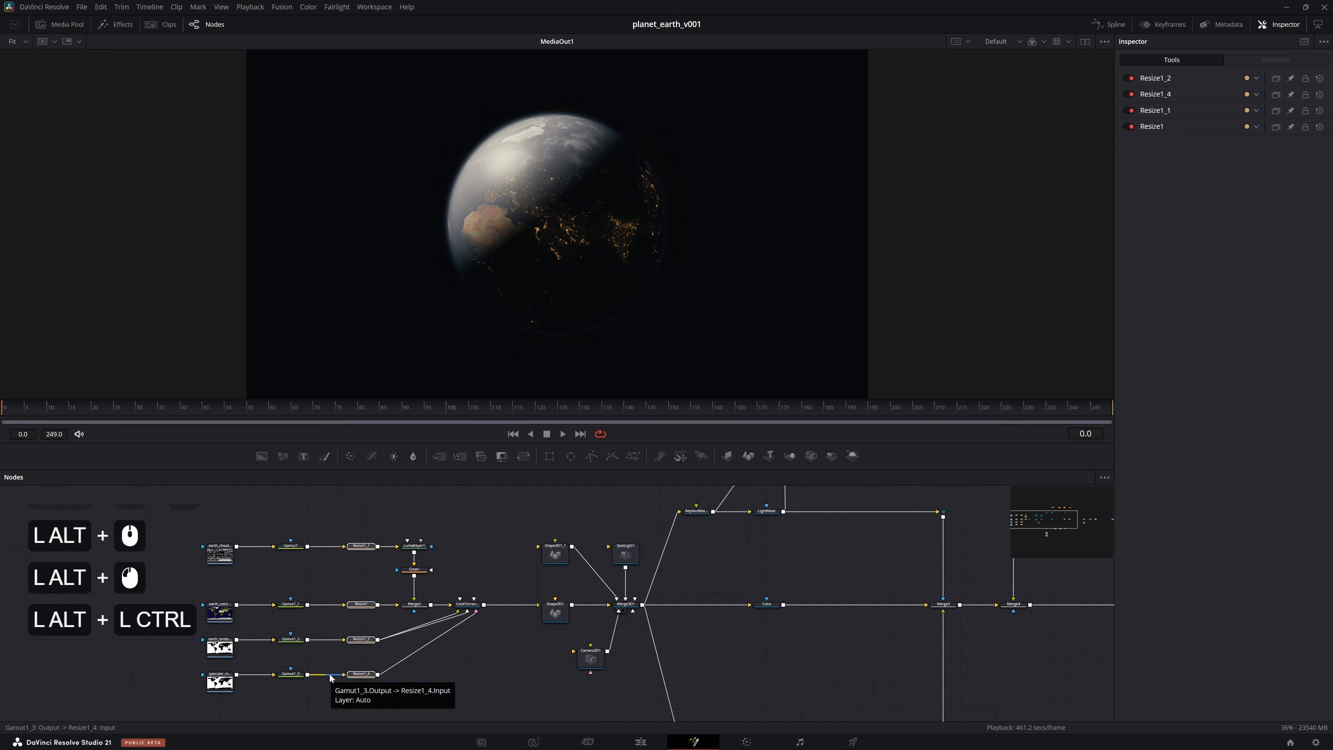
{"action": "key", "text": "ctrl+p"}
{"action": "triple_click", "coordinate": [499, 551]}
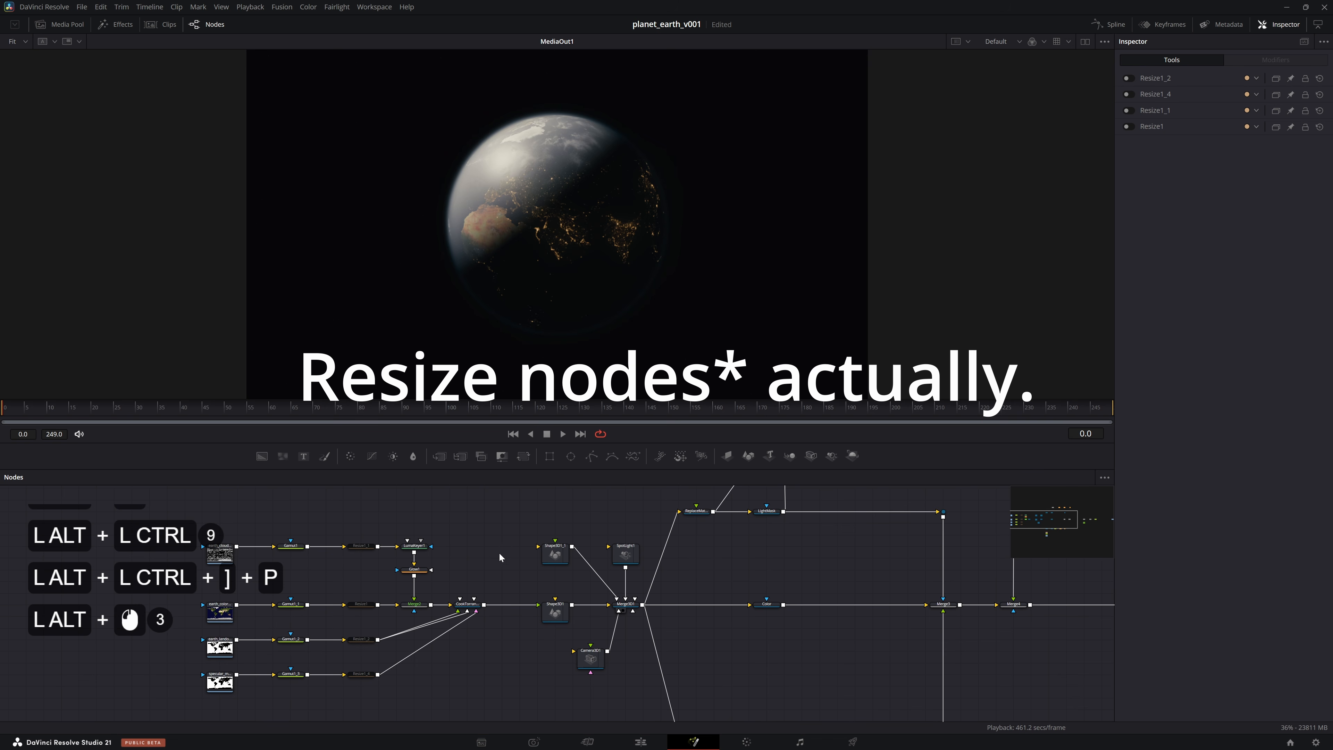
{"action": "key", "text": "space"}
{"action": "double_click", "coordinate": [506, 537]}
{"action": "key", "text": "ctrl+s"}
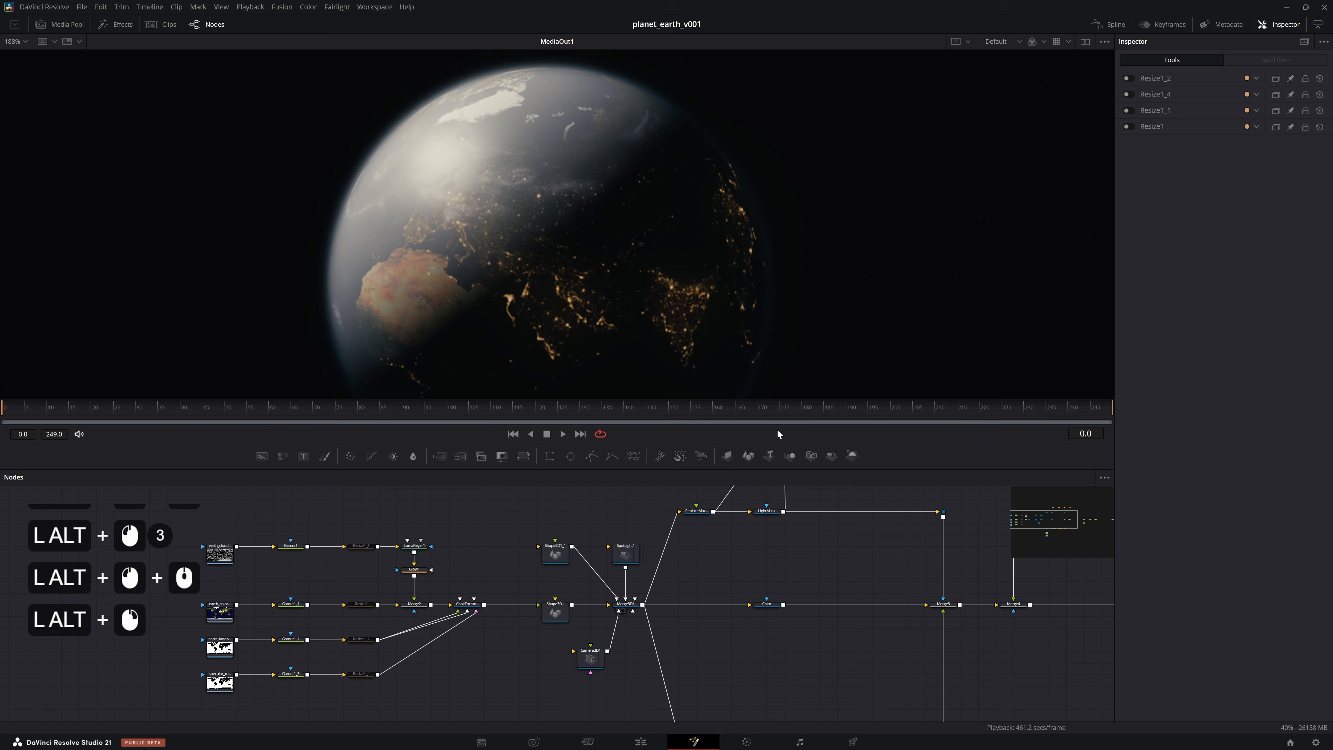
Fit the viewer image, re-enable the four Resize nodes after the earth textures and save the project
{"action": "right_click", "coordinate": [777, 429]}
{"action": "double_click", "coordinate": [556, 276]}
{"action": "mouse_move", "coordinate": [557, 276]}
{"action": "left_mouse_down"}
{"action": "mouse_move", "coordinate": [562, 246]}
{"action": "mouse_move", "coordinate": [542, 262]}
{"action": "left_mouse_up"}
{"action": "left_click", "coordinate": [543, 262]}
{"action": "key", "text": "ctrl+f"}
{"action": "key", "text": "ctrl+alt+s"}
{"action": "left_click", "coordinate": [362, 620], "text": "alt"}
{"action": "key", "text": "ctrl+alt+p"}
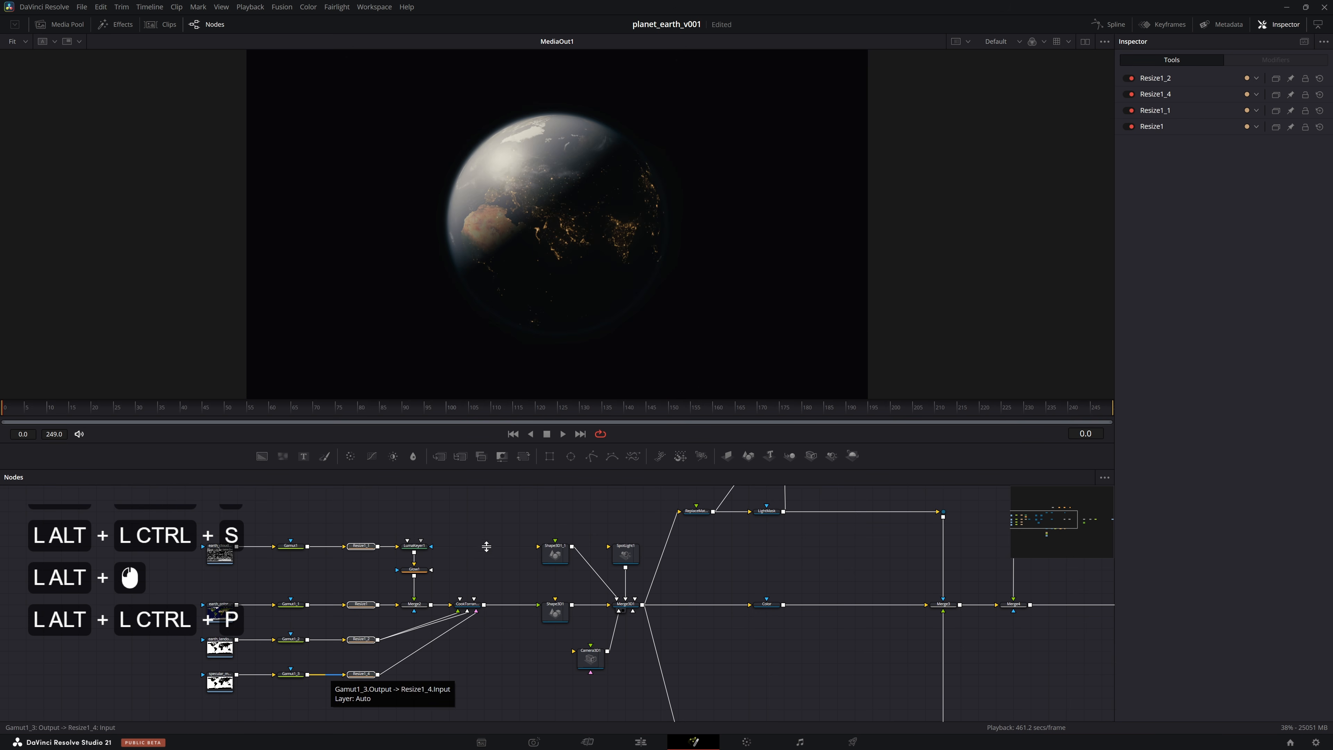
{"action": "double_click", "coordinate": [479, 537], "text": "alt"}
{"action": "key", "text": "ctrl+s"}
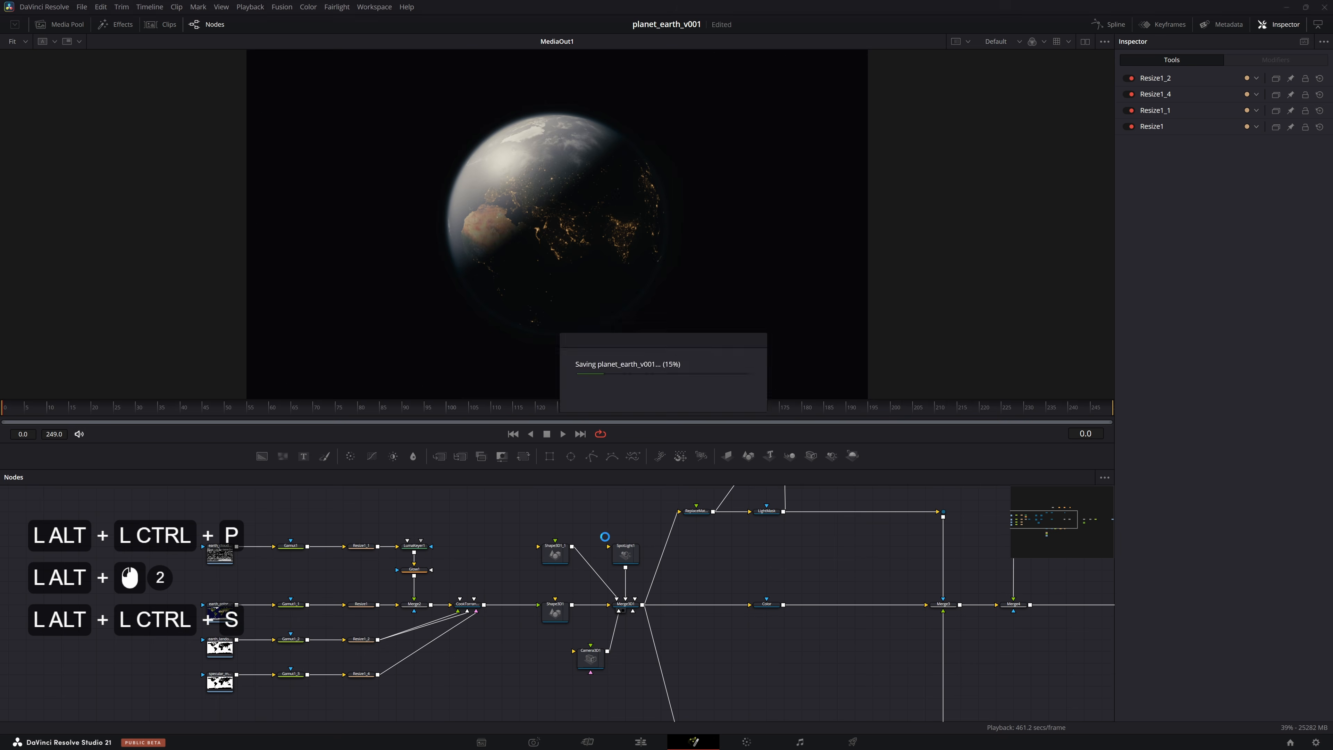
Compare the outputs of MediaOut1, Merge1 and Merge4 in the viewer
{"action": "left_click_drag", "start_coordinate": [627, 539], "coordinate": [434, 548]}
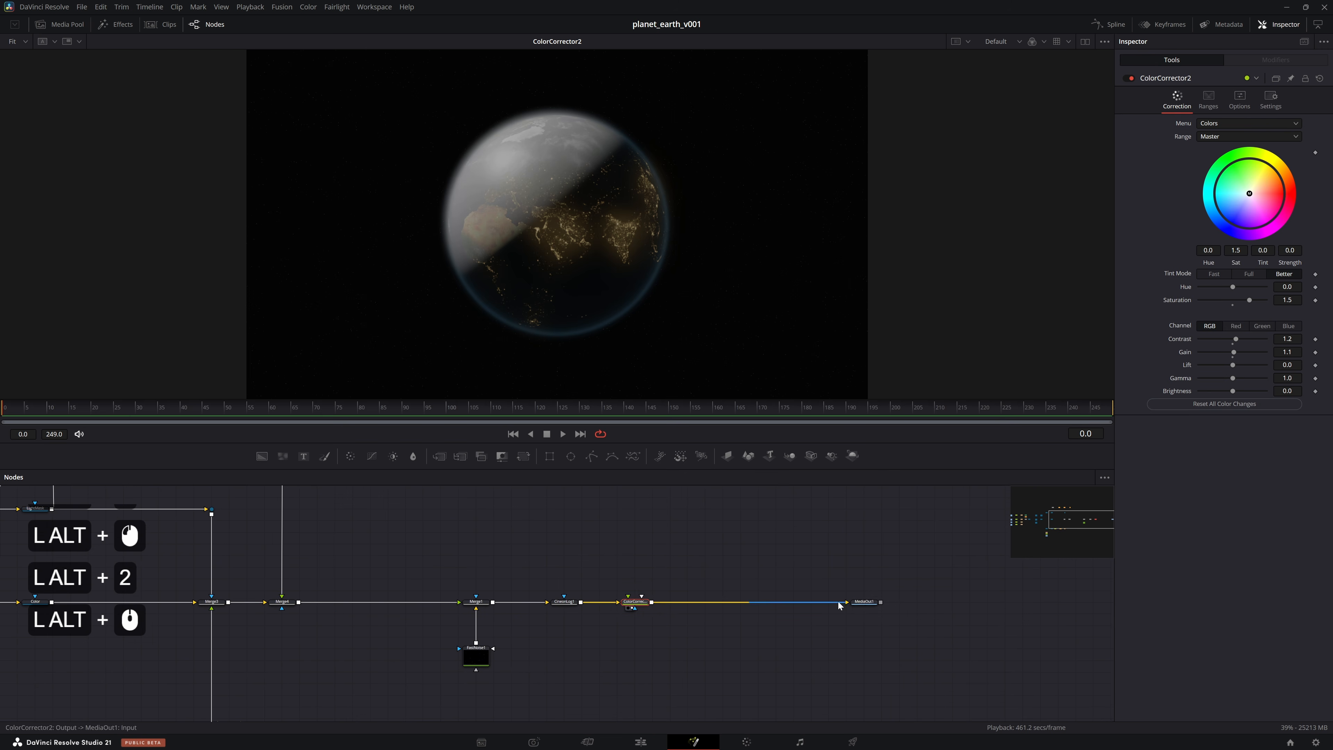
{"action": "left_click", "coordinate": [867, 603]}
{"action": "key", "text": "alt+2"}
{"action": "key", "text": "ctrl+alt+s"}
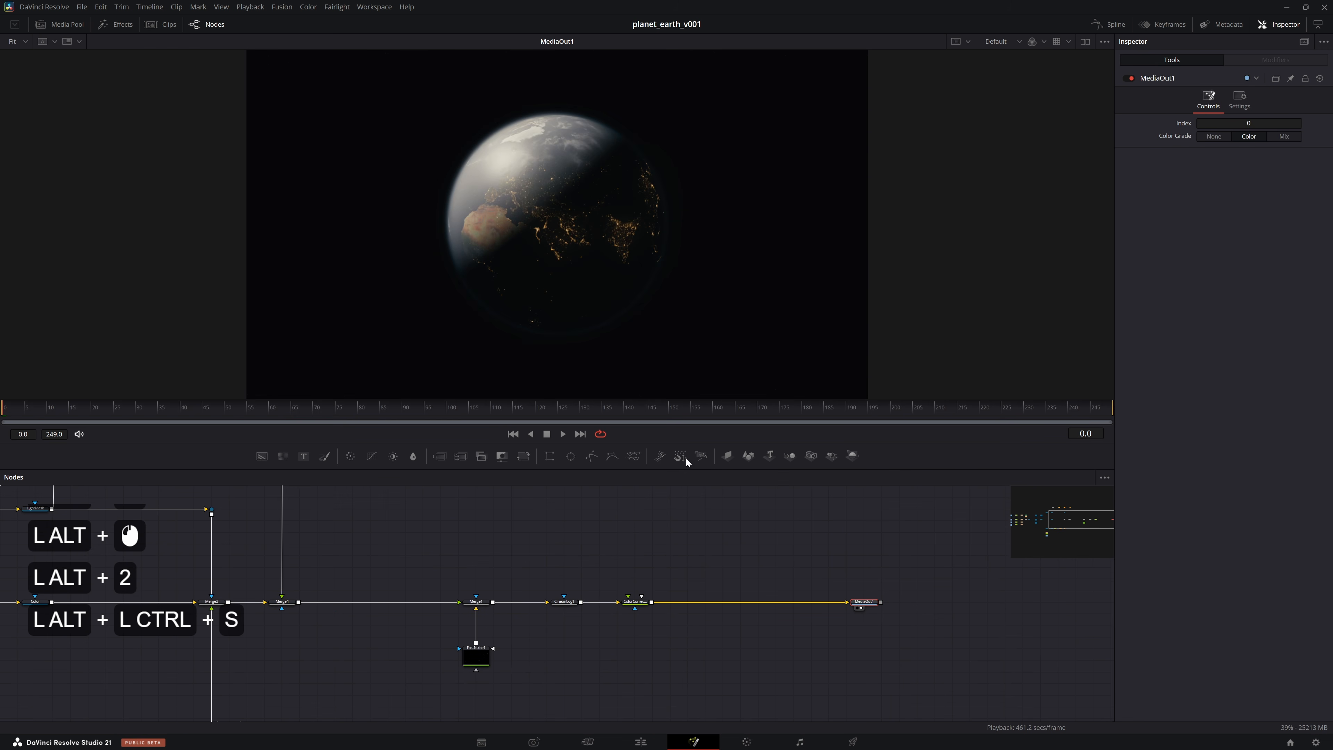
{"action": "left_click", "coordinate": [475, 601], "text": "alt"}
{"action": "key", "text": "ctrl+alt+s"}
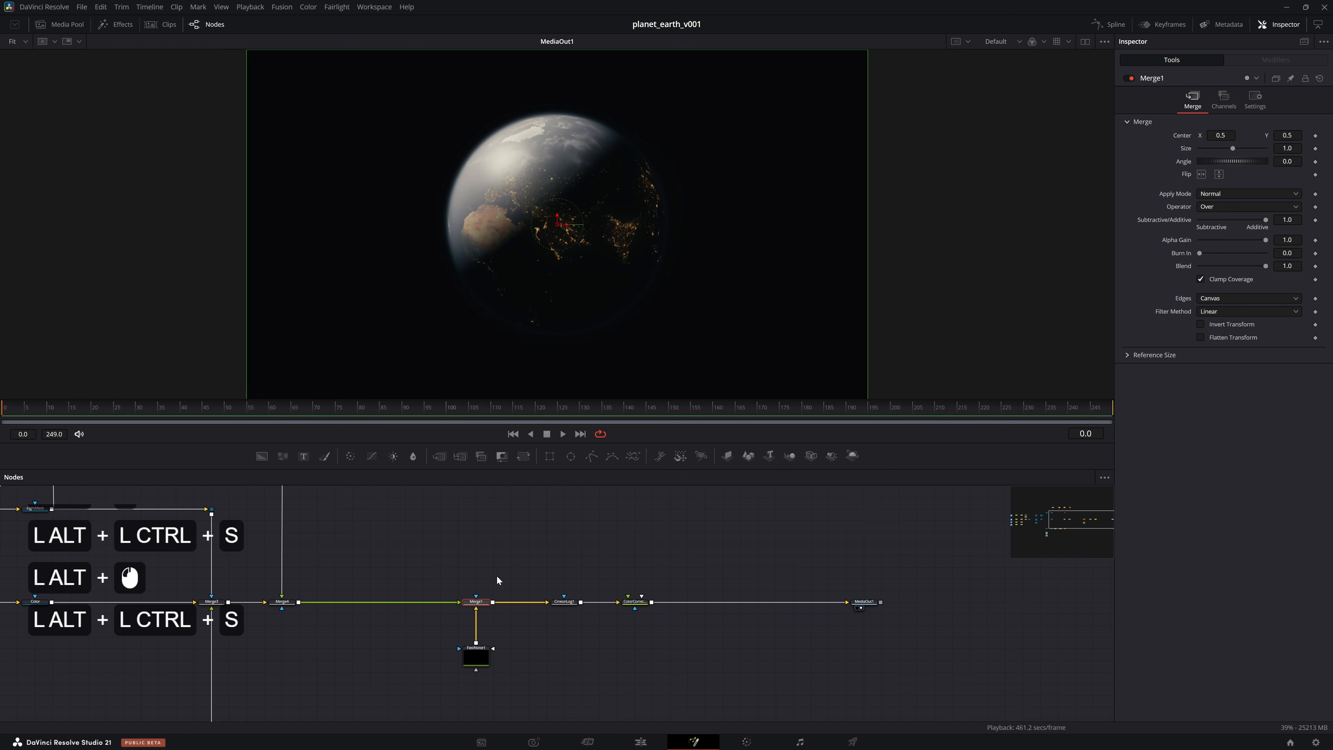
{"action": "left_click_drag", "start_coordinate": [458, 533], "coordinate": [651, 580]}
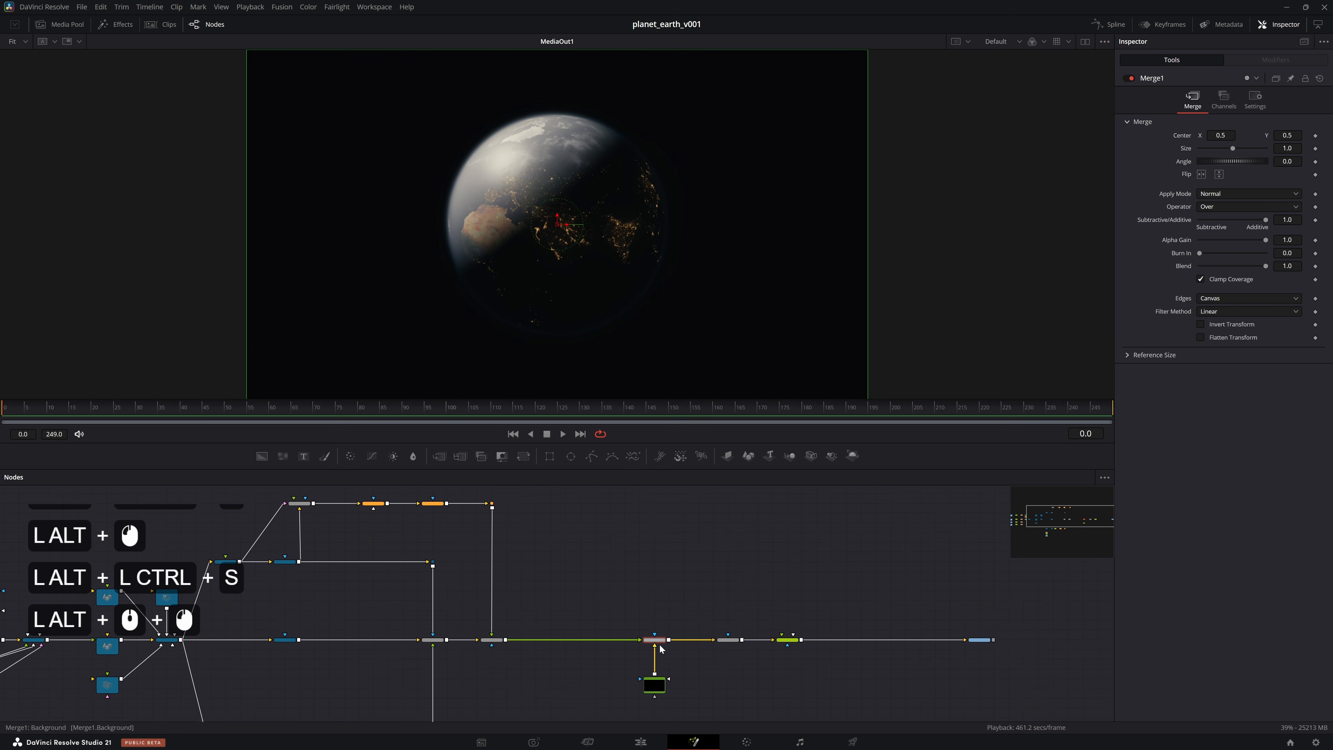
{"action": "key", "text": "alt+2"}
{"action": "key", "text": "ctrl+alt+s"}
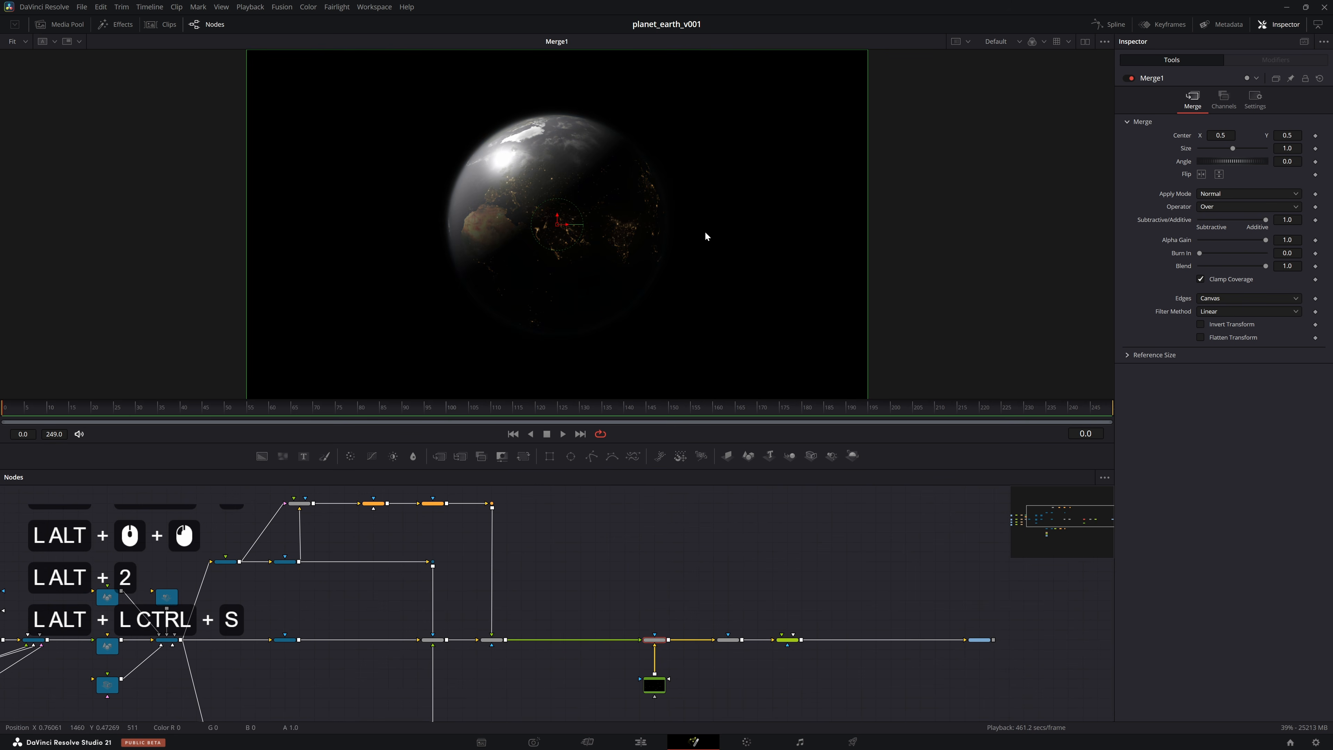
{"action": "left_click", "coordinate": [491, 639], "text": "alt"}
{"action": "key", "text": "alt+2"}
{"action": "key", "text": "ctrl+alt+s"}
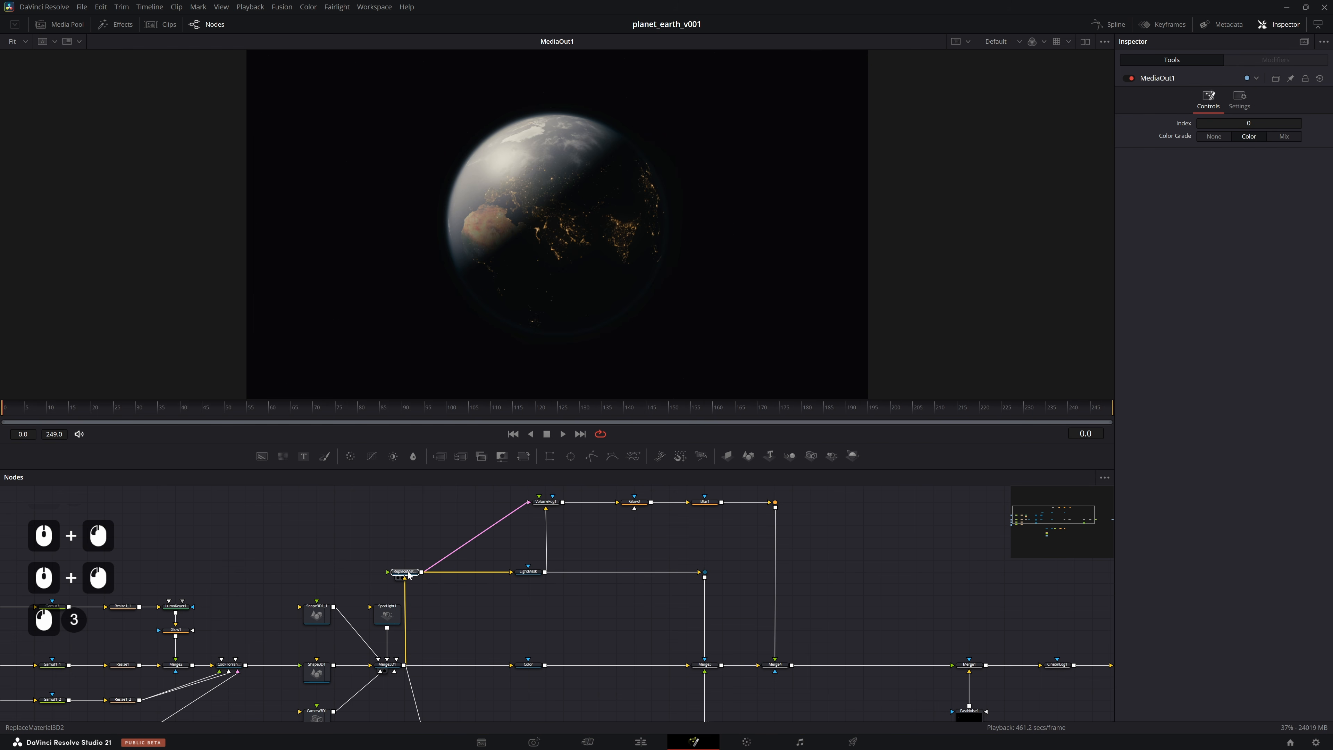
Add a Merge 3D node beside ReplaceMaterial3D2 and connect Shape3D1_1 to it instead of to Merge3D1
{"action": "left_click_drag", "start_coordinate": [408, 576], "coordinate": [479, 576]}
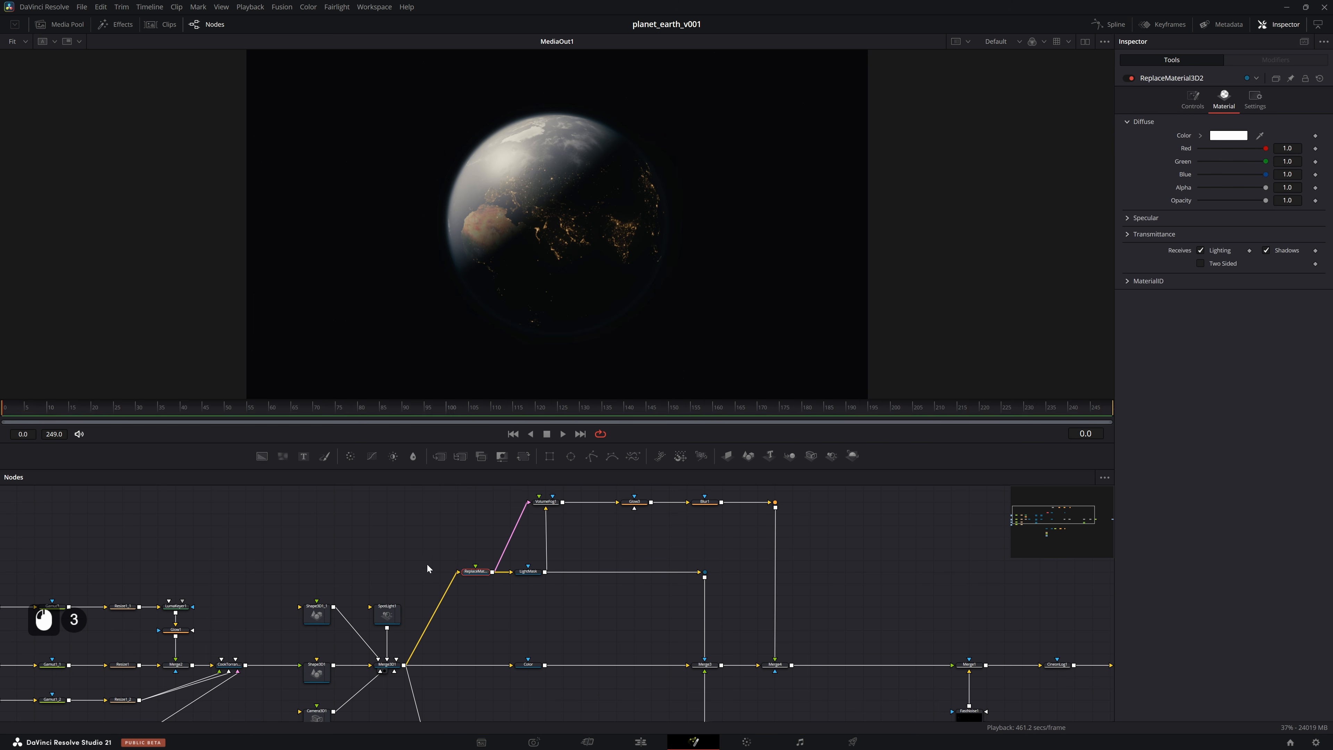
{"action": "key", "text": "shift+space"}
{"action": "type", "text": "merge 3d"}
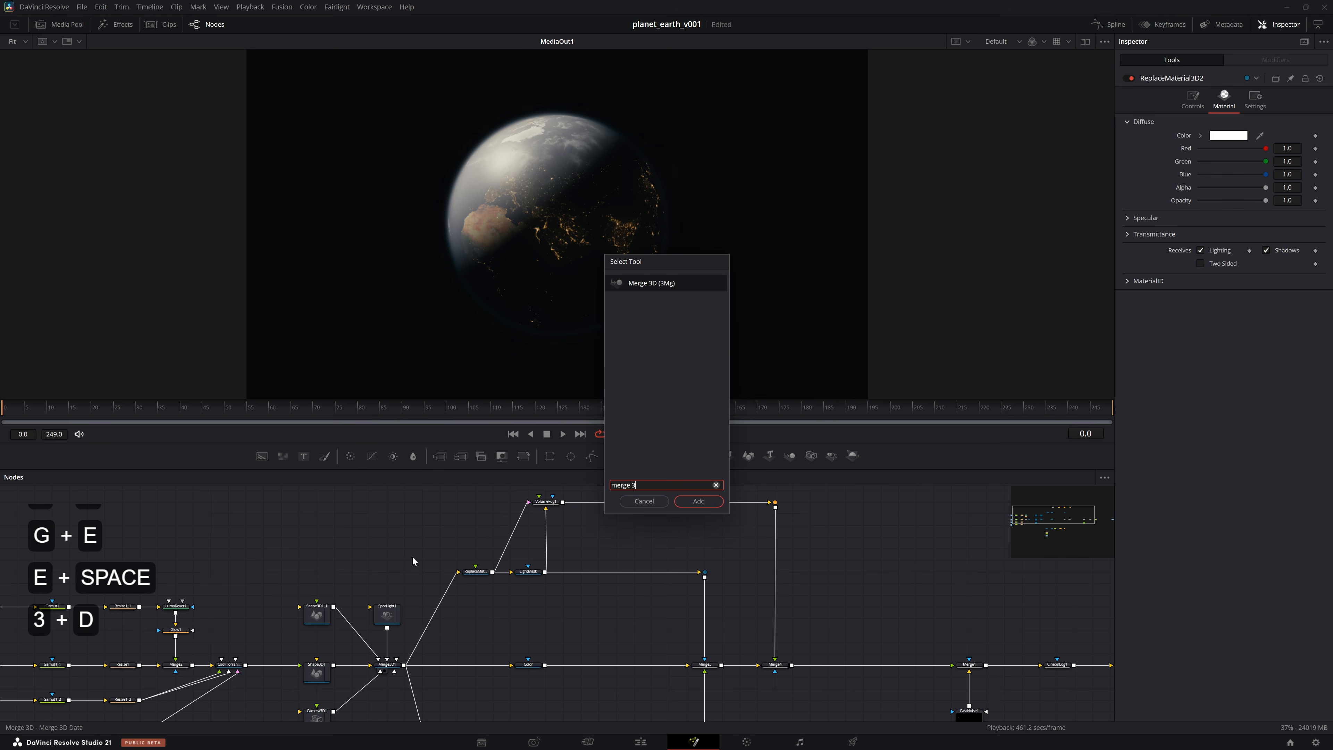
{"action": "key", "text": "Return"}
{"action": "left_click_drag", "start_coordinate": [481, 574], "coordinate": [464, 575]}
{"action": "left_click", "coordinate": [464, 579]}
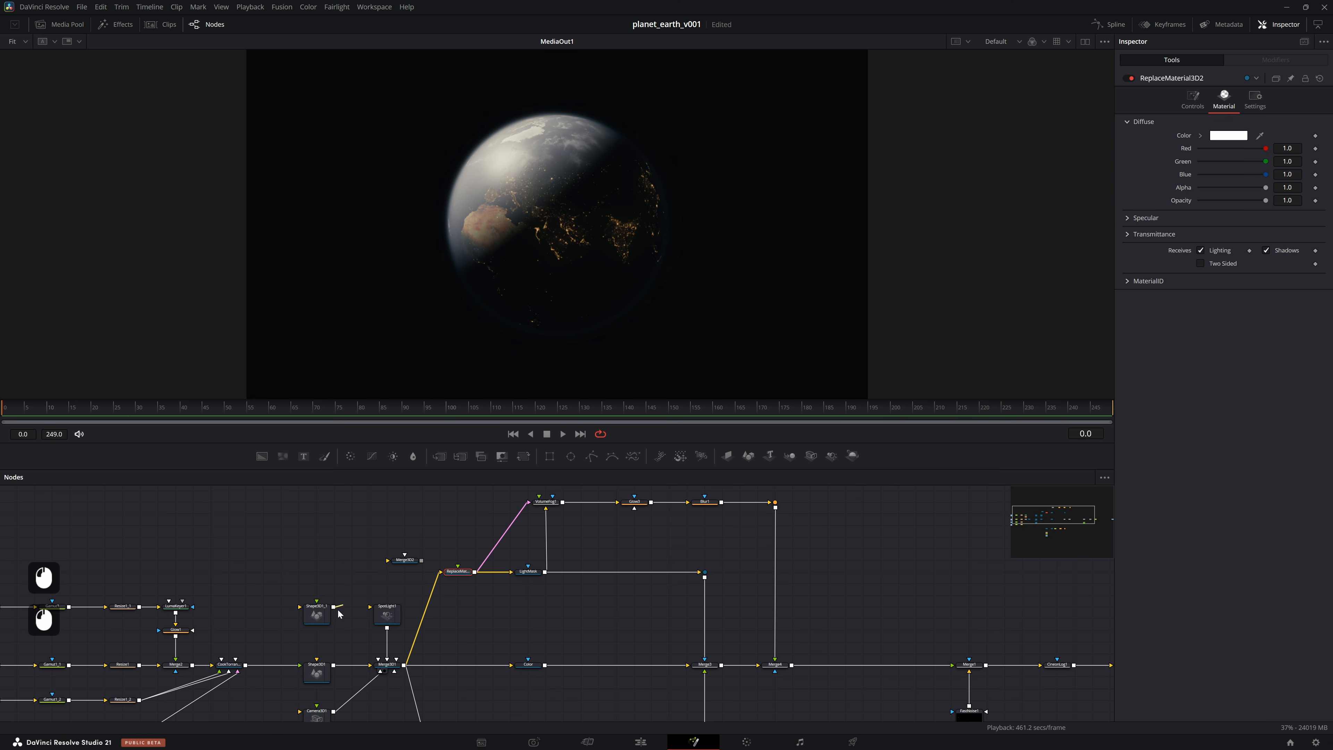
{"action": "left_click_drag", "start_coordinate": [381, 579], "coordinate": [412, 572]}
{"action": "left_click_drag", "start_coordinate": [317, 614], "coordinate": [335, 579]}
{"action": "left_click_drag", "start_coordinate": [425, 537], "coordinate": [324, 584]}
{"action": "left_click_drag", "start_coordinate": [334, 579], "coordinate": [334, 557]}
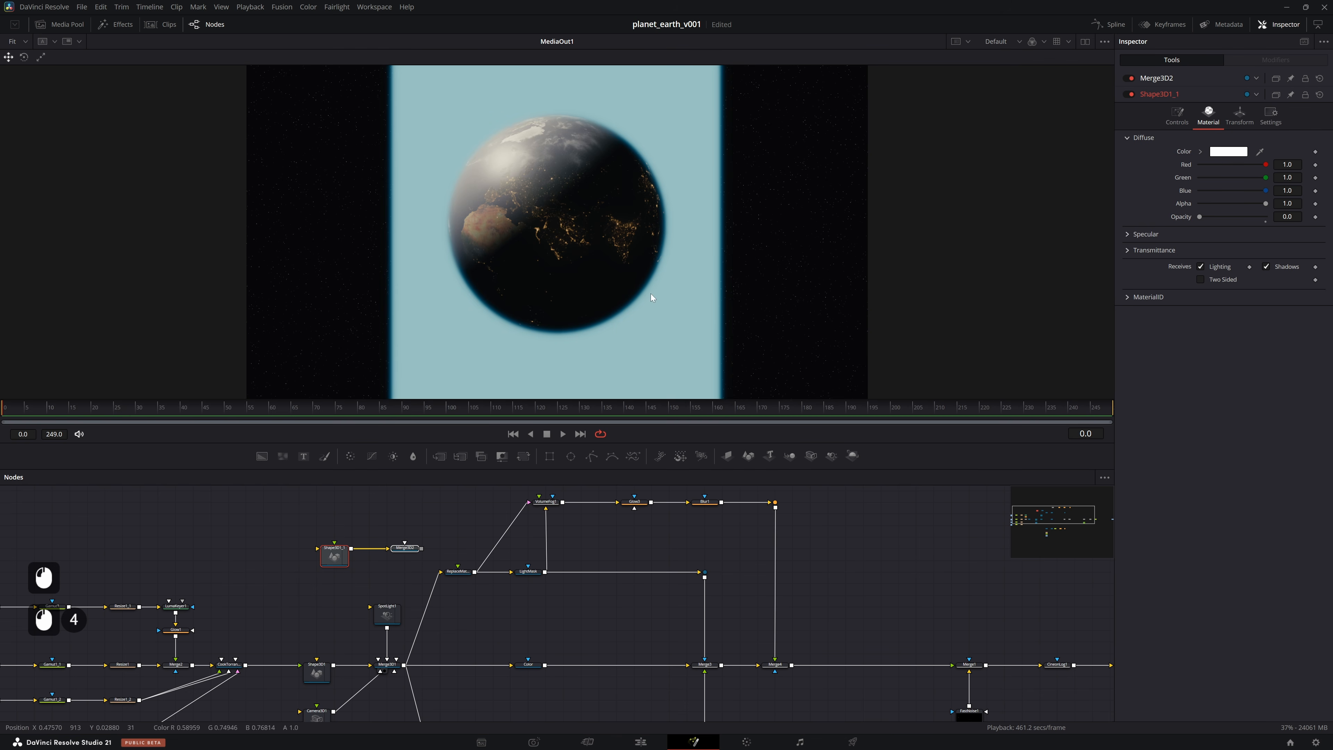
Route ReplaceMaterial3D2 through Merge3D2 into both atmosphere nodes it fed, view their outputs and save the project
{"action": "left_click_drag", "start_coordinate": [470, 574], "coordinate": [509, 572]}
{"action": "left_click", "coordinate": [406, 554]}
{"action": "key", "text": "2"}
{"action": "left_click_drag", "start_coordinate": [405, 554], "coordinate": [553, 504]}
{"action": "left_click", "coordinate": [552, 503]}
{"action": "key", "text": "2"}
{"action": "mouse_move", "coordinate": [457, 572]}
{"action": "left_mouse_down"}
{"action": "mouse_move", "coordinate": [422, 585]}
{"action": "mouse_move", "coordinate": [449, 553]}
{"action": "left_mouse_up"}
{"action": "left_click", "coordinate": [528, 575]}
{"action": "key", "text": "2"}
{"action": "left_click", "coordinate": [553, 509]}
{"action": "key", "text": "2"}
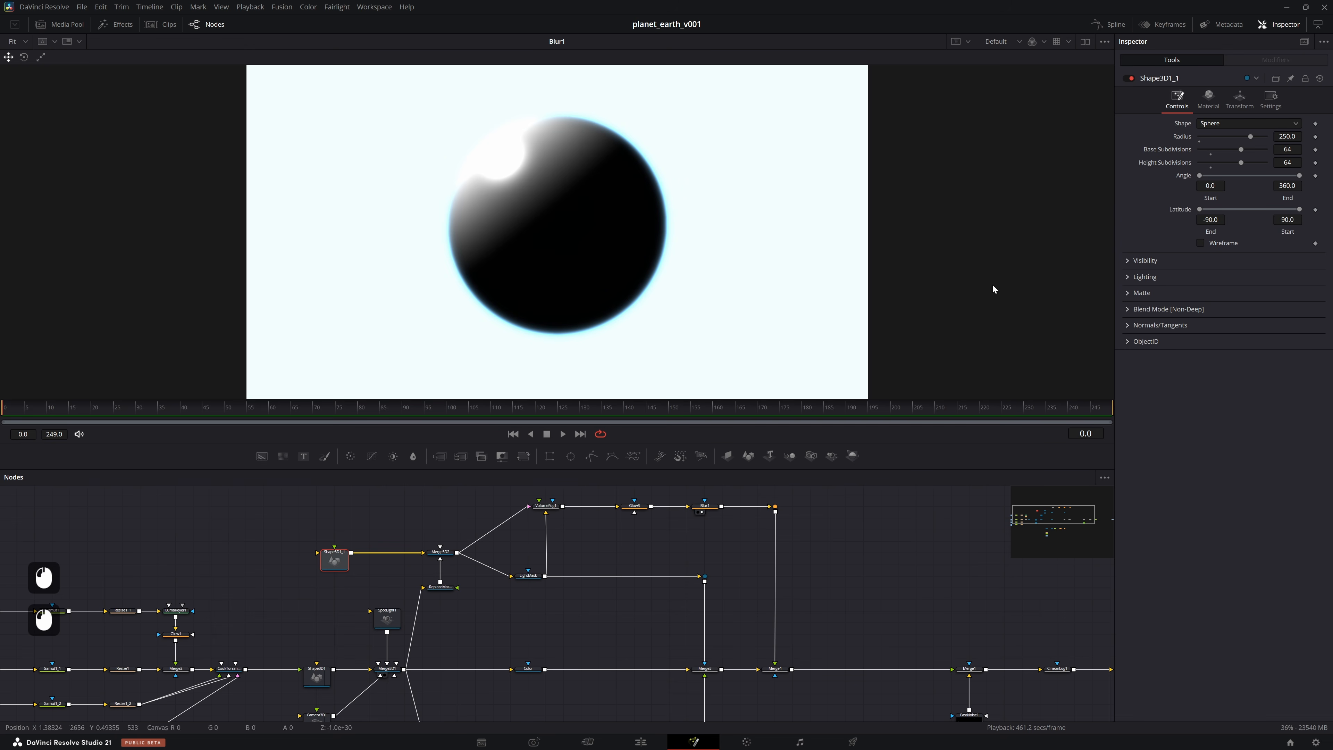
{"action": "key", "text": "ctrl+s"}
Turn off Suppress Aux Channels for Transparent Pixels in Shape3D1_1's visibility settings and save the project
{"action": "left_click", "coordinate": [344, 560]}
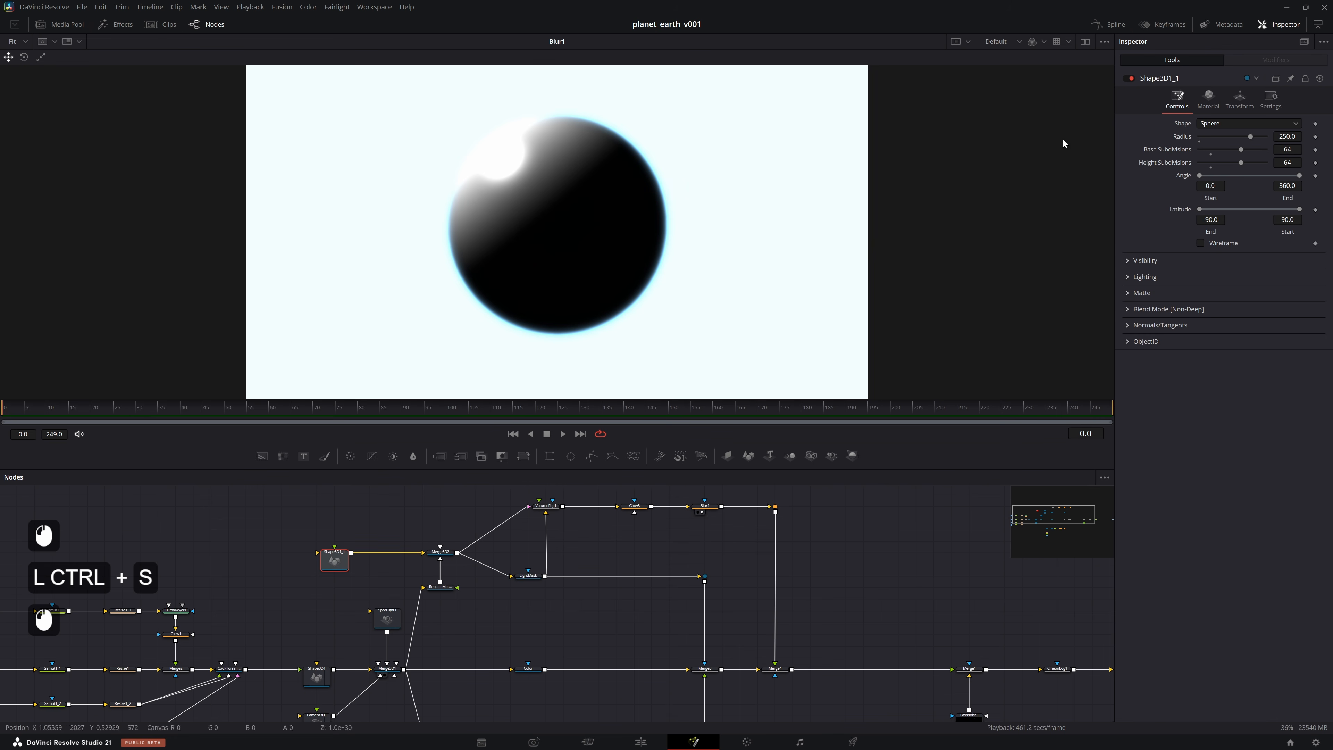
{"action": "left_click", "coordinate": [1133, 260]}
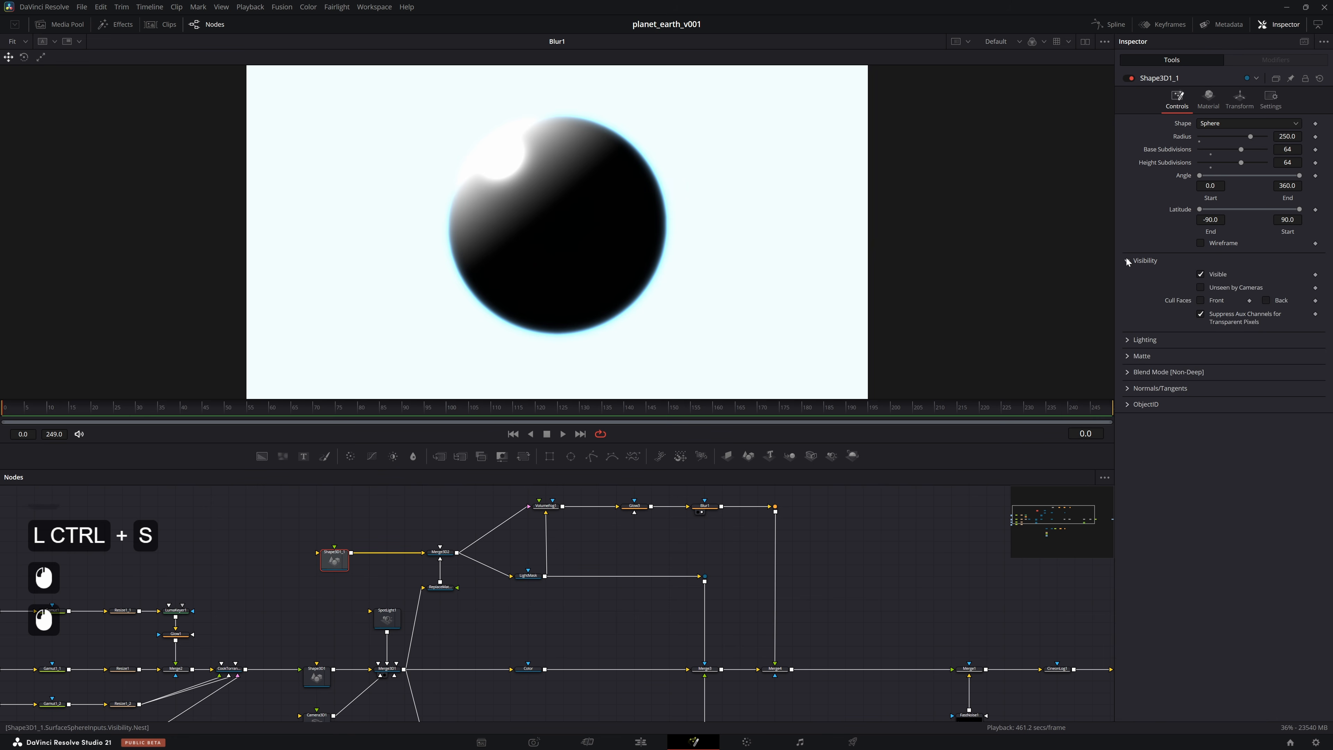
{"action": "left_click", "coordinate": [1200, 314]}
{"action": "key", "text": "ctrl+s"}
Check the atmosphere branch outputs and the final MediaOut1 image in the viewer, saving the project
{"action": "left_click", "coordinate": [540, 577]}
{"action": "key", "text": "2"}
{"action": "left_click", "coordinate": [552, 509]}
{"action": "key", "text": "2"}
{"action": "key", "text": "ctrl+s"}
{"action": "left_click_drag", "start_coordinate": [689, 542], "coordinate": [551, 552]}
{"action": "left_click_drag", "start_coordinate": [372, 516], "coordinate": [823, 605]}
{"action": "left_click_drag", "start_coordinate": [424, 589], "coordinate": [423, 576]}
{"action": "key", "text": "ctrl+s"}
{"action": "left_click", "coordinate": [472, 517]}
{"action": "left_click_drag", "start_coordinate": [604, 557], "coordinate": [271, 513]}
{"action": "left_click", "coordinate": [1023, 591]}
{"action": "key", "text": "2"}
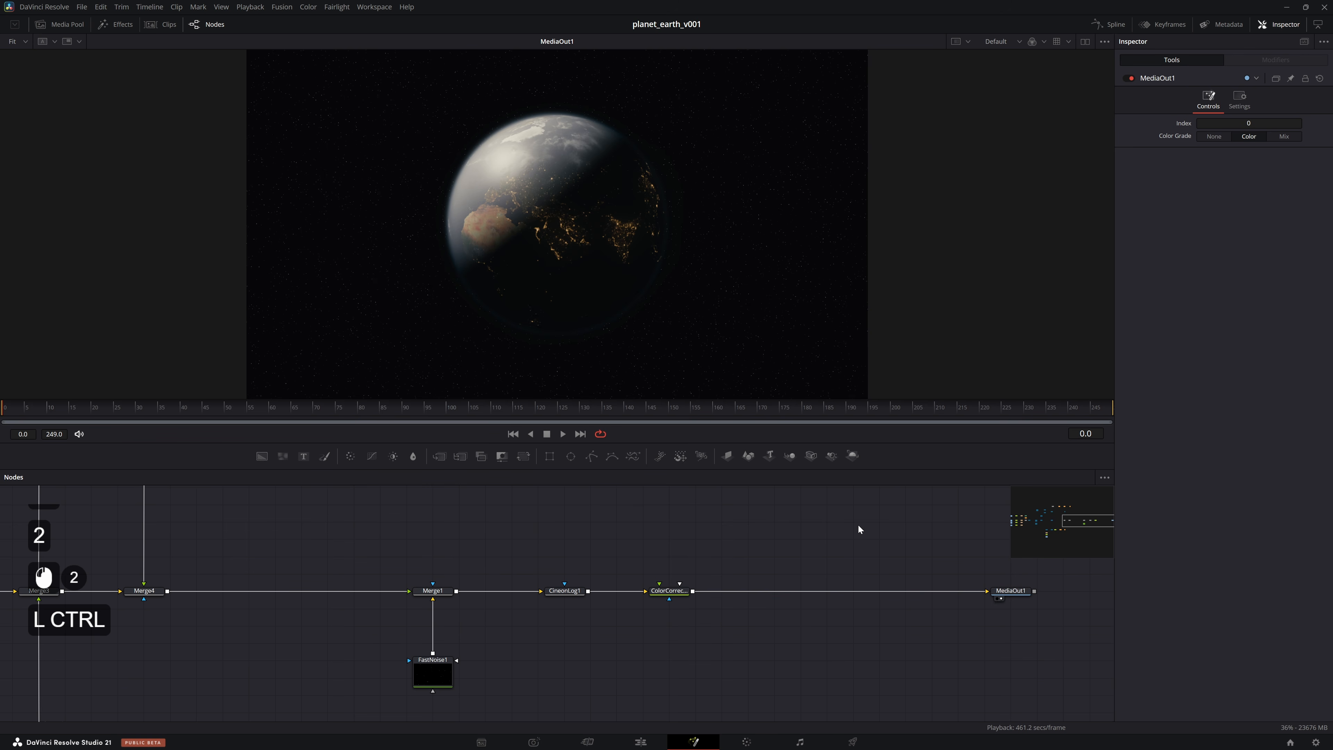
Examine the planet in the final MediaOut1 image up close and in full frame
{"action": "double_click", "coordinate": [550, 257]}
{"action": "key", "text": "ctrl+s"}
{"action": "double_click", "coordinate": [526, 202]}
{"action": "key", "text": "ctrl+s"}
{"action": "left_click_drag", "start_coordinate": [502, 159], "coordinate": [611, 128]}
{"action": "left_click_drag", "start_coordinate": [421, 519], "coordinate": [535, 533]}
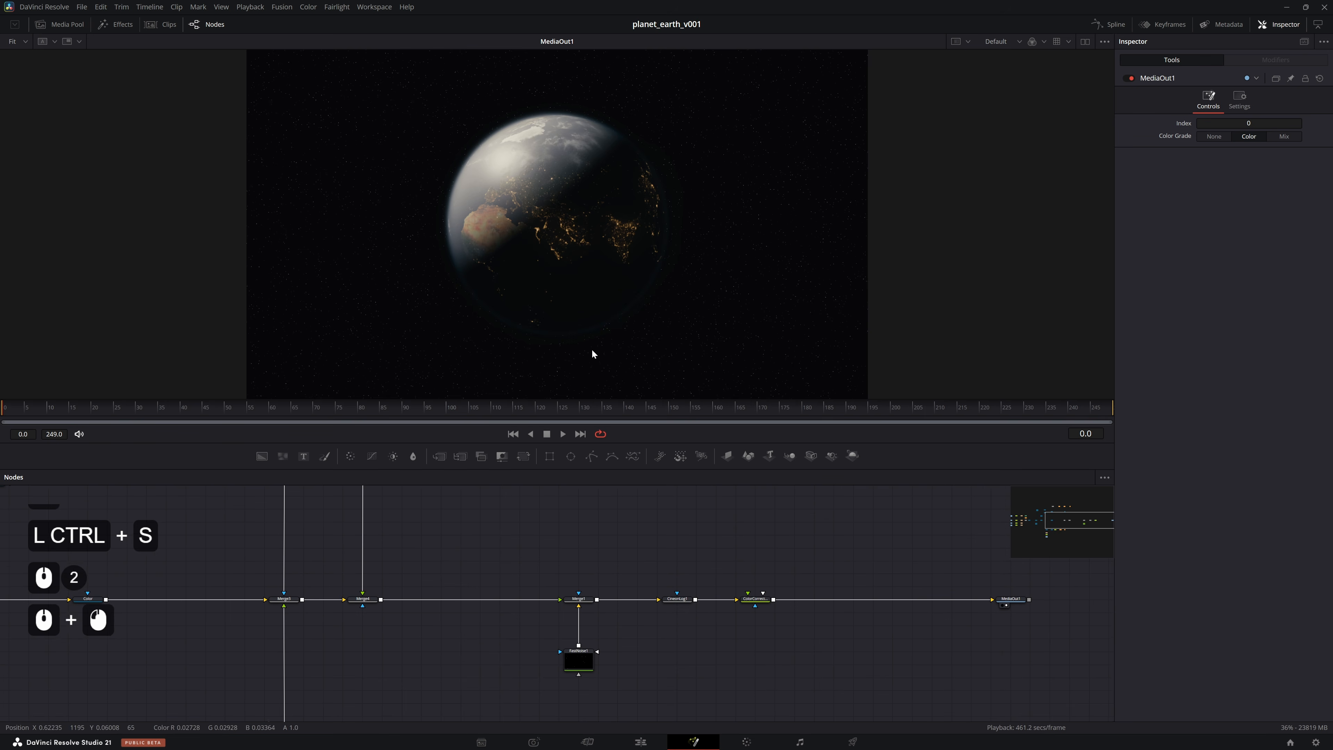
{"action": "key", "text": "ctrl+f"}
{"action": "key", "text": "ctrl+s"}
{"action": "key", "text": "Escape"}
{"action": "left_click_drag", "start_coordinate": [624, 211], "coordinate": [608, 186]}
{"action": "key", "text": "ctrl+f"}
{"action": "key", "text": "ctrl+s"}
Add a Lens Flare node between Merge4 and Merge1
{"action": "left_click_drag", "start_coordinate": [843, 546], "coordinate": [821, 523]}
{"action": "left_click_drag", "start_coordinate": [820, 523], "coordinate": [592, 616]}
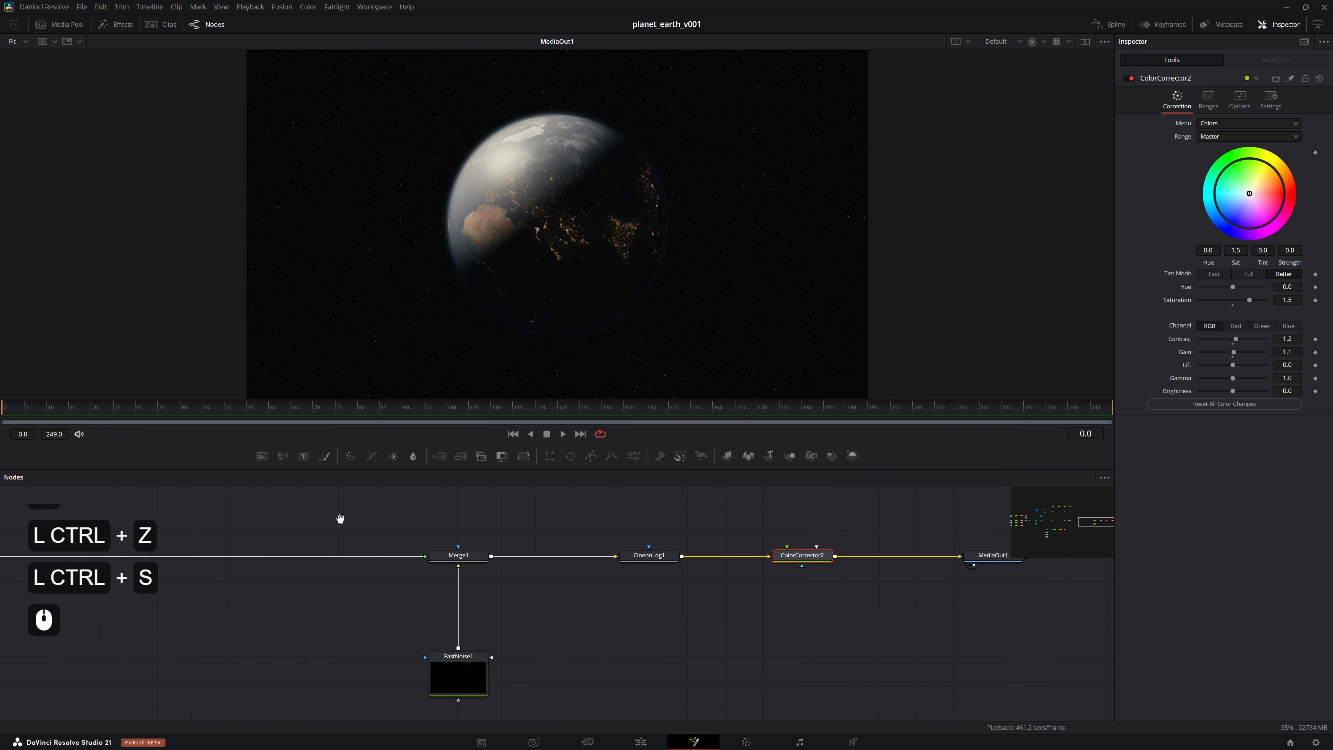
{"action": "scroll", "coordinate": [530, 536], "scroll_direction": "down", "scroll_amount": 2}
{"action": "left_click", "coordinate": [228, 546]}
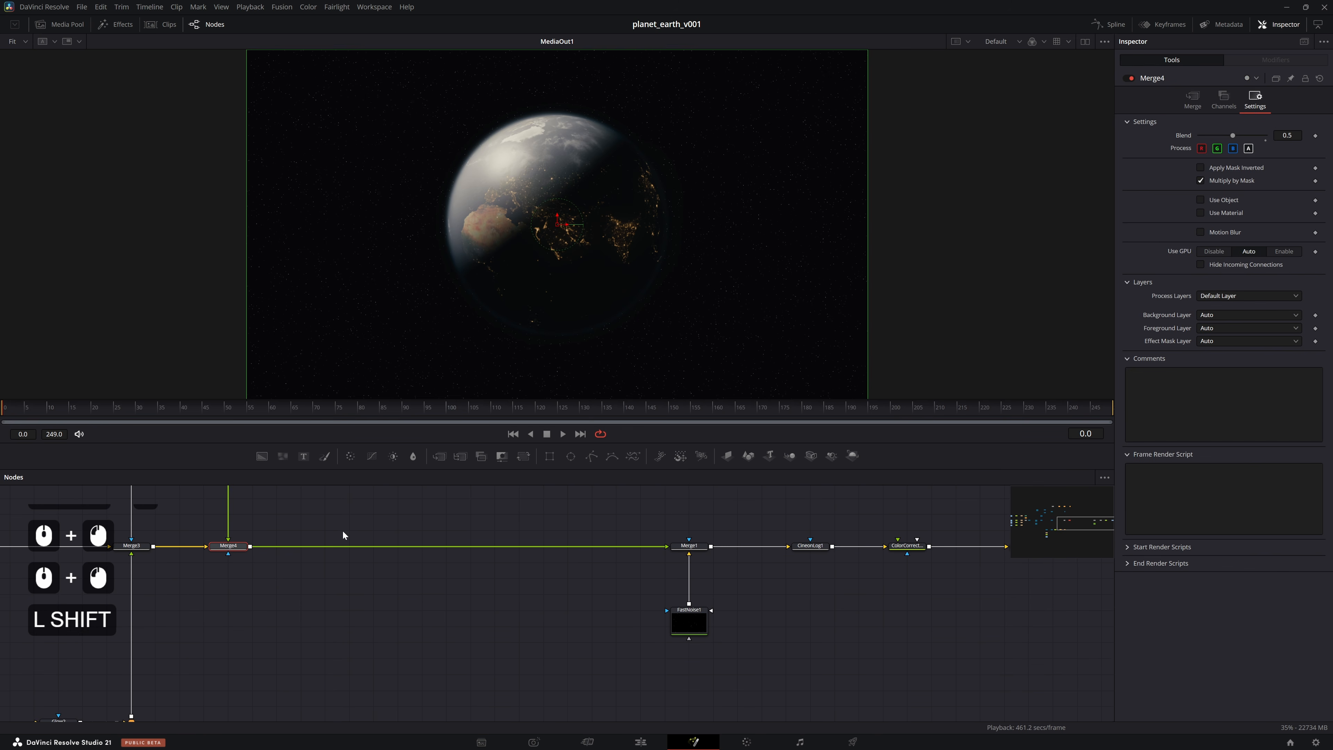
{"action": "key", "text": "shift+space"}
{"action": "type", "text": "lens"}
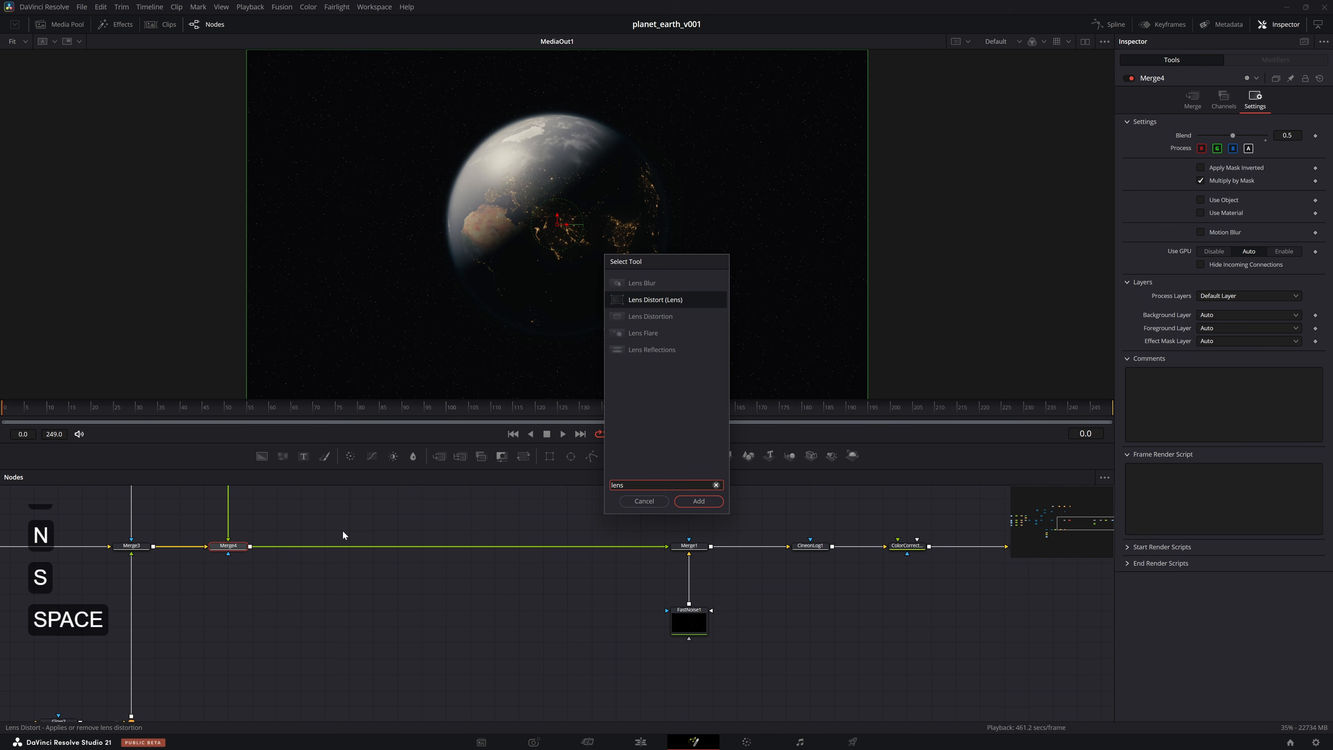
{"action": "key", "text": "Down"}
{"action": "key", "text": "Down"}
{"action": "key", "text": "Return"}
{"action": "left_click_drag", "start_coordinate": [285, 547], "coordinate": [454, 547]}
{"action": "double_click", "coordinate": [374, 598]}
Add a Locator 3D node fed by Merge3D1's scene and save the project
{"action": "left_click_drag", "start_coordinate": [189, 604], "coordinate": [499, 573]}
{"action": "left_click_drag", "start_coordinate": [152, 584], "coordinate": [370, 567]}
{"action": "left_click", "coordinate": [370, 567]}
{"action": "key", "text": "shift+space"}
{"action": "type", "text": "locator"}
{"action": "key", "text": "Return"}
{"action": "left_click_drag", "start_coordinate": [279, 535], "coordinate": [314, 552]}
{"action": "left_click_drag", "start_coordinate": [313, 537], "coordinate": [383, 571]}
{"action": "left_click_drag", "start_coordinate": [401, 572], "coordinate": [438, 613]}
{"action": "left_click", "coordinate": [486, 555]}
{"action": "key", "text": "ctrl+s"}
{"action": "middle_click", "coordinate": [478, 560]}
{"action": "left_click", "coordinate": [439, 579]}
{"action": "key", "text": "ctrl+s"}
Link LensFlare1's position to Locator3D1's position output
{"action": "left_click", "coordinate": [436, 613]}
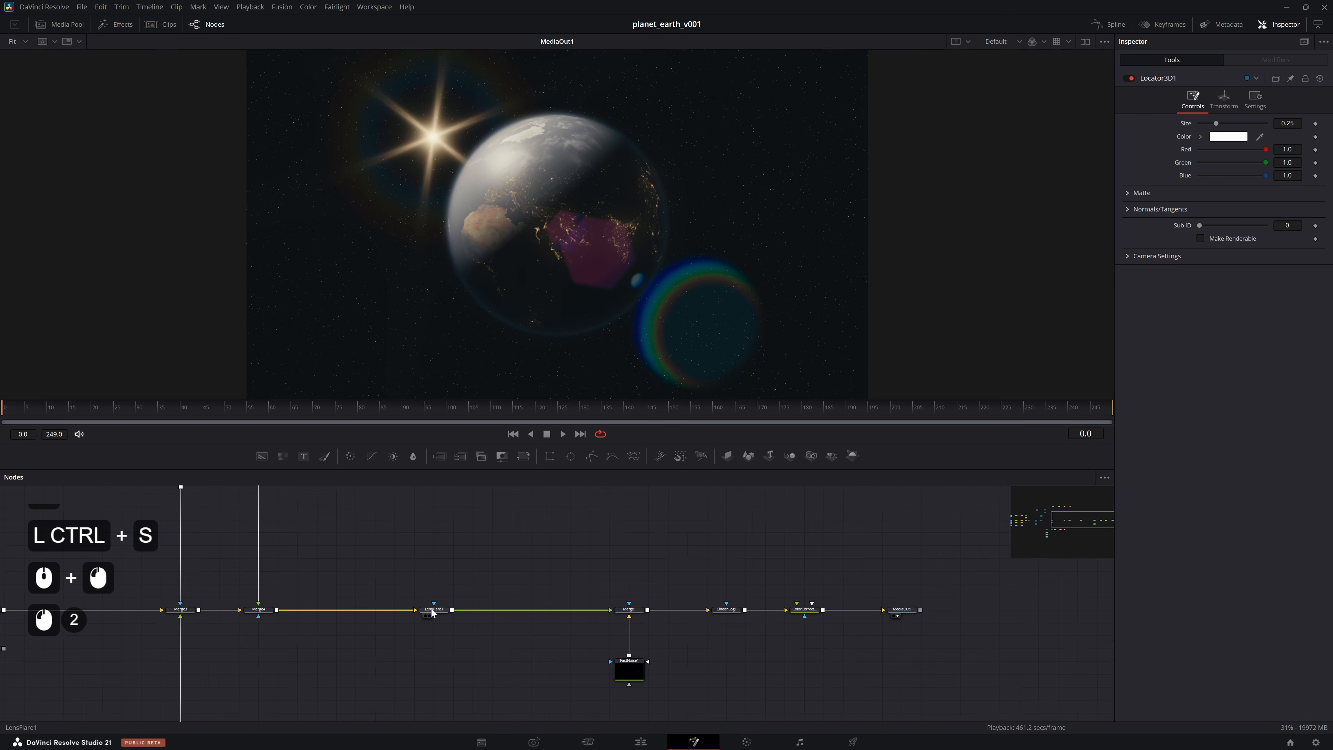
{"action": "left_click", "coordinate": [439, 614]}
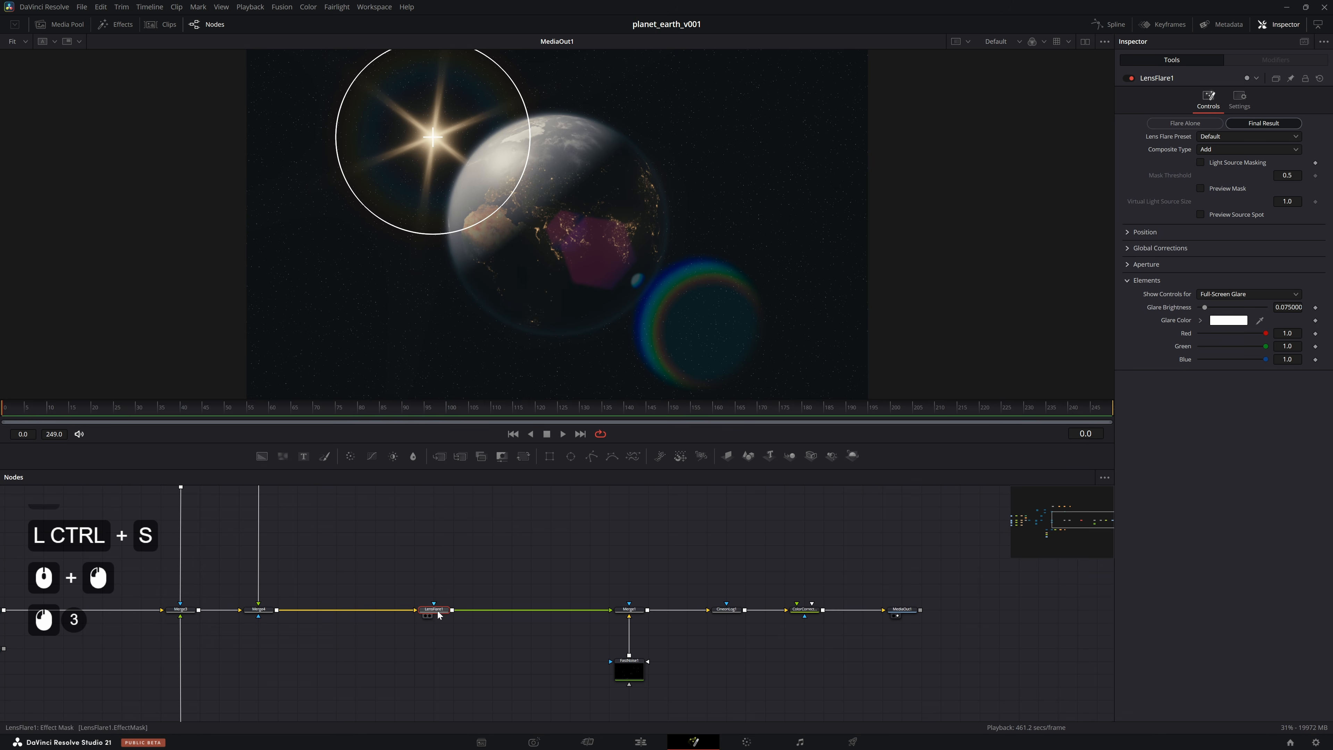
{"action": "left_click", "coordinate": [1127, 233]}
{"action": "right_click", "coordinate": [1182, 245]}
{"action": "mouse_move", "coordinate": [1219, 301]}
{"action": "mouse_move", "coordinate": [1278, 302]}
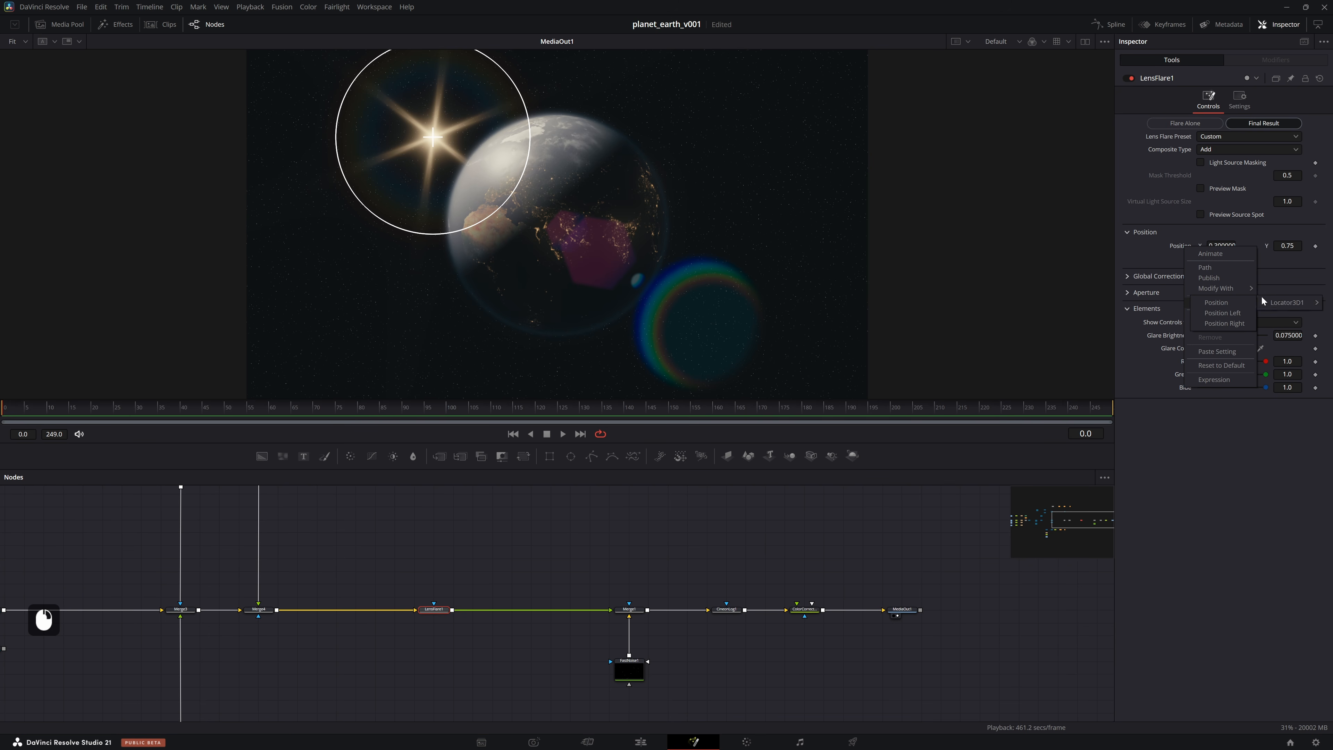
{"action": "left_click", "coordinate": [1228, 302]}
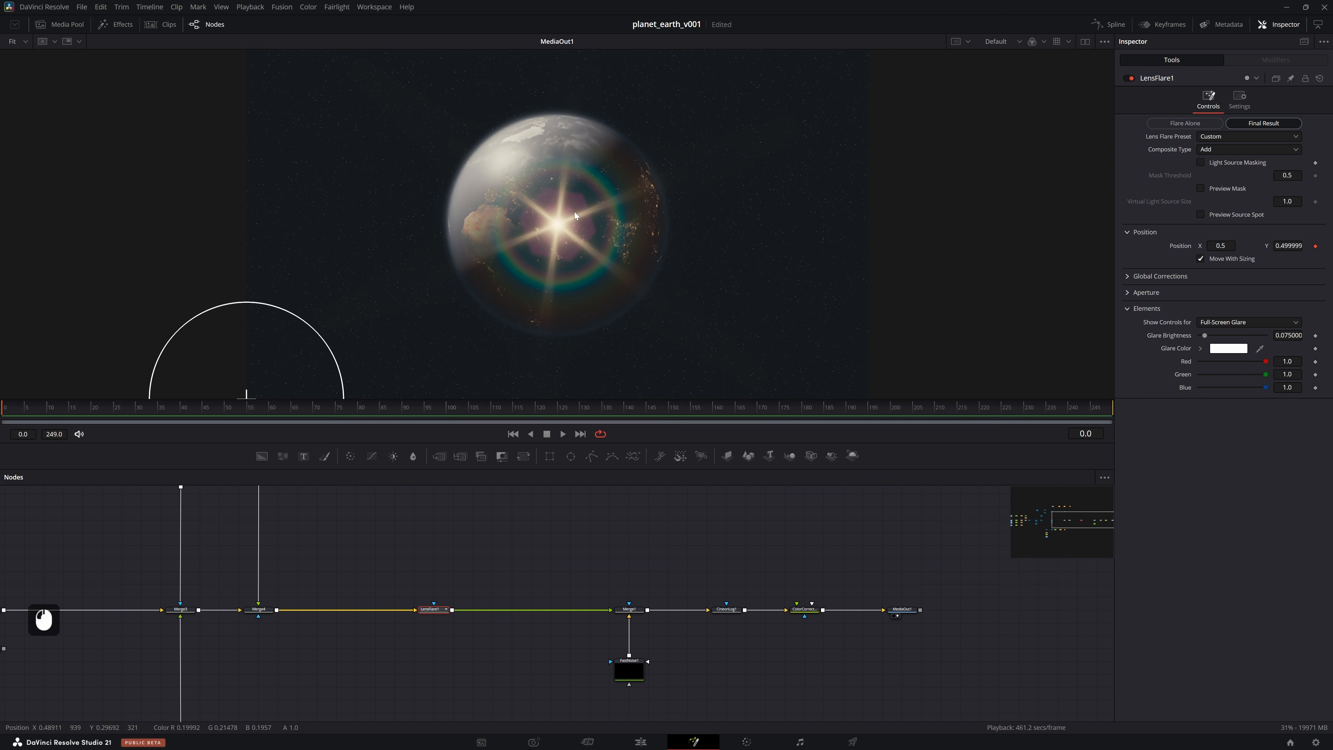
{"action": "left_click", "coordinate": [1228, 138]}
{"action": "key", "text": "Escape"}
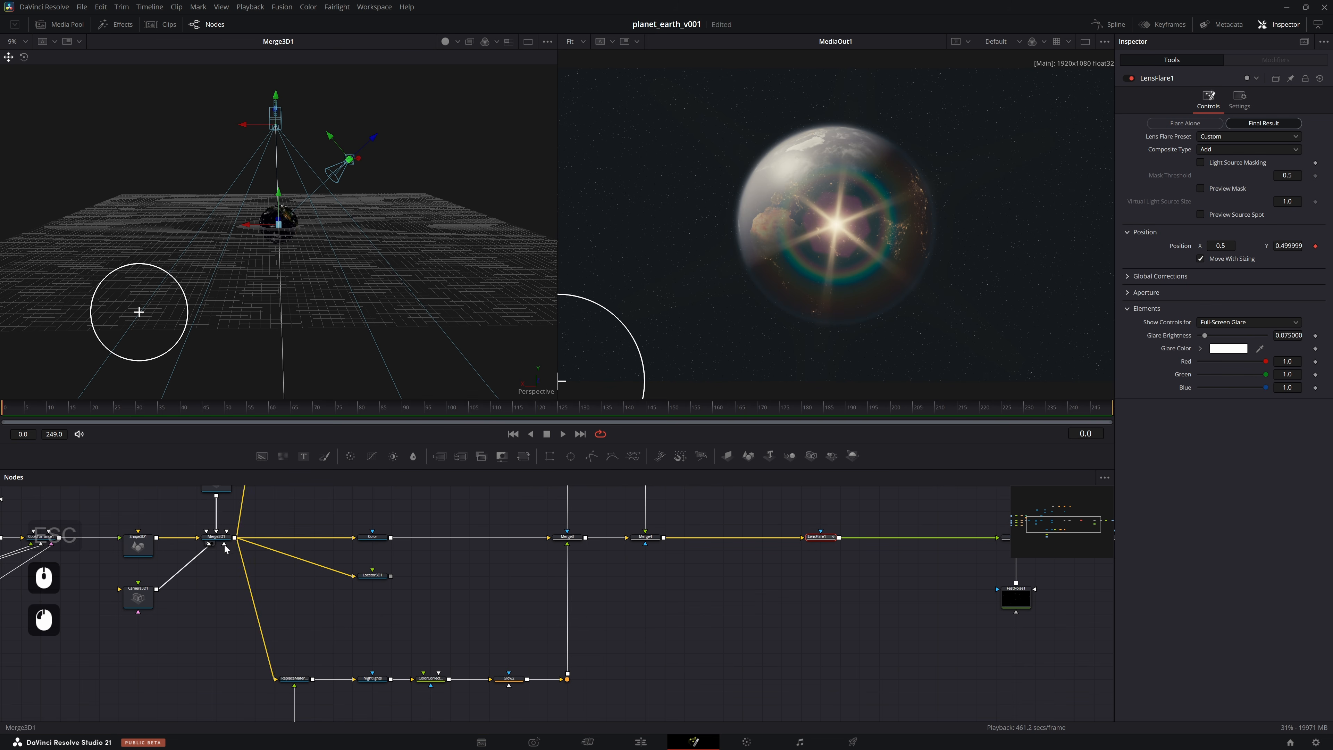
Move Locator3D1 in the 3D scene to place the flare above the planet's lit side, about X 0.25, Y 0.84, and save the project
{"action": "left_click", "coordinate": [390, 574]}
{"action": "left_click_drag", "start_coordinate": [346, 184], "coordinate": [201, 255]}
{"action": "left_click_drag", "start_coordinate": [309, 232], "coordinate": [185, 300]}
{"action": "left_click_drag", "start_coordinate": [436, 222], "coordinate": [475, 246]}
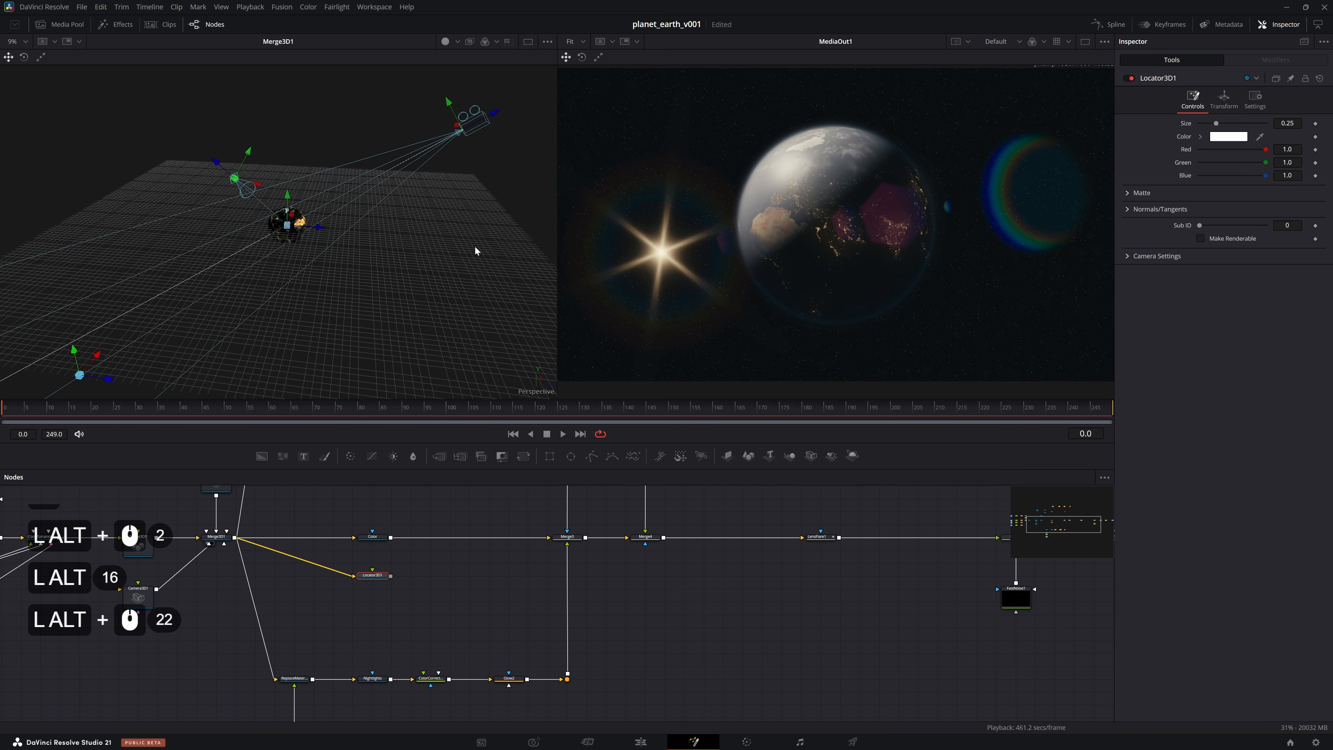
{"action": "left_click_drag", "start_coordinate": [475, 247], "coordinate": [473, 247]}
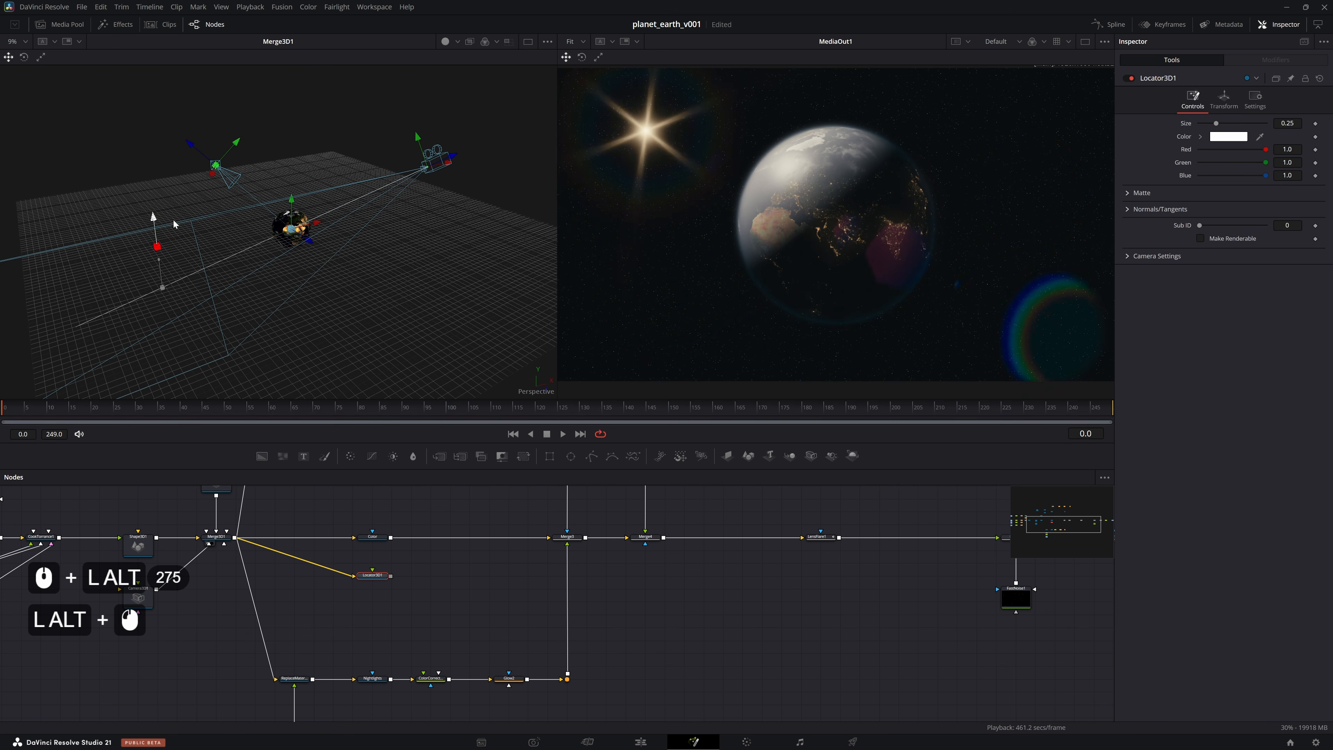
{"action": "left_click_drag", "start_coordinate": [172, 221], "coordinate": [198, 236]}
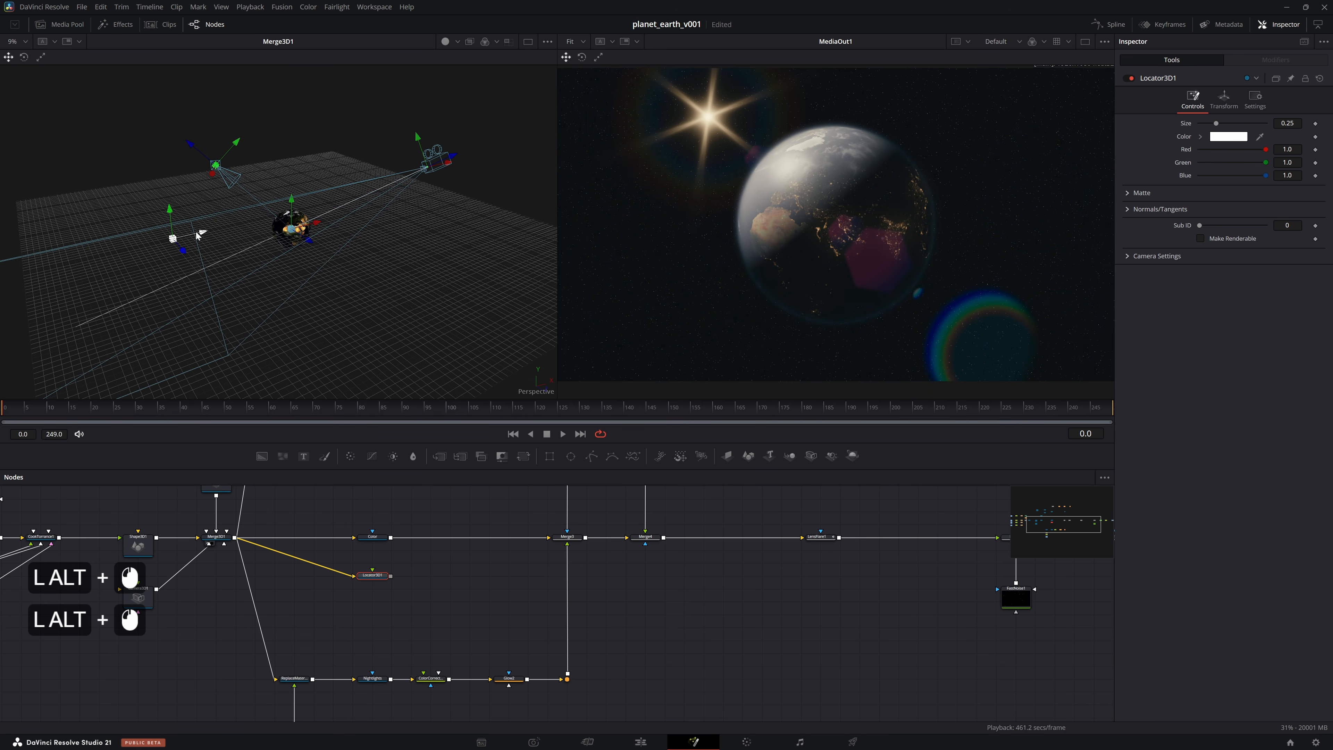
{"action": "left_click_drag", "start_coordinate": [441, 194], "coordinate": [265, 236]}
{"action": "left_click_drag", "start_coordinate": [204, 356], "coordinate": [317, 163]}
{"action": "key", "text": "ctrl+s"}
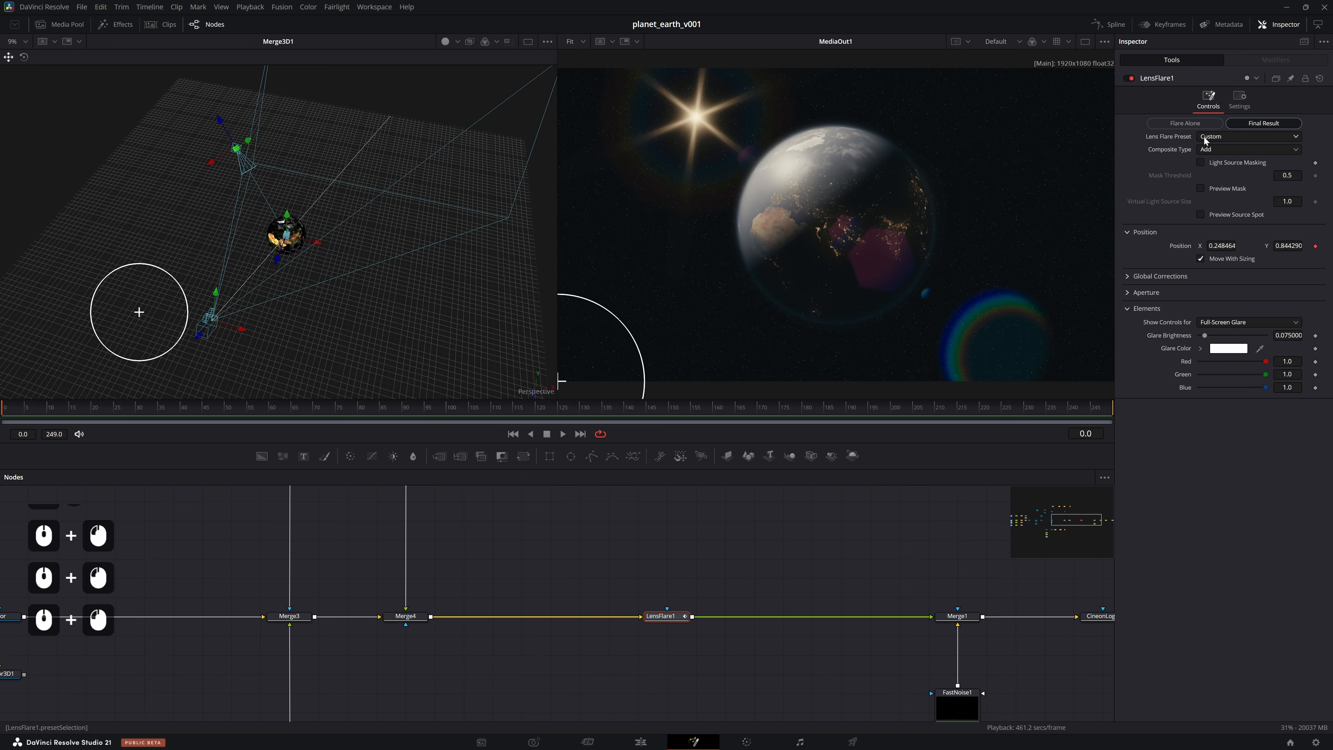
Set LensFlare1's preset to MIR-I 2.8/37 and save the project
{"action": "left_click", "coordinate": [1205, 141]}
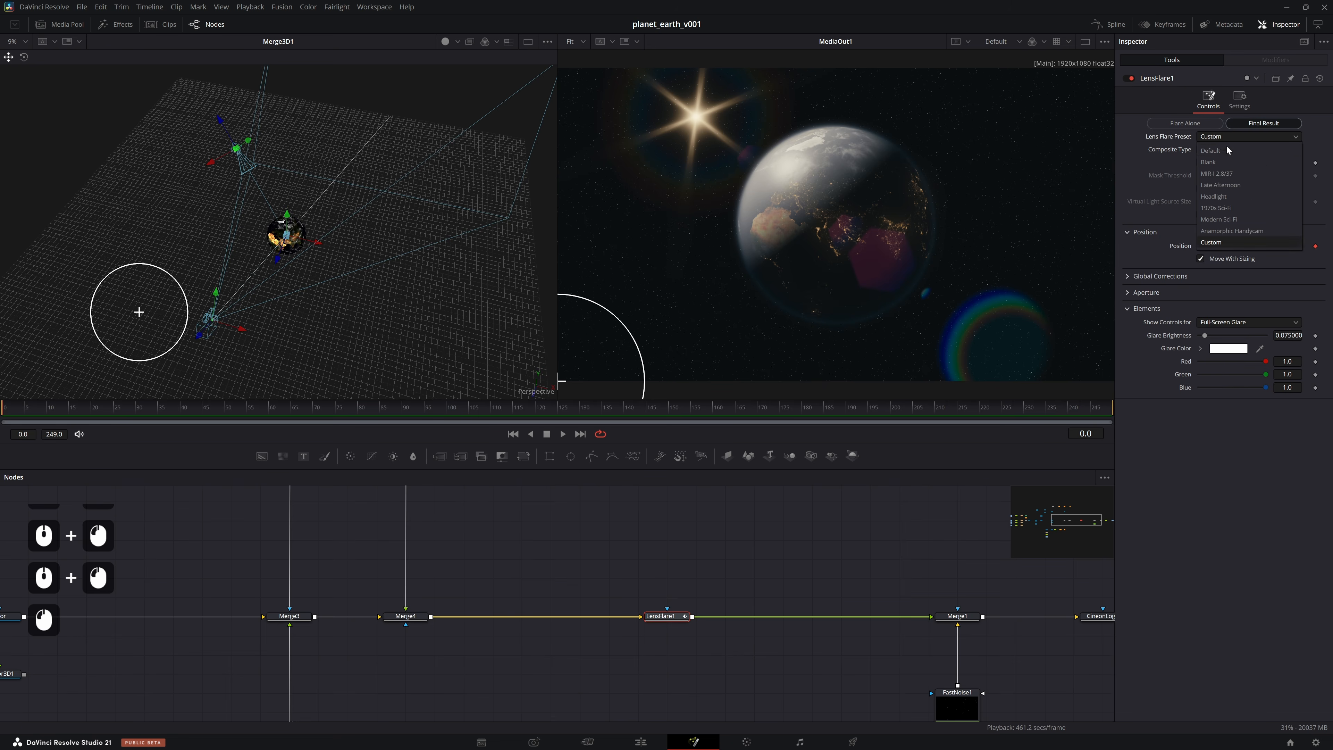
{"action": "left_click", "coordinate": [1228, 174]}
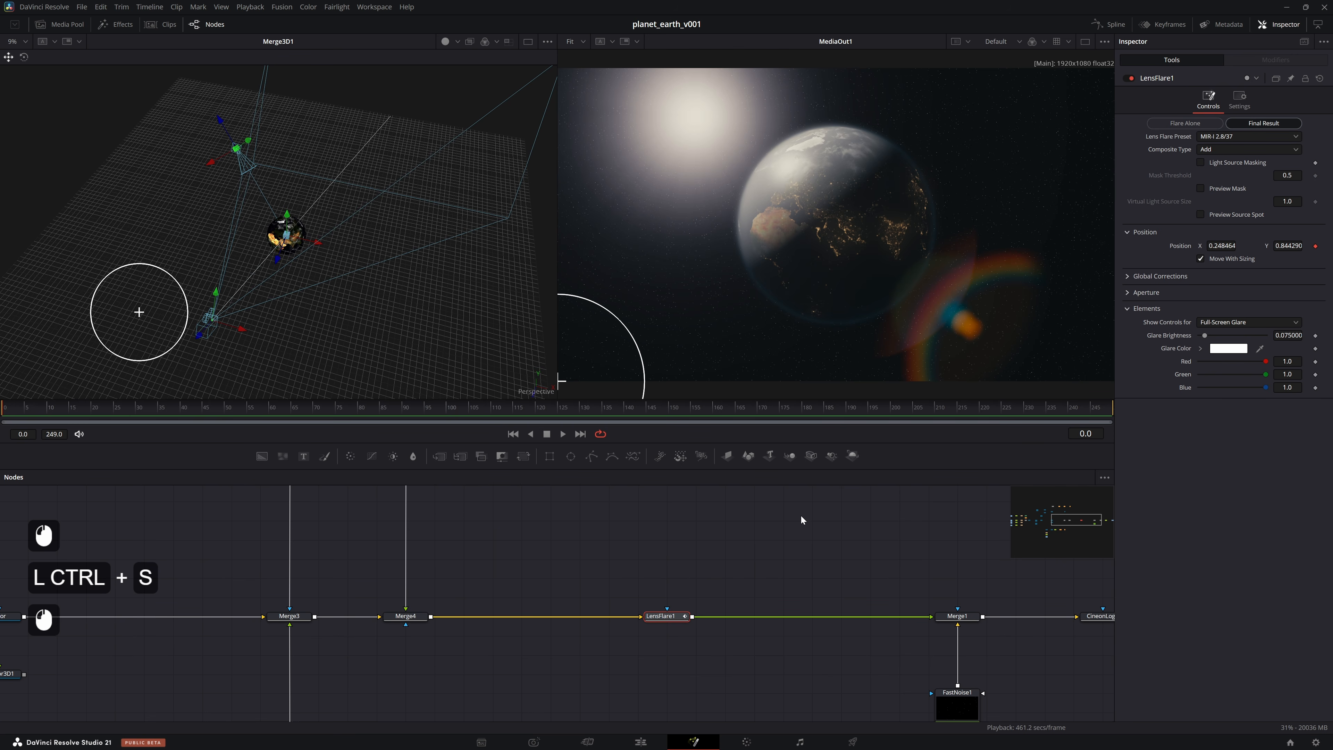
{"action": "left_click", "coordinate": [801, 518]}
{"action": "left_click", "coordinate": [668, 618]}
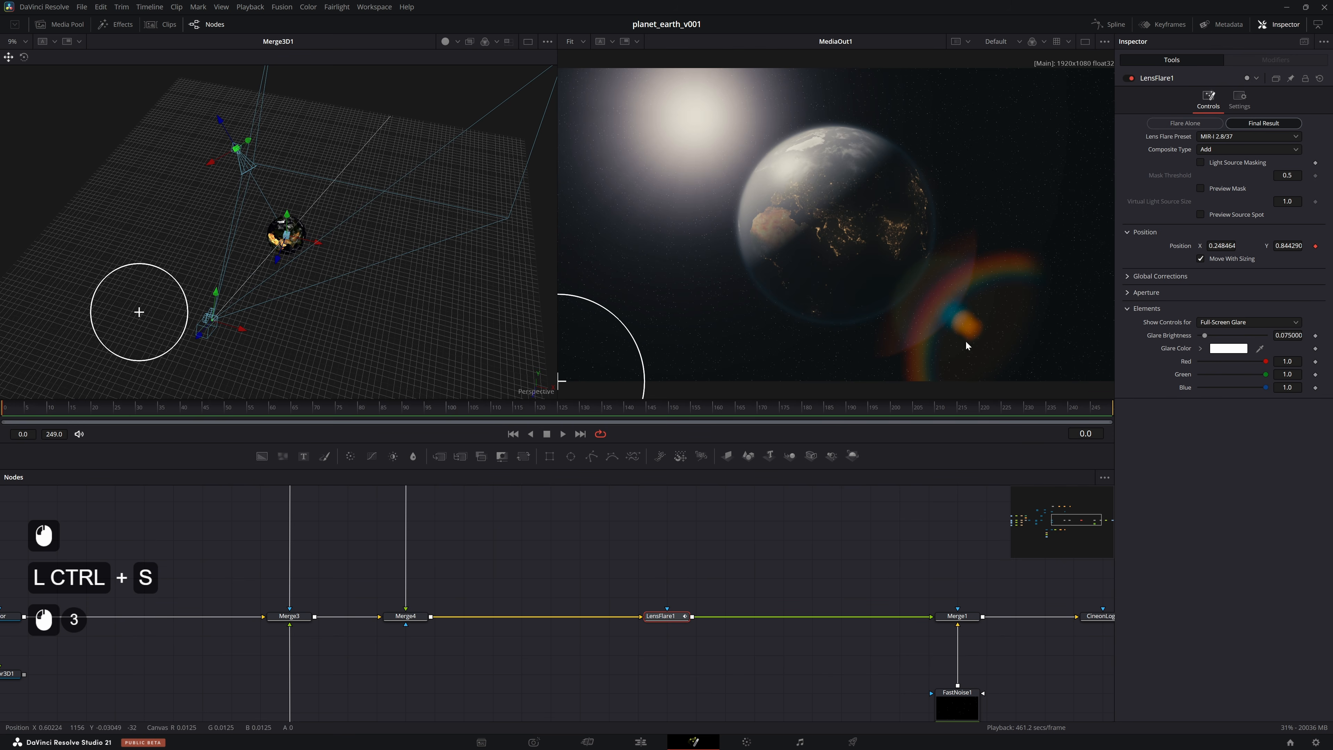
Try out other lens flare presets and return to MIR-I 2.8/37
{"action": "key", "text": "Down"}
{"action": "key", "text": "Down"}
{"action": "key", "text": "Down"}
{"action": "key", "text": "Down"}
{"action": "key", "text": "Down"}
{"action": "key", "text": "Up"}
{"action": "key", "text": "Up"}
{"action": "key", "text": "Up"}
{"action": "key", "text": "Up"}
{"action": "key", "text": "Up"}
{"action": "key", "text": "Up"}
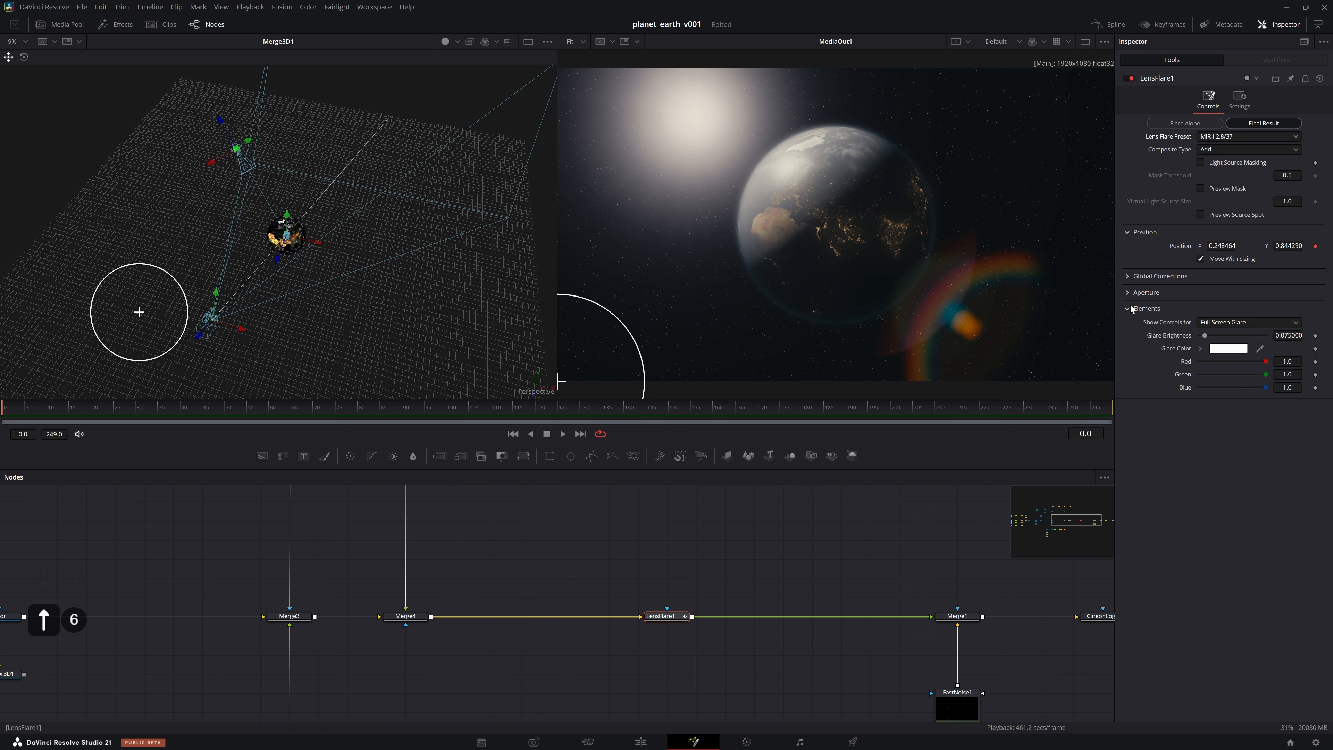
Set LensFlare1's global scaling to 0.5
{"action": "left_click", "coordinate": [1143, 279]}
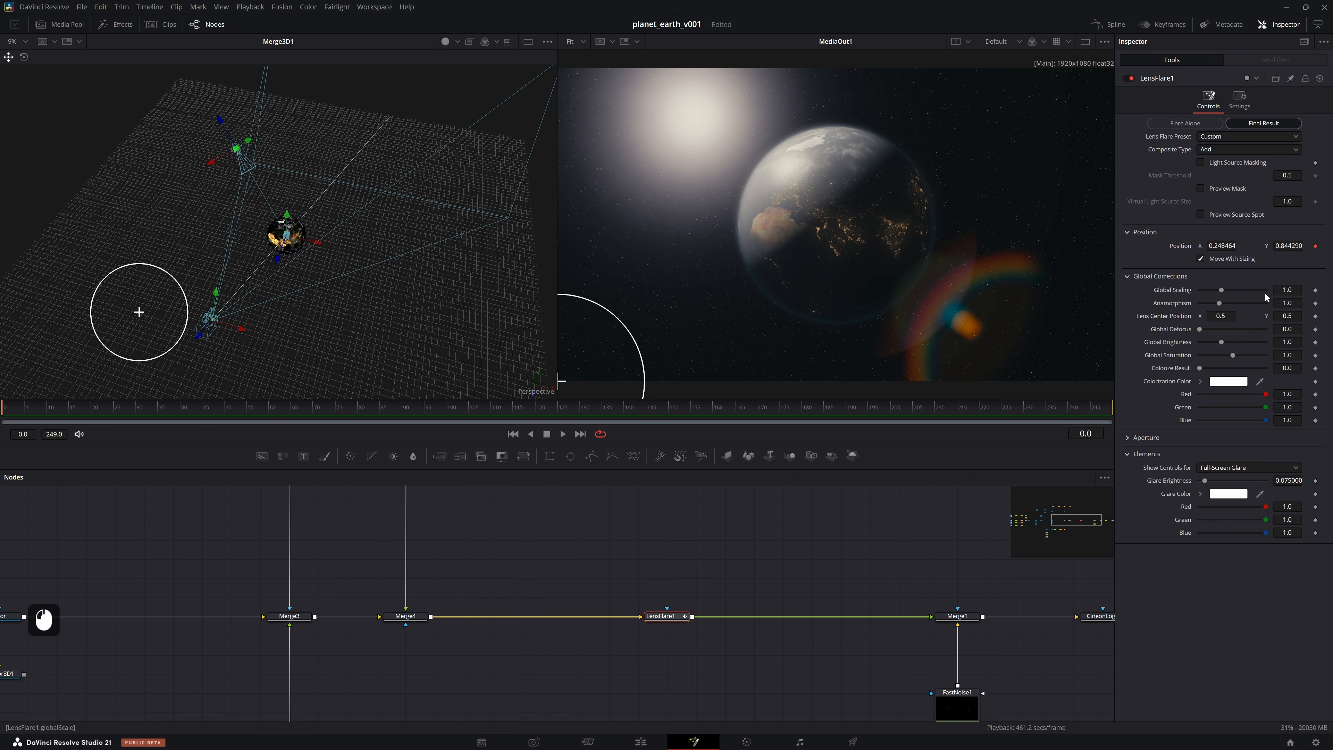
{"action": "key", "text": "ctrl+a"}
{"action": "type", "text": "0.5"}
{"action": "key", "text": "KP_Enter"}
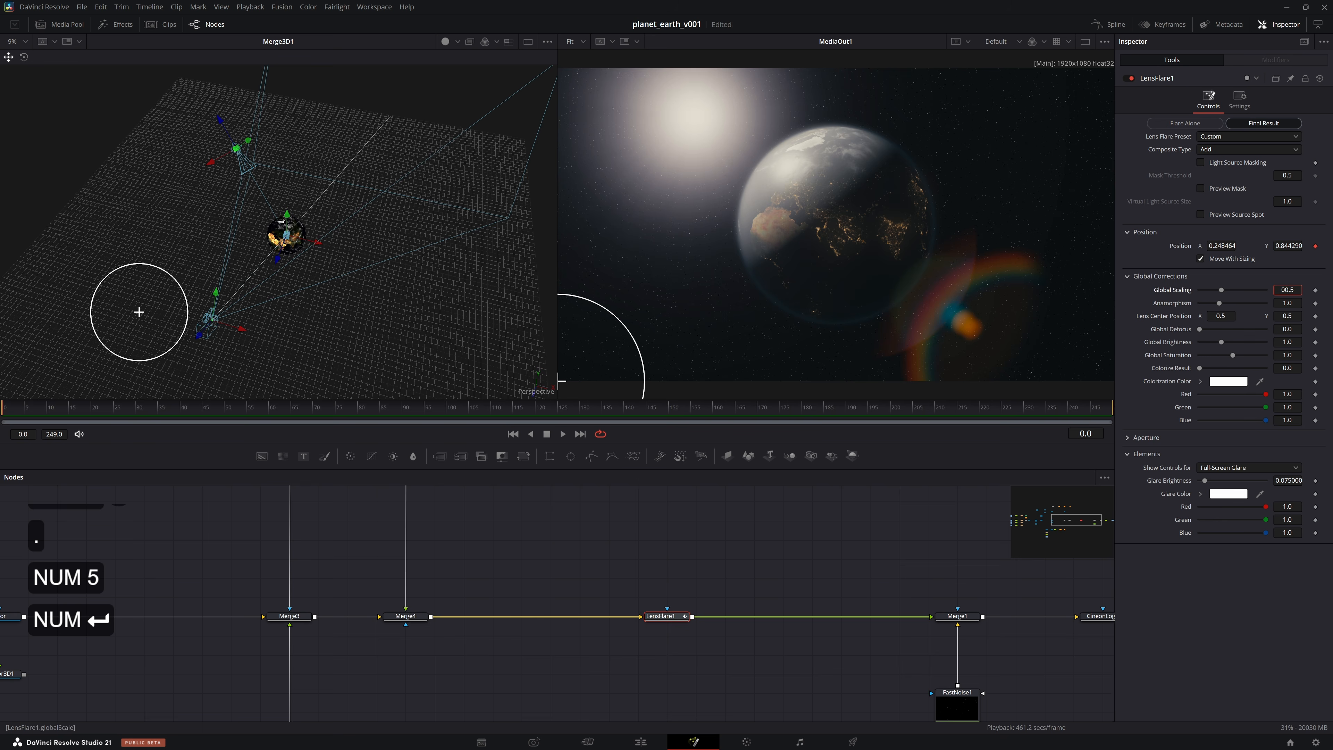
Set LensFlare1's anamorphism to about 1.28 and save the project
{"action": "key", "text": "ctrl+s"}
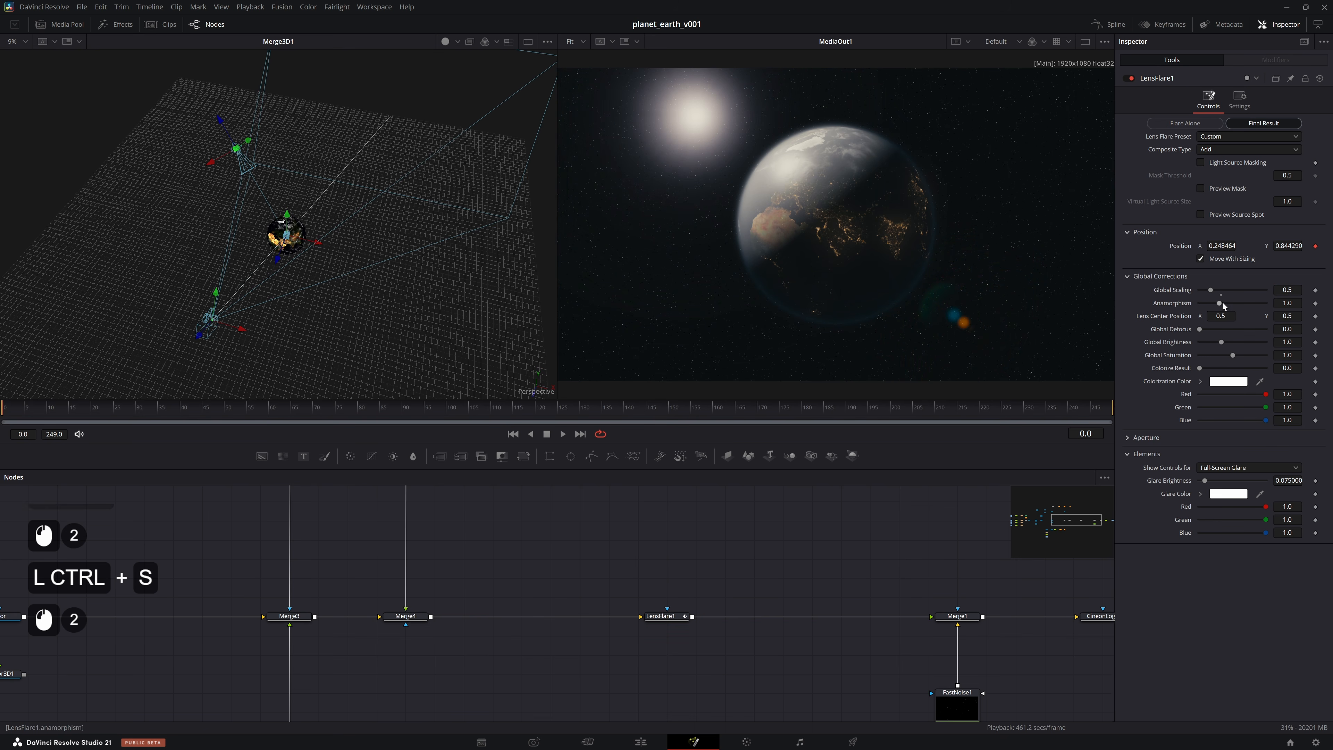
{"action": "left_click_drag", "start_coordinate": [1222, 306], "coordinate": [1287, 313]}
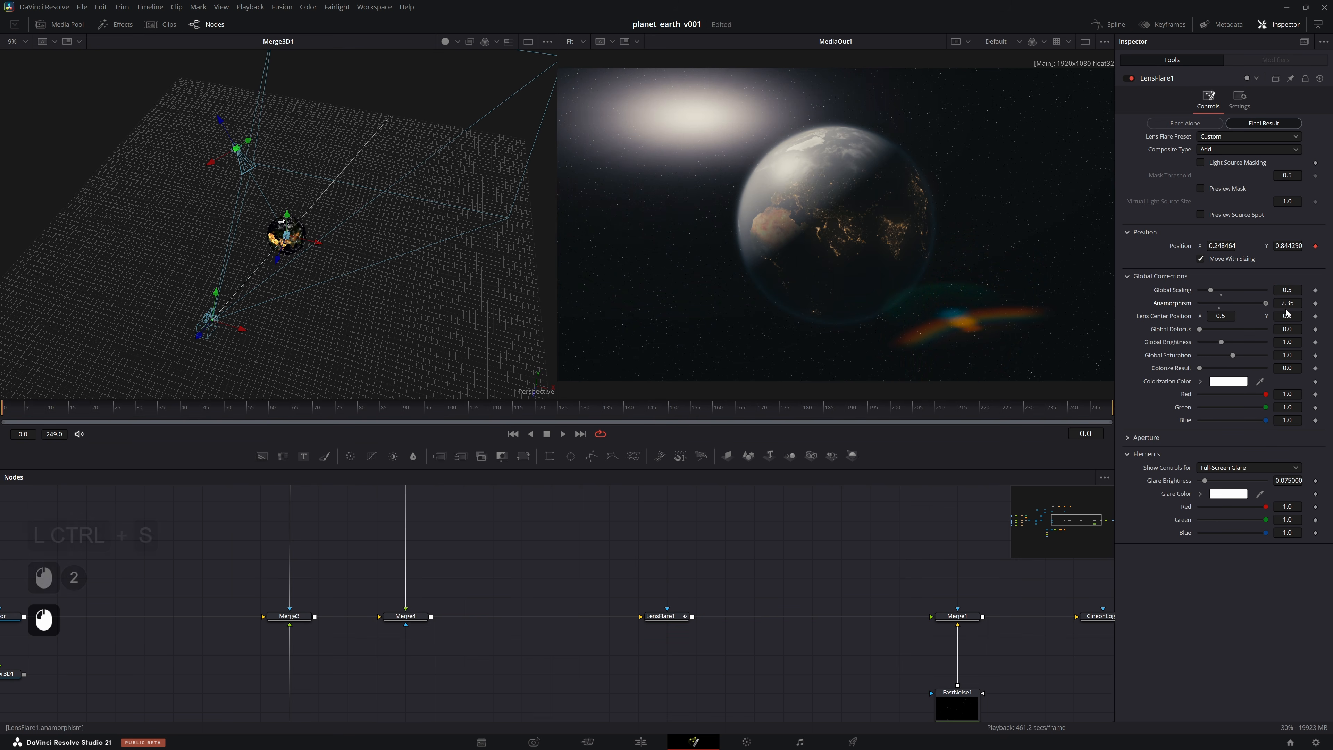
{"action": "key", "text": "ctrl+z"}
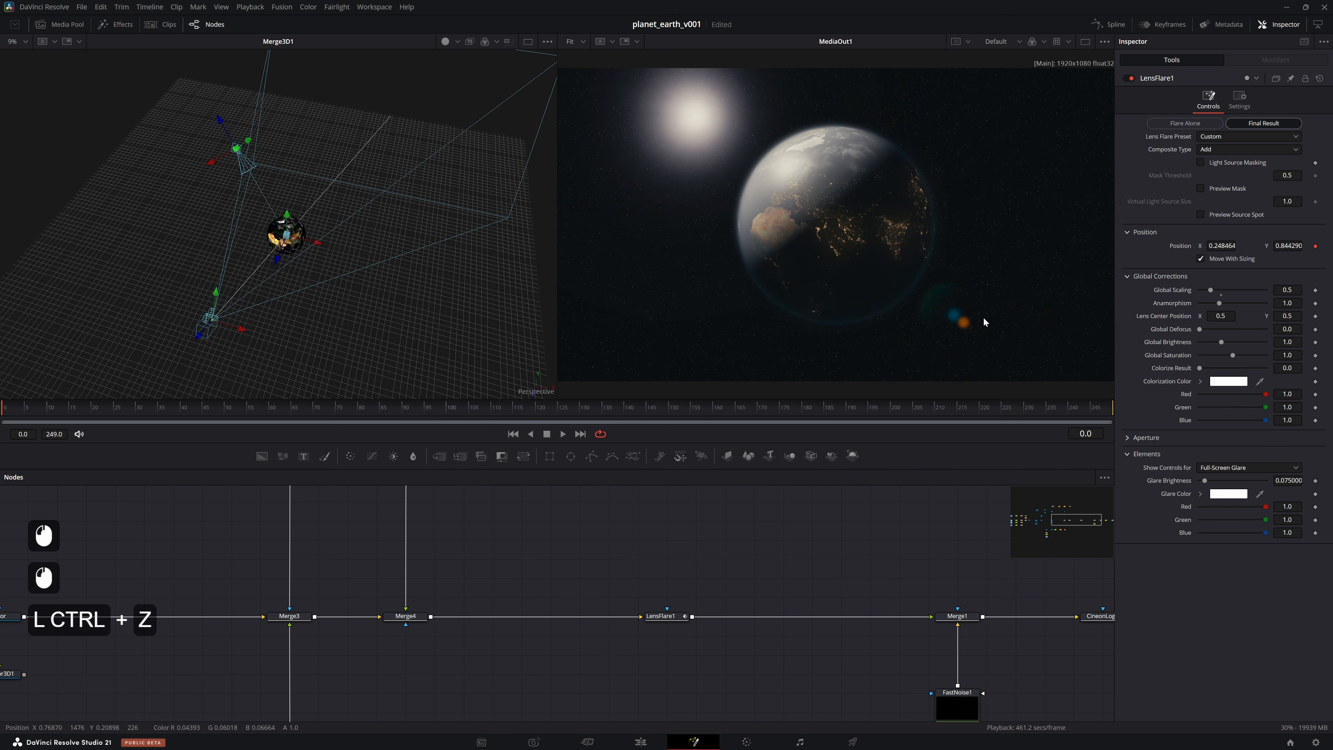
{"action": "key", "text": "ctrl+s"}
{"action": "left_click_drag", "start_coordinate": [1221, 308], "coordinate": [1231, 309]}
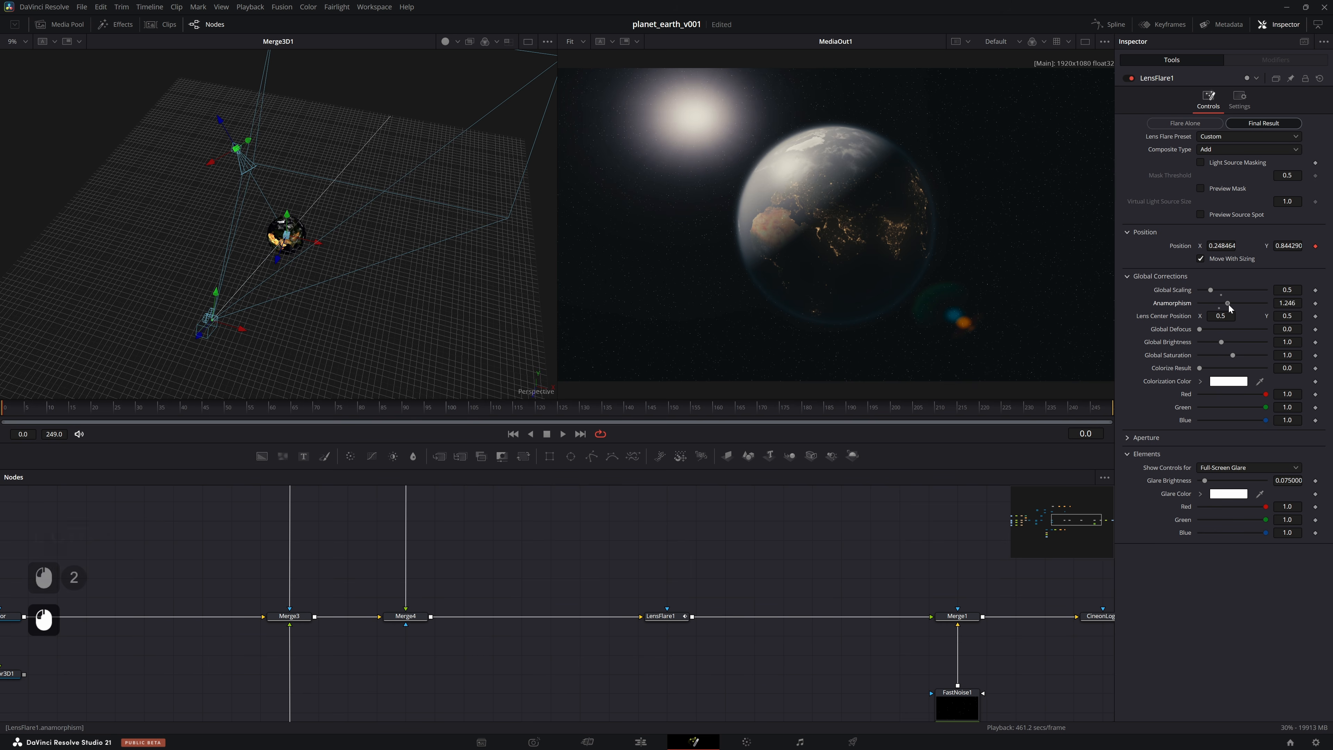
{"action": "key", "text": "ctrl+s"}
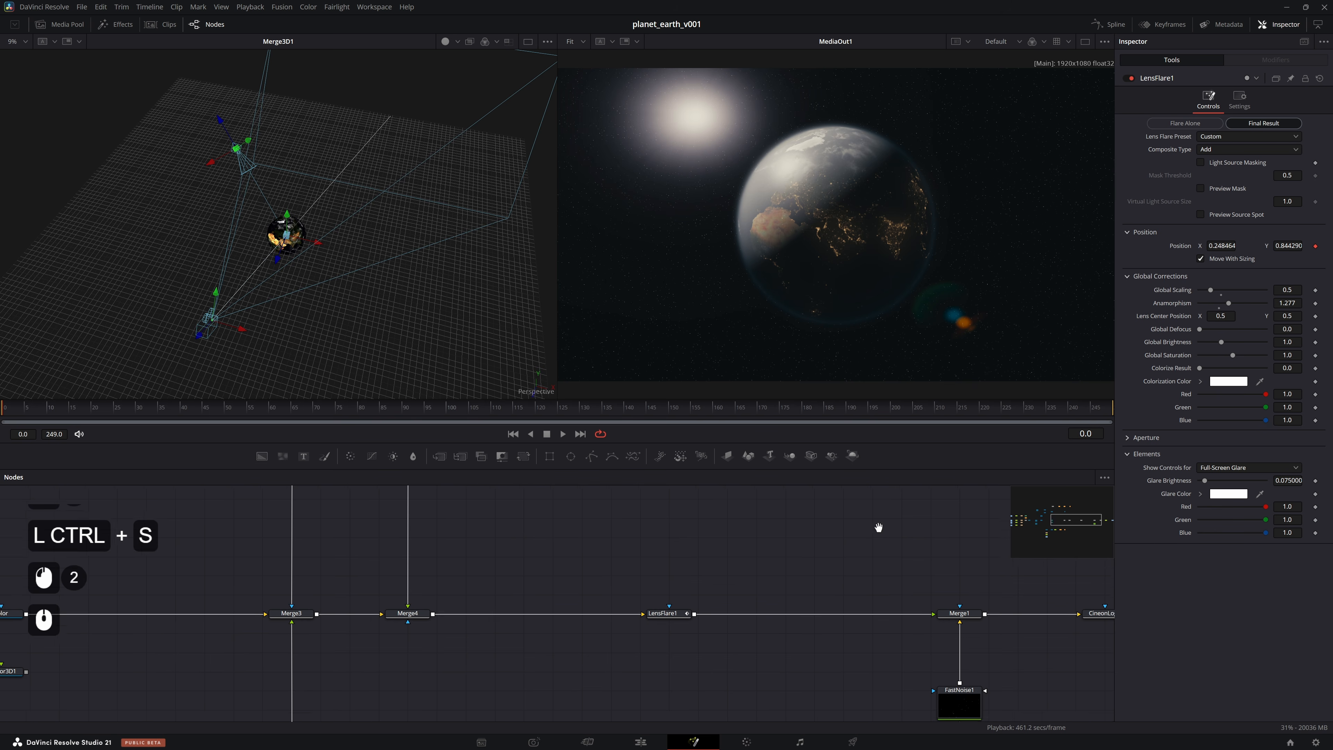
Fit the final output to the viewer, switch to a single-viewer layout and save the project
{"action": "left_click_drag", "start_coordinate": [878, 529], "coordinate": [670, 530]}
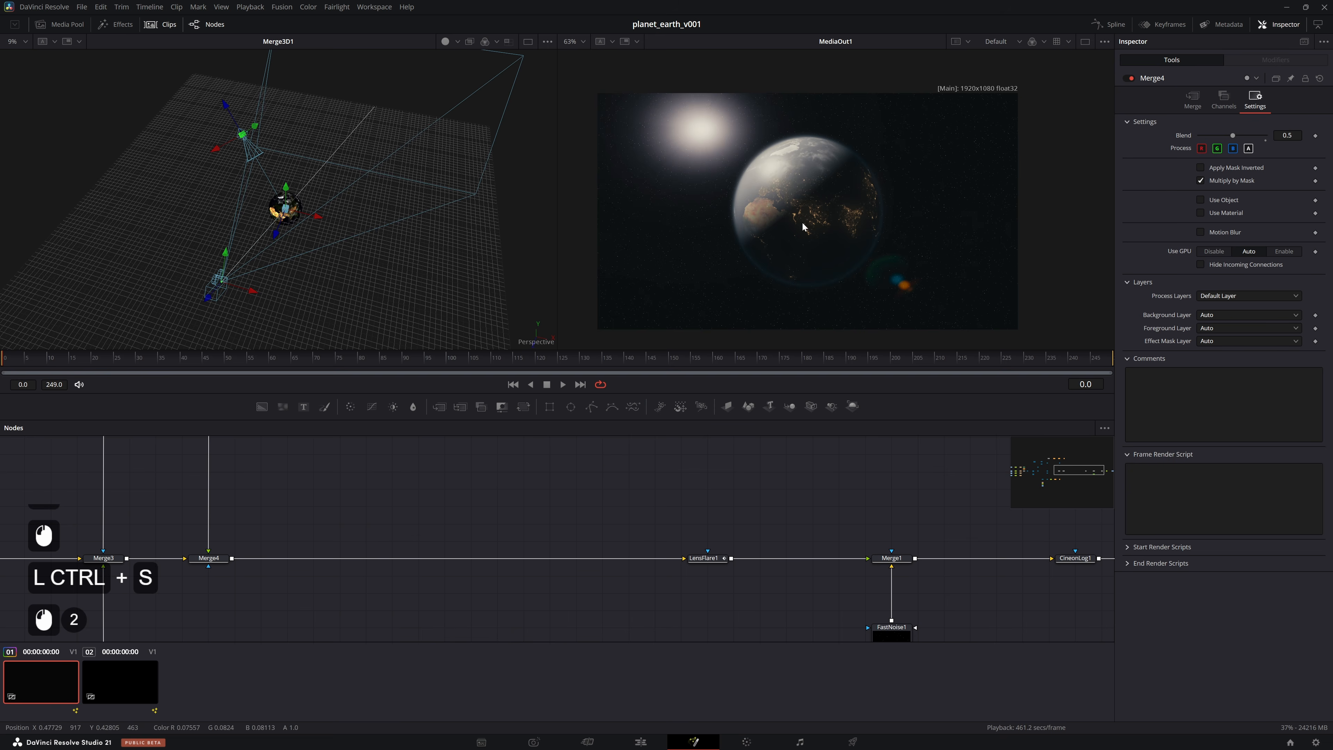
{"action": "left_click", "coordinate": [801, 221]}
{"action": "key", "text": "ctrl+f"}
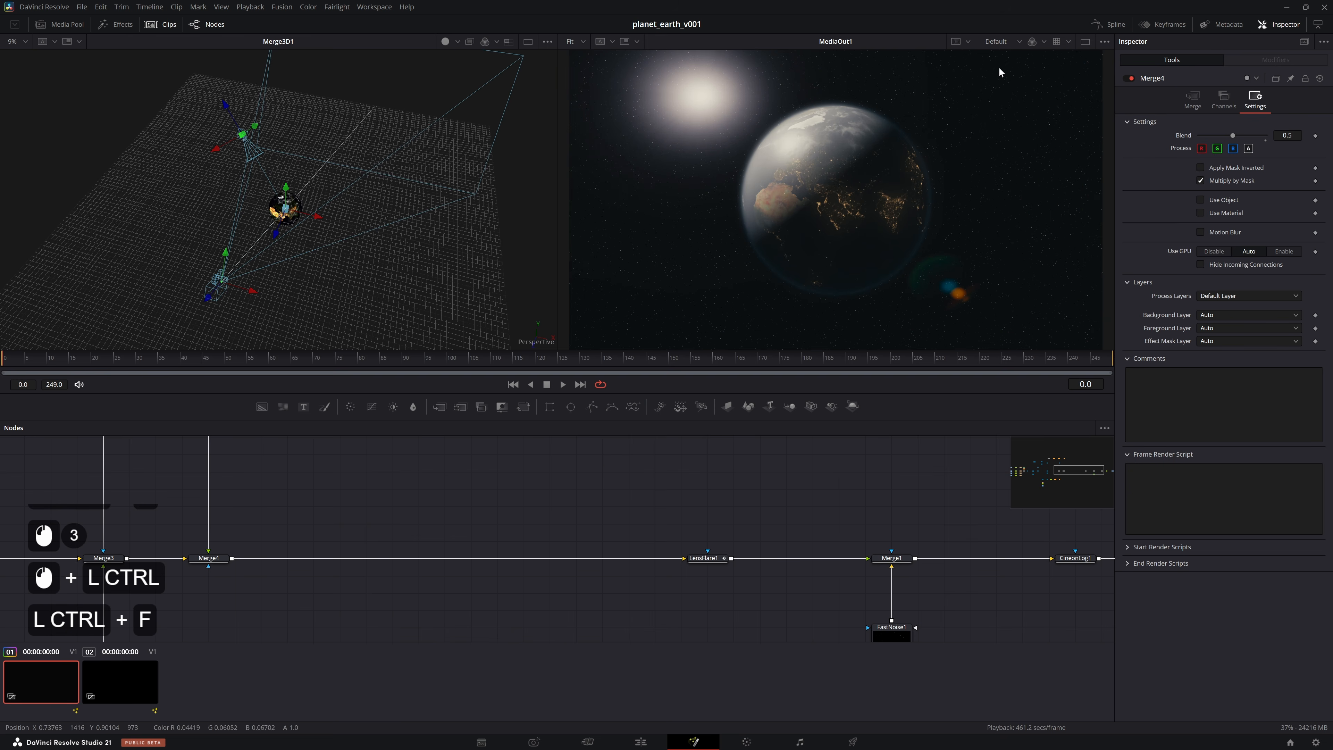
{"action": "left_click", "coordinate": [1084, 42]}
{"action": "key", "text": "ctrl+s"}
{"action": "left_click", "coordinate": [209, 557]}
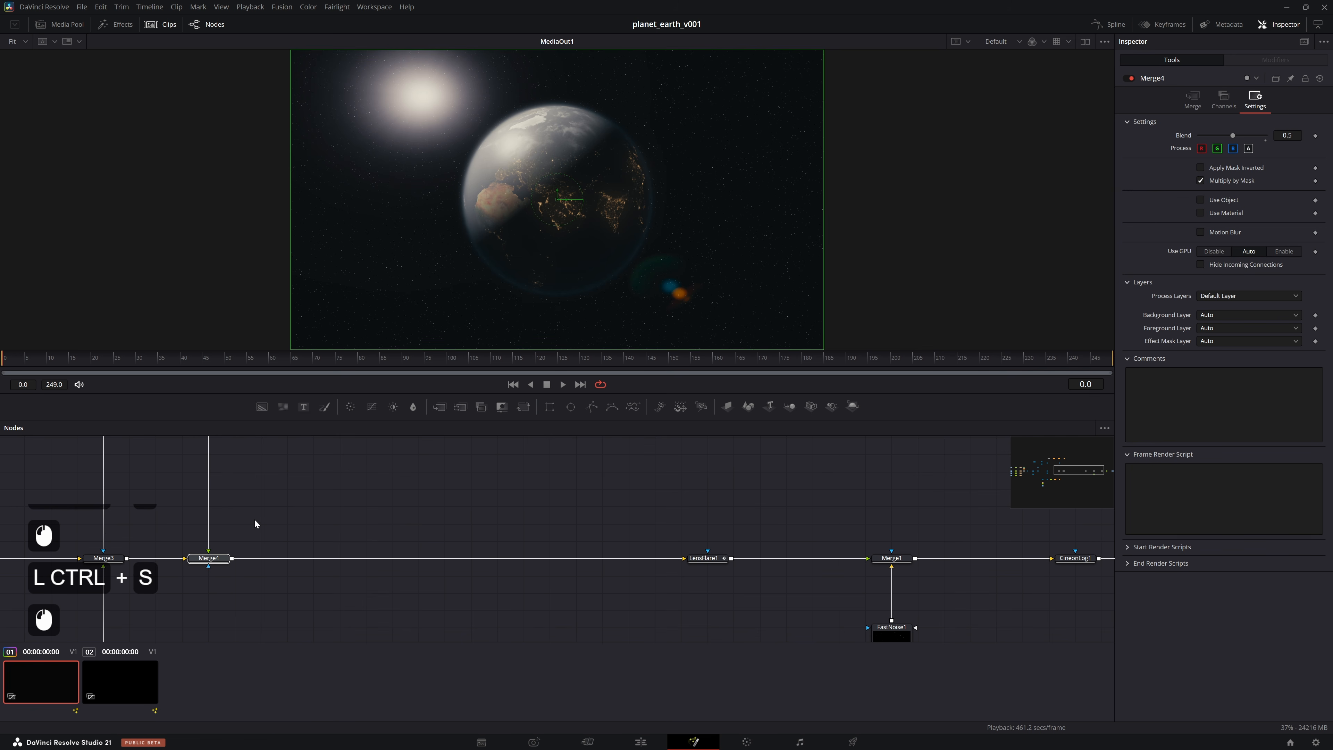
{"action": "left_click", "coordinate": [479, 490]}
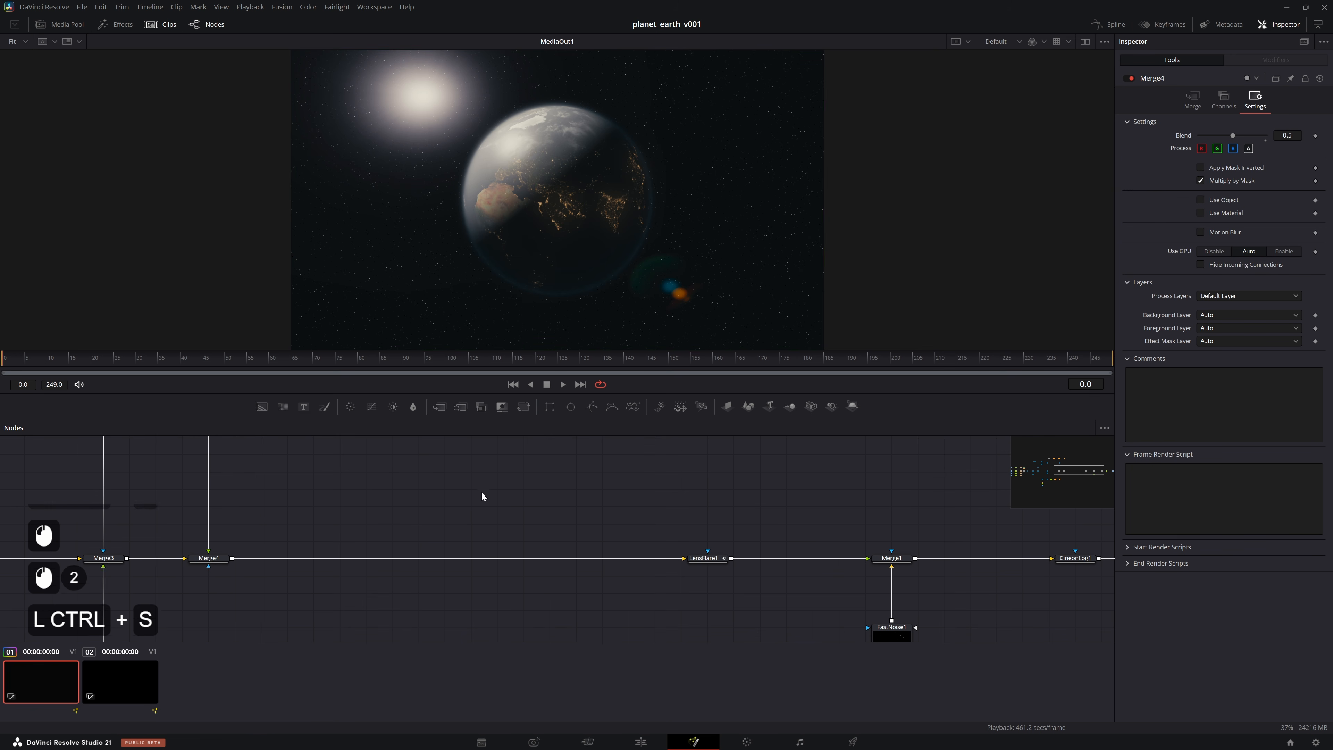
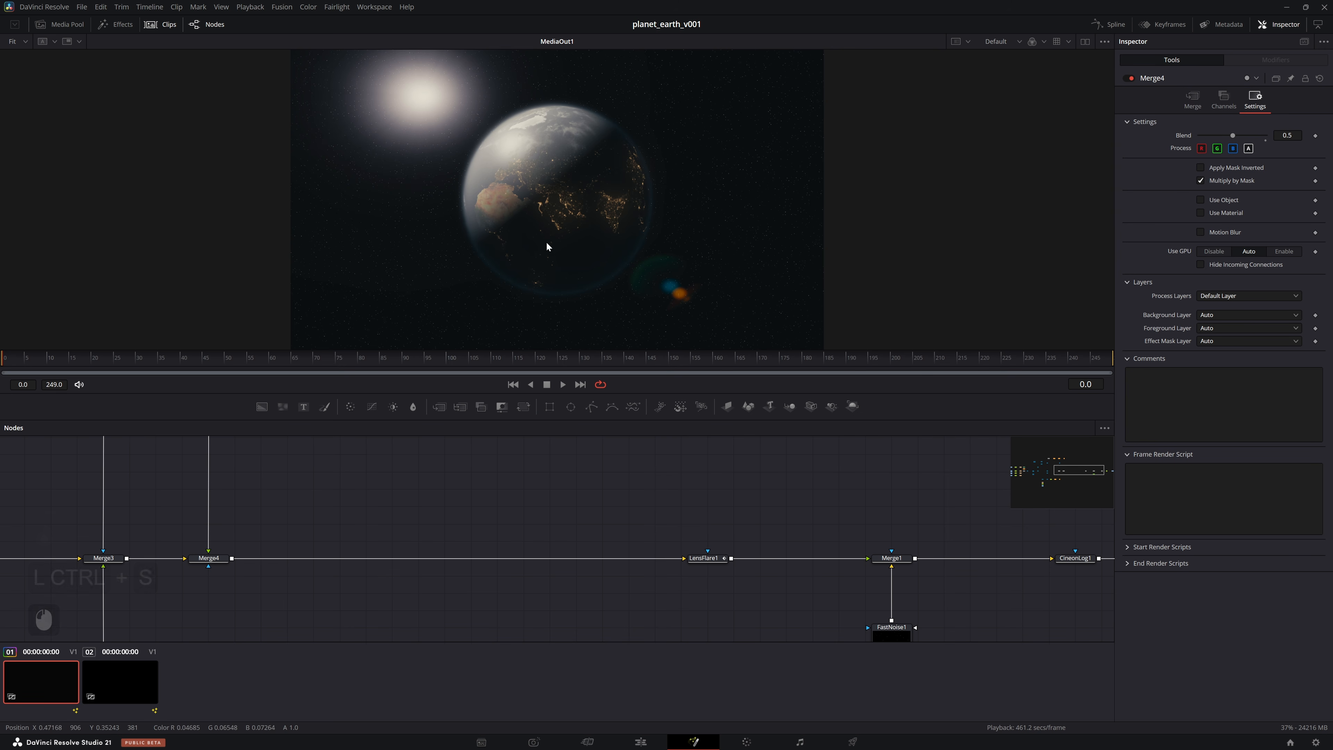
Add a Merge node after Merge4 and move it midway towards LensFlare1
{"action": "left_click", "coordinate": [209, 558]}
{"action": "key", "text": "shift+space"}
{"action": "type", "text": "merge"}
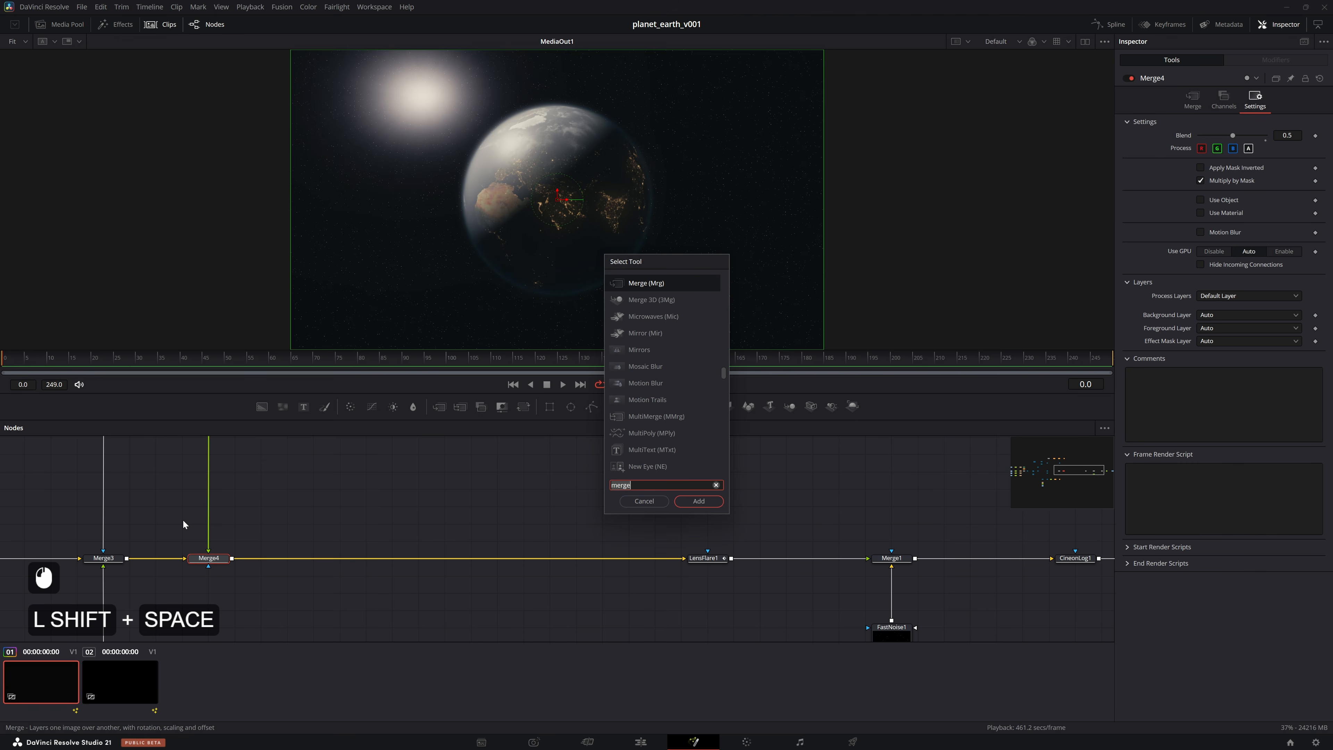
{"action": "key", "text": "Return"}
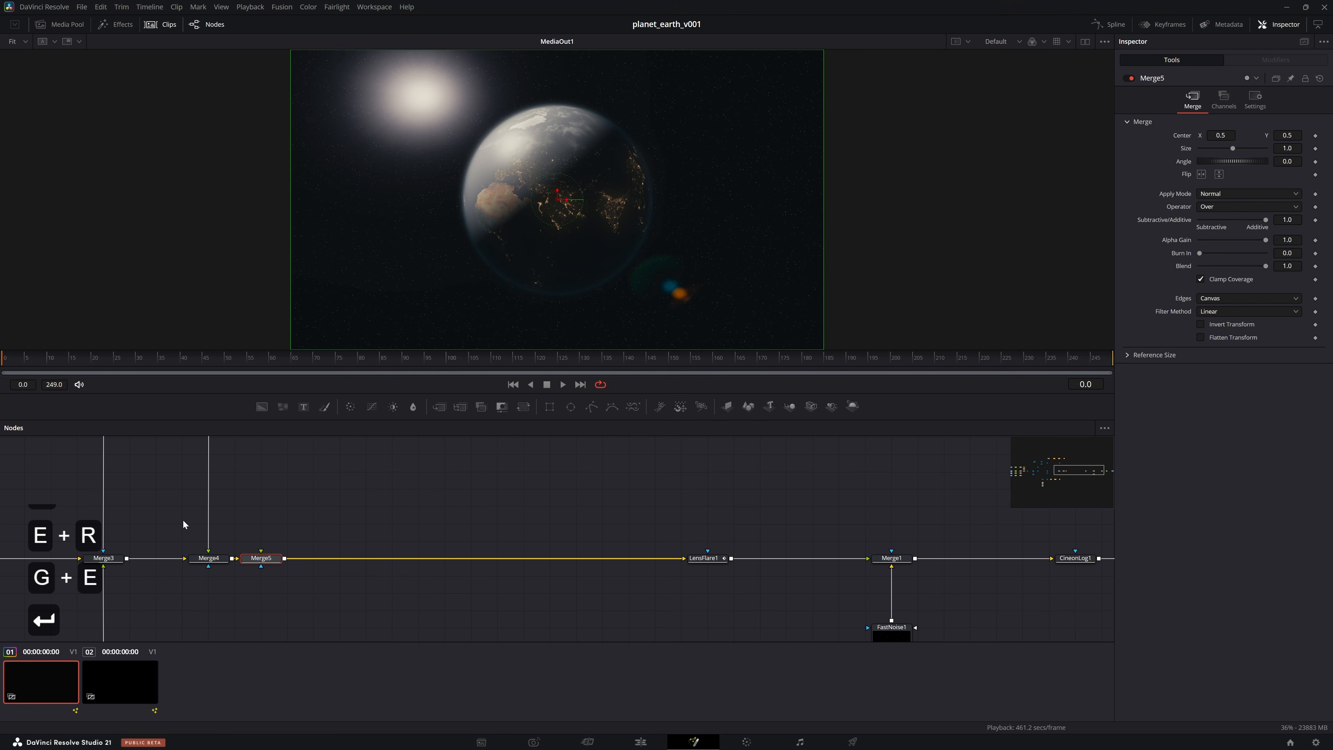
{"action": "left_click_drag", "start_coordinate": [450, 560], "coordinate": [476, 559]}
{"action": "left_click", "coordinate": [497, 492]}
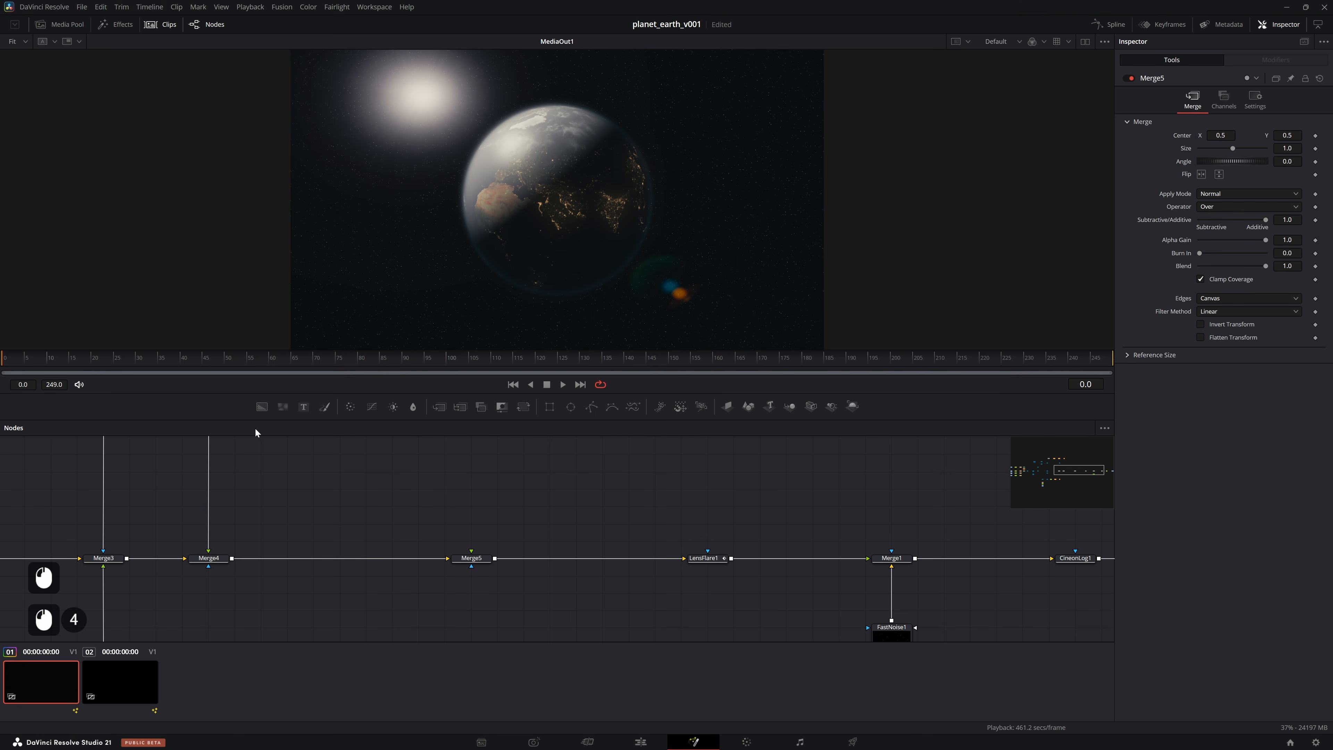
Add a Background node above Merge5 and place a copy of it alongside
{"action": "left_click", "coordinate": [262, 407]}
{"action": "left_click_drag", "start_coordinate": [476, 503], "coordinate": [412, 548]}
{"action": "key", "text": "ctrl+c"}
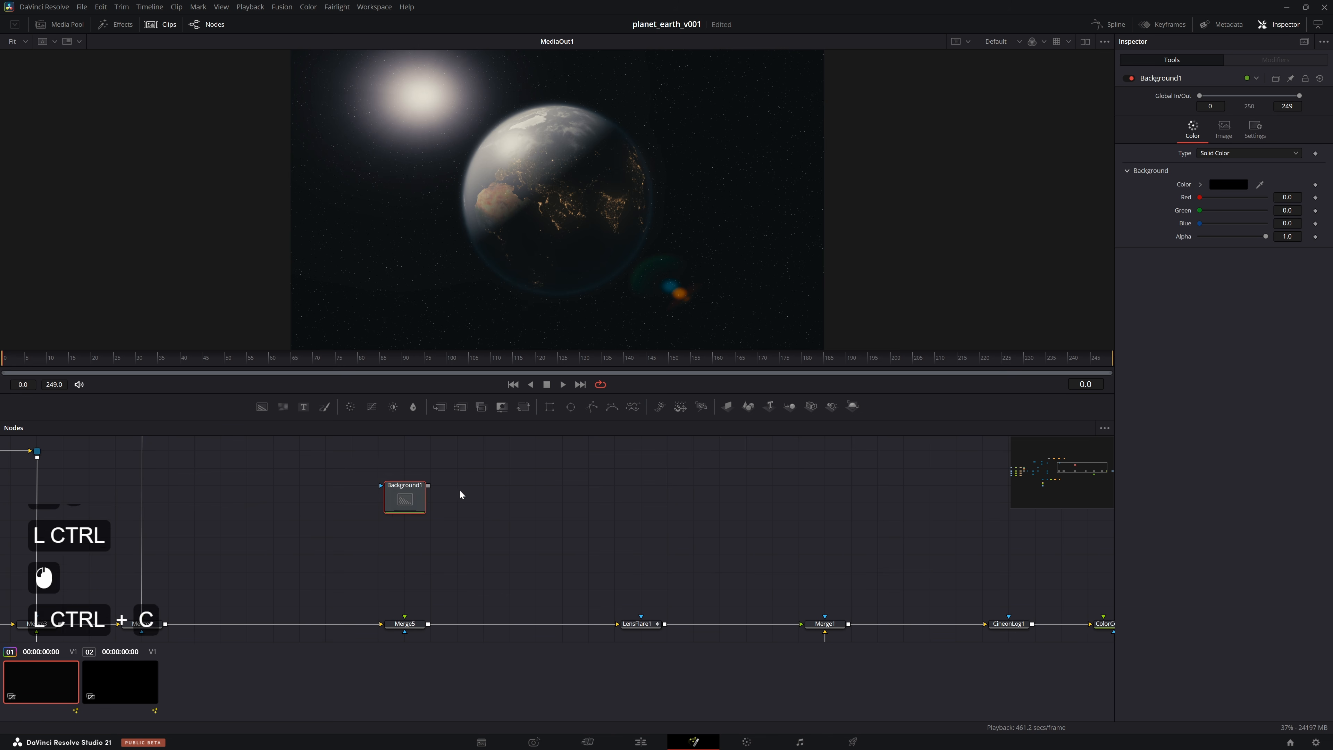
{"action": "key", "text": "ctrl+v"}
Duplicate Merge5 so that the copy follows it in the node chain before LensFlare1
{"action": "left_click", "coordinate": [428, 617]}
{"action": "left_click", "coordinate": [427, 620]}
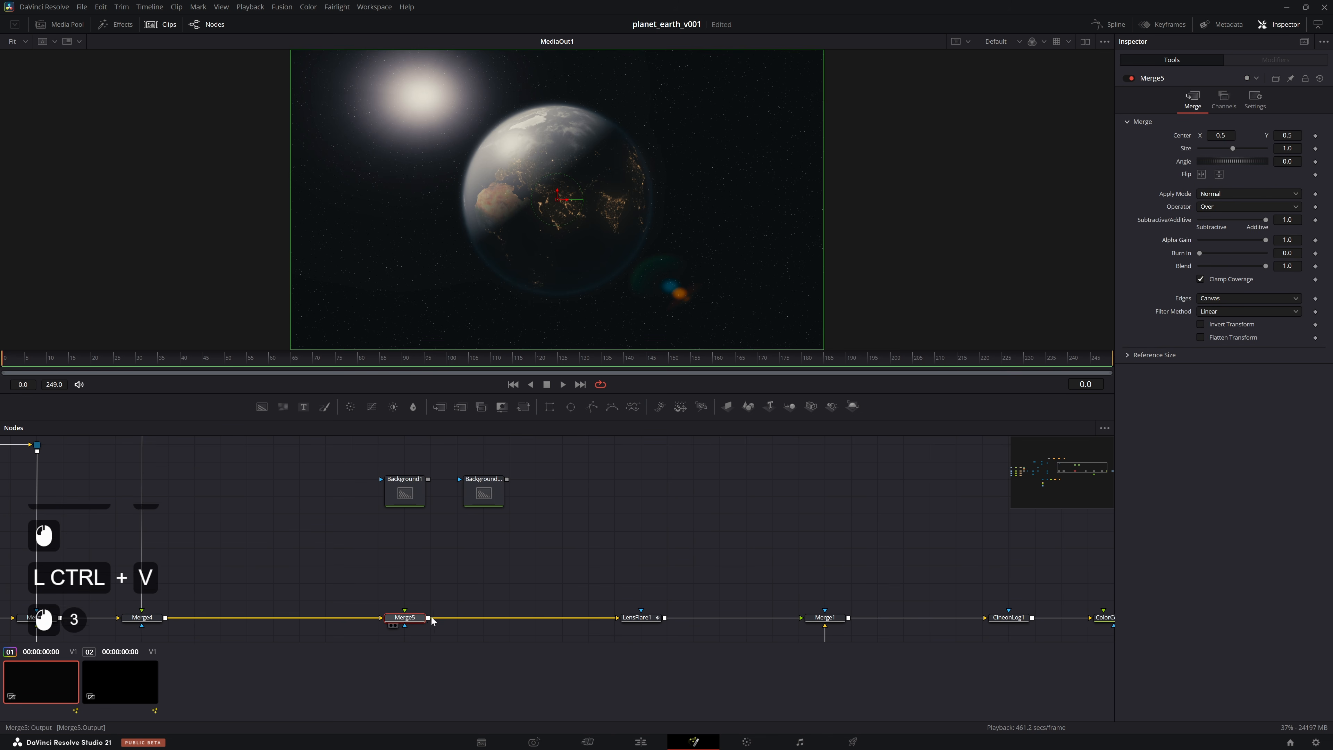
{"action": "key", "text": "ctrl+c"}
{"action": "key", "text": "ctrl+v"}
{"action": "left_click", "coordinate": [500, 621]}
View Background1_1 and set its color to a medium blue with hue 0.592, saturation 0.717 and value 0.795
{"action": "left_click", "coordinate": [499, 476]}
{"action": "key", "text": "2"}
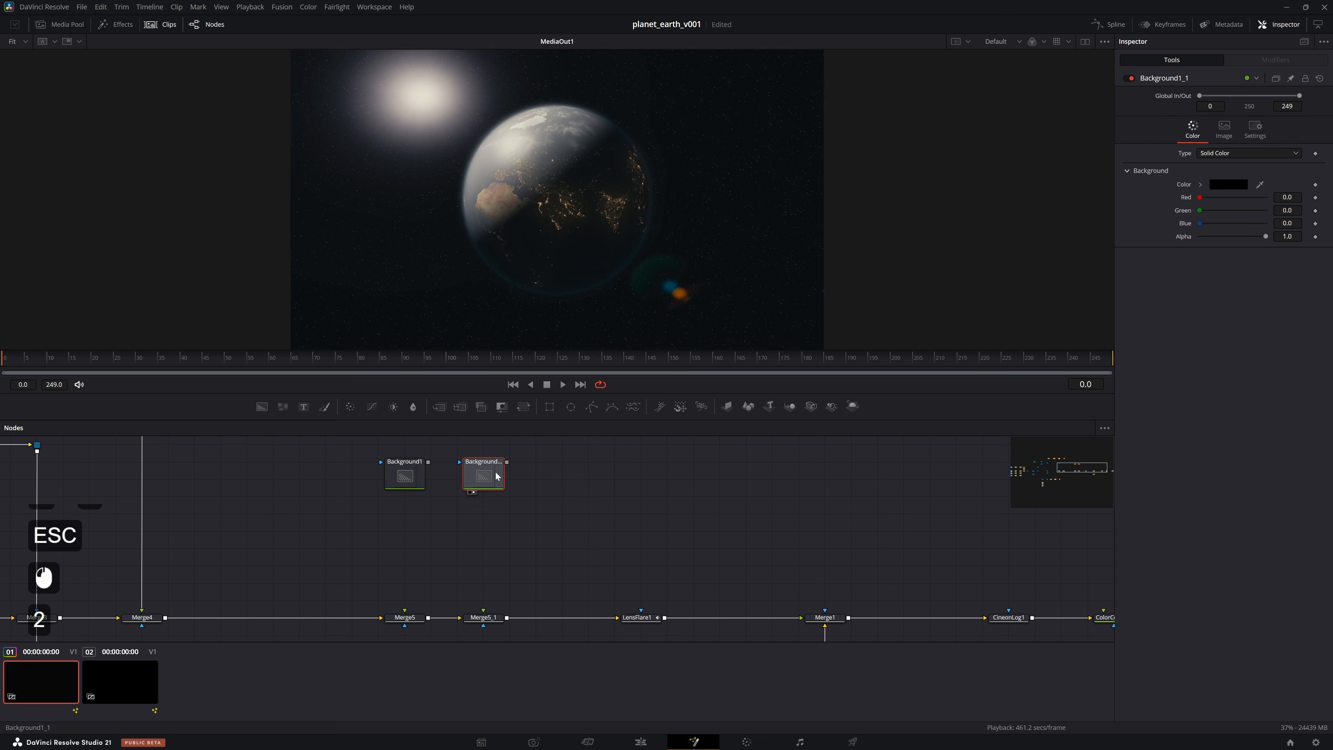
{"action": "double_click", "coordinate": [583, 170]}
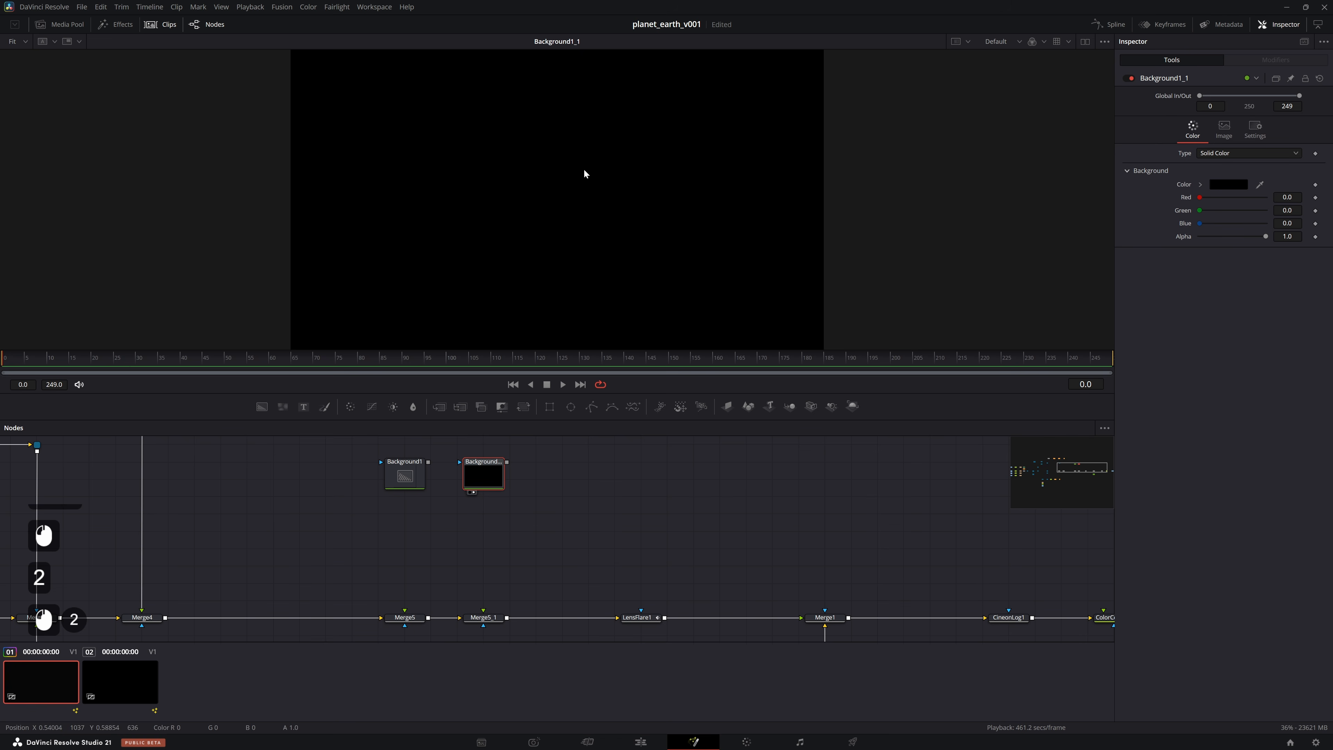
{"action": "left_click", "coordinate": [1200, 184]}
{"action": "left_click", "coordinate": [1259, 207]}
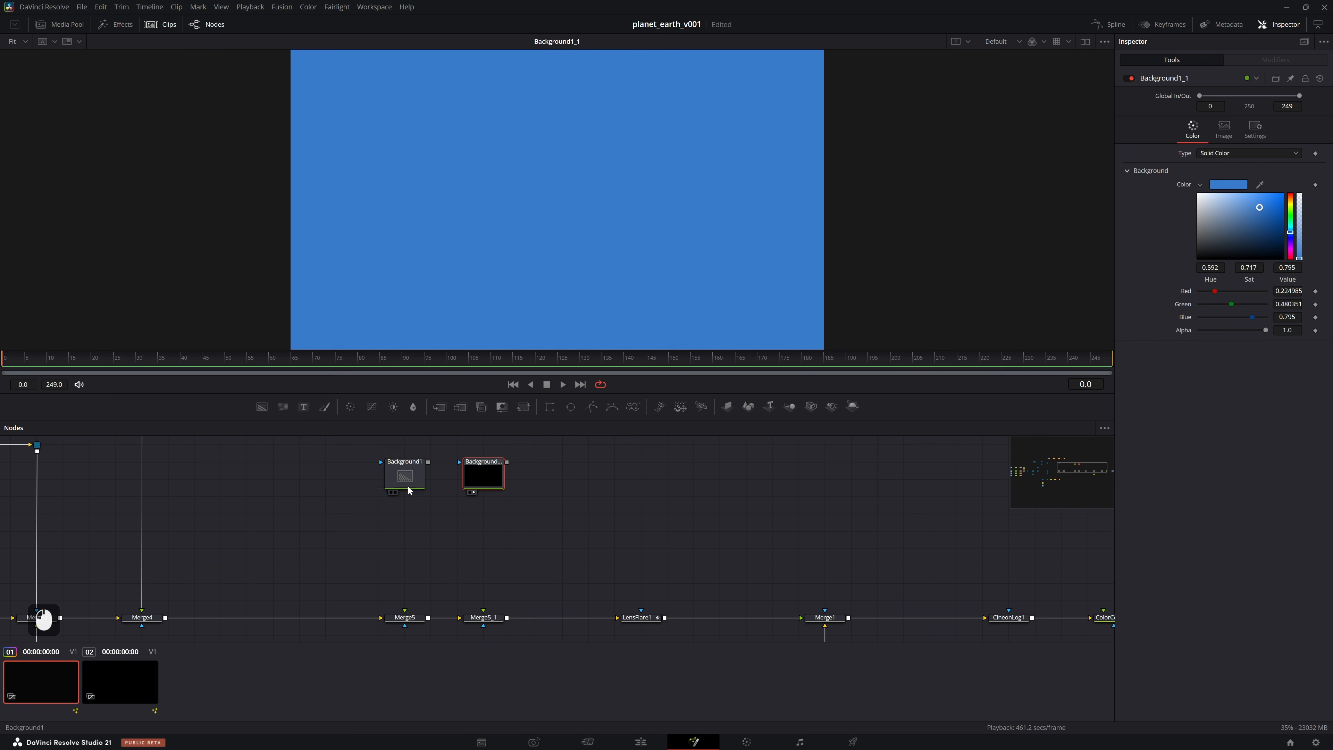
View Background1 and set its color to a light blue with hue 0.584, saturation 0.506 and value 1.0
{"action": "left_click", "coordinate": [409, 490]}
{"action": "key", "text": "2"}
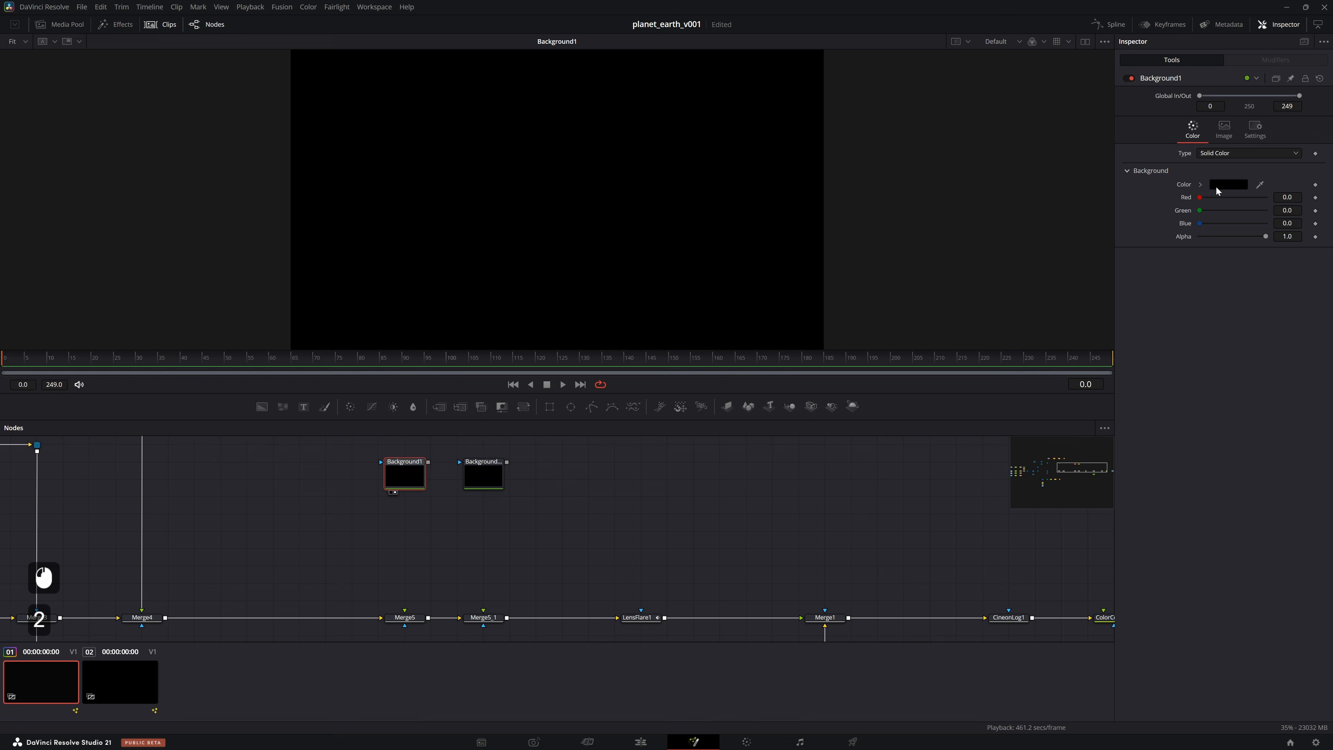
{"action": "left_click", "coordinate": [1201, 185]}
{"action": "left_click_drag", "start_coordinate": [1291, 224], "coordinate": [1291, 231]}
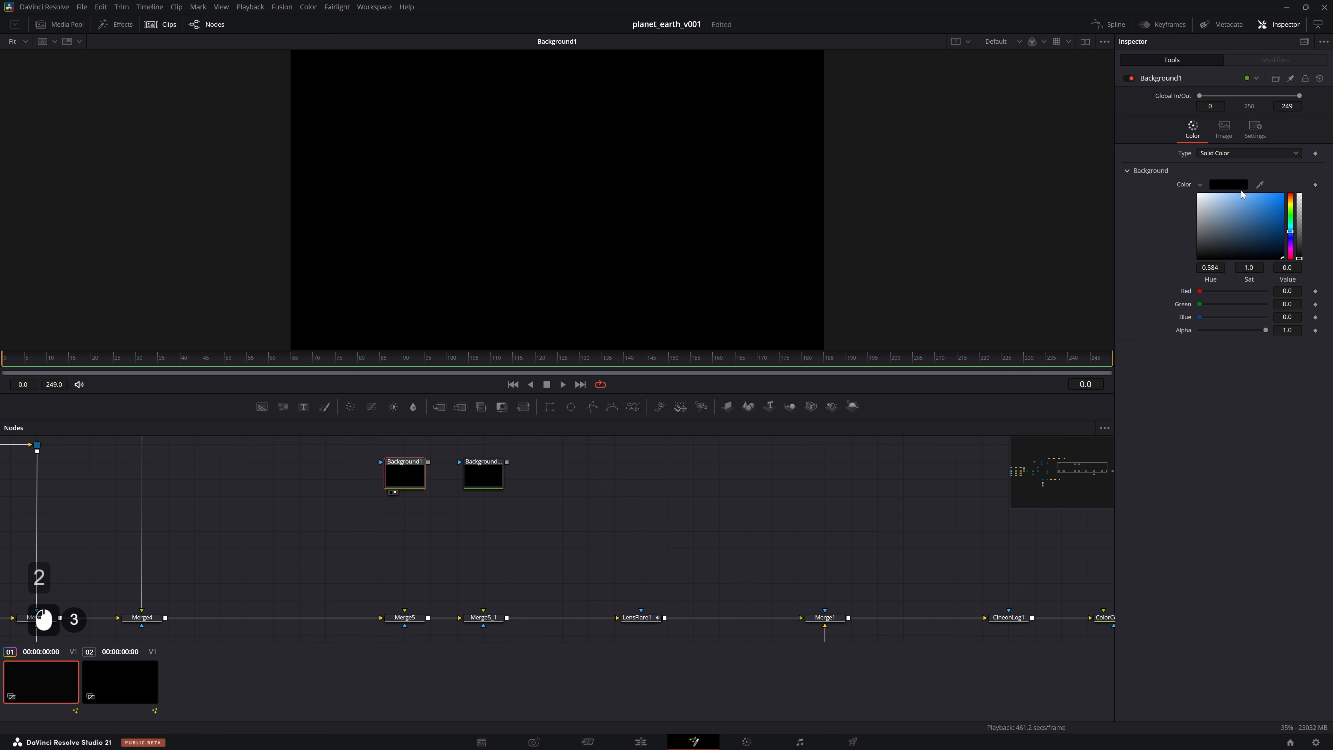
{"action": "left_click", "coordinate": [1242, 192]}
Merge Background1 over Background1_1 with a new Merge node and show the merge in the viewer
{"action": "key", "text": "shift+space"}
{"action": "type", "text": "merge"}
{"action": "key", "text": "Return"}
{"action": "left_click_drag", "start_coordinate": [472, 462], "coordinate": [474, 538]}
{"action": "key", "text": "2"}
Mask Background1 with an ellipse about 0.256 wide and high, with a soft edge of about 0.121
{"action": "left_click", "coordinate": [418, 511]}
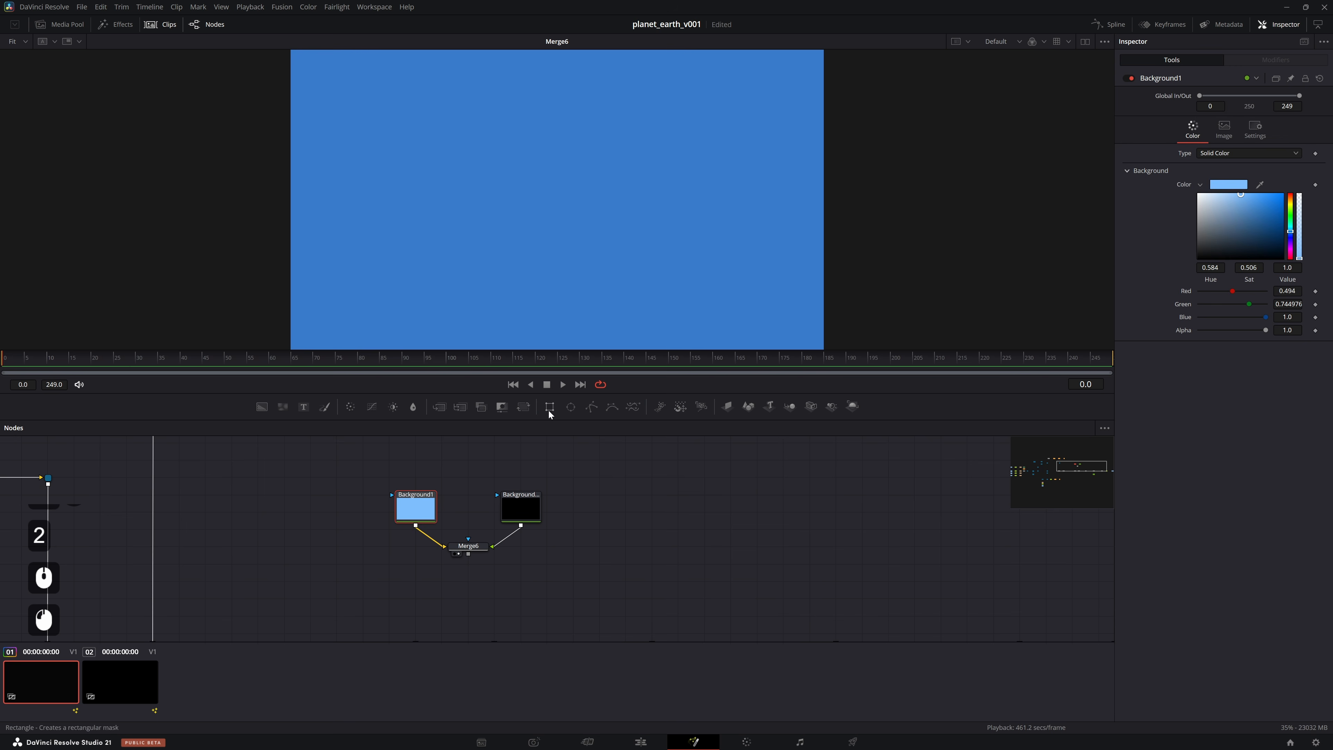
{"action": "left_click", "coordinate": [570, 407]}
{"action": "left_click", "coordinate": [424, 471]}
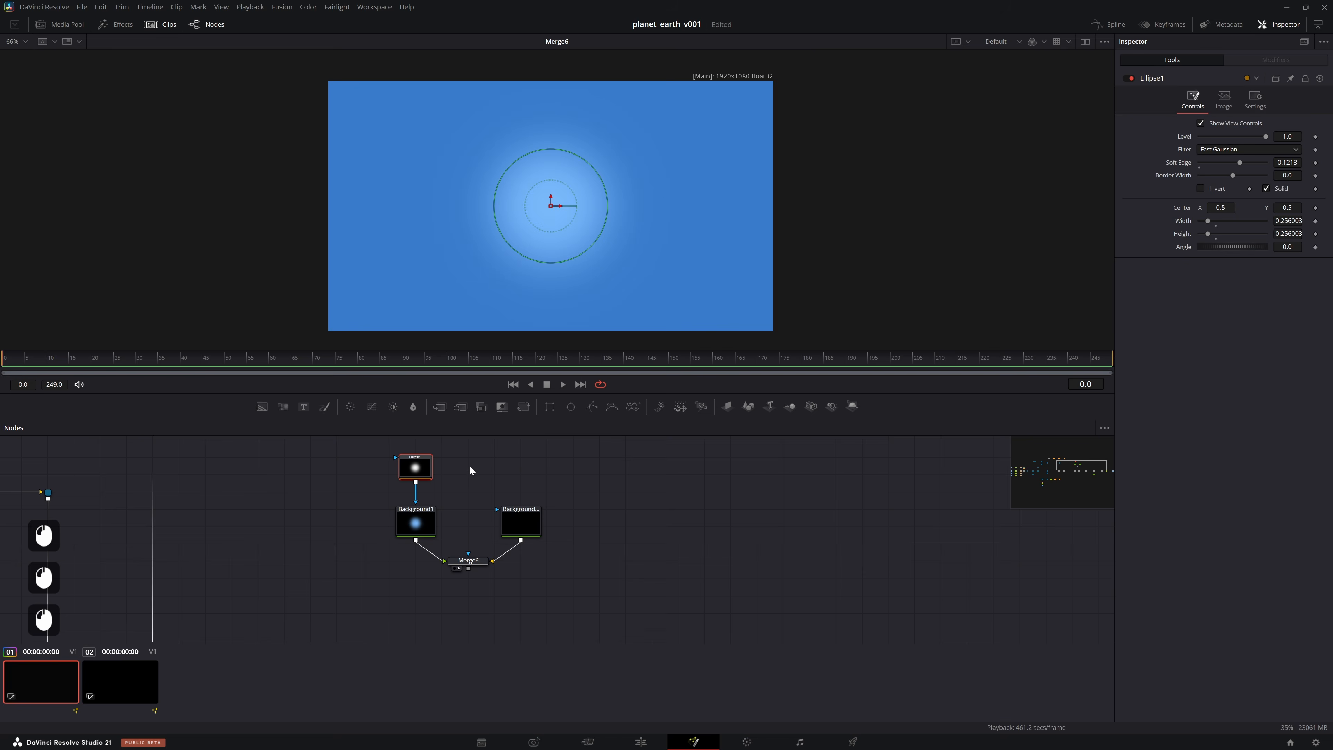
Copy the ellipse mask onto Background1_1, enlarge it to about 0.742 wide and high, and save the project
{"action": "key", "text": "ctrl+c"}
{"action": "left_click", "coordinate": [523, 460]}
{"action": "key", "text": "ctrl+v"}
{"action": "left_click_drag", "start_coordinate": [541, 457], "coordinate": [523, 519]}
{"action": "left_click", "coordinate": [534, 463]}
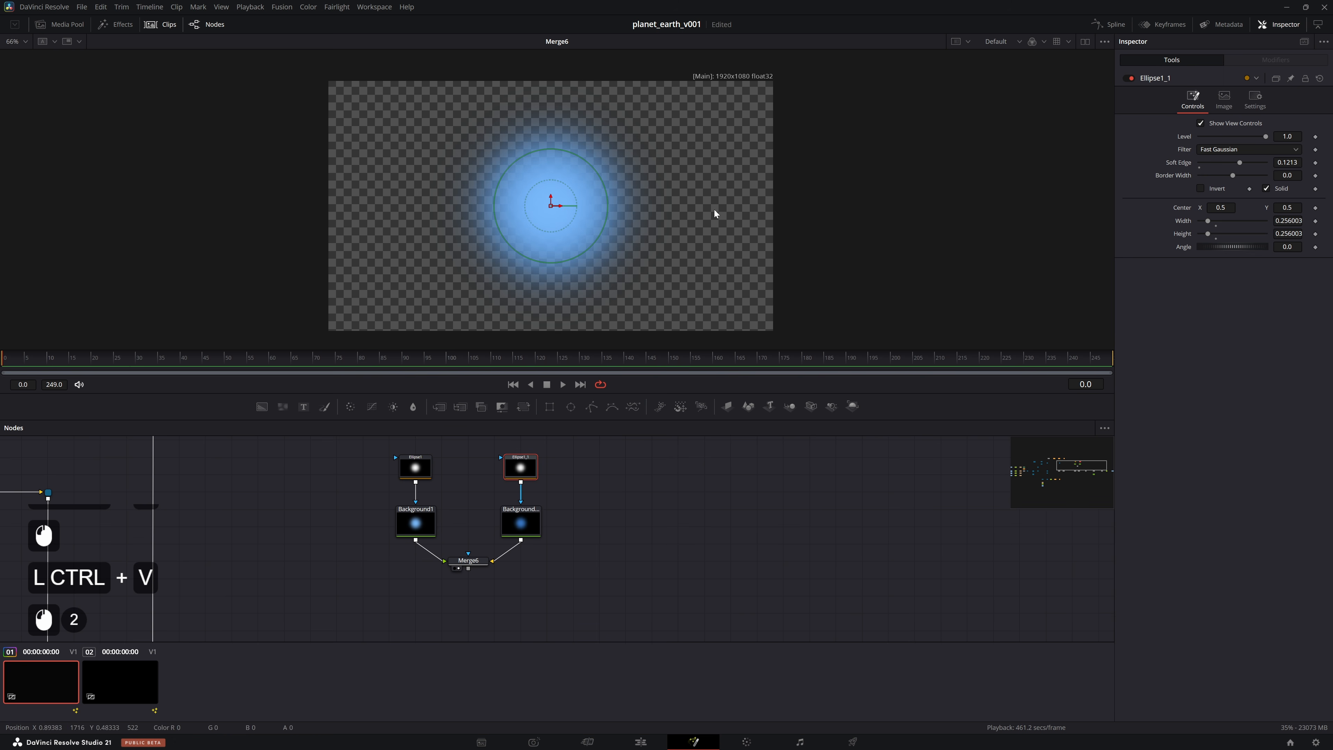
{"action": "left_click_drag", "start_coordinate": [593, 167], "coordinate": [680, 103]}
{"action": "key", "text": "ctrl+s"}
Connect Merge6 to Merge5's foreground and show Merge5 in the viewer
{"action": "scroll", "coordinate": [412, 569], "scroll_direction": "down", "scroll_amount": 3}
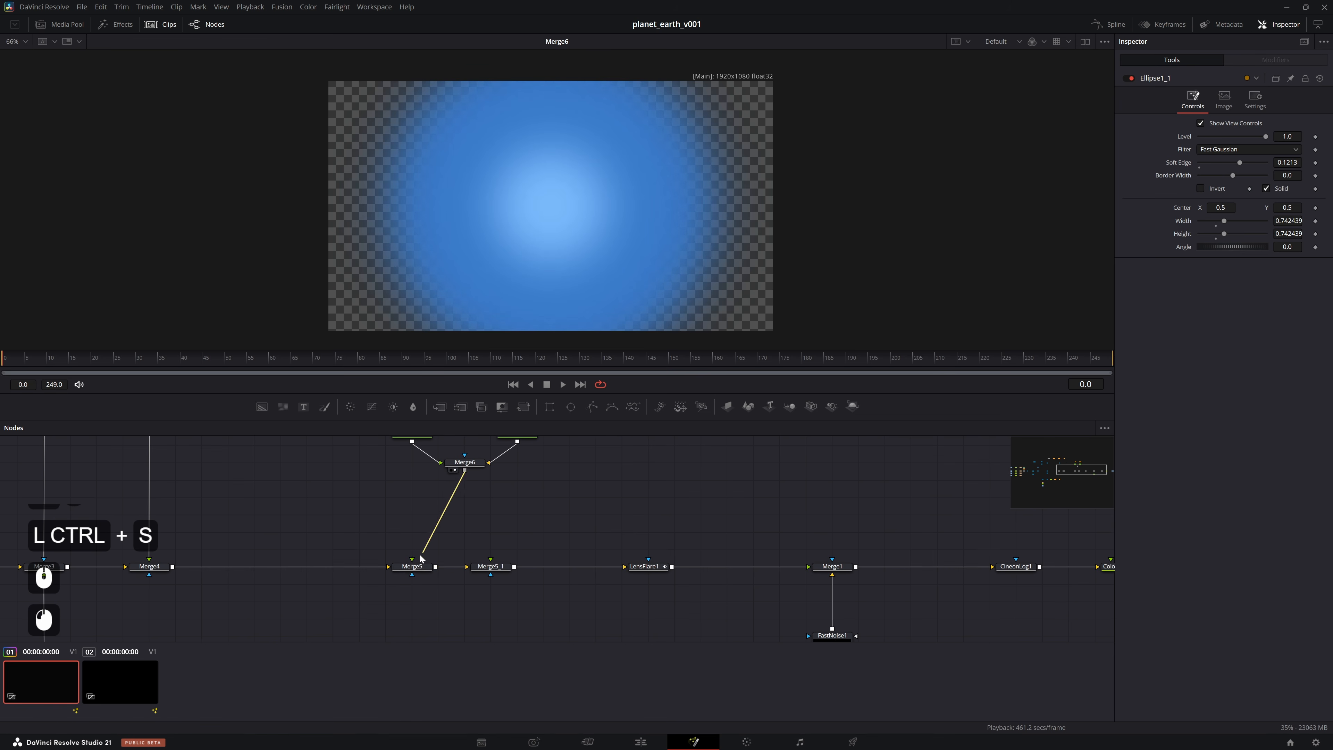
{"action": "left_click", "coordinate": [412, 569]}
{"action": "key", "text": "2"}
{"action": "left_click", "coordinate": [530, 554]}
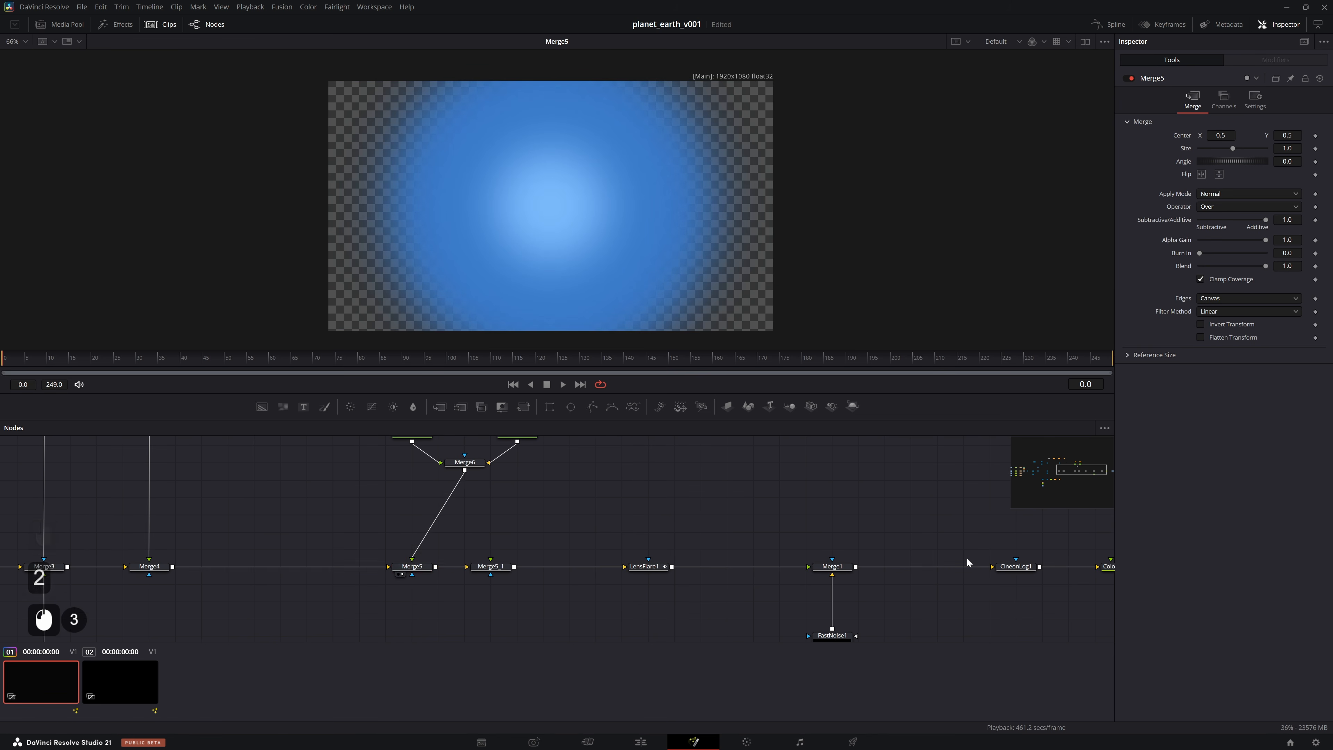
Show MediaOut1, set Merge5's apply mode to Multiply and save the project
{"action": "left_click_drag", "start_coordinate": [1097, 559], "coordinate": [880, 523]}
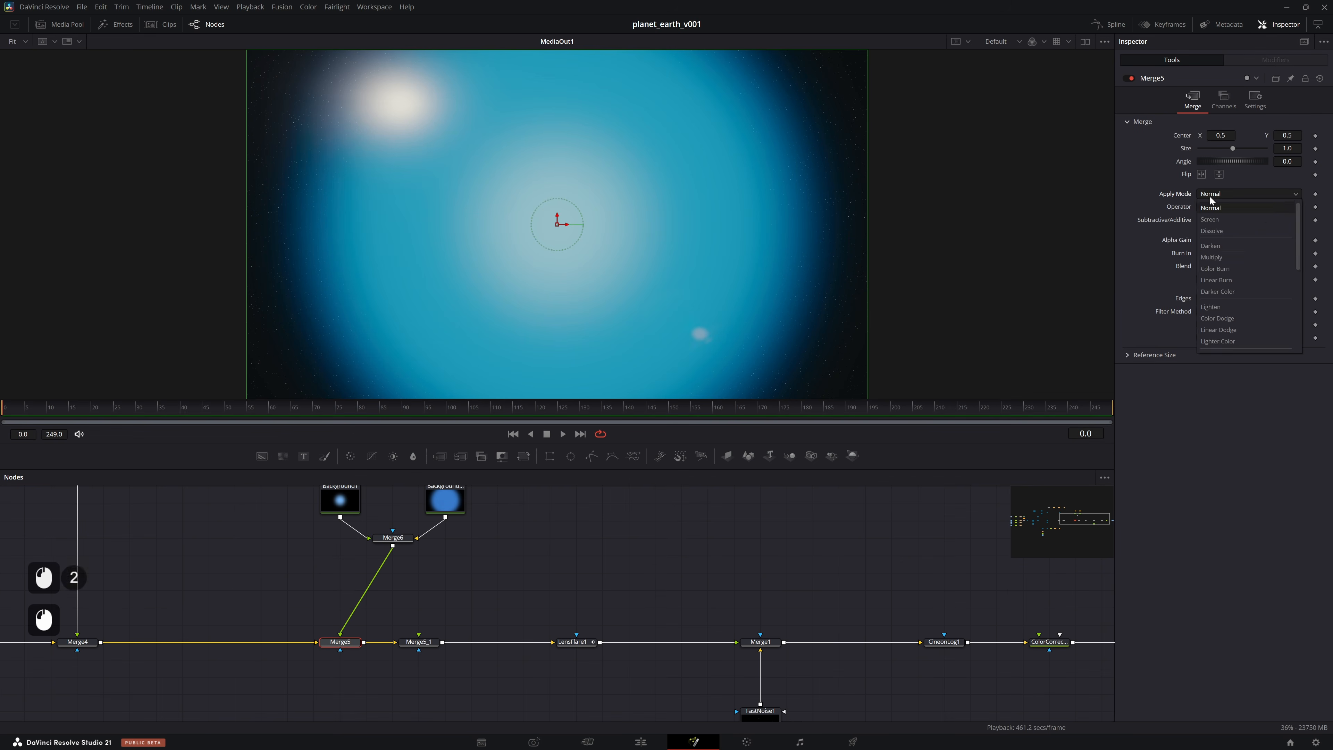
{"action": "left_click", "coordinate": [1215, 257]}
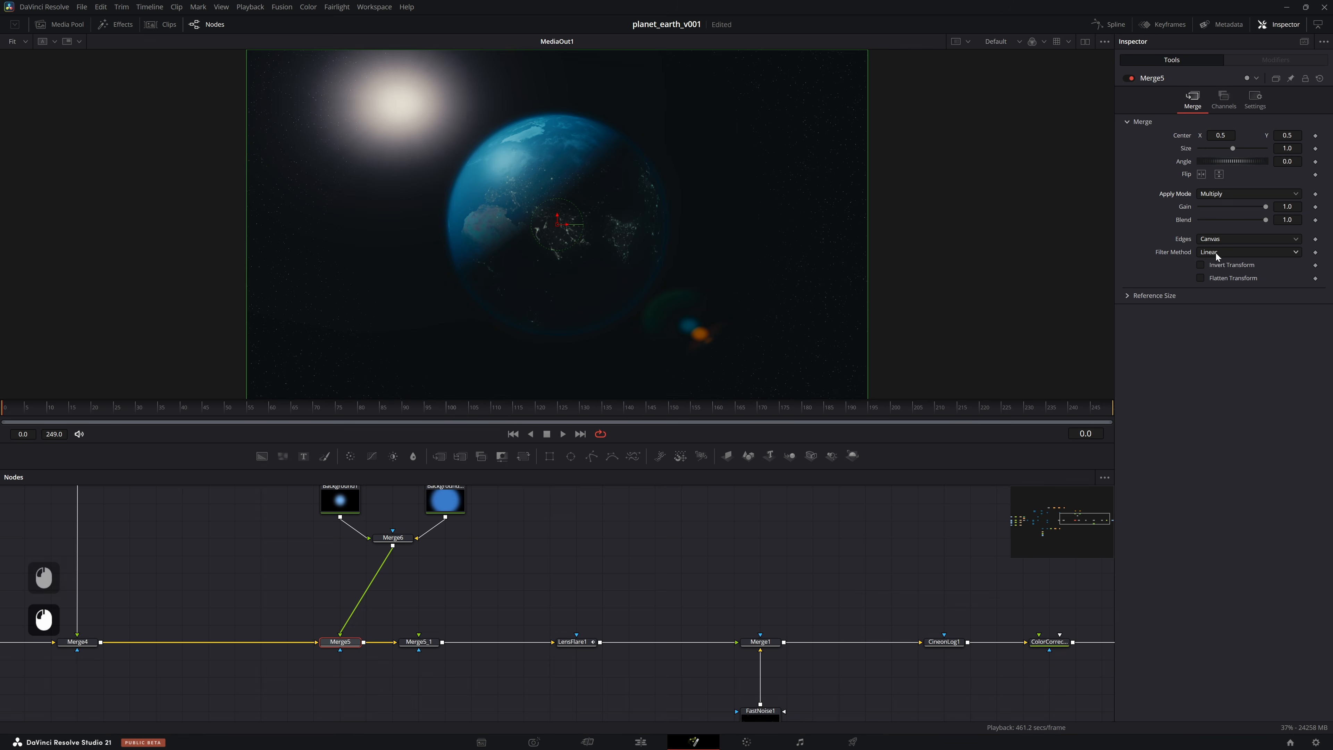
{"action": "key", "text": "ctrl+s"}
Connect the centers of both ellipse masks, Ellipse1_1 and Ellipse1, to Locator3D1's position
{"action": "left_click_drag", "start_coordinate": [446, 504], "coordinate": [502, 608]}
{"action": "left_click", "coordinate": [496, 550]}
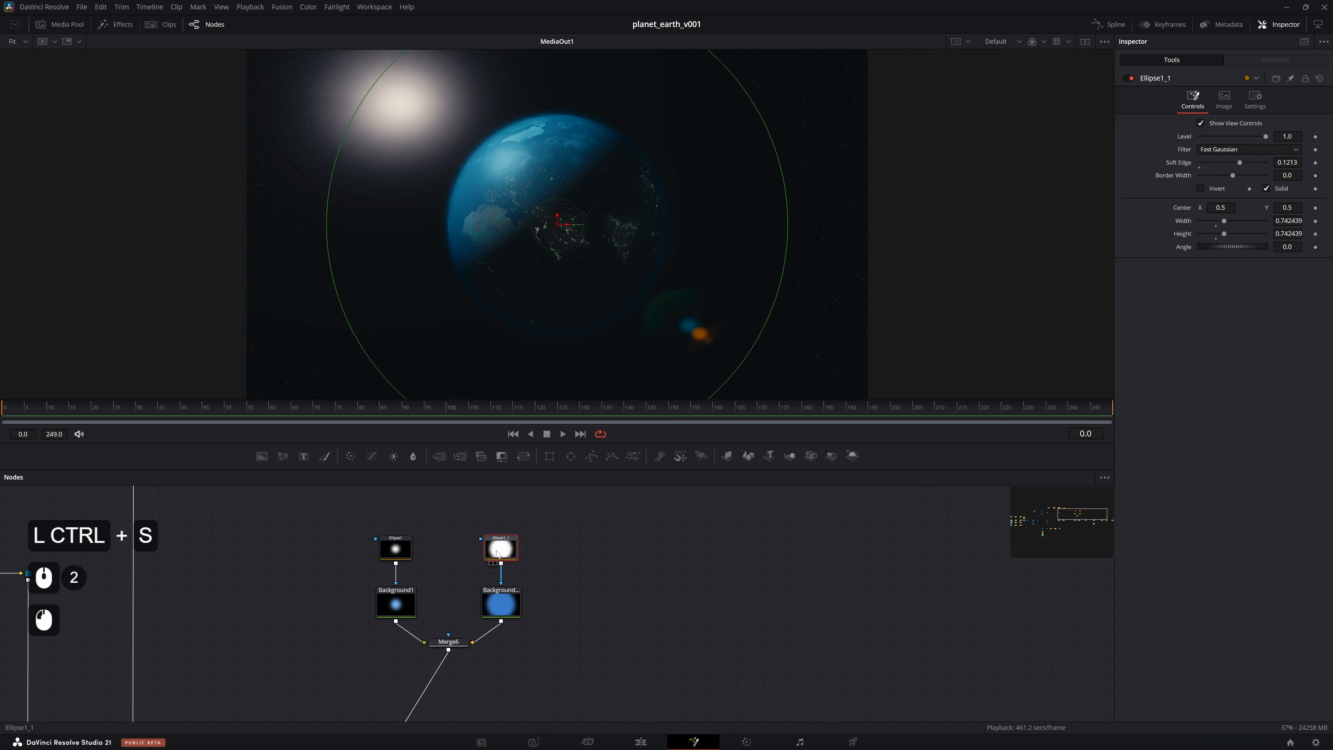
{"action": "right_click", "coordinate": [1184, 209]}
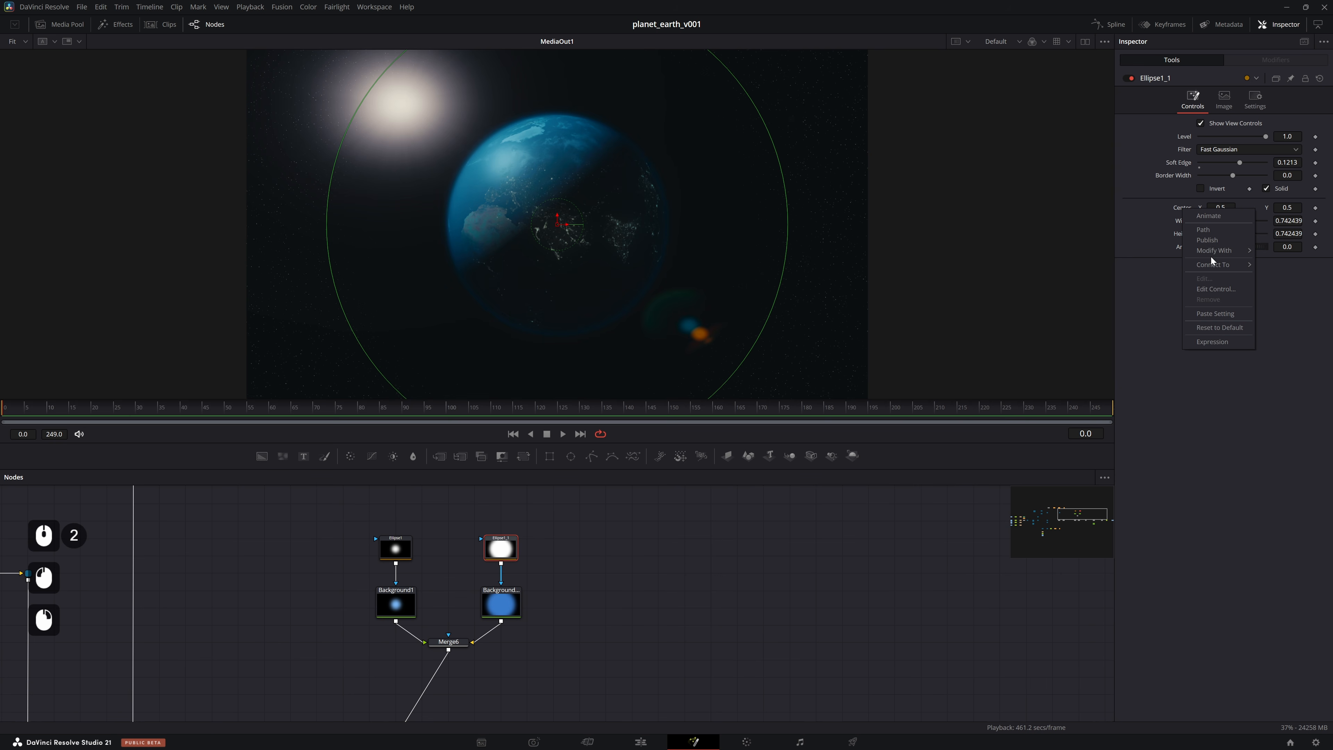
{"action": "mouse_move", "coordinate": [1277, 266]}
{"action": "left_click", "coordinate": [1228, 265]}
{"action": "left_click", "coordinate": [396, 549]}
{"action": "right_click", "coordinate": [1184, 209]}
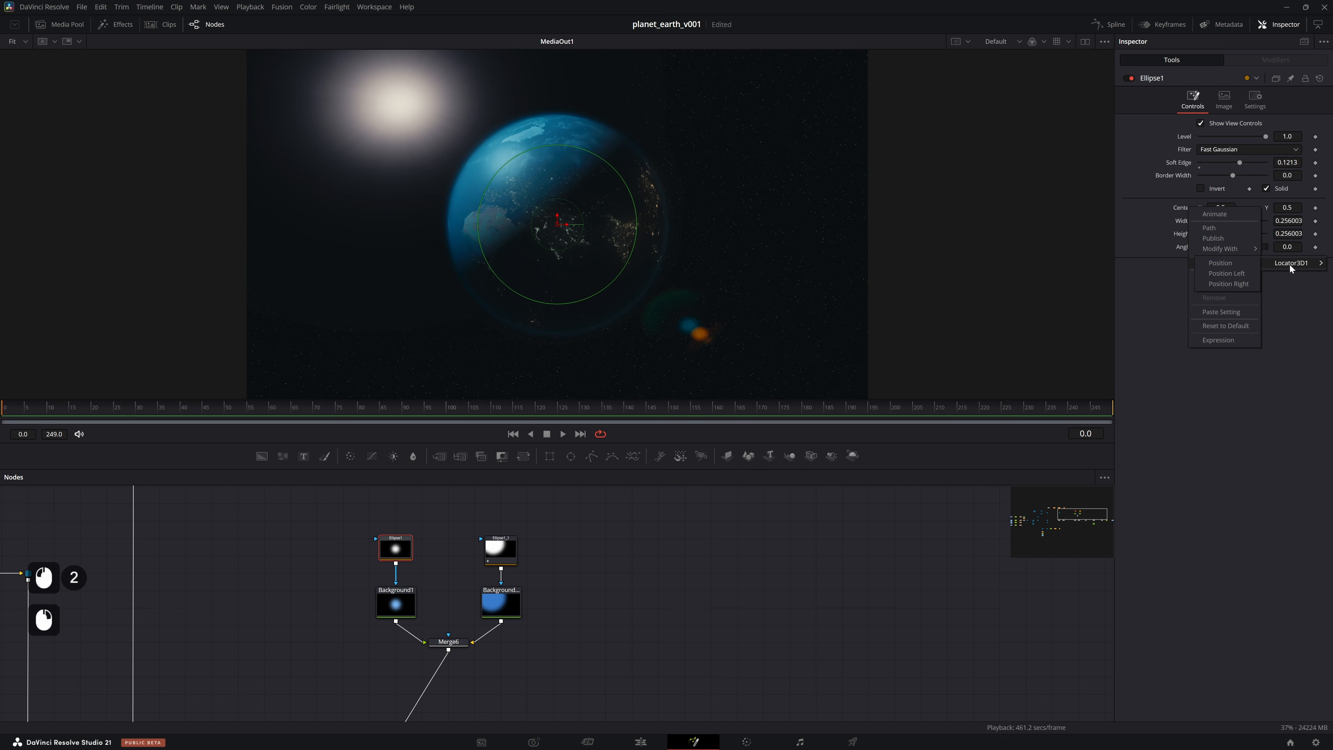
{"action": "left_click", "coordinate": [1234, 263]}
Connect Merge6 to Merge5_1's foreground and lower Merge5_1's blend to a faint blue glow
{"action": "key", "text": "ctrl+f"}
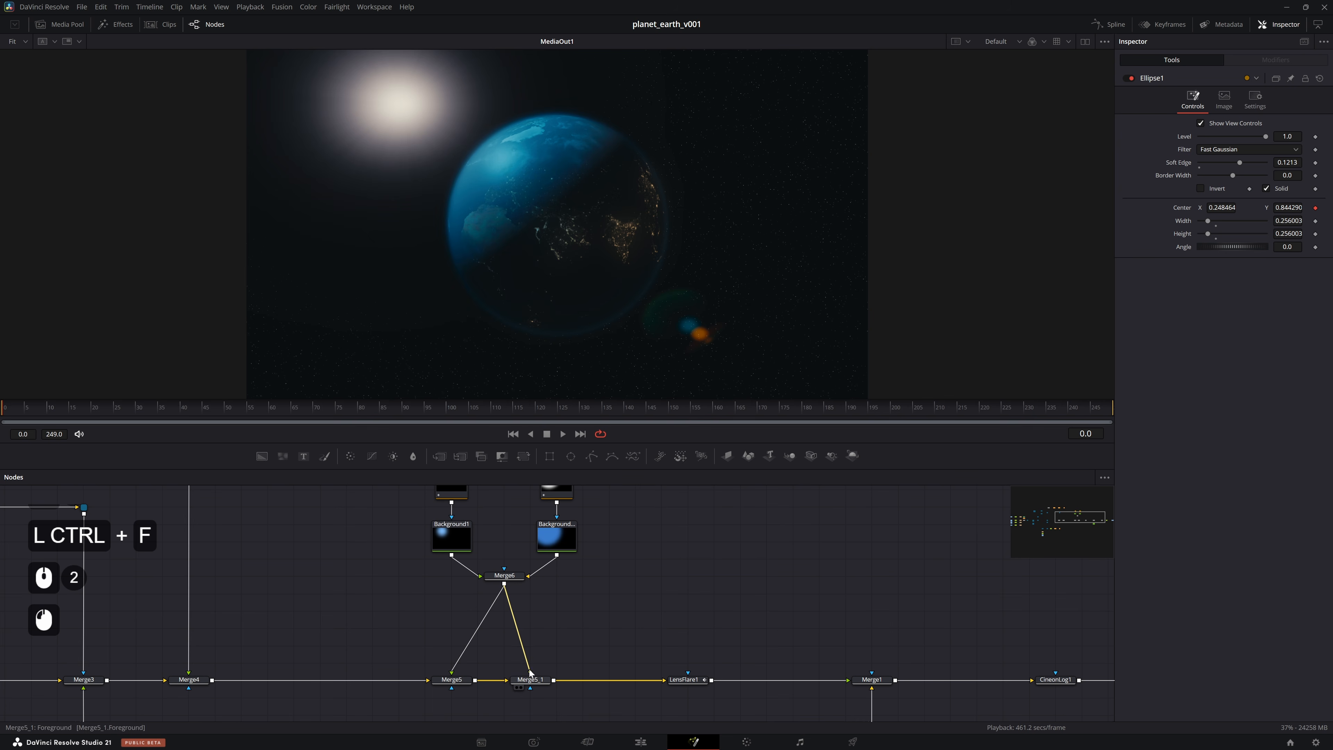
{"action": "left_click", "coordinate": [536, 682]}
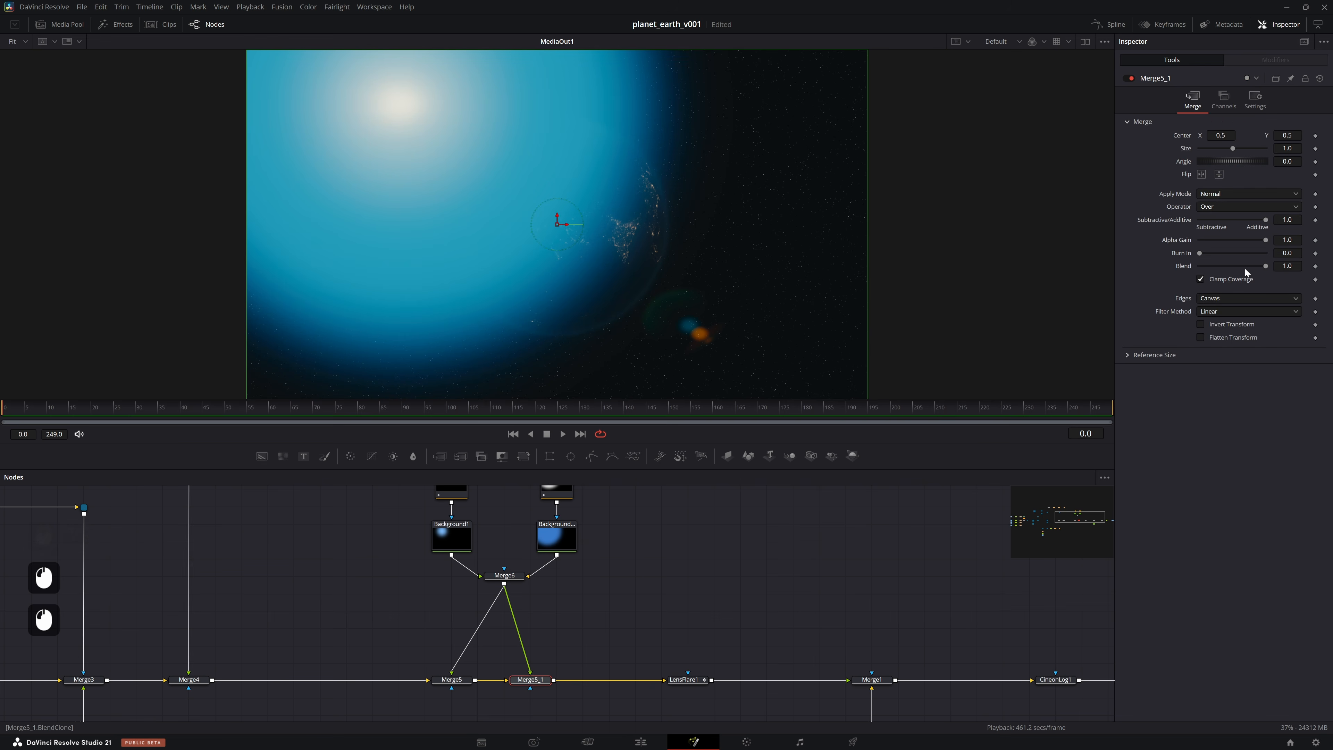
{"action": "left_click_drag", "start_coordinate": [1265, 266], "coordinate": [1203, 275]}
Lower Ellipse1's soft edge to about 0.096, enlarge the ellipse to about 0.34 in width and height, and save
{"action": "left_click", "coordinate": [454, 680]}
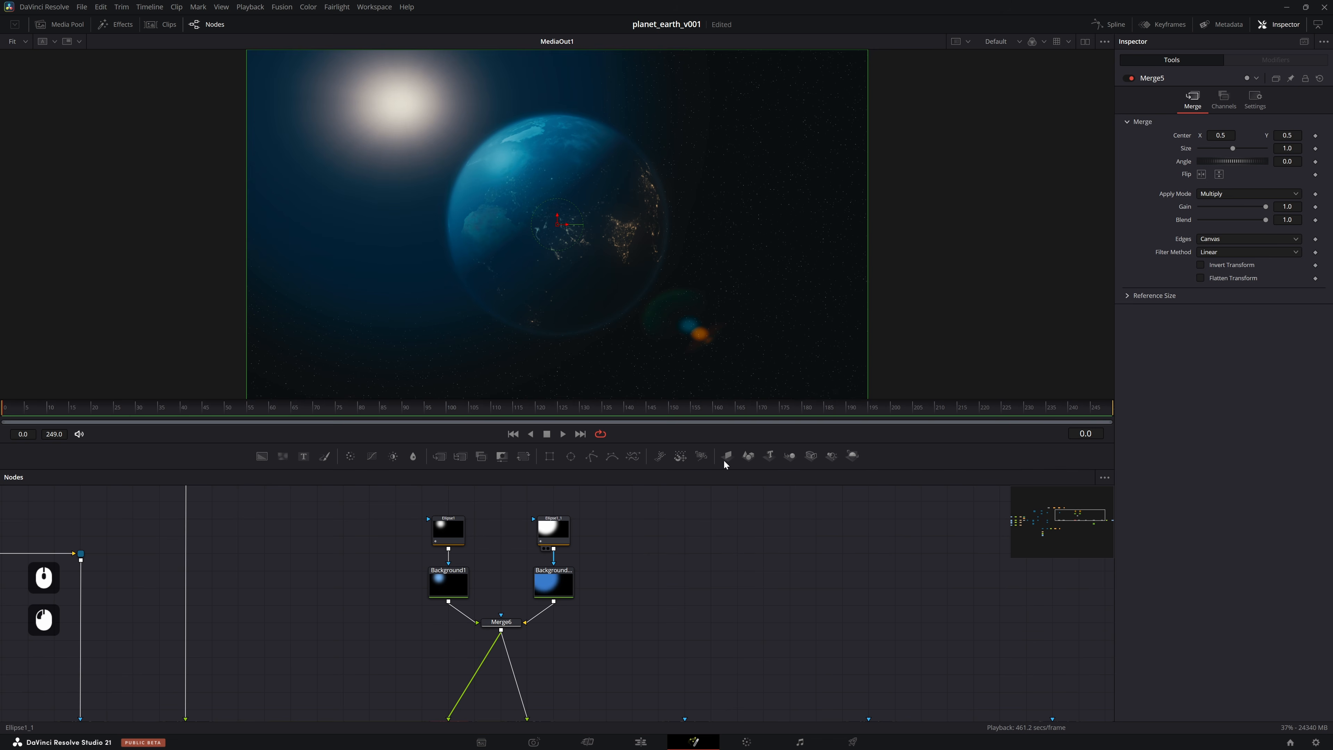
{"action": "left_click", "coordinate": [562, 529]}
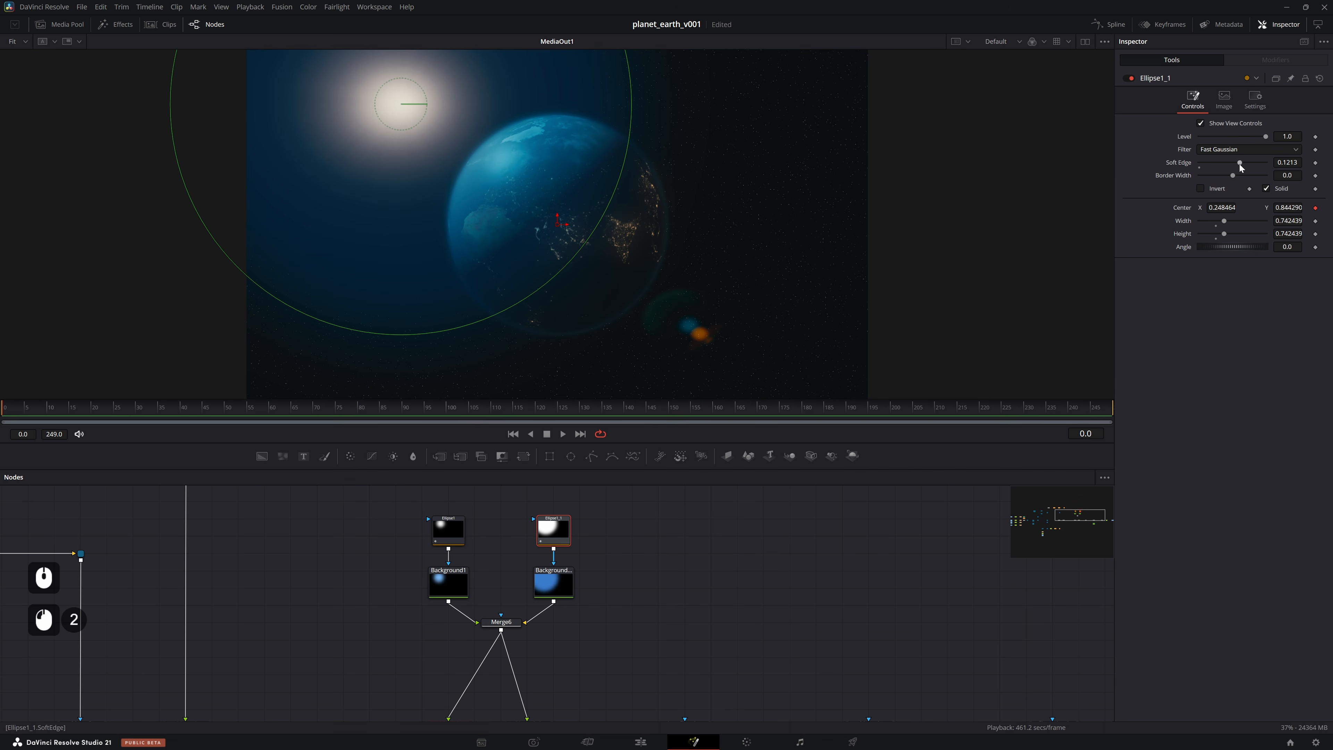
{"action": "left_click", "coordinate": [454, 522]}
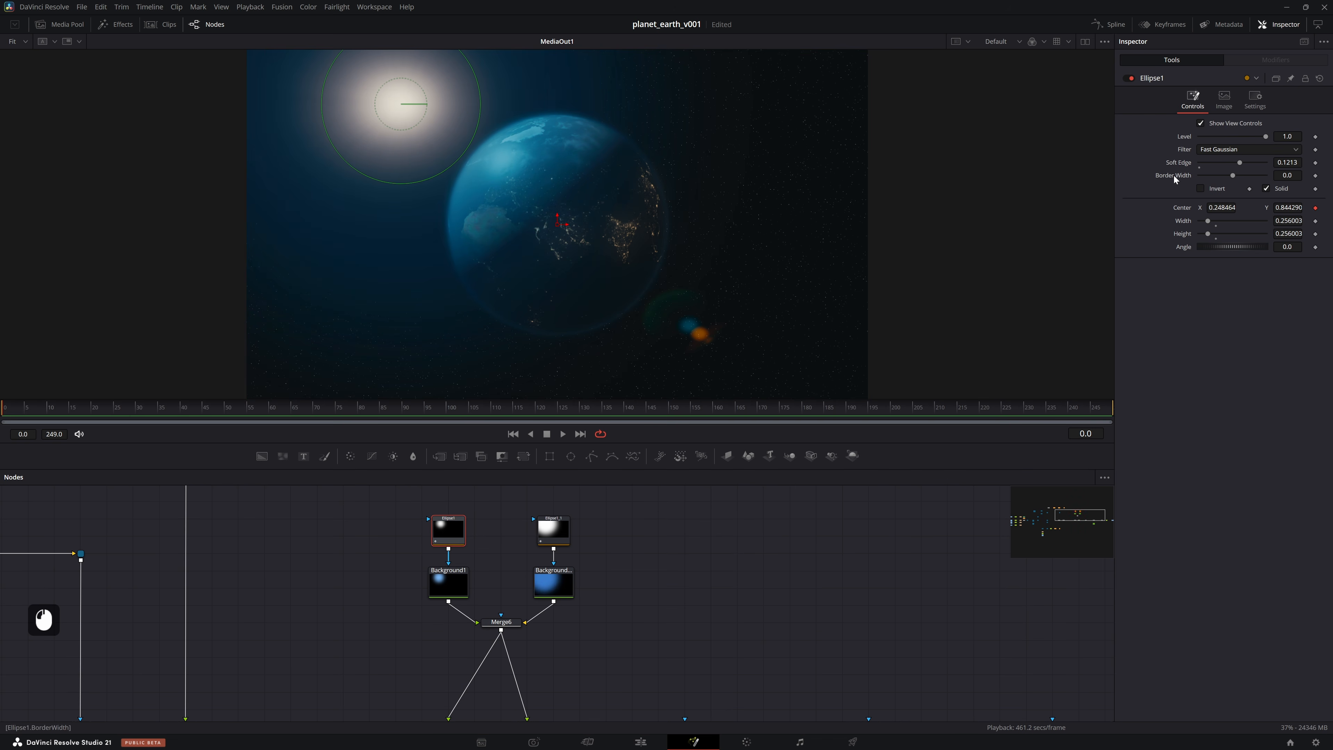
{"action": "left_click_drag", "start_coordinate": [1239, 162], "coordinate": [1230, 162]}
{"action": "left_click_drag", "start_coordinate": [448, 167], "coordinate": [466, 189]}
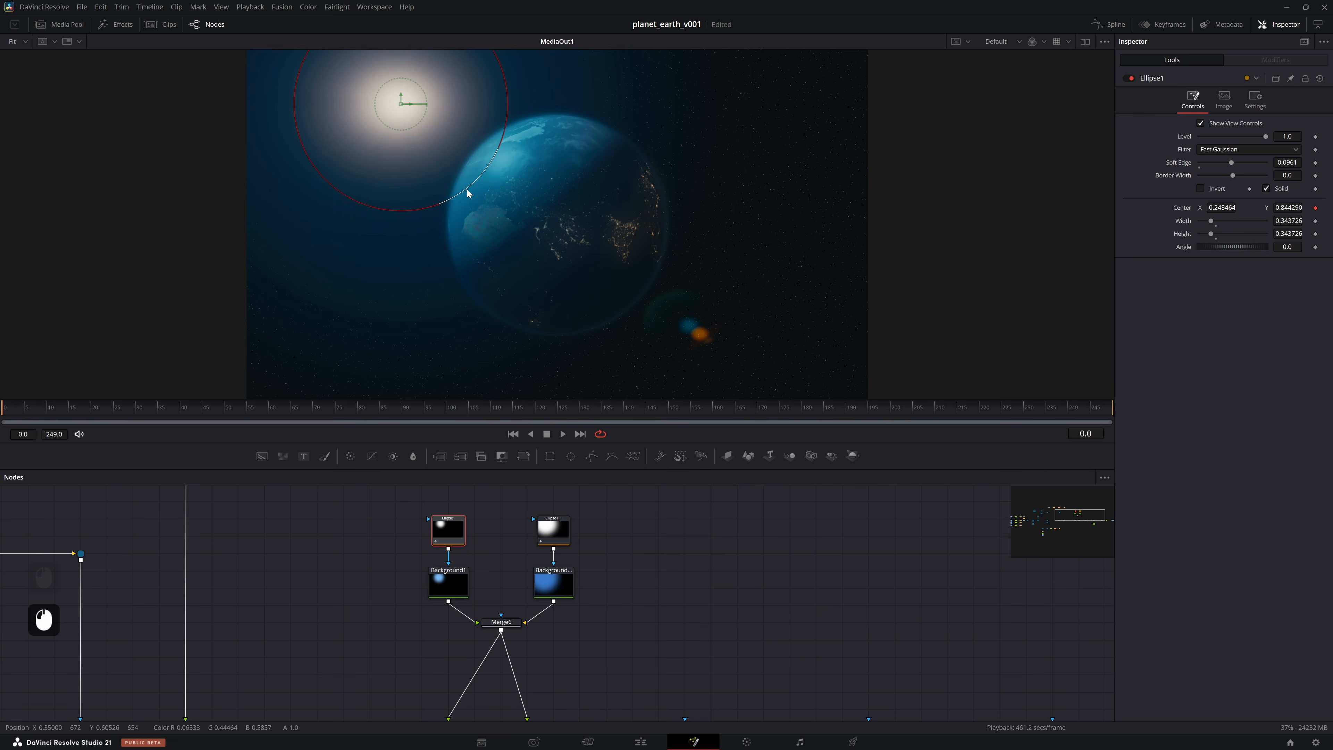
{"action": "left_click_drag", "start_coordinate": [735, 606], "coordinate": [595, 483]}
{"action": "key", "text": "ctrl+s"}
Set ColorCorrector2's contrast to about 1.51 and save the project
{"action": "left_click_drag", "start_coordinate": [530, 630], "coordinate": [650, 544]}
{"action": "left_click_drag", "start_coordinate": [719, 575], "coordinate": [616, 571]}
{"action": "left_click", "coordinate": [755, 606]}
{"action": "left_click_drag", "start_coordinate": [1233, 340], "coordinate": [1238, 341]}
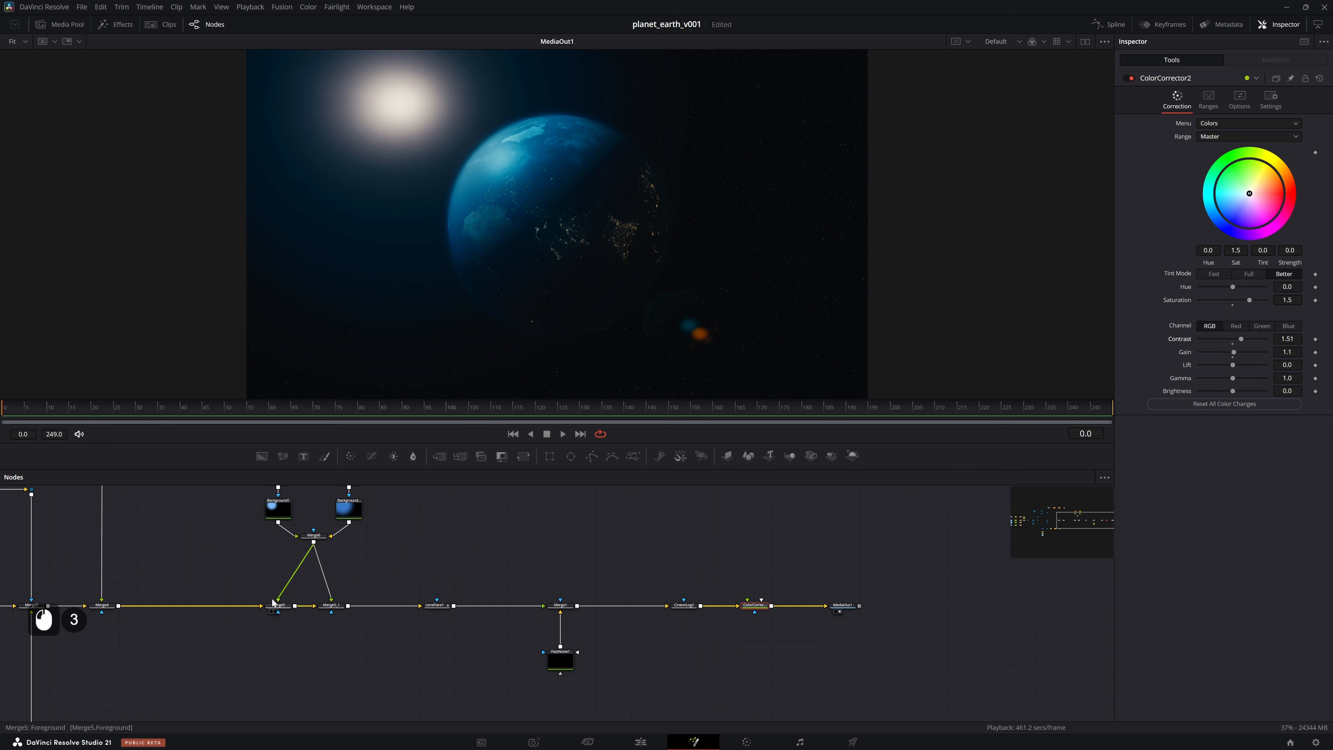
{"action": "left_click", "coordinate": [392, 540]}
{"action": "left_click", "coordinate": [286, 607]}
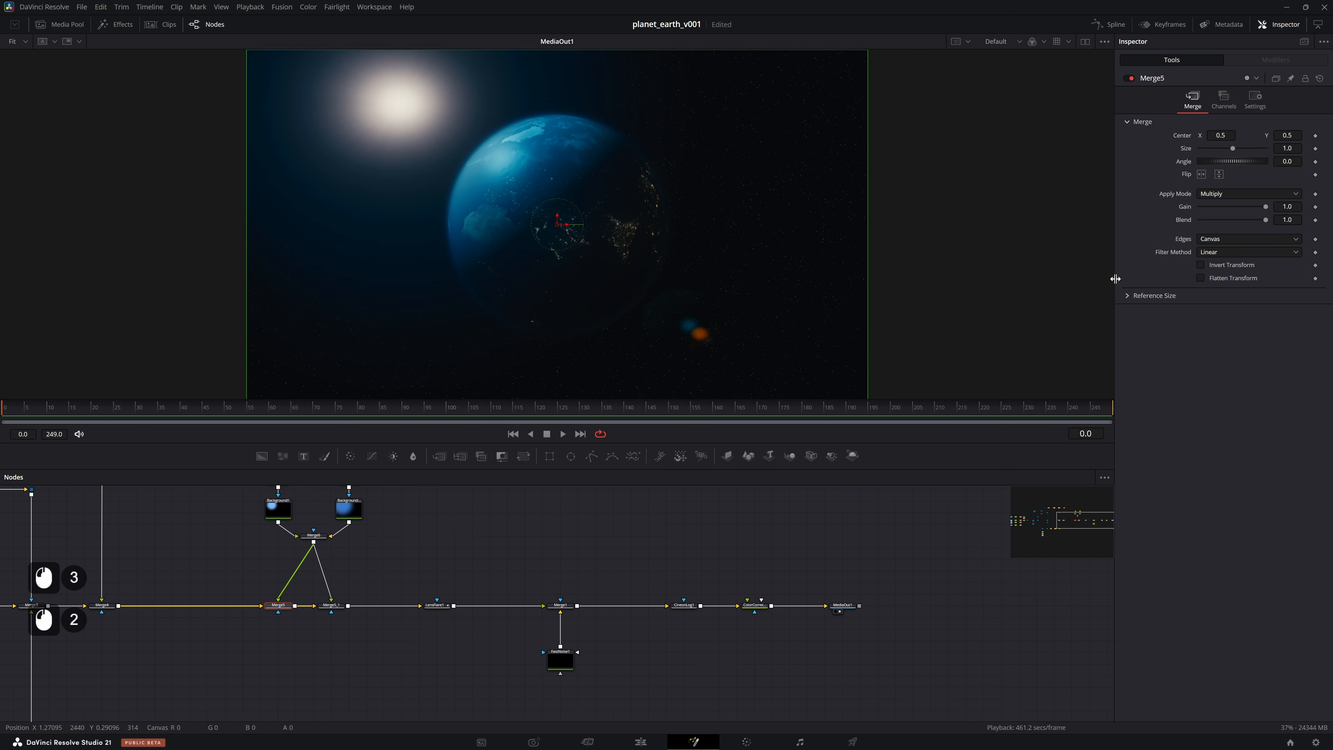
{"action": "key", "text": "ctrl+s"}
Set Merge6's Burn In to 1.0 and save the project
{"action": "left_click", "coordinate": [463, 591]}
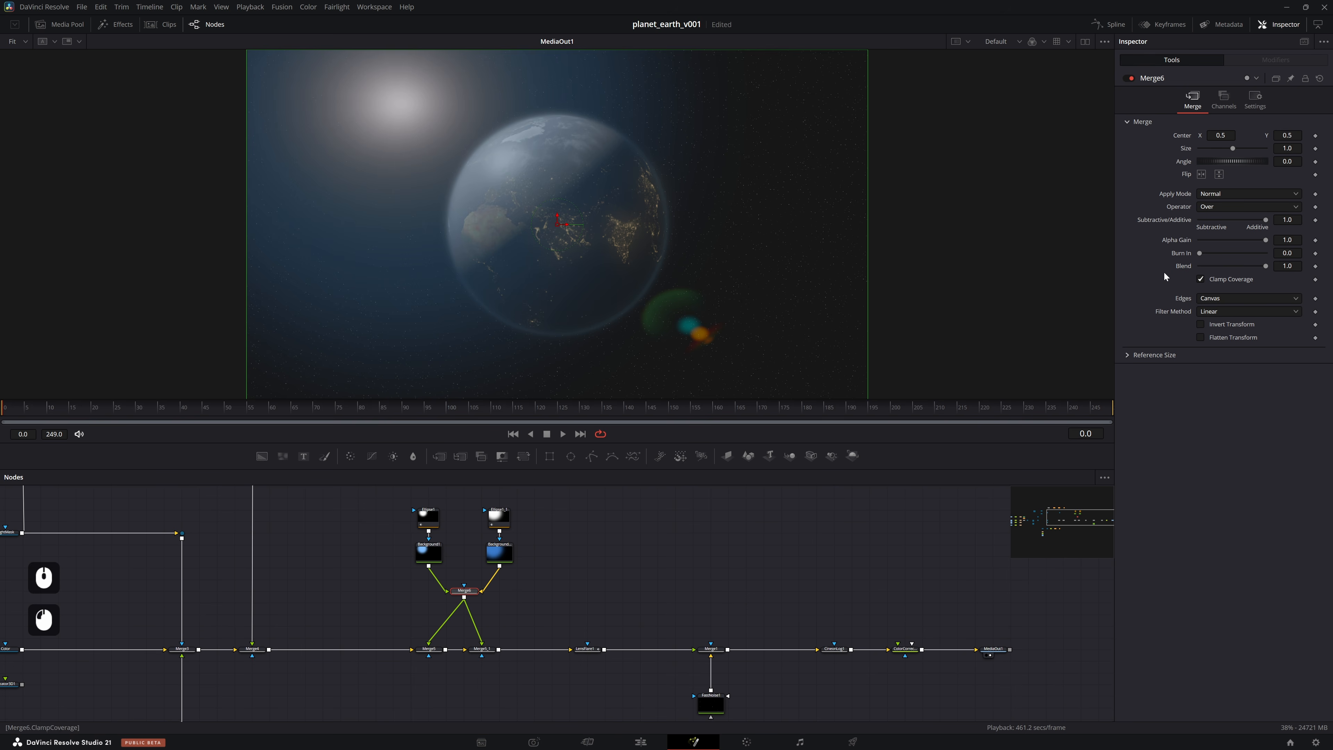
{"action": "left_click_drag", "start_coordinate": [1233, 261], "coordinate": [1320, 277]}
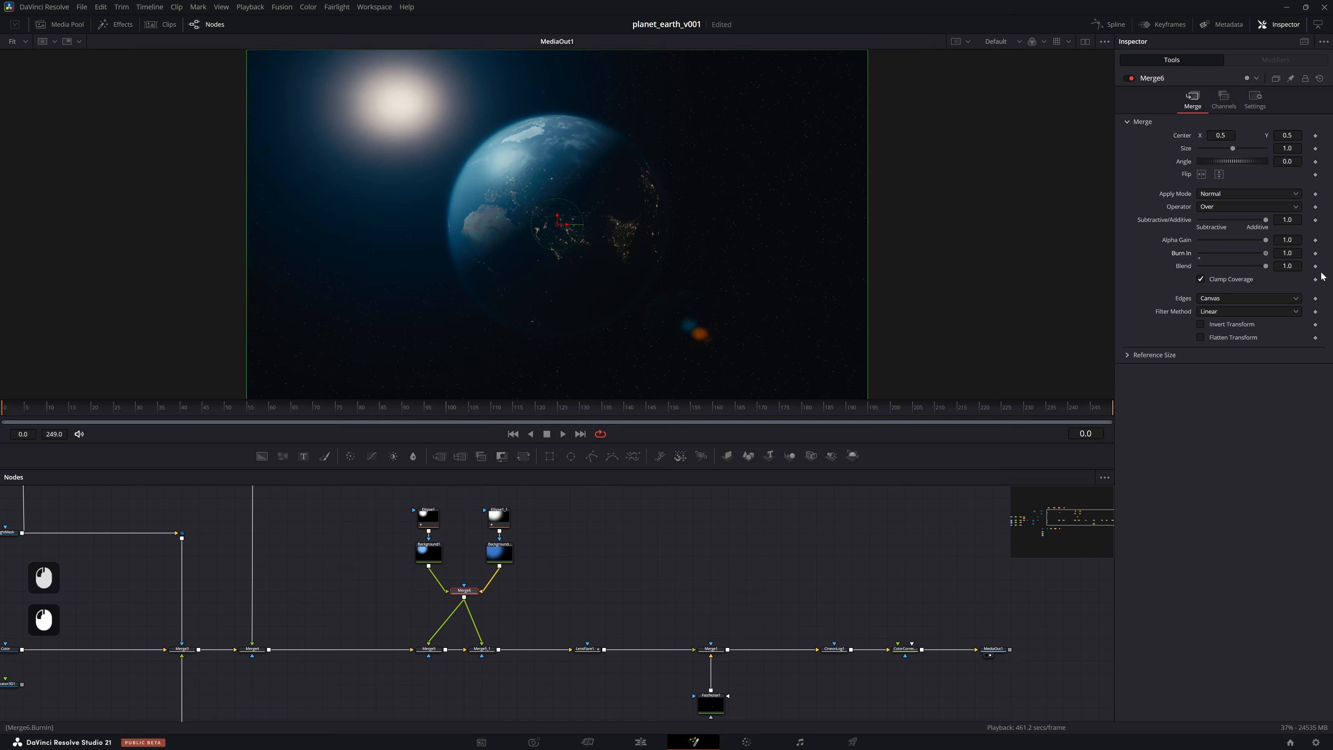
{"action": "left_click", "coordinate": [705, 499]}
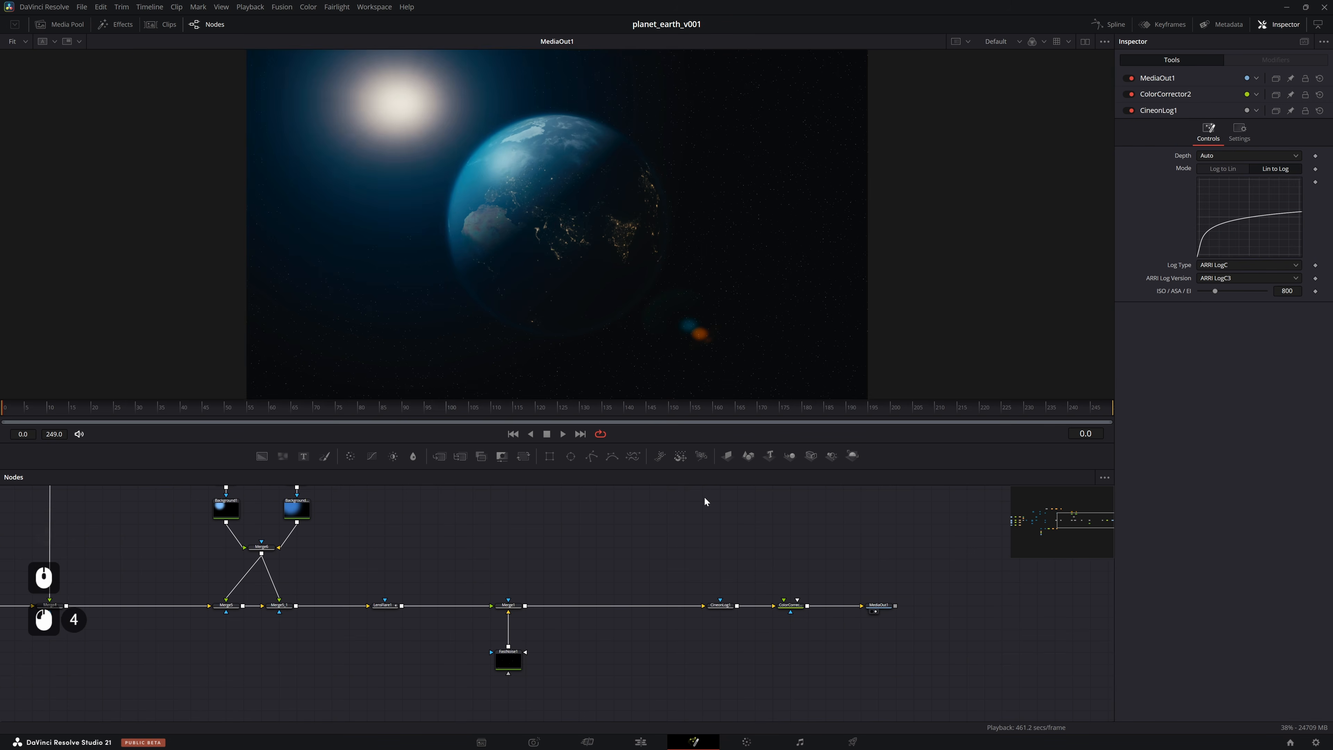
{"action": "key", "text": "ctrl+s"}
Insert a Merge node between Merge5_1 and LensFlare1 and connect the city lights branch's pipe router to its foreground
{"action": "mouse_move", "coordinate": [569, 293]}
{"action": "left_mouse_down"}
{"action": "mouse_move", "coordinate": [625, 271]}
{"action": "mouse_move", "coordinate": [628, 138]}
{"action": "mouse_move", "coordinate": [658, 140]}
{"action": "left_mouse_up"}
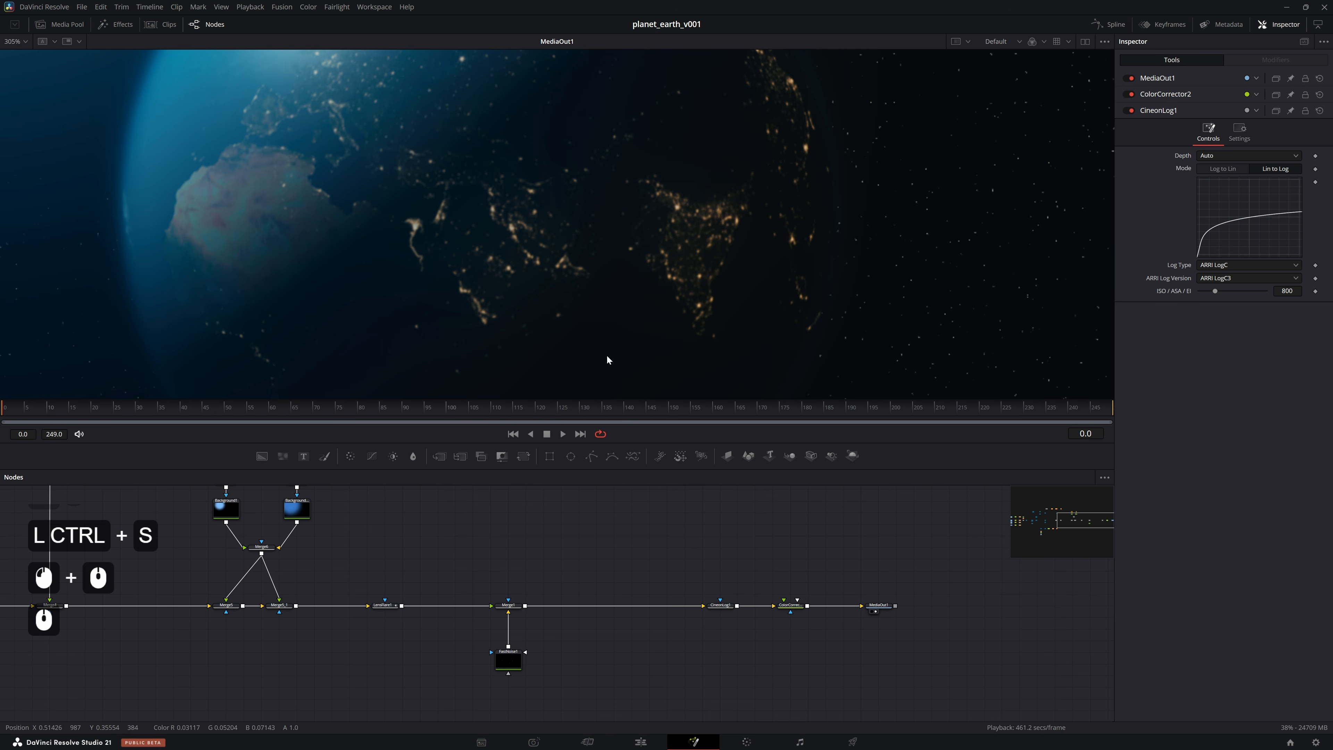
{"action": "left_click_drag", "start_coordinate": [922, 540], "coordinate": [423, 689]}
{"action": "left_click_drag", "start_coordinate": [493, 666], "coordinate": [564, 667]}
{"action": "key", "text": "shift+space"}
{"action": "type", "text": "merge"}
{"action": "key", "text": "Return"}
{"action": "left_click_drag", "start_coordinate": [487, 599], "coordinate": [507, 600]}
{"action": "left_click_drag", "start_coordinate": [79, 717], "coordinate": [550, 531]}
Set Merge7's Burn In to 1.0, save, and compare the image with Merge7 disabled and enabled
{"action": "left_click_drag", "start_coordinate": [1203, 251], "coordinate": [1271, 260]}
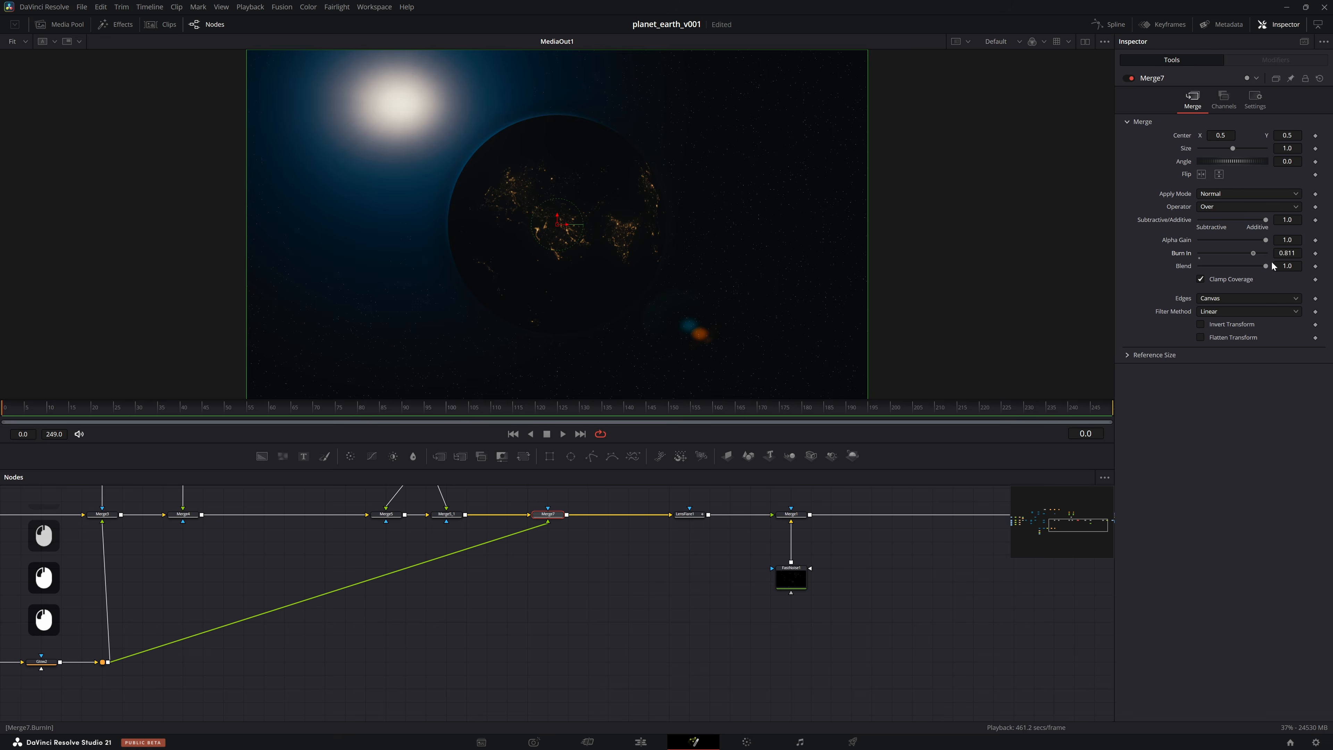
{"action": "key", "text": "ctrl+s"}
{"action": "left_click", "coordinate": [583, 272]}
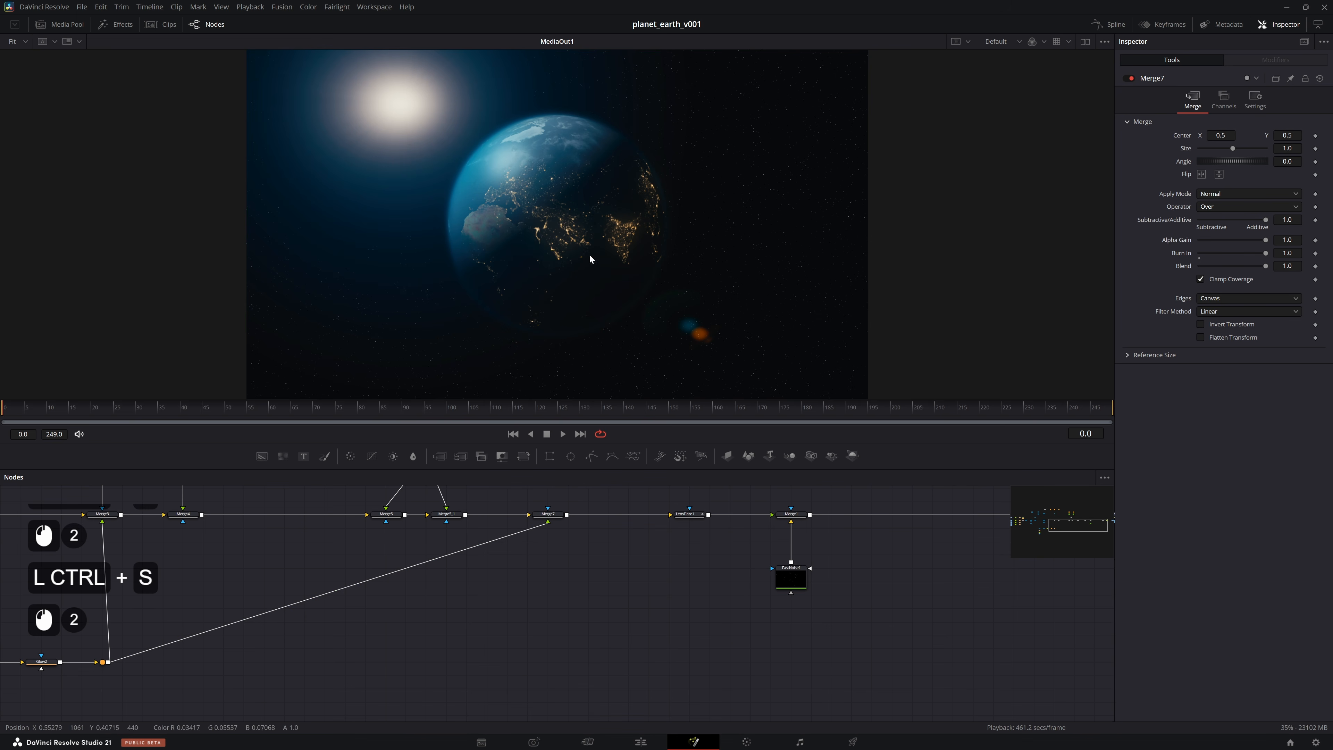
{"action": "left_click", "coordinate": [548, 513]}
{"action": "key", "text": "ctrl+p"}
{"action": "key", "text": "ctrl+p"}
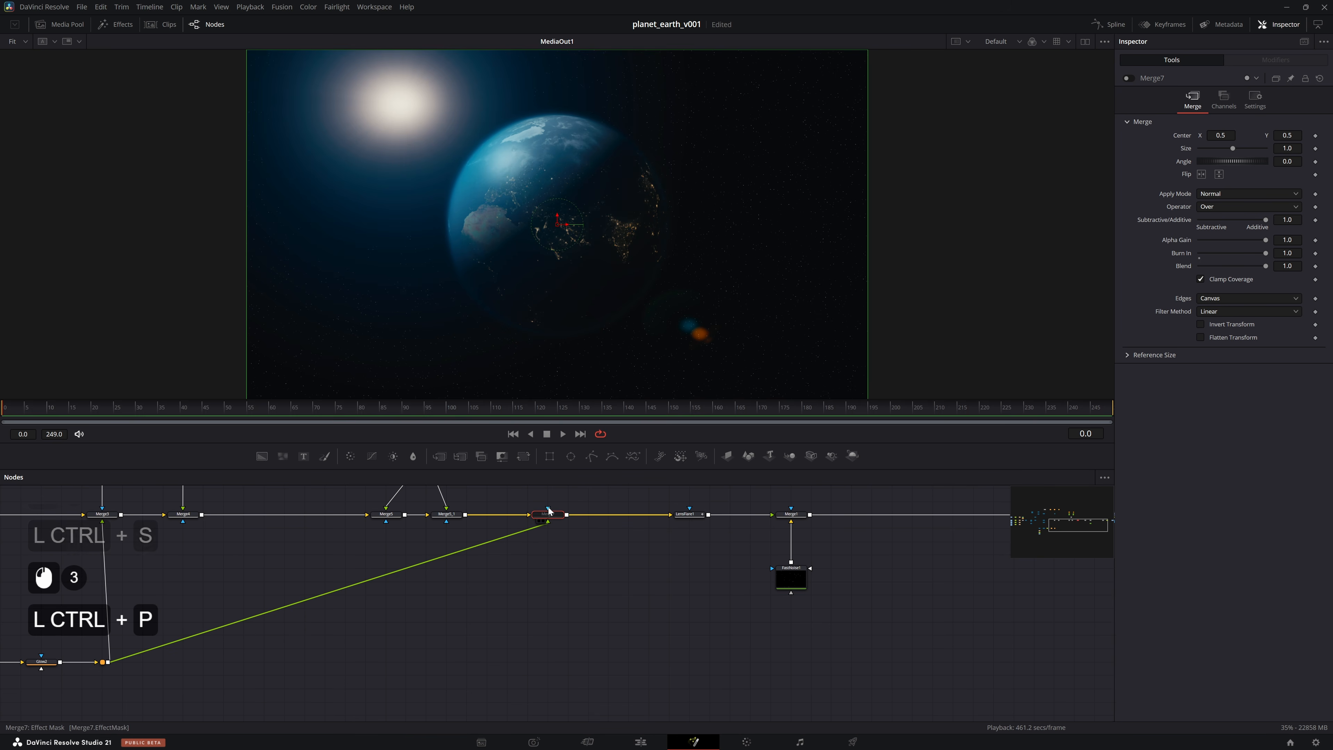
{"action": "key", "text": "ctrl+p"}
{"action": "key", "text": "ctrl+p"}
Add a pipe router to the wire feeding Merge7's foreground and place it straight below Merge7
{"action": "left_click_drag", "start_coordinate": [496, 506], "coordinate": [527, 561]}
{"action": "left_click_drag", "start_coordinate": [455, 630], "coordinate": [425, 659]}
{"action": "left_click", "coordinate": [399, 648], "text": "alt"}
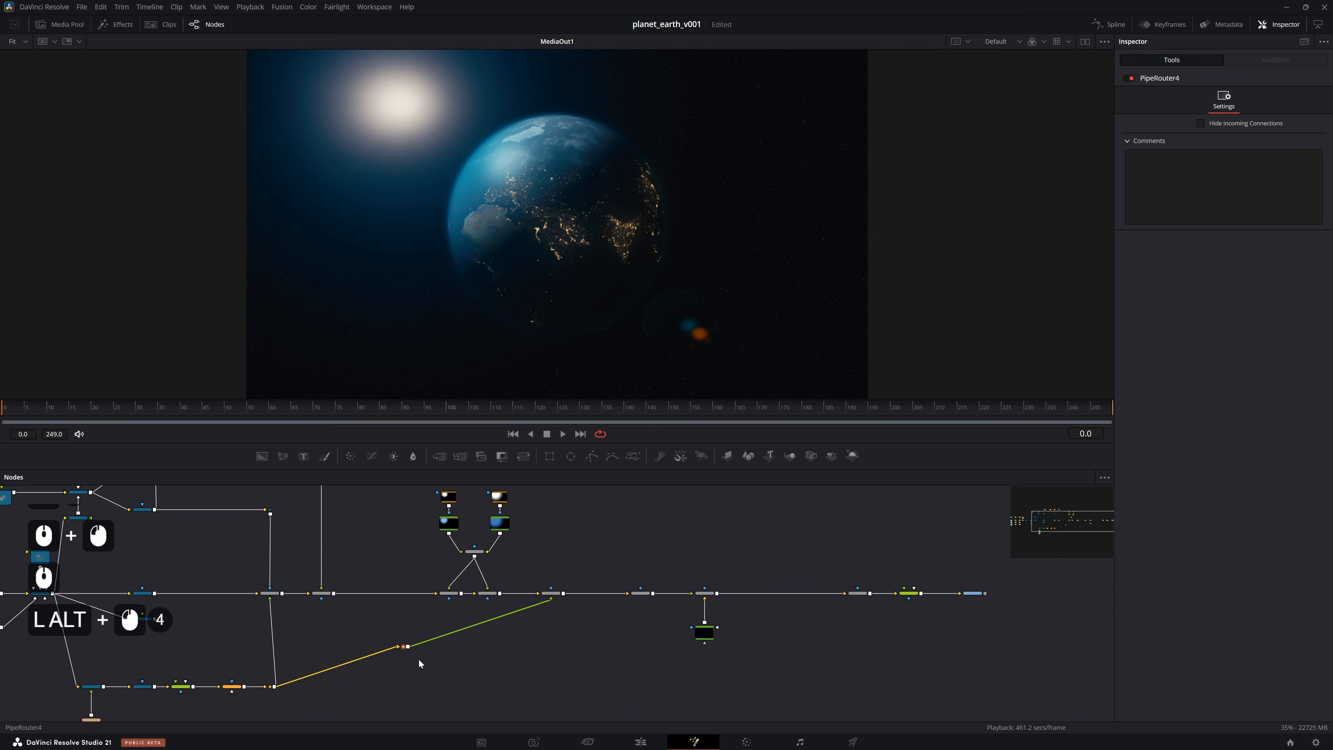
Connect the output of PipeRouter2, which carries the light mask, to Merge7's effect mask
{"action": "left_click", "coordinate": [271, 511]}
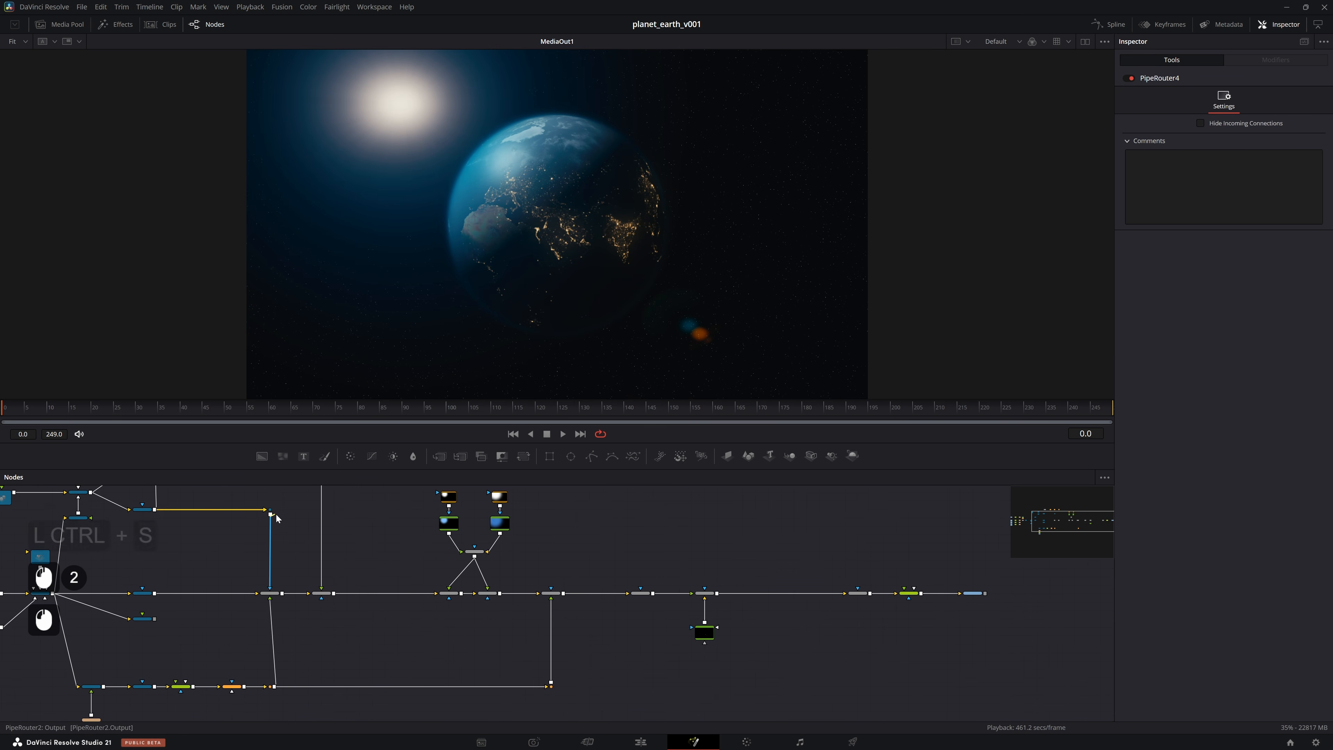
{"action": "left_click_drag", "start_coordinate": [271, 514], "coordinate": [322, 542]}
{"action": "left_click", "coordinate": [633, 651]}
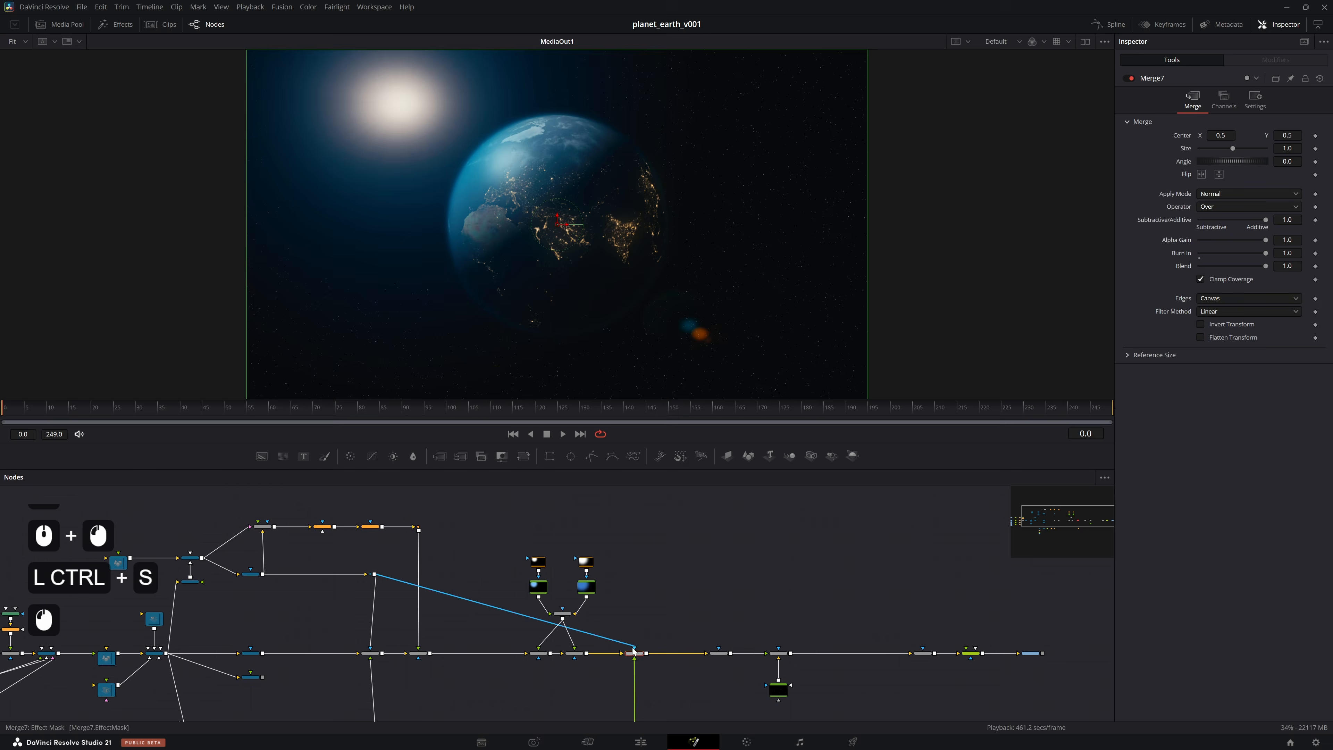
Add a pipe router above Merge7 on its effect mask wire, hide the router's incoming connections and save
{"action": "left_click", "coordinate": [605, 637], "text": "alt"}
{"action": "left_click_drag", "start_coordinate": [605, 637], "coordinate": [692, 509]}
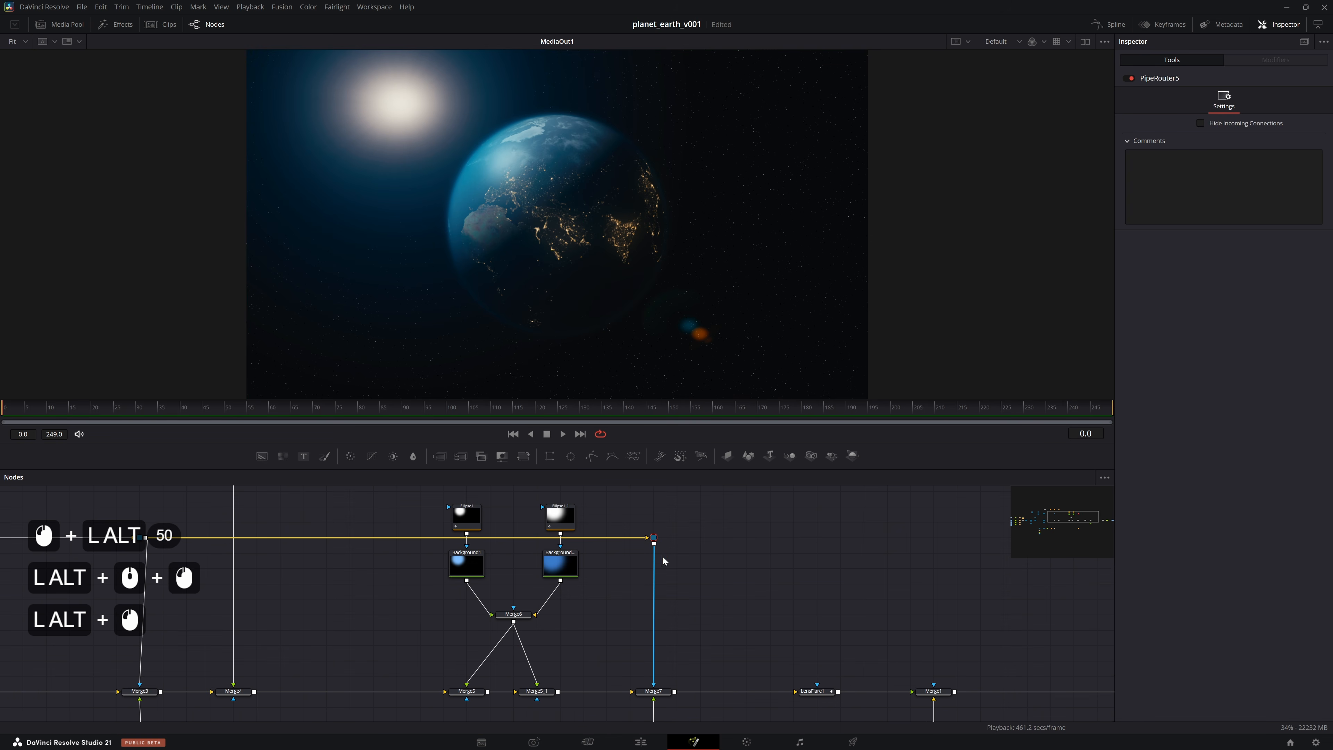
{"action": "left_click", "coordinate": [1200, 123]}
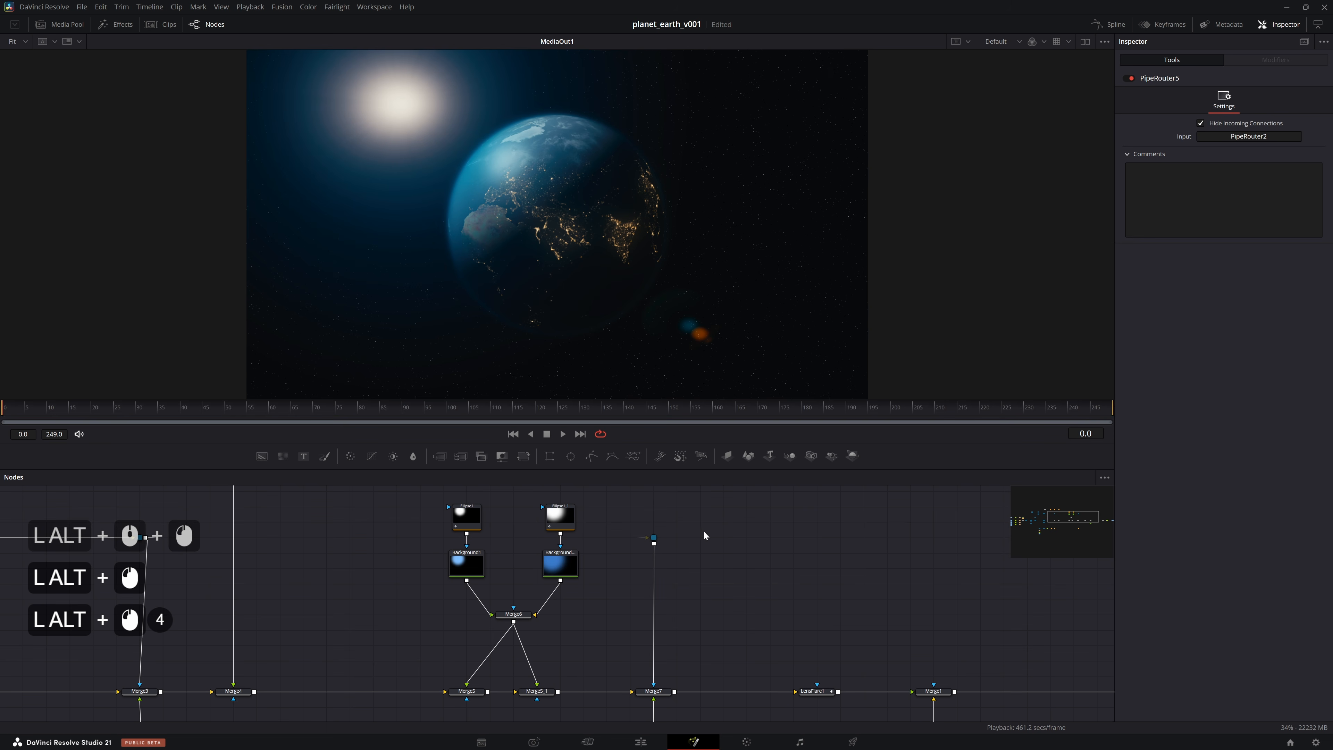
{"action": "key", "text": "ctrl+alt+s"}
Set Merge7's mask channel to Luminance, adjust its low and high range, apply the mask inverted and save
{"action": "left_click_drag", "start_coordinate": [638, 580], "coordinate": [624, 499]}
{"action": "left_click", "coordinate": [639, 610]}
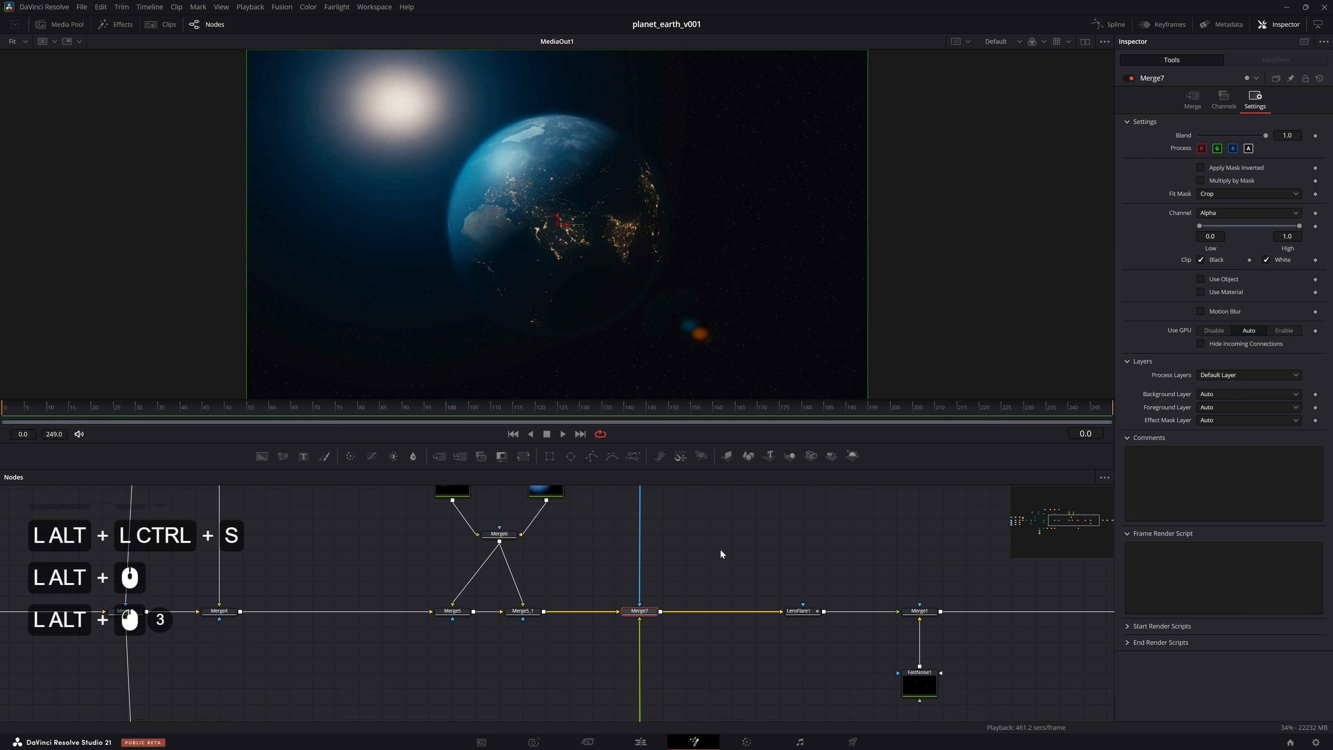
{"action": "left_click", "coordinate": [1204, 213]}
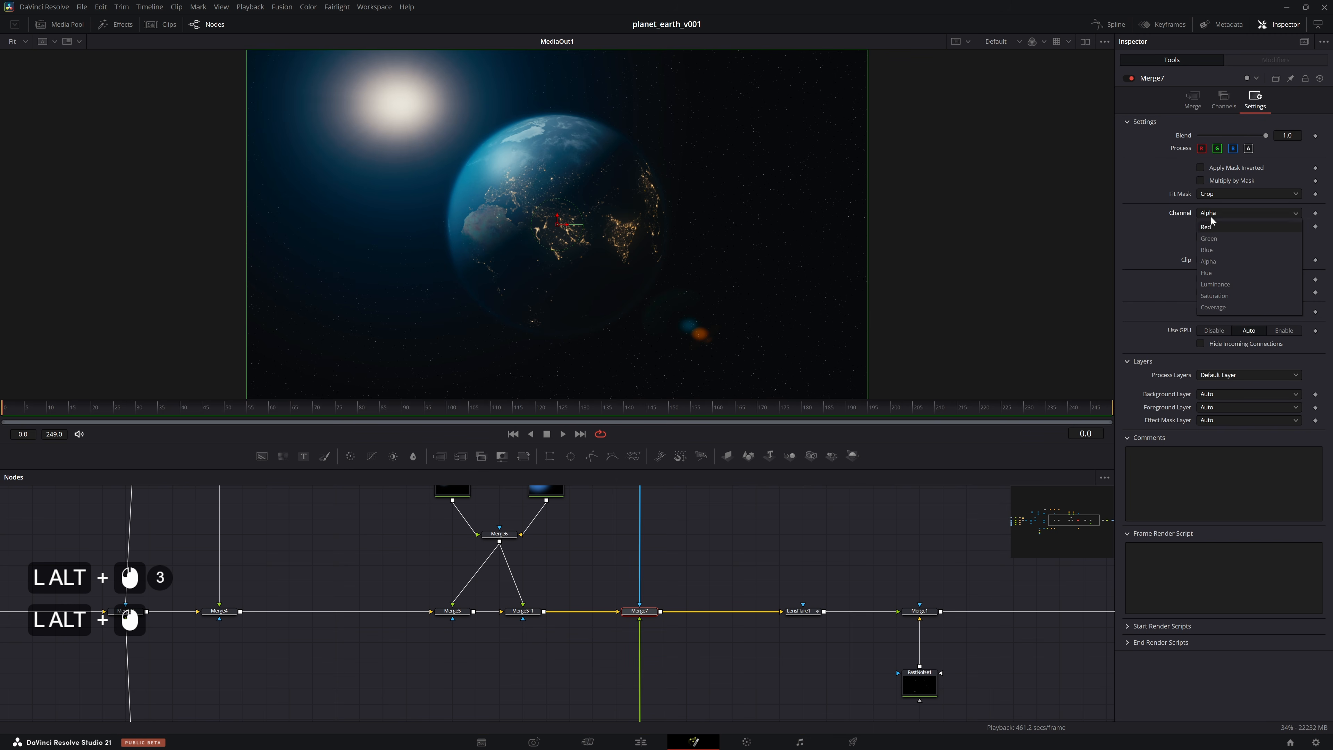
{"action": "left_click", "coordinate": [1213, 288]}
{"action": "left_click_drag", "start_coordinate": [1199, 226], "coordinate": [1295, 228]}
{"action": "left_click", "coordinate": [1202, 168]}
{"action": "key", "text": "ctrl+s"}
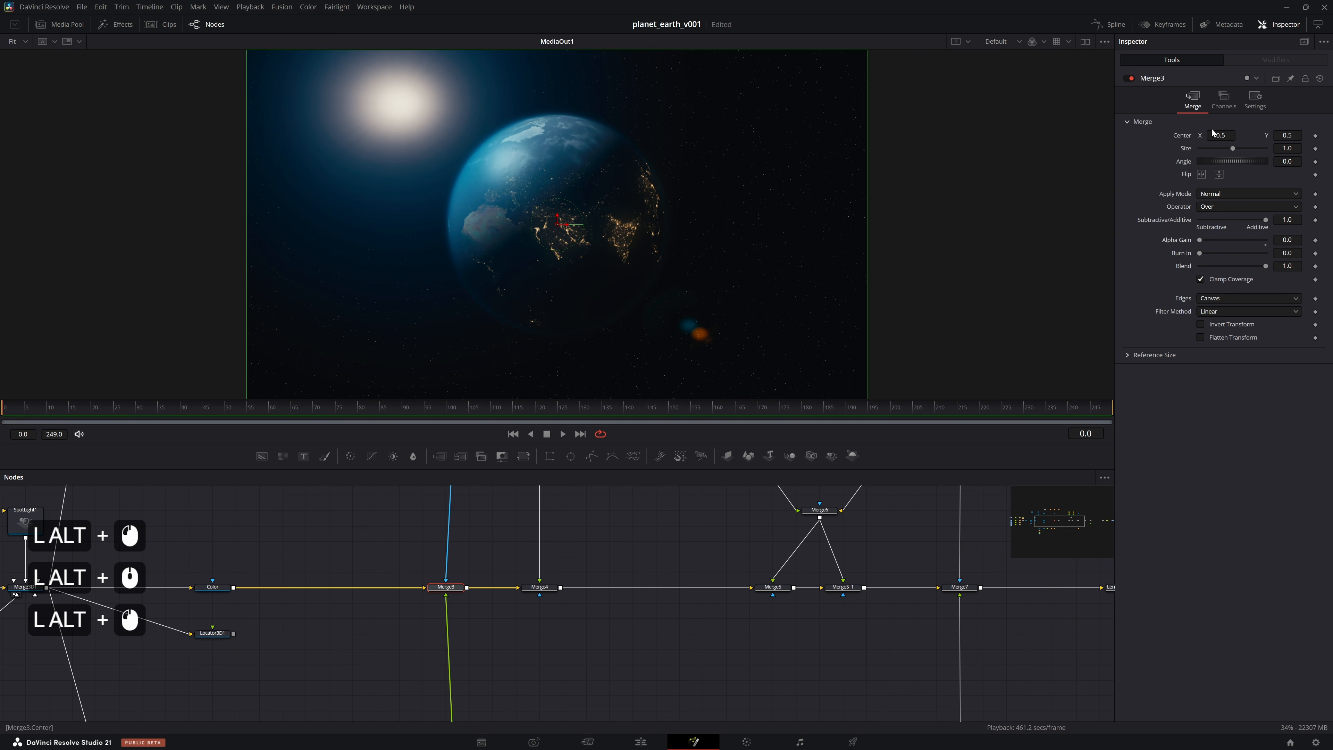
Set Merge3's luminance mask range to 0.0 low and about 0.356 high, and save the project
{"action": "left_click", "coordinate": [1247, 105]}
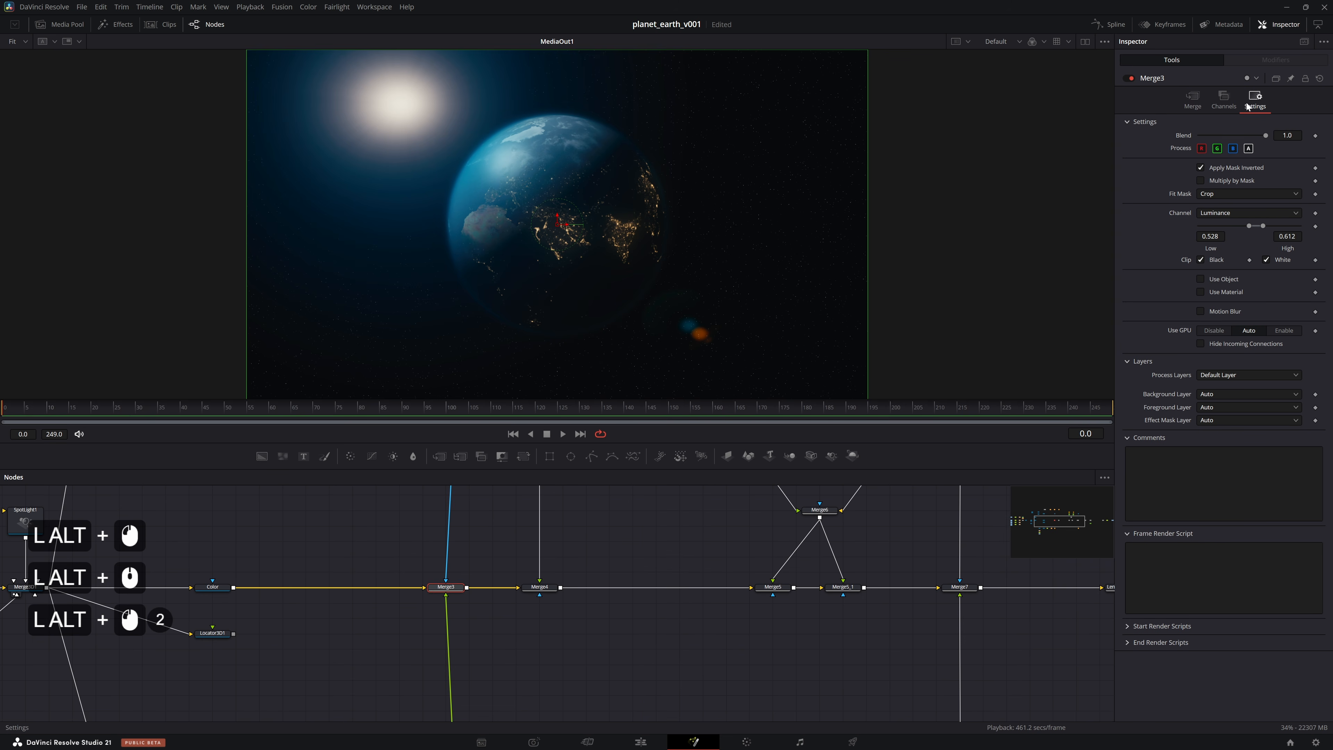
{"action": "mouse_move", "coordinate": [1253, 224]}
{"action": "left_mouse_down"}
{"action": "mouse_move", "coordinate": [1203, 233]}
{"action": "mouse_move", "coordinate": [1241, 227]}
{"action": "left_mouse_up"}
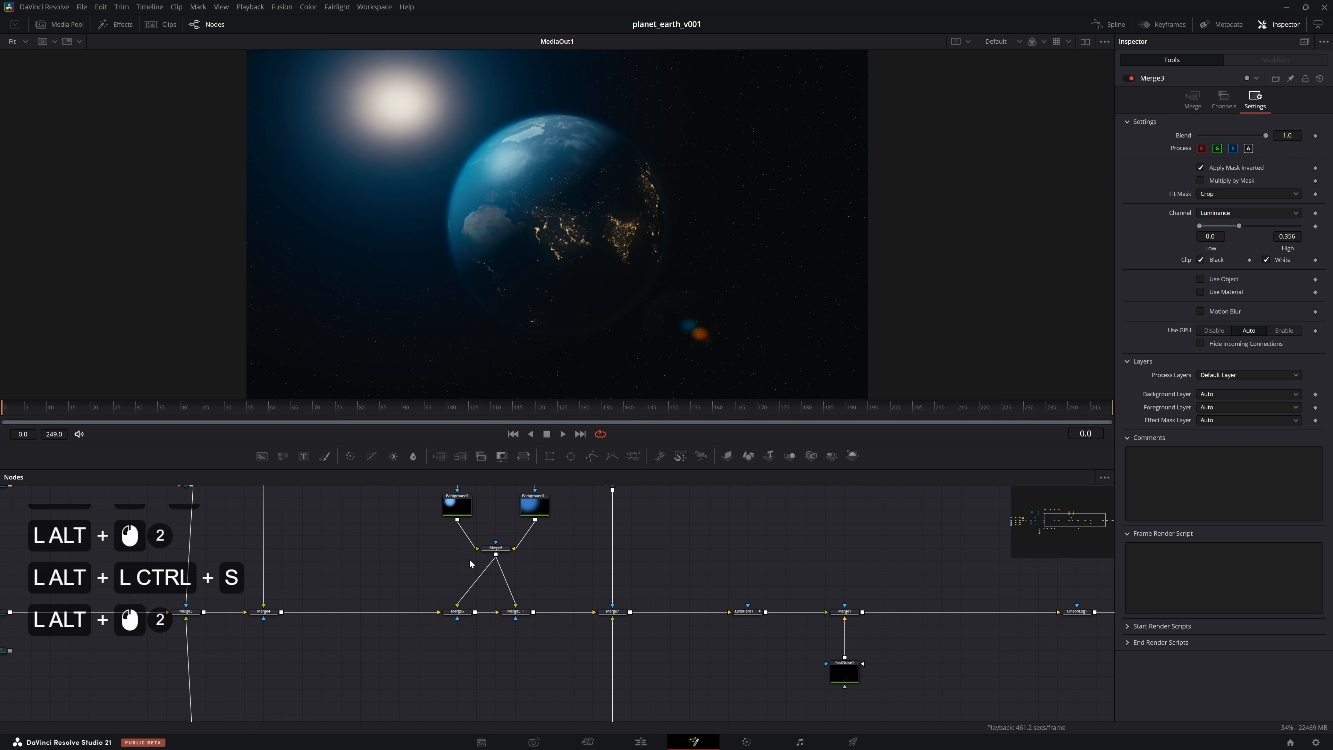
{"action": "left_click_drag", "start_coordinate": [408, 566], "coordinate": [463, 572]}
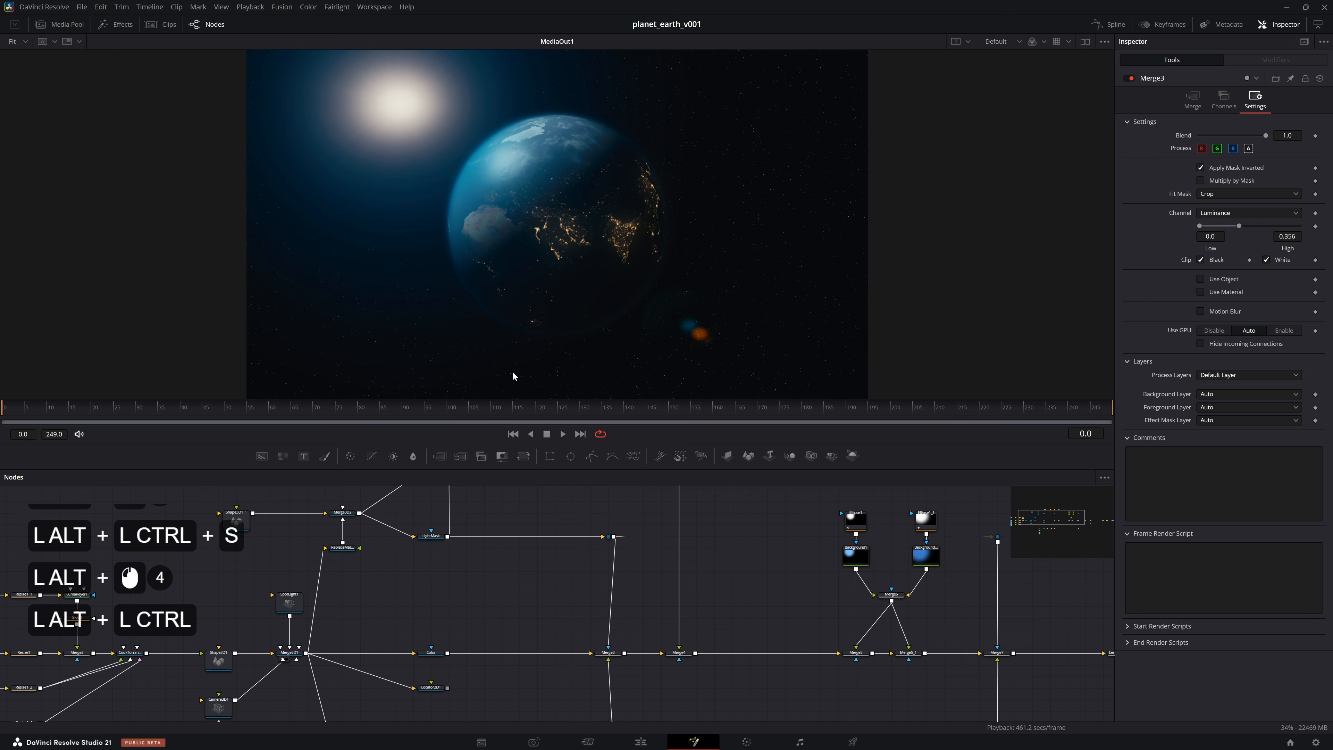
{"action": "key", "text": "ctrl+alt+s"}
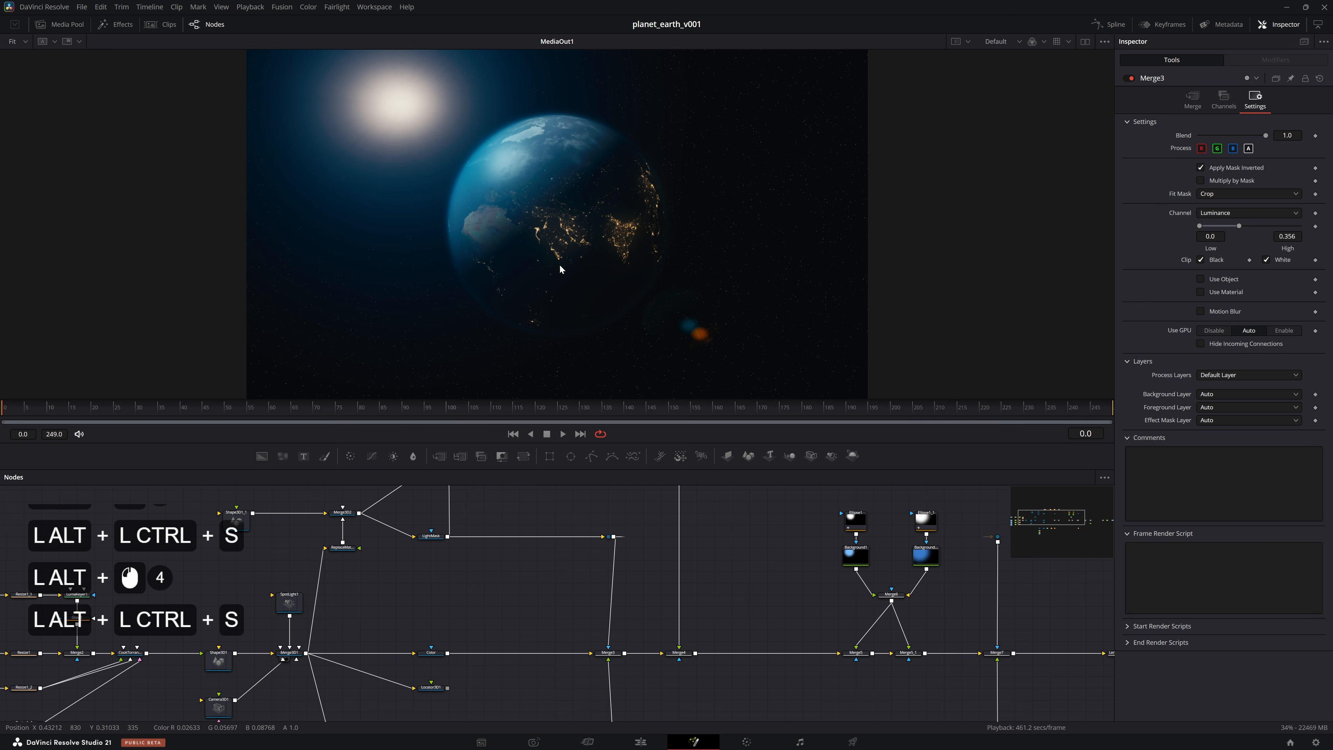
Add a Replace Material 3D node above the Color renderer and connect the node below the luma keyer to its material input
{"action": "left_click", "coordinate": [415, 611], "text": "alt"}
{"action": "left_click_drag", "start_coordinate": [403, 593], "coordinate": [580, 573]}
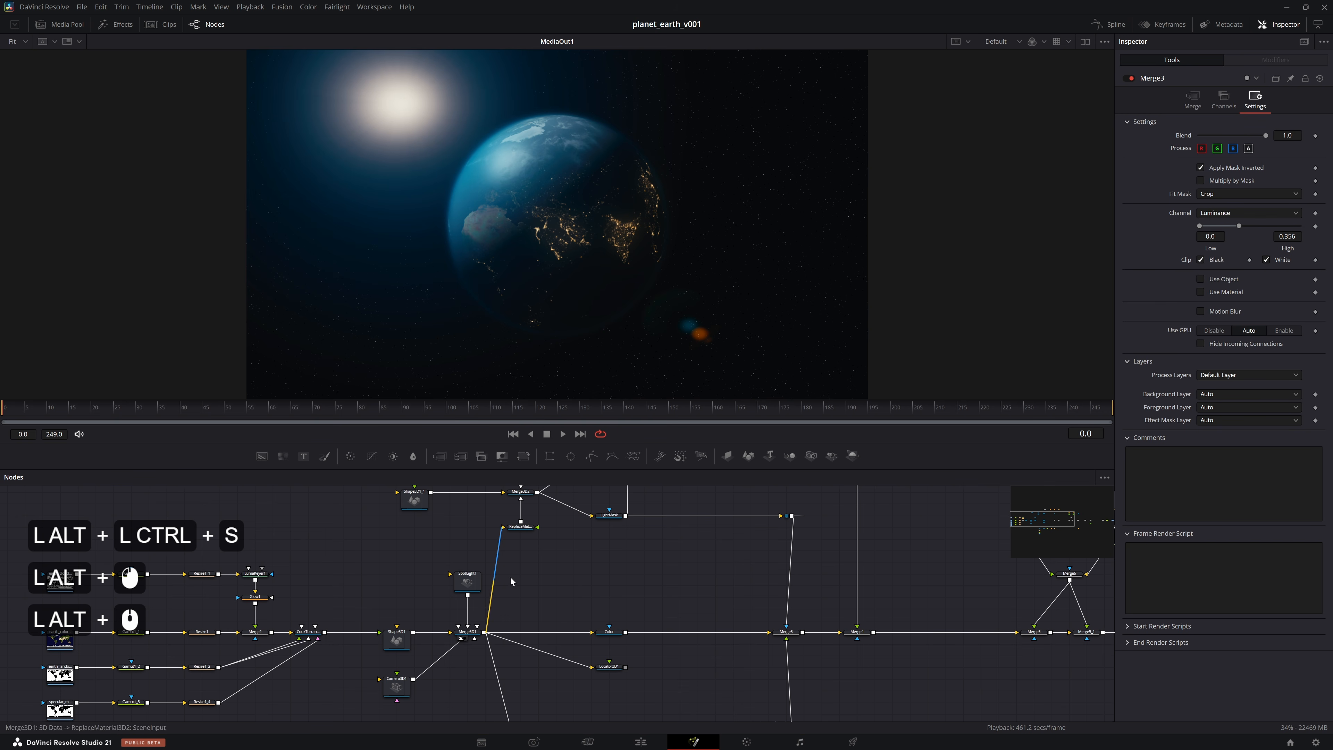
{"action": "left_click", "coordinate": [581, 573], "text": "alt"}
{"action": "key", "text": "shift+space"}
{"action": "type", "text": "replace"}
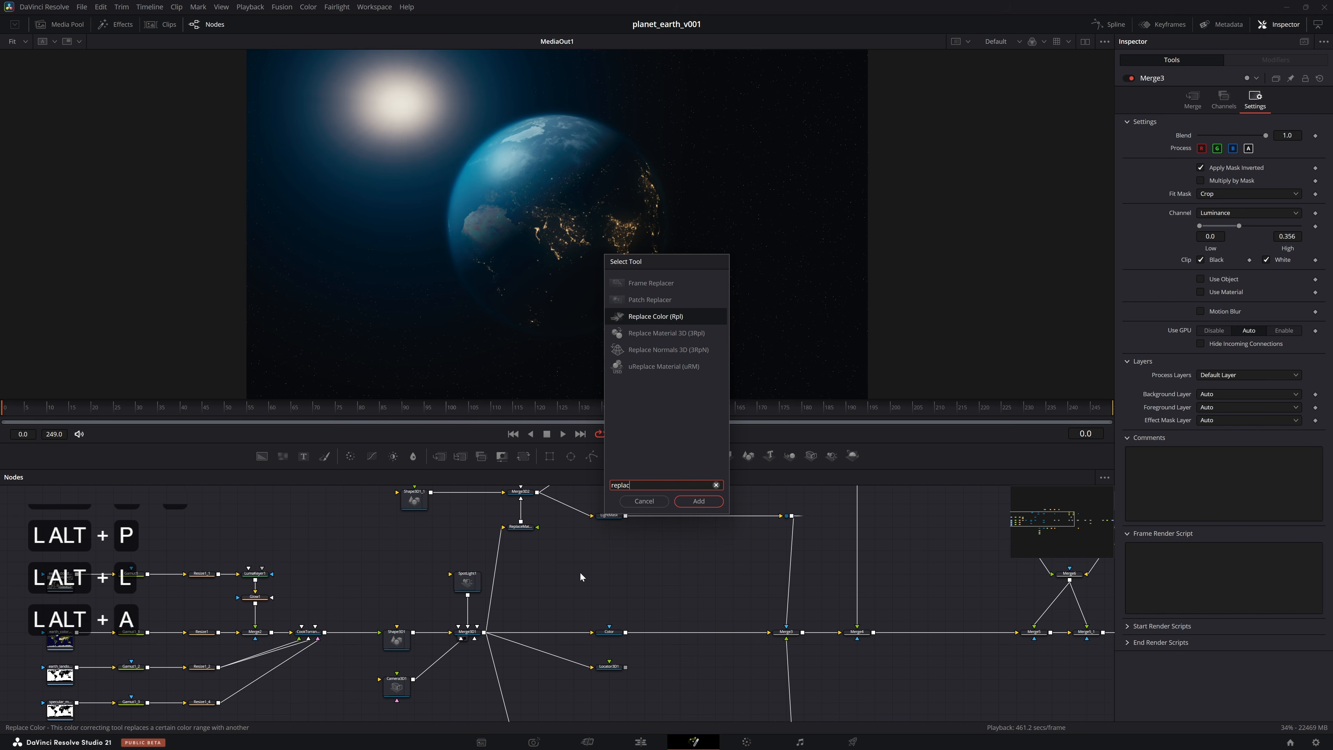
{"action": "key", "text": "Down"}
{"action": "key", "text": "Return"}
{"action": "left_click", "coordinate": [259, 608]}
{"action": "left_click_drag", "start_coordinate": [271, 597], "coordinate": [610, 586]}
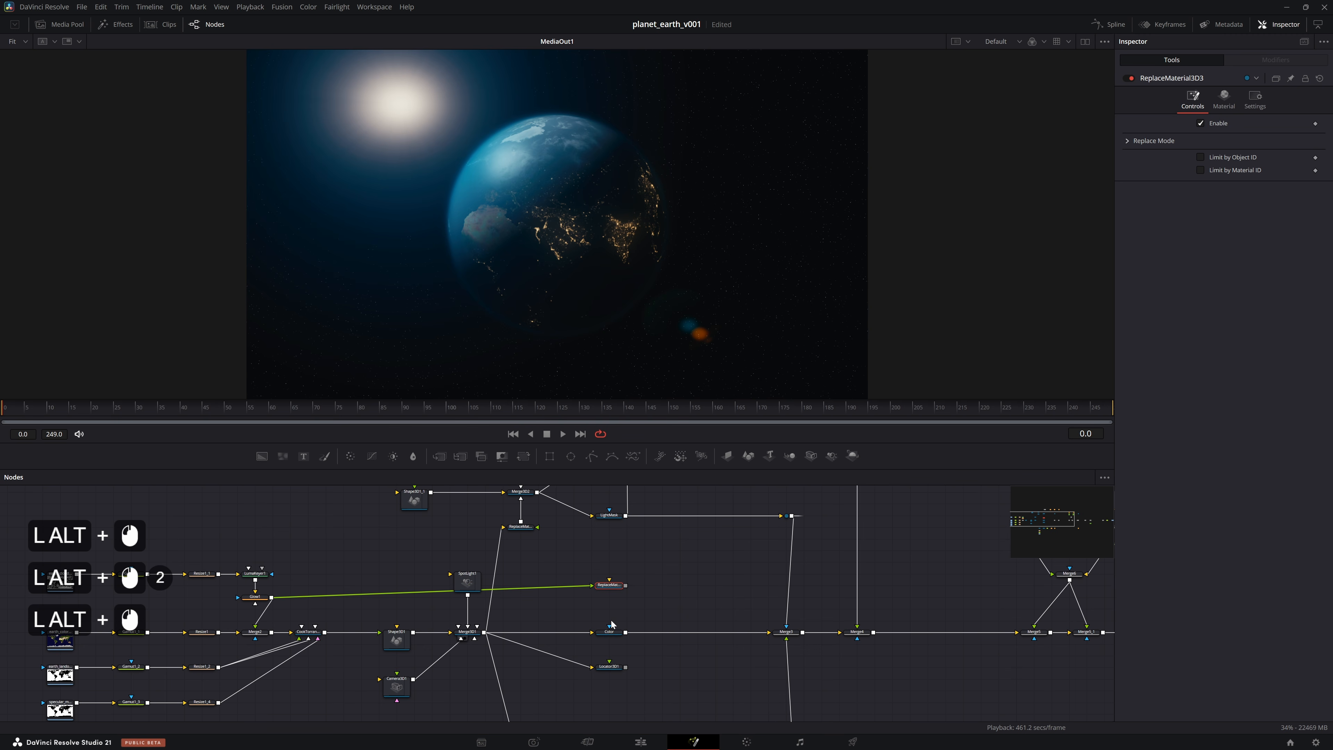
Paste a copy of the Color renderer after ReplaceMaterial3D3 and connect the main 3D merge to ReplaceMaterial3D3's scene input
{"action": "left_click", "coordinate": [611, 632]}
{"action": "key", "text": "ctrl+c"}
{"action": "left_click", "coordinate": [613, 592]}
{"action": "key", "text": "ctrl+v"}
{"action": "left_click", "coordinate": [671, 586]}
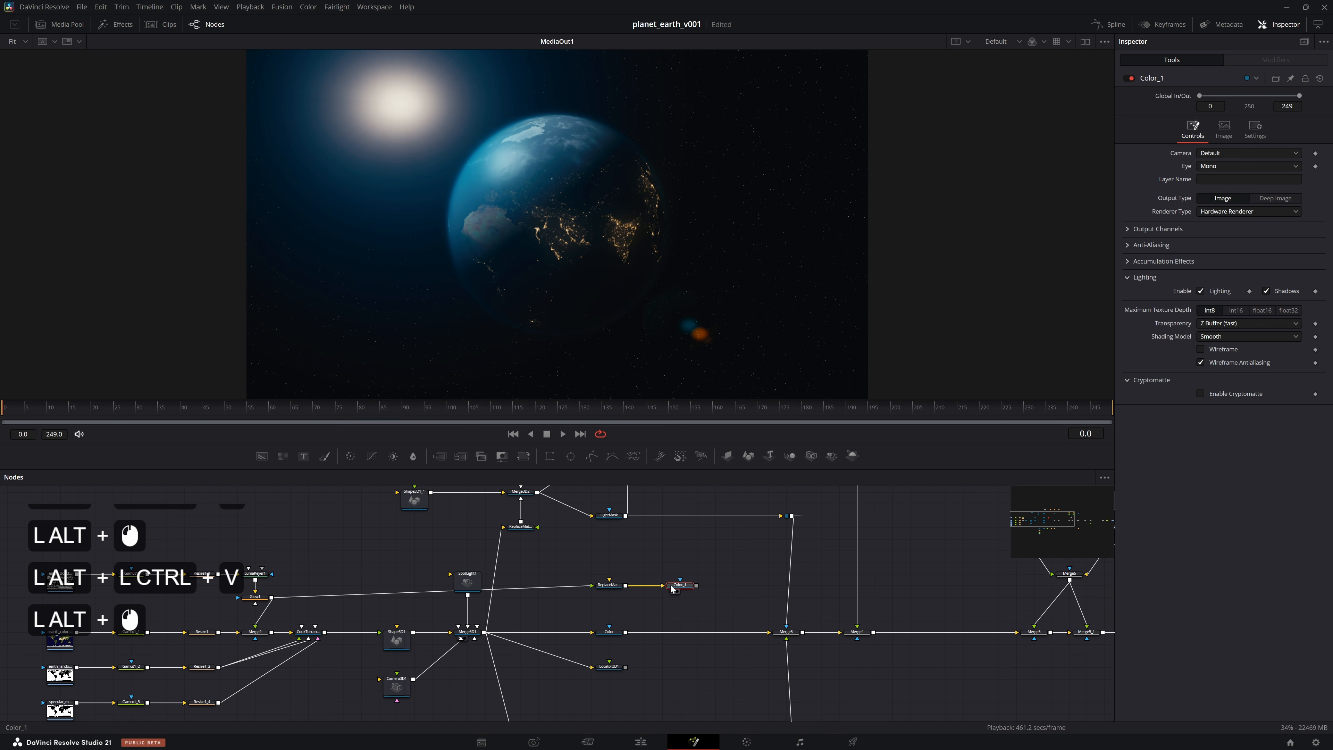
{"action": "left_click_drag", "start_coordinate": [483, 632], "coordinate": [610, 590]}
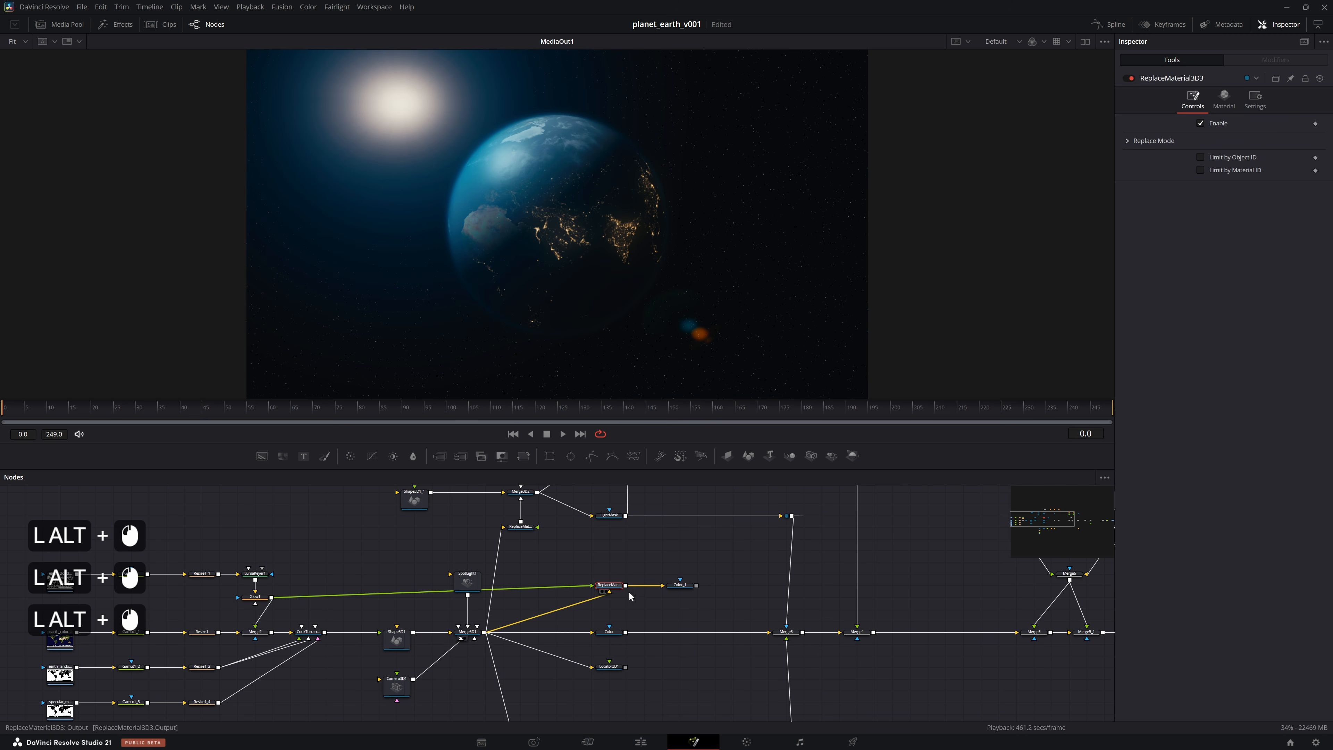
Show Color_1 in the viewer, check its alpha channel, and return the viewer to MediaOut1
{"action": "key", "text": "alt+2"}
{"action": "left_click", "coordinate": [692, 539]}
{"action": "left_click", "coordinate": [620, 310]}
{"action": "key", "text": "a"}
{"action": "key", "text": "a"}
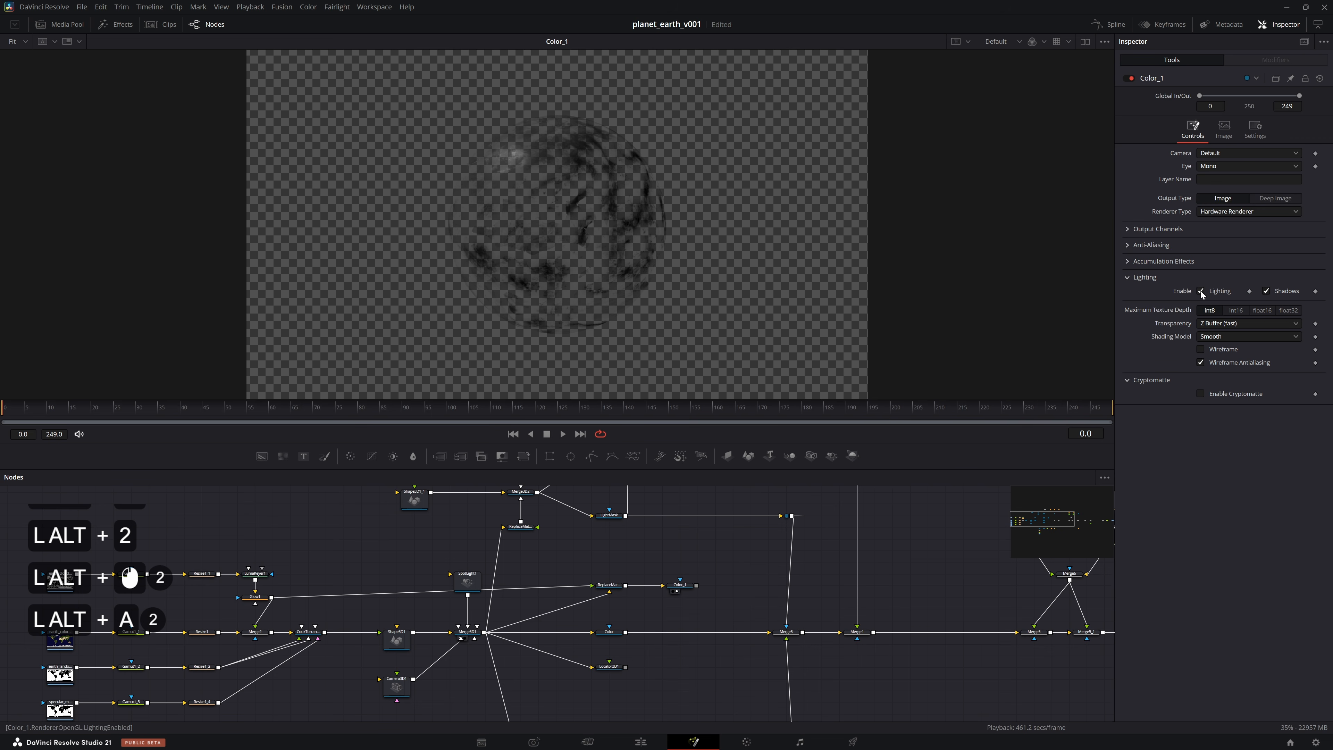
{"action": "key", "text": "2"}
{"action": "left_click", "coordinate": [885, 539]}
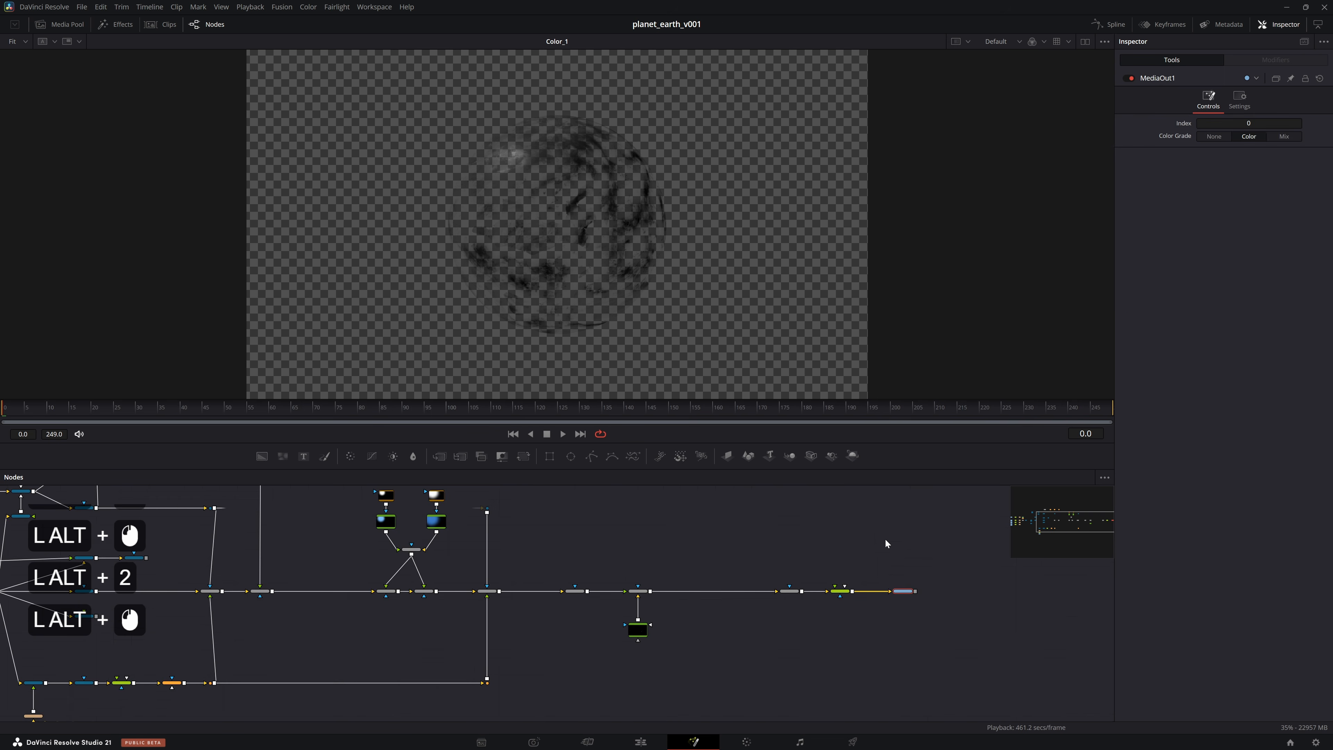
{"action": "left_click", "coordinate": [884, 540]}
Move Color_1 above the end of the main chain, merge it over Merge1's output before CineonLog1, and save
{"action": "left_click", "coordinate": [208, 536]}
{"action": "left_click_drag", "start_coordinate": [151, 542], "coordinate": [844, 545]}
{"action": "left_click_drag", "start_coordinate": [762, 563], "coordinate": [704, 601]}
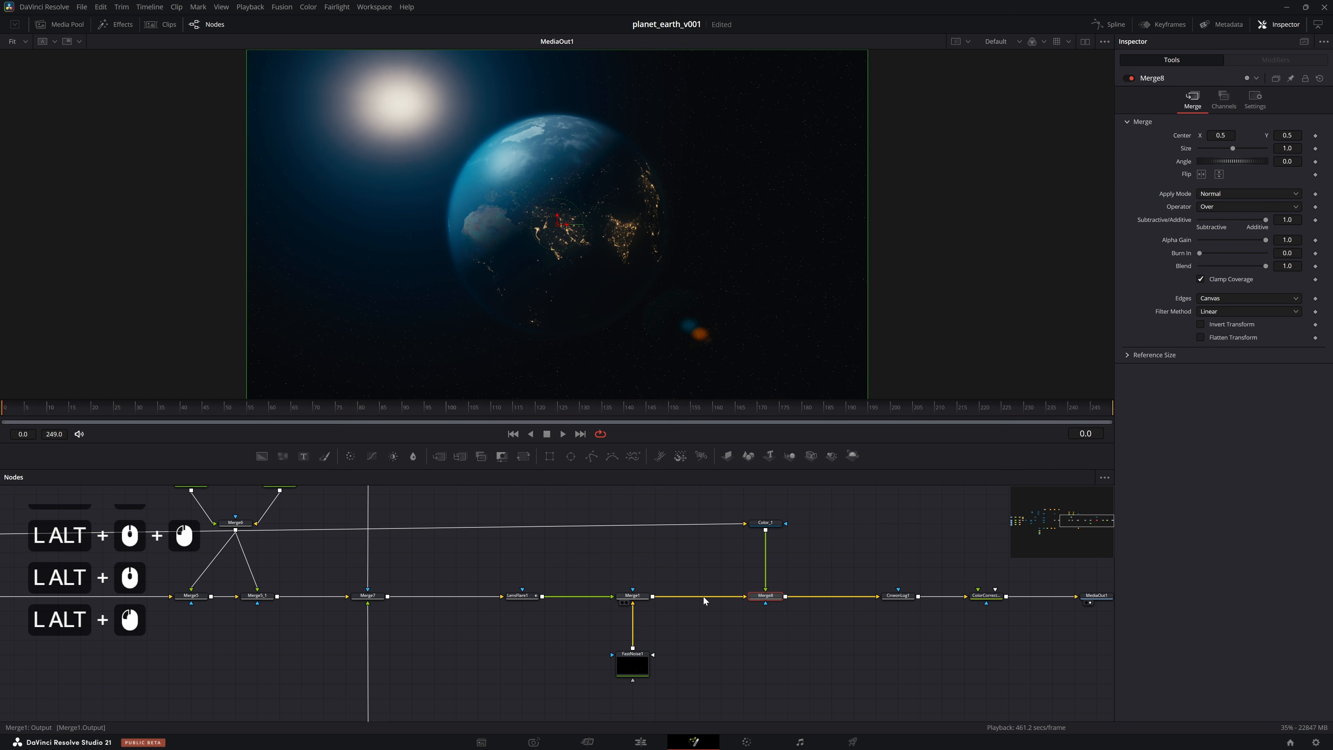
{"action": "key", "text": "ctrl+alt+s"}
{"action": "scroll", "coordinate": [597, 279], "scroll_direction": "up", "scroll_amount": 3}
{"action": "key", "text": "ctrl+alt+f"}
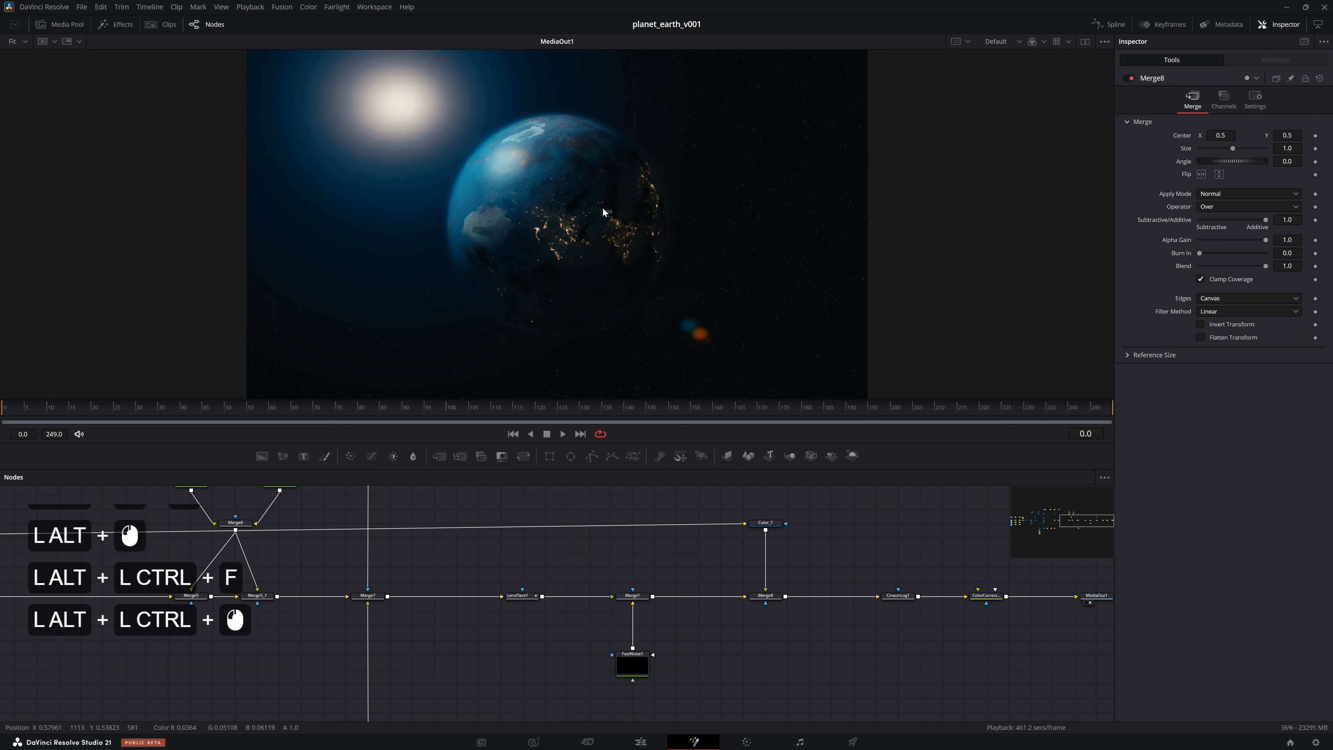
{"action": "left_click", "coordinate": [784, 523], "text": "alt"}
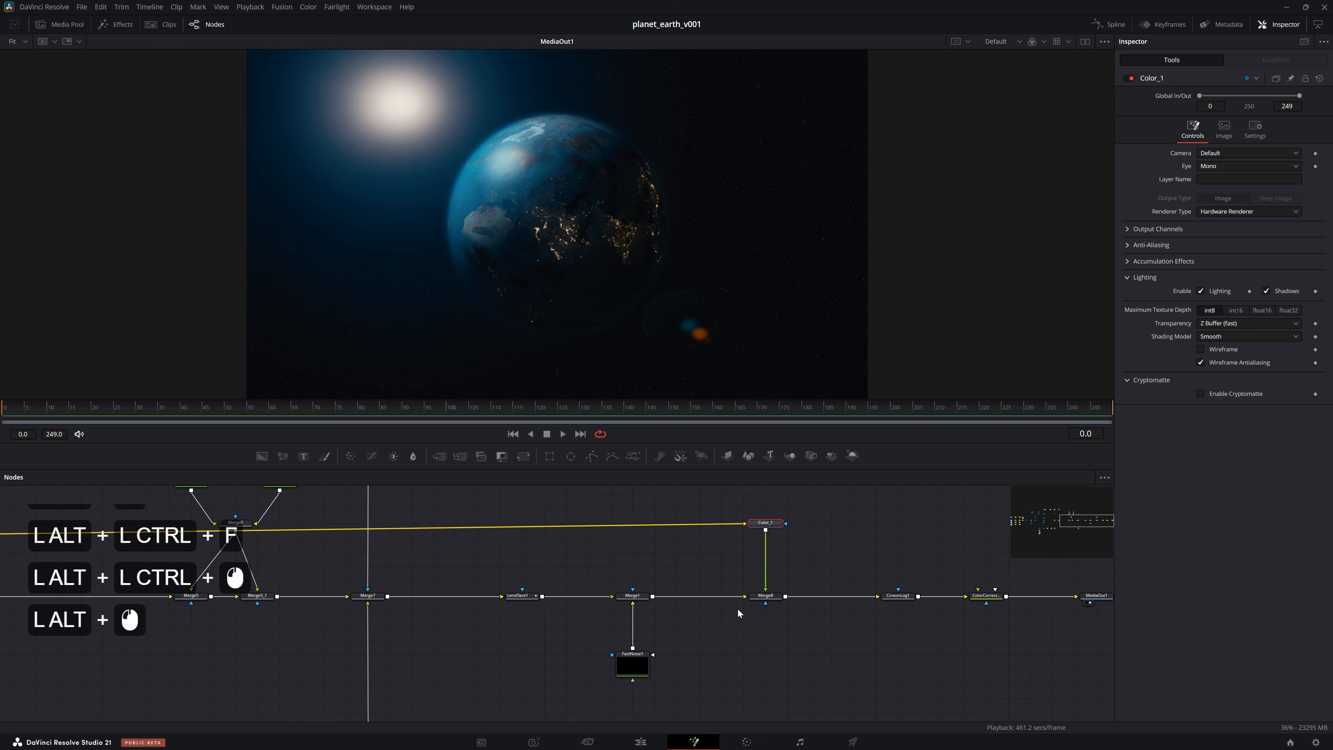
Bypass Merge8 to compare the image without the extra cloud pass, and rename the Color_1 renderer to Clouds
{"action": "left_click", "coordinate": [762, 596], "text": "alt"}
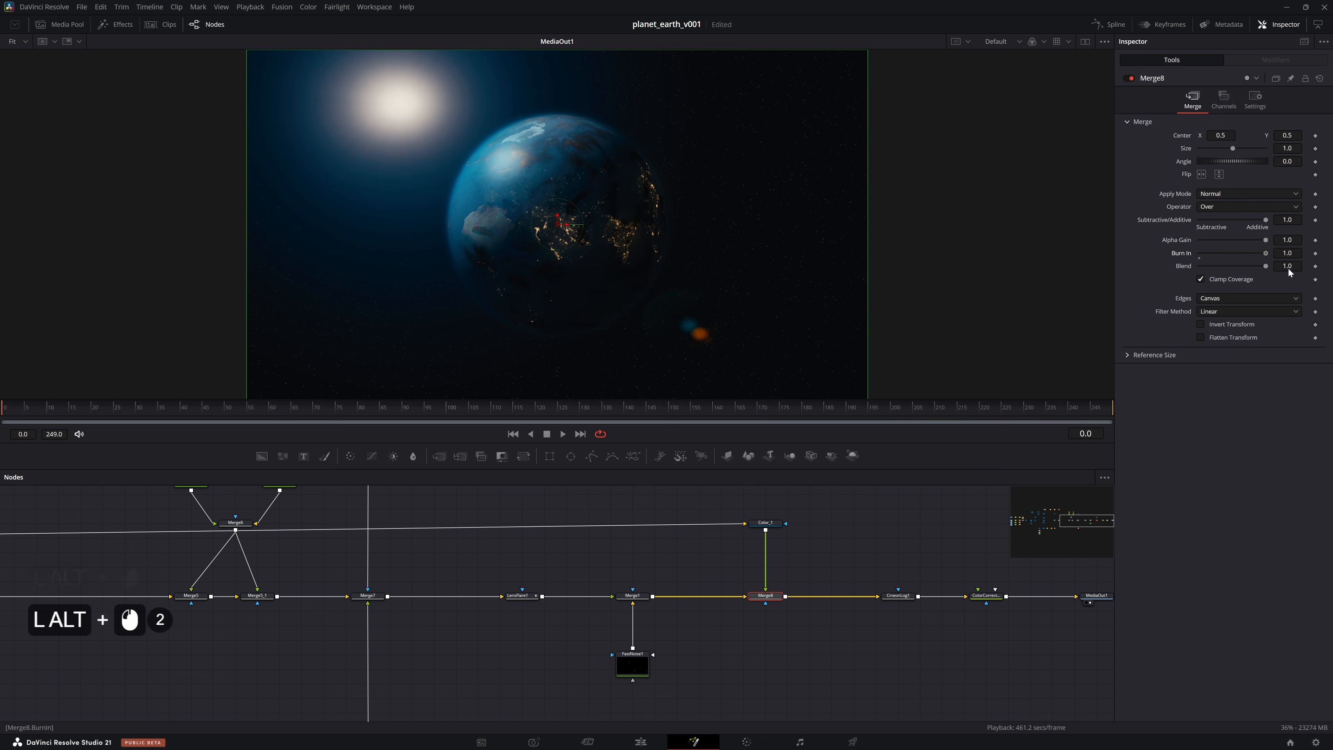
{"action": "key", "text": "ctrl+p"}
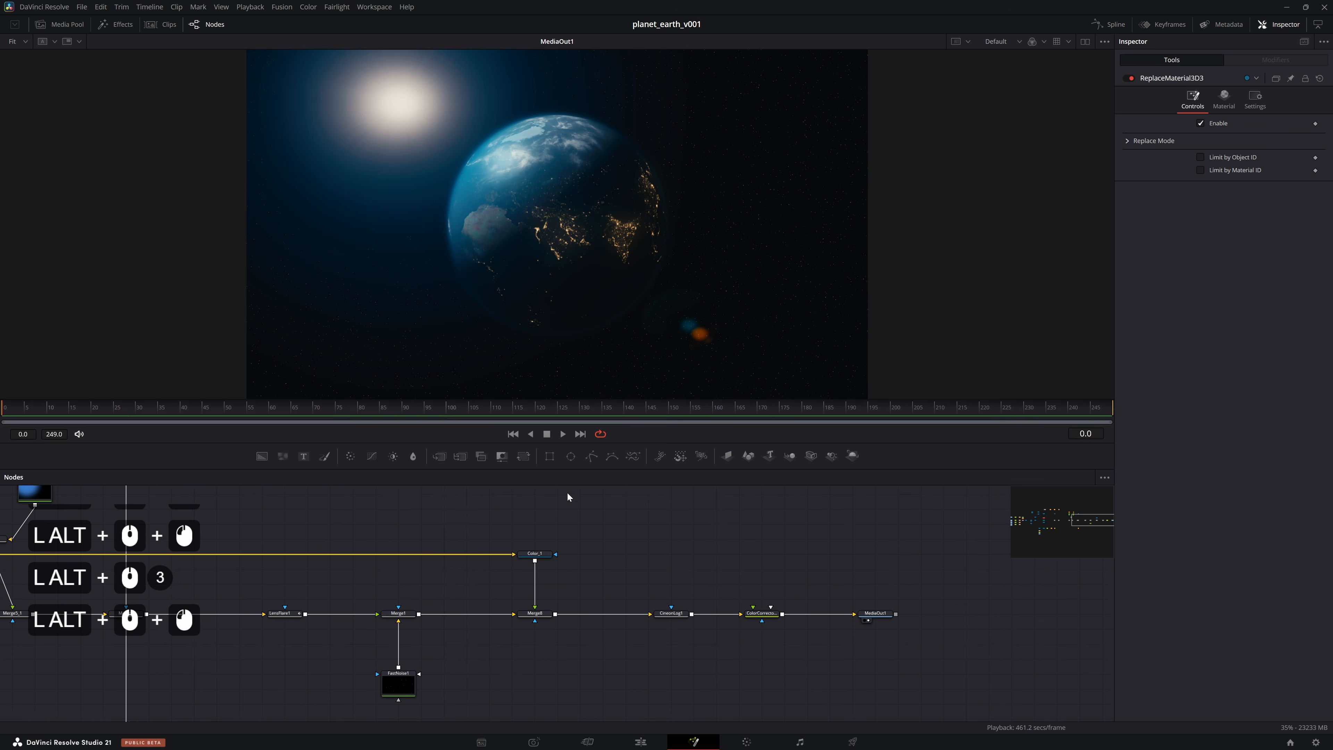
{"action": "left_click", "coordinate": [534, 553], "text": "alt"}
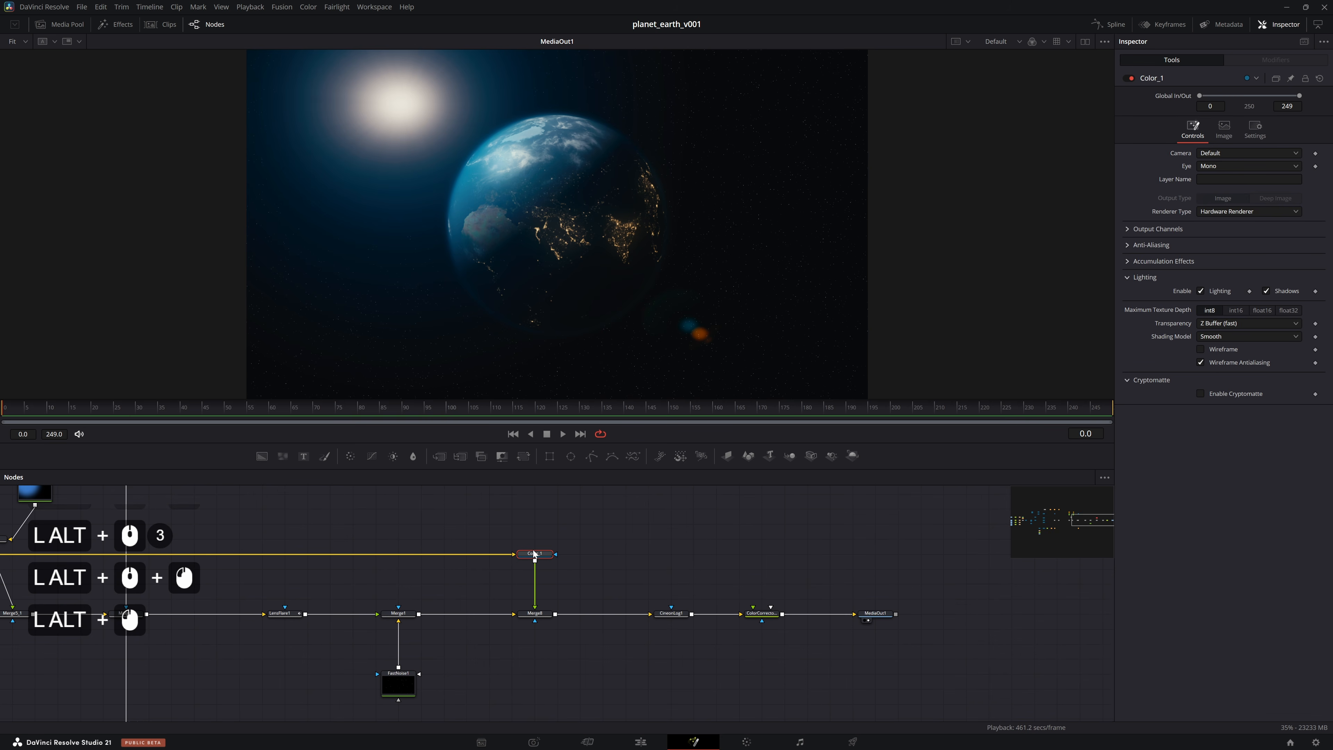
{"action": "key", "text": "F2"}
{"action": "type", "text": "Cloud"}
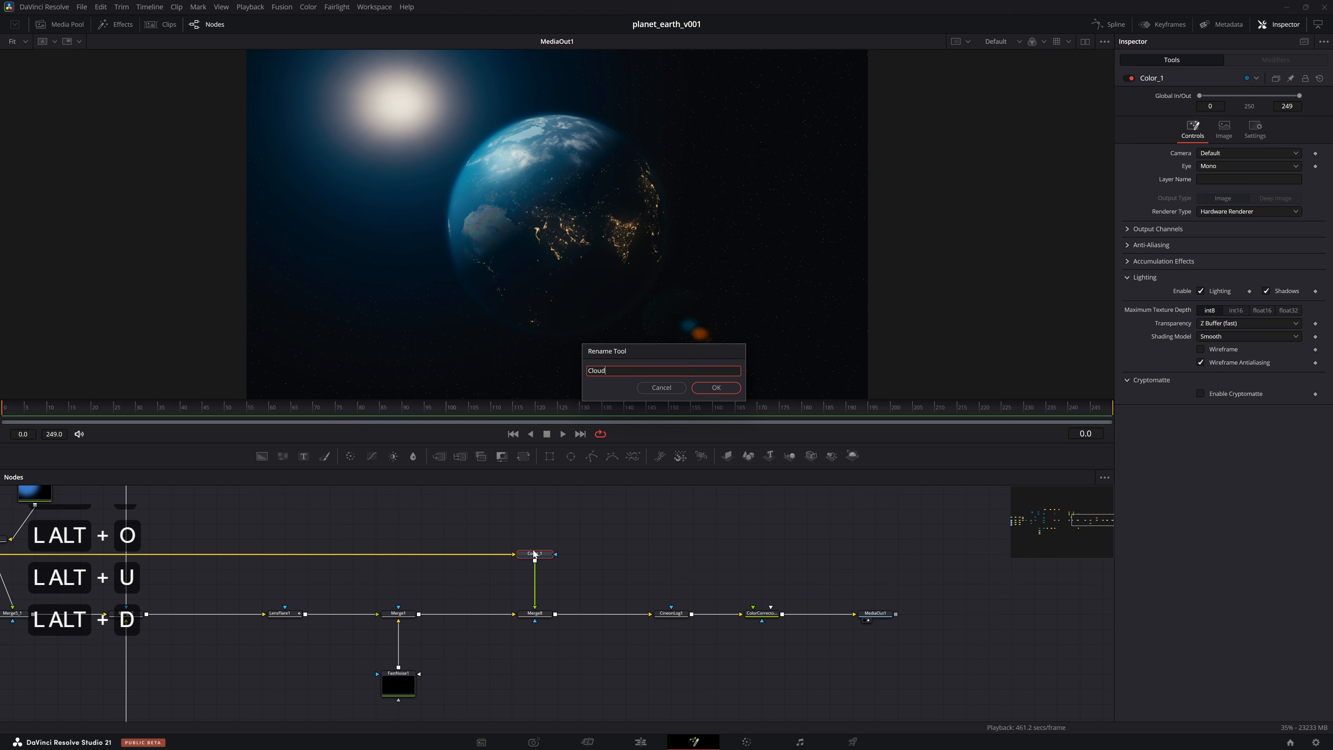
{"action": "type", "text": "s"}
{"action": "key", "text": "Return"}
Disable lighting and shadows on the Clouds renderer and save the project
{"action": "left_click", "coordinate": [1201, 291], "text": "alt"}
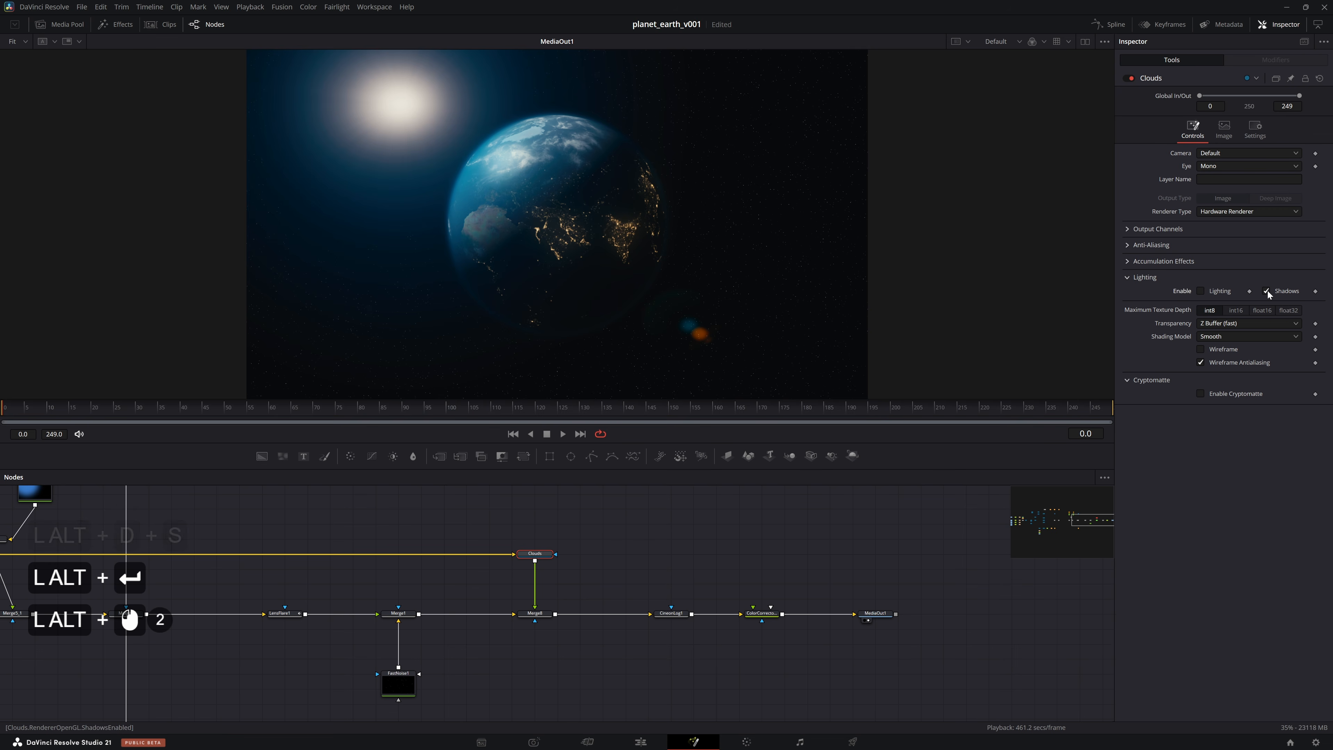
{"action": "left_click", "coordinate": [1266, 290], "text": "alt"}
{"action": "key", "text": "ctrl+alt+s"}
{"action": "left_click", "coordinate": [569, 541], "text": "alt"}
Make room before CineonLog1, paste a copy of Merge8 there, and connect Clouds to the copy's foreground input
{"action": "left_click_drag", "start_coordinate": [919, 555], "coordinate": [659, 624]}
{"action": "left_click_drag", "start_coordinate": [671, 614], "coordinate": [717, 613]}
{"action": "left_click", "coordinate": [537, 614]}
{"action": "key", "text": "ctrl+c"}
{"action": "key", "text": "ctrl+v"}
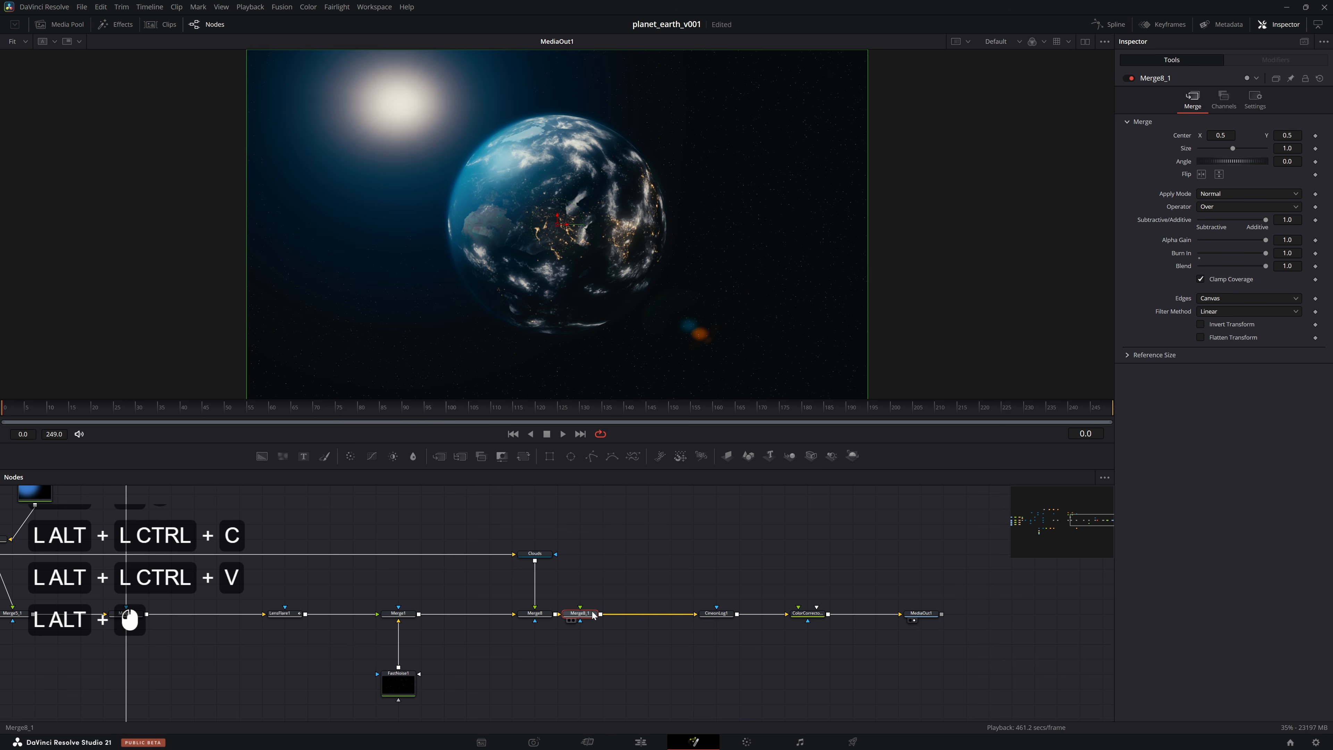
{"action": "left_click_drag", "start_coordinate": [535, 560], "coordinate": [632, 613]}
{"action": "left_click", "coordinate": [630, 606]}
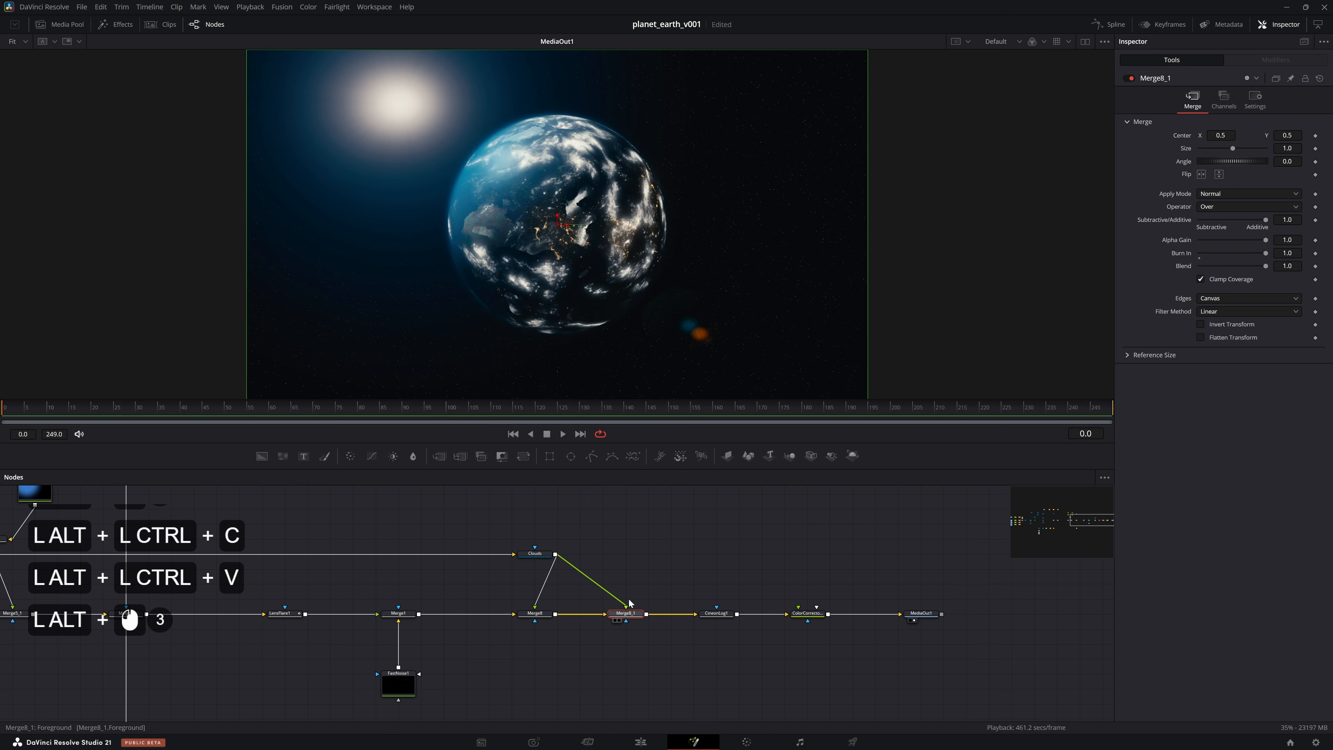
Show PipeRouter5 in the viewer and route its output through a new pipe router to the effect masks of Merge8 and Merge8_1
{"action": "left_click_drag", "start_coordinate": [756, 601], "coordinate": [657, 534]}
{"action": "left_click", "coordinate": [438, 514]}
{"action": "key", "text": "2"}
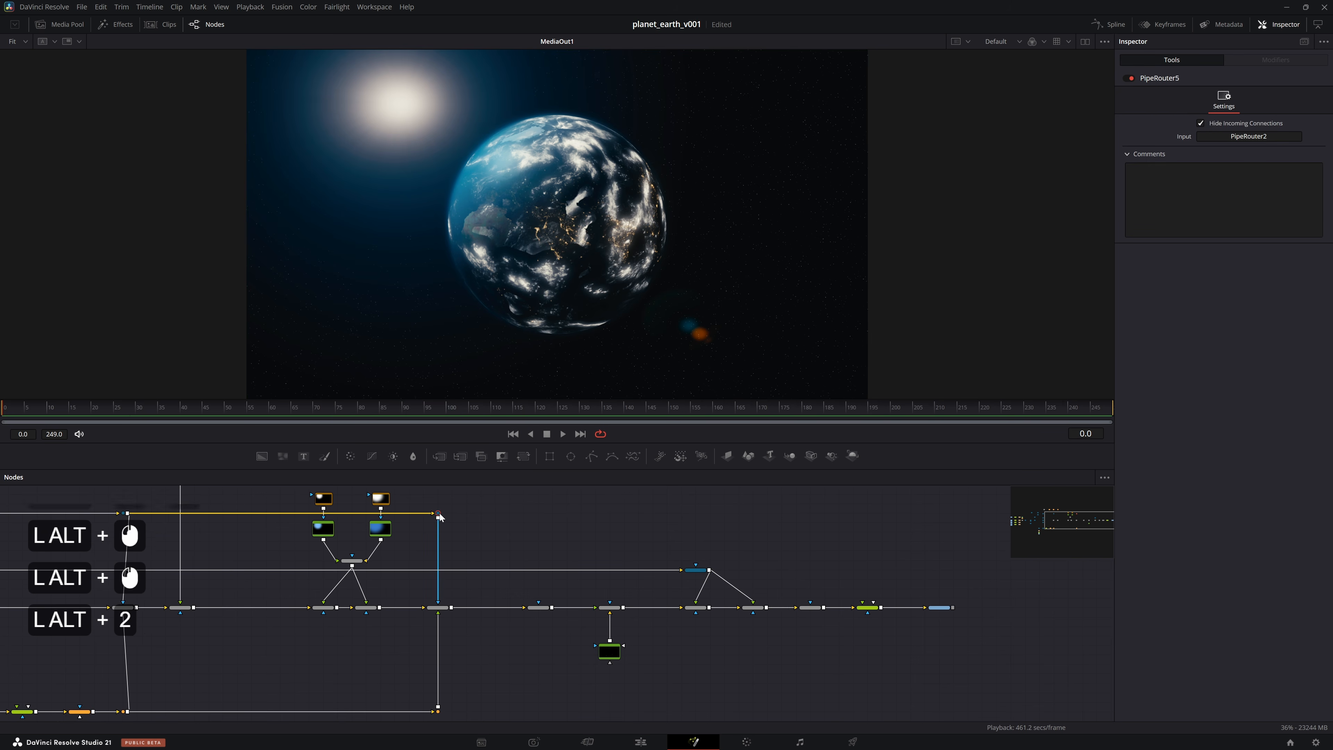
{"action": "left_click", "coordinate": [509, 527]}
{"action": "mouse_move", "coordinate": [451, 545]}
{"action": "left_mouse_down"}
{"action": "mouse_move", "coordinate": [343, 567]}
{"action": "mouse_move", "coordinate": [588, 637]}
{"action": "mouse_move", "coordinate": [646, 635]}
{"action": "left_mouse_up"}
{"action": "left_click", "coordinate": [531, 590], "text": "alt"}
{"action": "key", "text": "ctrl+z"}
{"action": "key", "text": "ctrl+z"}
{"action": "left_click_drag", "start_coordinate": [495, 580], "coordinate": [623, 566]}
{"action": "left_click_drag", "start_coordinate": [585, 624], "coordinate": [582, 624]}
{"action": "left_click", "coordinate": [644, 565]}
{"action": "left_click_drag", "start_coordinate": [630, 535], "coordinate": [616, 534]}
Reposition the Clouds renderer, hide its incoming connections, and save the project
{"action": "left_click_drag", "start_coordinate": [584, 591], "coordinate": [543, 595]}
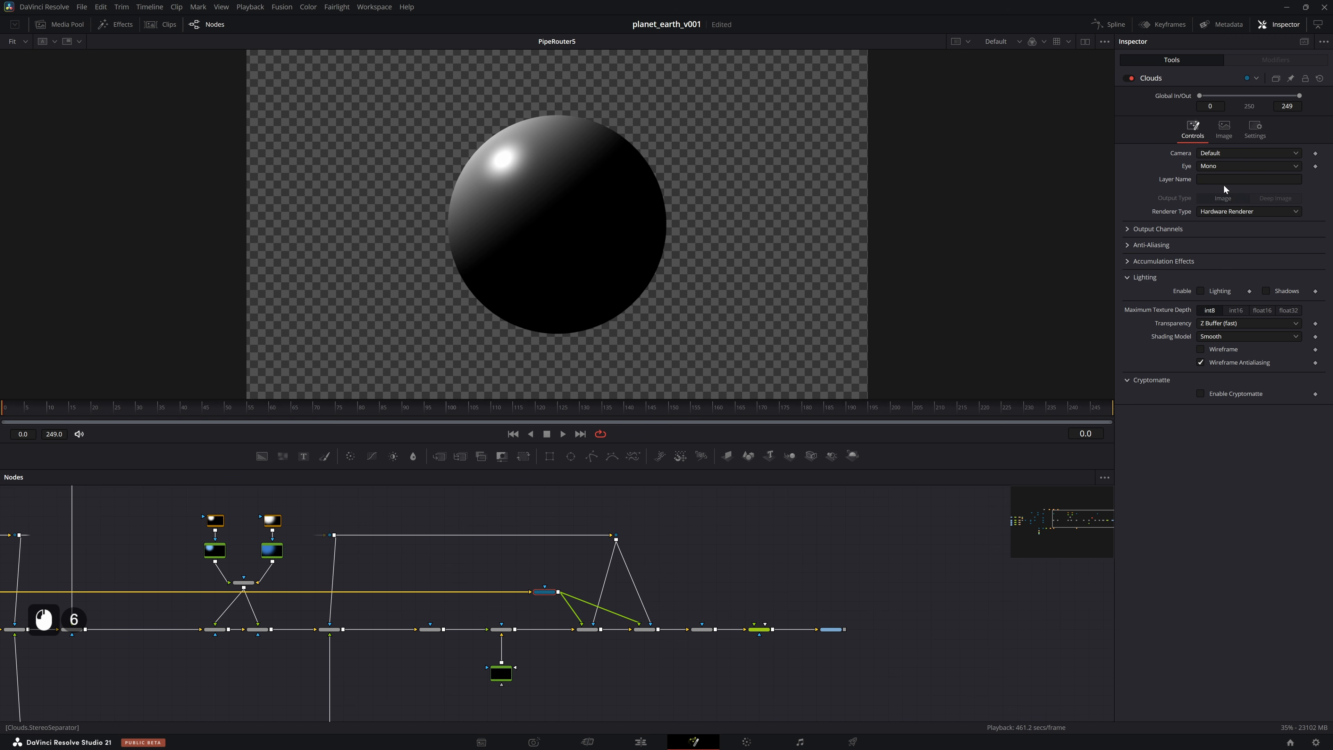
{"action": "left_click", "coordinate": [1255, 129]}
{"action": "left_click", "coordinate": [1201, 210]}
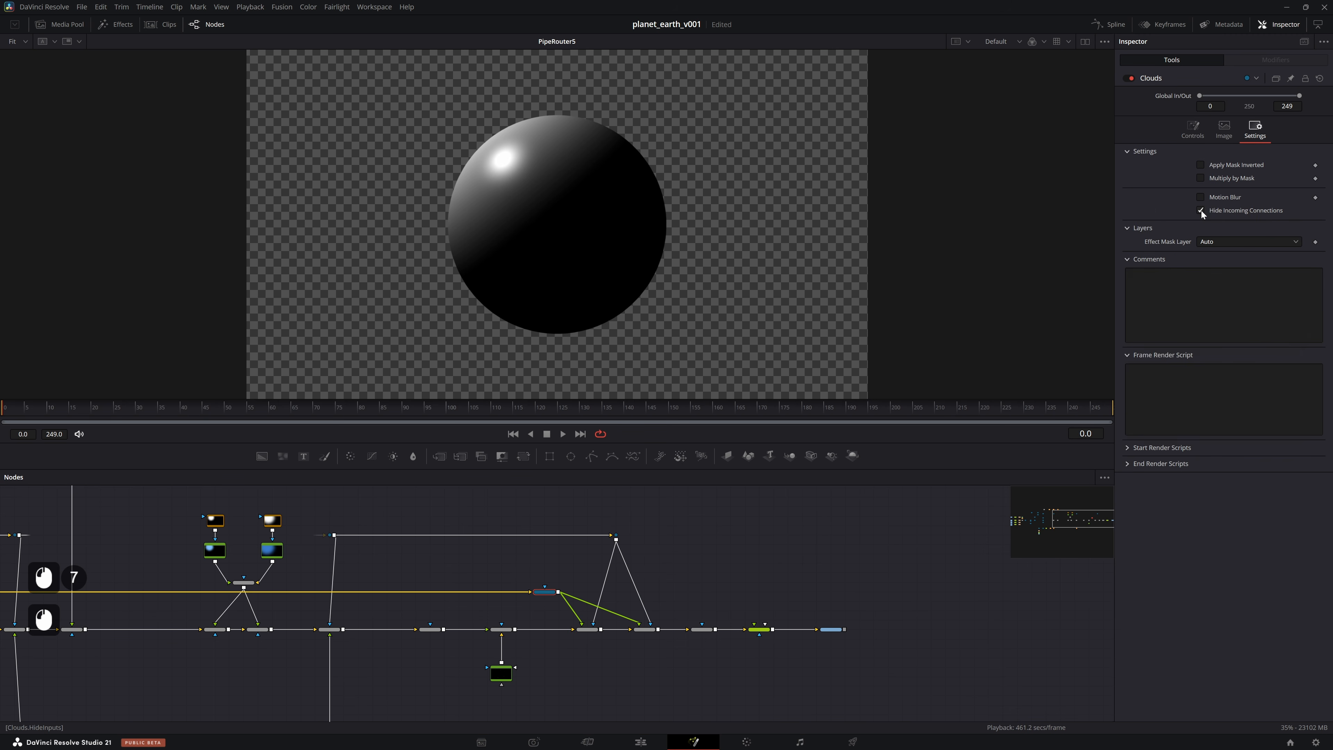
{"action": "left_click", "coordinate": [750, 539]}
{"action": "left_click", "coordinate": [750, 541]}
{"action": "left_click", "coordinate": [724, 542]}
{"action": "left_click", "coordinate": [685, 545]}
{"action": "key", "text": "ctrl+s"}
{"action": "double_click", "coordinate": [547, 593]}
{"action": "left_click_drag", "start_coordinate": [549, 561], "coordinate": [863, 506]}
{"action": "key", "text": "ctrl+s"}
Show Merge8 in the viewer and set its mask channel to Luminance
{"action": "left_click_drag", "start_coordinate": [722, 529], "coordinate": [502, 518]}
{"action": "double_click", "coordinate": [557, 640]}
{"action": "key", "text": "2"}
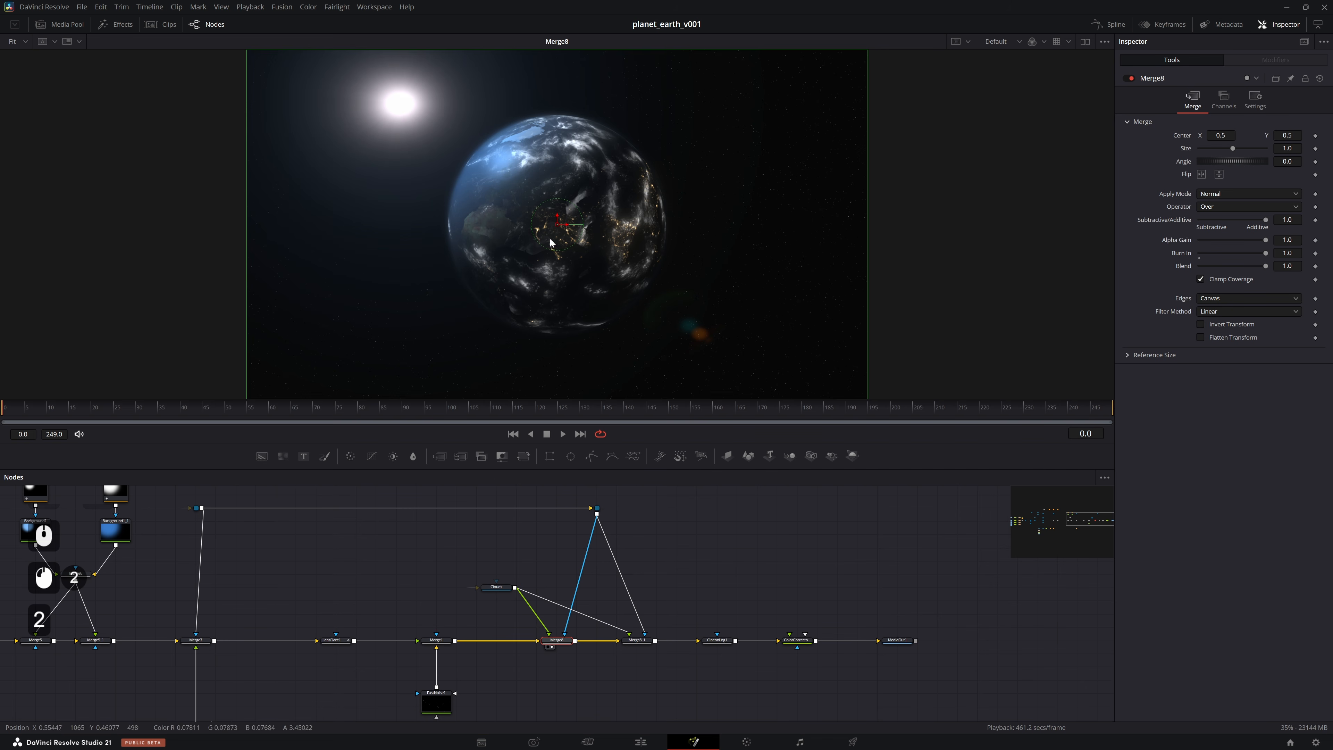
{"action": "left_click", "coordinate": [1254, 98]}
{"action": "left_click", "coordinate": [1208, 213]}
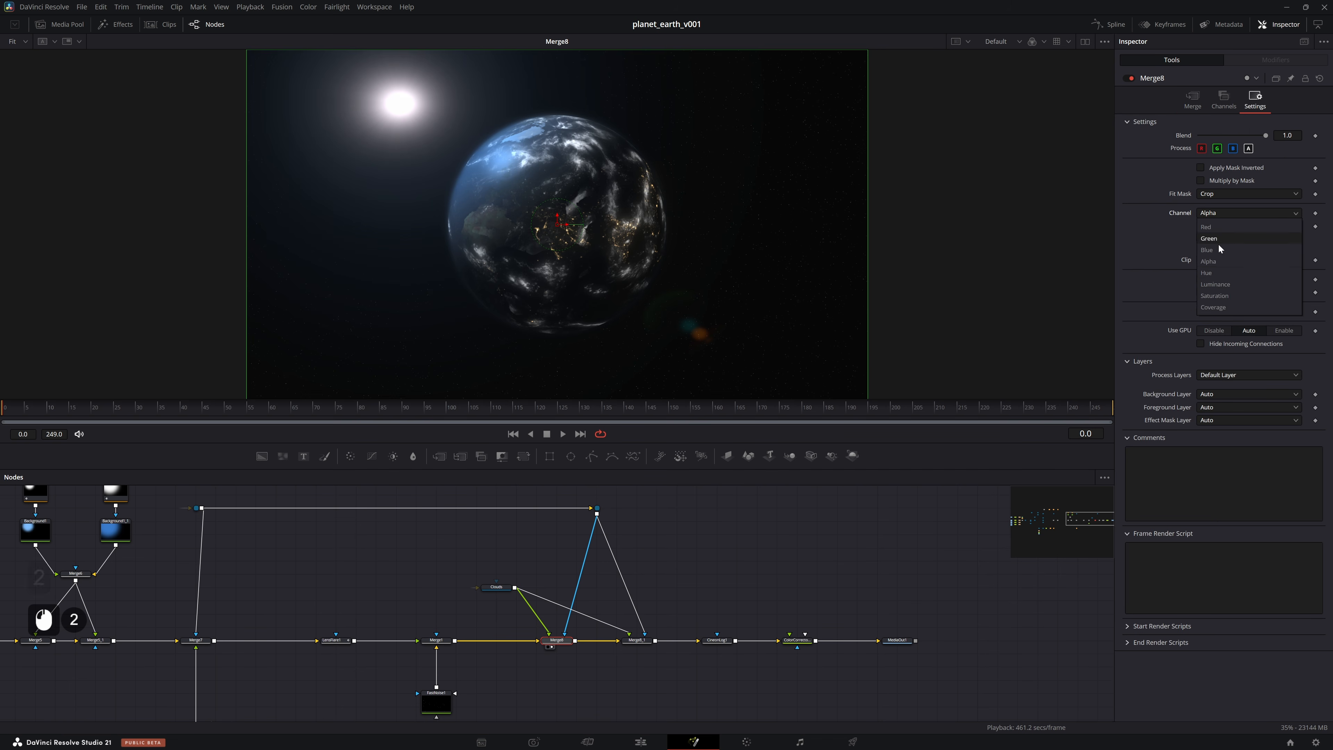
{"action": "left_click", "coordinate": [1226, 283]}
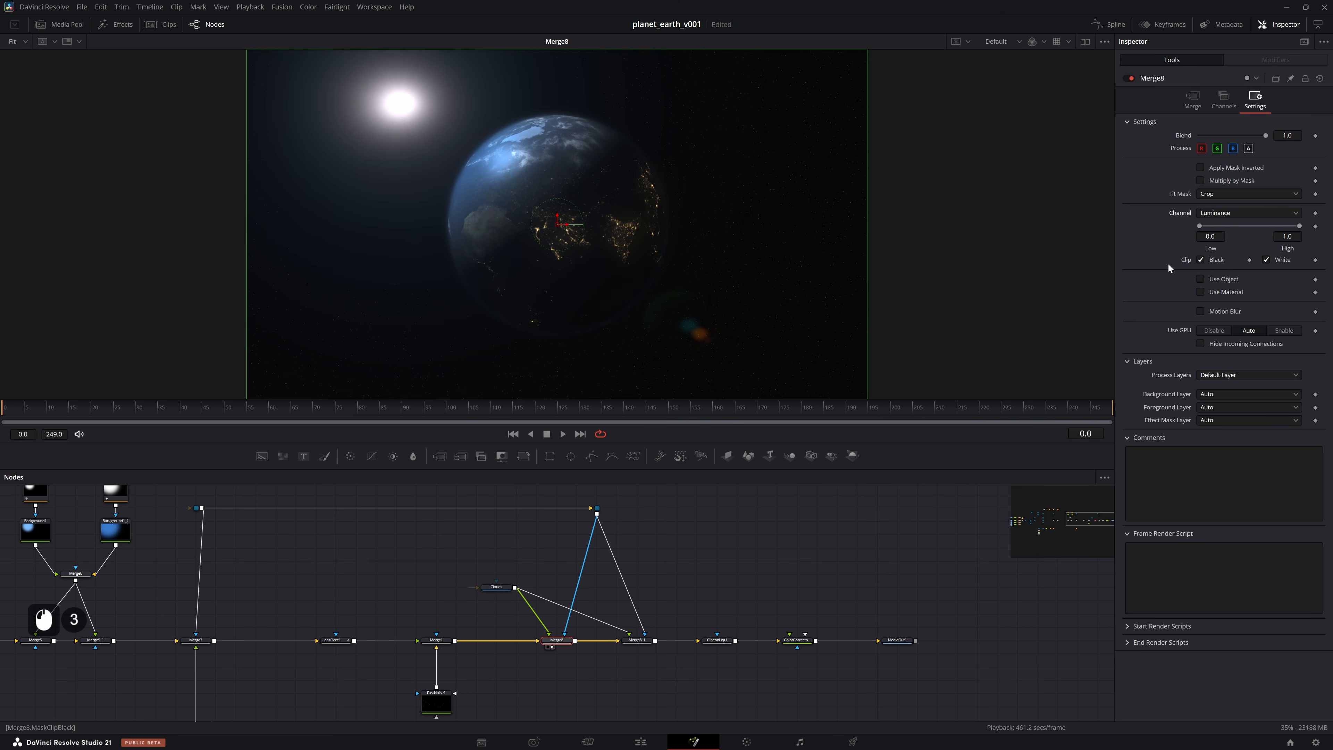
Inspect the masked clouds up close while trying the Burn In amount on Merge8, and save
{"action": "scroll", "coordinate": [567, 172], "scroll_direction": "up", "scroll_amount": 5}
{"action": "left_click", "coordinate": [1192, 99]}
{"action": "mouse_move", "coordinate": [1265, 254]}
{"action": "left_mouse_down"}
{"action": "mouse_move", "coordinate": [1173, 257]}
{"action": "mouse_move", "coordinate": [1293, 258]}
{"action": "left_mouse_up"}
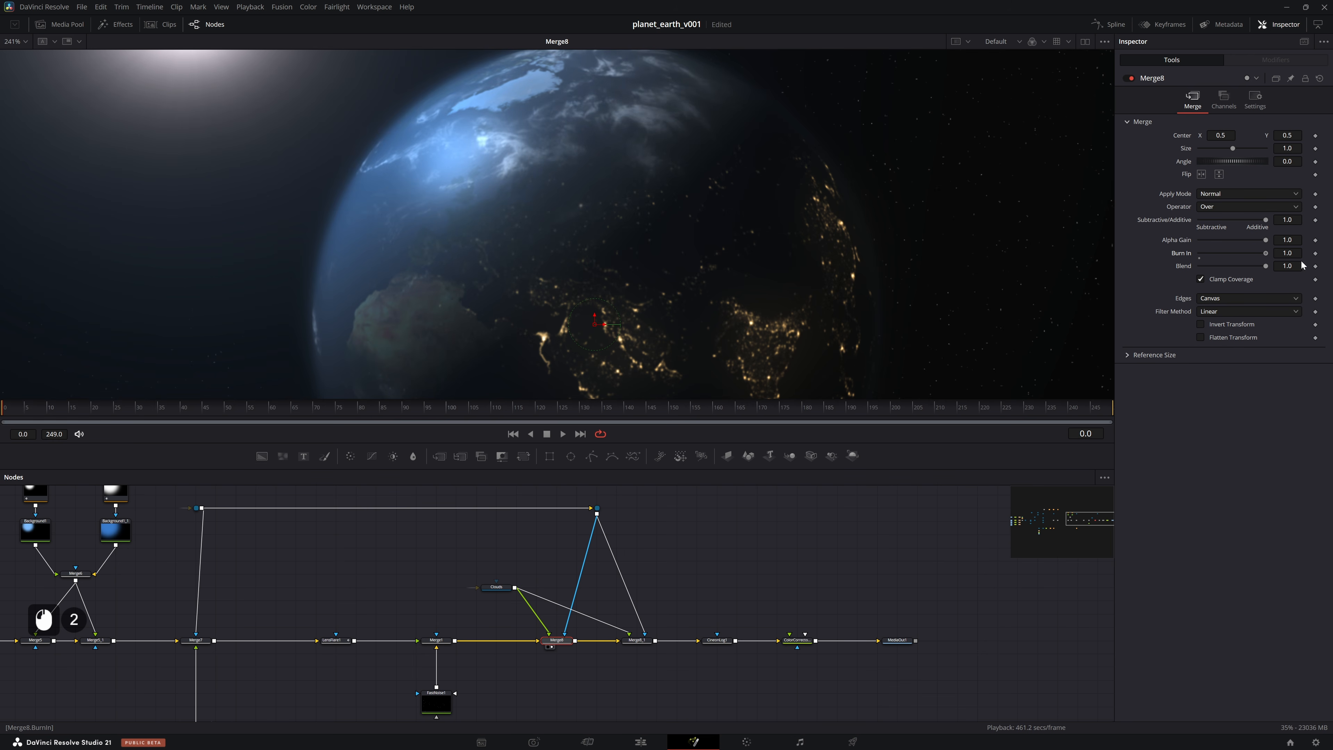
{"action": "key", "text": "ctrl+s"}
{"action": "left_click", "coordinate": [630, 160], "text": "ctrl"}
{"action": "key", "text": "ctrl+f"}
Show MediaOut1 in the viewer and save the project
{"action": "double_click", "coordinate": [899, 639]}
{"action": "key", "text": "2"}
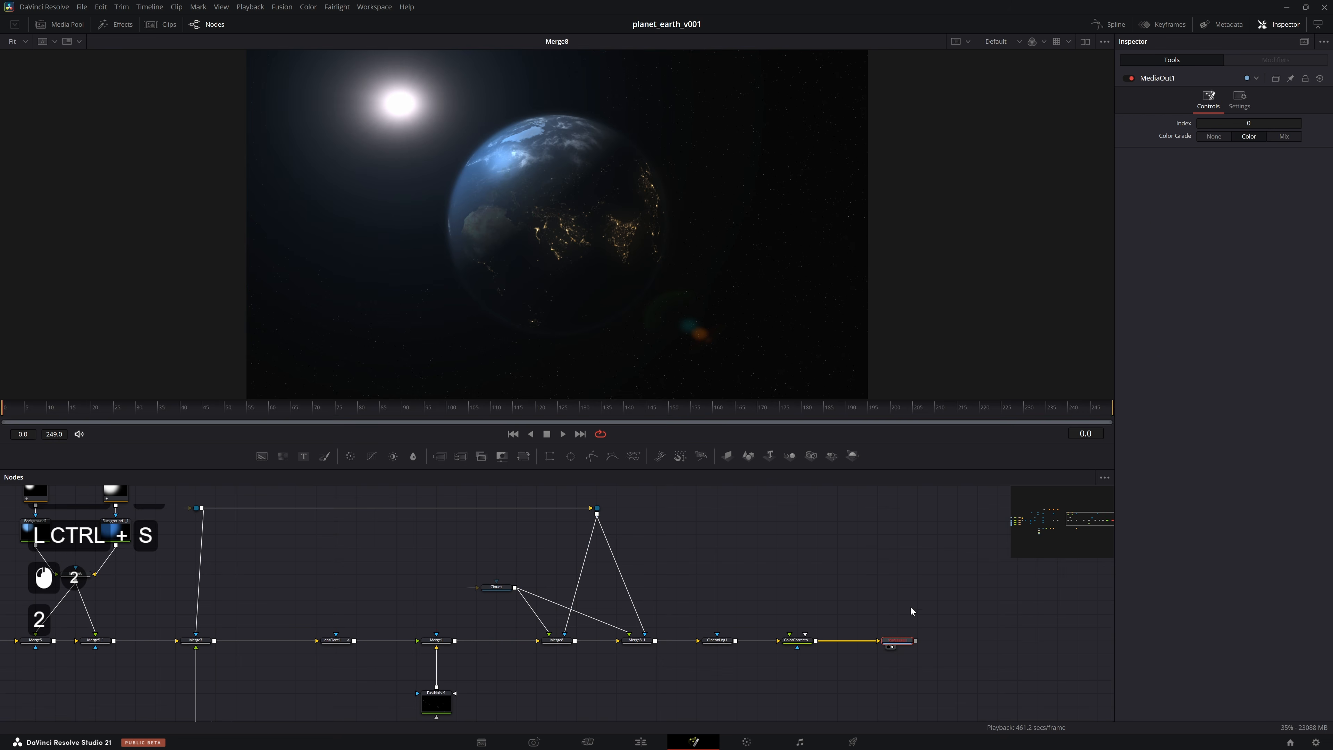
{"action": "double_click", "coordinate": [892, 567]}
{"action": "key", "text": "ctrl+s"}
{"action": "double_click", "coordinate": [863, 550]}
Set Merge8_1's mask channel to Luminance, apply the mask inverted, and save
{"action": "double_click", "coordinate": [640, 636]}
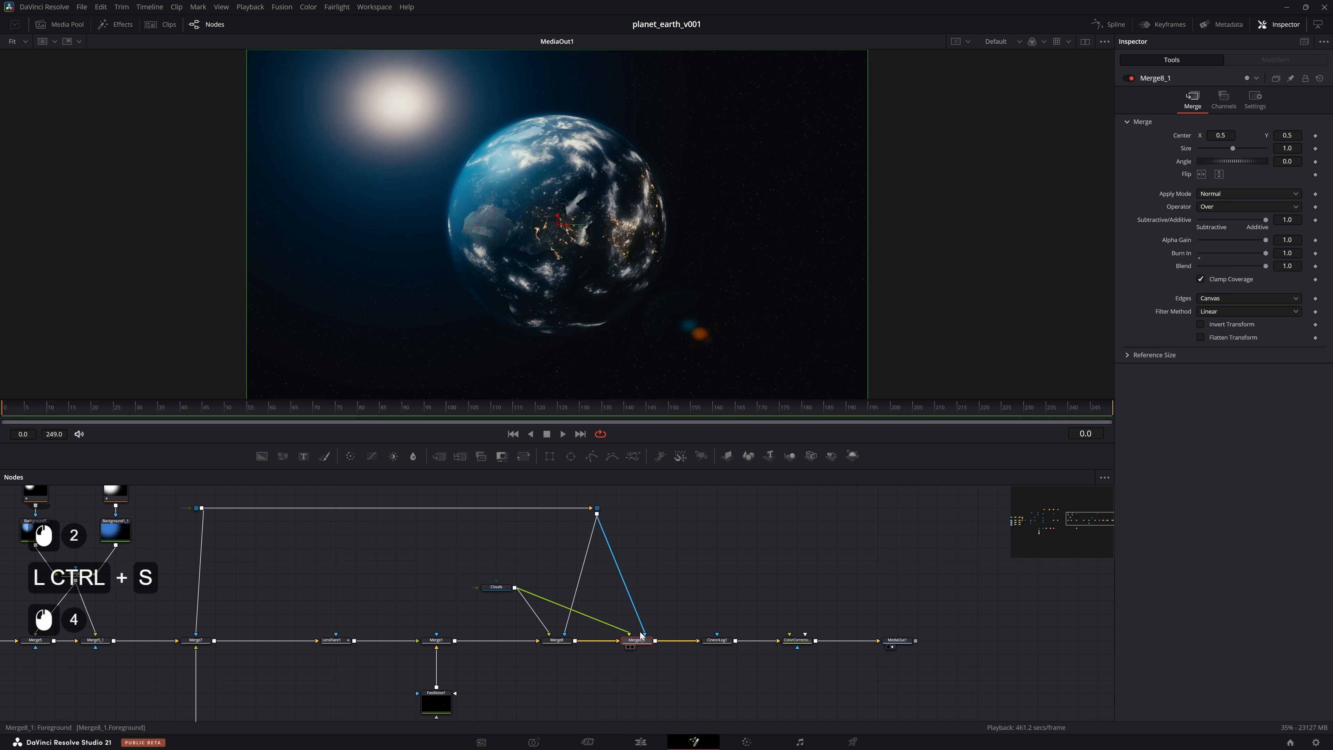
{"action": "left_click", "coordinate": [1254, 99]}
{"action": "left_click", "coordinate": [1221, 212]}
{"action": "left_click", "coordinate": [1222, 285]}
{"action": "left_click", "coordinate": [1200, 168]}
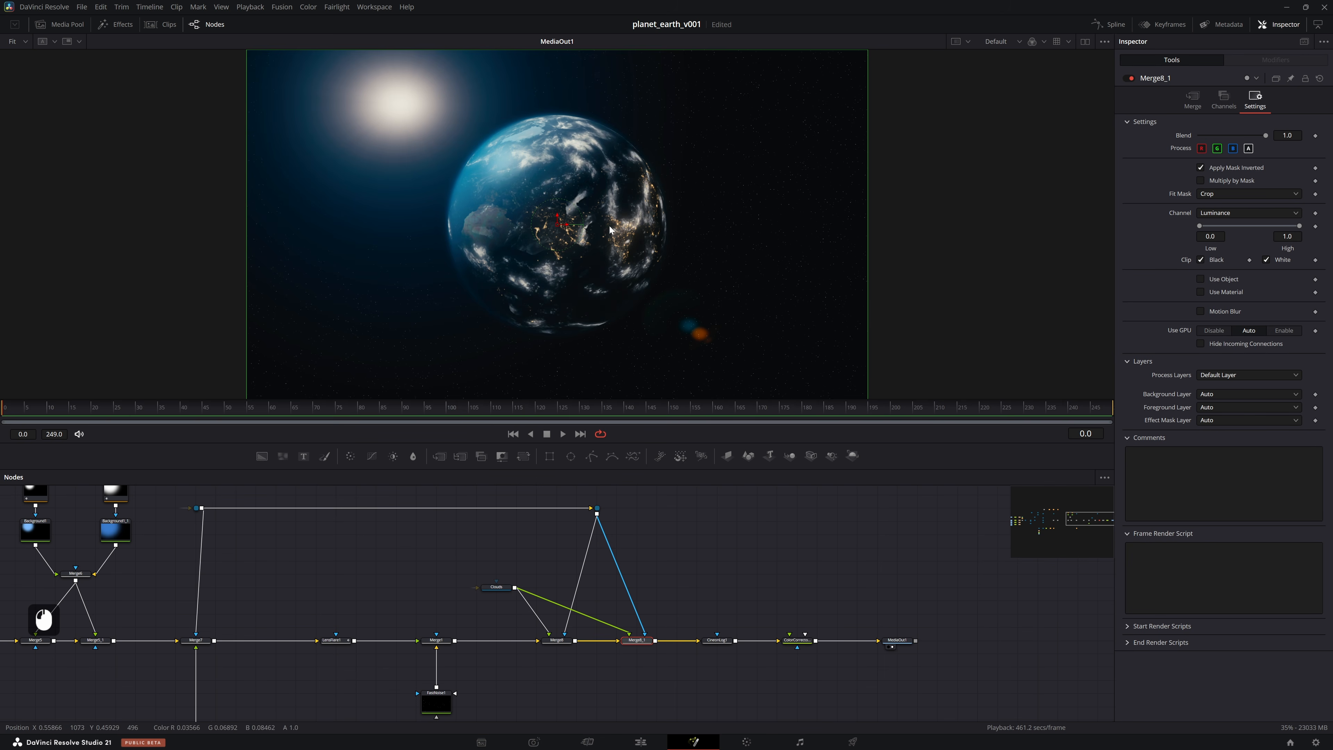
{"action": "scroll", "coordinate": [610, 230], "scroll_direction": "up", "scroll_amount": 3}
{"action": "key", "text": "ctrl+s"}
Examine how the clouds look across the lit and night sides of the planet in the full composite
{"action": "key", "text": "ctrl+f"}
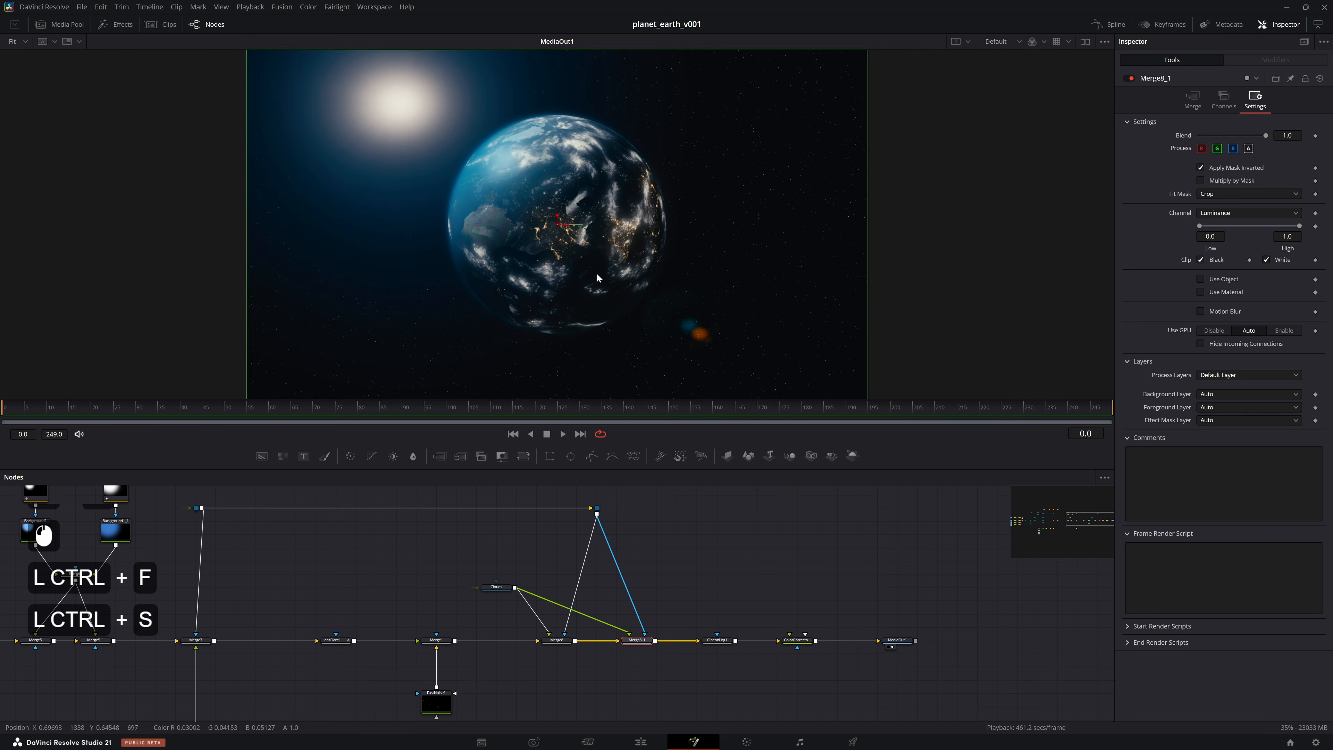
{"action": "double_click", "coordinate": [721, 515]}
{"action": "scroll", "coordinate": [673, 627], "scroll_direction": "down", "scroll_amount": 1}
{"action": "key", "text": "ctrl+s"}
{"action": "double_click", "coordinate": [821, 559]}
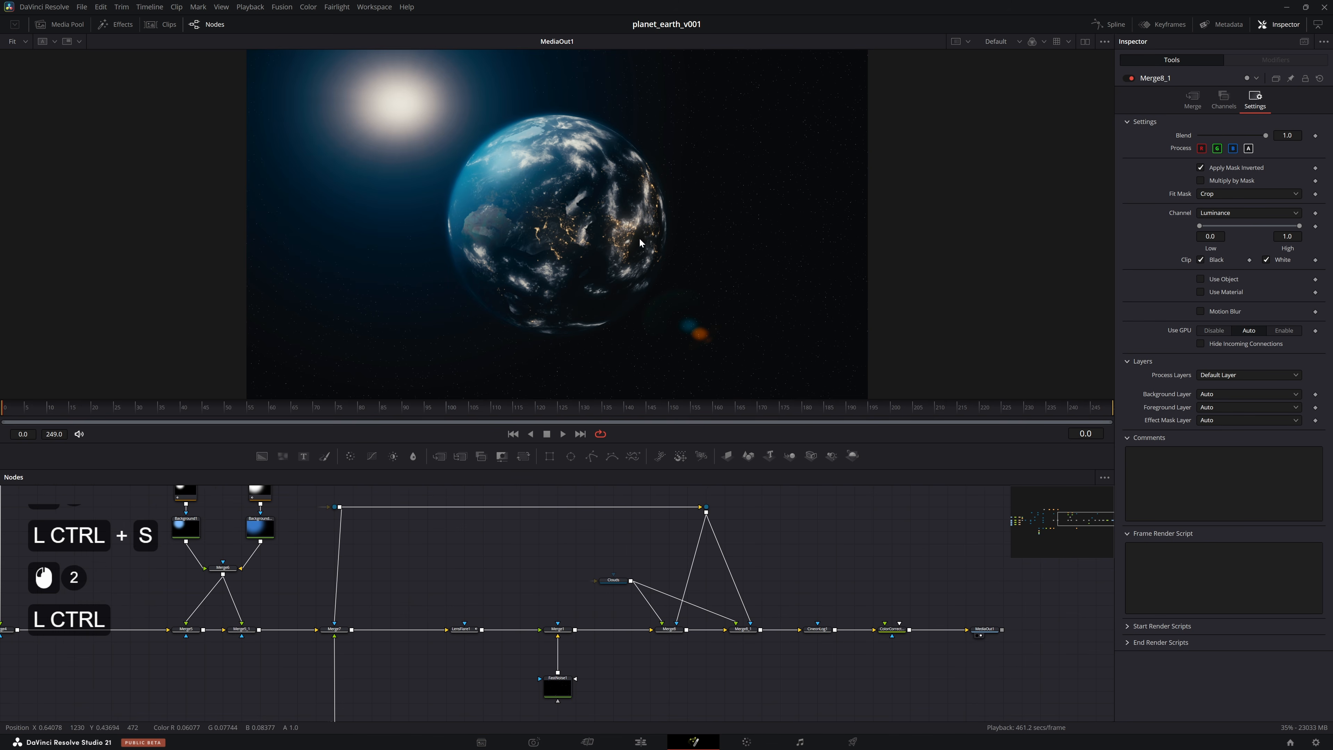
{"action": "left_click", "coordinate": [459, 258]}
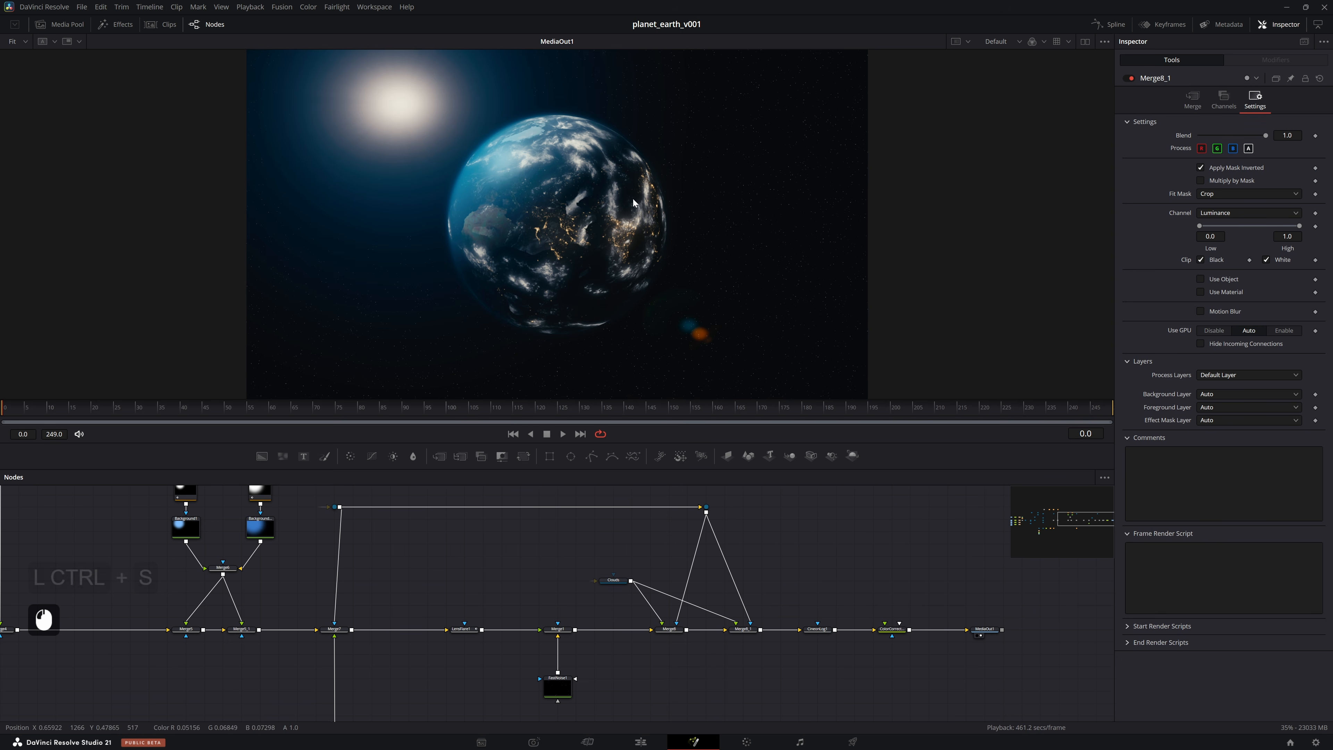
{"action": "double_click", "coordinate": [823, 540]}
{"action": "key", "text": "ctrl+s"}
{"action": "left_click", "coordinate": [782, 507]}
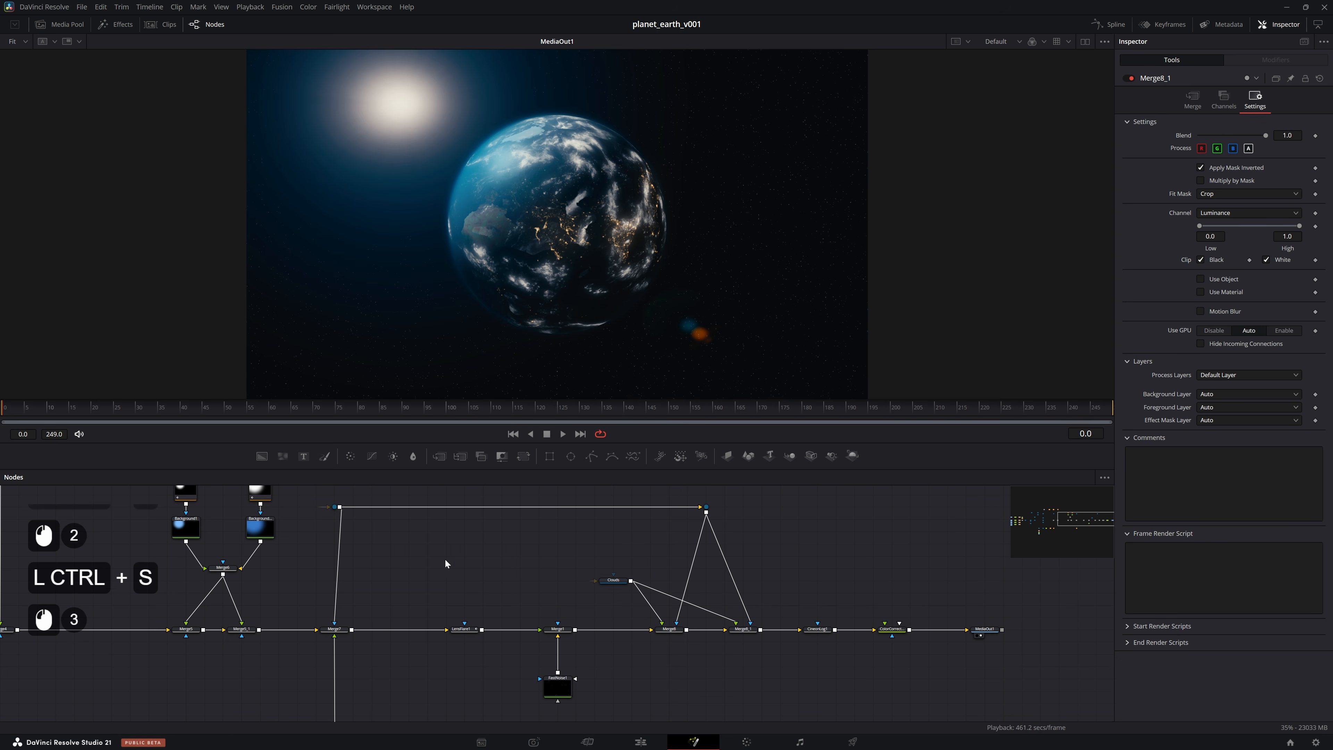
Show ReplaceMaterial3D3 in the viewer and examine the cloud material around the sphere
{"action": "left_click_drag", "start_coordinate": [452, 558], "coordinate": [676, 467]}
{"action": "left_click_drag", "start_coordinate": [393, 493], "coordinate": [503, 563]}
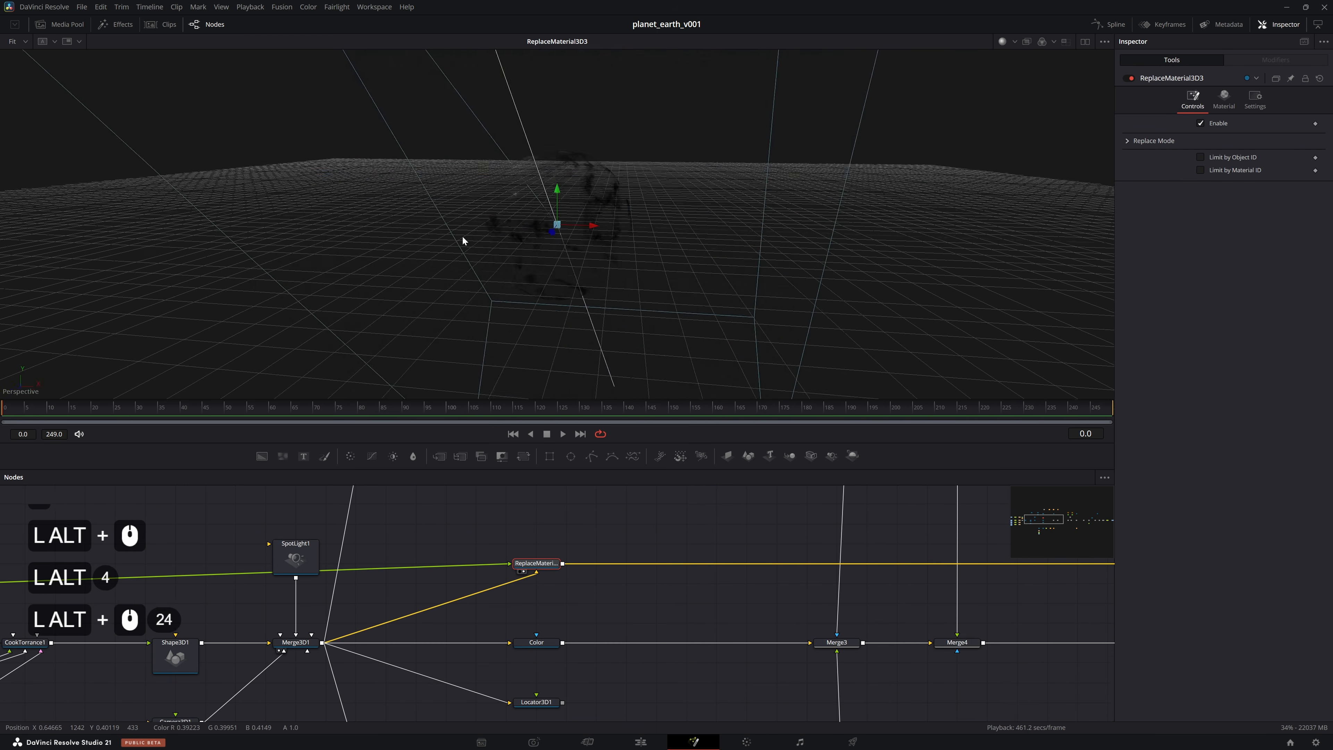
{"action": "left_click_drag", "start_coordinate": [462, 236], "coordinate": [750, 189]}
{"action": "key", "text": "ctrl+s"}
{"action": "key", "text": "ctrl+s"}
Show the Clouds renderer in the viewer and check its alpha channel
{"action": "left_click_drag", "start_coordinate": [610, 514], "coordinate": [654, 567]}
{"action": "left_click", "coordinate": [651, 577]}
{"action": "key", "text": "2"}
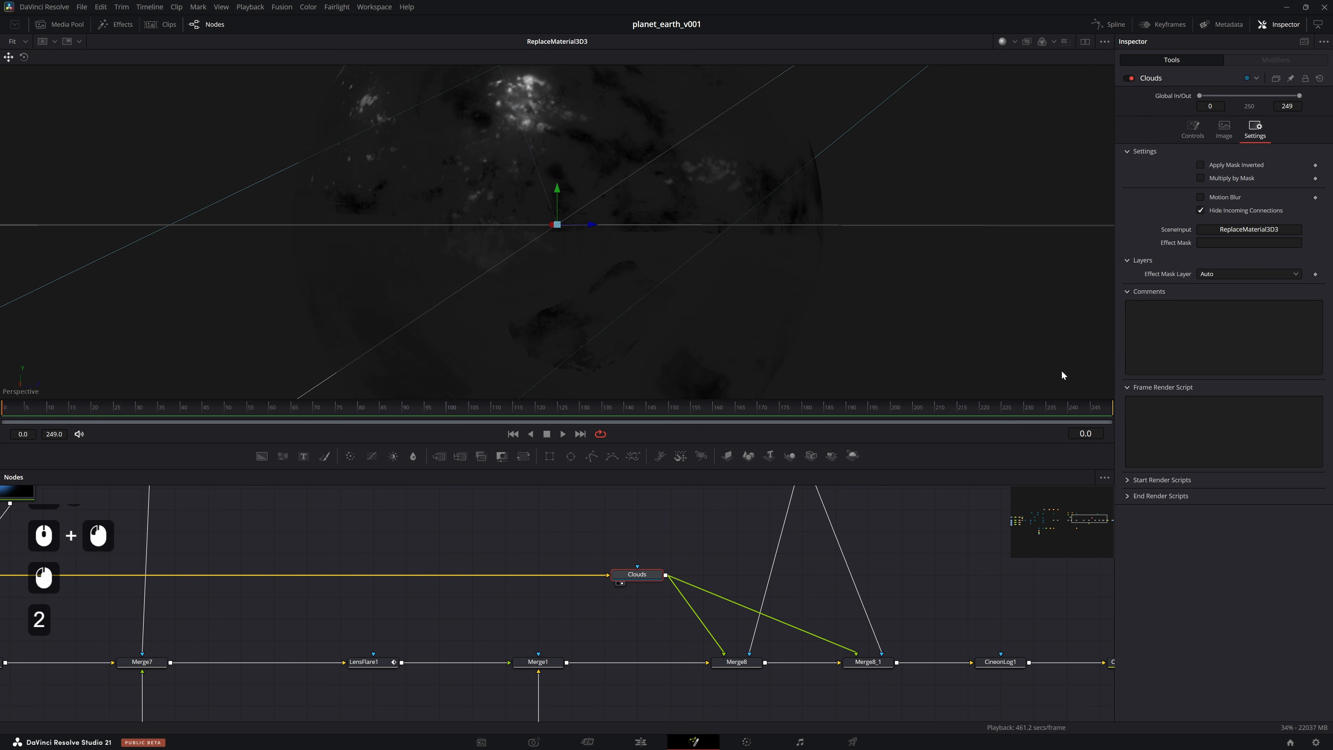
{"action": "left_click", "coordinate": [1192, 132]}
{"action": "left_click", "coordinate": [619, 241]}
{"action": "key", "text": "a"}
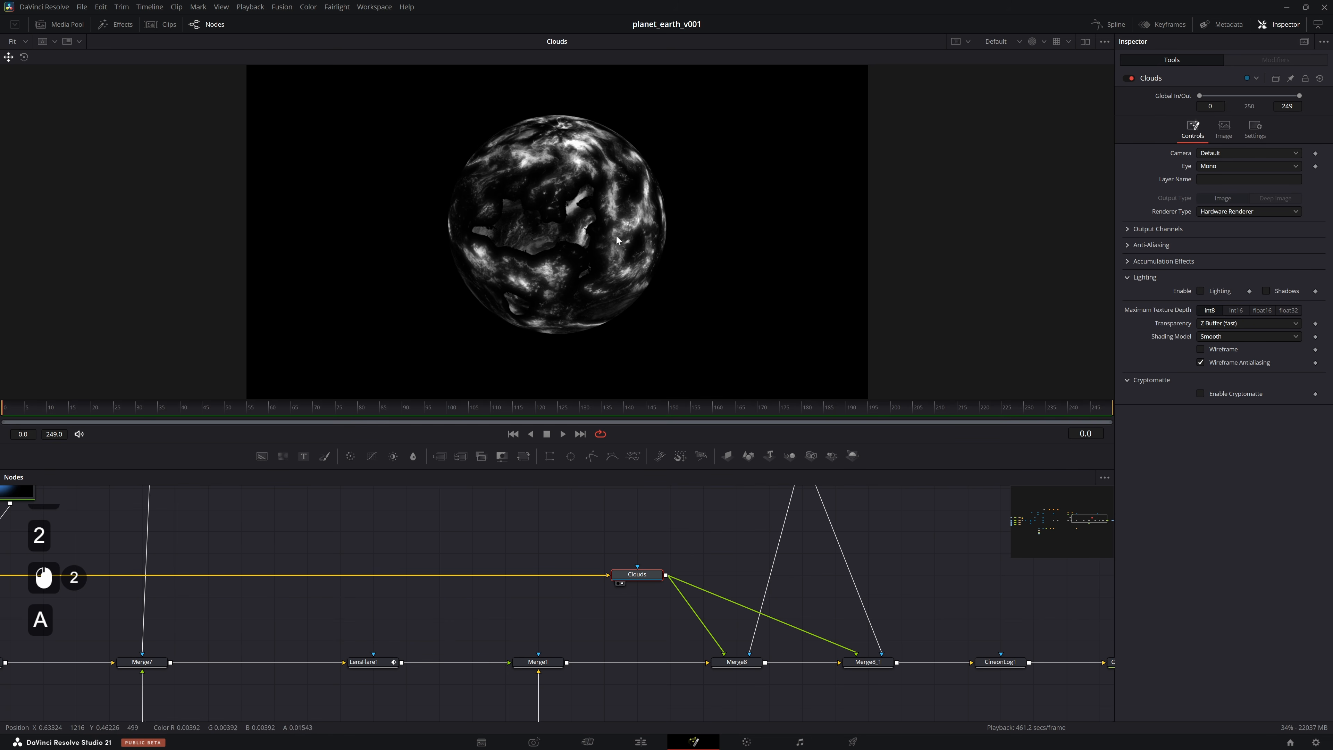
Change the transparency method of the Clouds renderer, save, and return the viewer to MediaOut1
{"action": "left_click", "coordinate": [1205, 323]}
{"action": "left_click", "coordinate": [1229, 345]}
{"action": "key", "text": "ctrl+s"}
{"action": "left_click_drag", "start_coordinate": [899, 619], "coordinate": [570, 568]}
{"action": "left_click", "coordinate": [974, 613]}
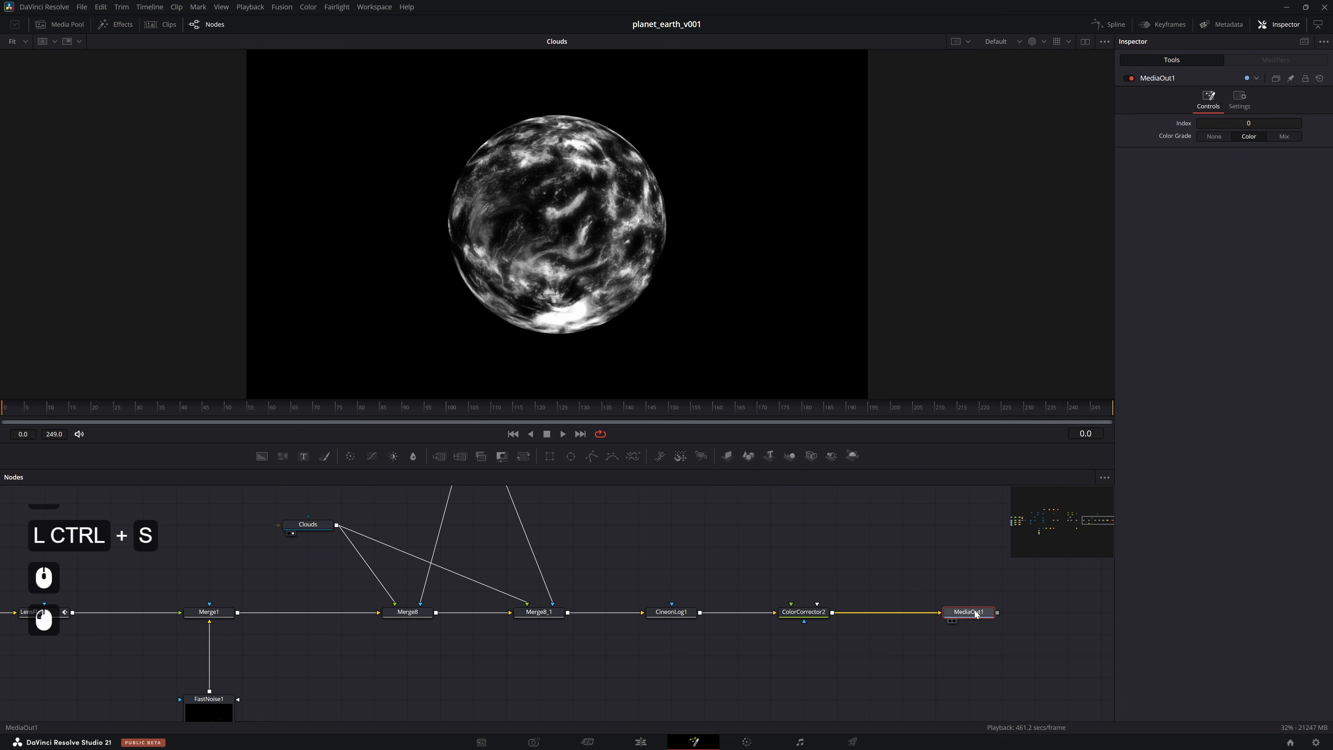
{"action": "key", "text": "2"}
{"action": "left_click", "coordinate": [886, 545]}
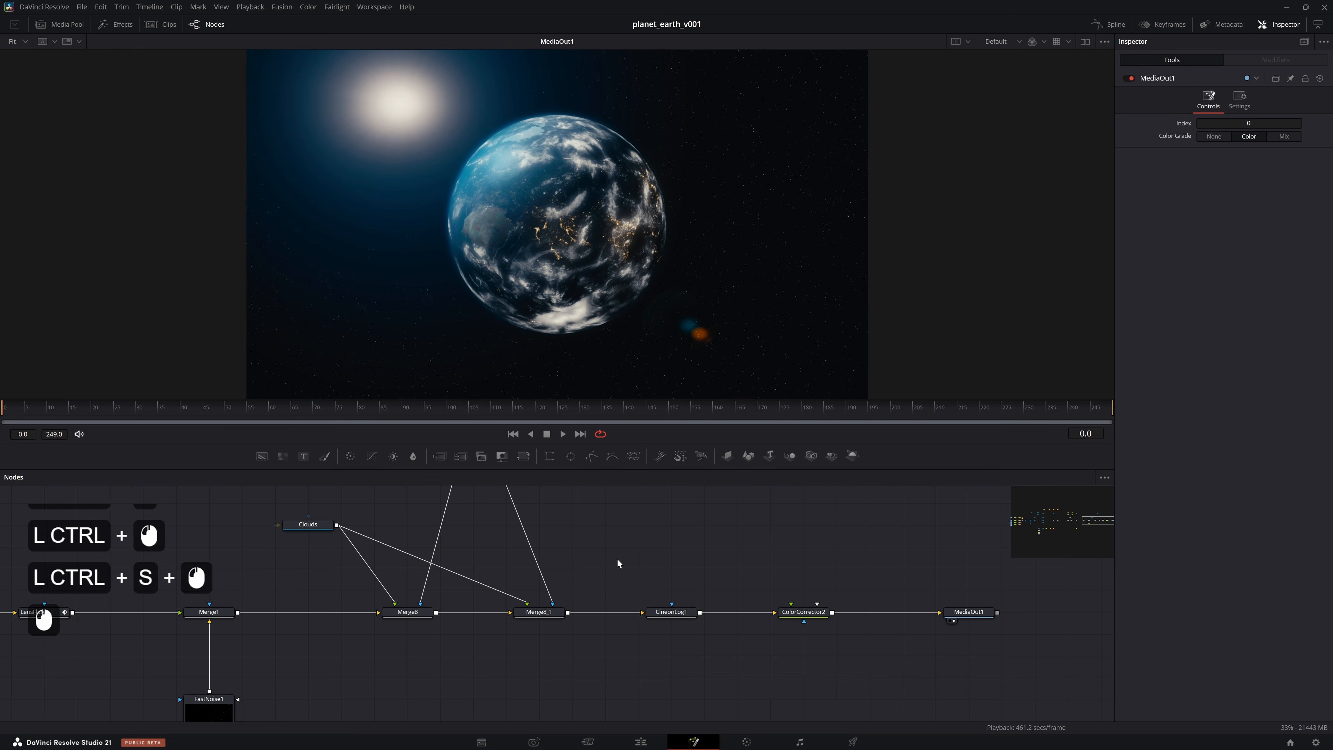
Enable culling of back faces in Shape3D1's visibility settings and save the project
{"action": "left_click_drag", "start_coordinate": [618, 560], "coordinate": [892, 525]}
{"action": "left_click_drag", "start_coordinate": [451, 525], "coordinate": [892, 518]}
{"action": "left_click", "coordinate": [357, 609]}
{"action": "left_click_drag", "start_coordinate": [358, 610], "coordinate": [456, 593]}
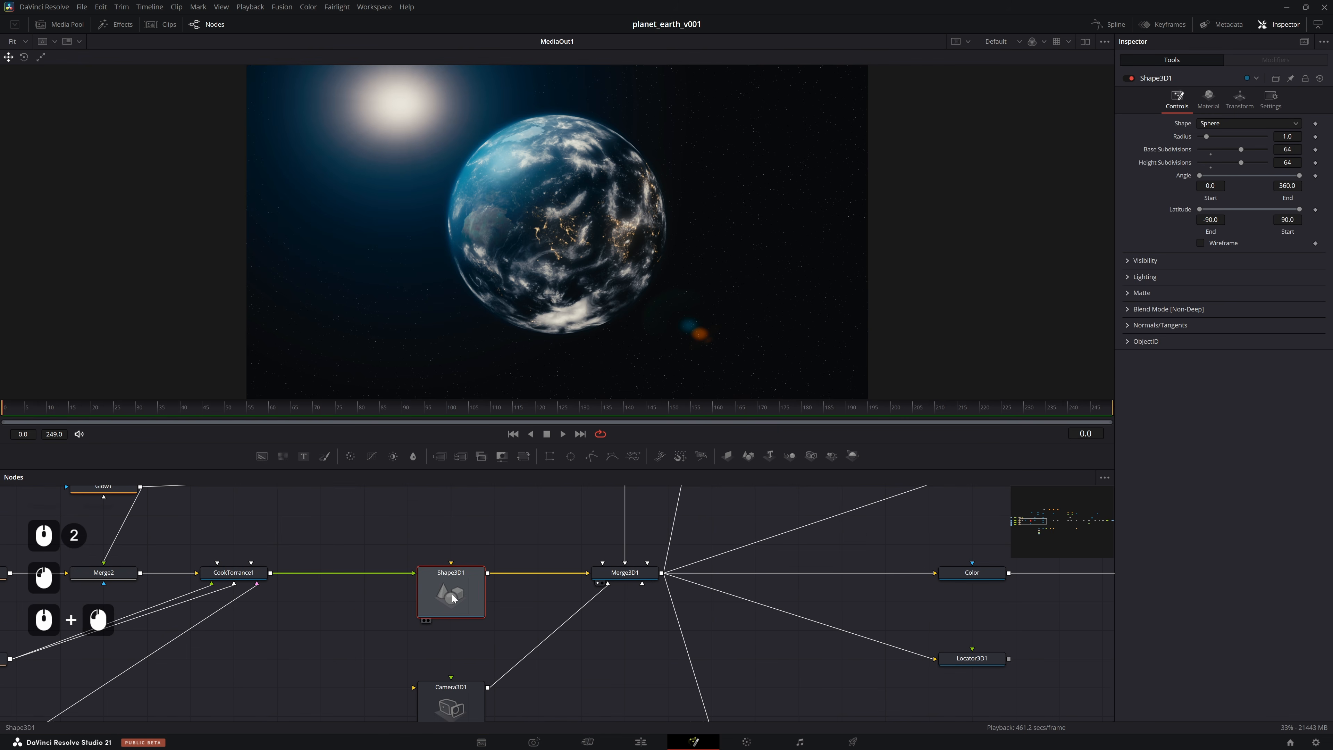
{"action": "left_click", "coordinate": [1128, 261]}
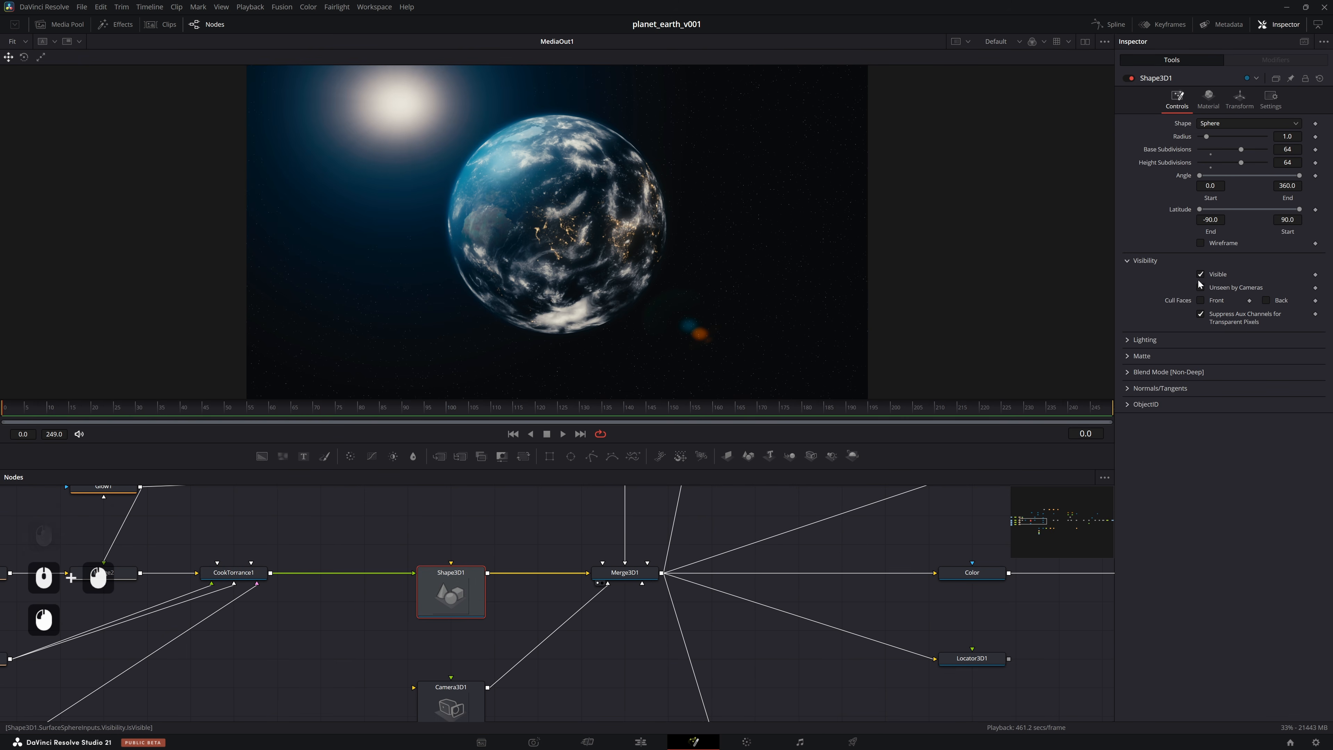
{"action": "left_click", "coordinate": [1265, 300]}
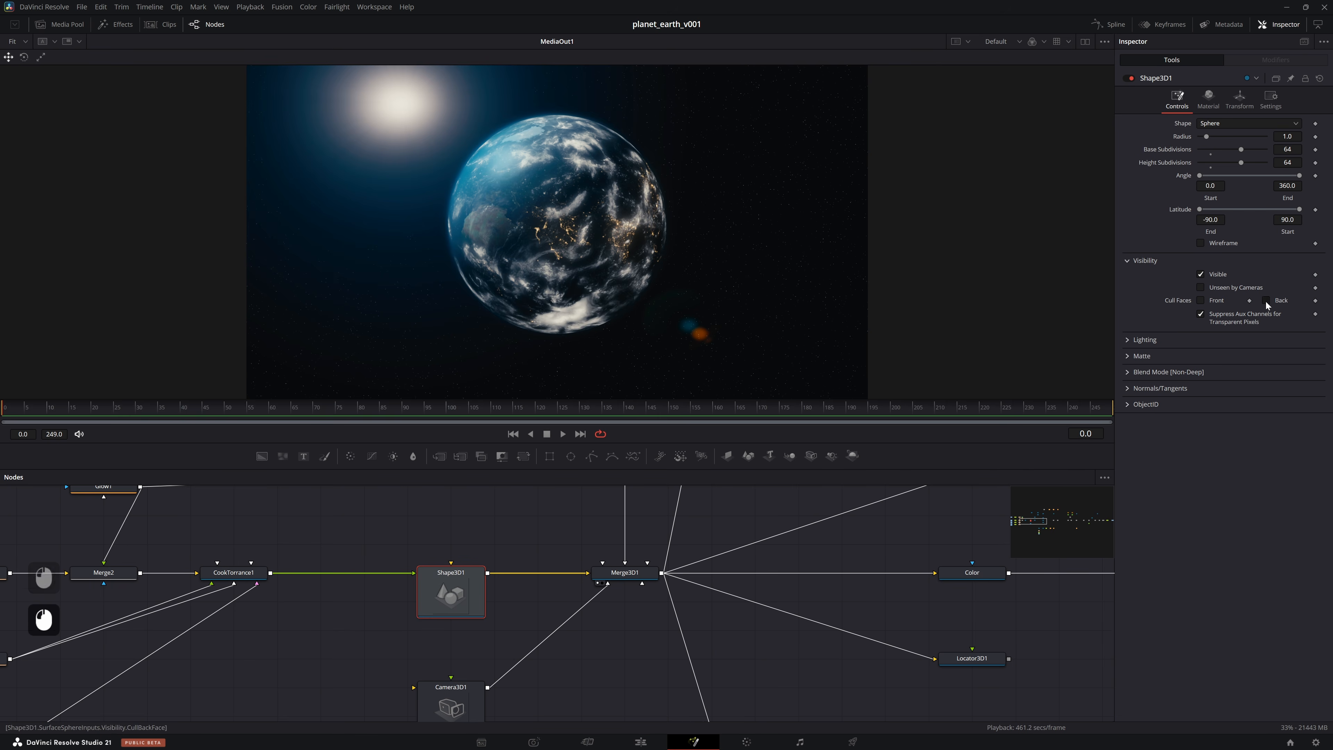
{"action": "key", "text": "ctrl+s"}
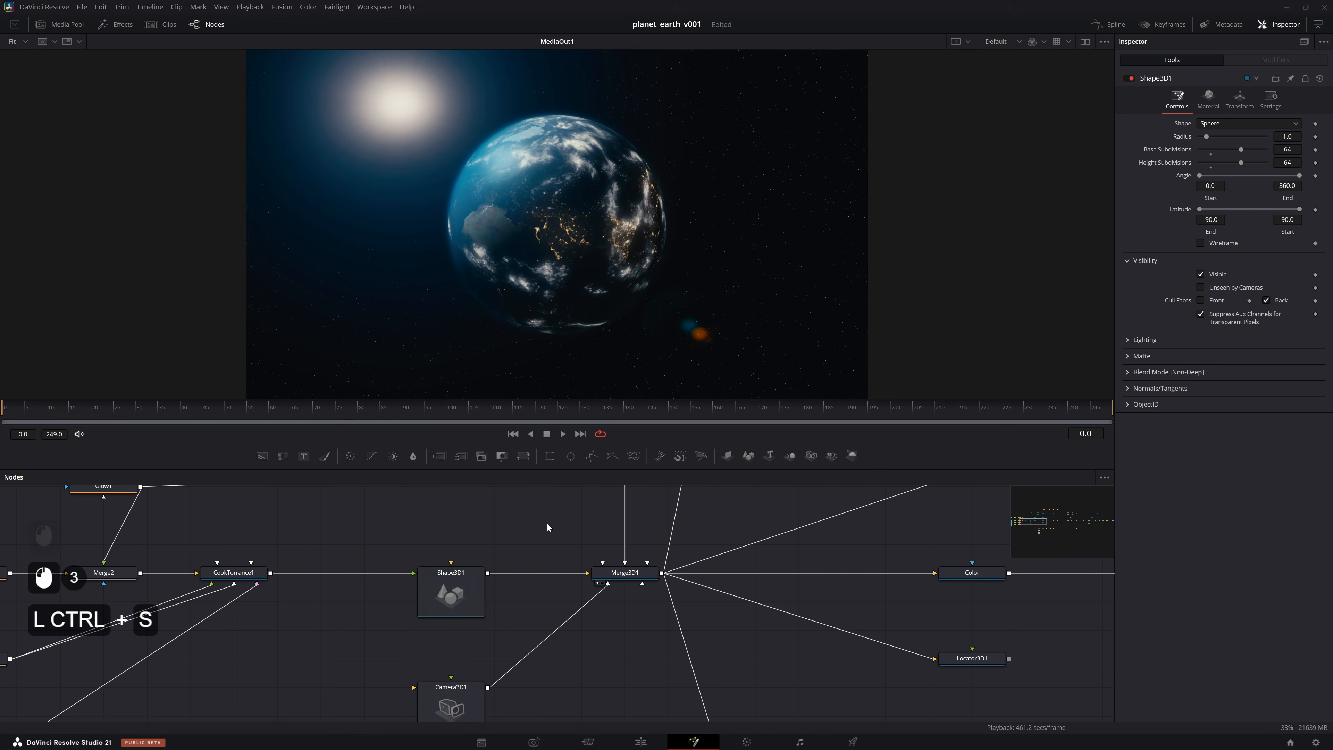
{"action": "double_click", "coordinate": [559, 528]}
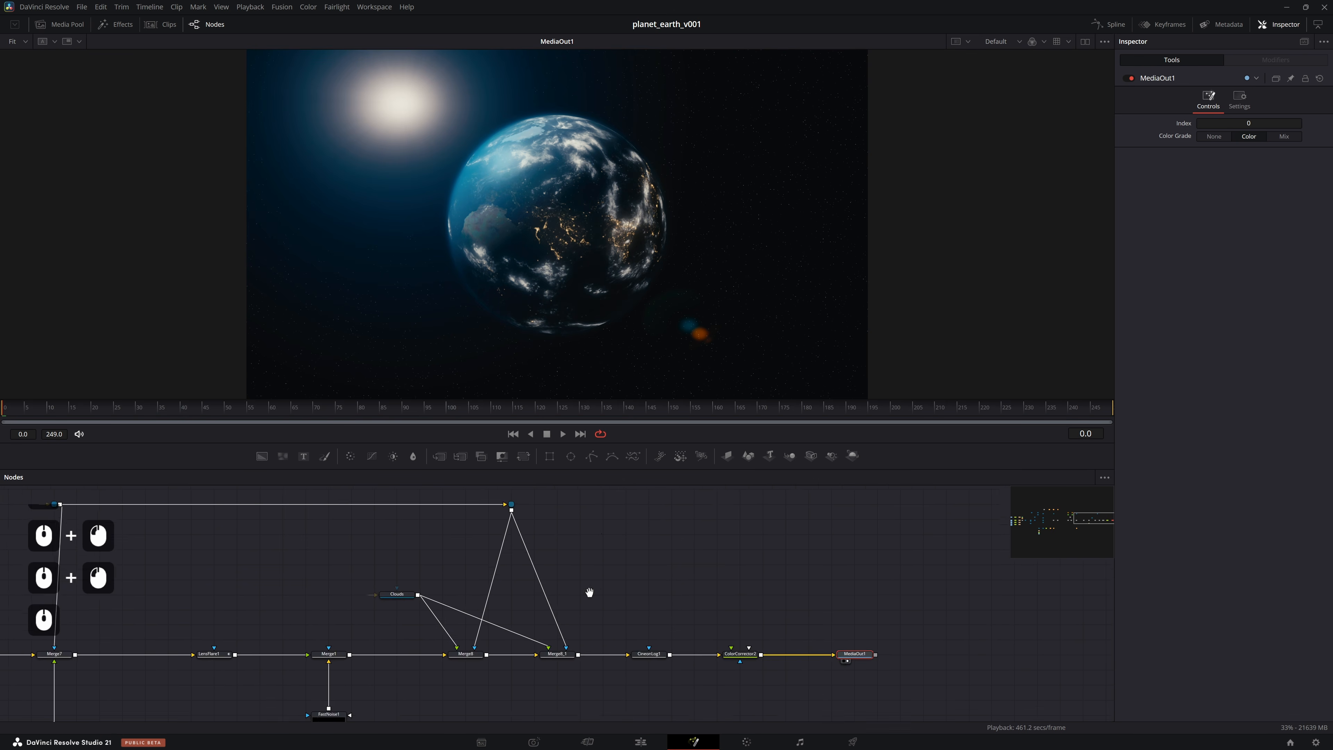
Insert a Color Corrector between Clouds and Merge8_1 and move the light mask connection from Merge8_1 to the corrector
{"action": "left_click_drag", "start_coordinate": [589, 592], "coordinate": [496, 705]}
{"action": "left_click_drag", "start_coordinate": [560, 295], "coordinate": [613, 265]}
{"action": "key", "text": "ctrl+f"}
{"action": "left_click", "coordinate": [543, 553], "text": "ctrl"}
{"action": "double_click", "coordinate": [614, 558]}
{"action": "left_click_drag", "start_coordinate": [586, 635], "coordinate": [558, 629]}
{"action": "left_click", "coordinate": [549, 557]}
{"action": "key", "text": "shift+space"}
{"action": "type", "text": "cc"}
{"action": "key", "text": "Return"}
{"action": "scroll", "coordinate": [552, 561], "scroll_direction": "up", "scroll_amount": 2}
{"action": "left_click_drag", "start_coordinate": [551, 642], "coordinate": [620, 627]}
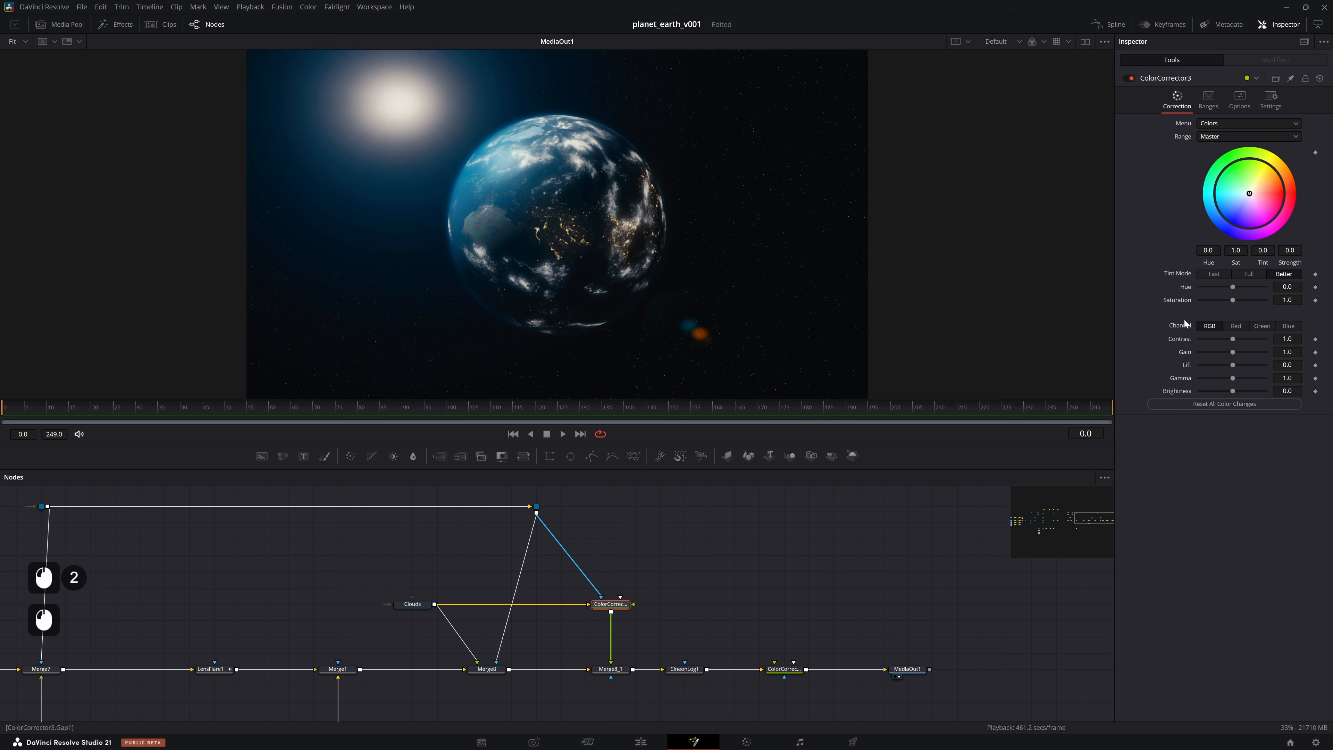
Set ColorCorrector3's gain to 0.33, show it in the viewer, and apply its mask inverted using the Luminance channel
{"action": "left_click_drag", "start_coordinate": [1232, 352], "coordinate": [1210, 351]}
{"action": "key", "text": "2"}
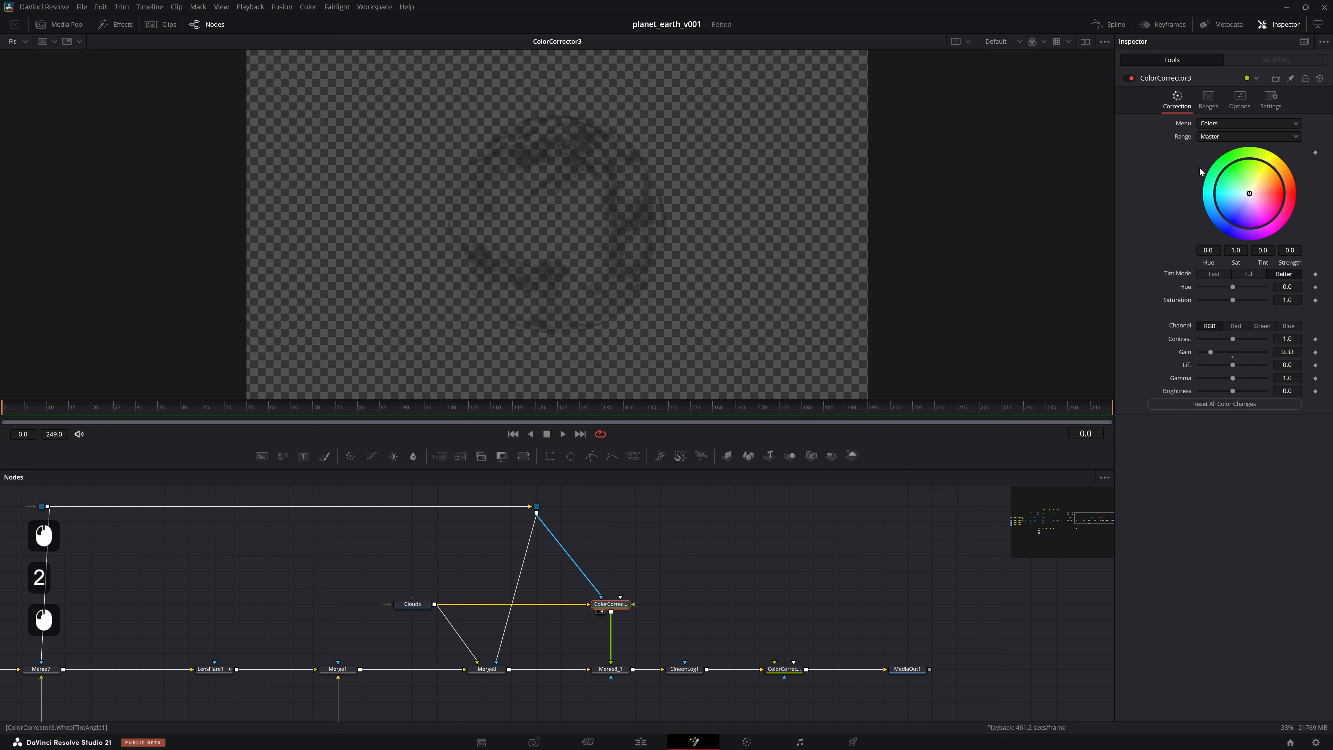
{"action": "left_click", "coordinate": [1271, 101]}
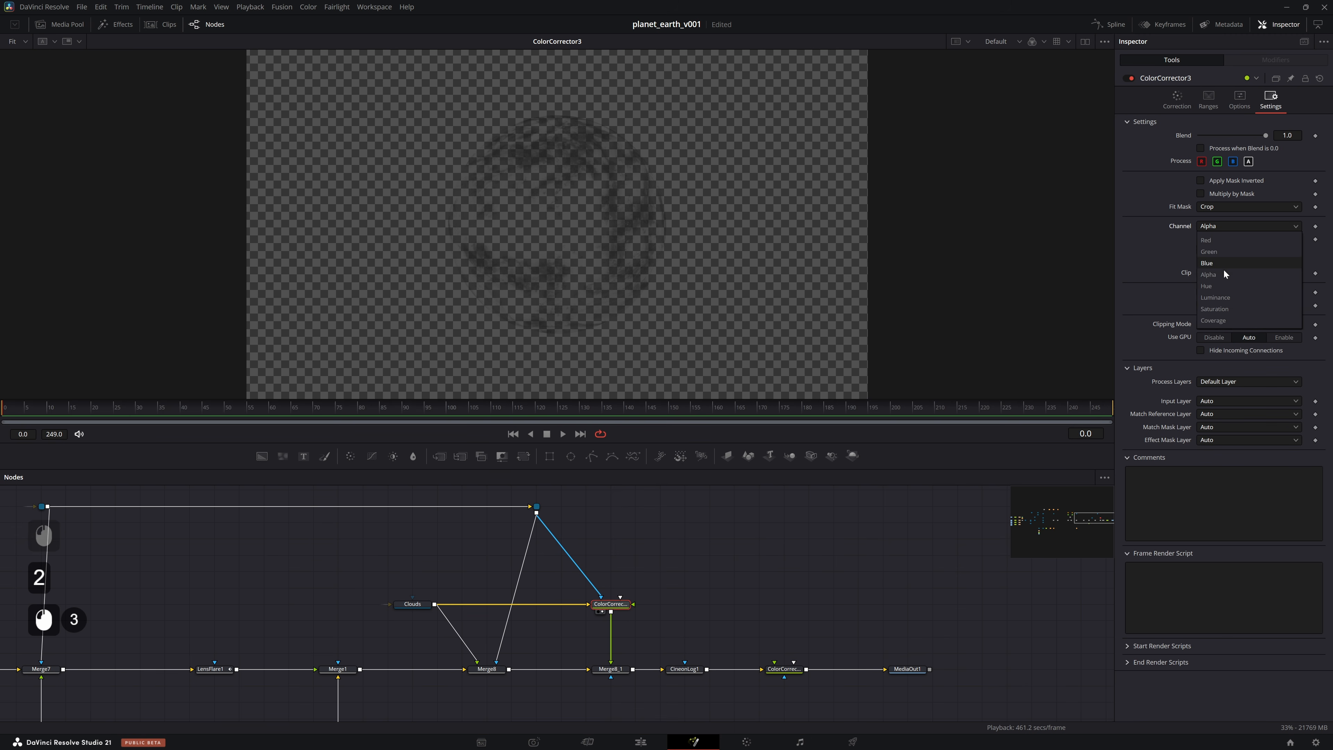
{"action": "left_click", "coordinate": [1199, 181]}
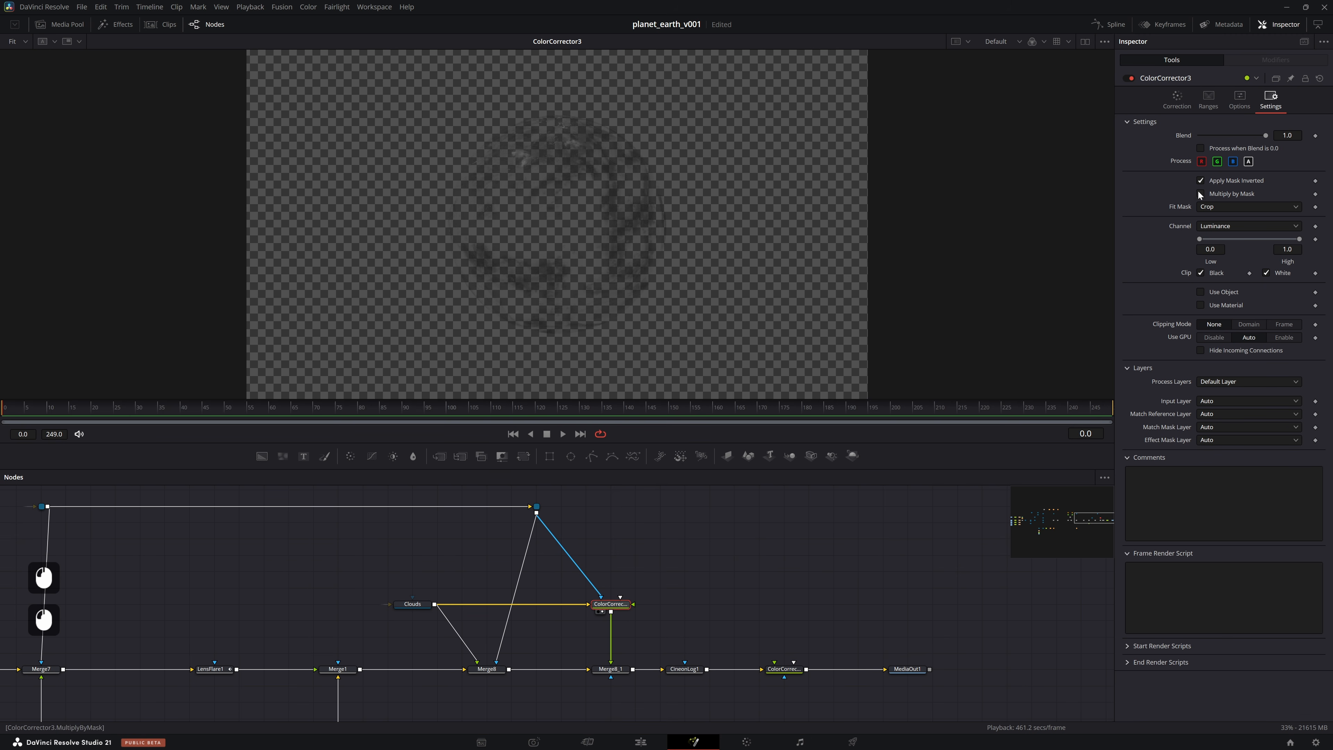
Compare the composite's night-side clouds by bypassing Merge8_1 while viewing MediaOut1, and re-enable the merge
{"action": "key", "text": "ctrl+p"}
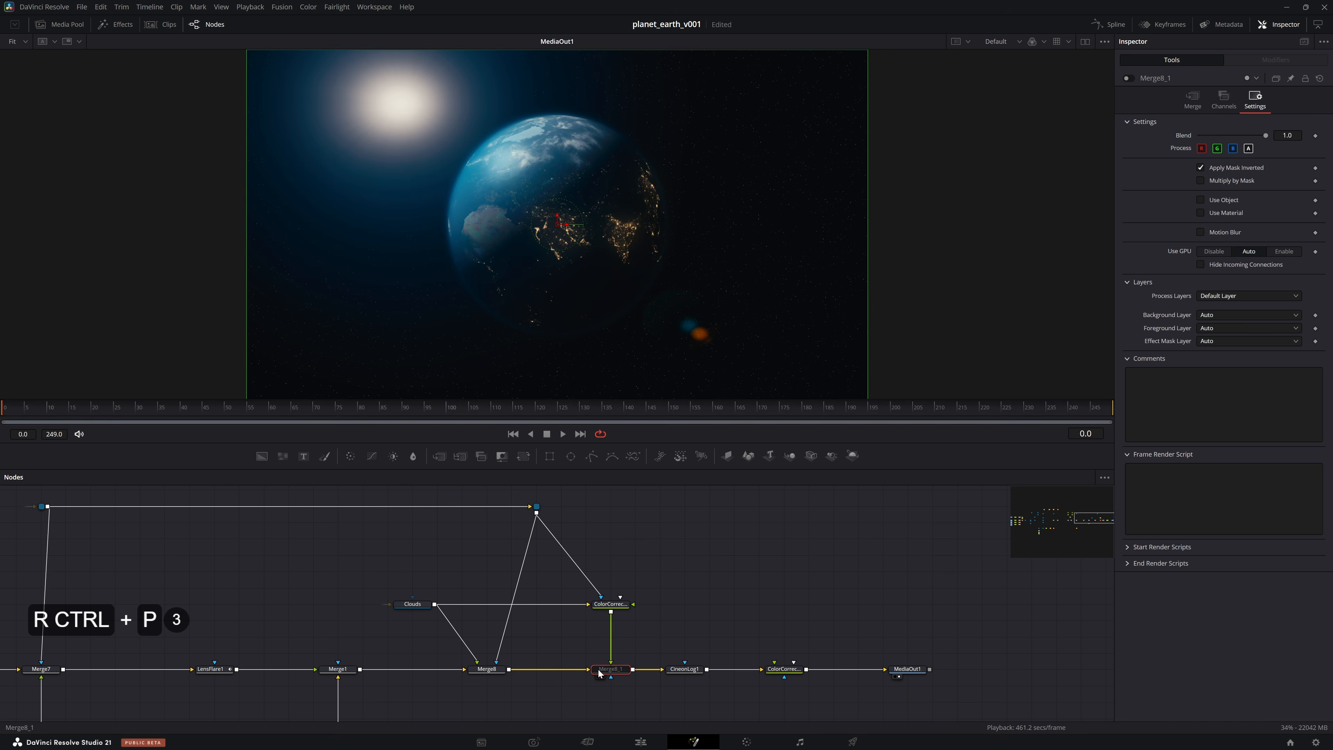
{"action": "left_click", "coordinate": [487, 669]}
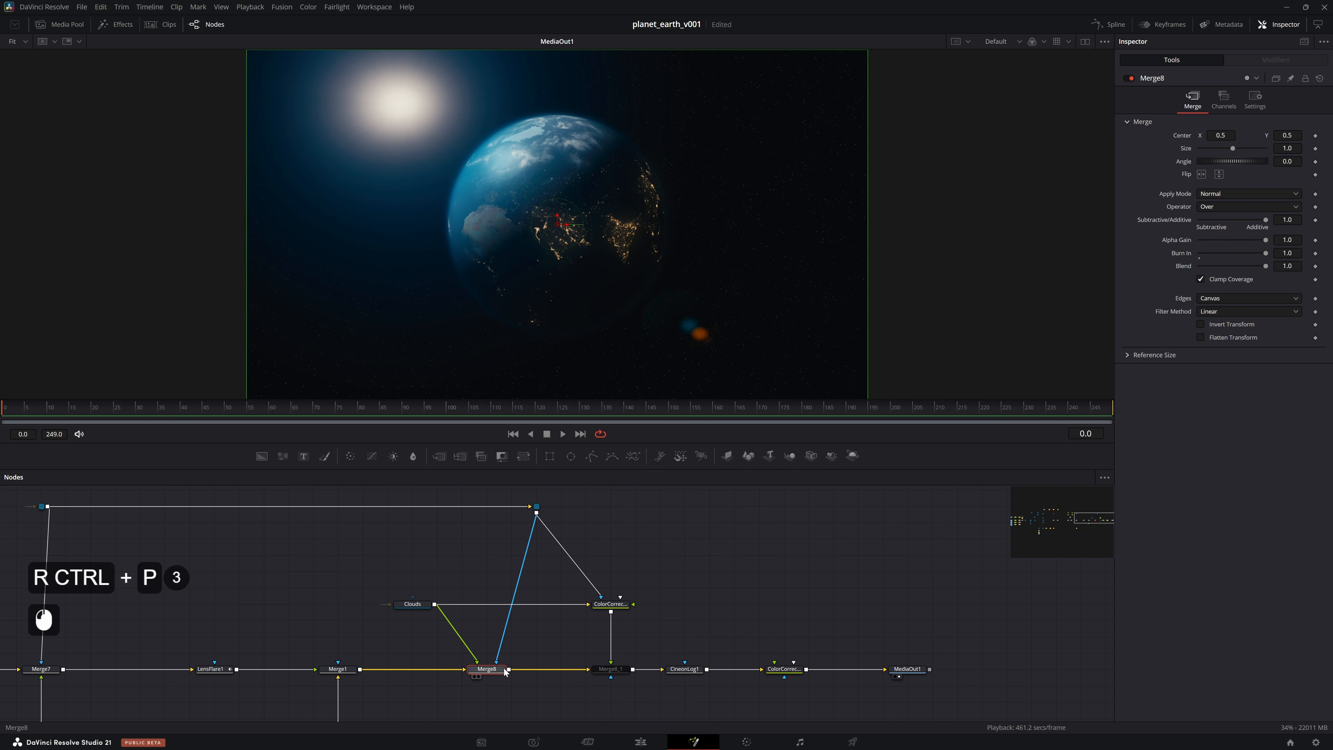
{"action": "left_click_drag", "start_coordinate": [577, 168], "coordinate": [676, 113]}
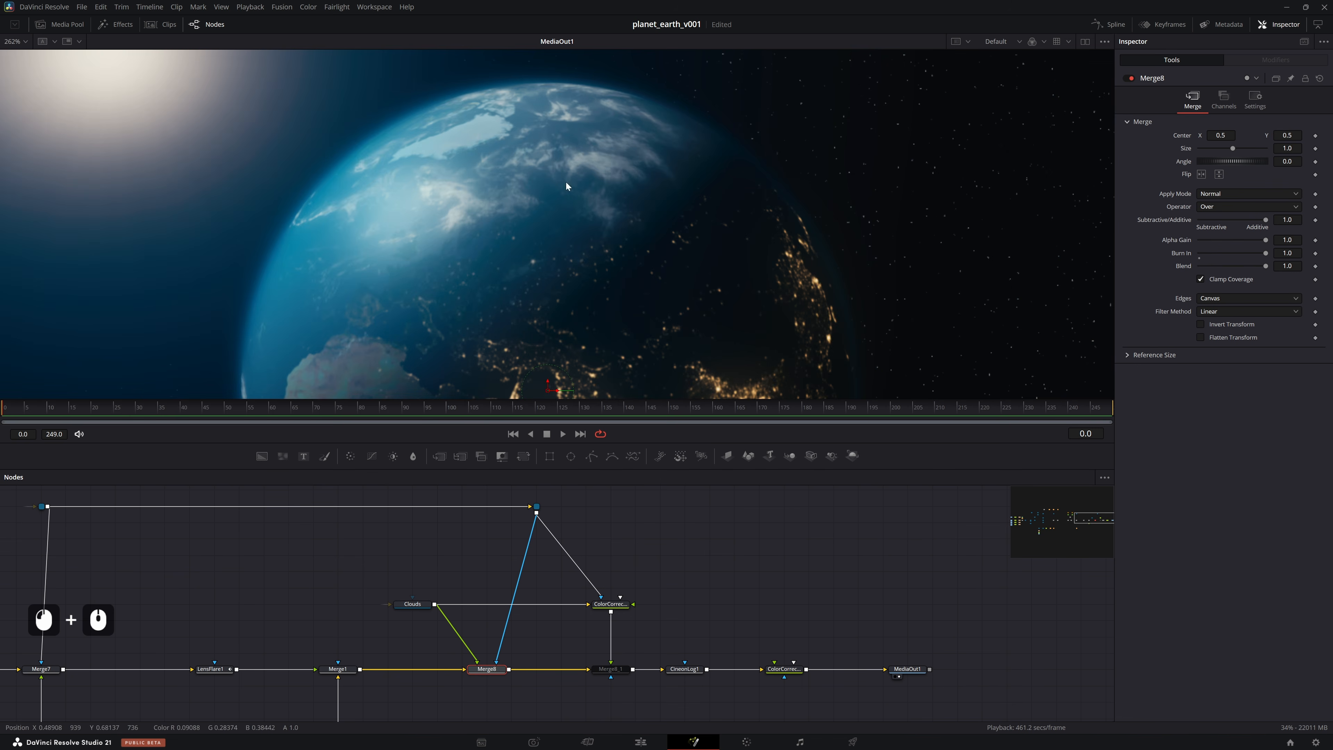
{"action": "left_click_drag", "start_coordinate": [682, 258], "coordinate": [624, 341]}
{"action": "left_click", "coordinate": [609, 668]}
{"action": "key", "text": "ctrl+p"}
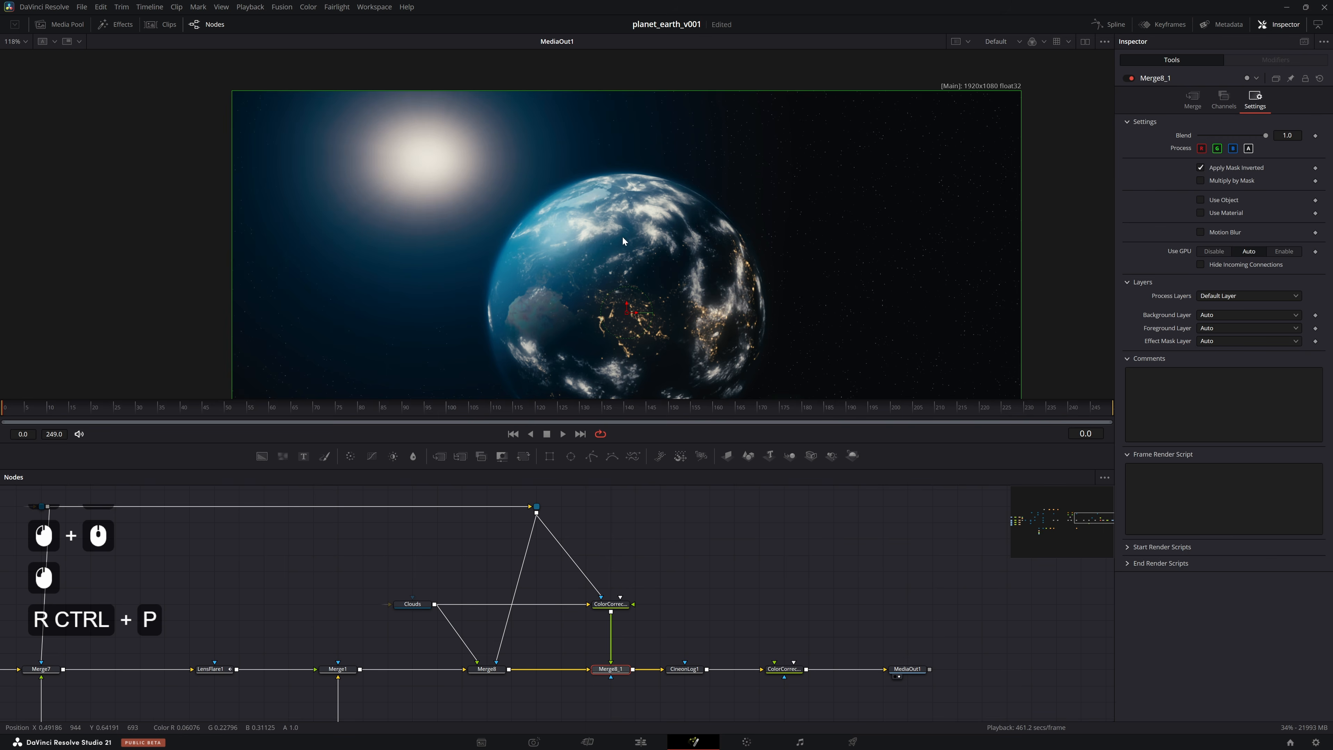
Disconnect the light mask from ColorCorrector3, check the corrector's output, return the viewer to MediaOut1 fitted to the frame, and save
{"action": "left_click", "coordinate": [600, 595]}
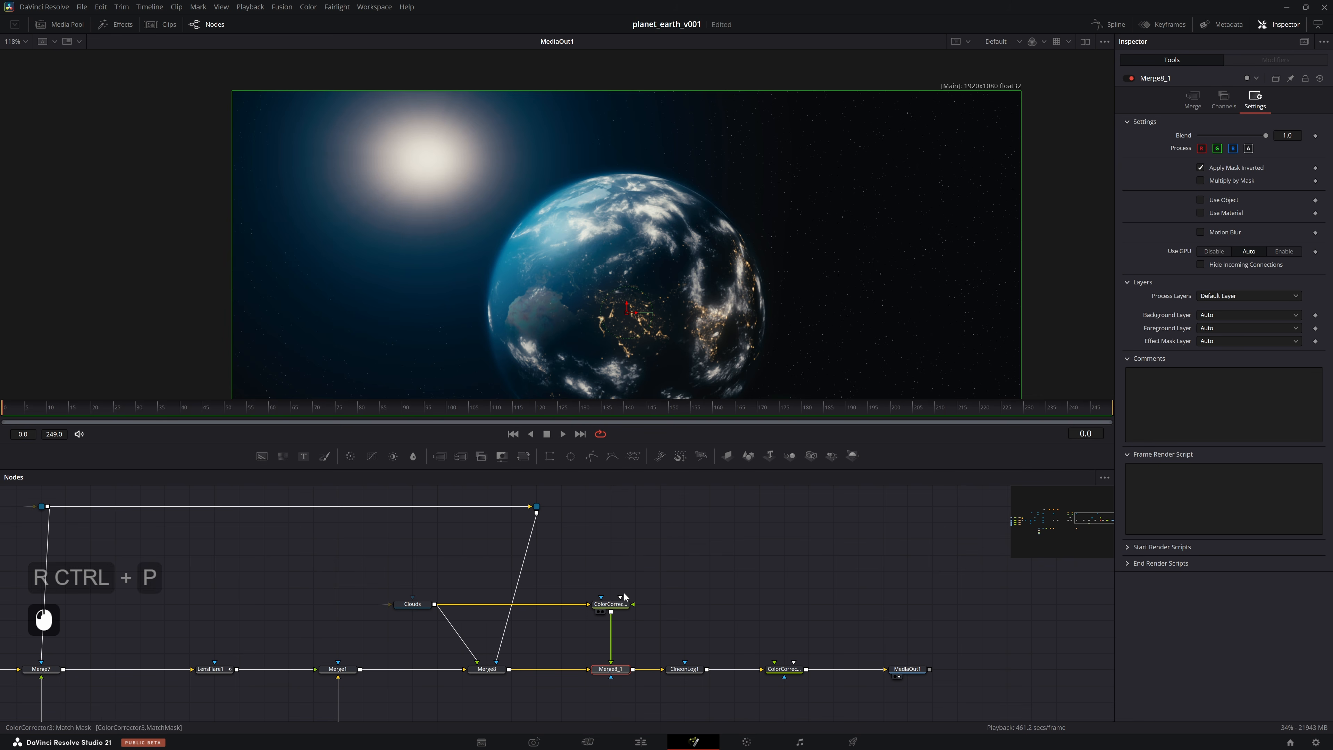
{"action": "left_click", "coordinate": [610, 602]}
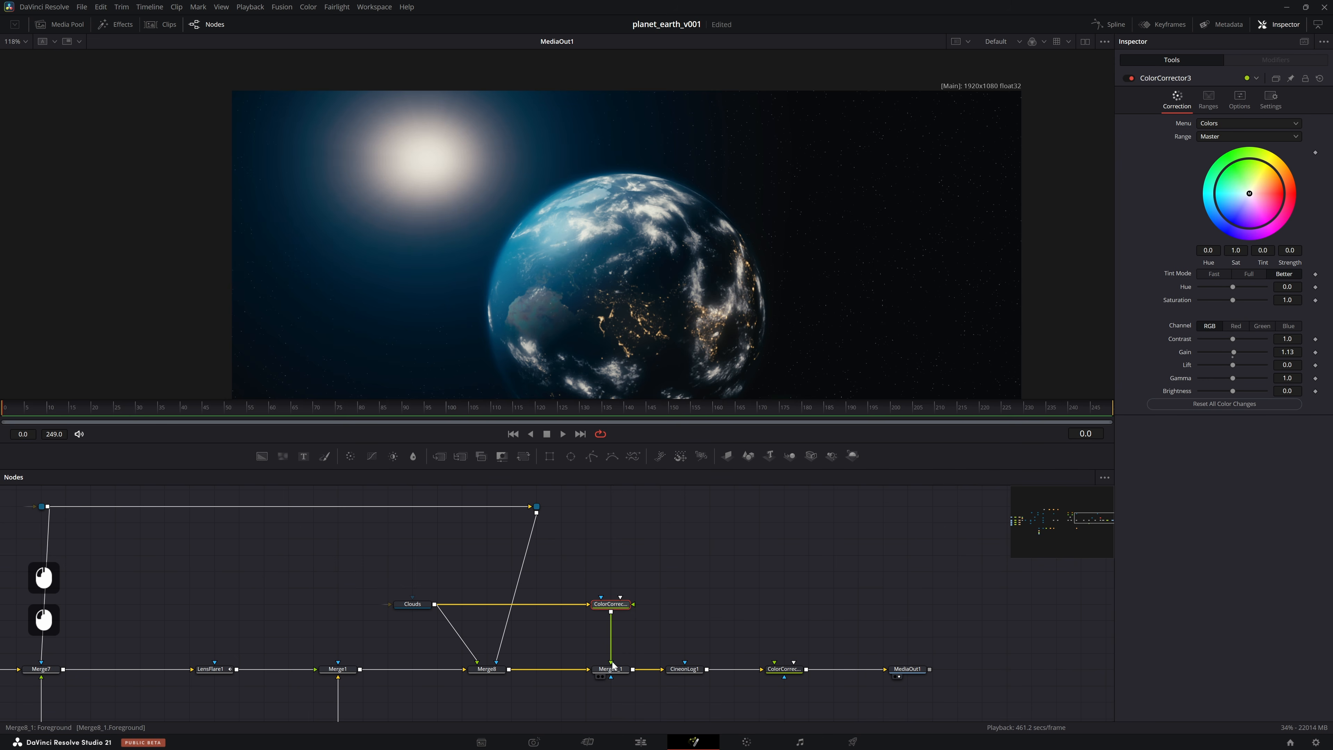
{"action": "key", "text": "2"}
{"action": "left_click", "coordinate": [612, 672]}
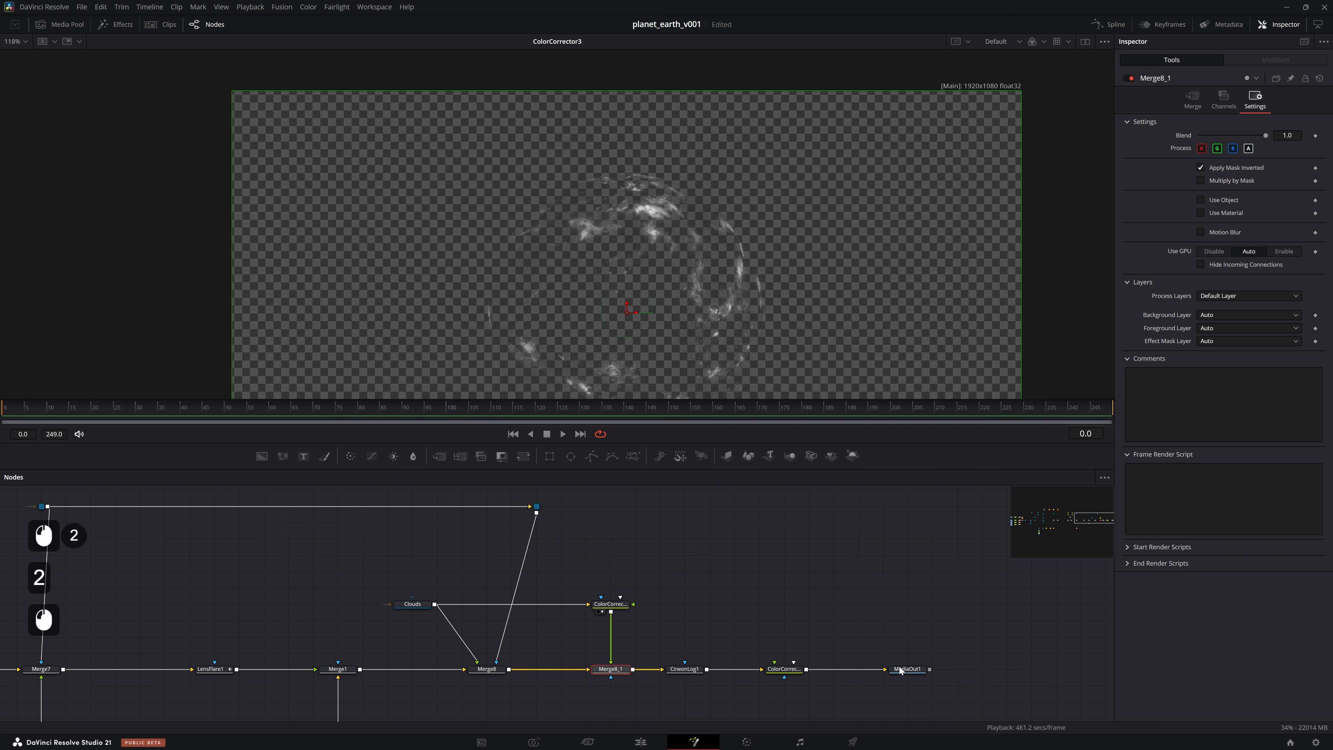
{"action": "left_click", "coordinate": [900, 670]}
{"action": "key", "text": "2"}
{"action": "left_click", "coordinate": [867, 545]}
{"action": "key", "text": "ctrl+s"}
{"action": "left_click", "coordinate": [703, 331], "text": "ctrl"}
{"action": "key", "text": "ctrl+f"}
{"action": "left_click", "coordinate": [643, 551], "text": "ctrl"}
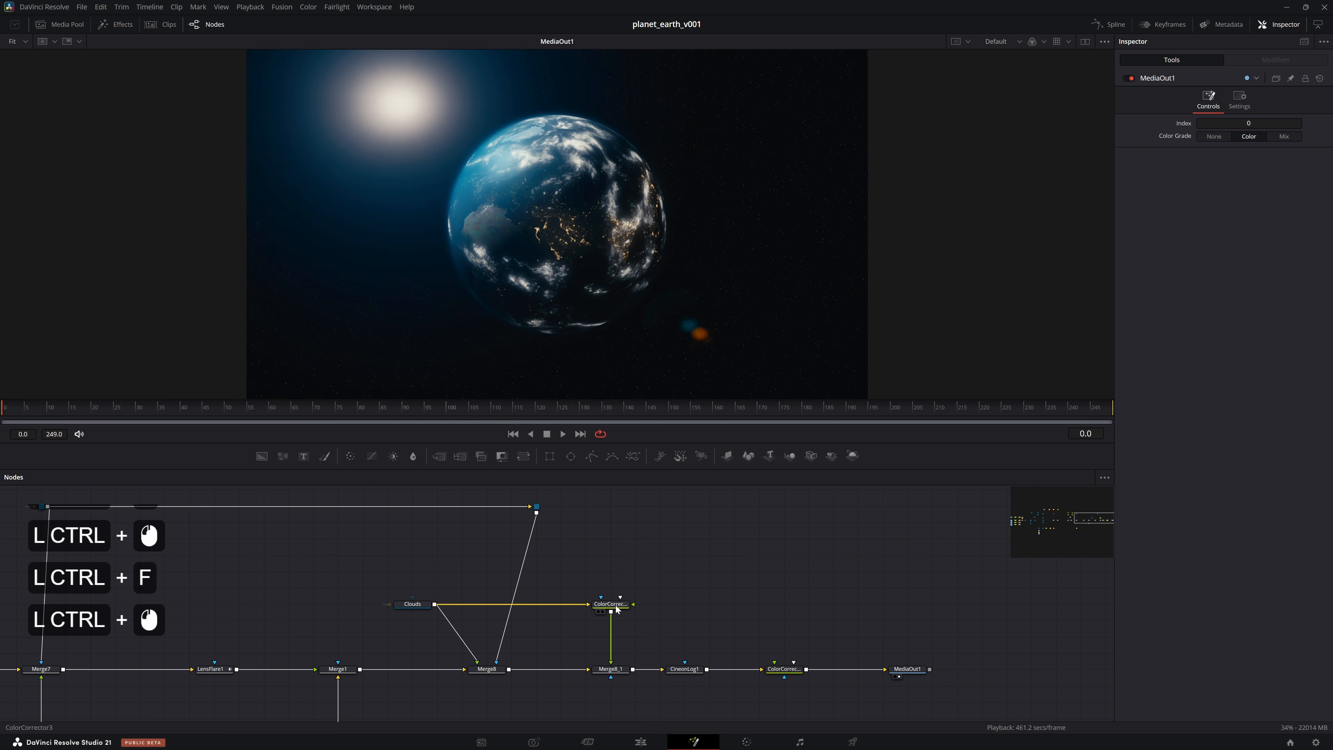
Set ColorCorrector3's gain to 0.27 and save the project
{"action": "left_click", "coordinate": [616, 607]}
{"action": "left_click_drag", "start_coordinate": [1232, 352], "coordinate": [1207, 364]}
{"action": "key", "text": "ctrl+s"}
Compare the outputs of Merge8 and Merge8_1 in the viewer and return the viewer to MediaOut1
{"action": "double_click", "coordinate": [482, 676]}
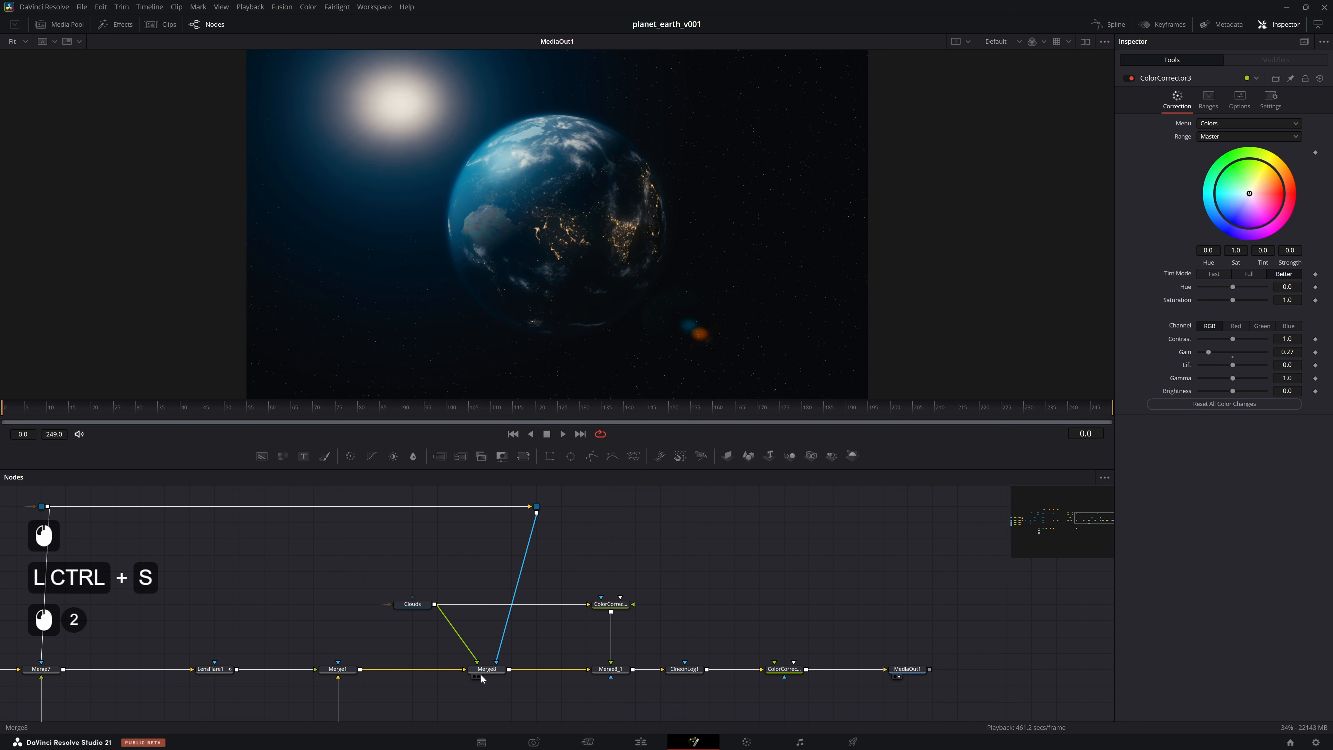
{"action": "left_click", "coordinate": [481, 676]}
{"action": "left_click", "coordinate": [482, 676]}
{"action": "key", "text": "2"}
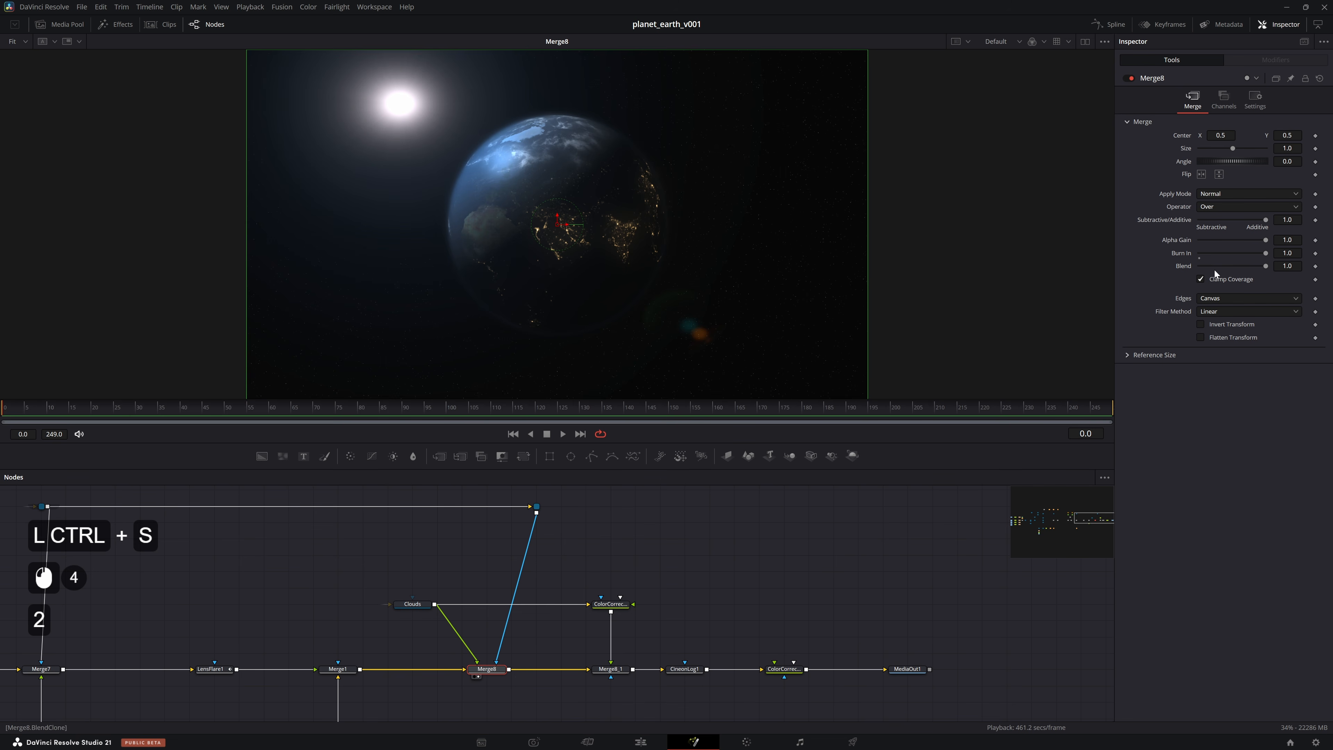
{"action": "key", "text": "ctrl+s"}
{"action": "key", "text": "ctrl+s"}
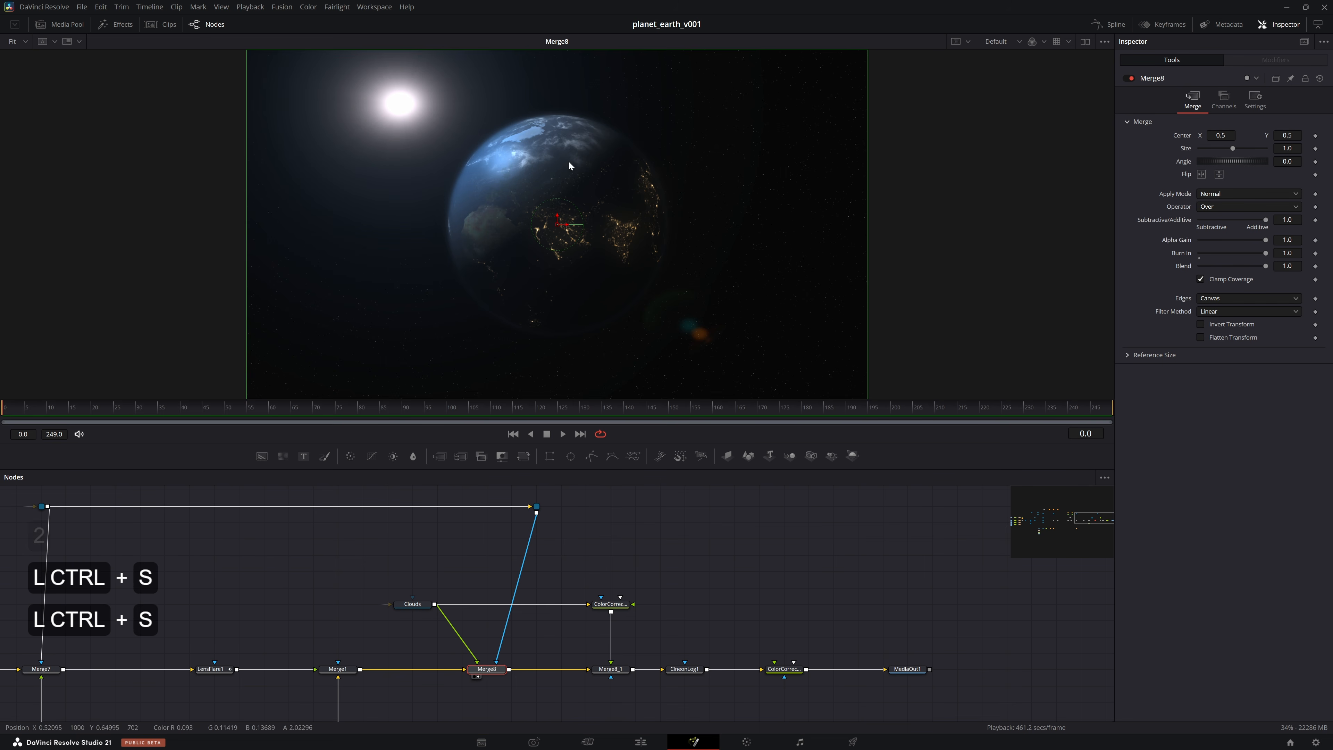
{"action": "left_click", "coordinate": [615, 669]}
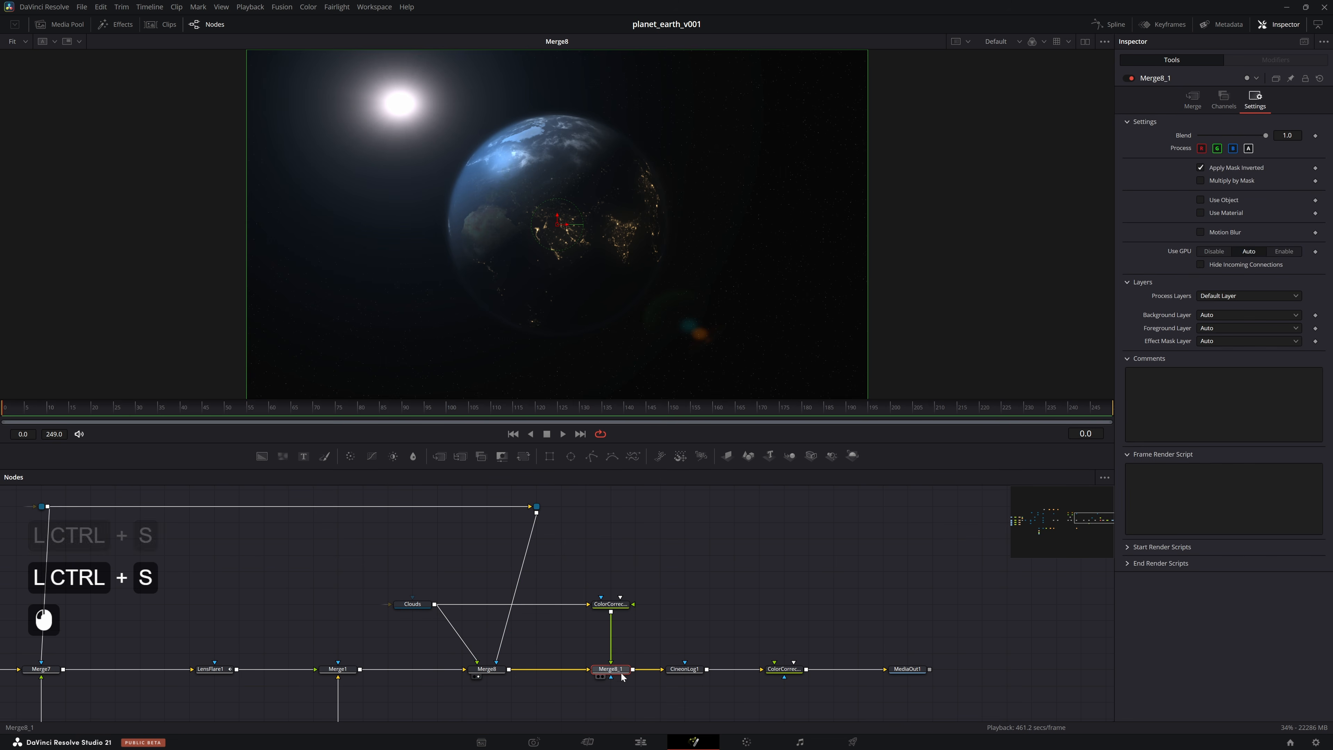
{"action": "key", "text": "2"}
{"action": "left_click", "coordinate": [485, 669]}
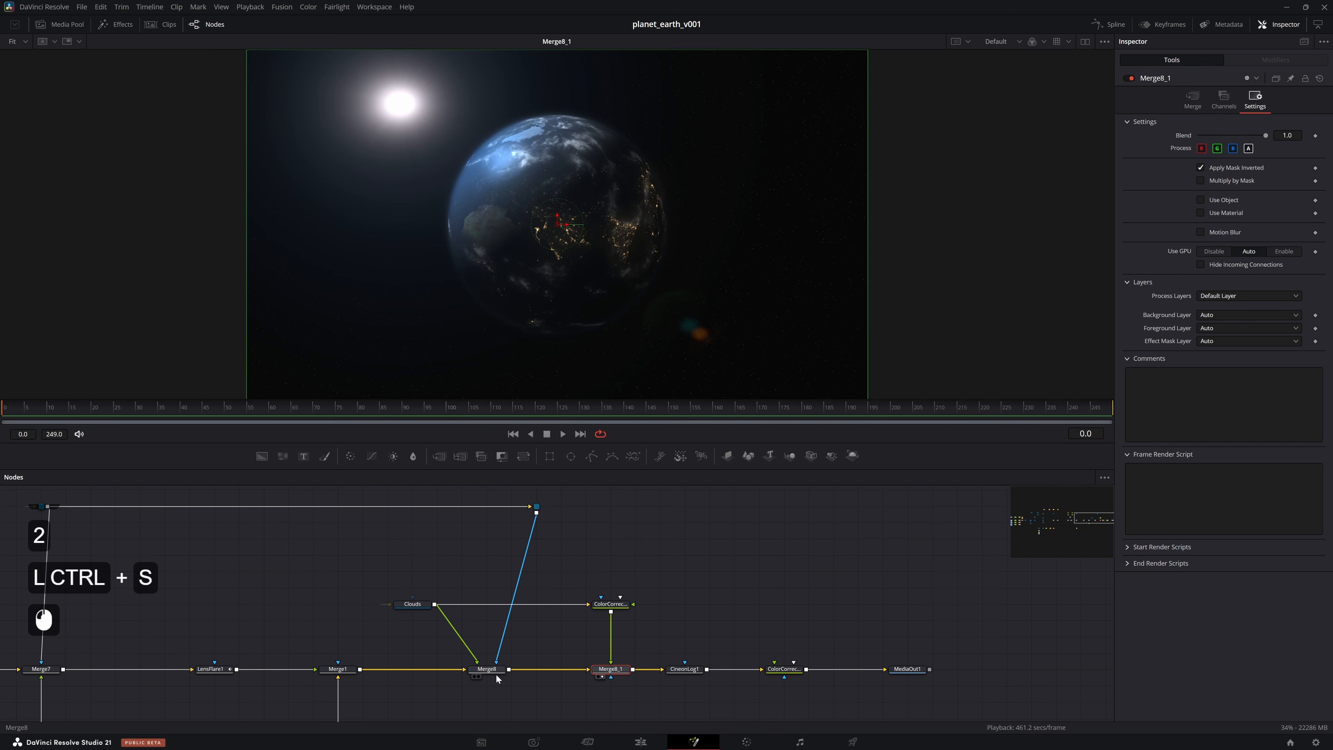
{"action": "left_click", "coordinate": [906, 667]}
{"action": "key", "text": "2"}
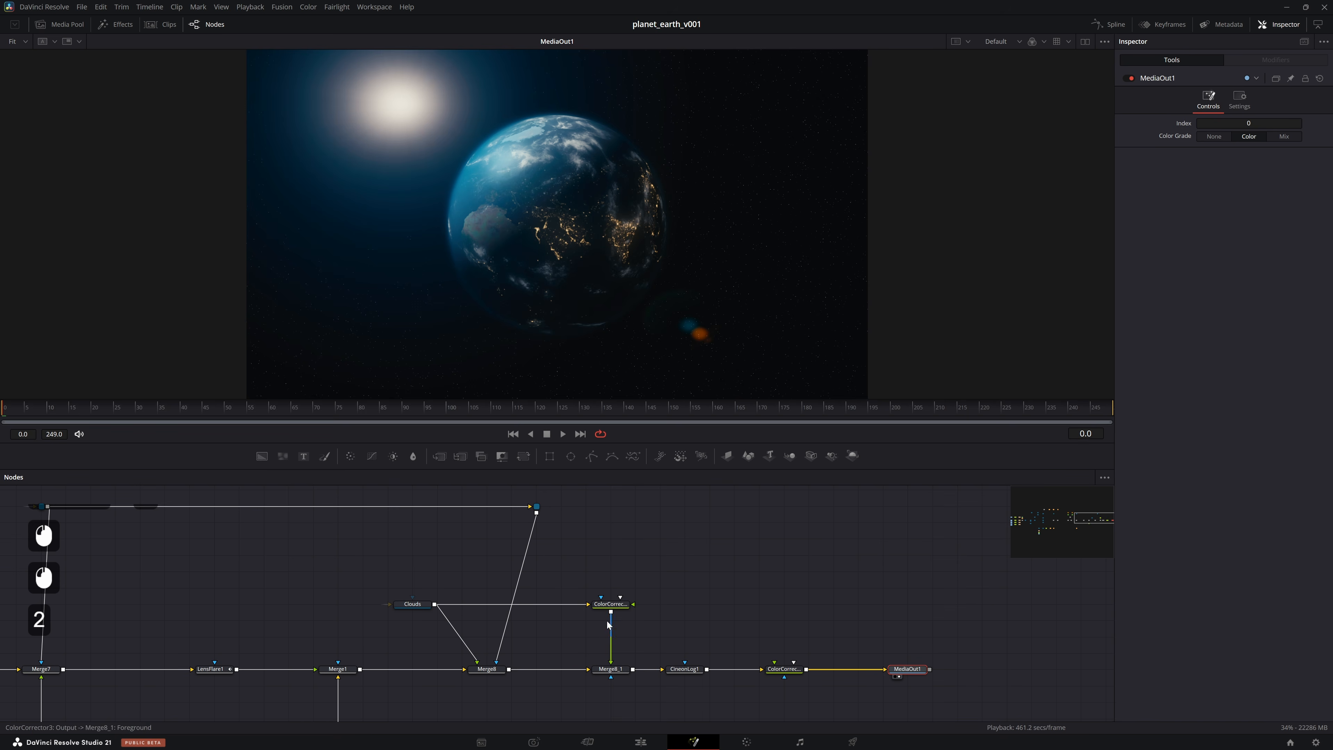
Raise ColorCorrector3's gain to 0.5
{"action": "left_click", "coordinate": [611, 604]}
{"action": "left_click", "coordinate": [611, 604]}
{"action": "left_click_drag", "start_coordinate": [1224, 355], "coordinate": [1219, 356]}
Toggle Merge8 off and on repeatedly to compare the clouds in the final image, and save
{"action": "left_click", "coordinate": [491, 667]}
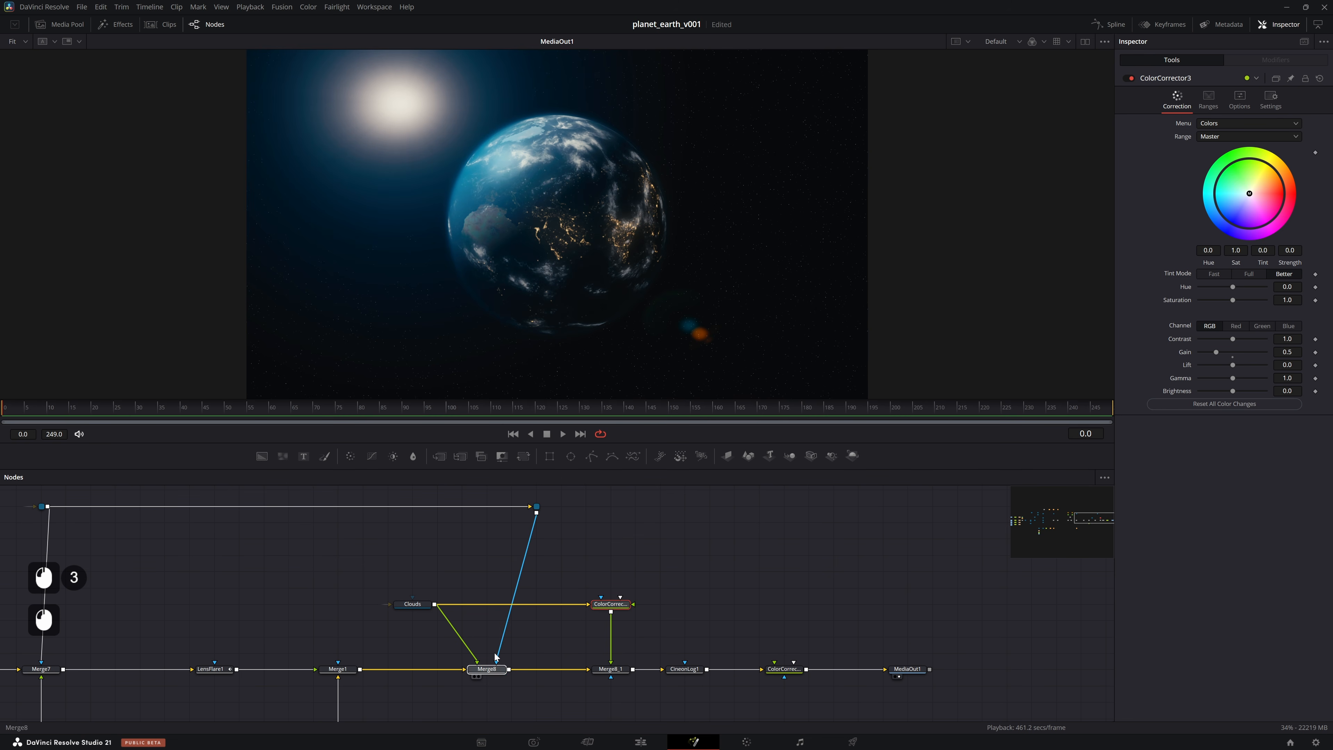
{"action": "key", "text": "ctrl+p"}
{"action": "key", "text": "ctrl+p"}
{"action": "key", "text": "ctrl+p"}
{"action": "key", "text": "ctrl+p"}
{"action": "key", "text": "ctrl+p"}
{"action": "key", "text": "ctrl+s"}
{"action": "key", "text": "ctrl+p"}
Lower ColorCorrector3's gain to 0.3 and further to 0.2, saving the project
{"action": "left_click", "coordinate": [611, 604]}
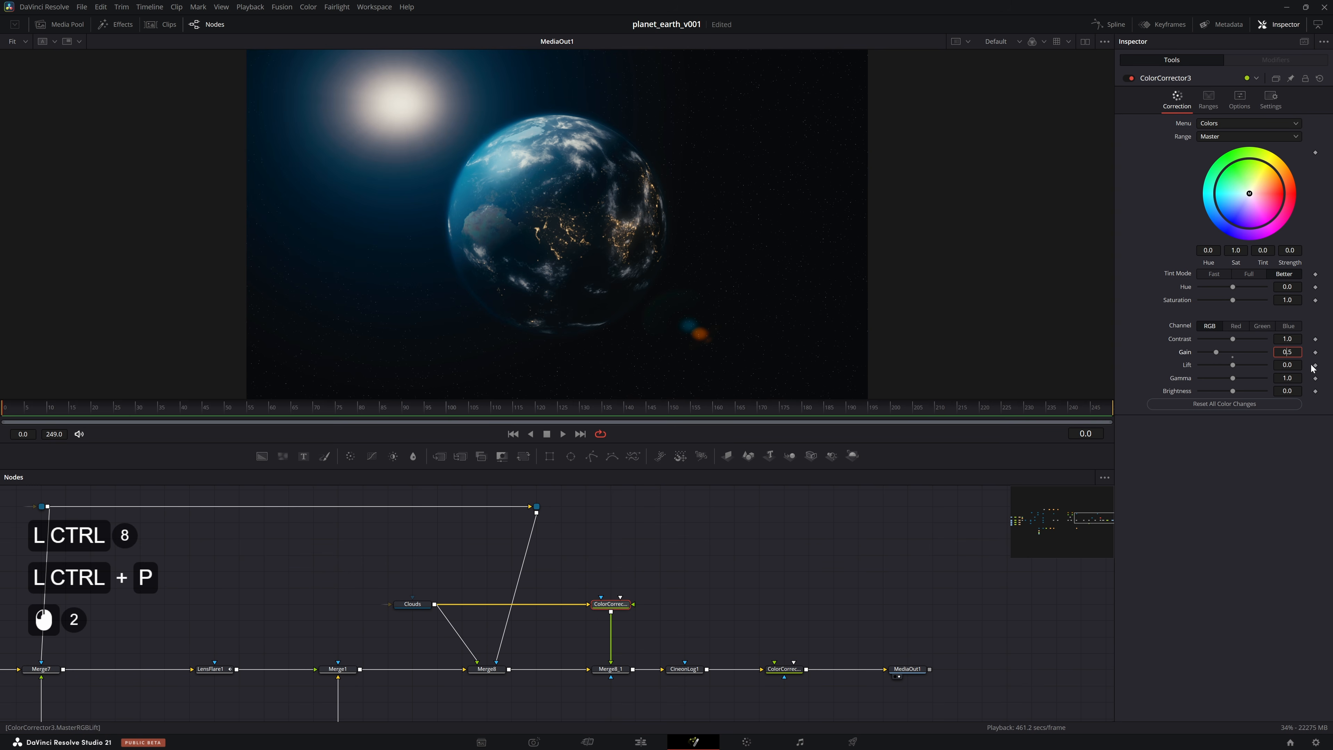
{"action": "key", "text": "Right"}
{"action": "key", "text": "BackSpace"}
{"action": "type", "text": "3"}
{"action": "key", "text": "Return"}
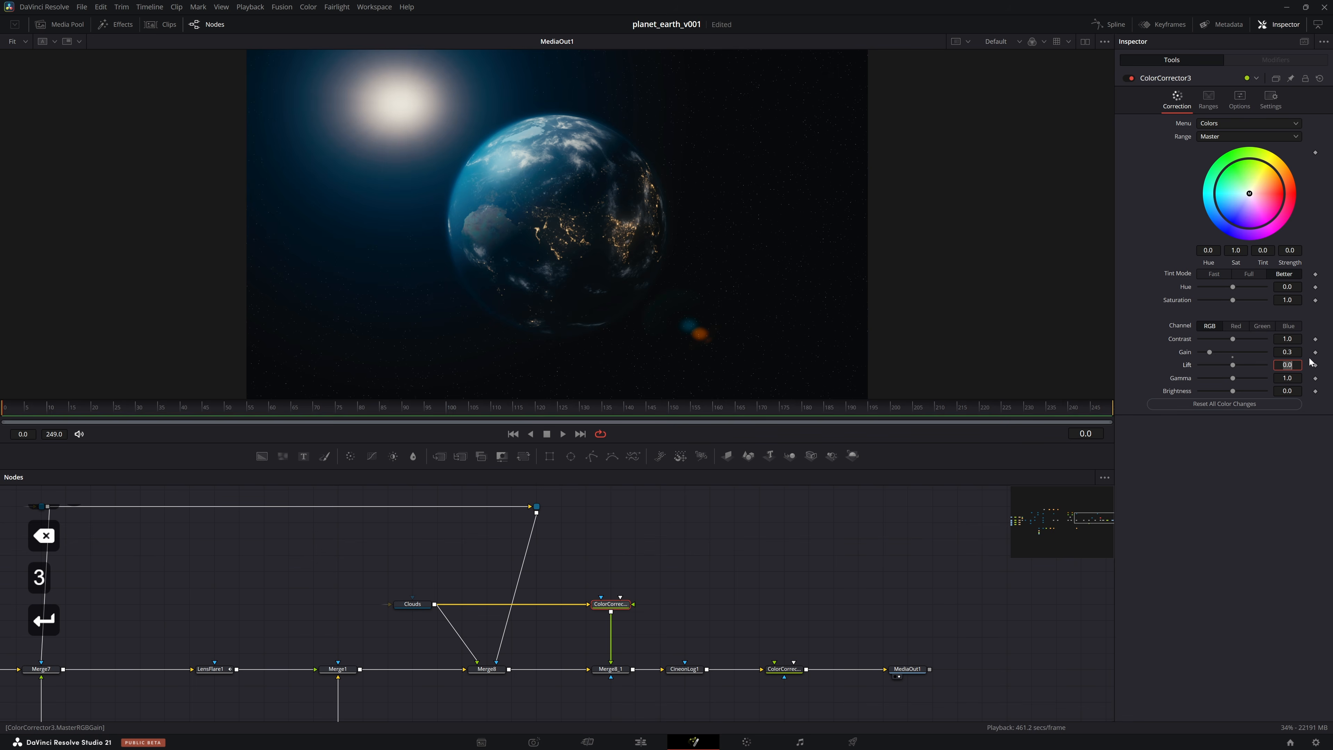
{"action": "left_click", "coordinate": [1310, 362]}
{"action": "key", "text": "ctrl+s"}
{"action": "left_click", "coordinate": [1293, 351]}
{"action": "key", "text": "BackSpace"}
{"action": "type", "text": "2"}
{"action": "key", "text": "Return"}
{"action": "key", "text": "ctrl+s"}
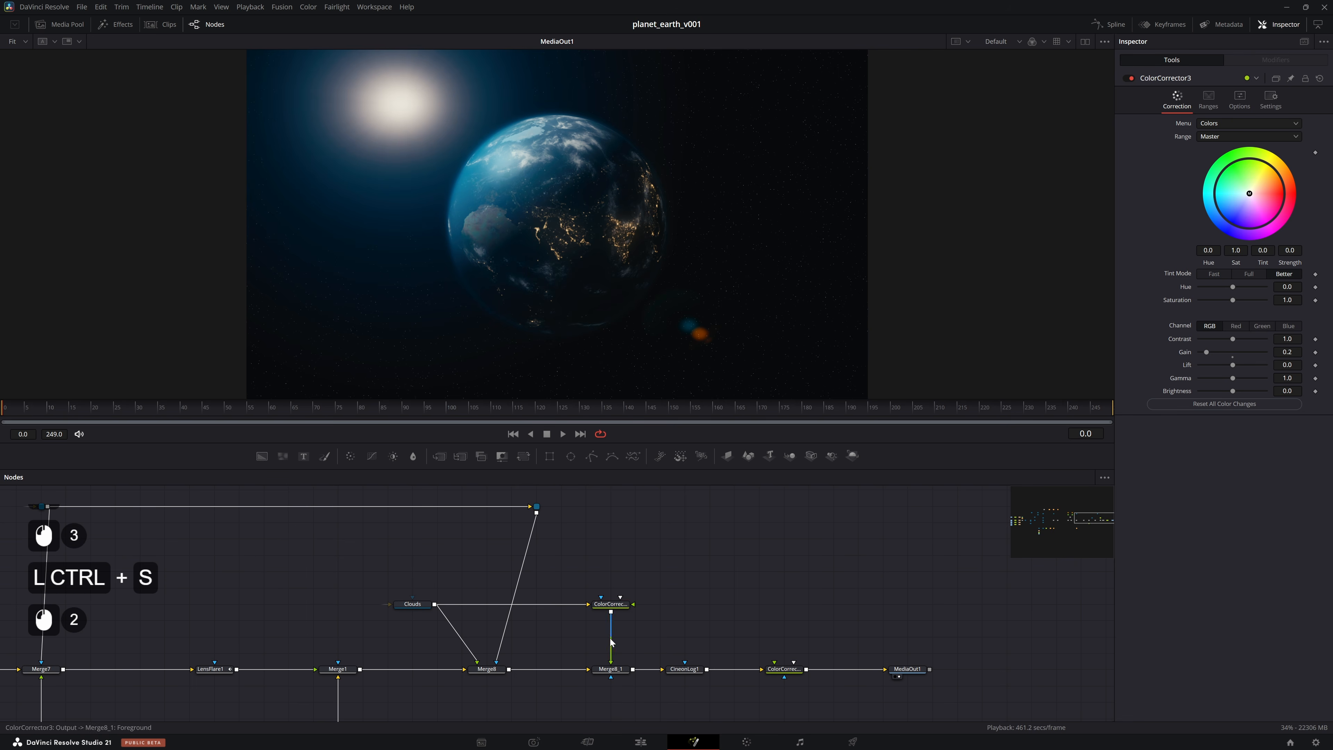
Set VolumeFog1's size to 1.08 and its soft edge to 0.044
{"action": "left_click_drag", "start_coordinate": [677, 572], "coordinate": [613, 652]}
{"action": "left_click", "coordinate": [609, 669], "text": "ctrl"}
{"action": "left_click", "coordinate": [611, 653]}
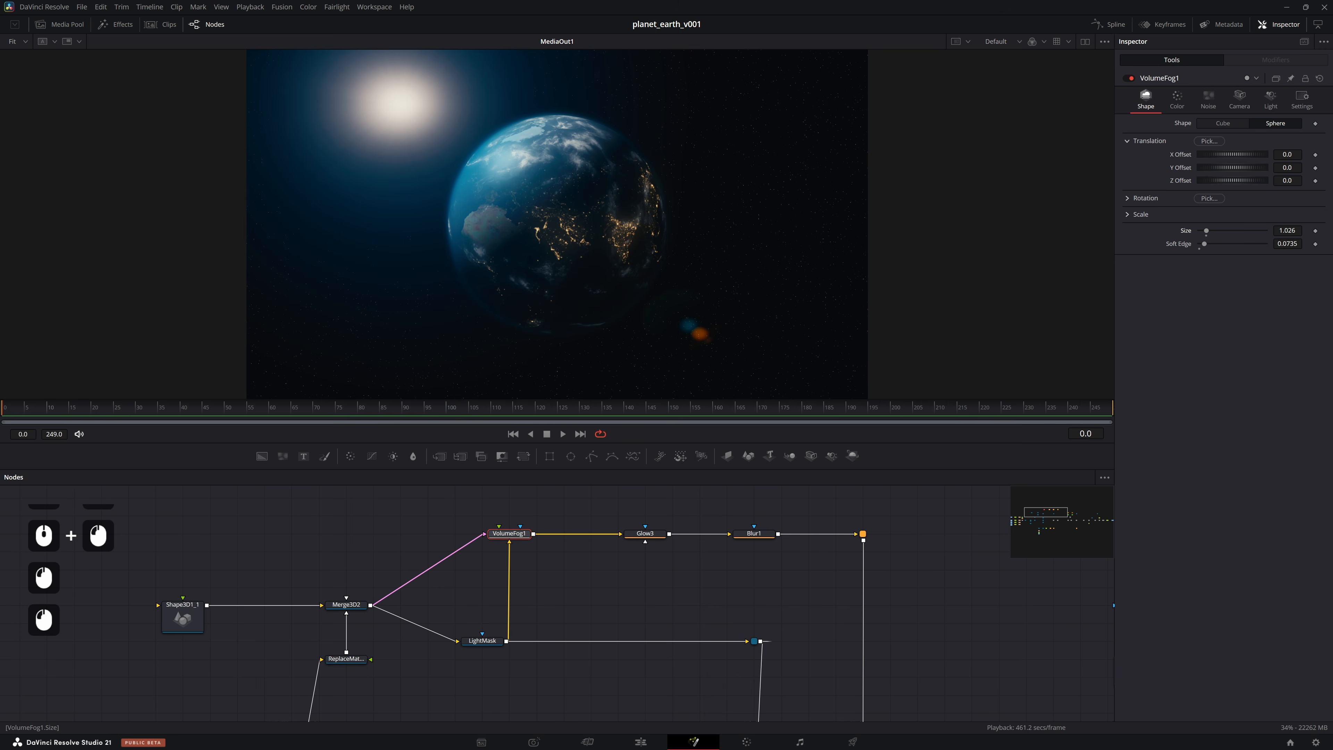
{"action": "left_click_drag", "start_coordinate": [1286, 231], "coordinate": [1284, 231]}
{"action": "left_click", "coordinate": [746, 210]}
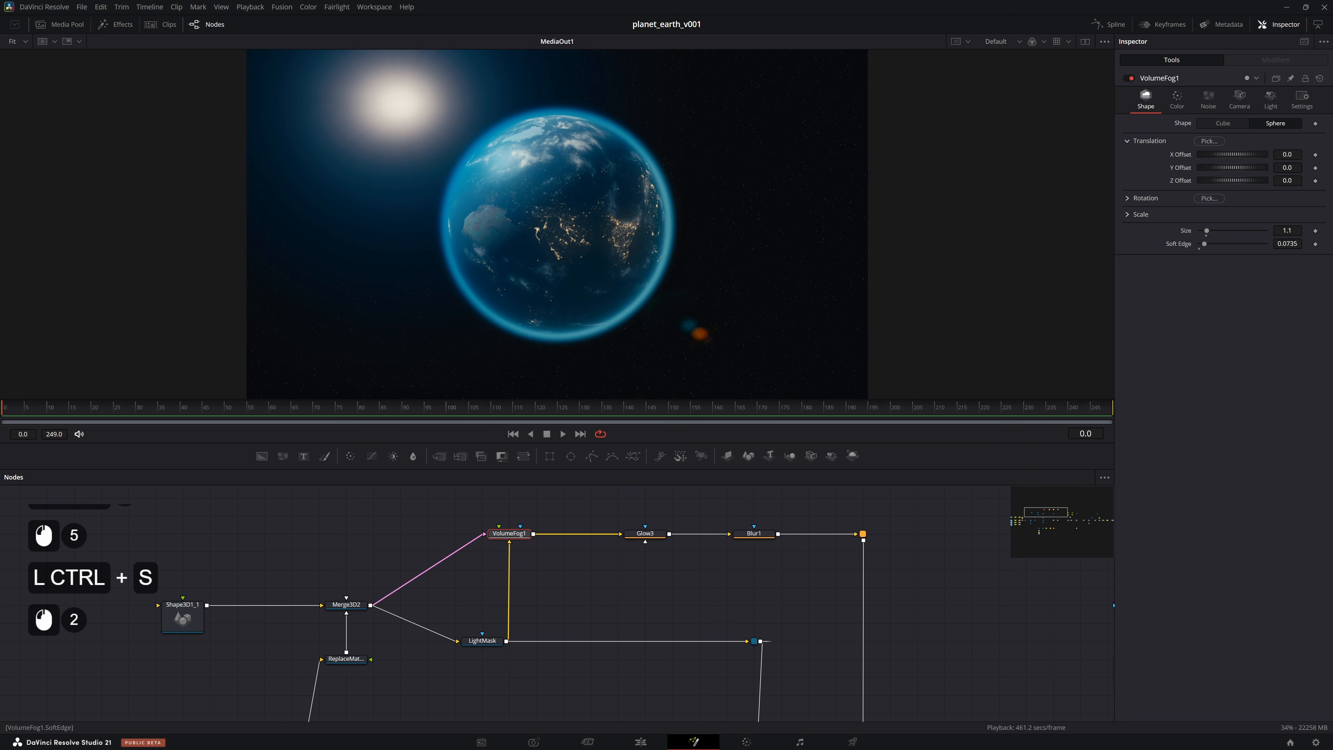
{"action": "left_click", "coordinate": [1293, 230]}
{"action": "key", "text": "BackSpace"}
{"action": "type", "text": "08"}
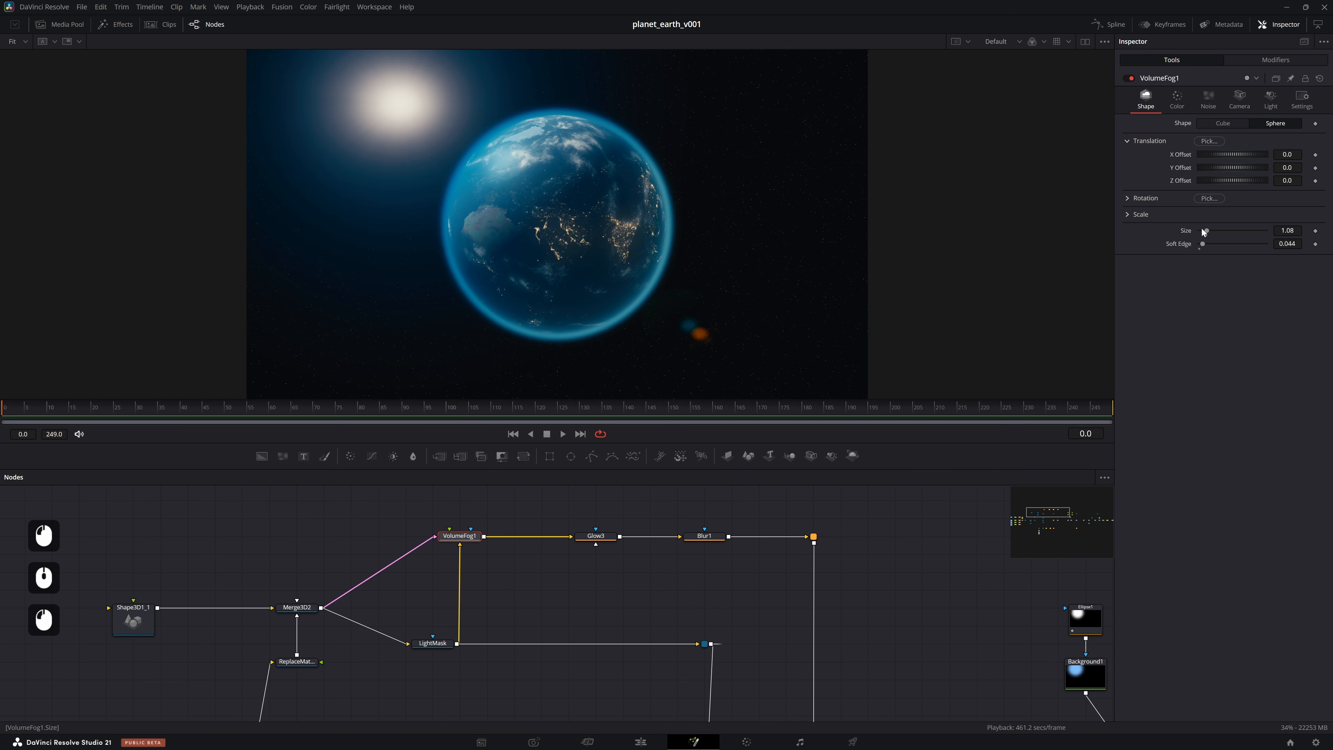
Fine-tune VolumeFog1's soft edge value
{"action": "left_click", "coordinate": [1300, 243]}
{"action": "key", "text": "BackSpace"}
{"action": "key", "text": "BackSpace"}
{"action": "type", "text": "18"}
{"action": "key", "text": "Return"}
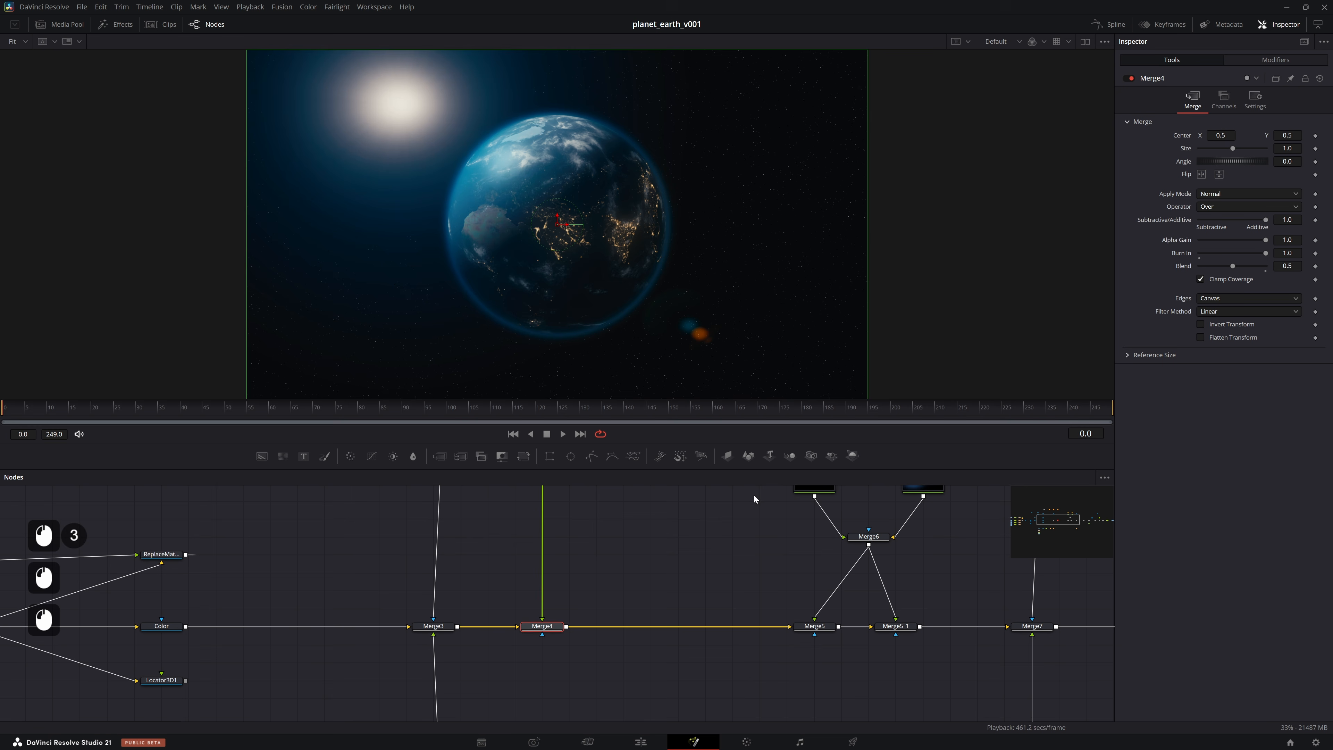
Lower Merge4's blend to 0.2, refit the viewer, and save the project
{"action": "key", "text": "Right"}
{"action": "type", "text": "2"}
{"action": "key", "text": "Return"}
{"action": "triple_click", "coordinate": [702, 548]}
{"action": "key", "text": "ctrl+s"}
{"action": "left_click", "coordinate": [702, 541]}
{"action": "left_click", "coordinate": [645, 262]}
{"action": "key", "text": "ctrl+f"}
{"action": "left_click", "coordinate": [644, 267], "text": "ctrl"}
{"action": "key", "text": "ctrl+s"}
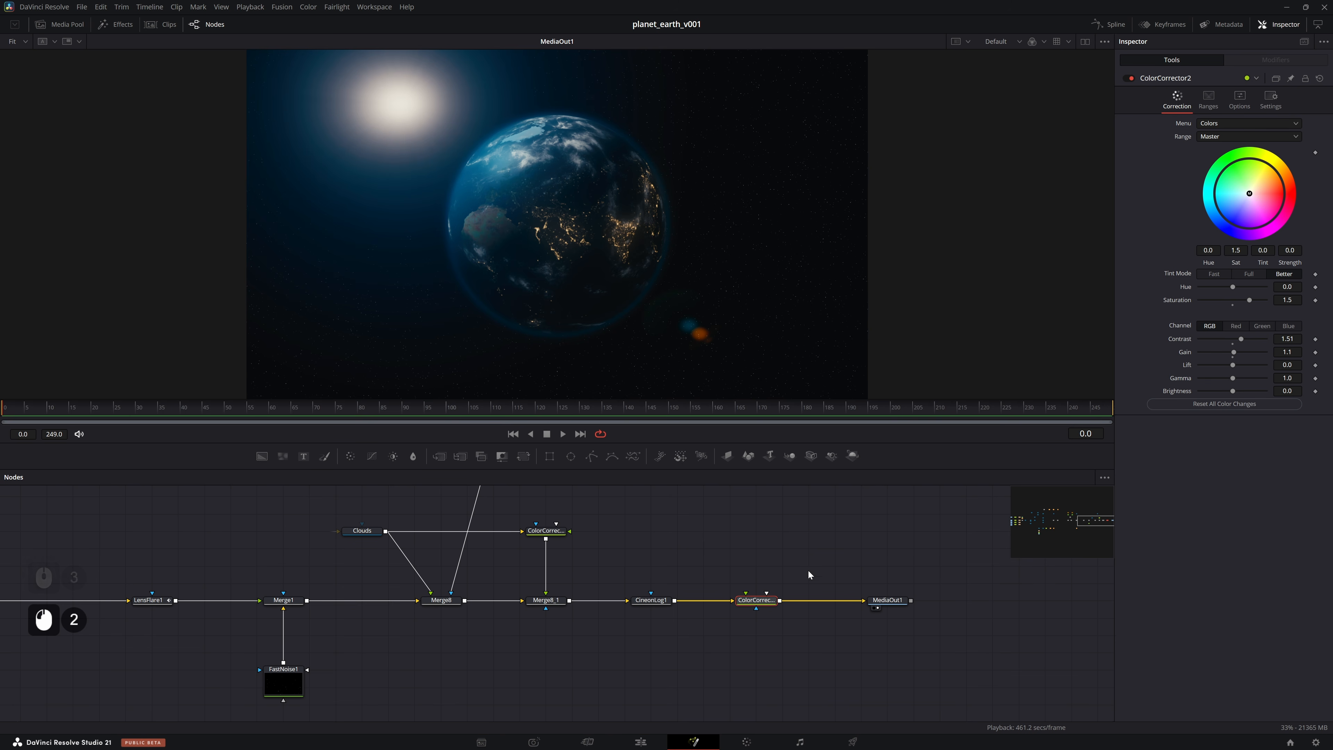
Switch to the Color page and add a serial node before the clip's existing node
{"action": "left_click", "coordinate": [746, 741]}
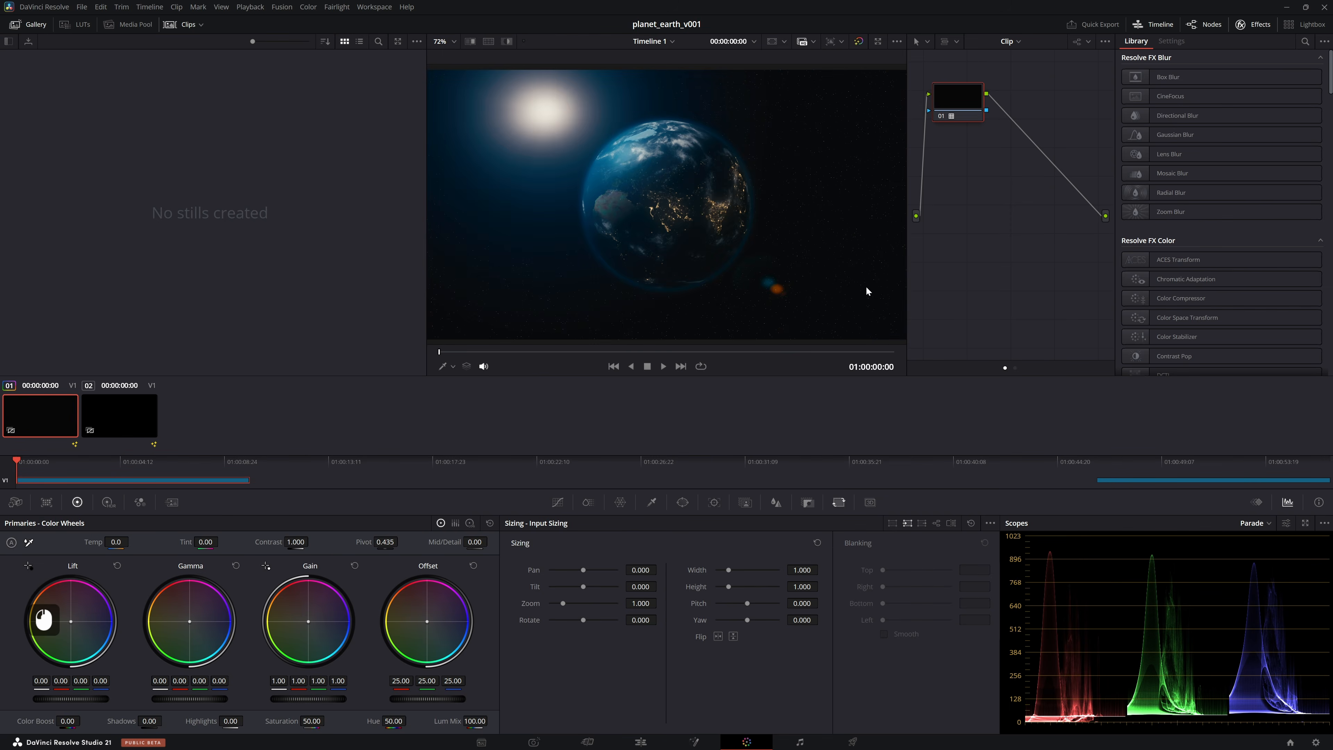
{"action": "key", "text": "alt+s"}
{"action": "key", "text": "ctrl+z"}
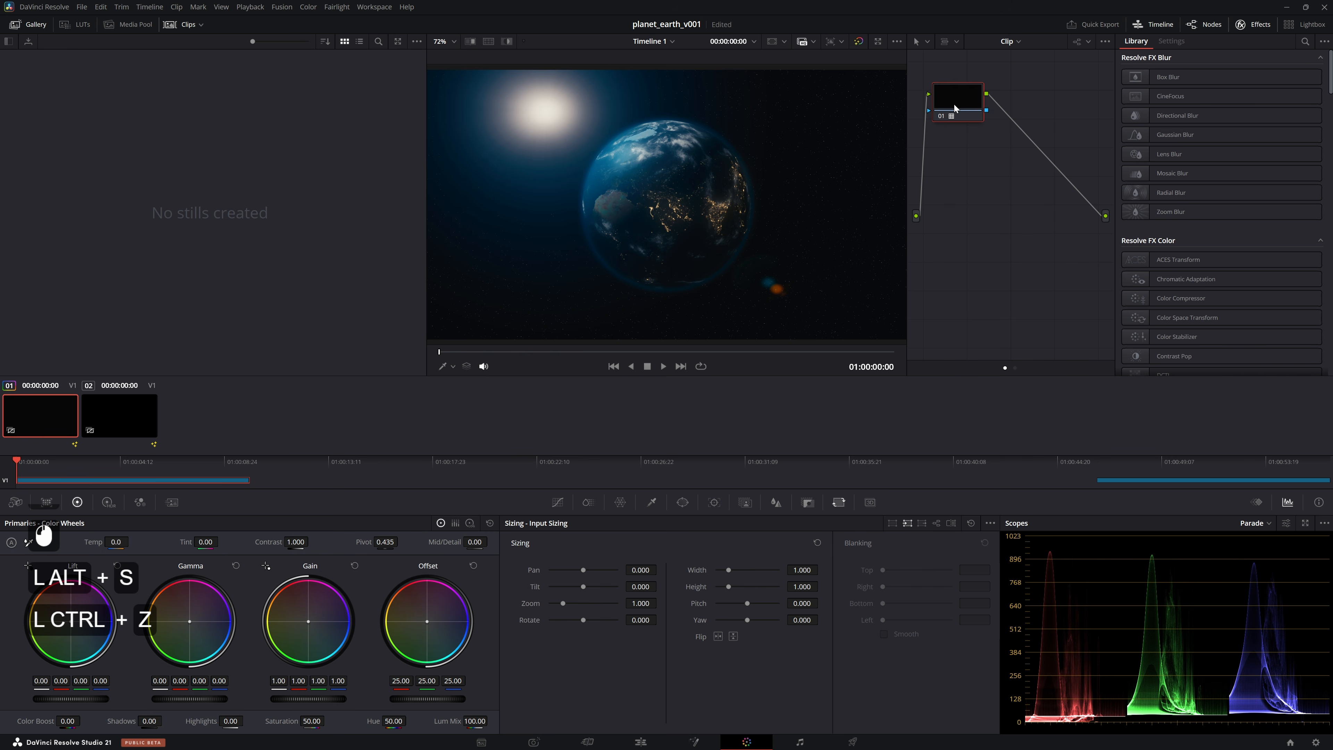
{"action": "right_click", "coordinate": [965, 117]}
{"action": "mouse_move", "coordinate": [1049, 168]}
{"action": "left_click", "coordinate": [1183, 180]}
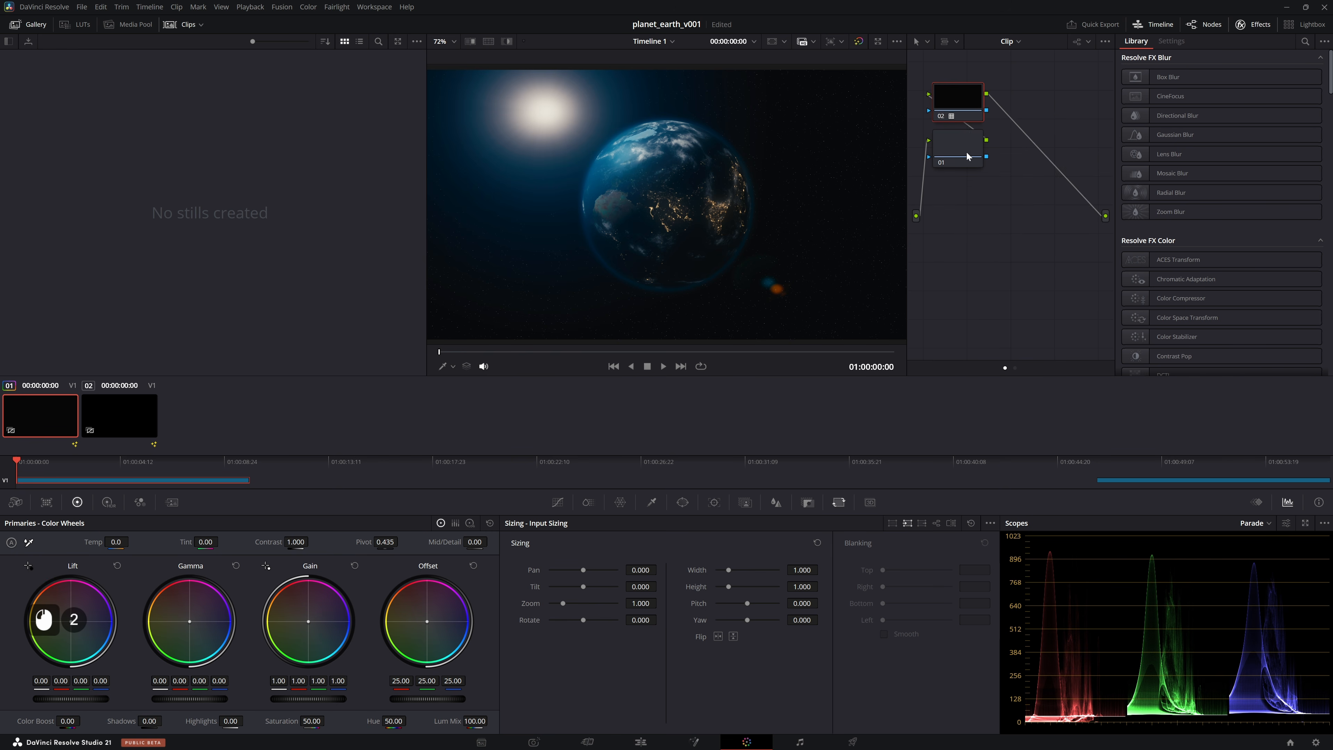
Grade node 01 with lift red -0.03 and blue 0.01, gain red 1.14, green 0.97 and blue 0.88, and save
{"action": "left_click_drag", "start_coordinate": [72, 625], "coordinate": [44, 619]}
{"action": "left_click_drag", "start_coordinate": [307, 624], "coordinate": [308, 620]}
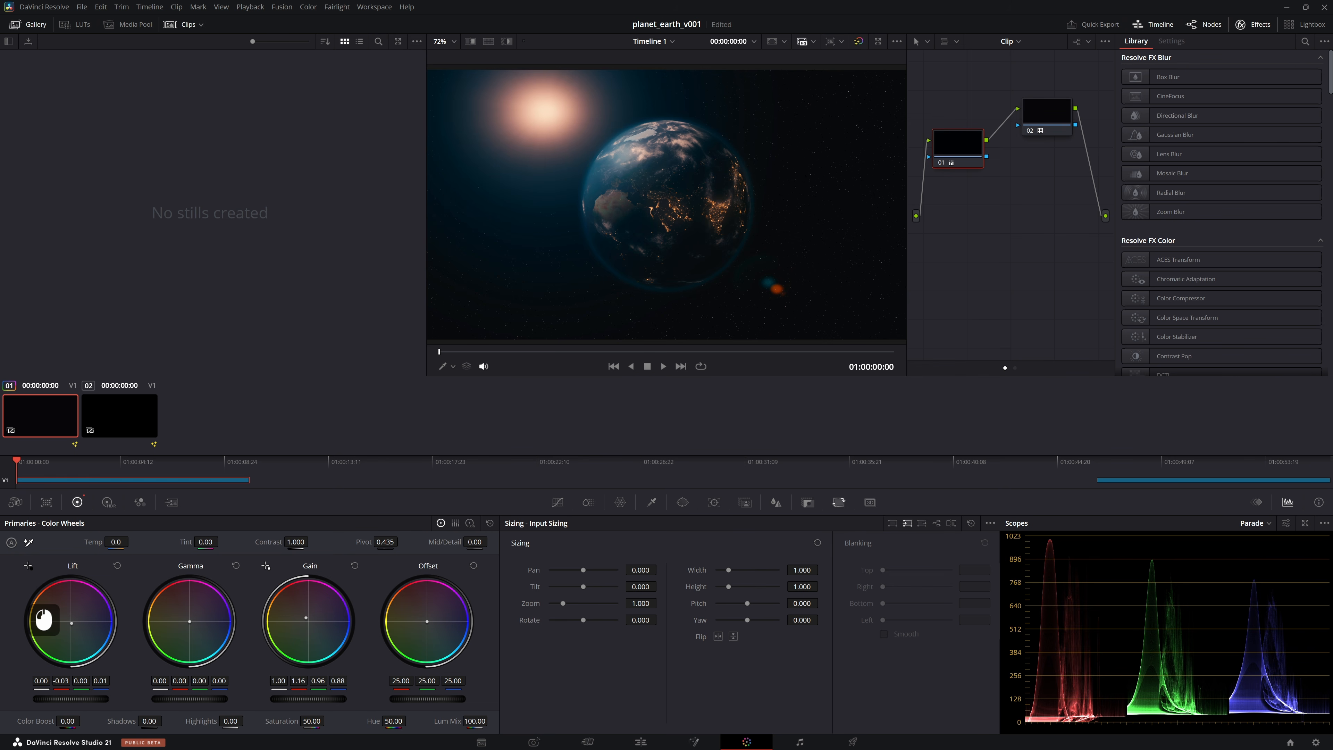
{"action": "key", "text": "ctrl+s"}
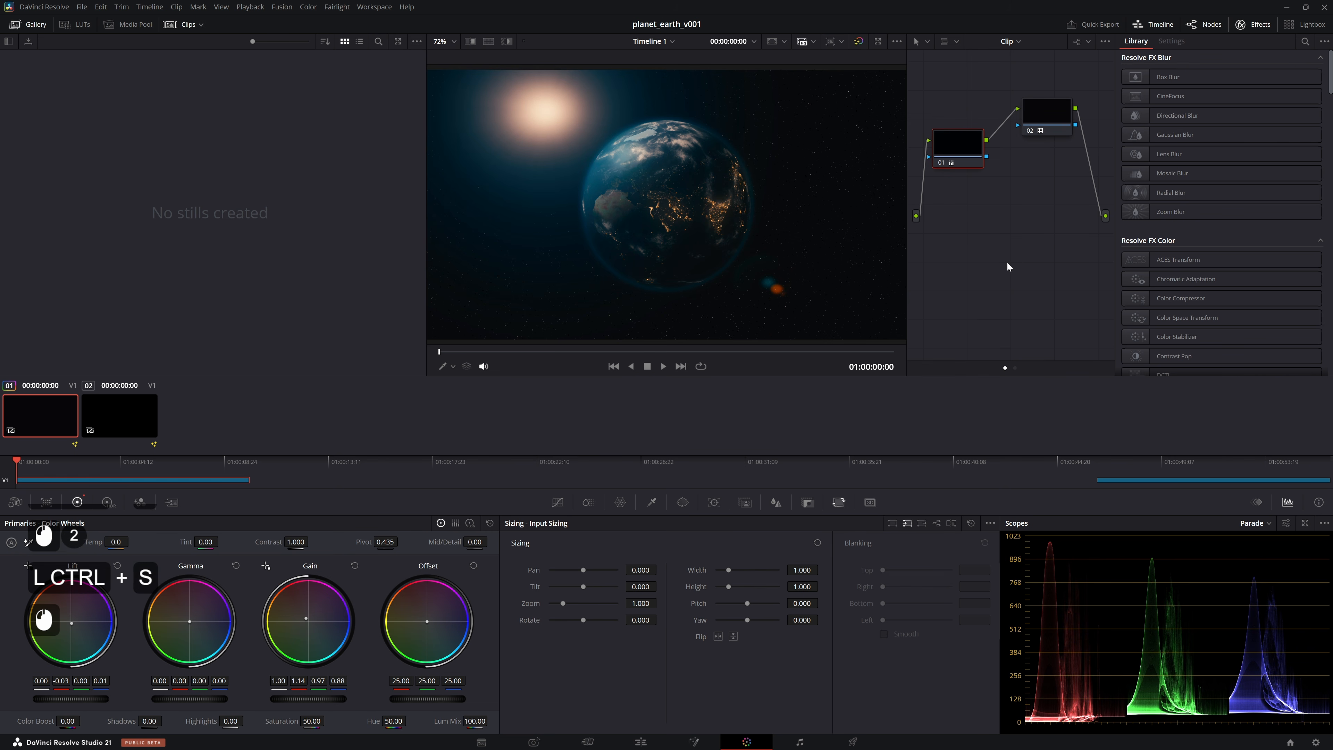
Return to the Fusion page and compare MediaOut1 with its color grade off and on
{"action": "left_click", "coordinate": [693, 741]}
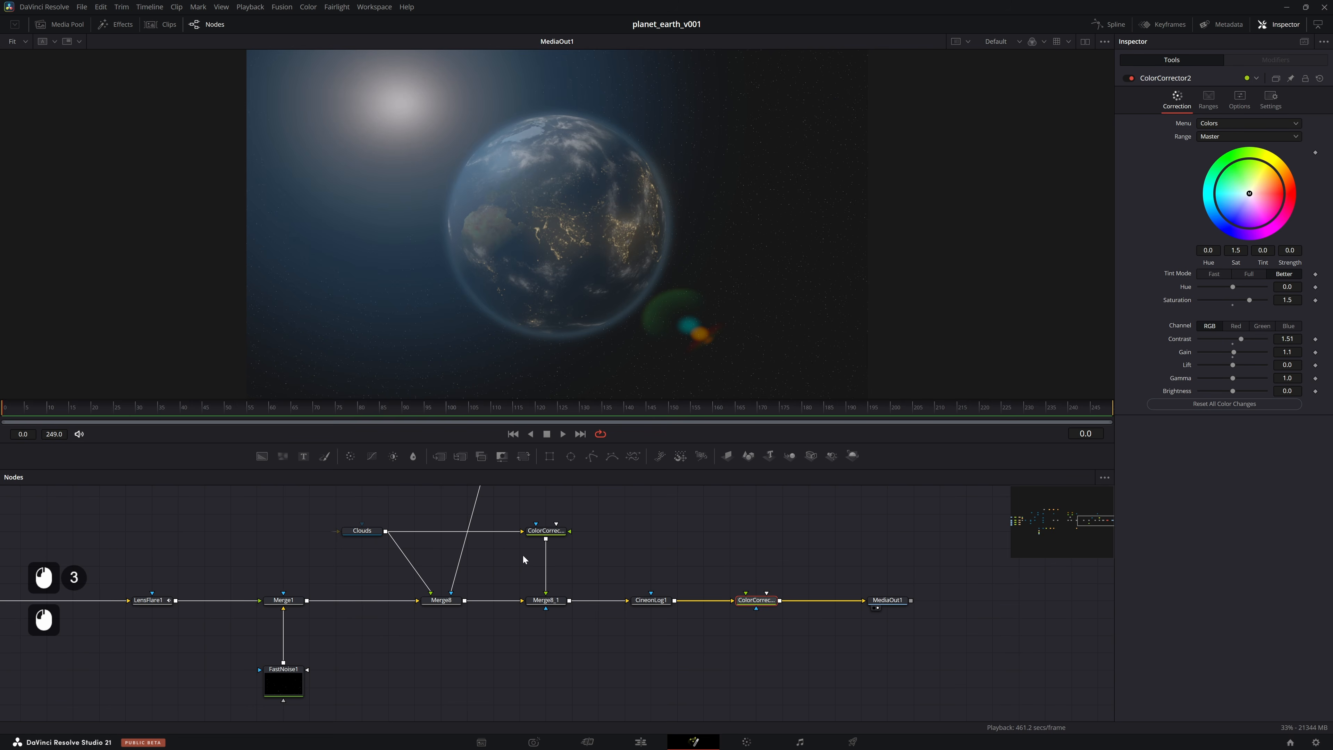
{"action": "left_click", "coordinate": [891, 600]}
{"action": "left_click", "coordinate": [1216, 139]}
Show Merge3D1 in a second viewer, move the spotlight to relight the planet, return to a single viewer, and save
{"action": "left_click_drag", "start_coordinate": [629, 519], "coordinate": [698, 626]}
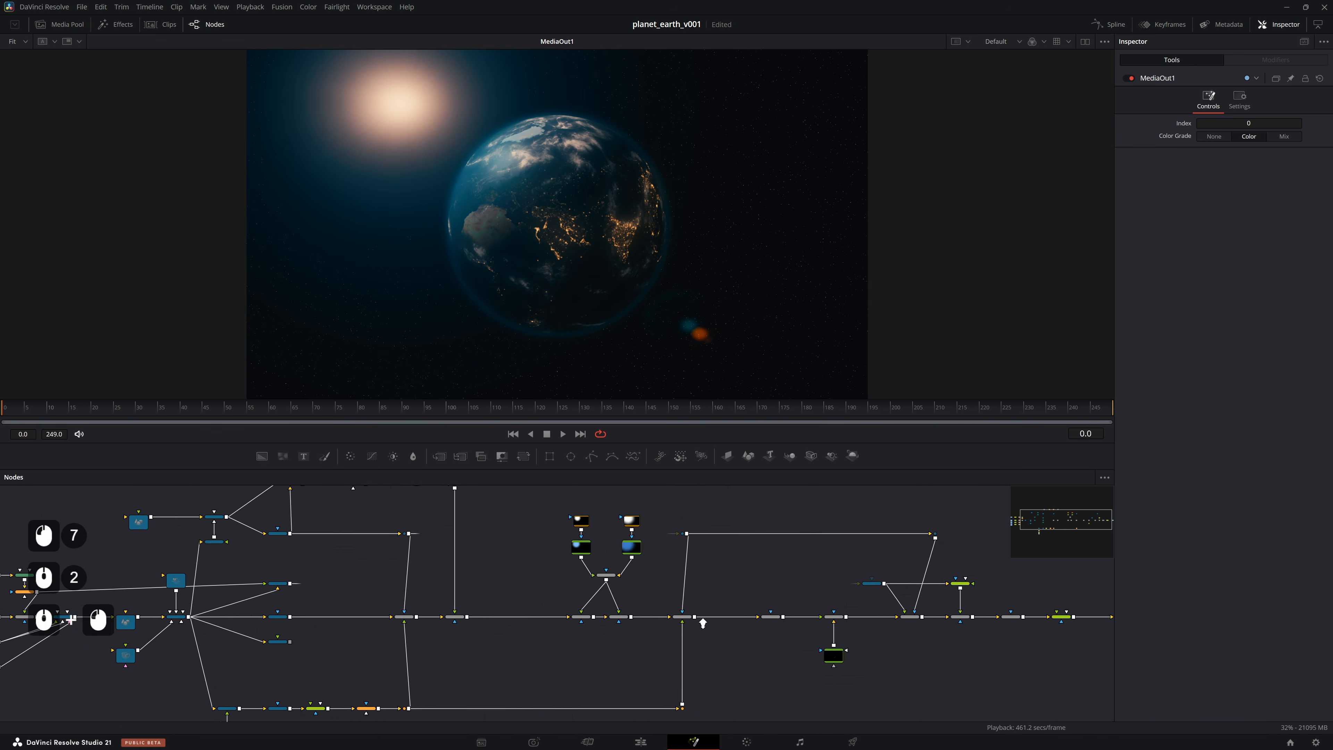
{"action": "left_click_drag", "start_coordinate": [414, 600], "coordinate": [609, 581]}
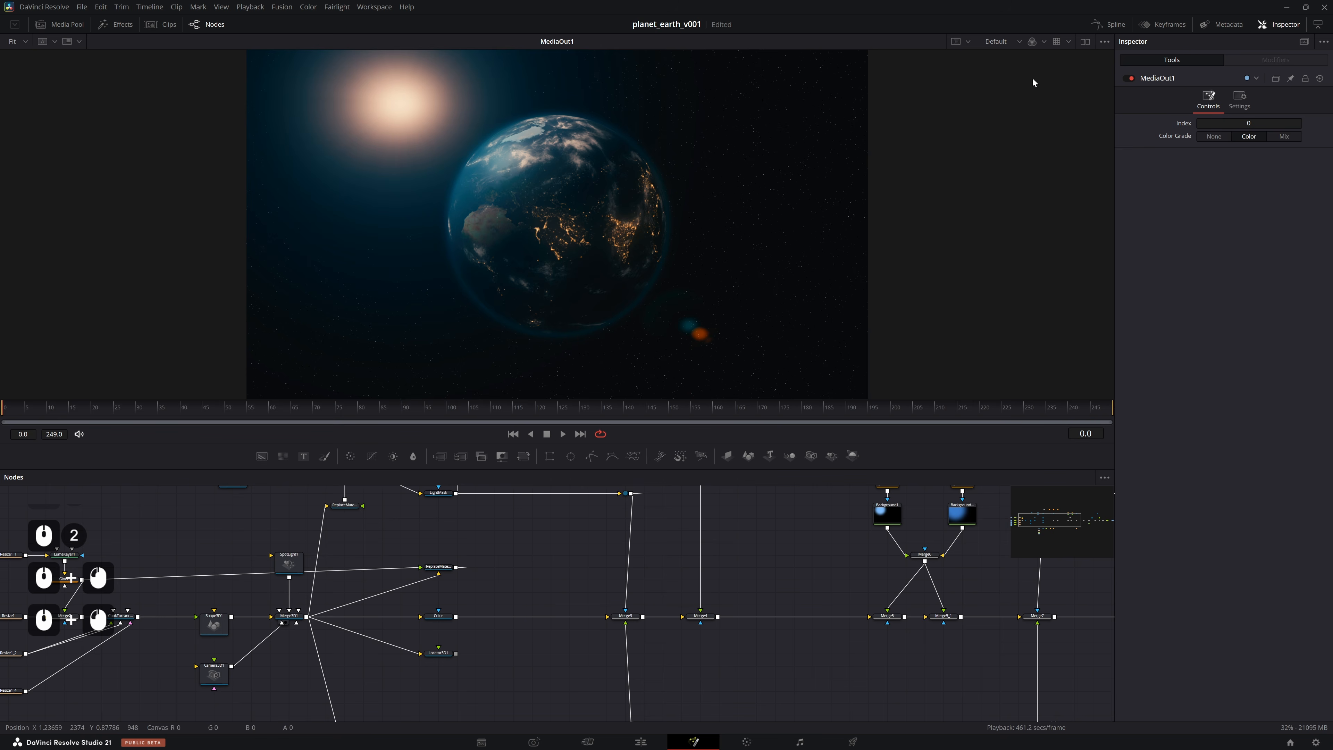
{"action": "left_click", "coordinate": [1084, 43]}
{"action": "left_click", "coordinate": [288, 616]}
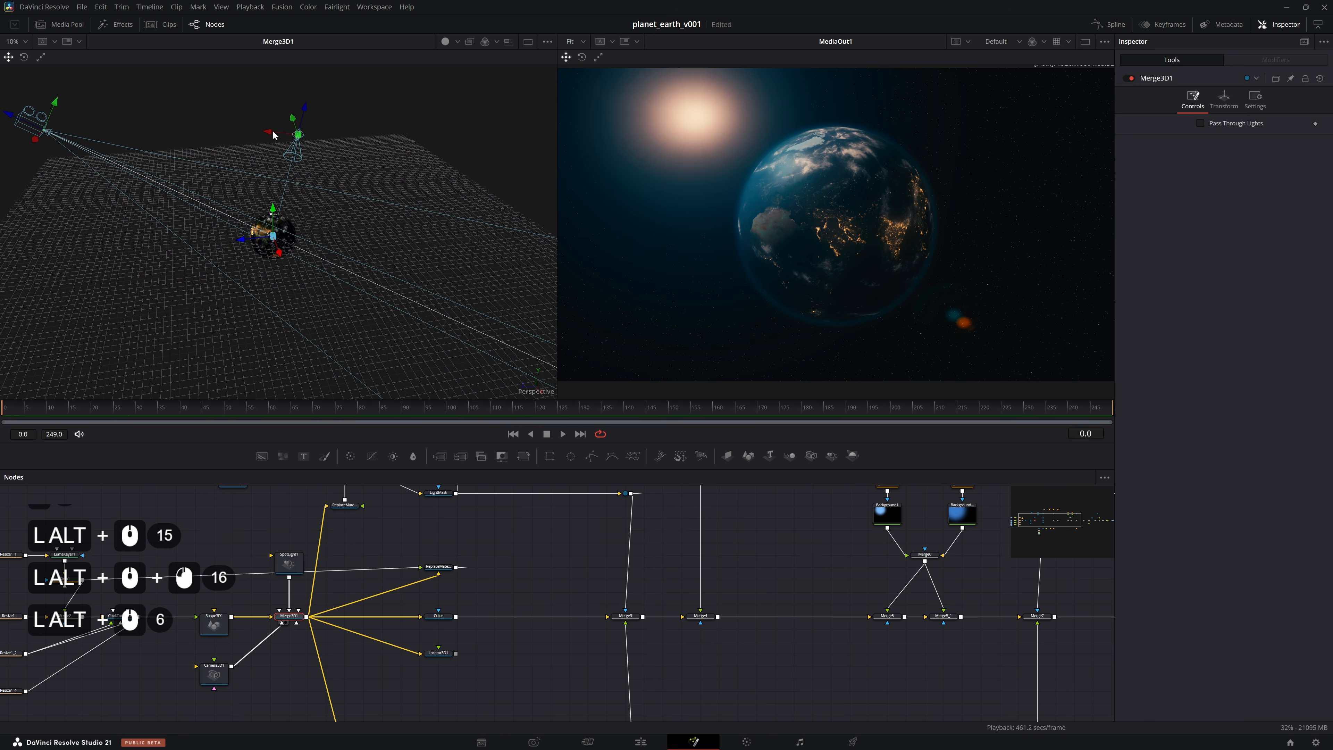
{"action": "left_click_drag", "start_coordinate": [273, 135], "coordinate": [409, 163]}
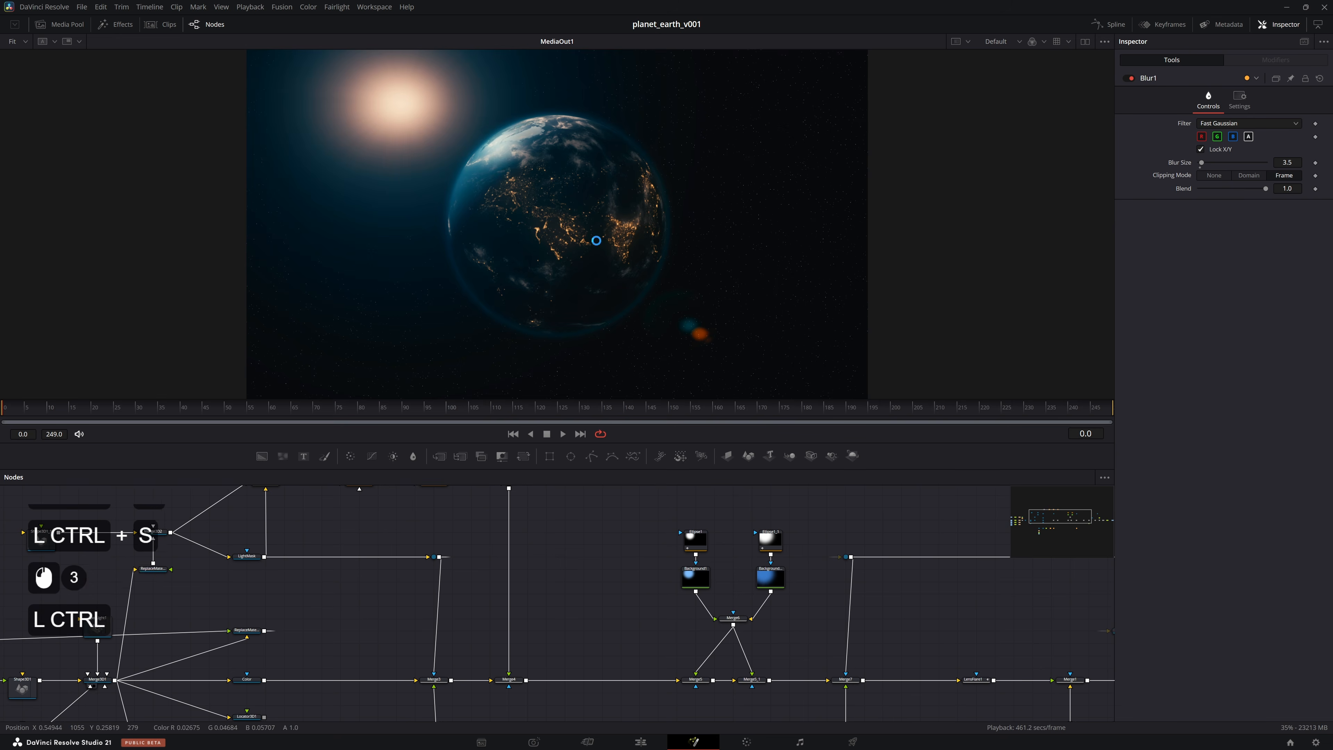
{"action": "key", "text": "ctrl+s"}
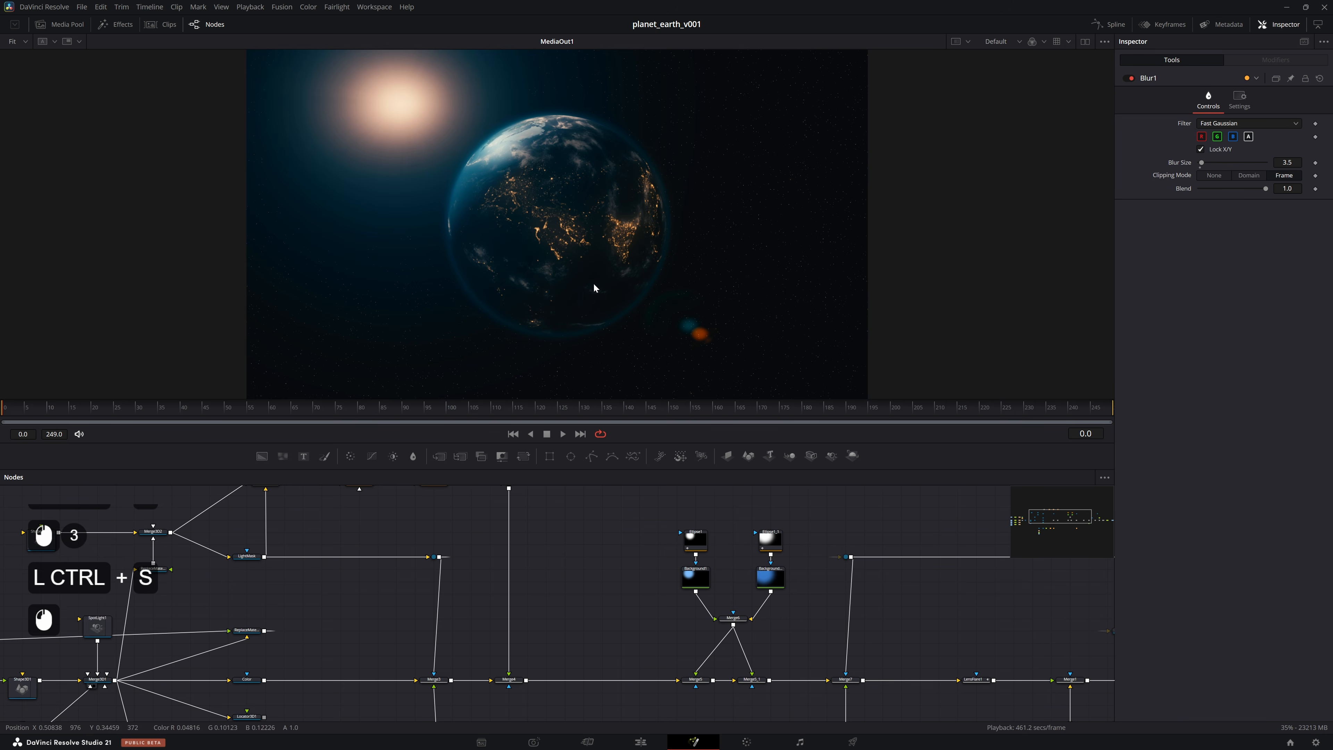
Bypass the Resize1_3 node on the night texture branch that feeds ReplaceMaterial3D1
{"action": "left_click", "coordinate": [632, 535]}
{"action": "left_click", "coordinate": [631, 535]}
{"action": "left_click_drag", "start_coordinate": [631, 535], "coordinate": [278, 477]}
{"action": "left_click_drag", "start_coordinate": [872, 572], "coordinate": [479, 546]}
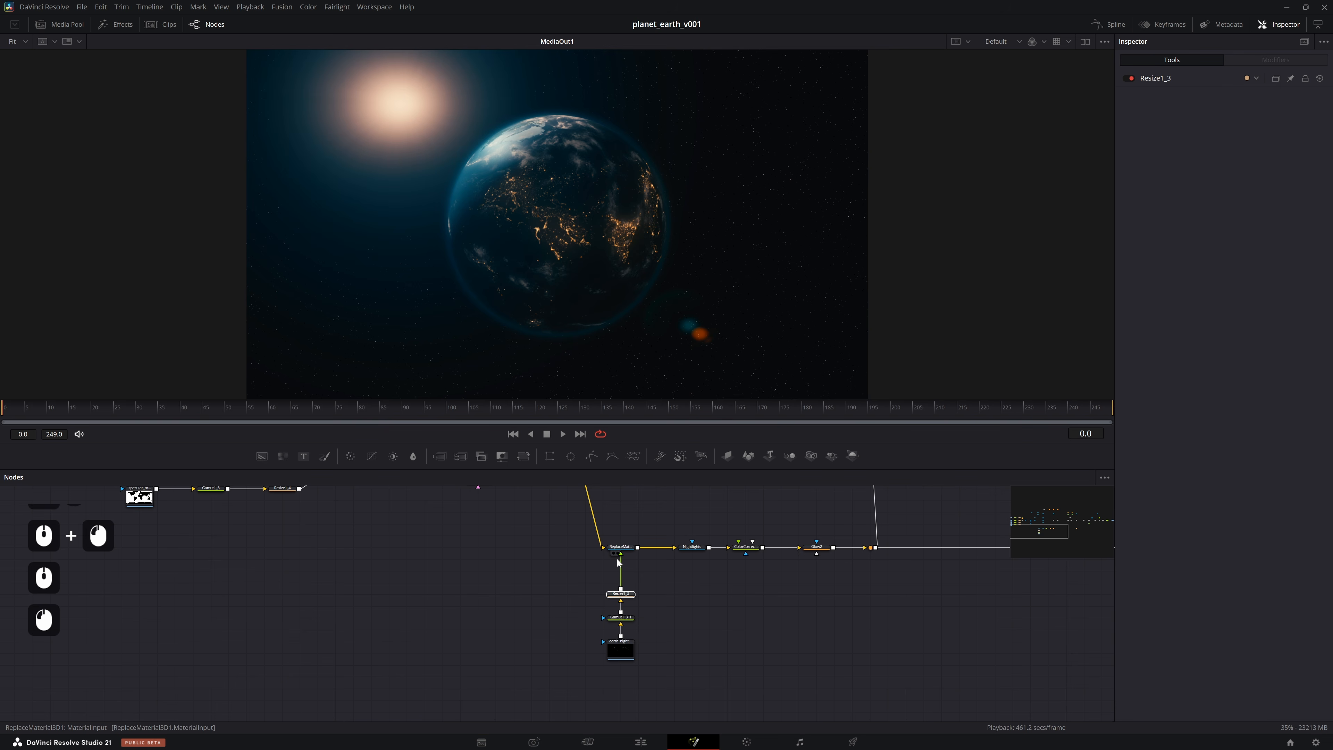
{"action": "key", "text": "ctrl+p"}
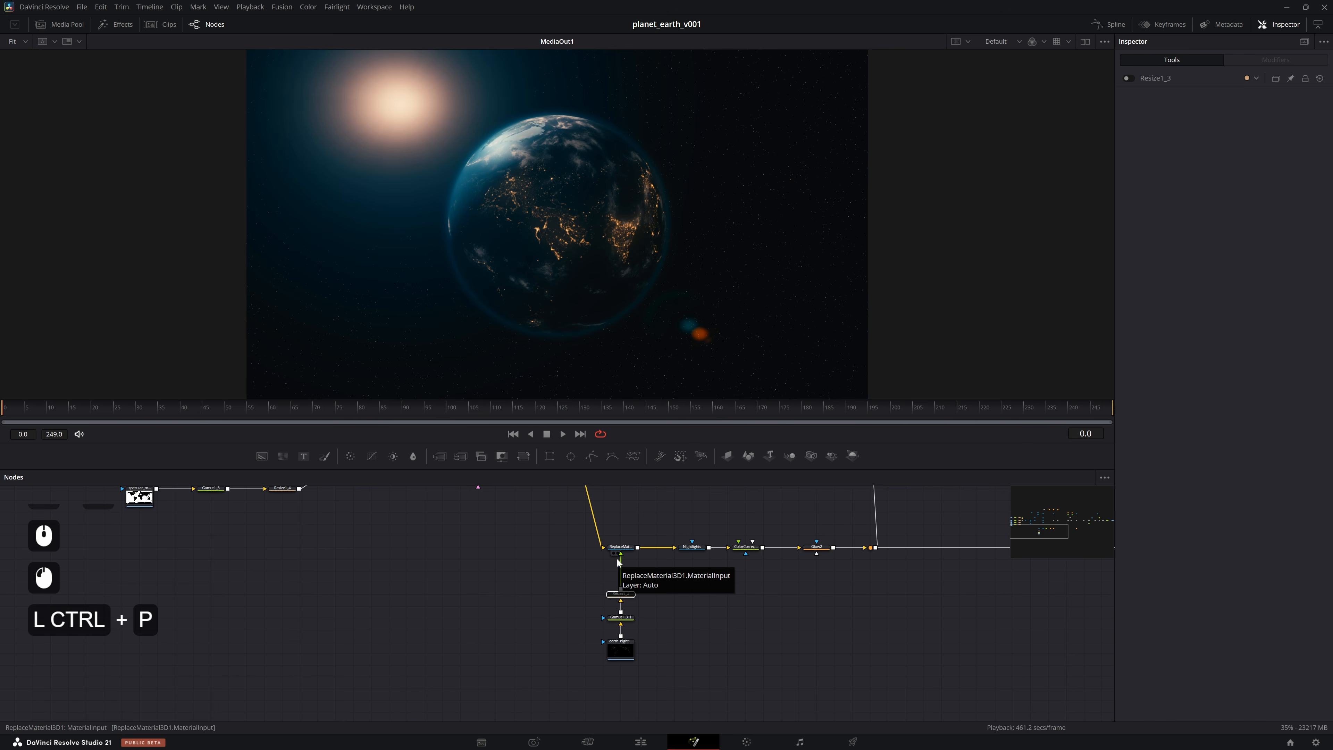
Bypass the Resize1, Resize1_1, Resize1_2 and Resize1_4 nodes on the remaining Earth texture branches, and save the project
{"action": "double_click", "coordinate": [389, 636]}
{"action": "left_click_drag", "start_coordinate": [342, 537], "coordinate": [370, 593]}
{"action": "left_click_drag", "start_coordinate": [335, 513], "coordinate": [375, 697]}
{"action": "key", "text": "ctrl+p"}
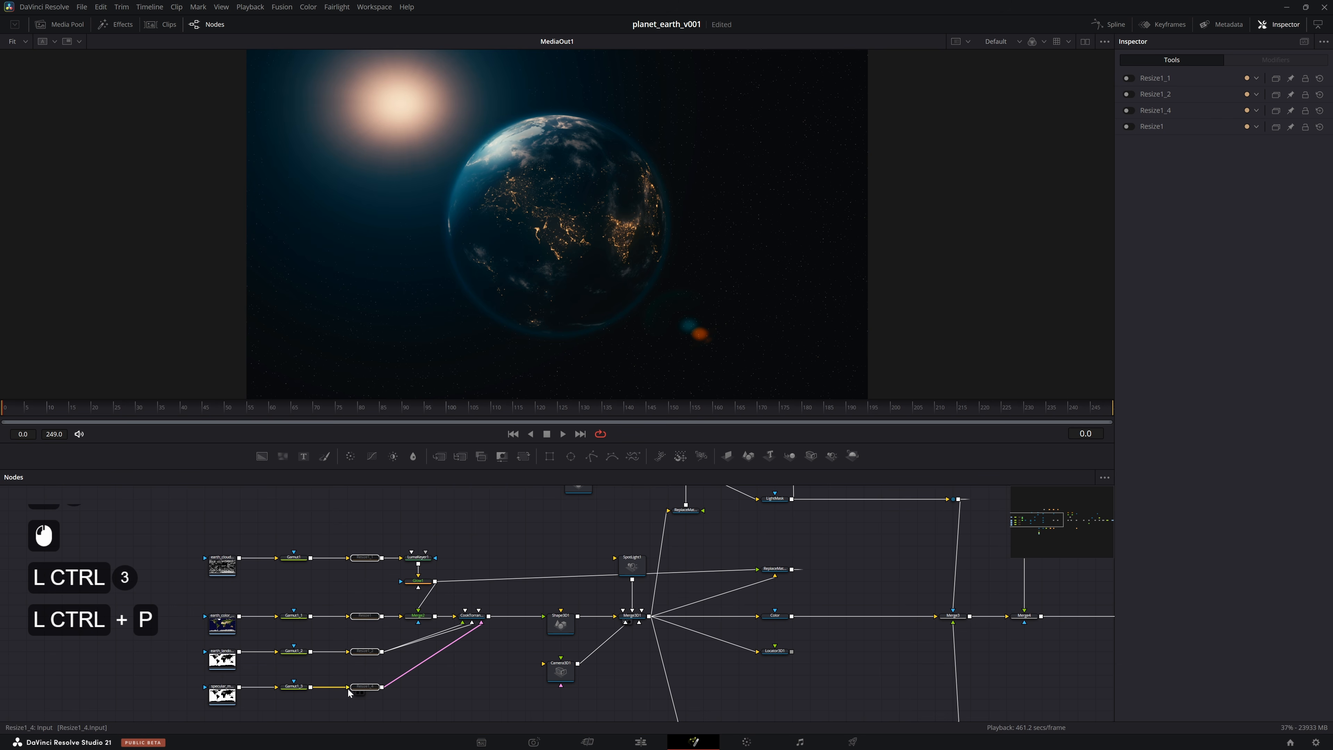
{"action": "double_click", "coordinate": [502, 533]}
{"action": "key", "text": "ctrl+s"}
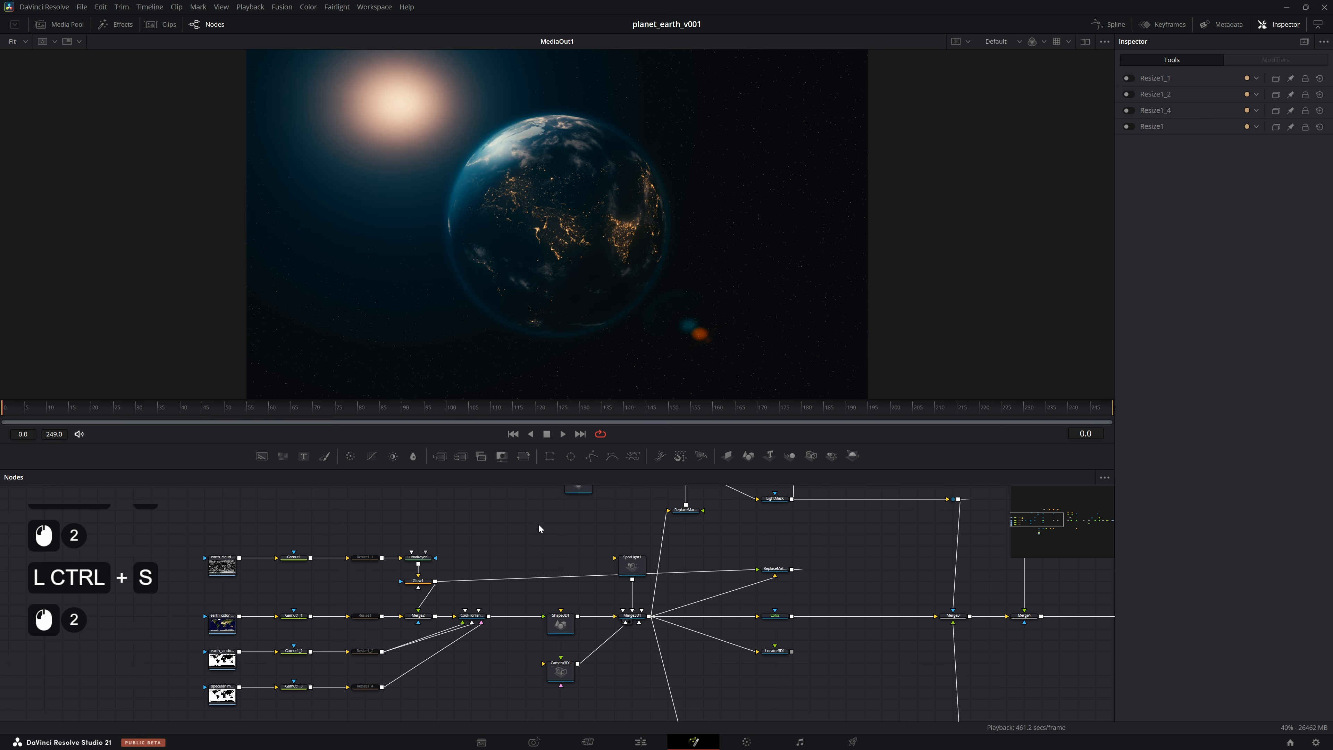
Examine the planet's surface detail up close in the MediaOut1 view, and fit the whole image again
{"action": "scroll", "coordinate": [730, 301], "scroll_direction": "up", "scroll_amount": 3}
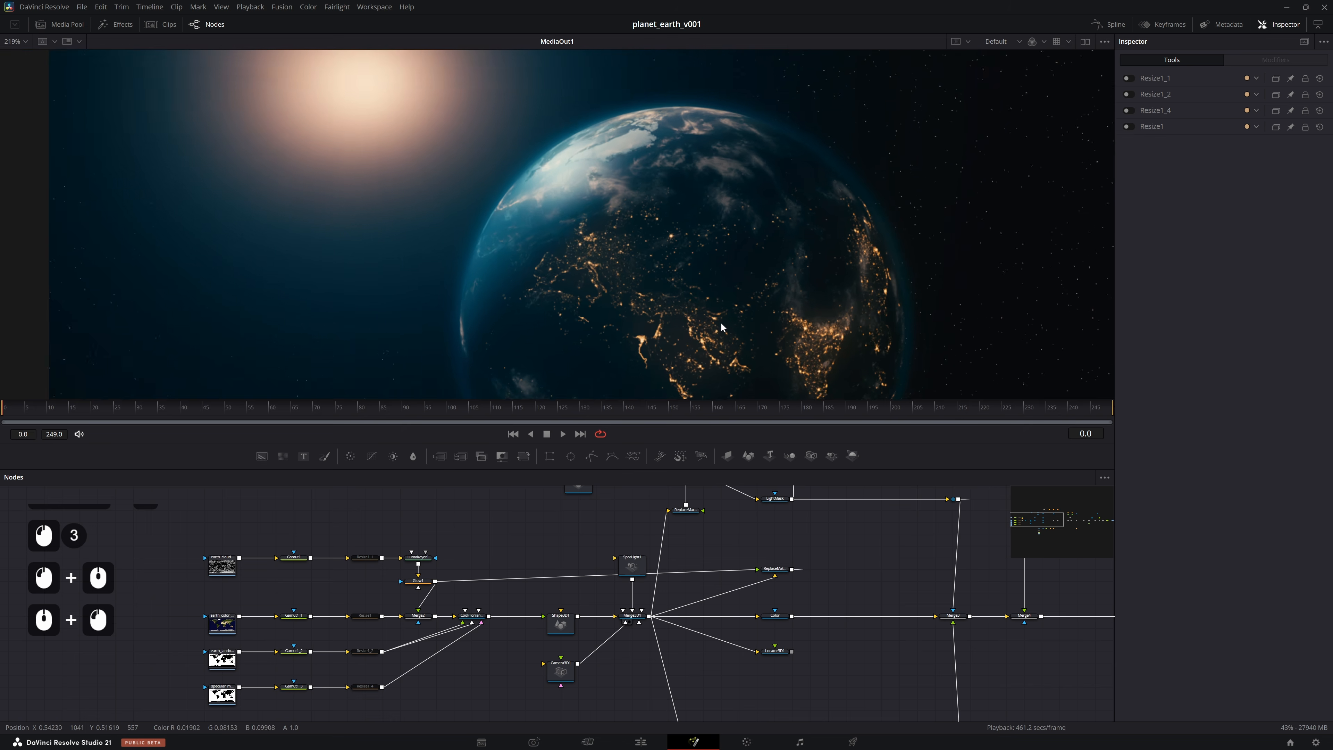
{"action": "key", "text": "ctrl+f"}
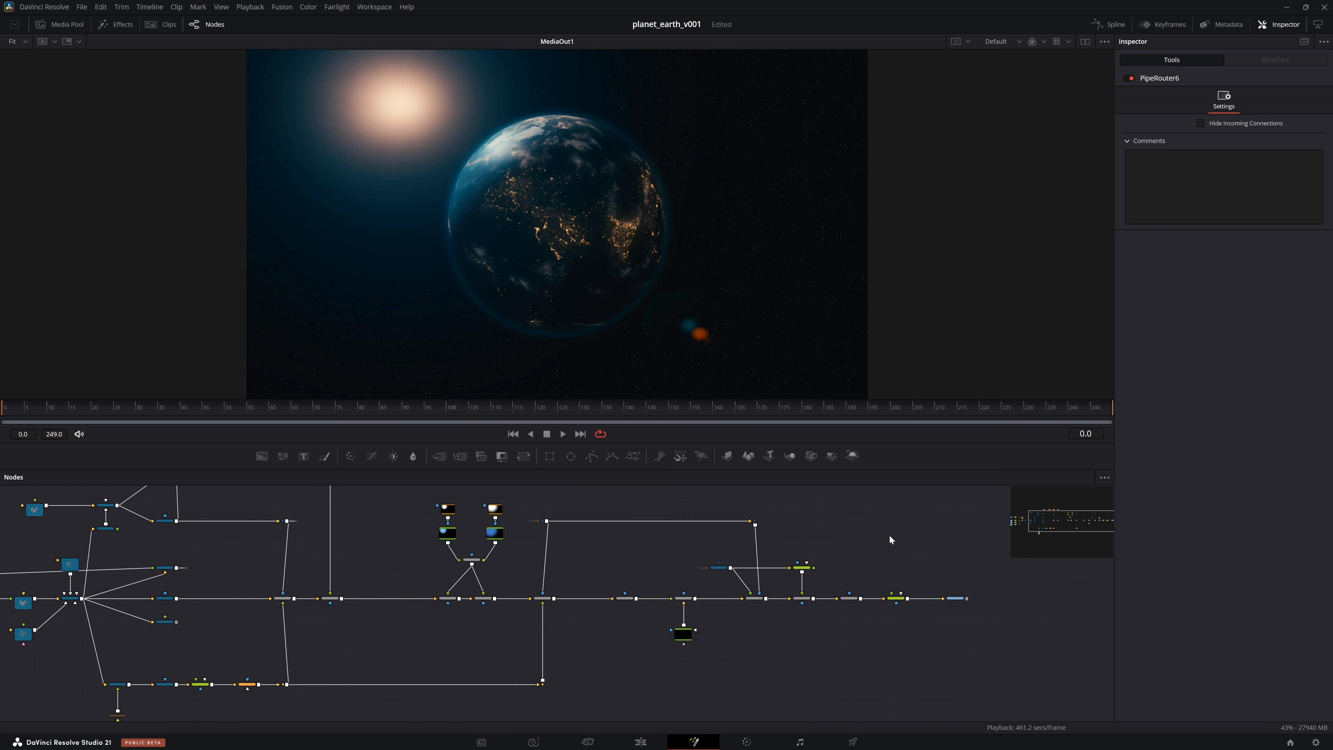
{"action": "left_click", "coordinate": [940, 549]}
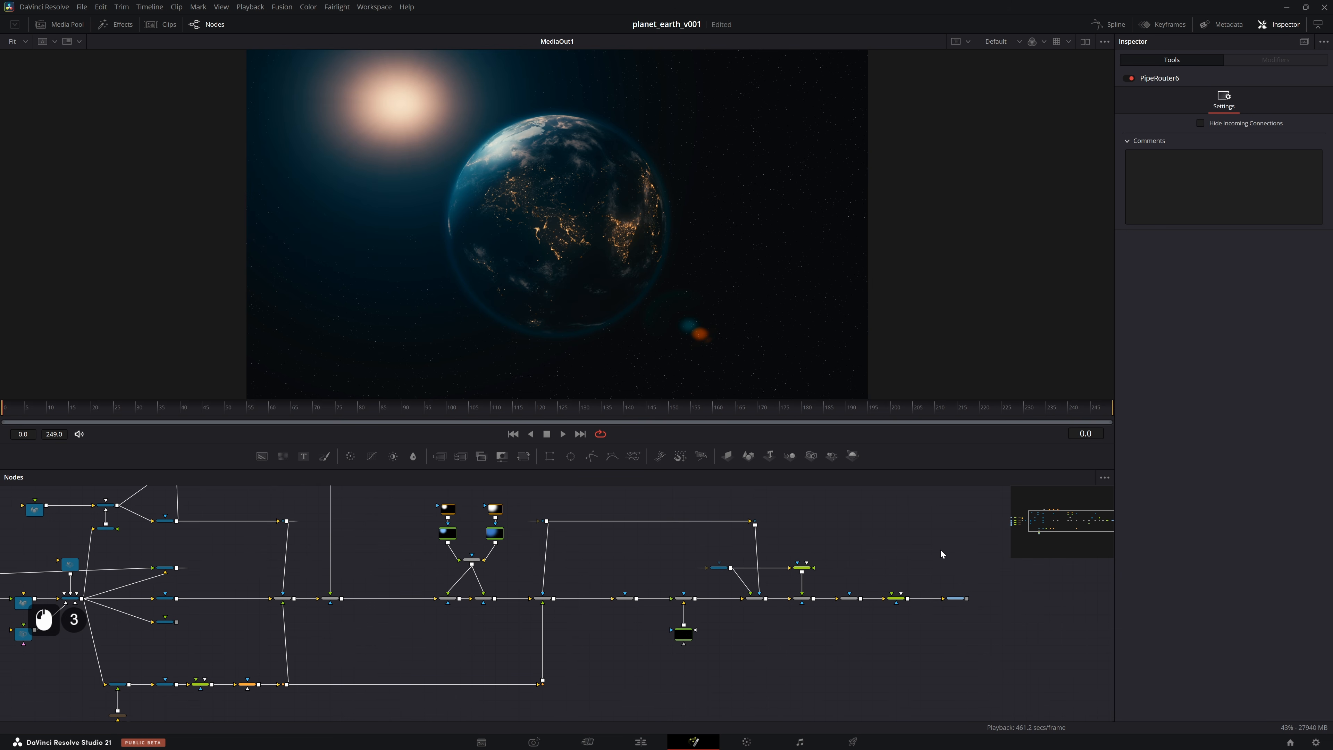
{"action": "left_click", "coordinate": [897, 541]}
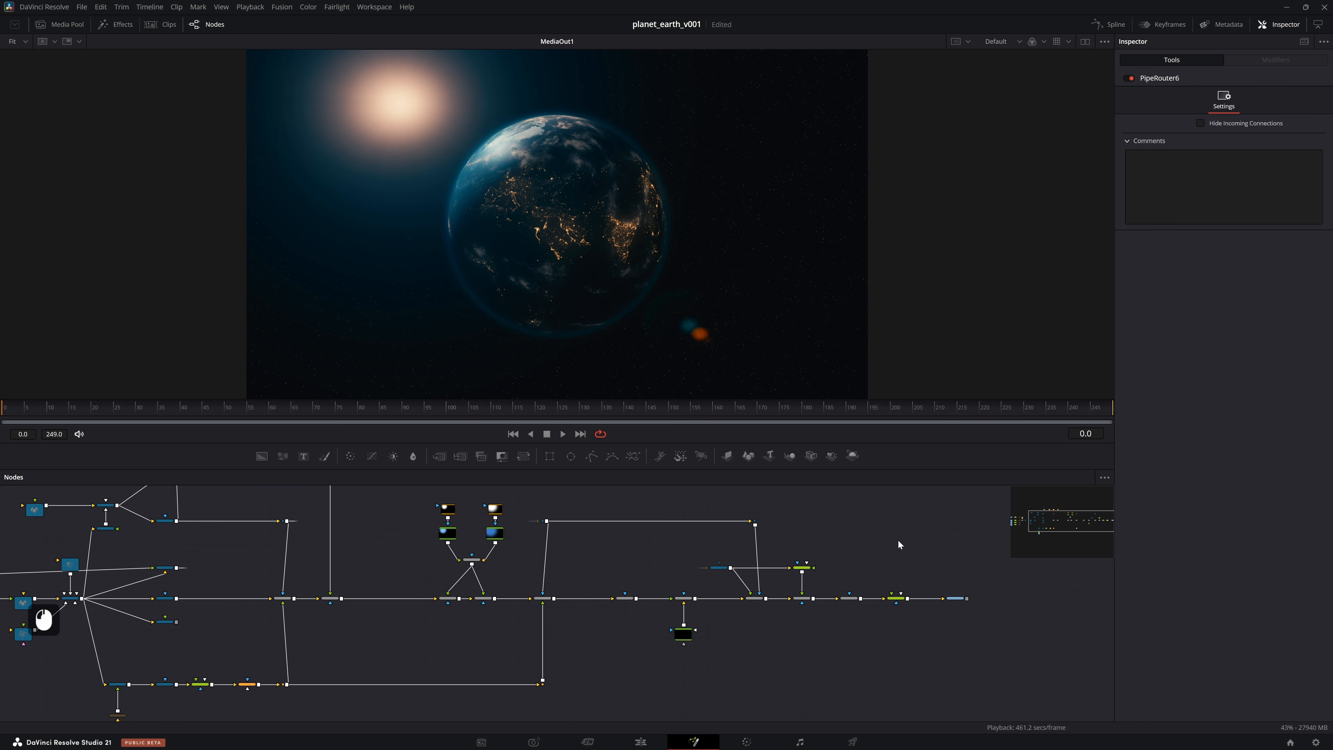